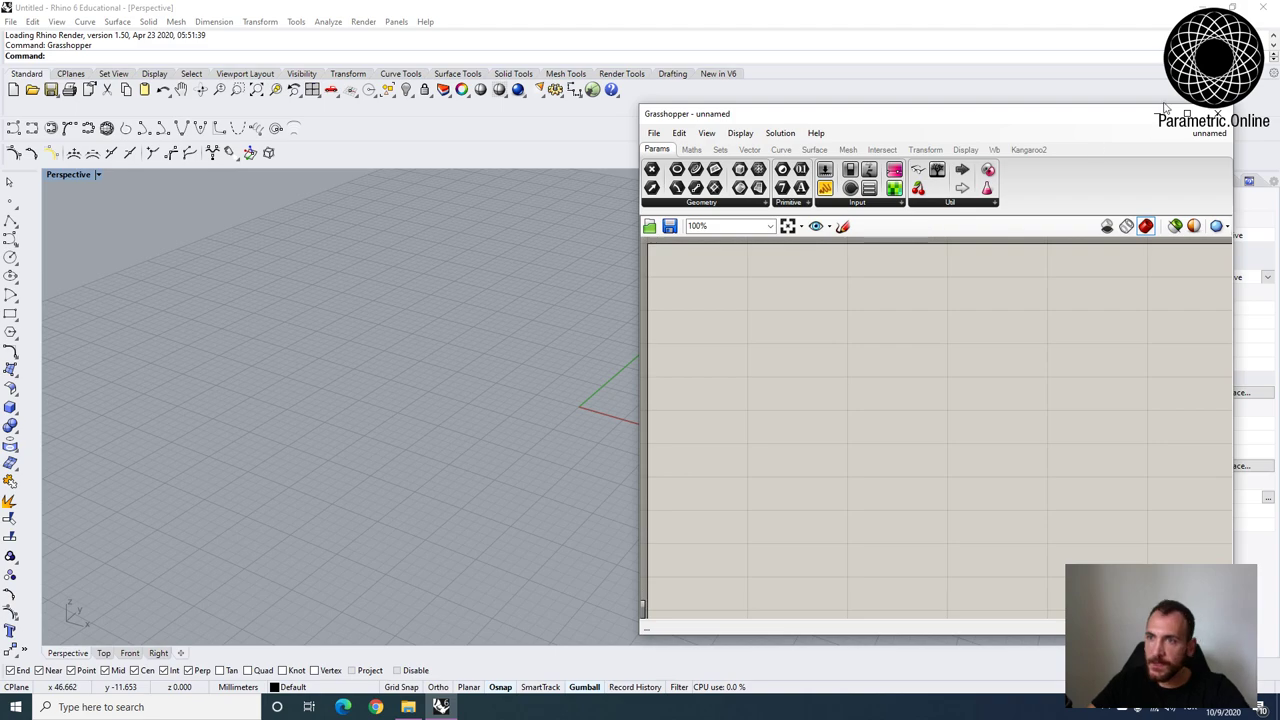
# Arrange the Grasshopper window beside the construction plane's origin so both the Perspective view and the canvas are usable.
pyautogui.moveTo(385, 371); pyautogui.dragTo(366, 400, button='right')
pyautogui.keyDown('shift'); pyautogui.moveTo(366, 400); pyautogui.dragTo(402, 402, button='right'); pyautogui.keyUp('shift')
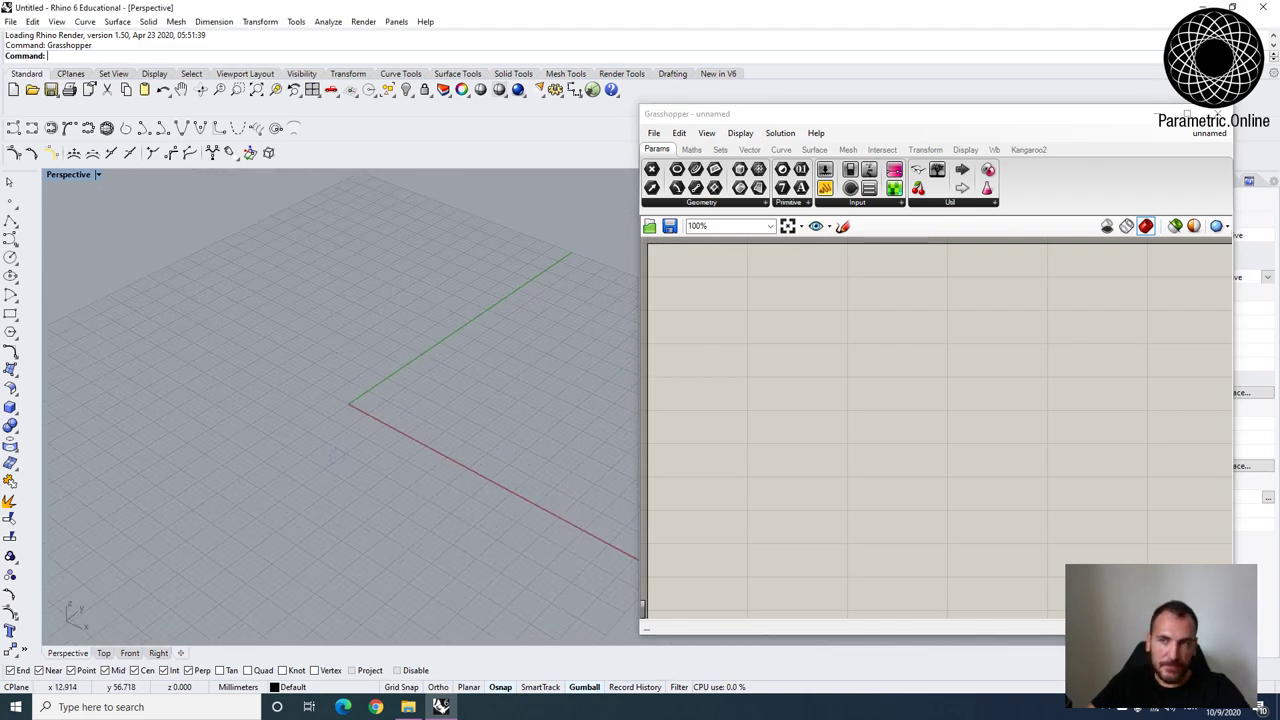
pyautogui.moveTo(707, 113); pyautogui.dragTo(670, 122)
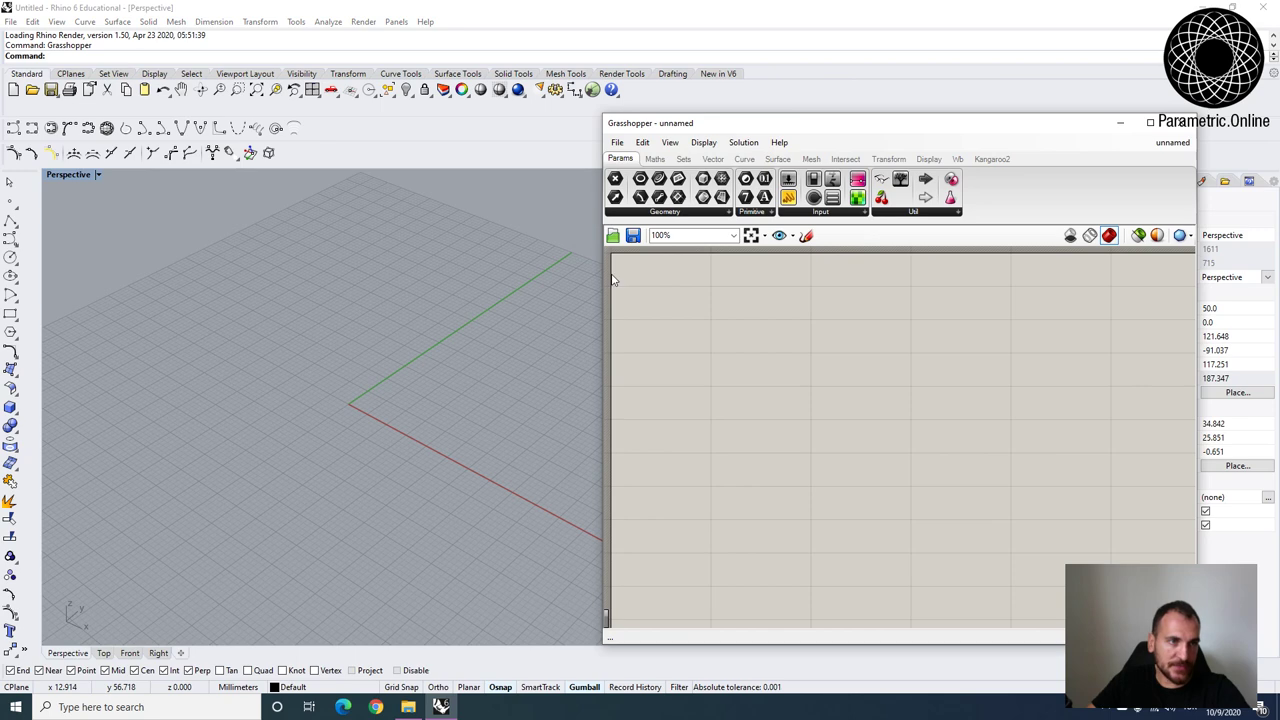
pyautogui.click(484, 8)
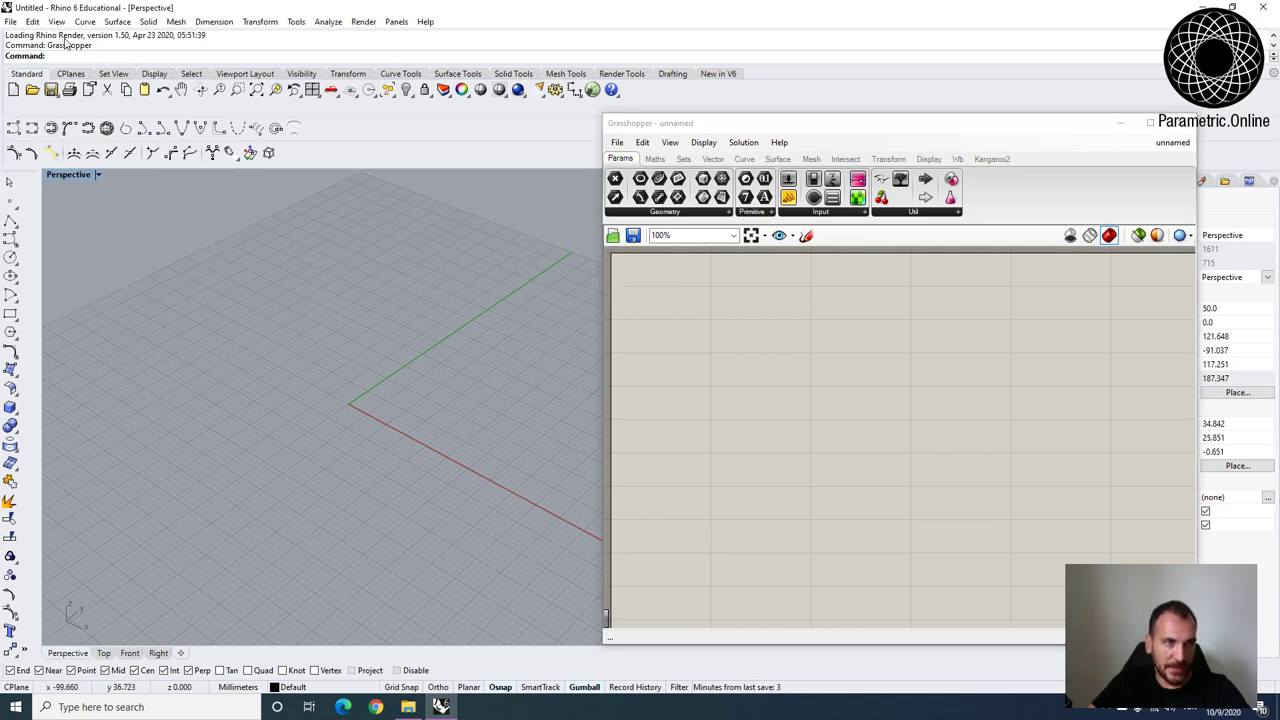
pyautogui.moveTo(720, 124); pyautogui.dragTo(743, 119)
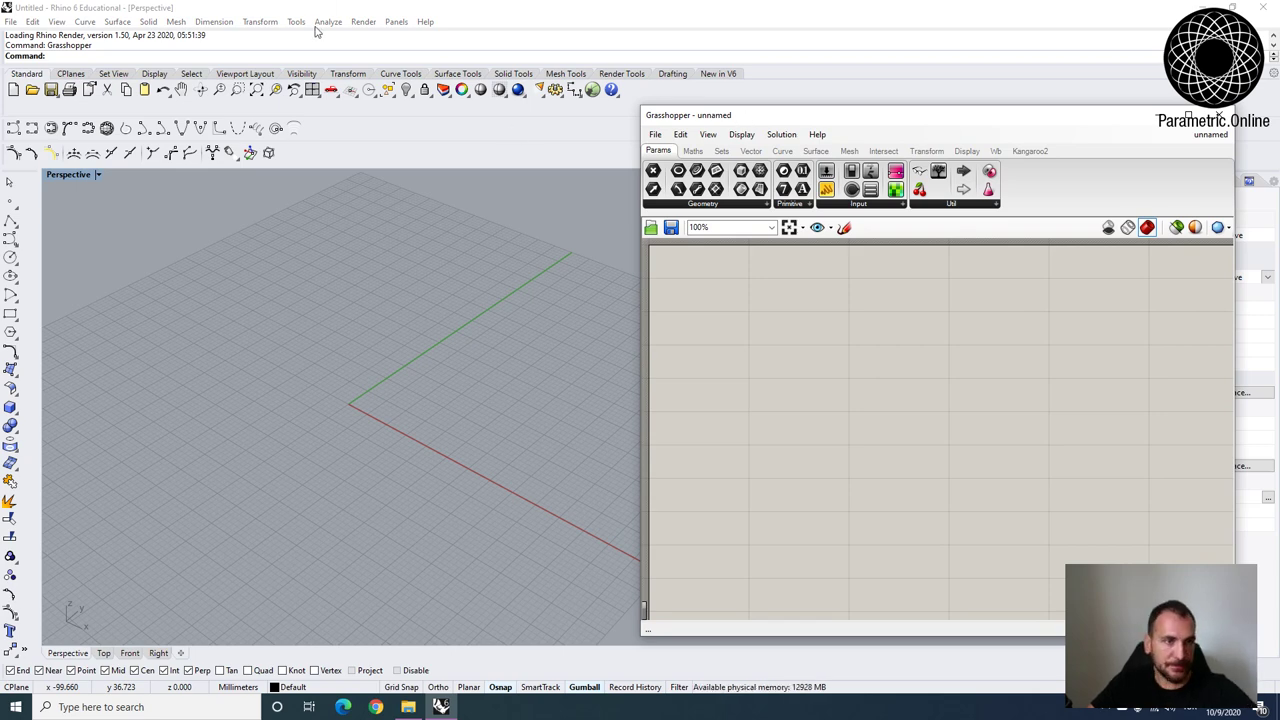
pyautogui.click(200, 7)
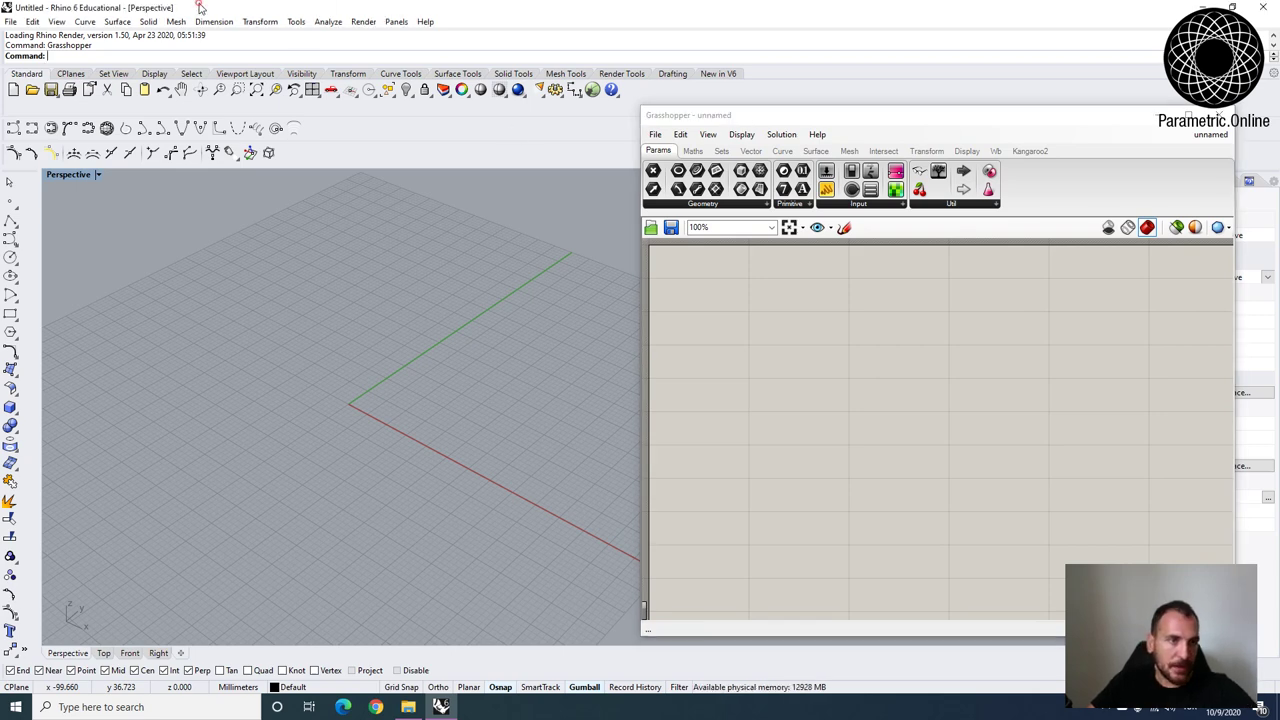
pyautogui.click(699, 121)
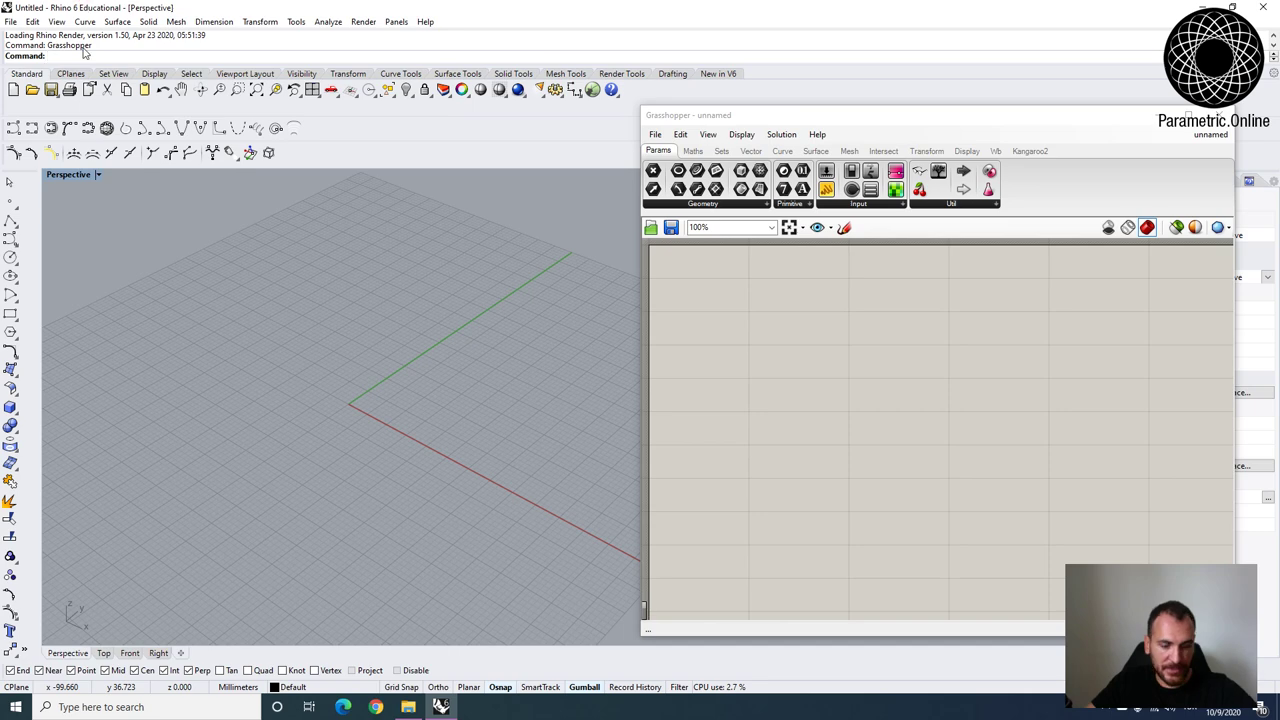
# Look up the Grasshopper command in the command suggestions by entering Grass, without running it.
pyautogui.write('gra')
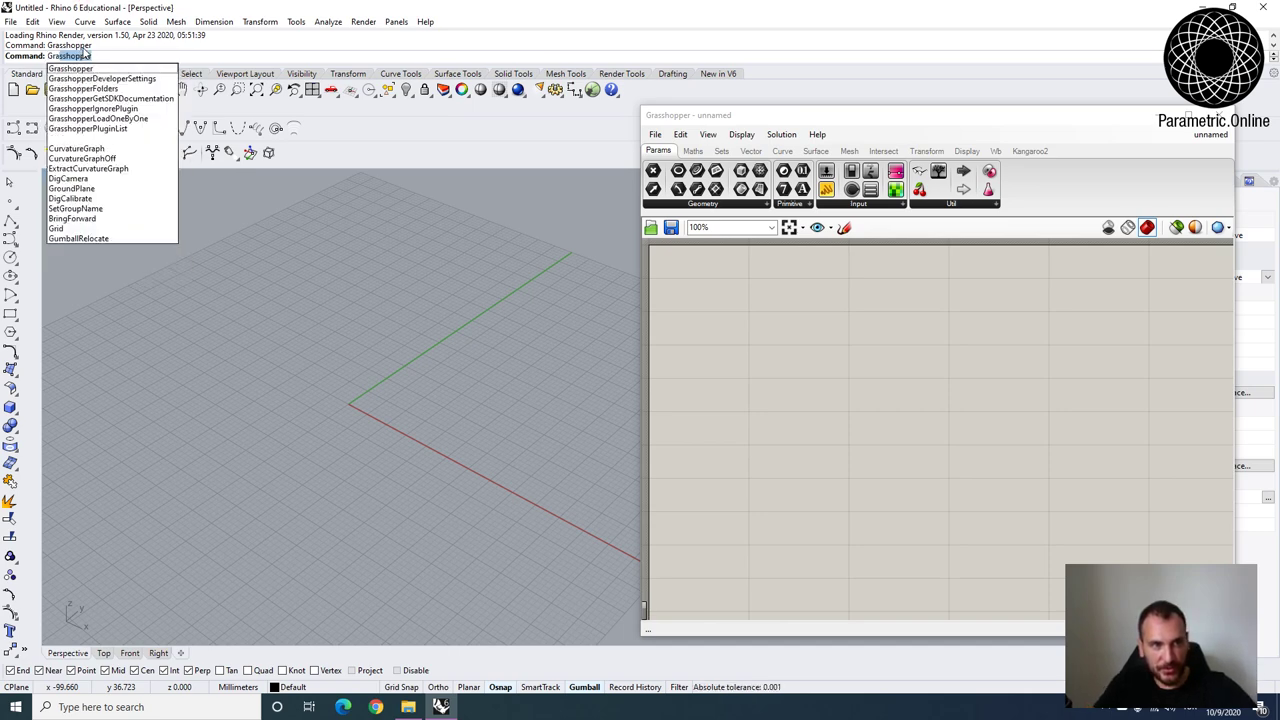
pyautogui.write('ss')
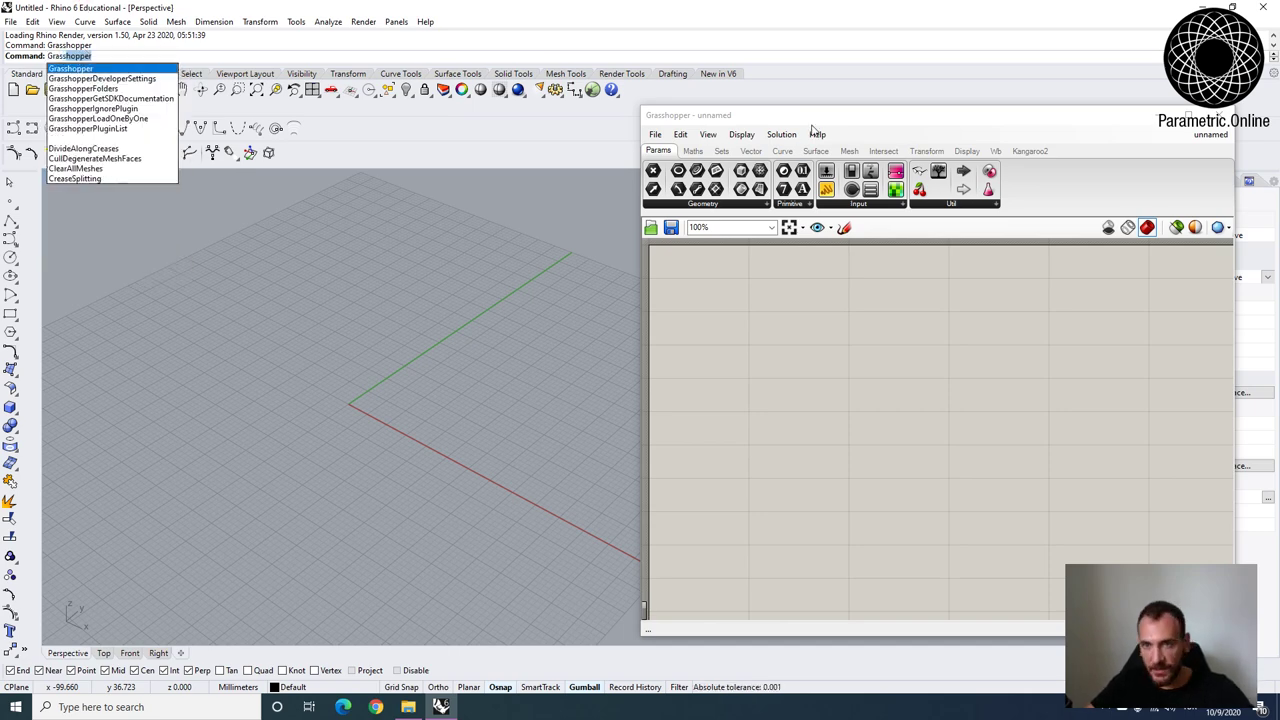
pyautogui.moveTo(812, 117); pyautogui.dragTo(832, 115)
pyautogui.click(536, 440)
pyautogui.scroll(-2, 250, 265)
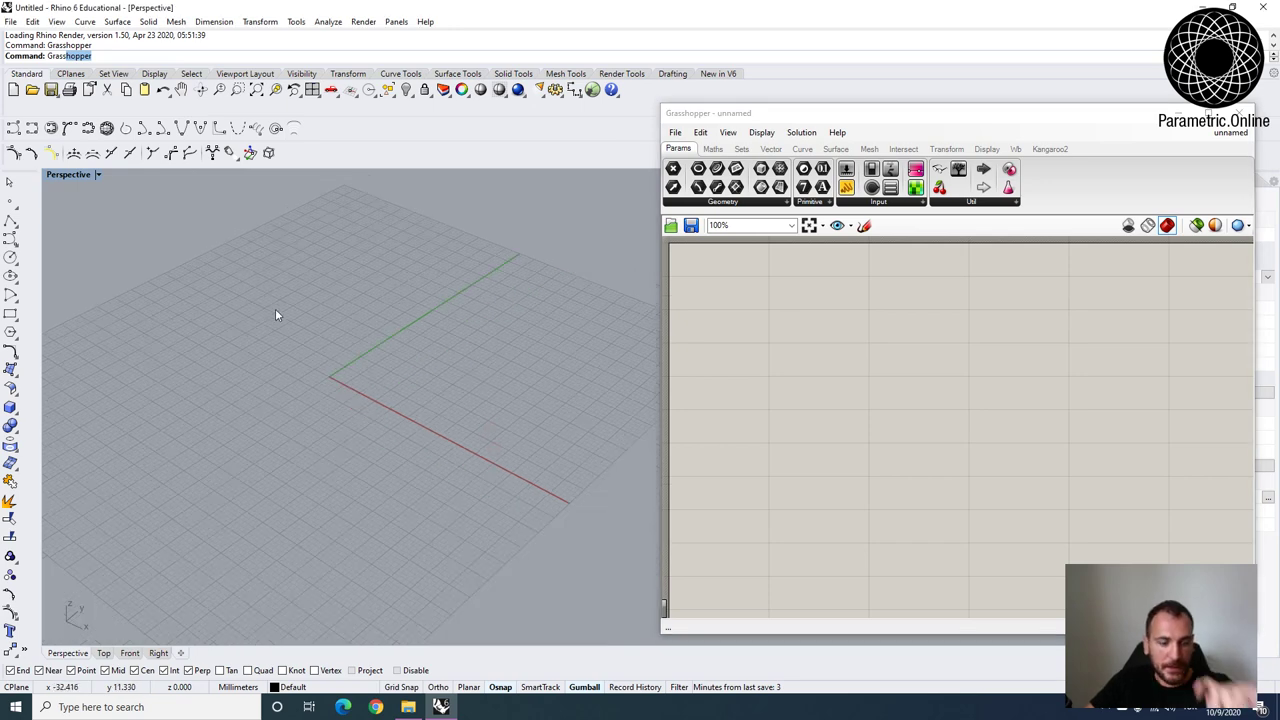
pyautogui.scroll(3, 329, 365)
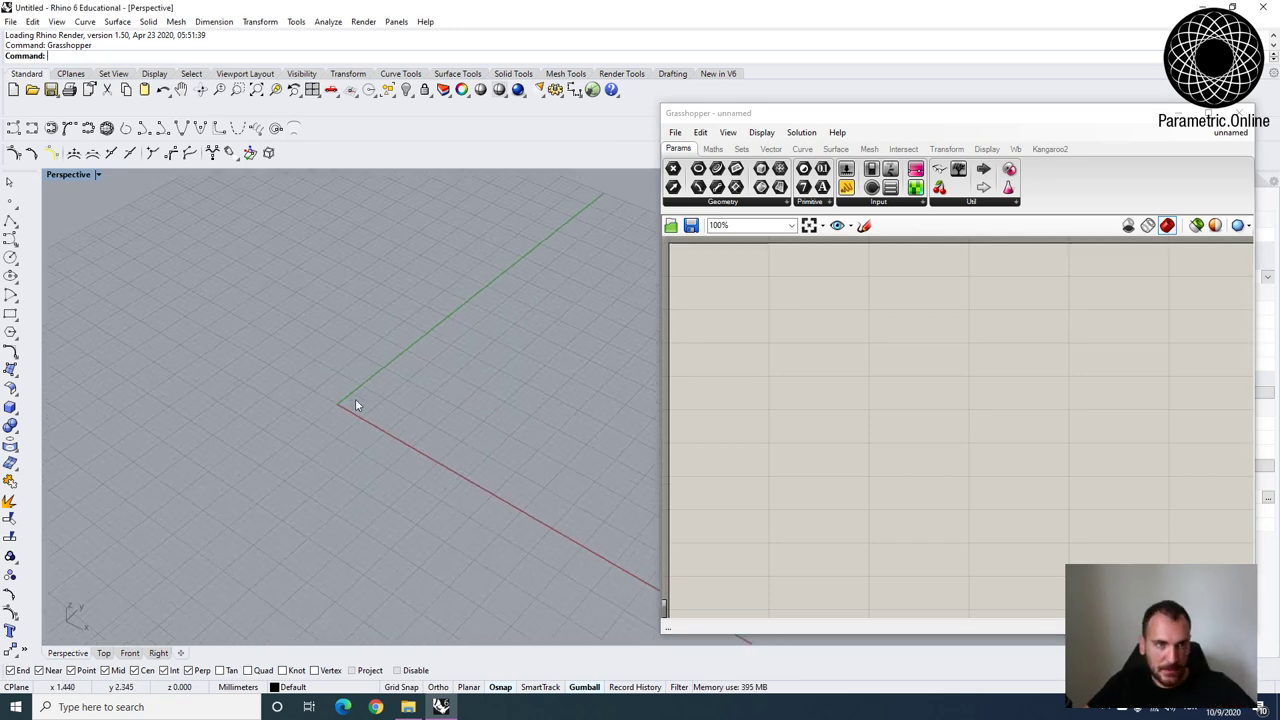
pyautogui.click(700, 118)
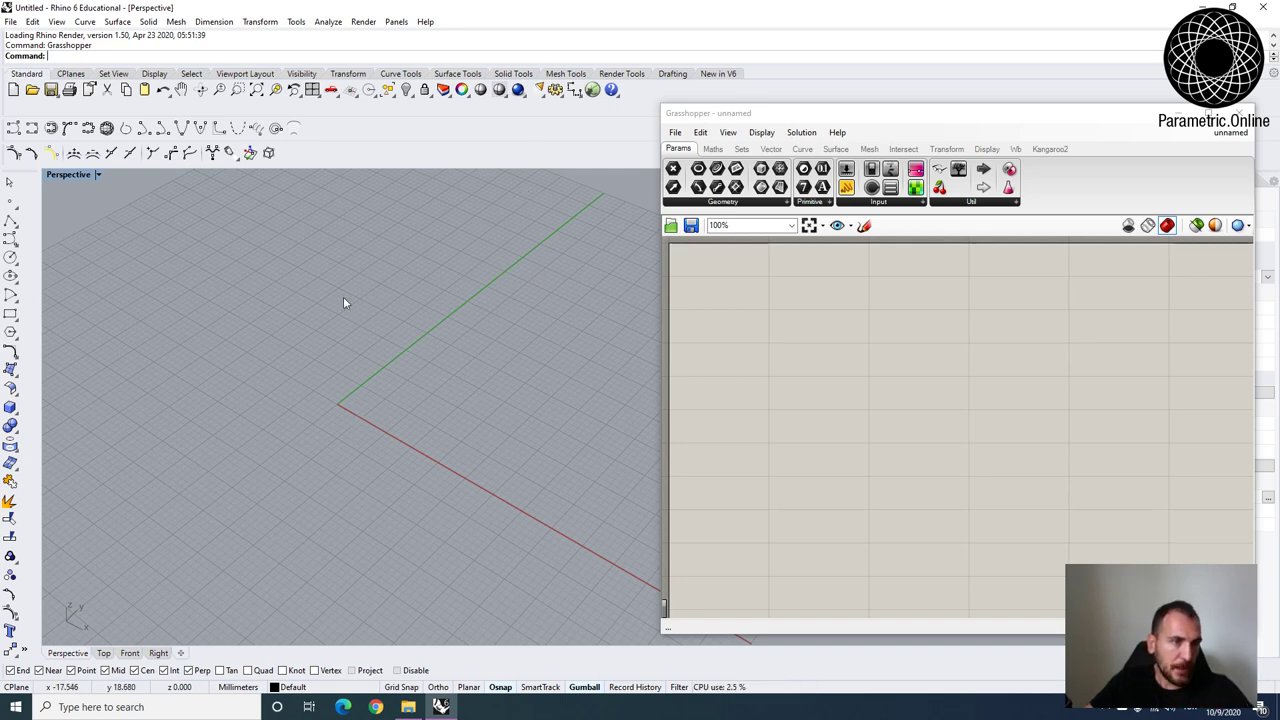
pyautogui.moveTo(370, 391)
pyautogui.mouseDown(button='right')
pyautogui.moveTo(325, 400)
pyautogui.moveTo(342, 407)
pyautogui.moveTo(364, 372)
pyautogui.mouseUp(button='right')
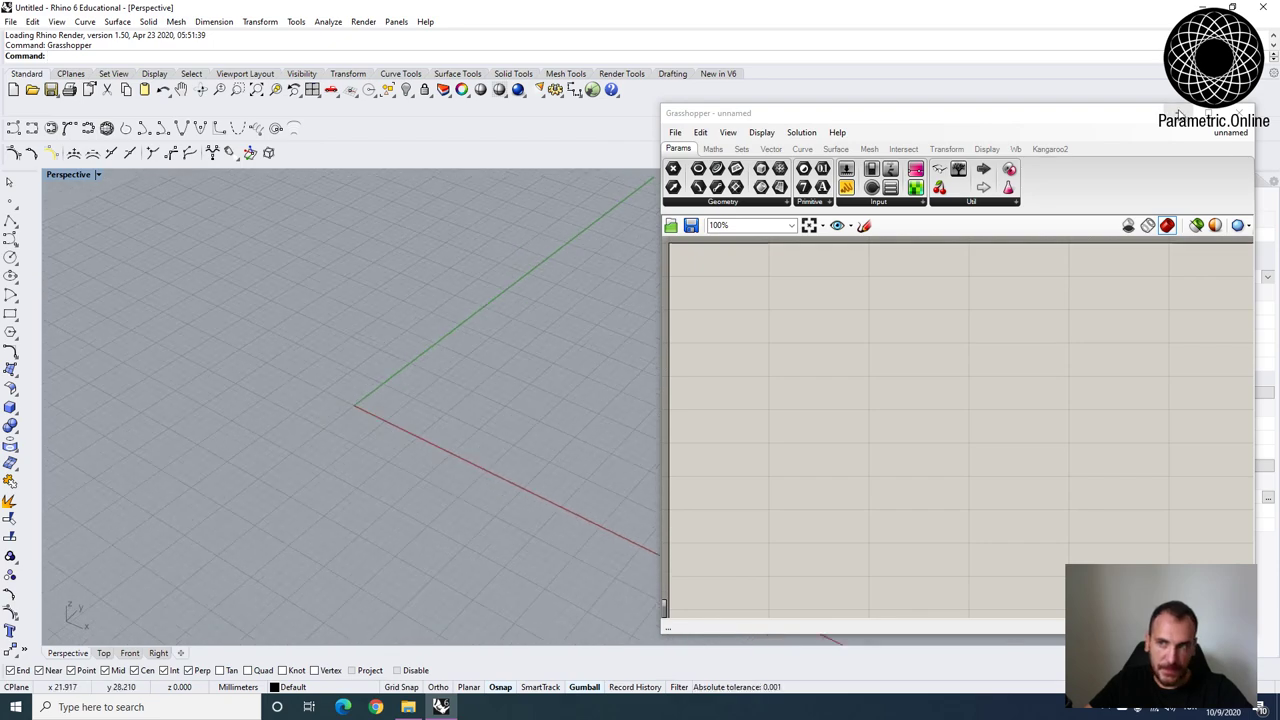
# Minimize the Grasshopper window and float the Circle toolbar over the Perspective view.
pyautogui.click(1180, 113)
pyautogui.moveTo(451, 457); pyautogui.dragTo(536, 479, button='right')
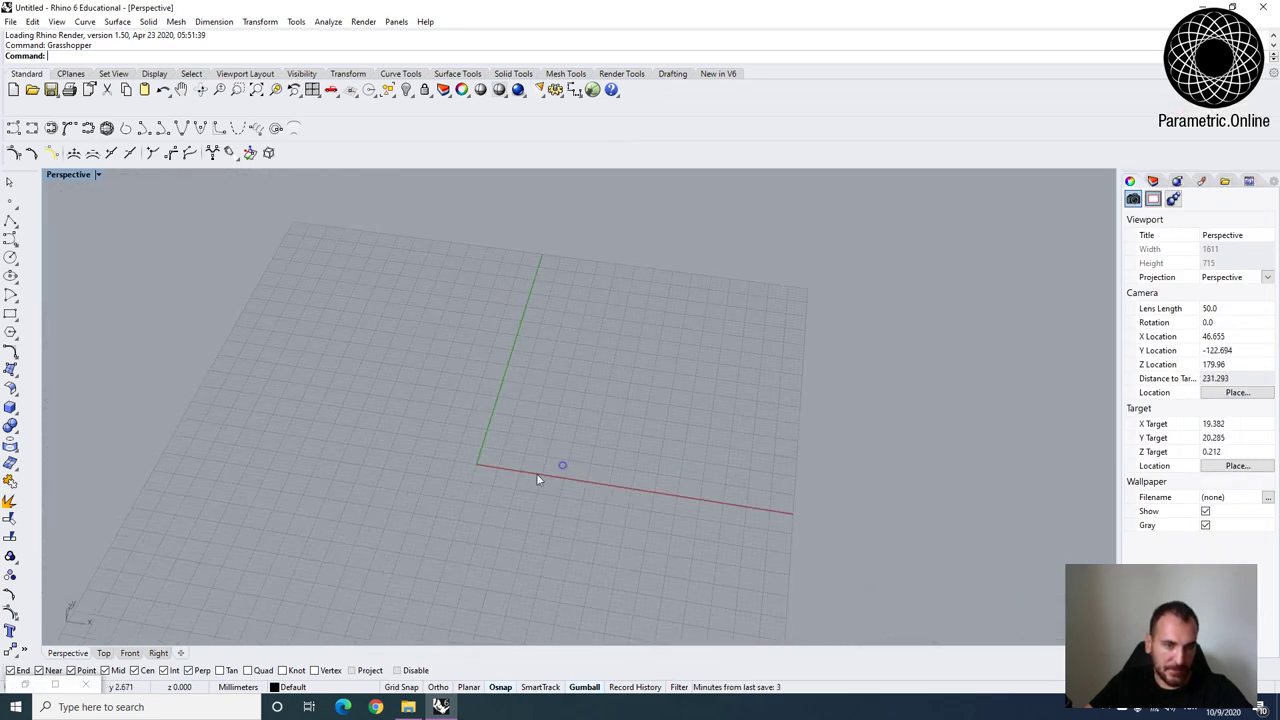
pyautogui.scroll(5, 536, 479)
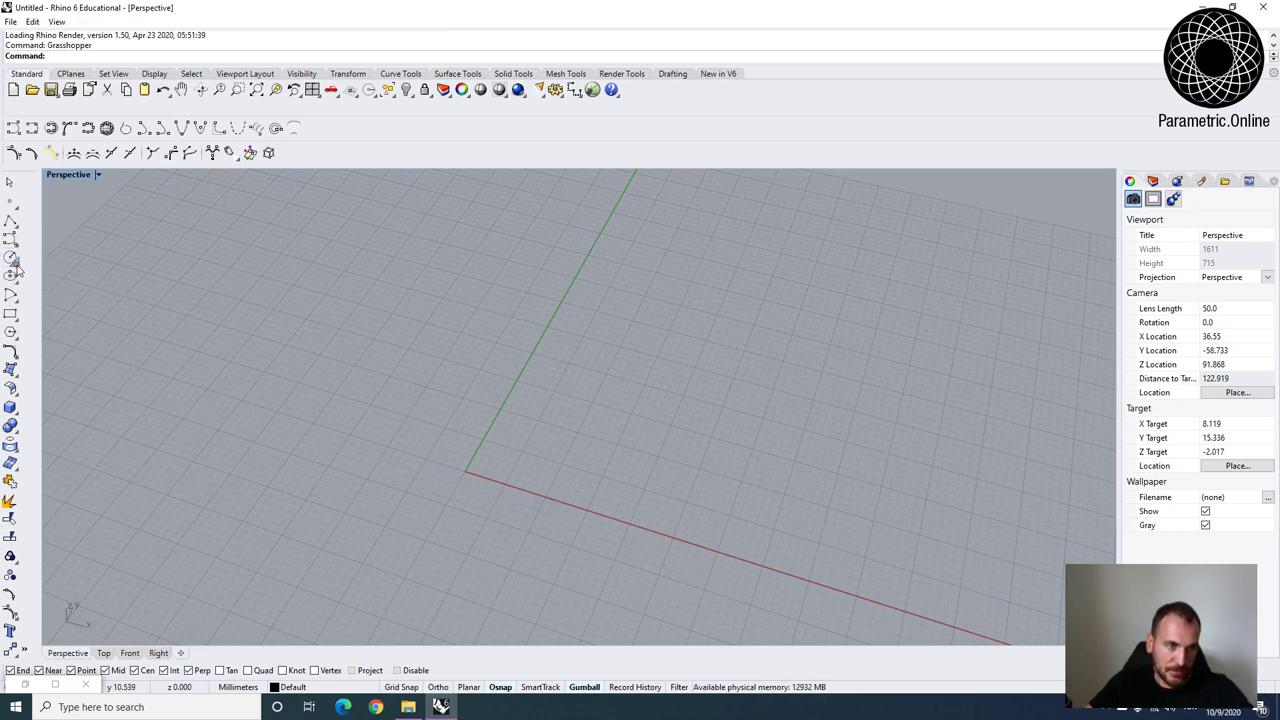
pyautogui.click(15, 264)
pyautogui.moveTo(48, 252); pyautogui.dragTo(104, 230)
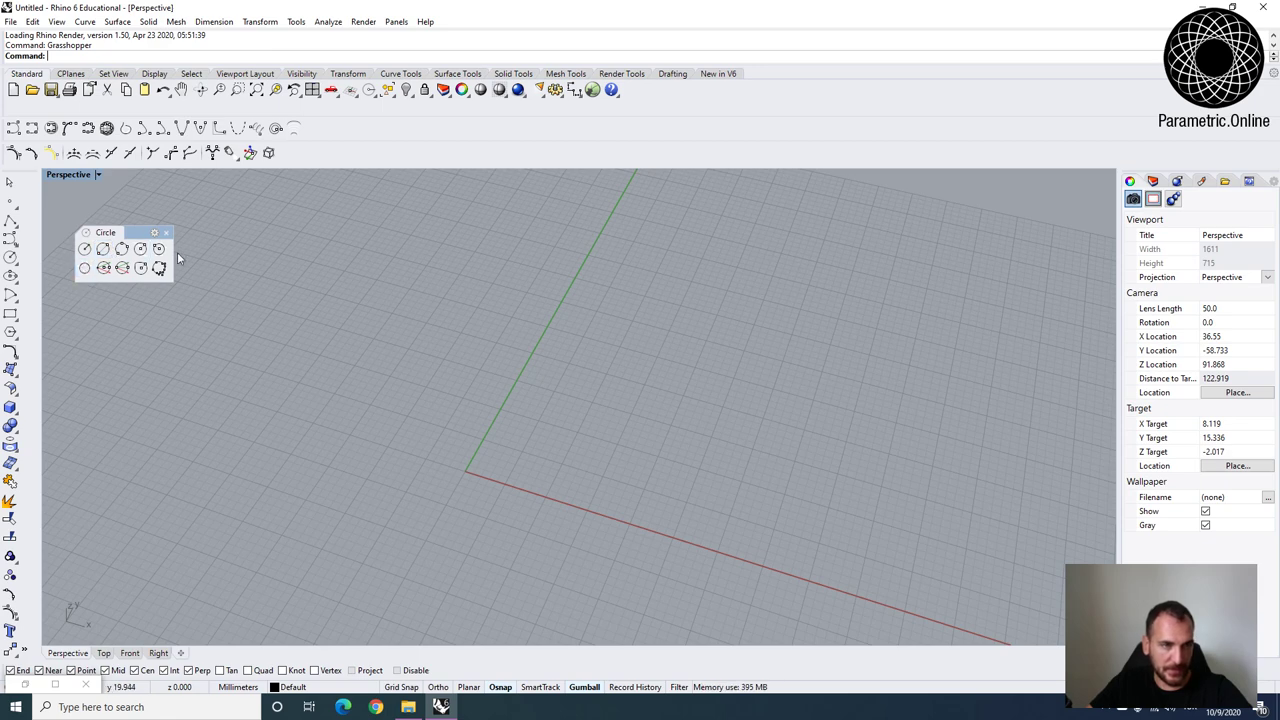
# Try drawing a circle centred on the origin with grid snap on, and delete the tiny result.
pyautogui.click(85, 250)
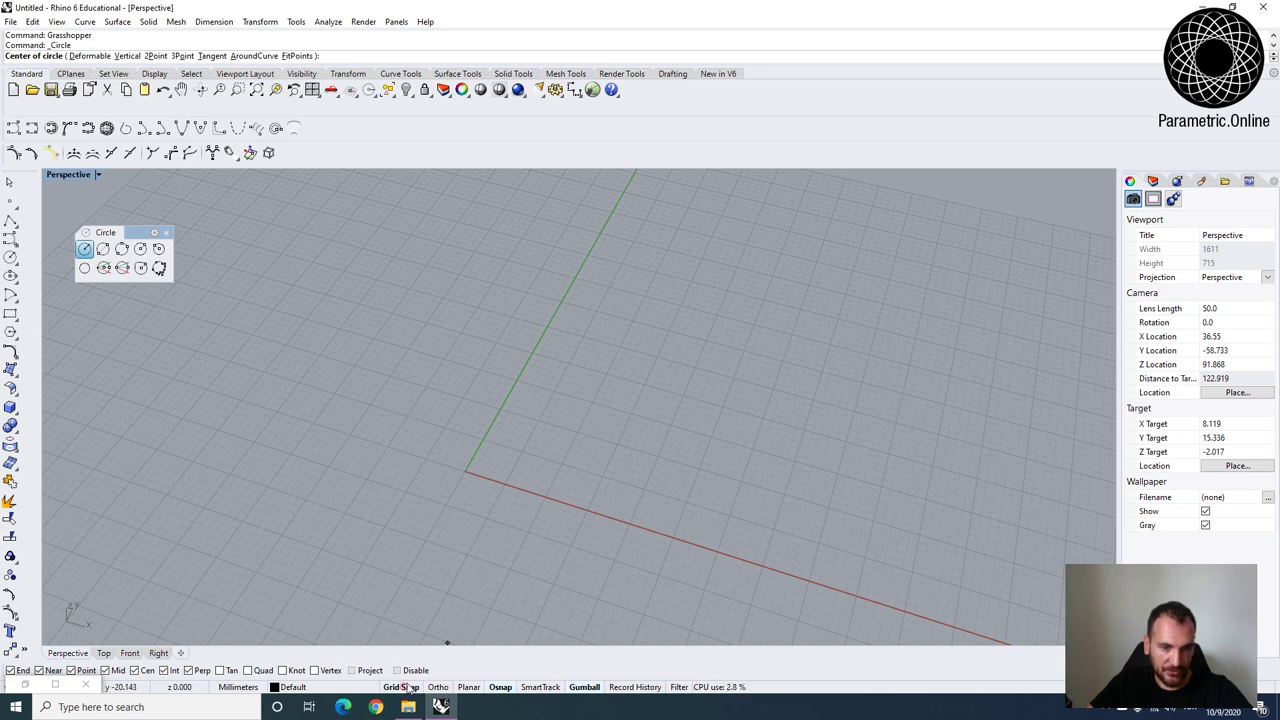
pyautogui.click(463, 471)
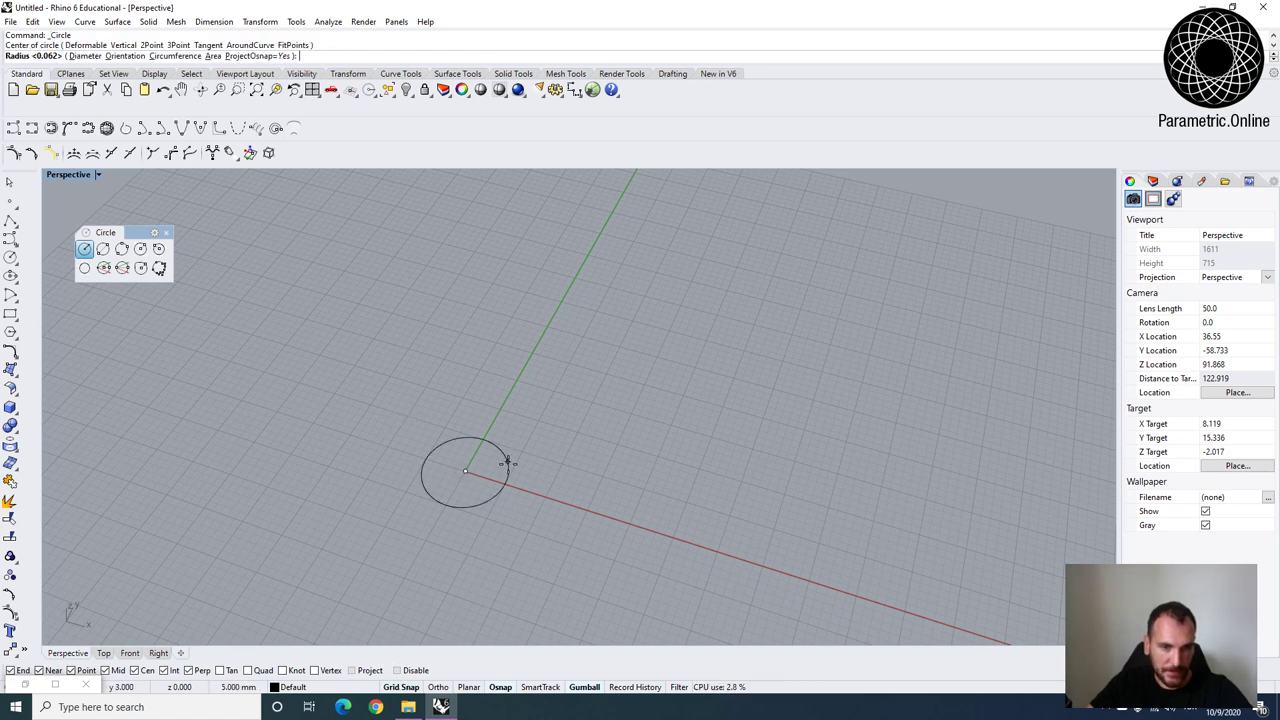
pyautogui.scroll(3, 495, 485)
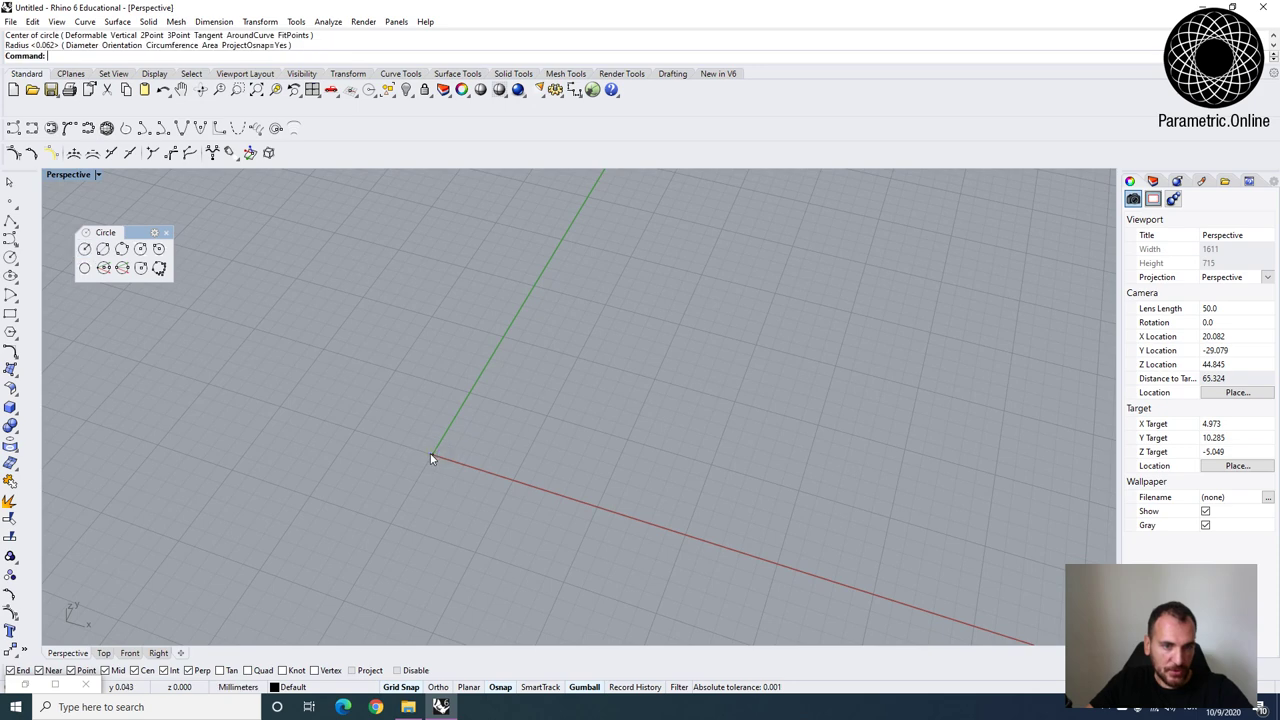
pyautogui.scroll(3, 462, 449)
pyautogui.click(436, 449)
pyautogui.moveTo(443, 409); pyautogui.dragTo(543, 517)
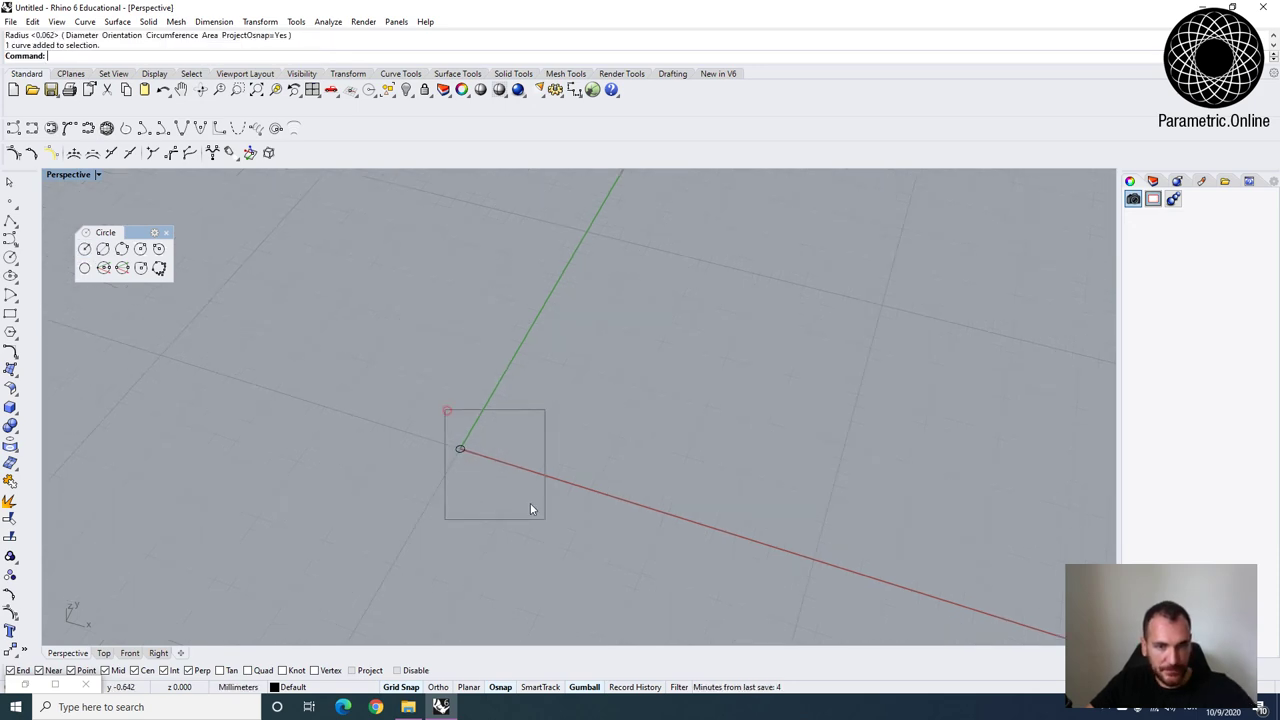
pyautogui.press('Delete')
# Draw a circle of radius 5 mm centred on the origin.
pyautogui.rightClick(510, 490)
pyautogui.click(461, 449)
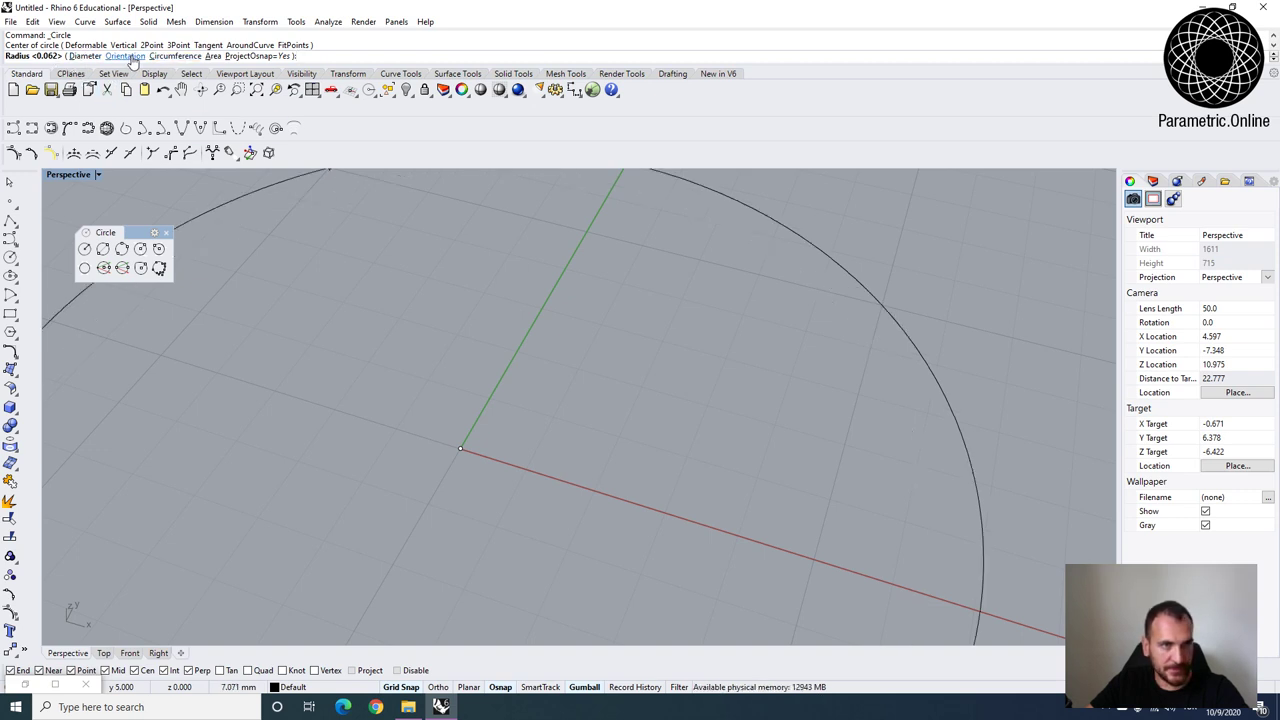
pyautogui.scroll(-3, 453, 405)
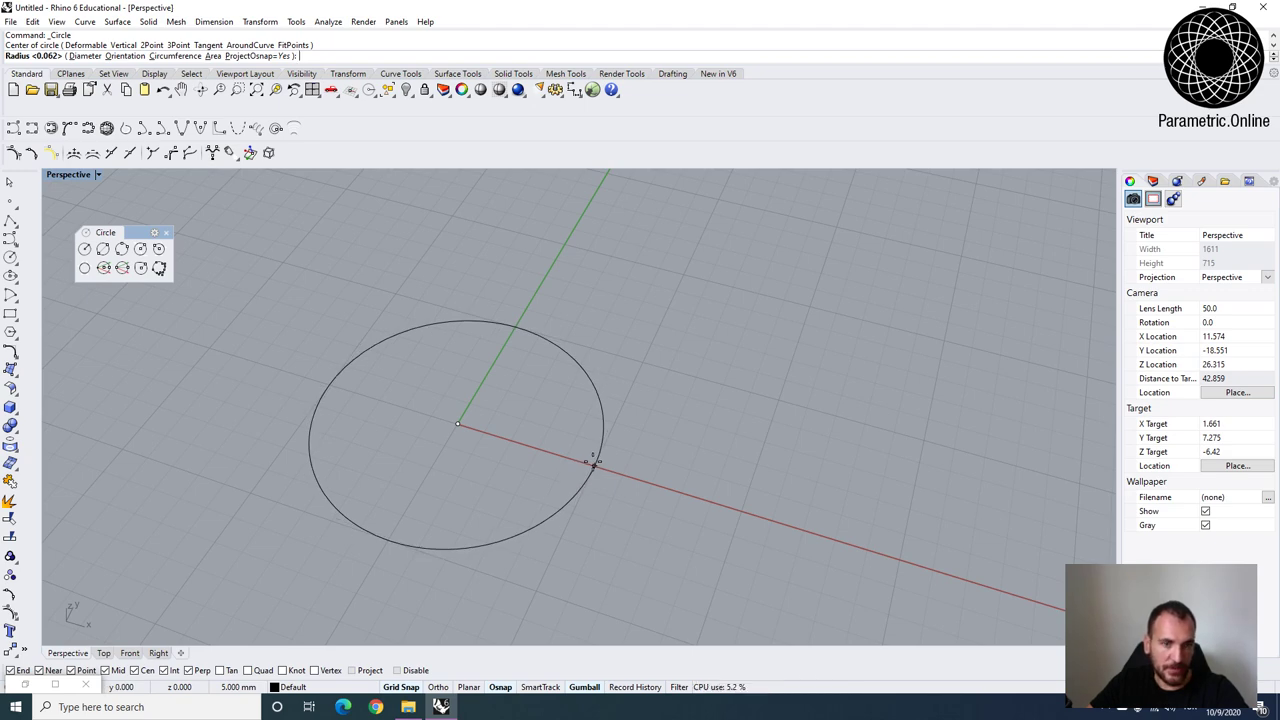
pyautogui.write('5')
pyautogui.press('Return')
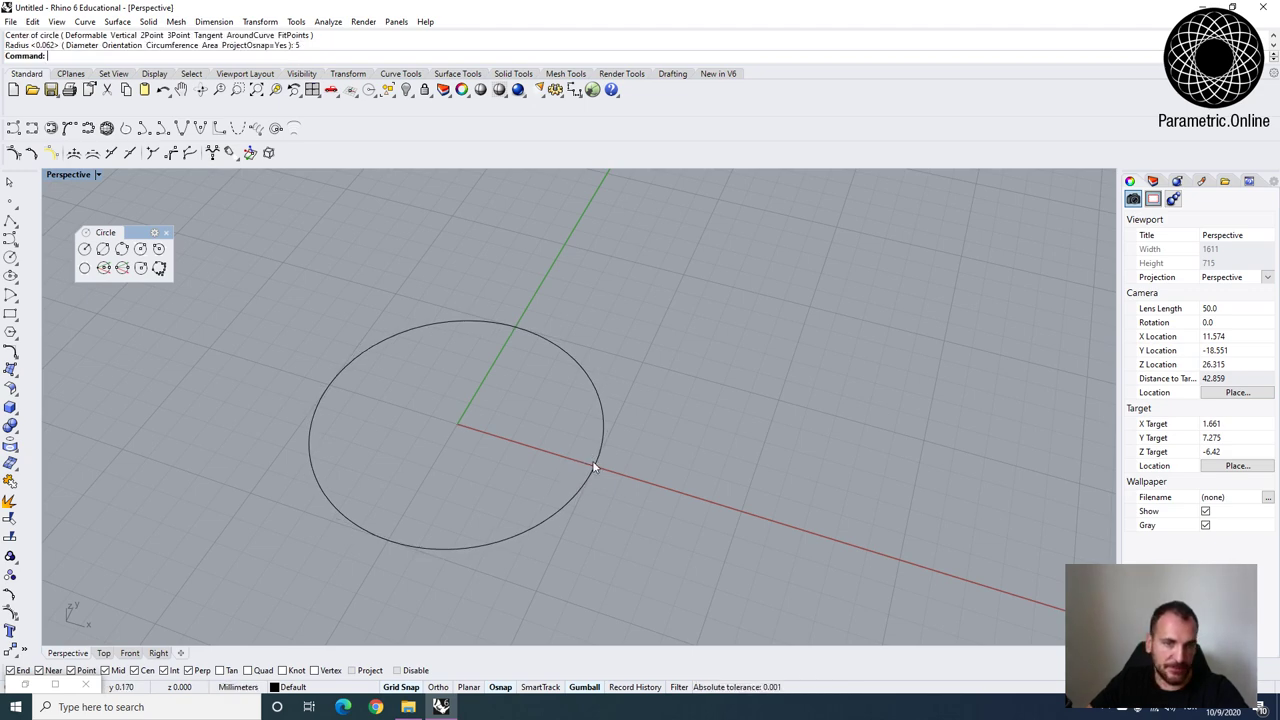
# Move the circle off the origin in the negative X direction and deselect it.
pyautogui.scroll(-6, 490, 452)
pyautogui.moveTo(488, 453); pyautogui.dragTo(549, 531, button='right')
pyautogui.click(532, 430)
pyautogui.click(654, 391)
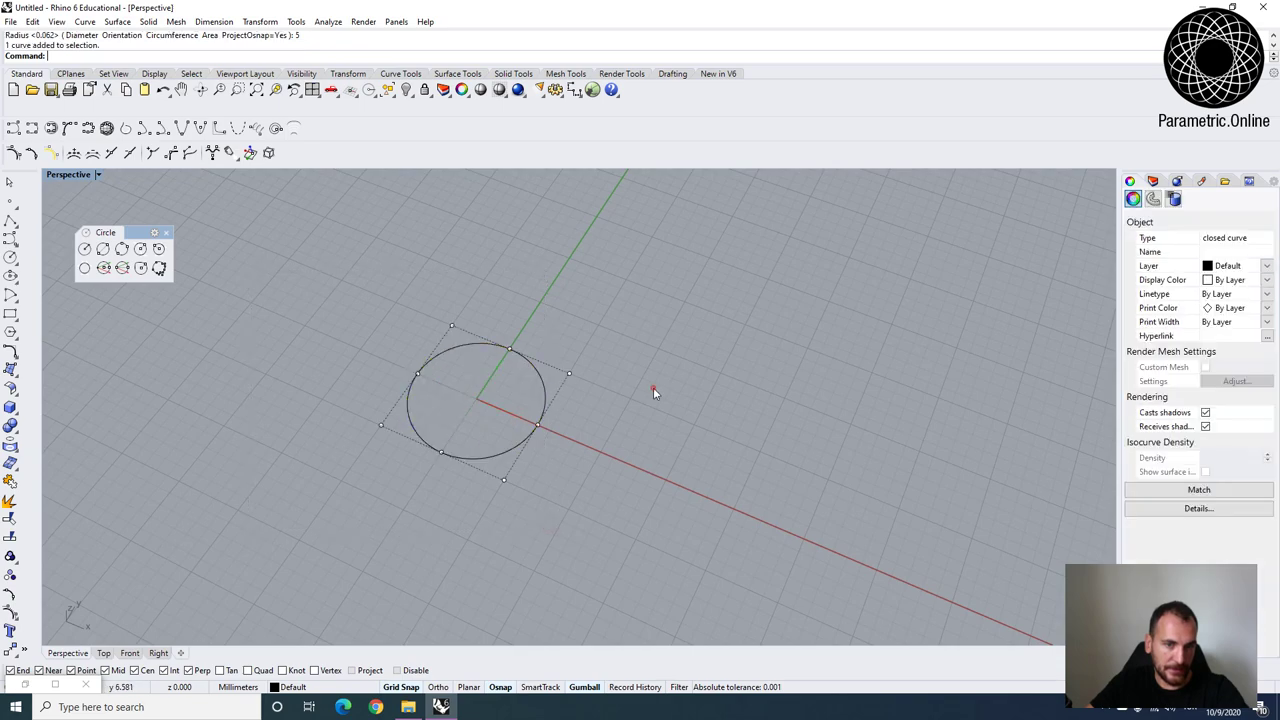
pyautogui.scroll(4, 484, 387)
pyautogui.moveTo(393, 358); pyautogui.dragTo(606, 537, button='right')
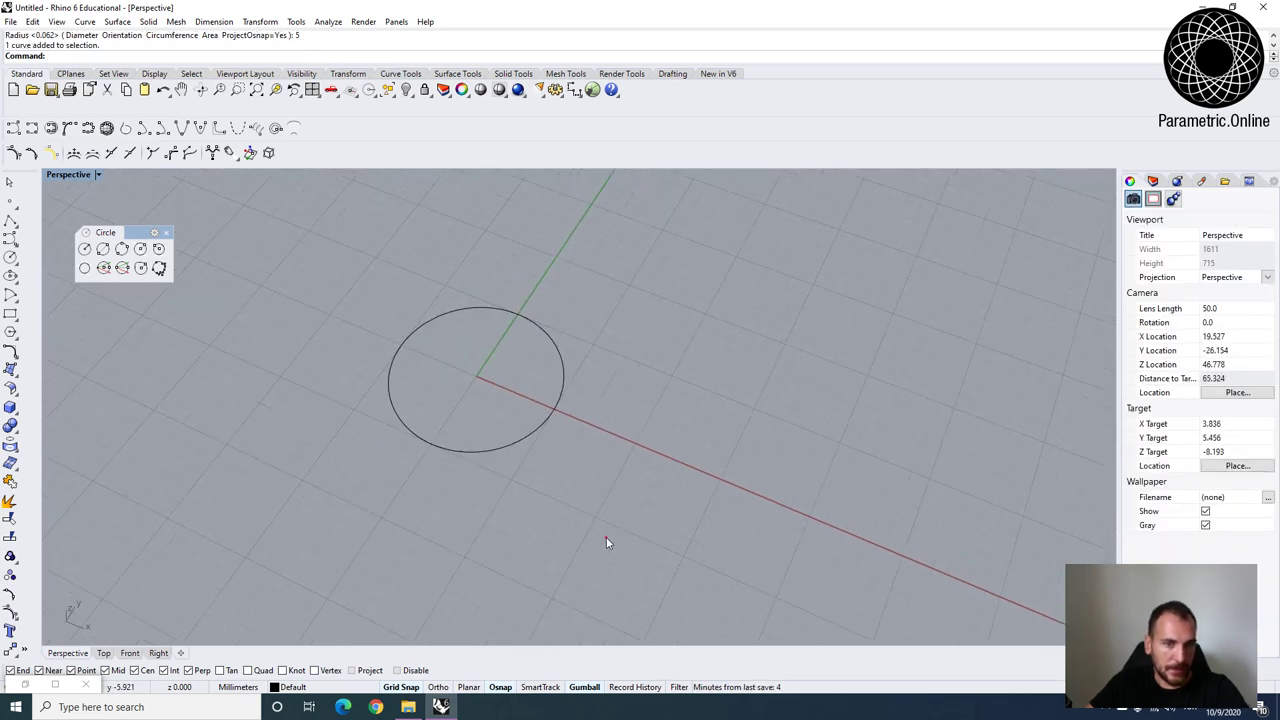
pyautogui.click(557, 369)
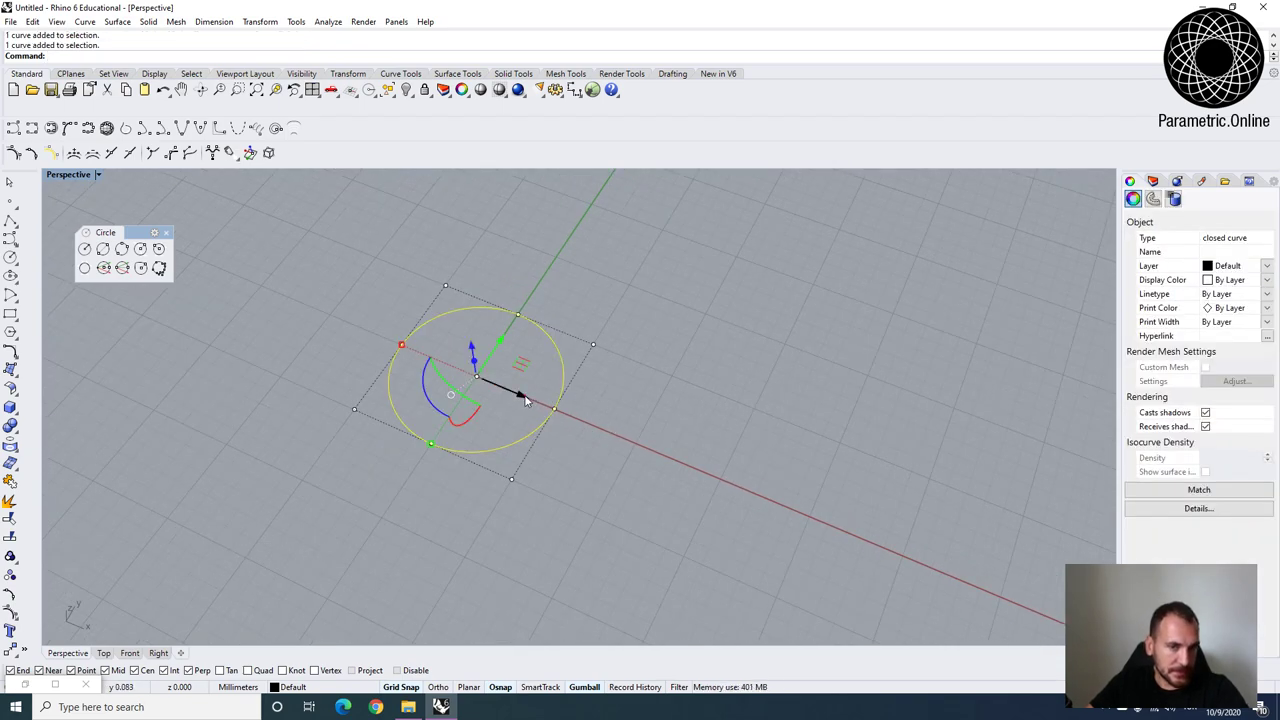
pyautogui.moveTo(525, 400); pyautogui.dragTo(380, 335)
pyautogui.click(409, 355)
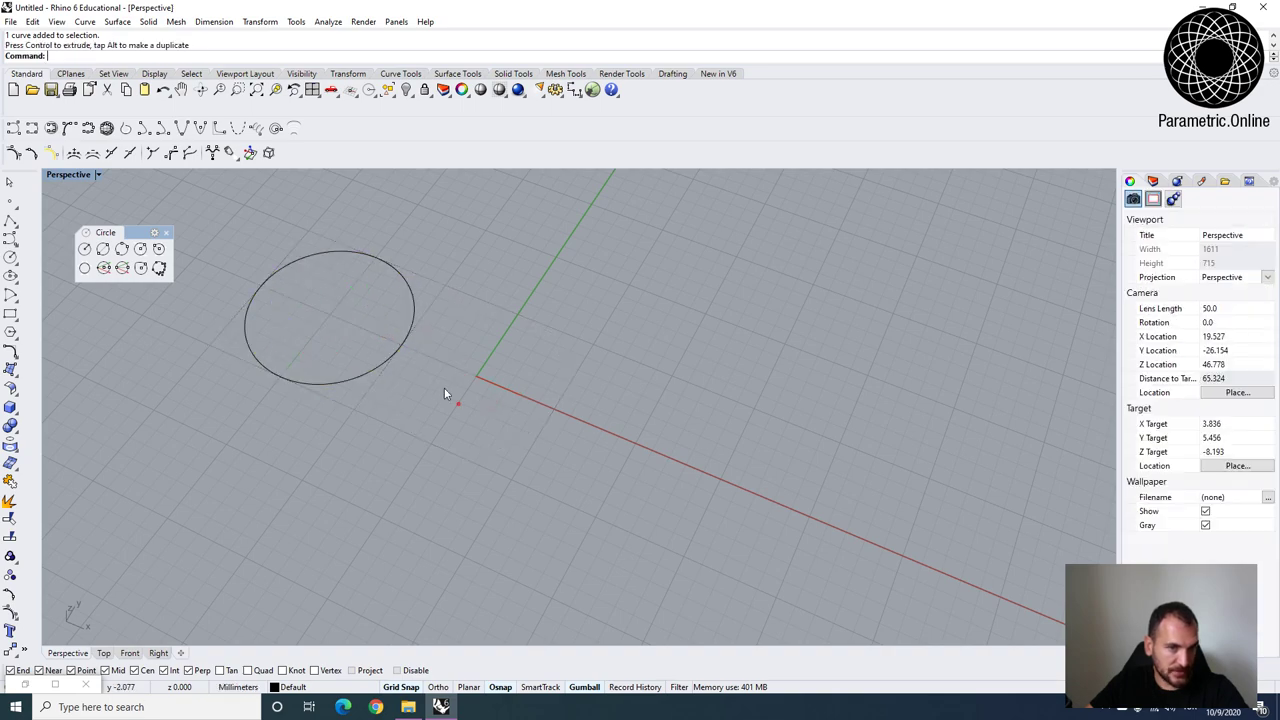
pyautogui.click(403, 346)
pyautogui.click(628, 471)
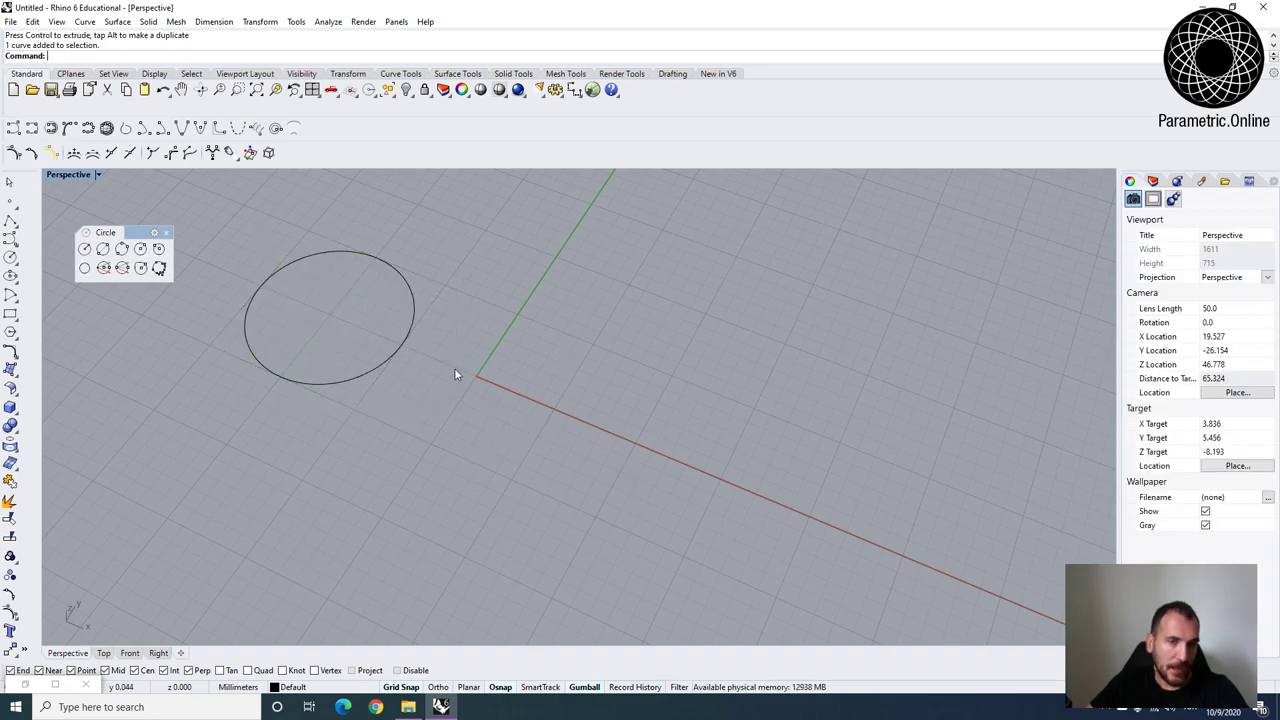
# Restore the Grasshopper window and place it beside the circle in the Perspective view.
pyautogui.click(25, 685)
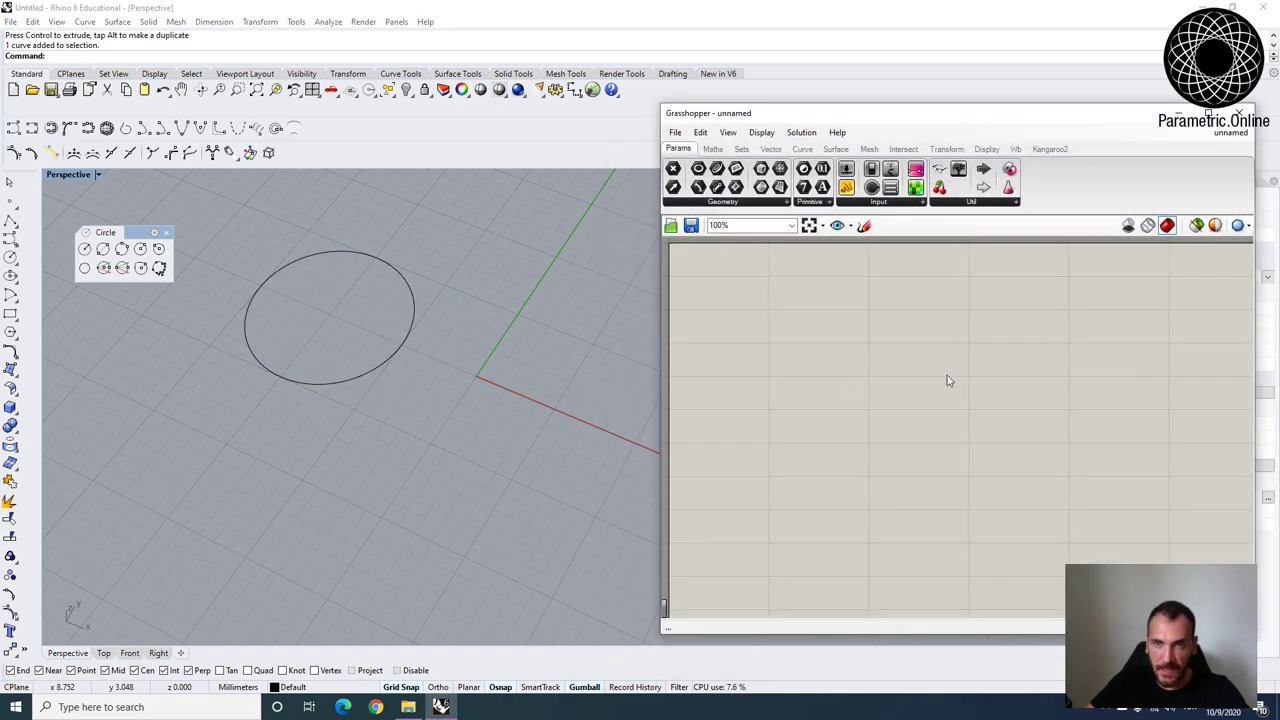
pyautogui.moveTo(786, 118); pyautogui.dragTo(795, 113)
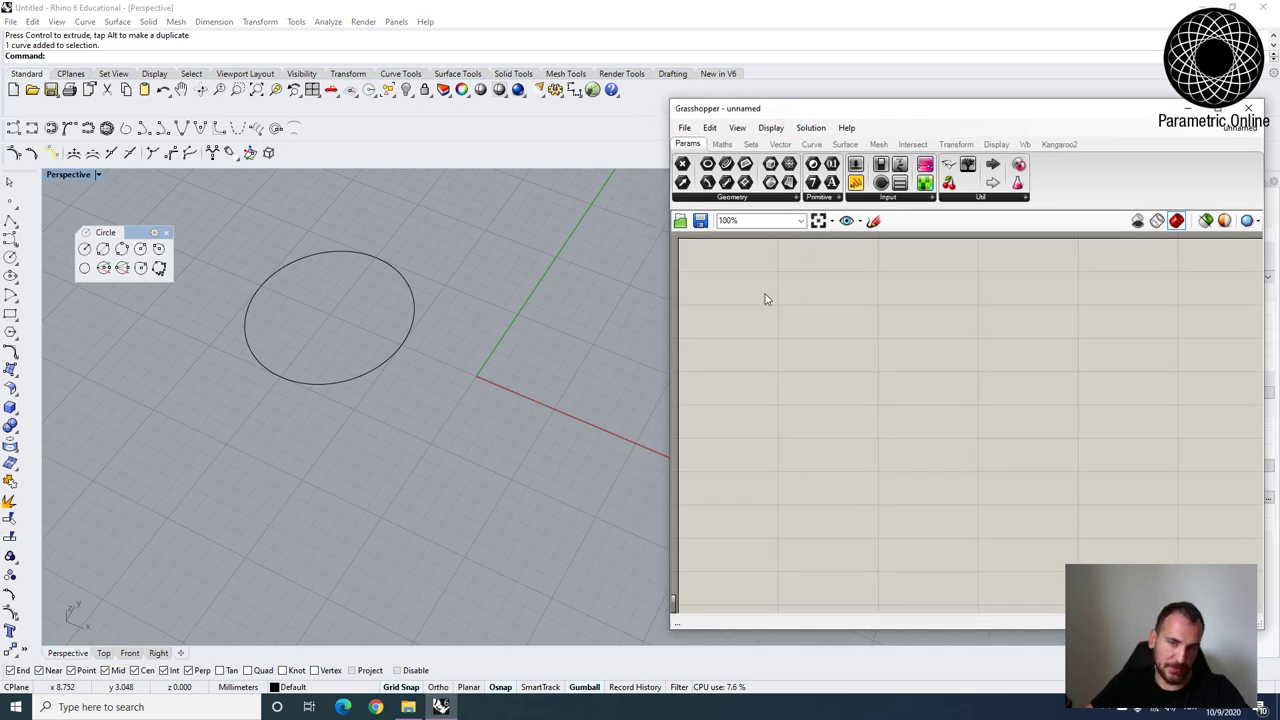
pyautogui.moveTo(430, 378); pyautogui.dragTo(272, 198)
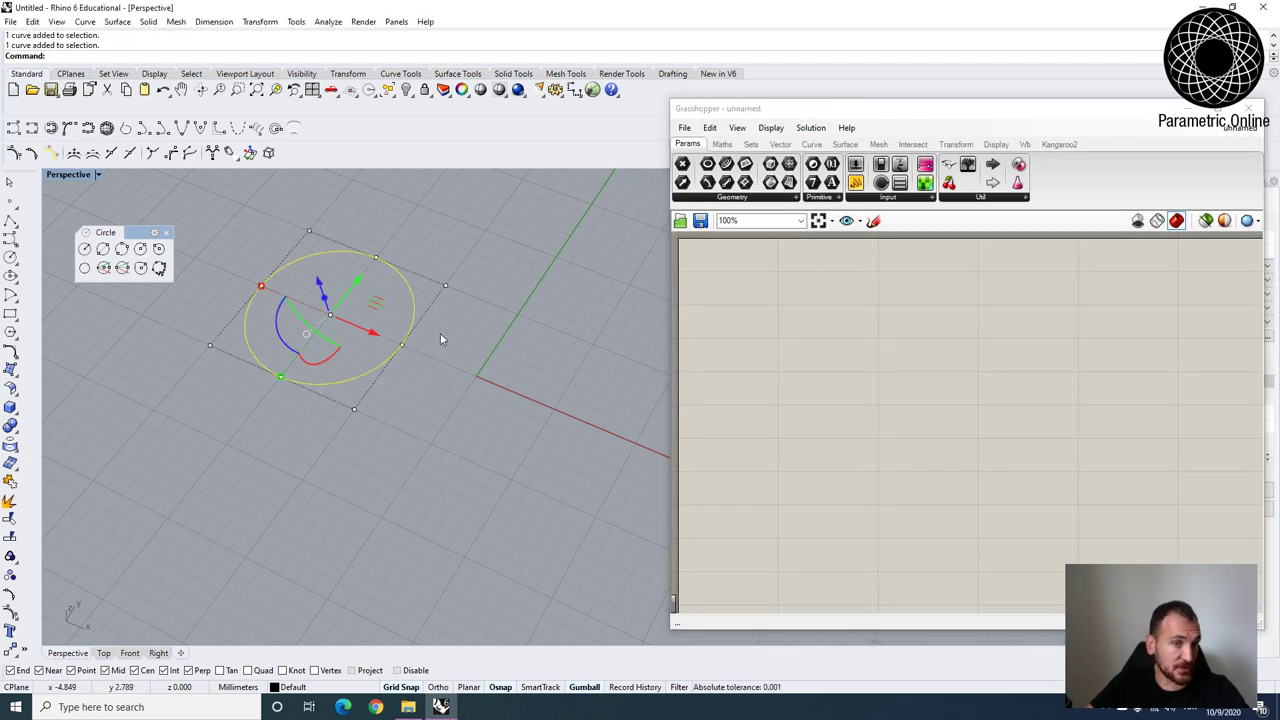
pyautogui.click(430, 420)
pyautogui.moveTo(426, 428); pyautogui.dragTo(215, 230)
pyautogui.click(457, 272)
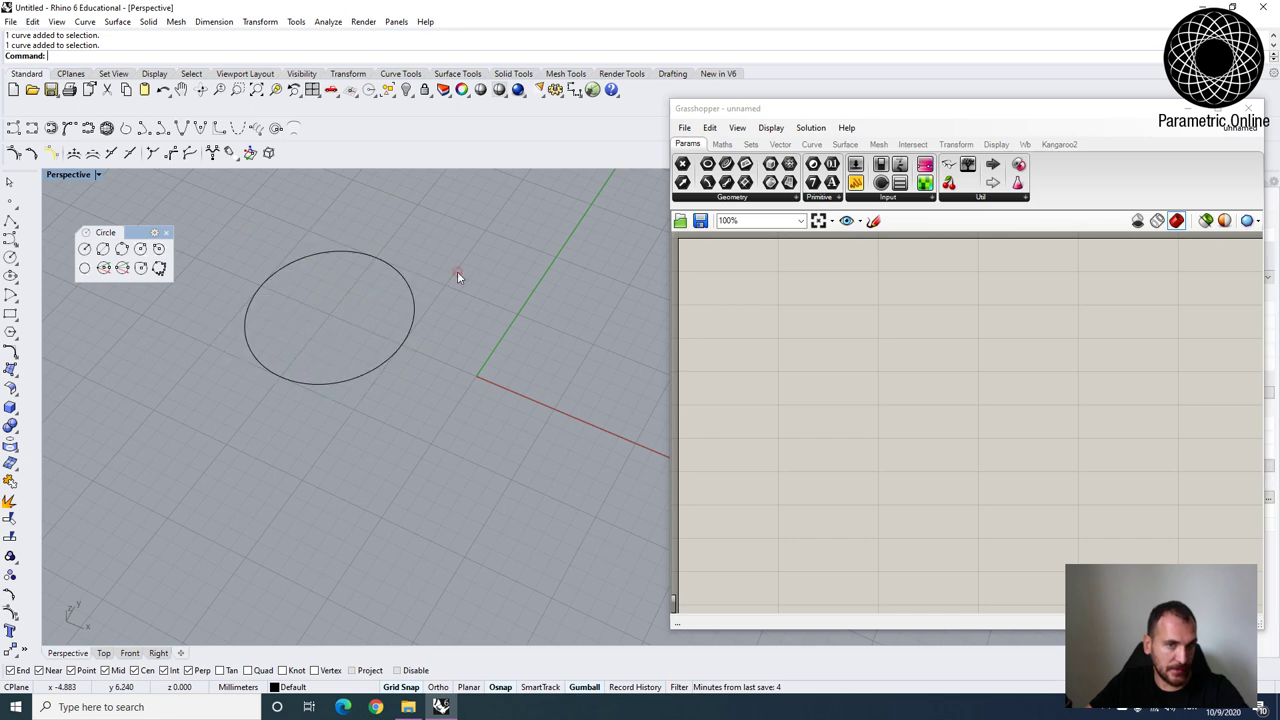
pyautogui.scroll(-4, 368, 293)
pyautogui.scroll(4, 519, 253)
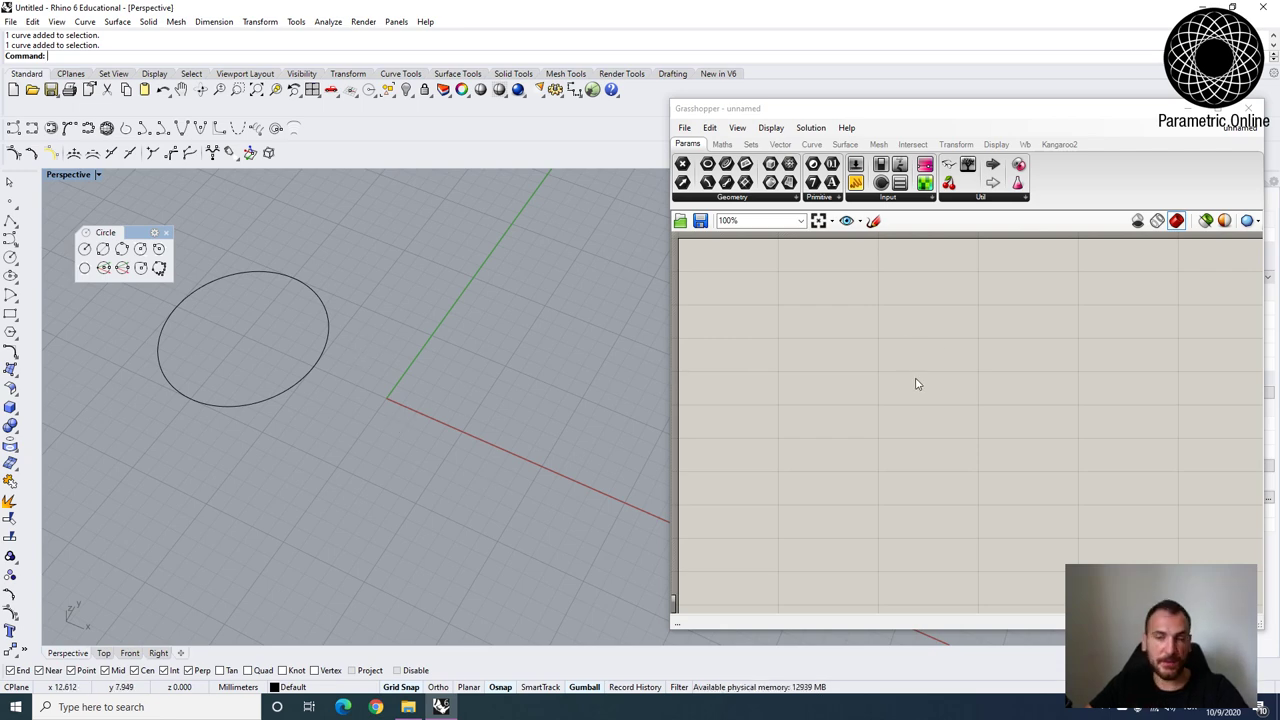
# Add a Circle component defined by base plane and radius to the canvas and shift it to make room for inputs.
pyautogui.doubleClick(869, 358)
pyautogui.click(889, 447)
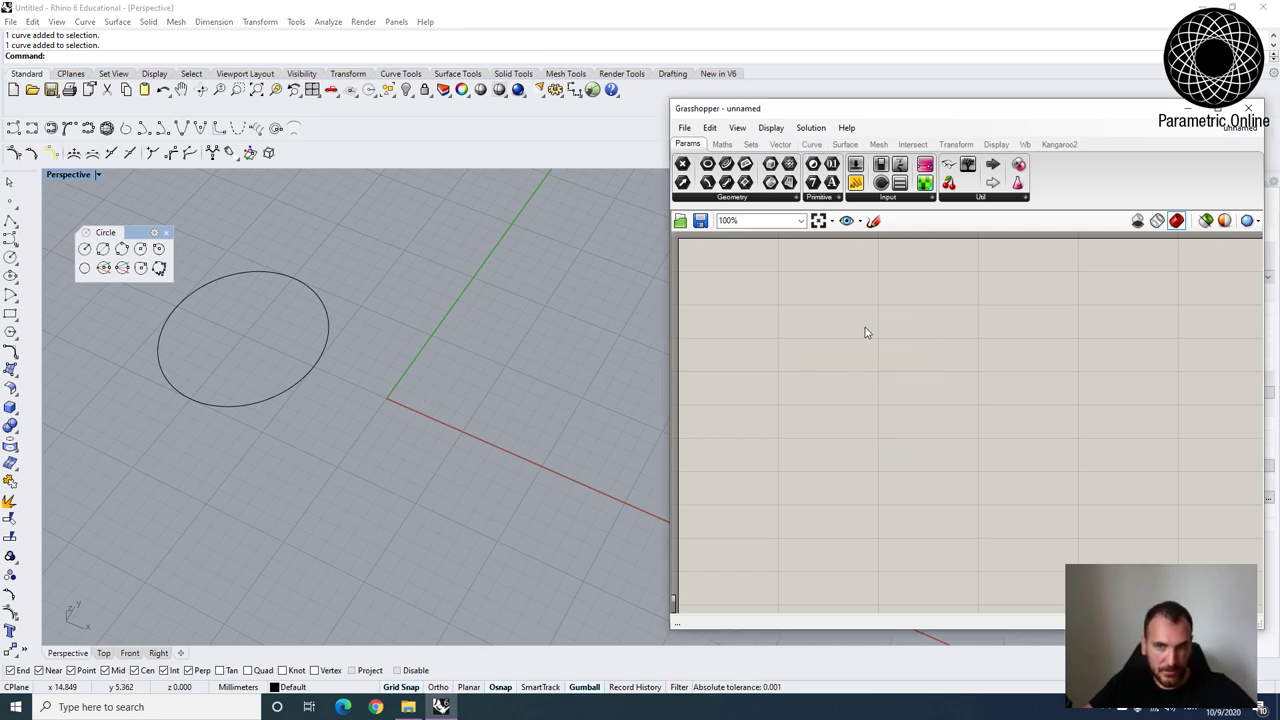
pyautogui.scroll(-3, 890, 395)
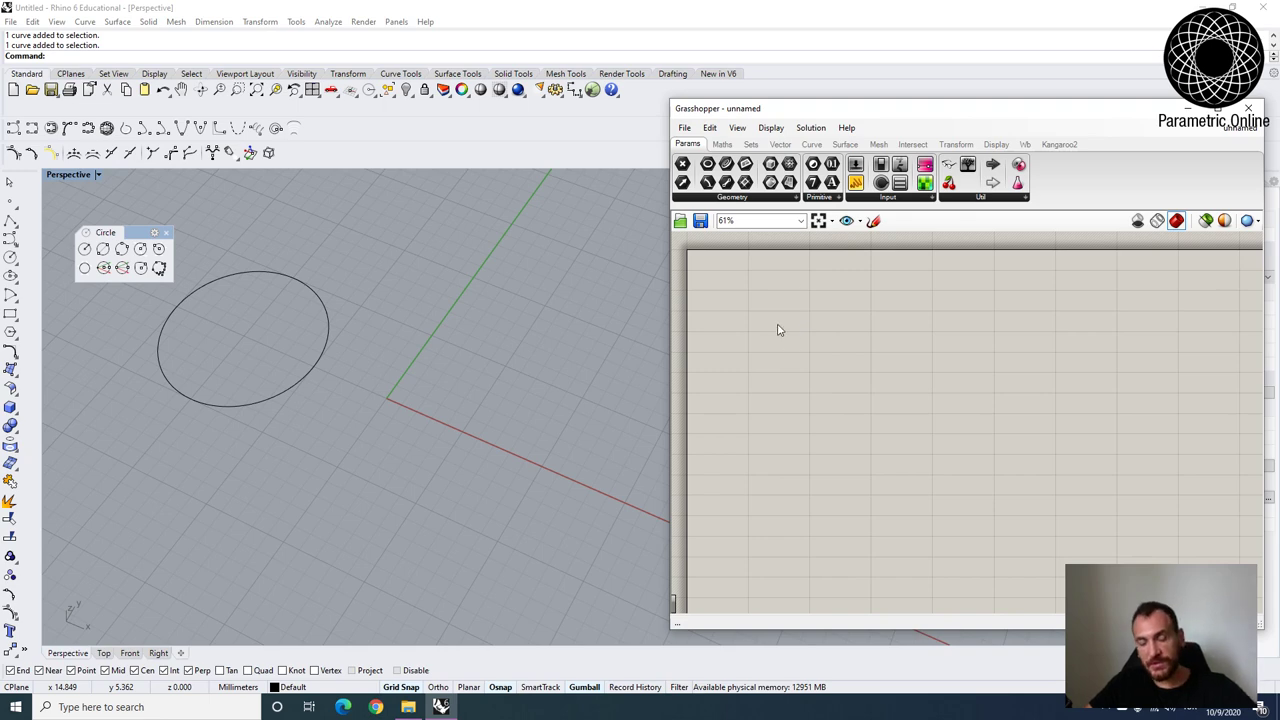
pyautogui.doubleClick(807, 341)
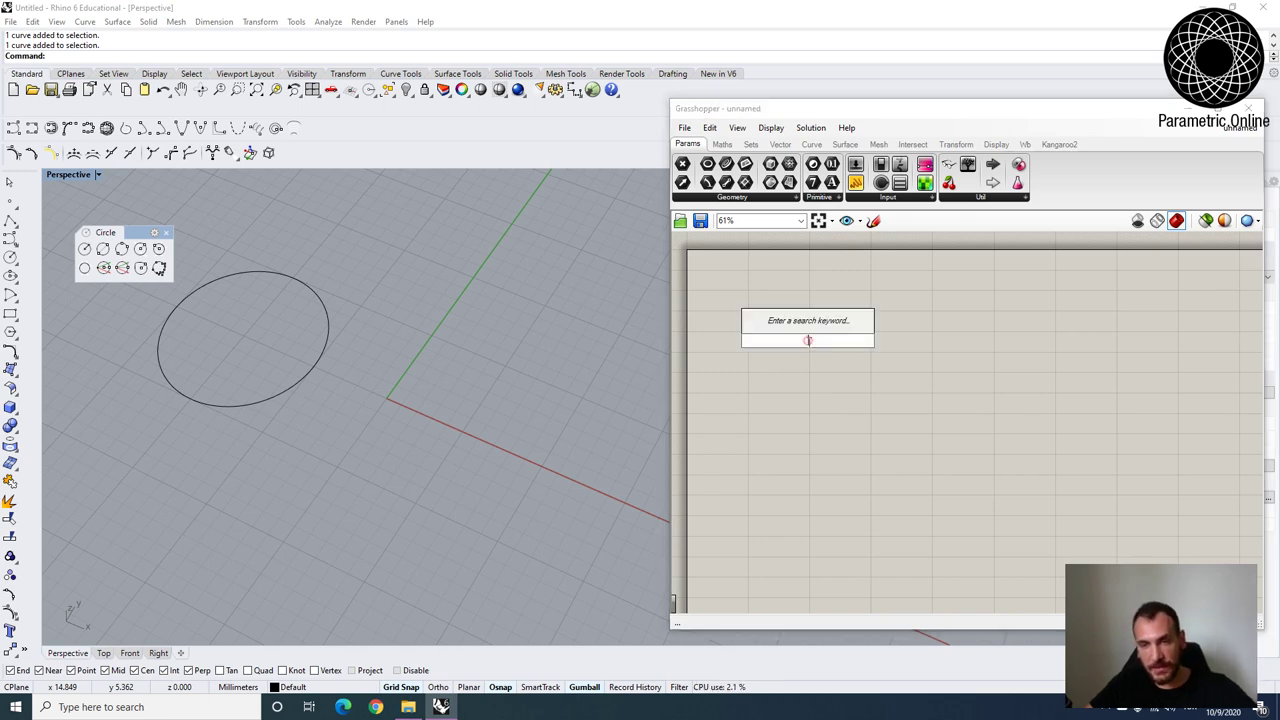
pyautogui.write('circle')
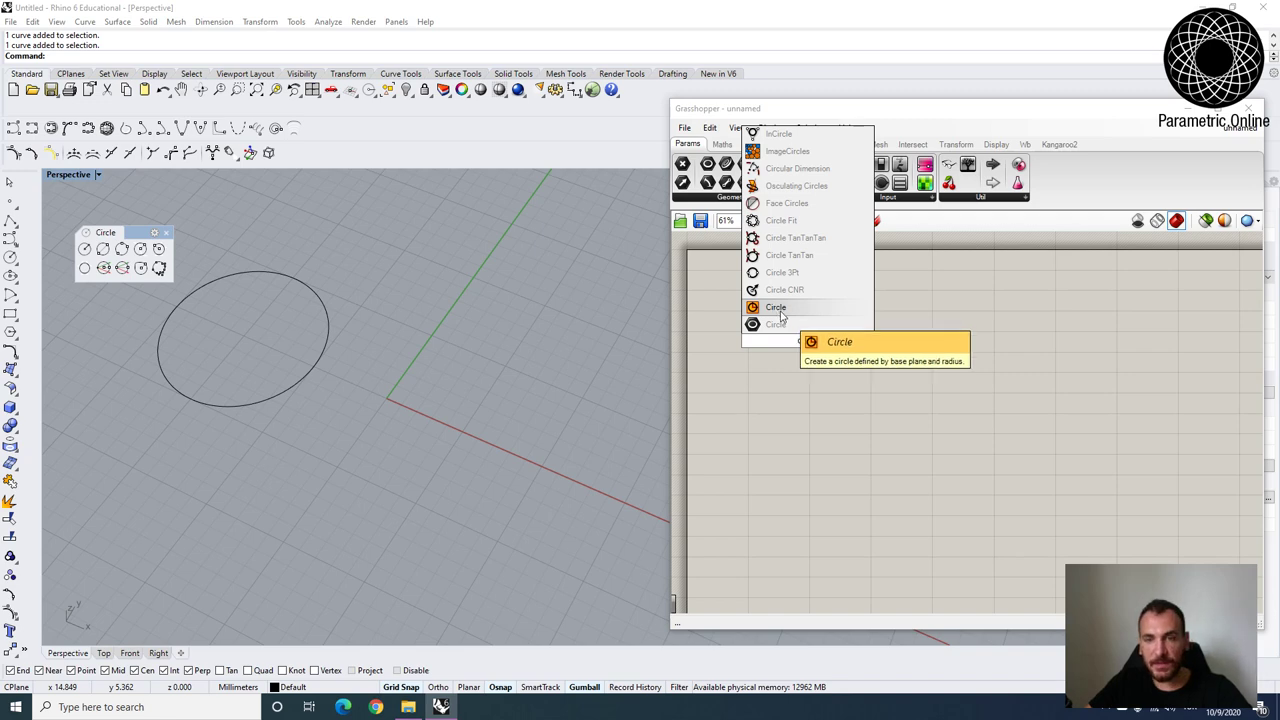
pyautogui.click(799, 312)
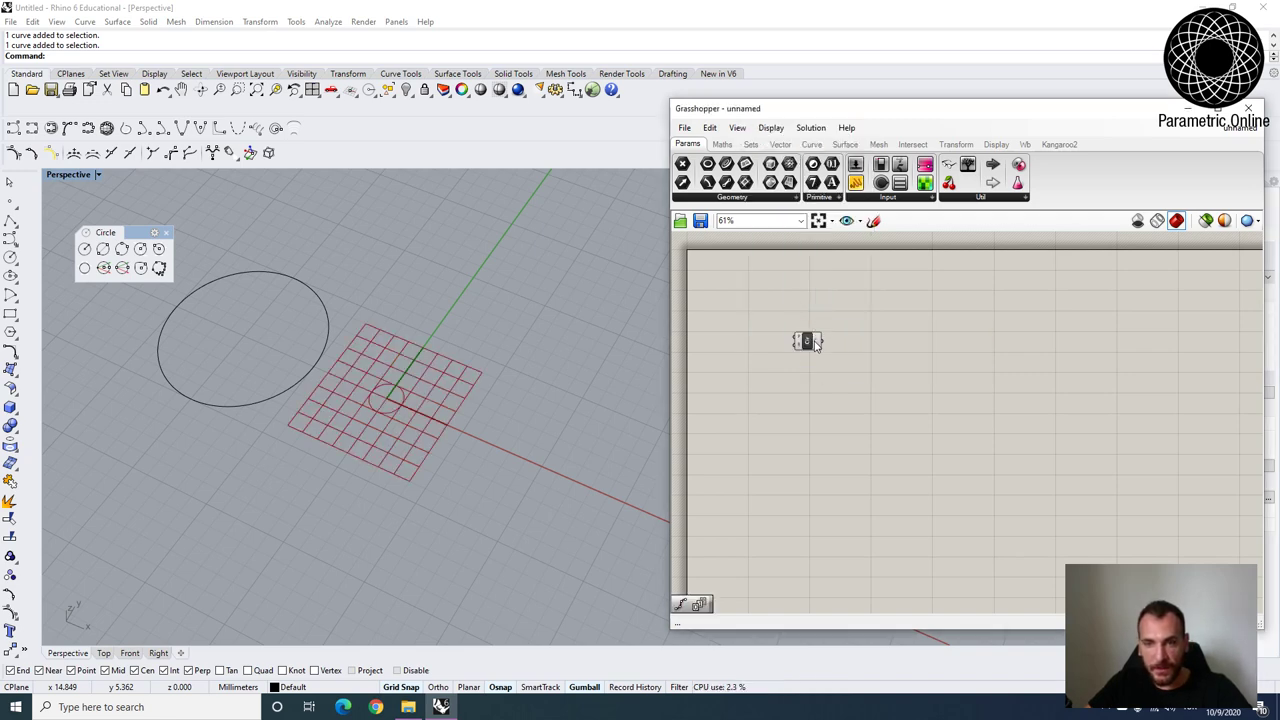
pyautogui.moveTo(808, 342); pyautogui.dragTo(891, 342)
pyautogui.scroll(5, 893, 360)
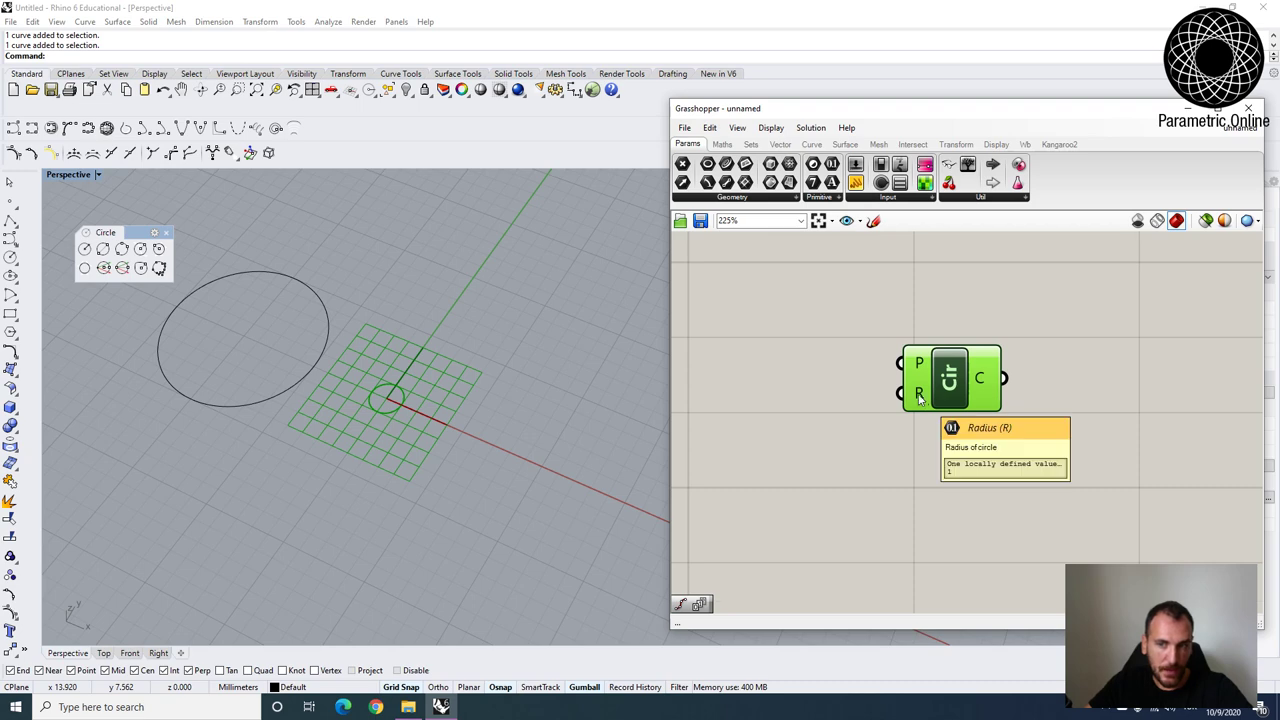
# Add a number slider with value 5 and connect it to the Circle component's Radius input.
pyautogui.scroll(-1, 915, 396)
pyautogui.moveTo(848, 390); pyautogui.dragTo(1042, 394, button='right')
pyautogui.doubleClick(877, 418)
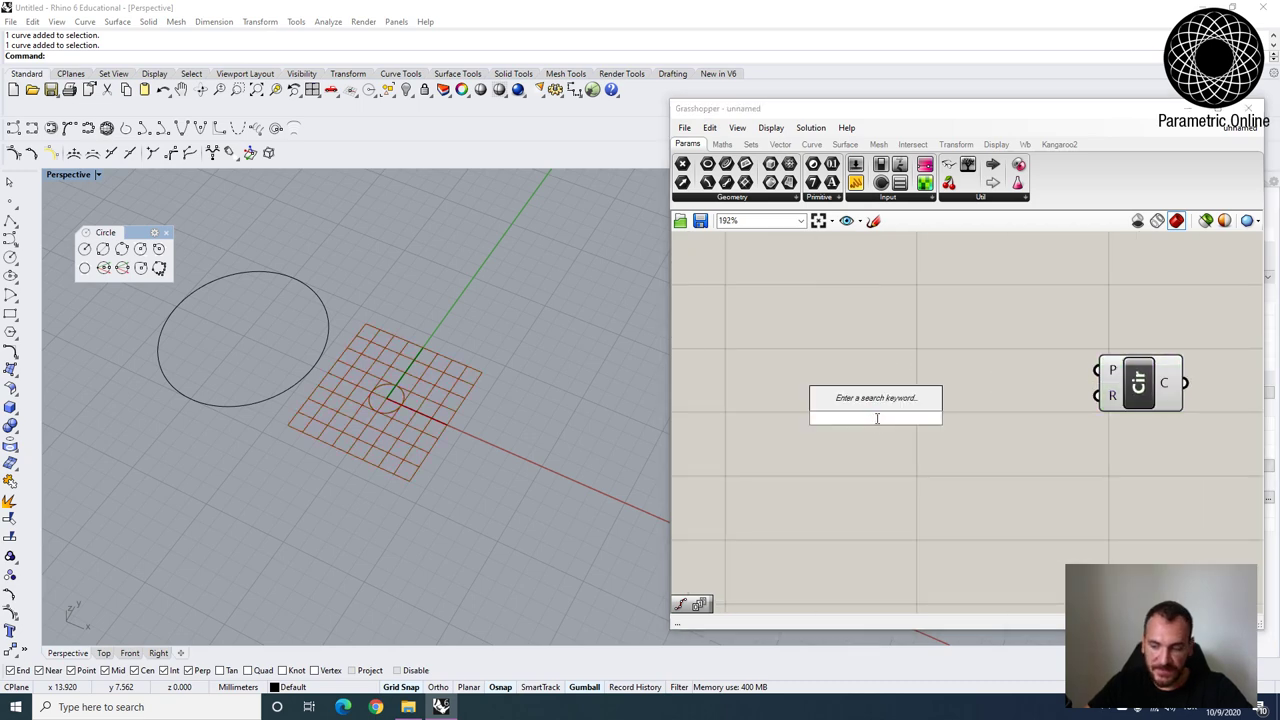
pyautogui.write('5')
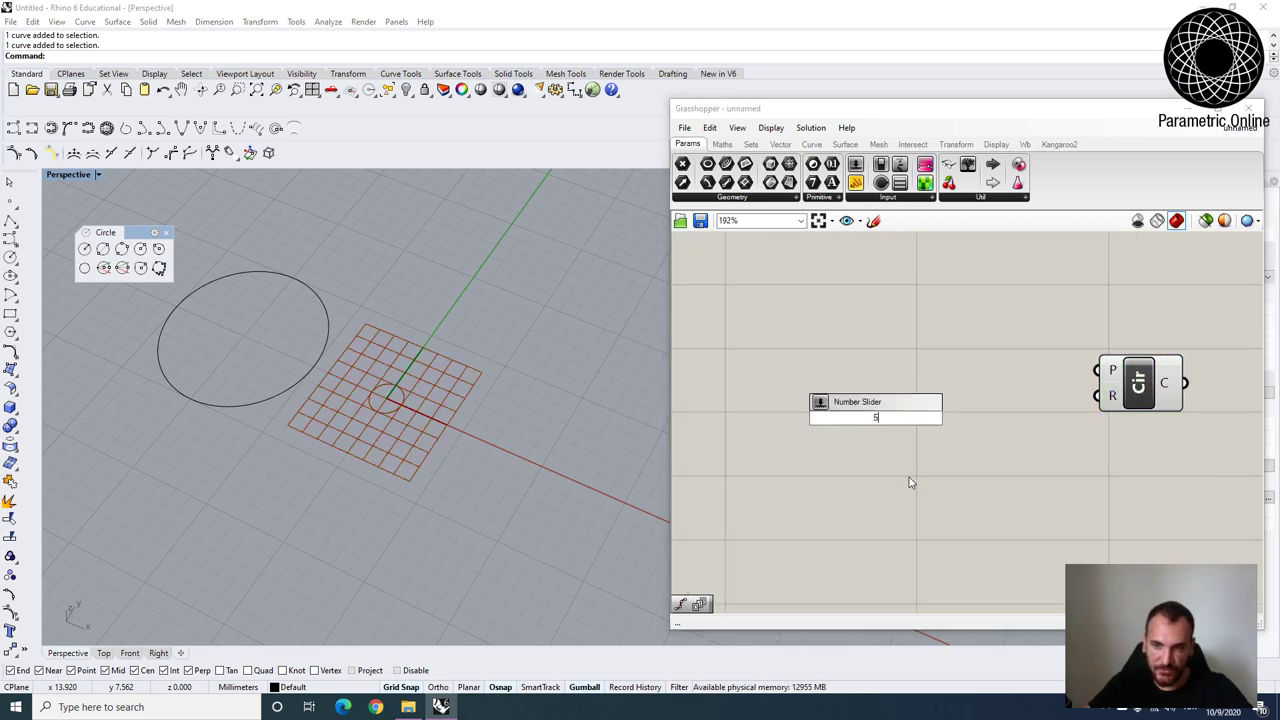
pyautogui.press('Return')
pyautogui.moveTo(982, 418); pyautogui.dragTo(1097, 396)
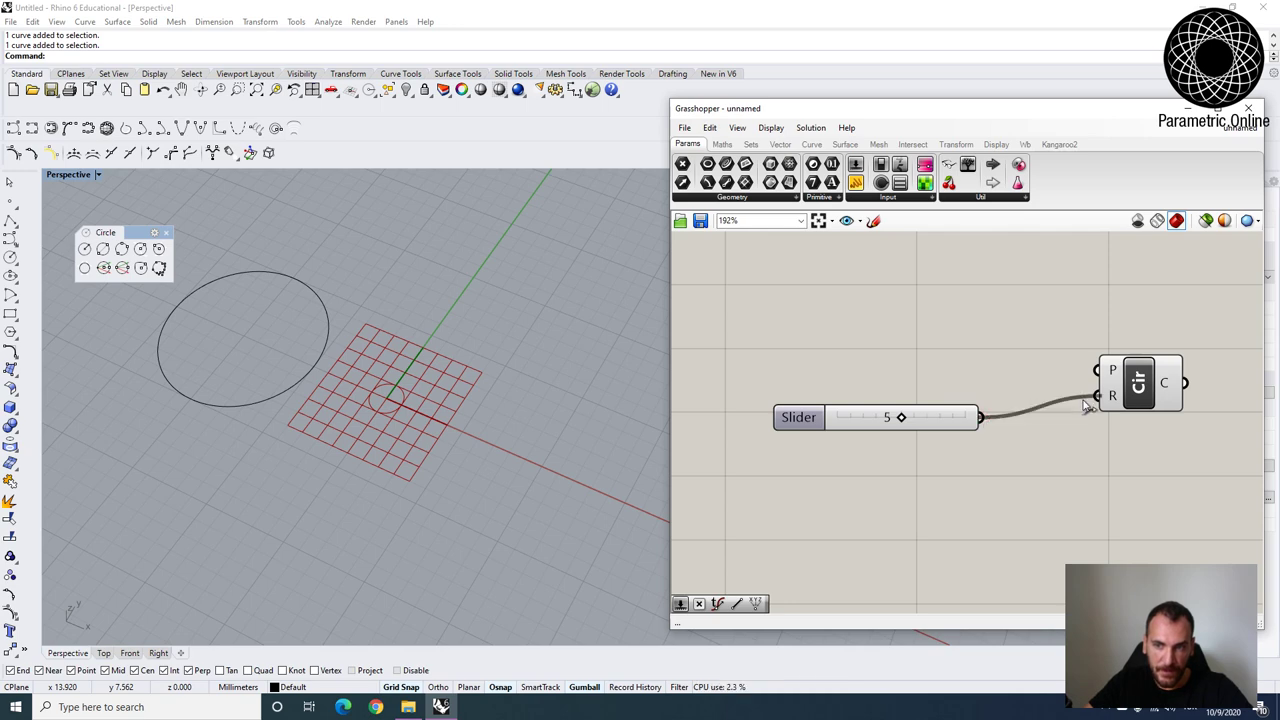
pyautogui.moveTo(976, 466); pyautogui.dragTo(918, 453, button='right')
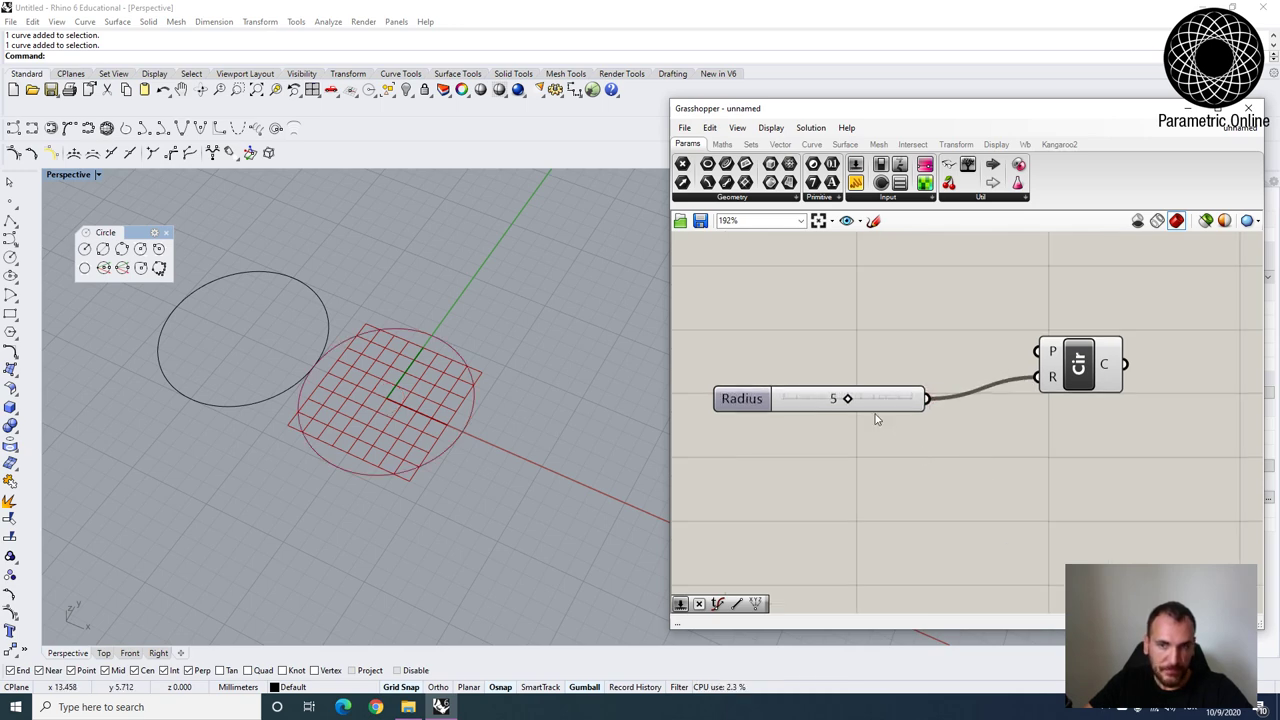
# Move the Circle component closer to the Radius slider so that the connecting wire runs straight, and deselect it.
pyautogui.moveTo(540, 537); pyautogui.dragTo(405, 360)
pyautogui.click(1100, 372)
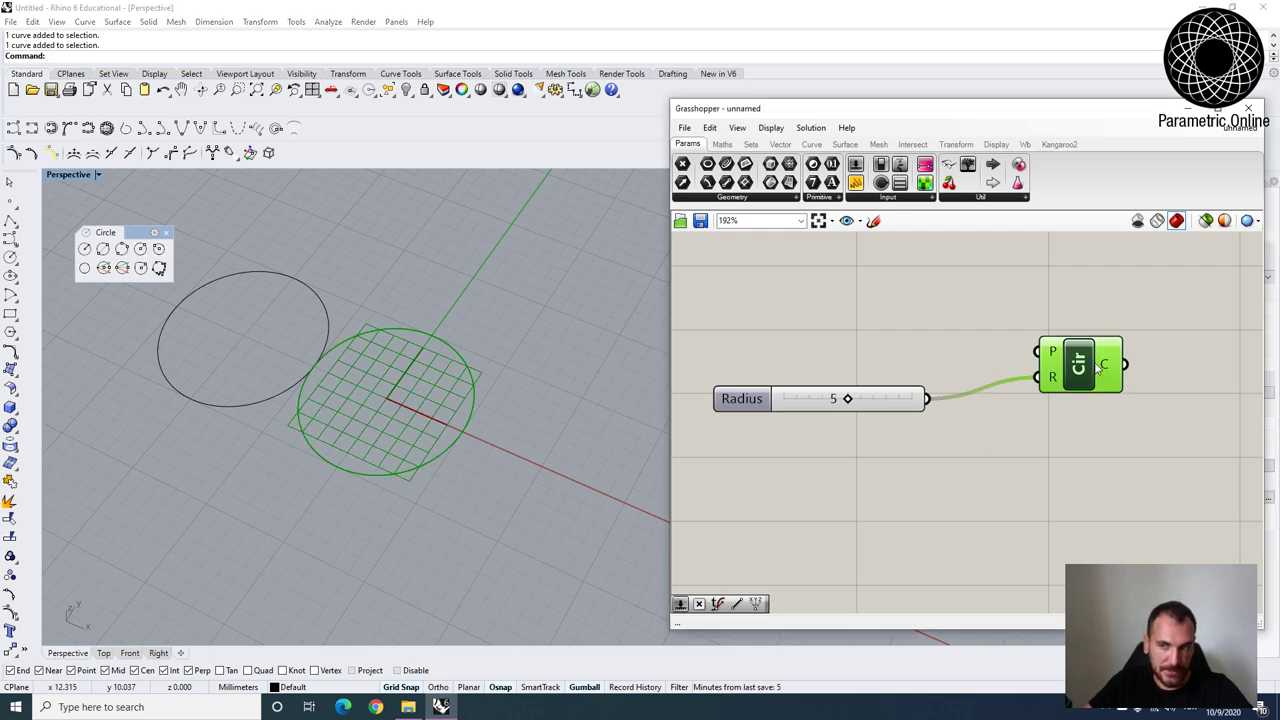
pyautogui.moveTo(1083, 377); pyautogui.dragTo(1049, 398)
pyautogui.click(971, 309)
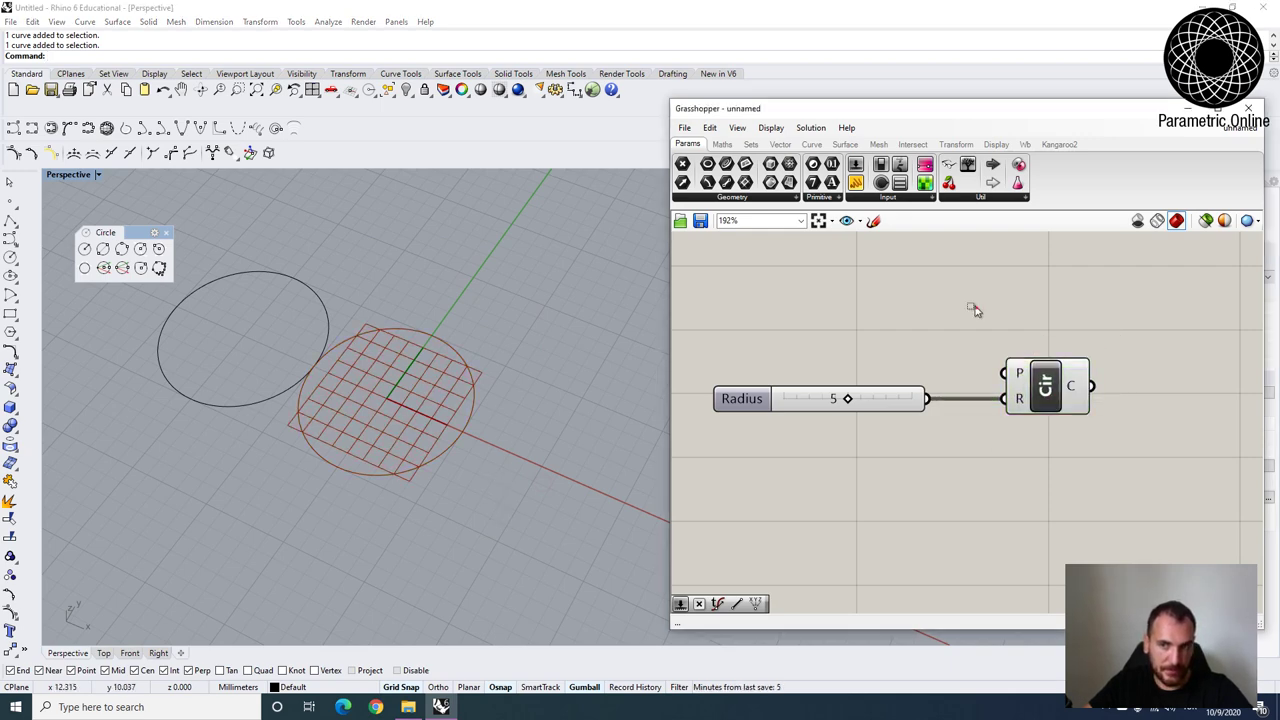
pyautogui.moveTo(847, 400)
pyautogui.mouseDown()
pyautogui.moveTo(803, 397)
pyautogui.moveTo(903, 410)
pyautogui.moveTo(837, 400)
pyautogui.moveTo(848, 400)
pyautogui.mouseUp()
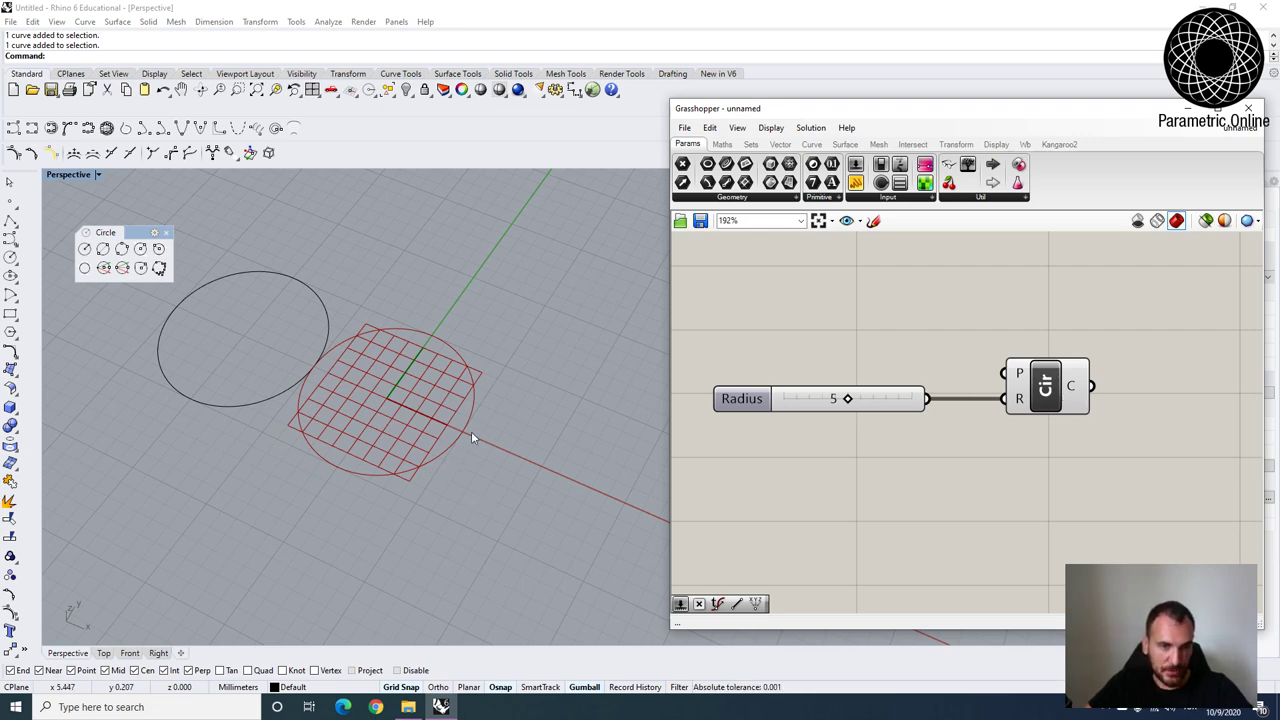
# Bake the Circle component's output to the Default layer with default attributes, and check the baked curve by selecting it.
pyautogui.click(1051, 384)
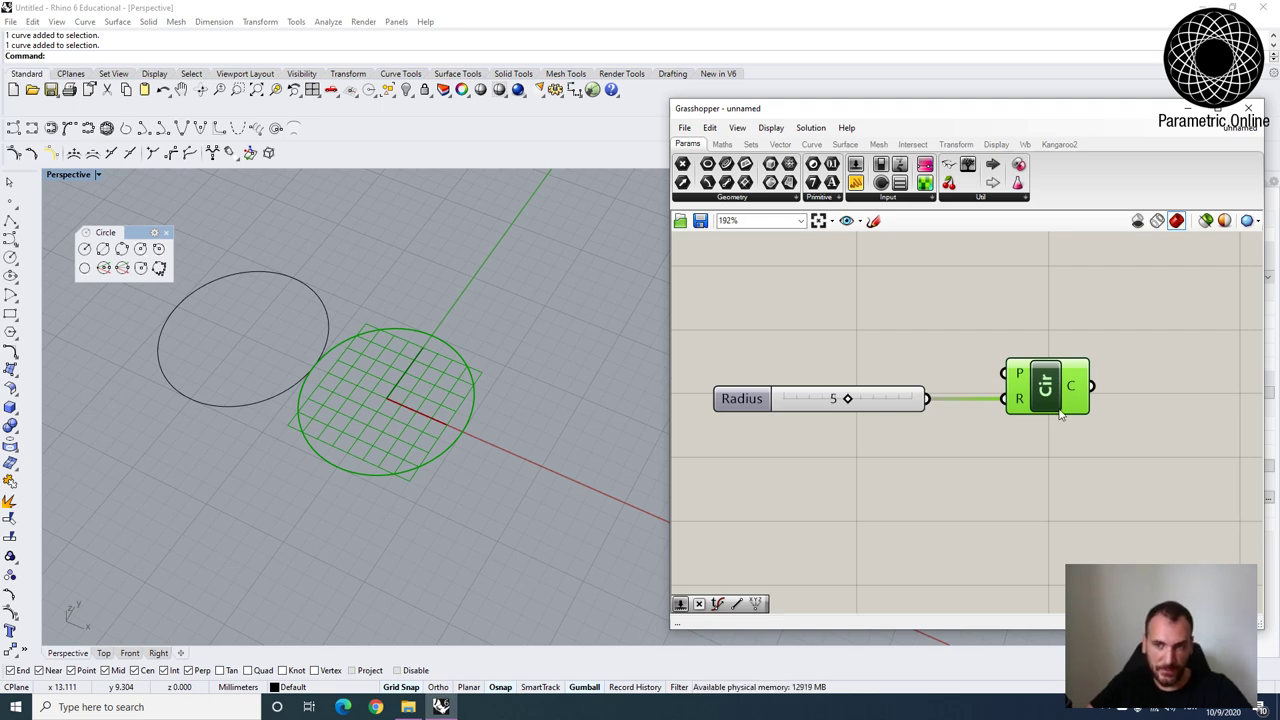
pyautogui.moveTo(1072, 391)
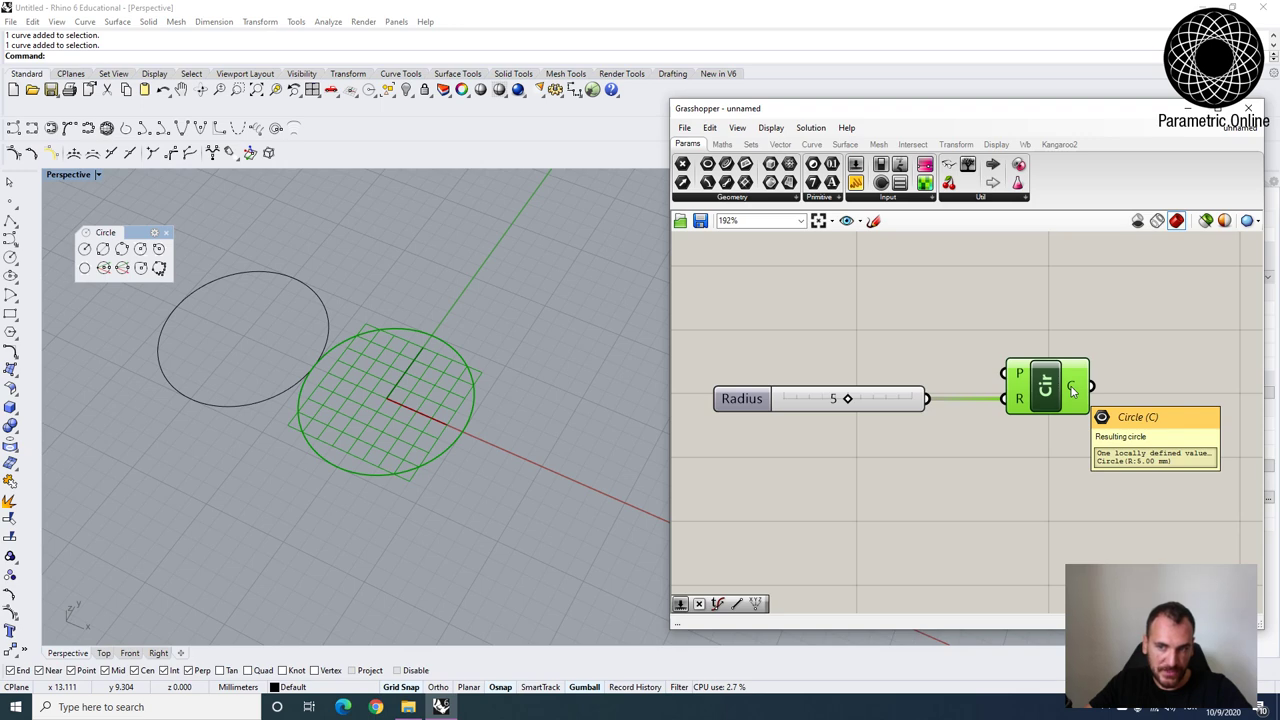
pyautogui.rightClick(1073, 391)
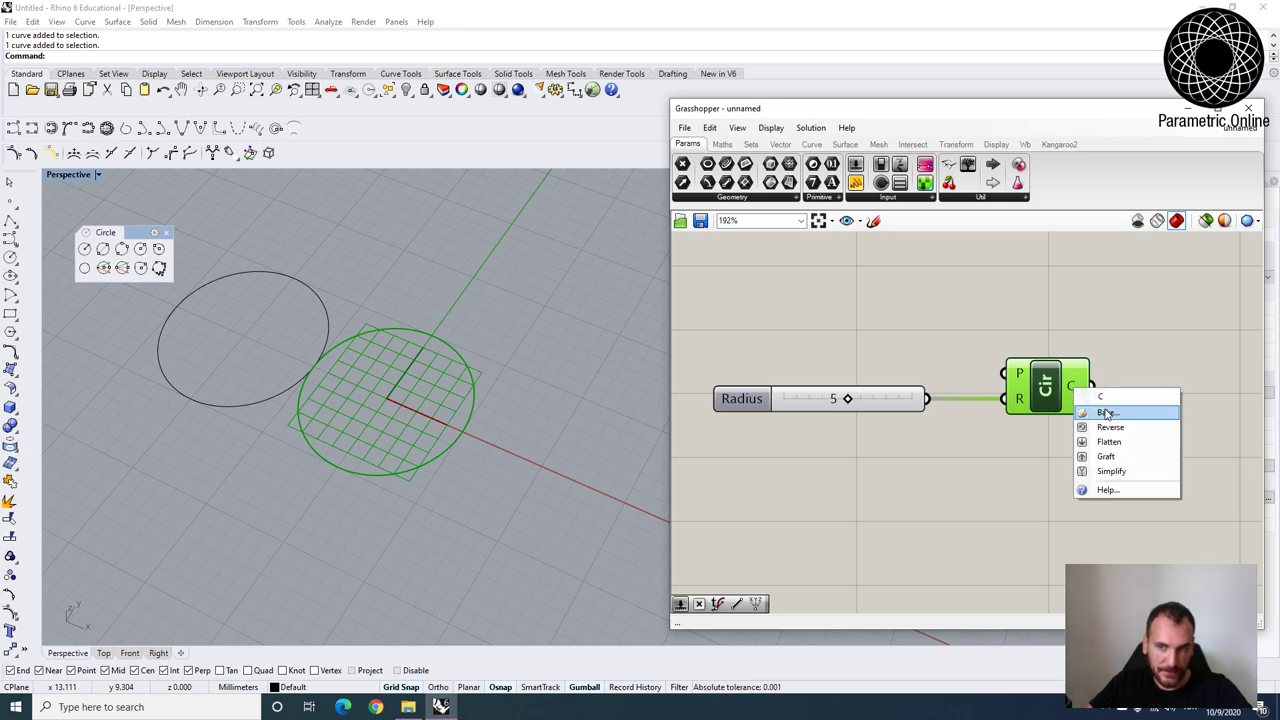
pyautogui.click(1105, 414)
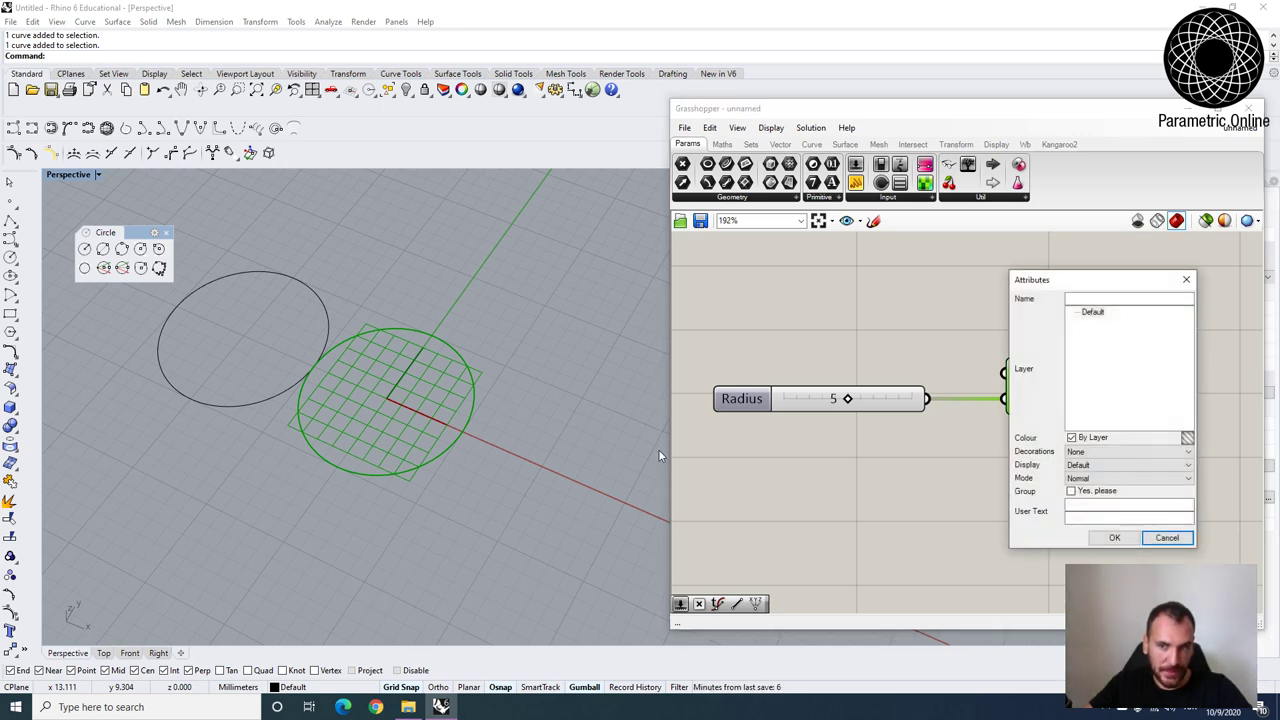
pyautogui.press('Return')
pyautogui.moveTo(480, 491); pyautogui.dragTo(432, 422)
pyautogui.click(508, 444)
pyautogui.click(461, 437)
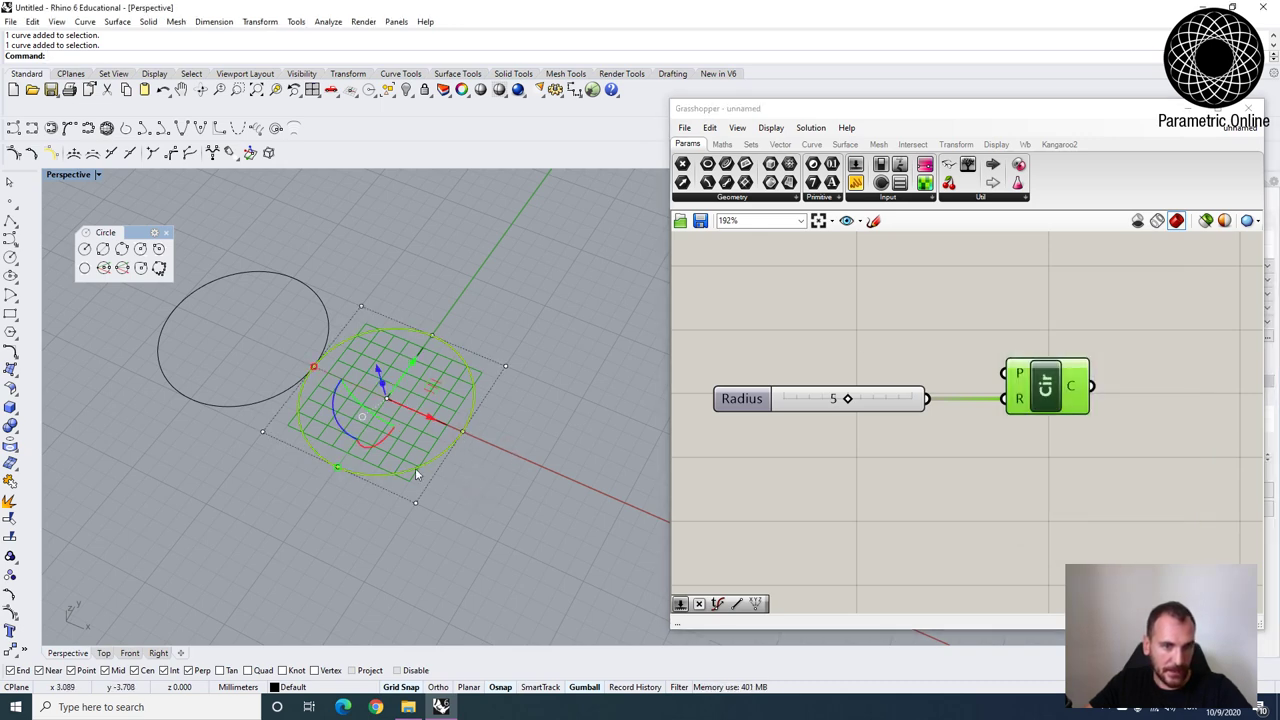
pyautogui.click(556, 467)
# Set the Radius slider to 10 and then 7 to compare the parametric circle with the baked one.
pyautogui.moveTo(847, 399); pyautogui.dragTo(925, 408)
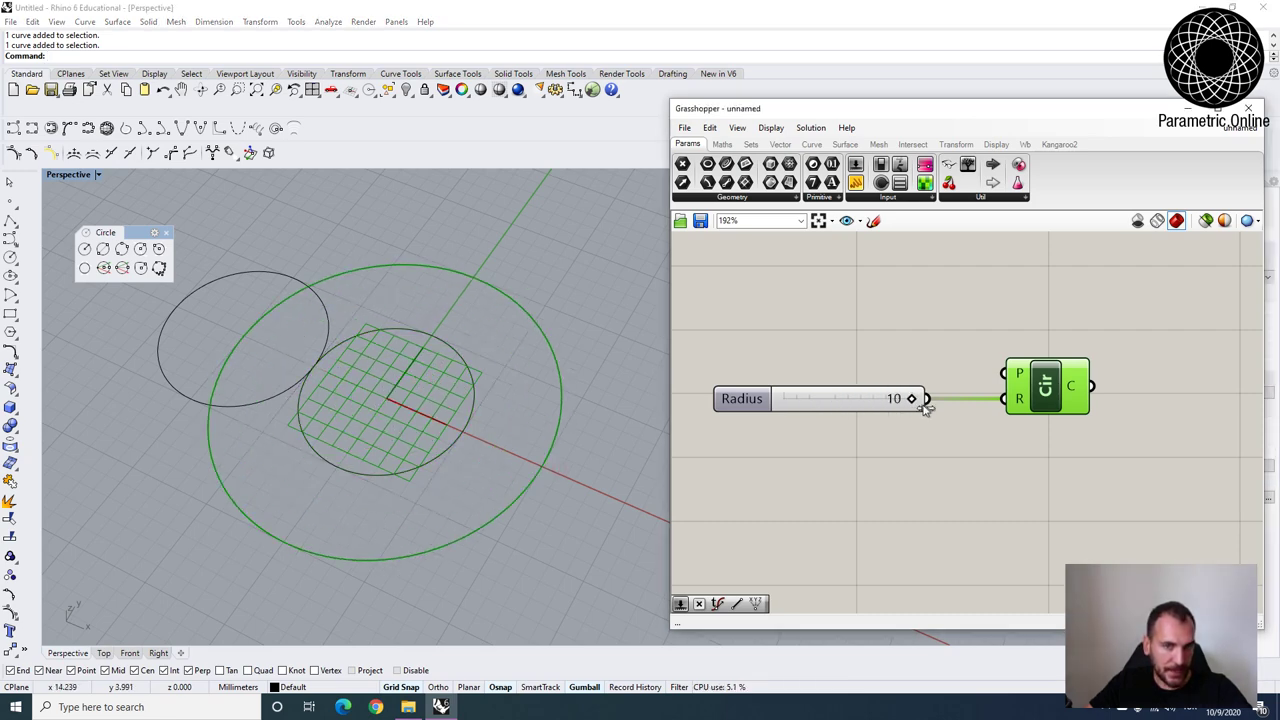
pyautogui.click(468, 432)
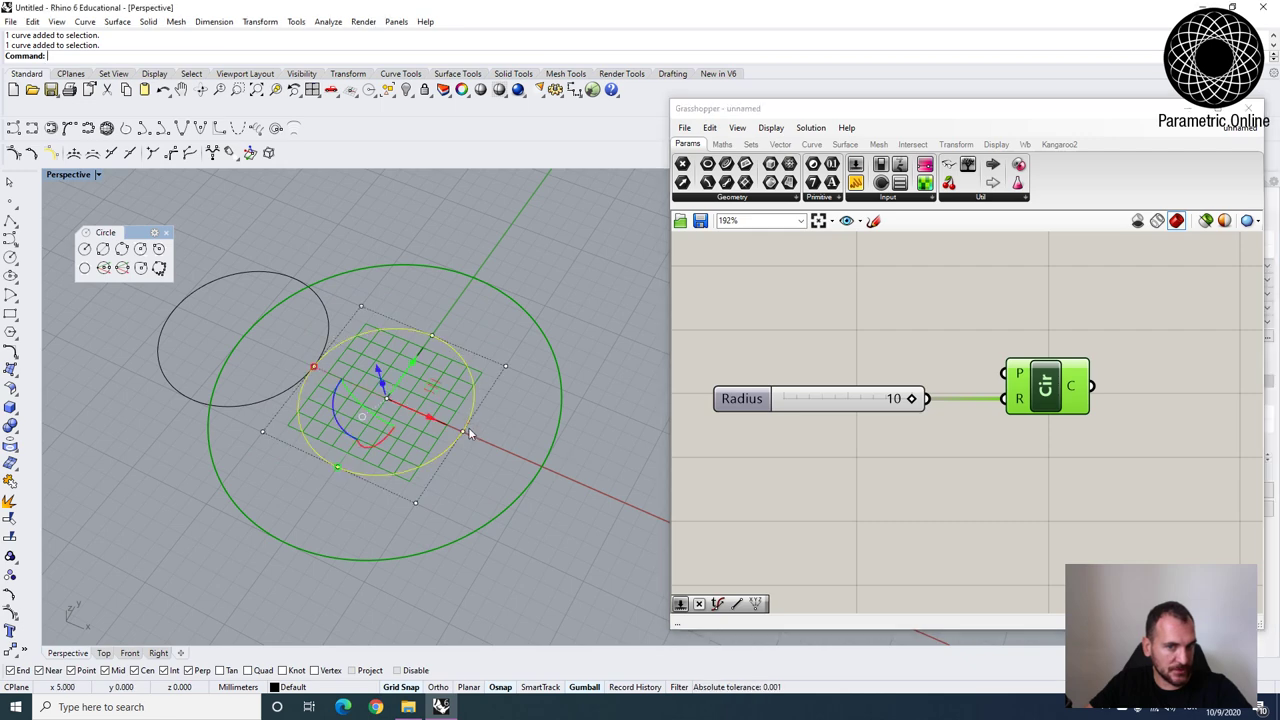
pyautogui.click(493, 409)
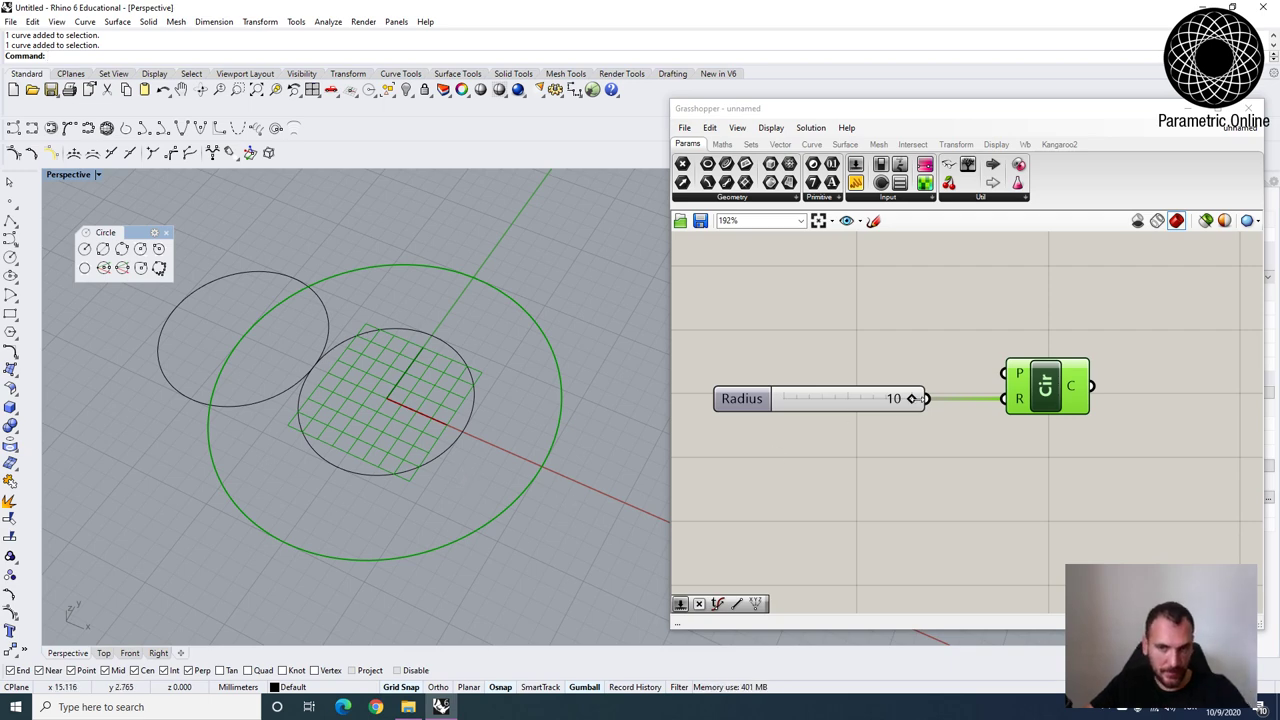
pyautogui.moveTo(911, 398); pyautogui.dragTo(878, 398)
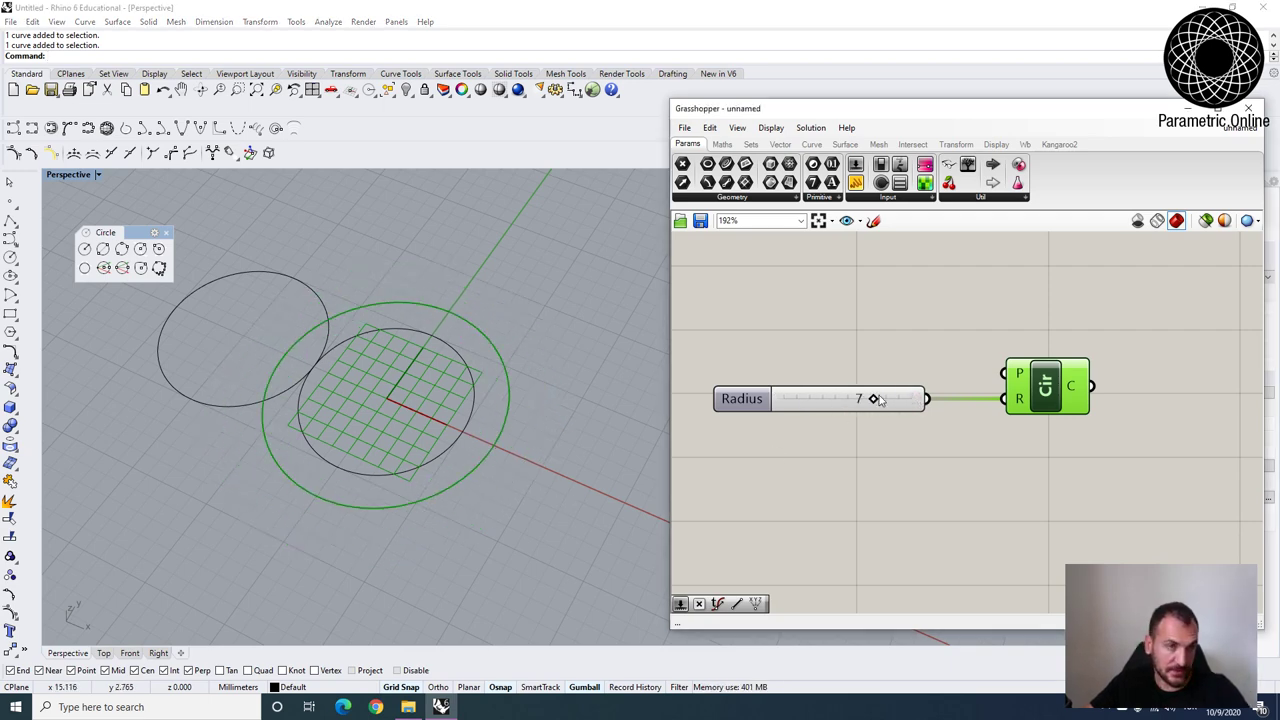
pyautogui.click(863, 448)
# Delete the manually drawn circle beside the origin and the baked circle at the origin from the Perspective view.
pyautogui.scroll(-6, 511, 421)
pyautogui.moveTo(553, 521); pyautogui.dragTo(353, 373)
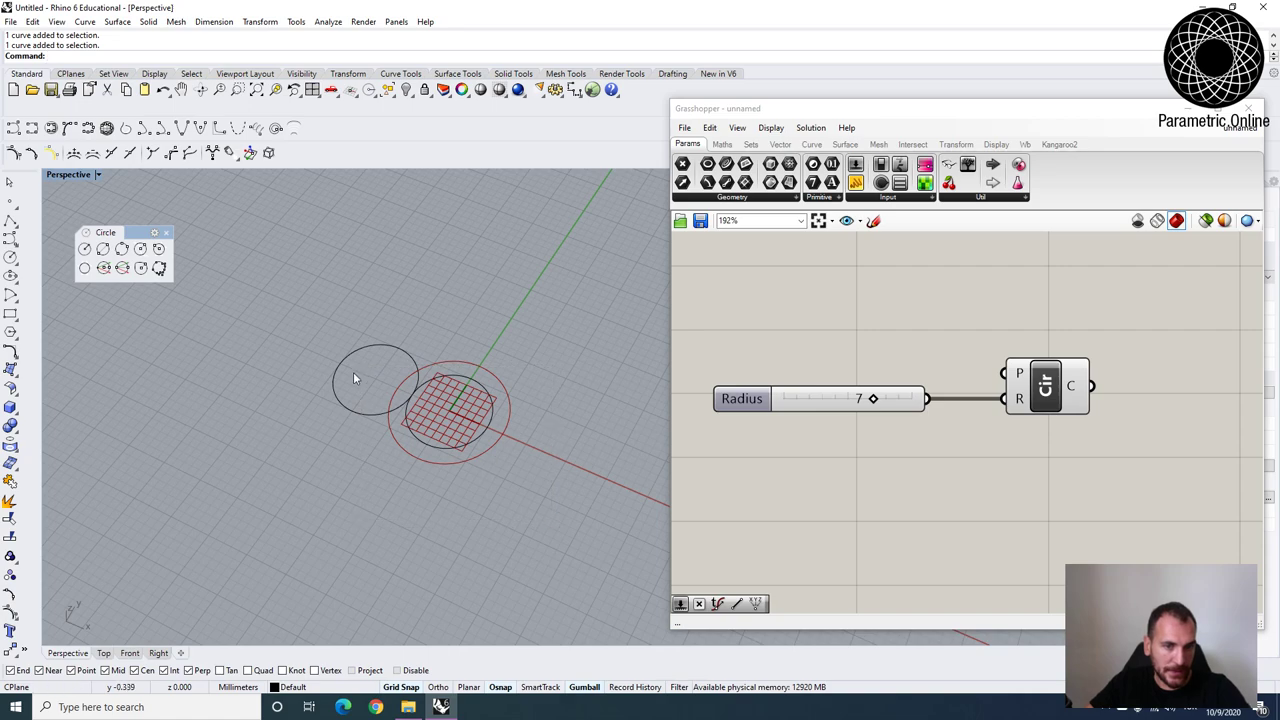
pyautogui.scroll(6, 354, 376)
pyautogui.moveTo(367, 430); pyautogui.dragTo(335, 501)
pyautogui.press('Delete')
pyautogui.scroll(-5, 335, 500)
pyautogui.scroll(2, 460, 492)
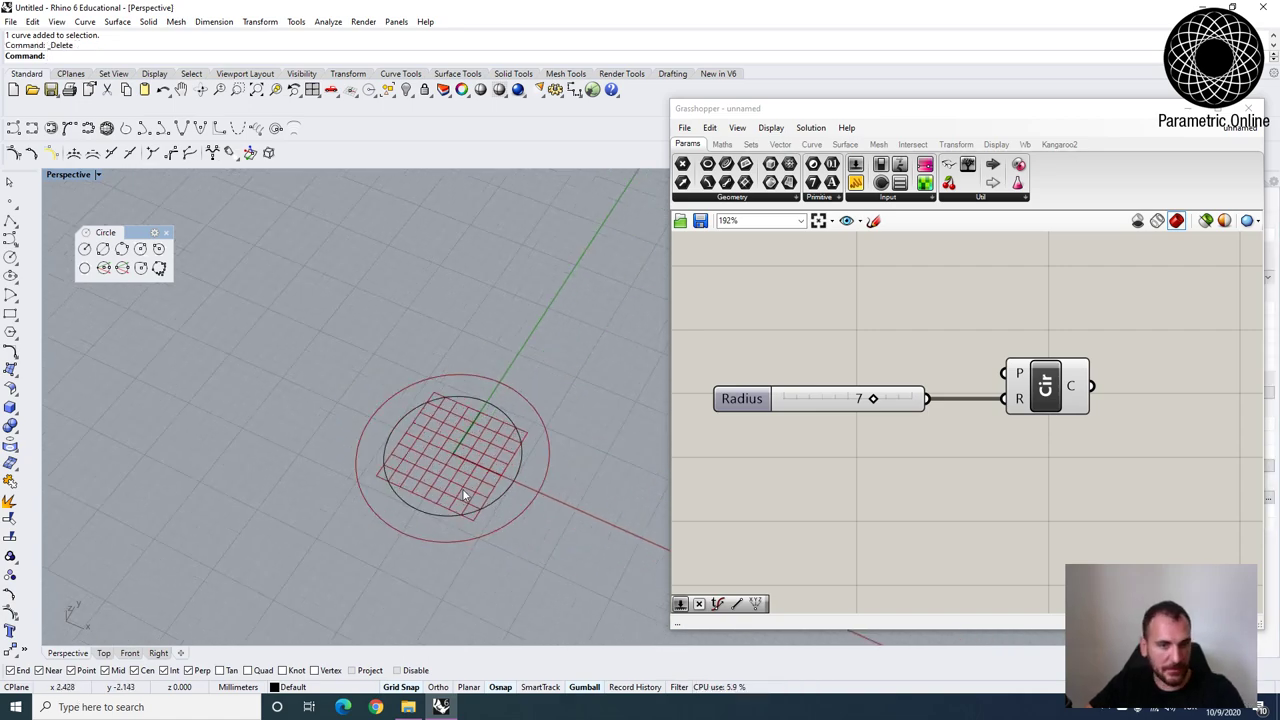
pyautogui.scroll(-3, 462, 495)
pyautogui.scroll(3, 464, 444)
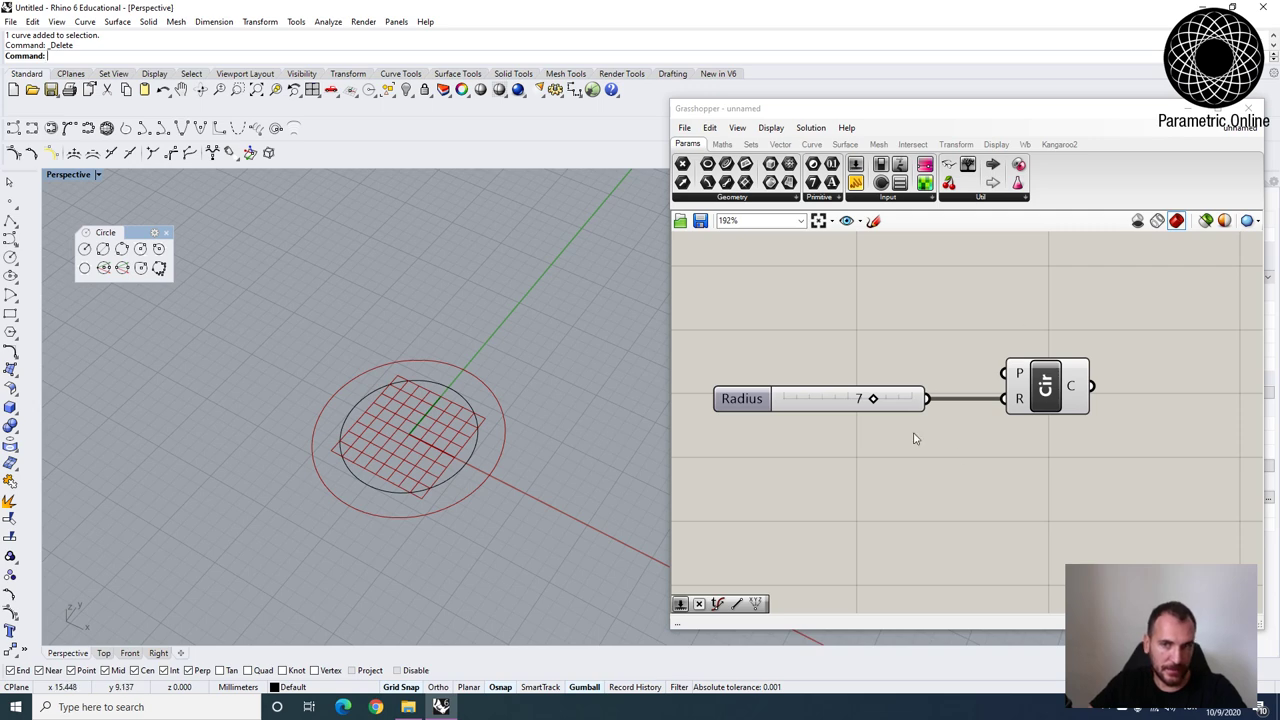
pyautogui.moveTo(596, 578); pyautogui.dragTo(366, 372)
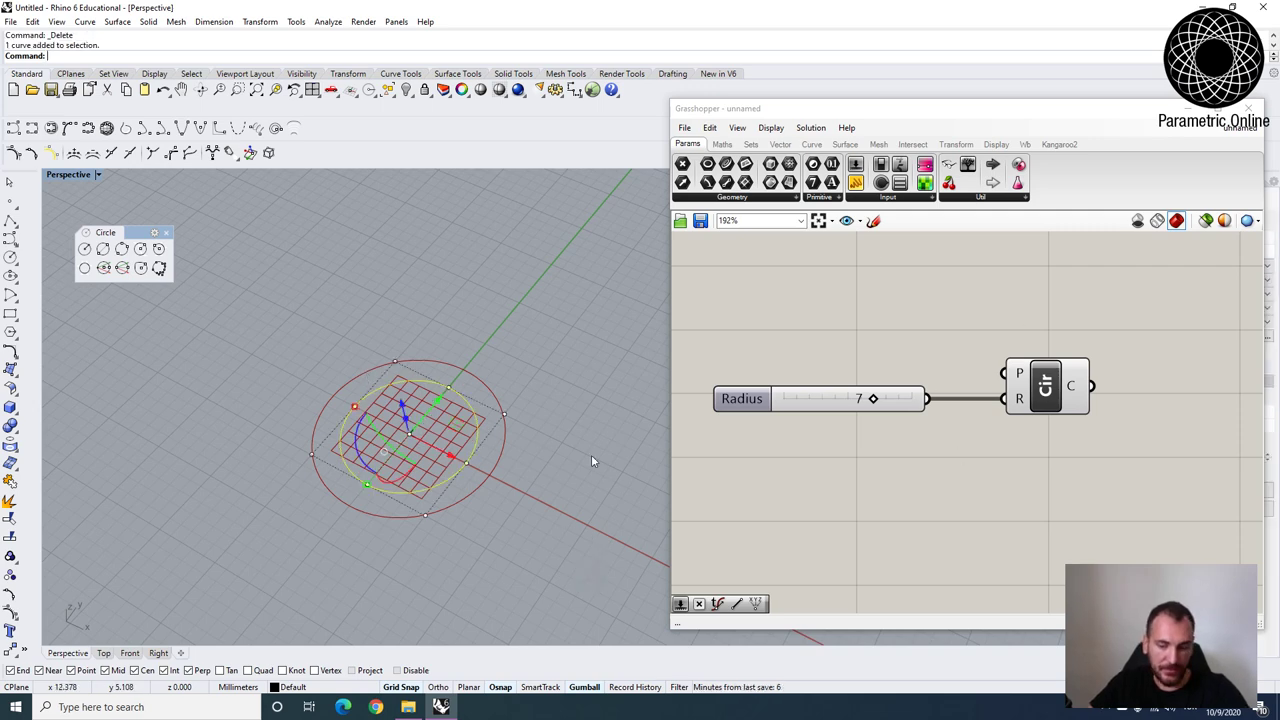
pyautogui.press('Delete')
# Set the Radius slider to 5 and move it closer to the Circle component.
pyautogui.moveTo(872, 398)
pyautogui.mouseDown()
pyautogui.moveTo(820, 397)
pyautogui.moveTo(863, 401)
pyautogui.moveTo(847, 400)
pyautogui.mouseUp()
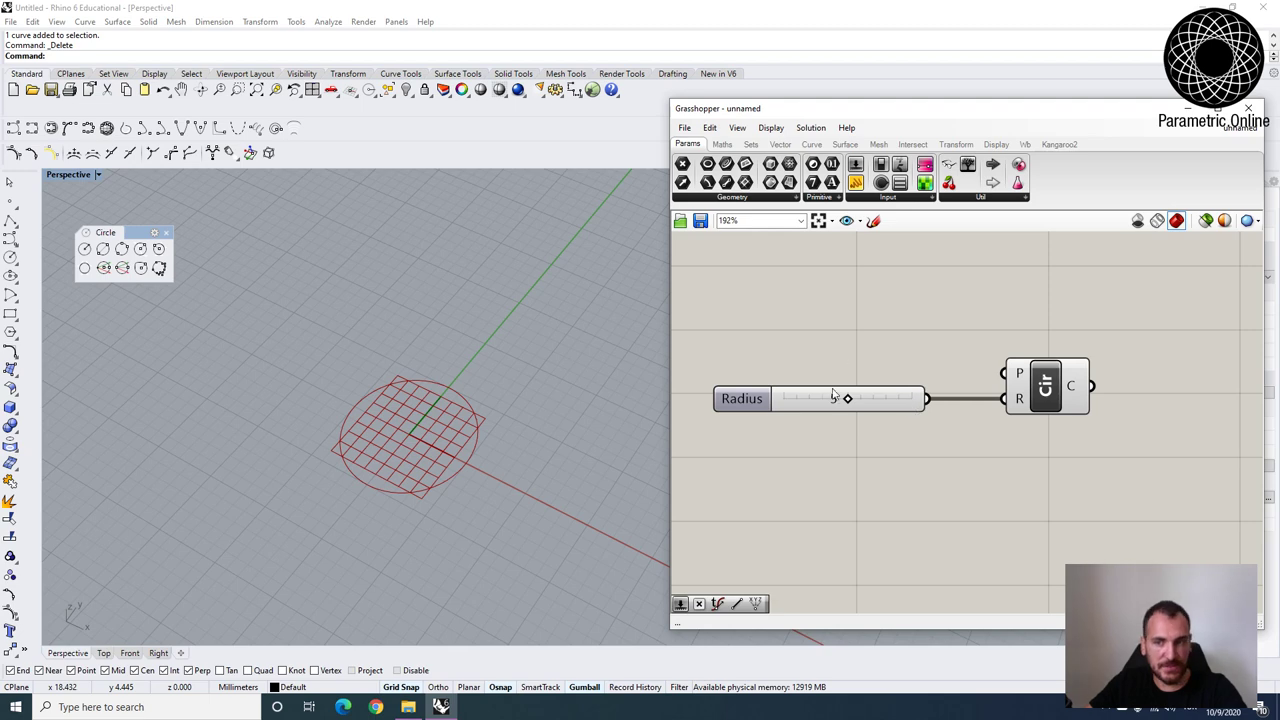
pyautogui.moveTo(910, 404); pyautogui.dragTo(953, 403)
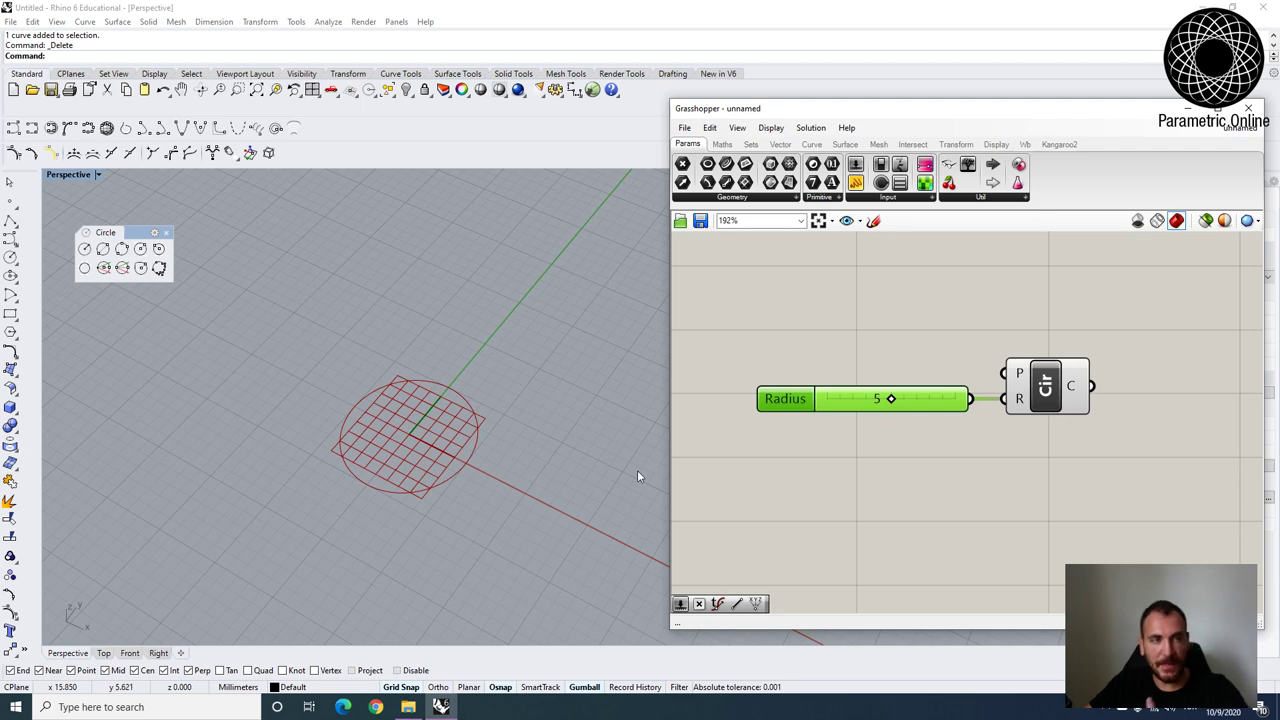
pyautogui.click(1055, 393)
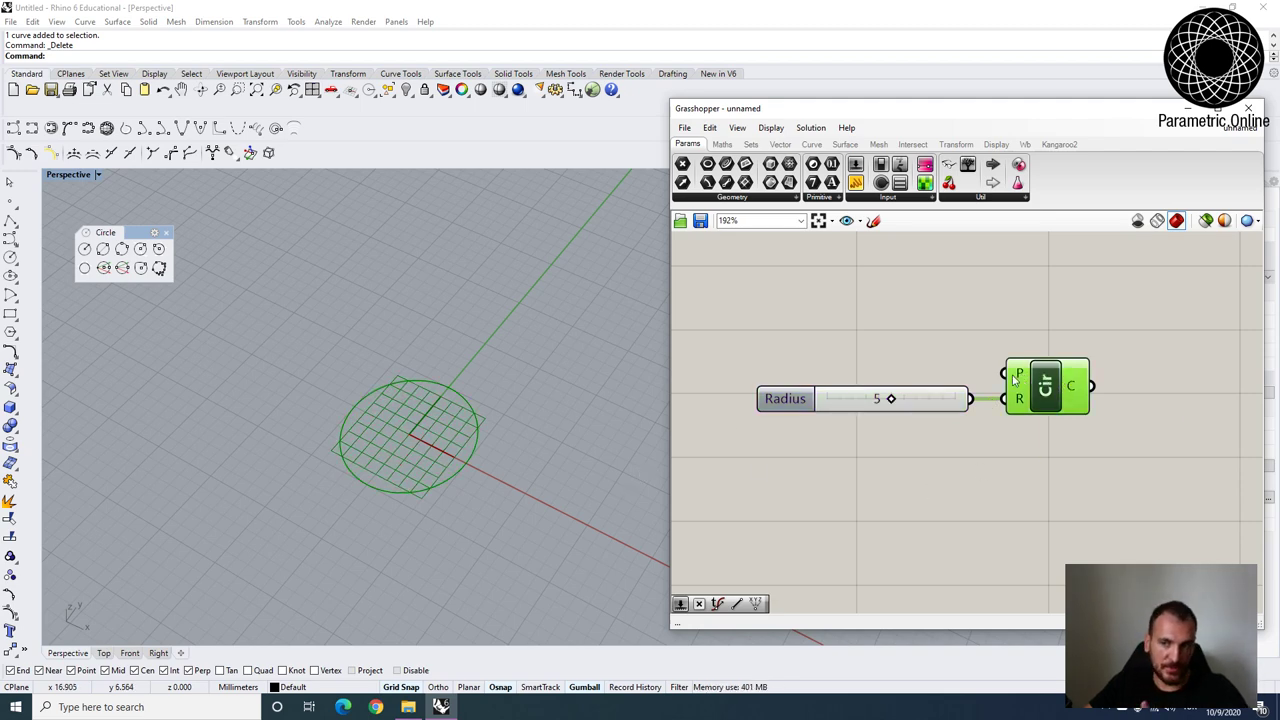
pyautogui.click(937, 352)
# Delete the slider and Circle component from the canvas, and undo the deletion.
pyautogui.scroll(-3, 937, 352)
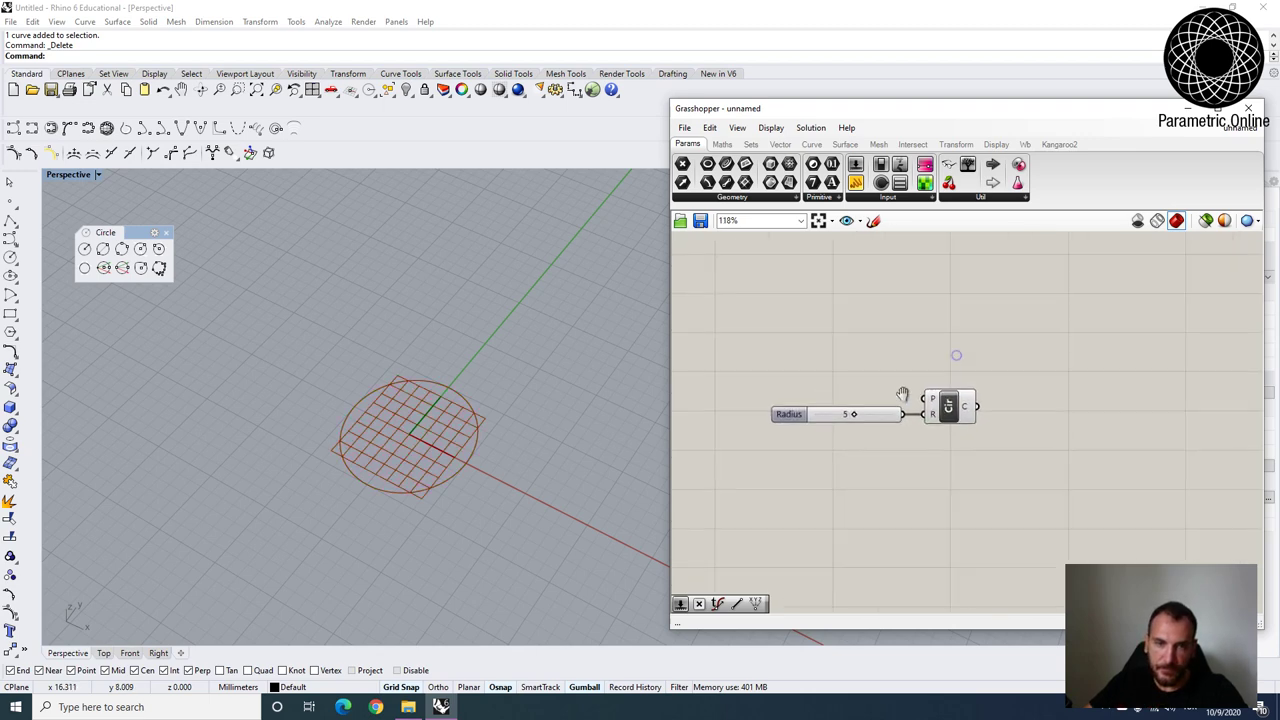
pyautogui.hotkey('ctrl', 'a')
pyautogui.press('Delete')
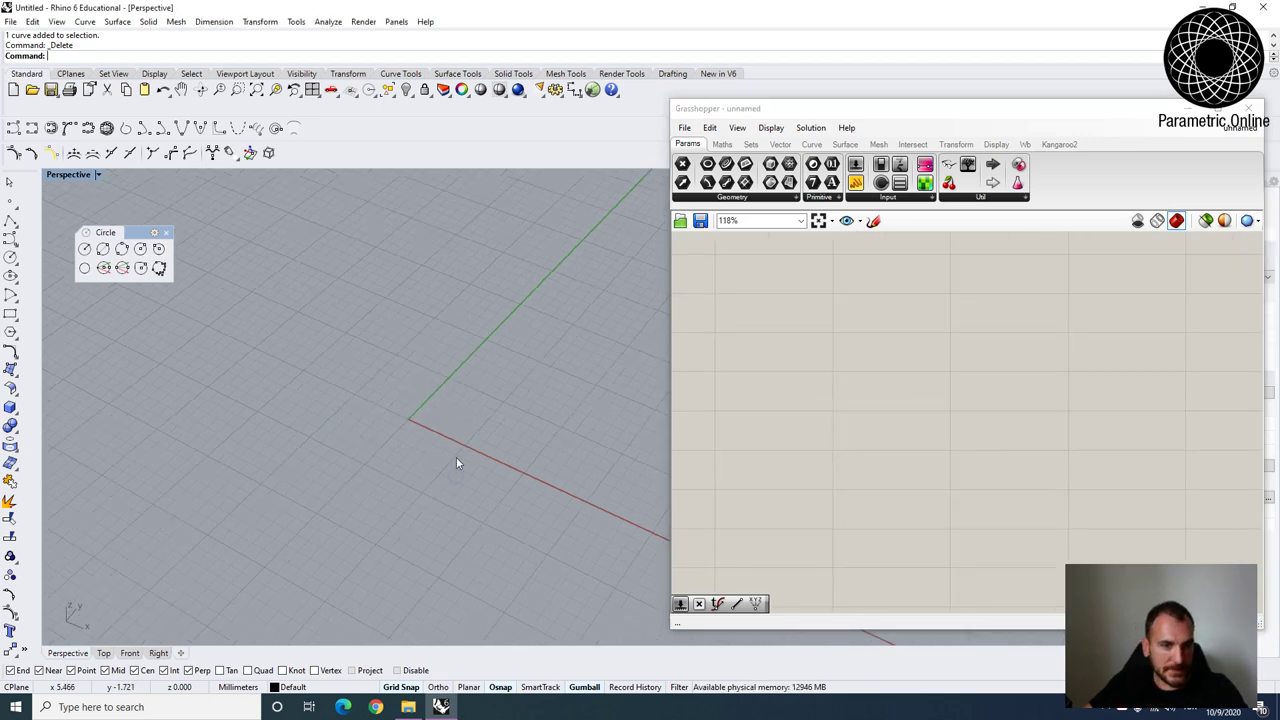
pyautogui.moveTo(456, 462); pyautogui.dragTo(499, 408, button='right')
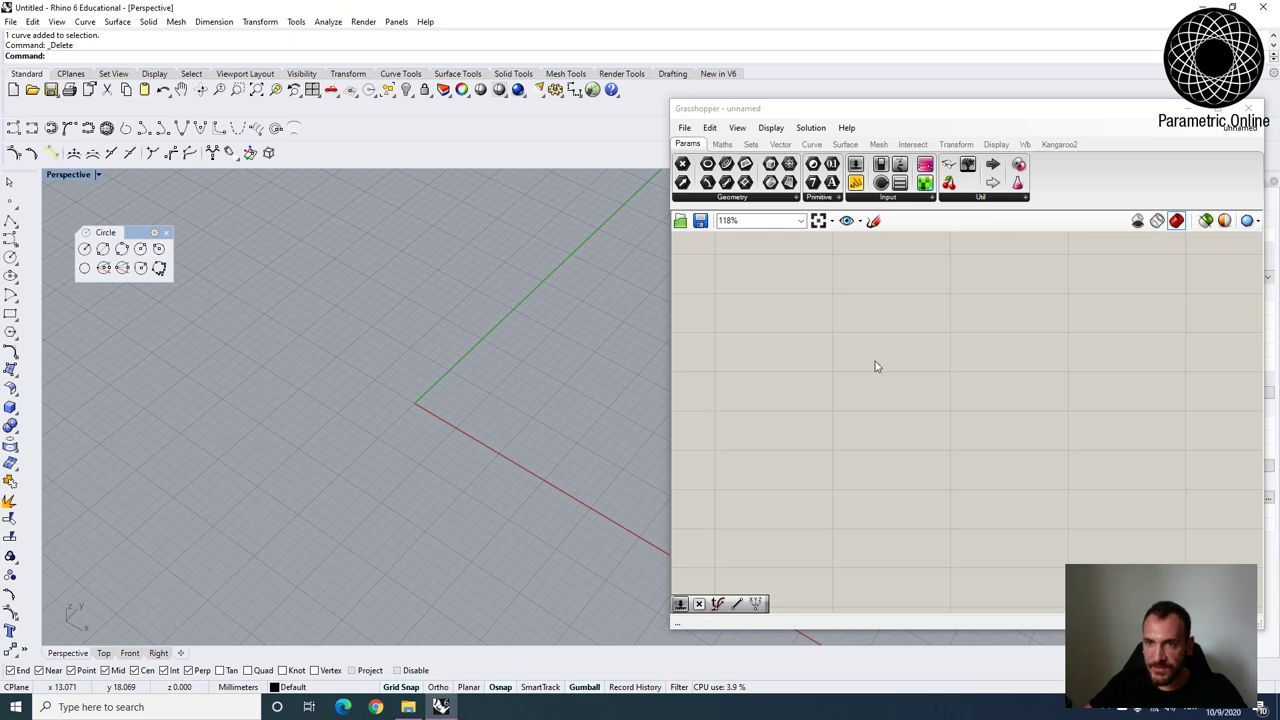
pyautogui.hotkey('ctrl', 'z')
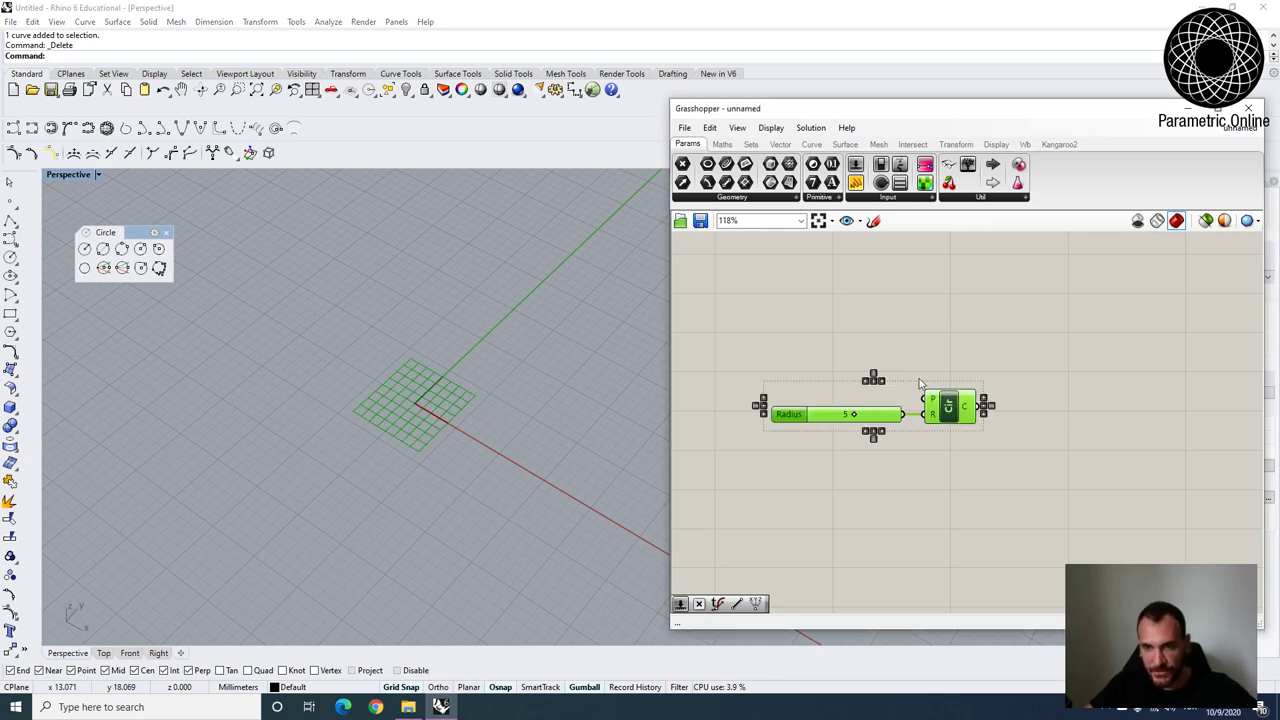
# Deselect the slider and Circle component, and move the Grasshopper window further over the Perspective view.
pyautogui.click(928, 422)
pyautogui.moveTo(973, 438); pyautogui.dragTo(808, 336)
pyautogui.click(919, 283)
pyautogui.moveTo(961, 419); pyautogui.dragTo(928, 331, button='right')
pyautogui.scroll(-3, 928, 320)
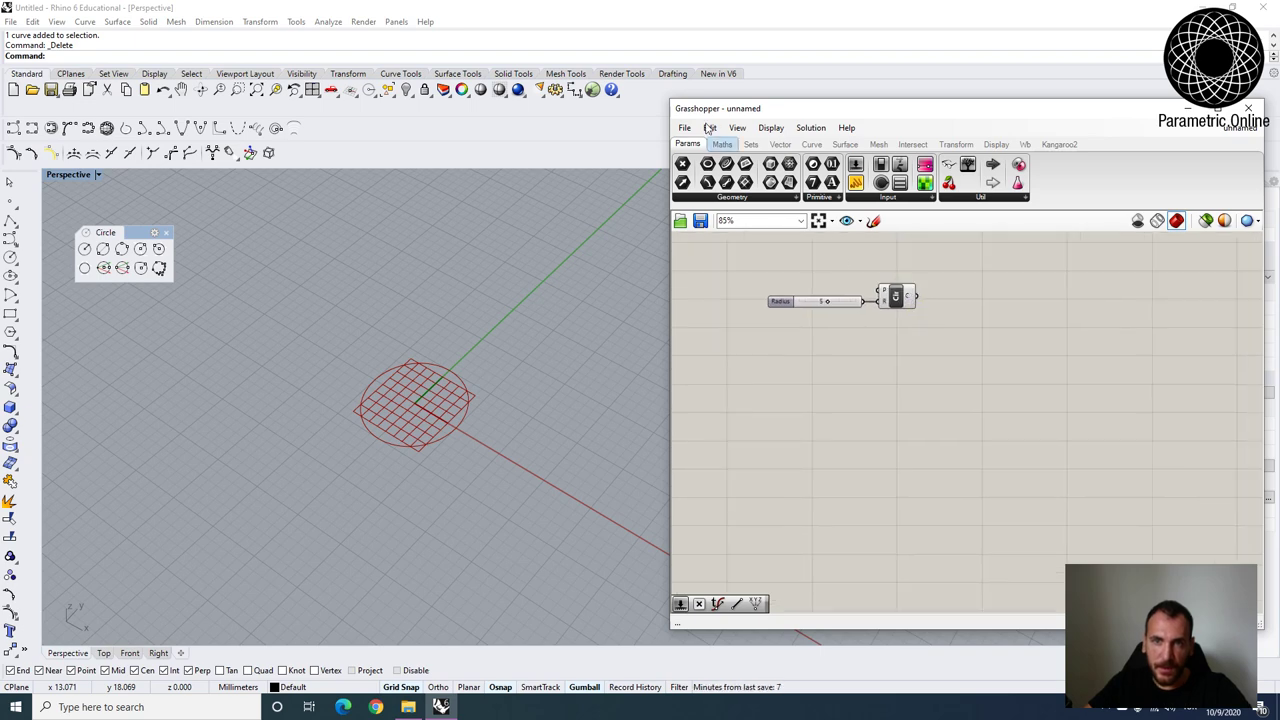
pyautogui.moveTo(729, 112); pyautogui.dragTo(648, 119)
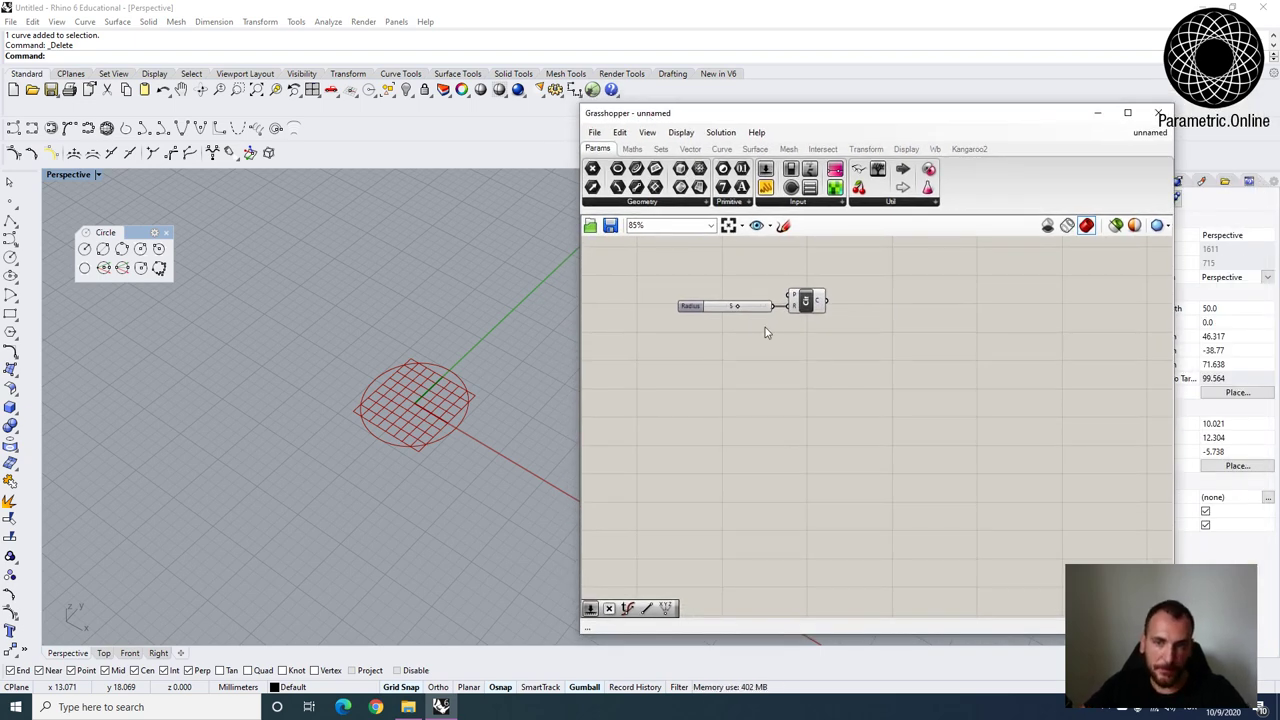
# Examine the Radius slider and Circle component at several zoom levels, including zoomed to the extents of the definition.
pyautogui.moveTo(837, 382); pyautogui.dragTo(814, 388, button='right')
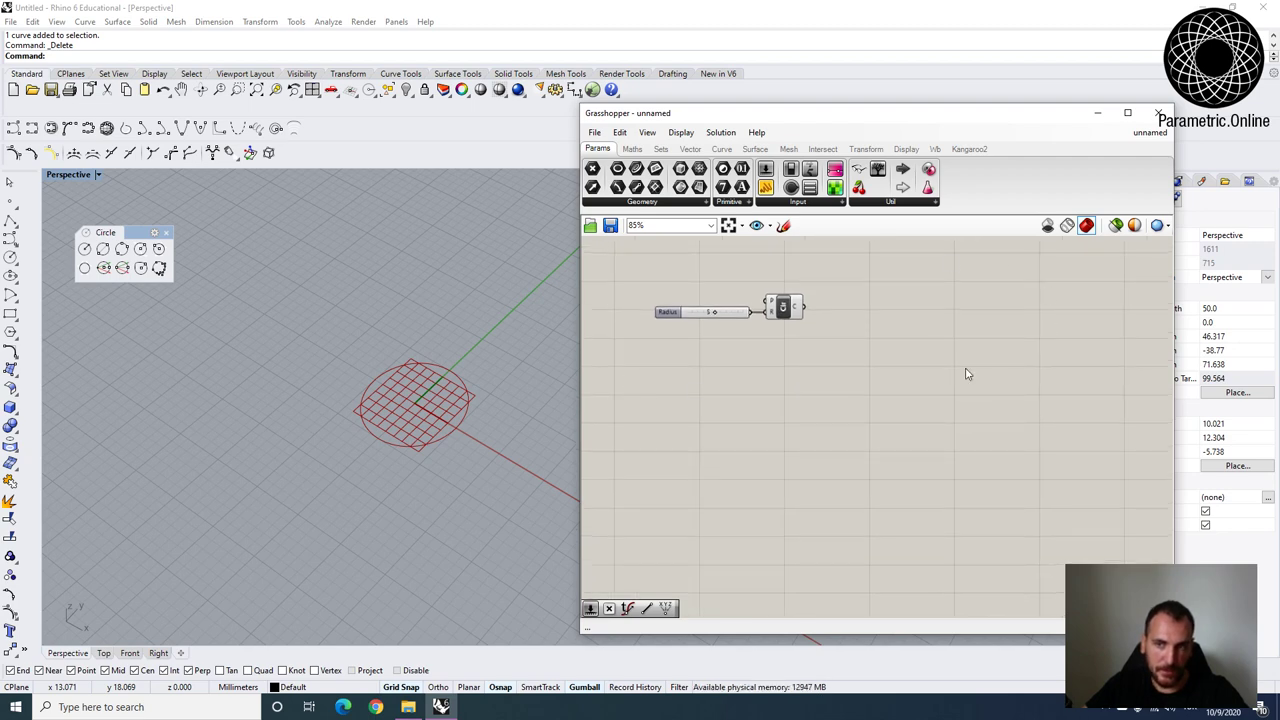
pyautogui.scroll(-2, 900, 365)
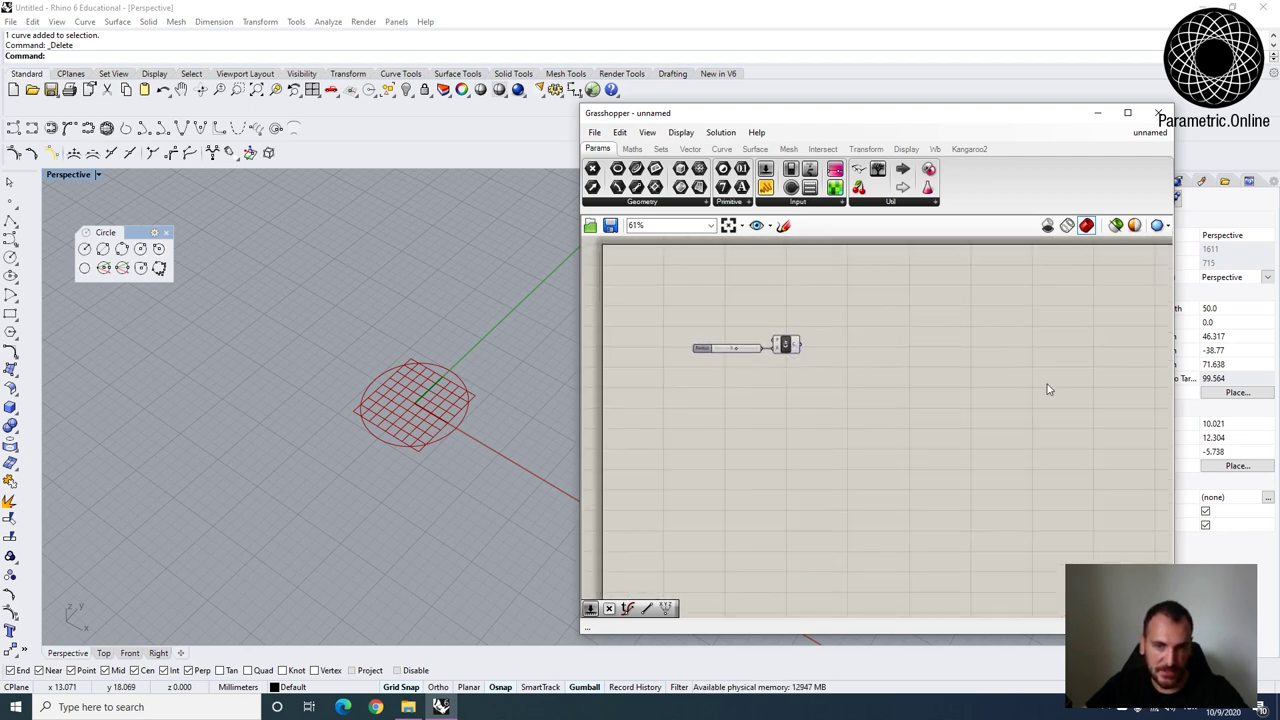
pyautogui.scroll(1, 759, 324)
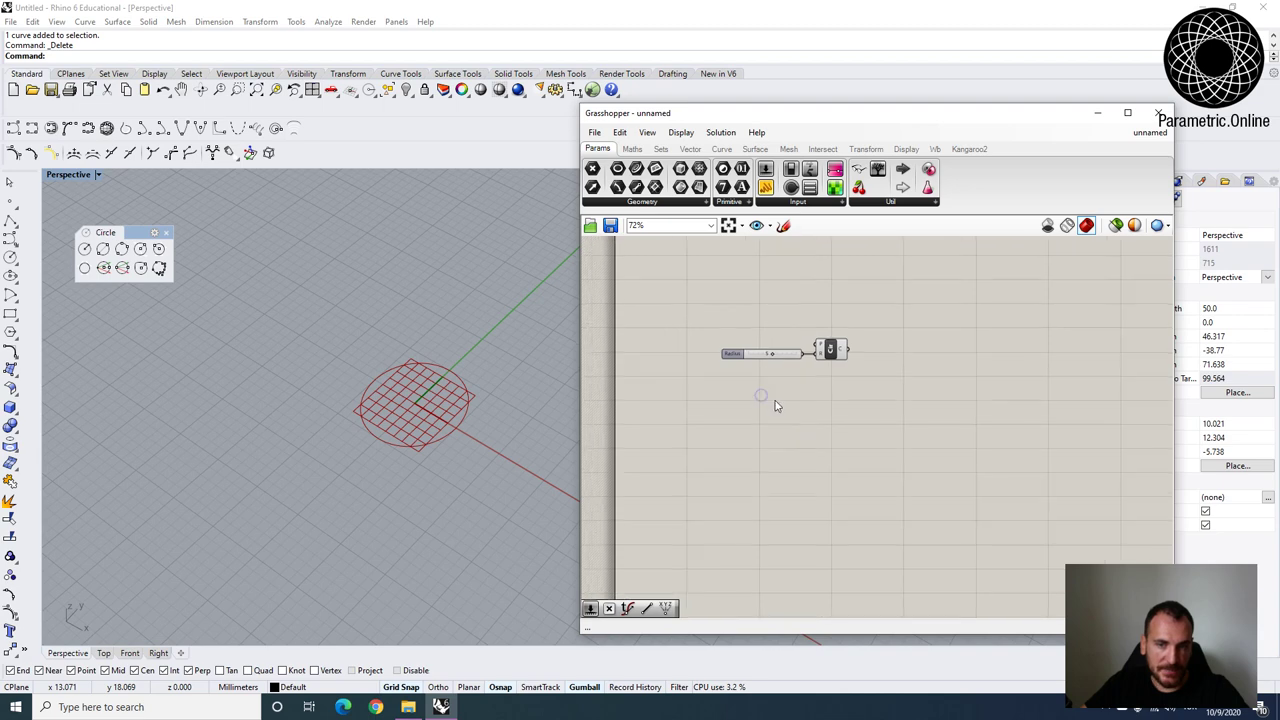
pyautogui.scroll(-4, 705, 320)
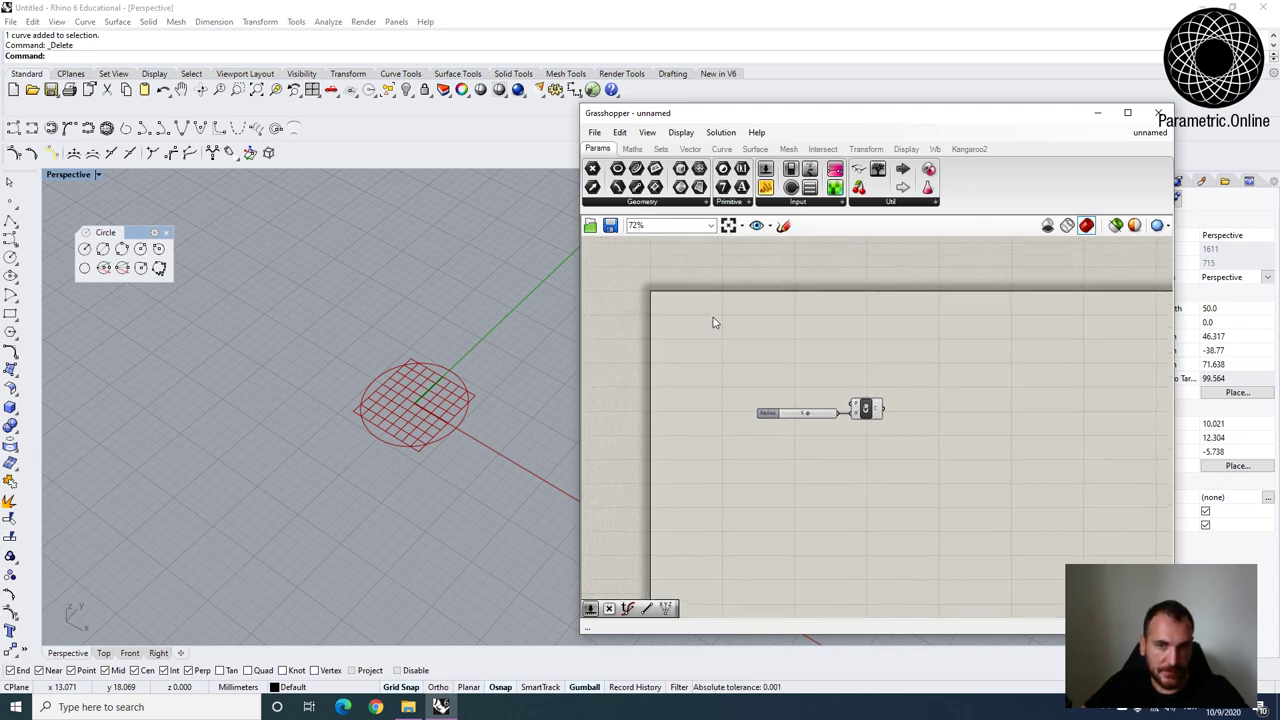
pyautogui.scroll(5, 657, 275)
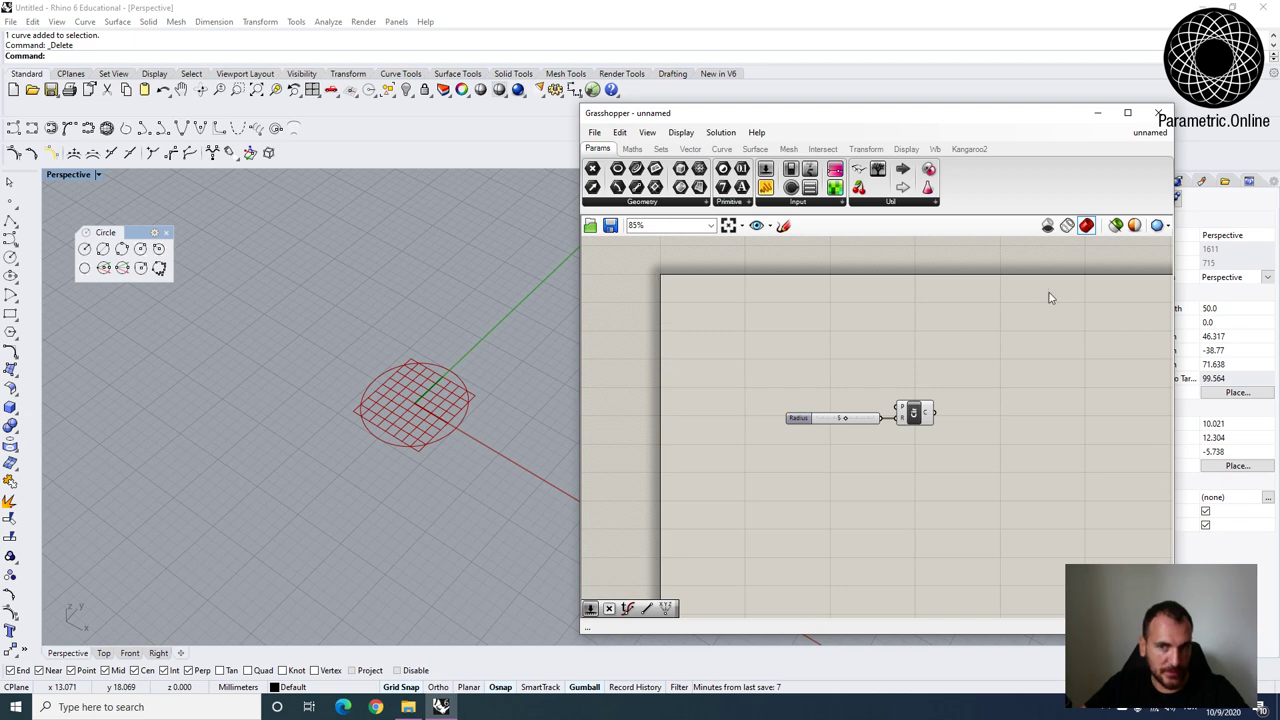
pyautogui.scroll(-1, 769, 273)
pyautogui.moveTo(862, 339); pyautogui.dragTo(792, 332, button='right')
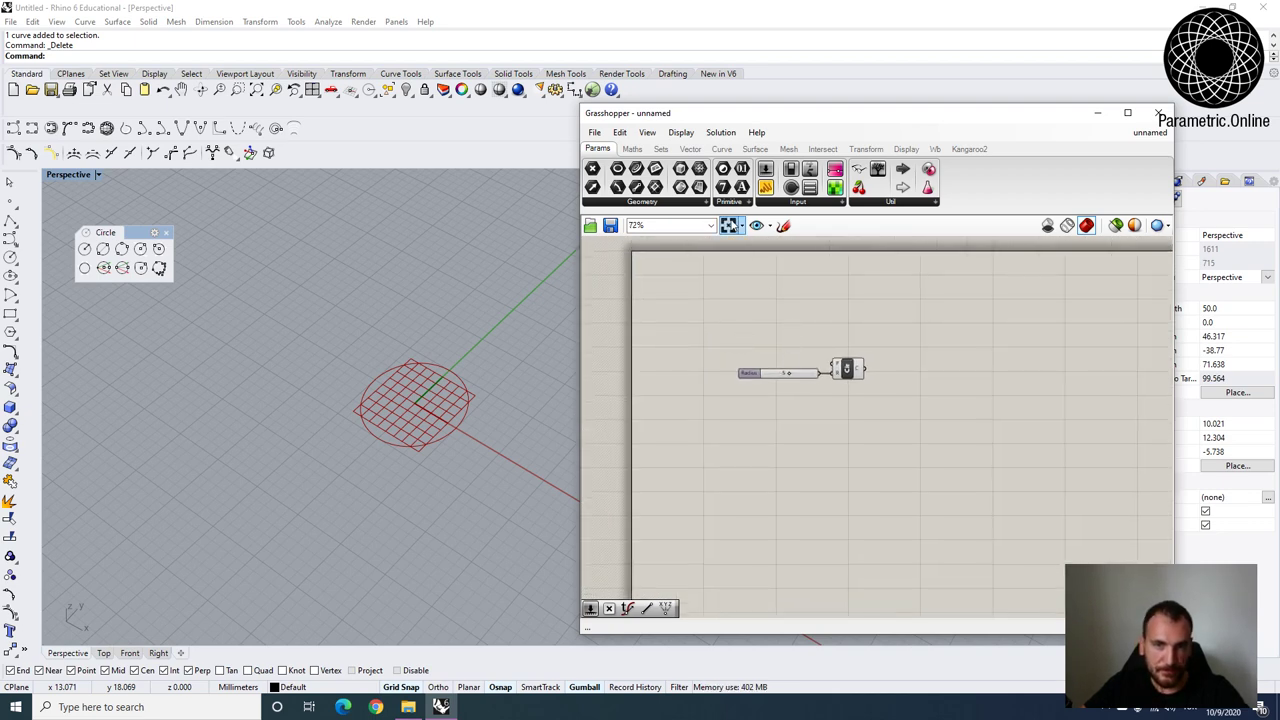
pyautogui.click(729, 226)
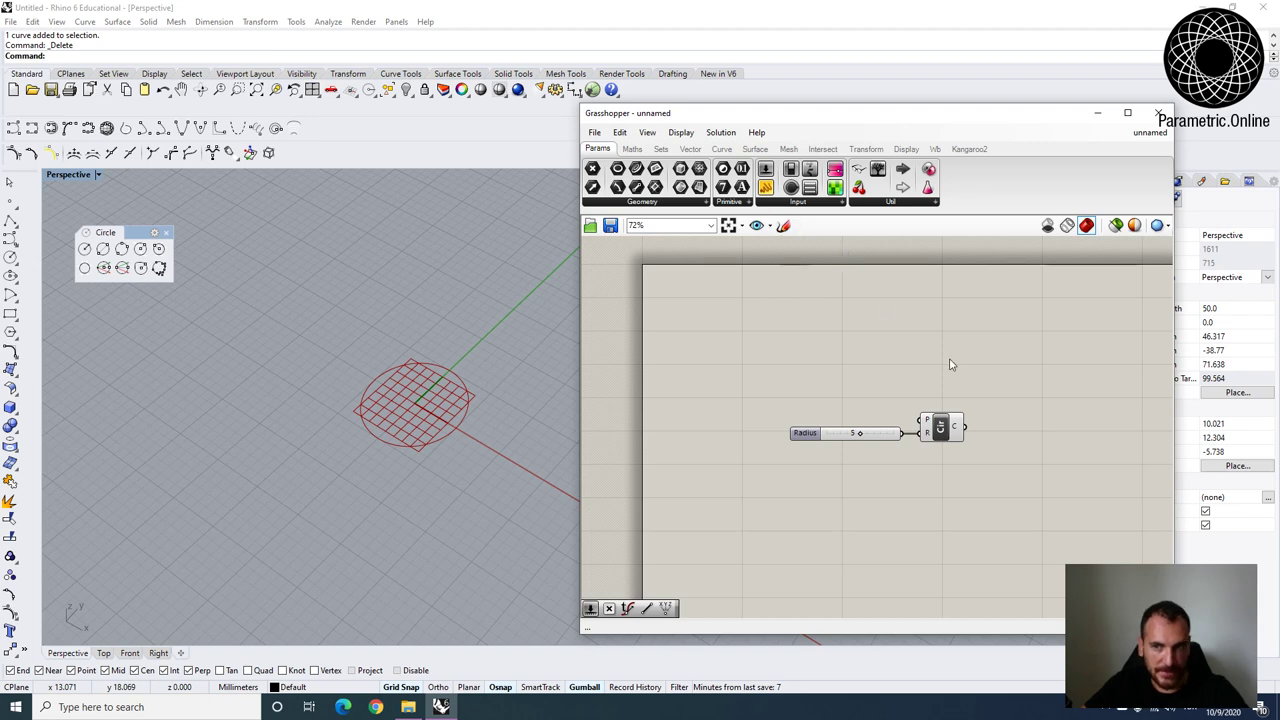
pyautogui.moveTo(996, 359)
pyautogui.mouseDown(button='right')
pyautogui.moveTo(918, 352)
pyautogui.moveTo(971, 358)
pyautogui.mouseUp(button='right')
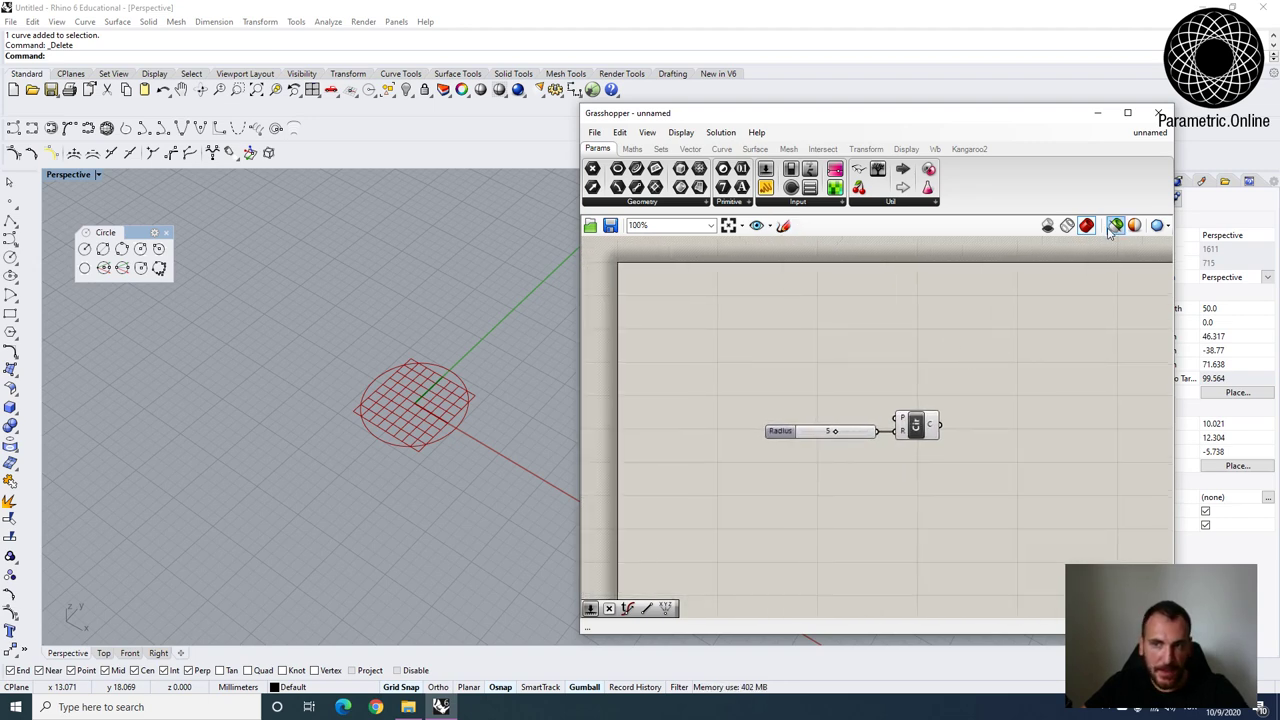
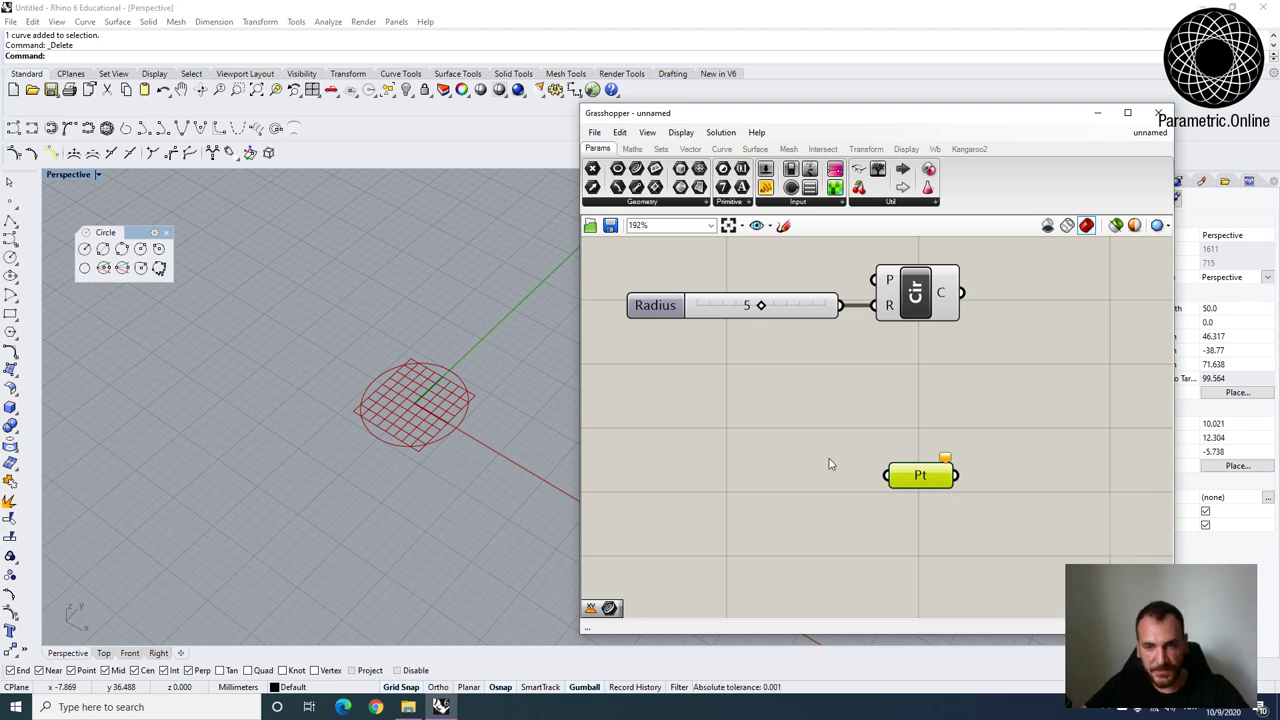
# Place three separate points on the ground plane beside the circle in the Perspective view, and select all three.
pyautogui.click(10, 201)
pyautogui.rightClick(239, 411)
pyautogui.click(175, 484)
pyautogui.rightClick(330, 508)
pyautogui.click(330, 510)
pyautogui.click(333, 525)
pyautogui.moveTo(121, 371); pyautogui.dragTo(358, 556)
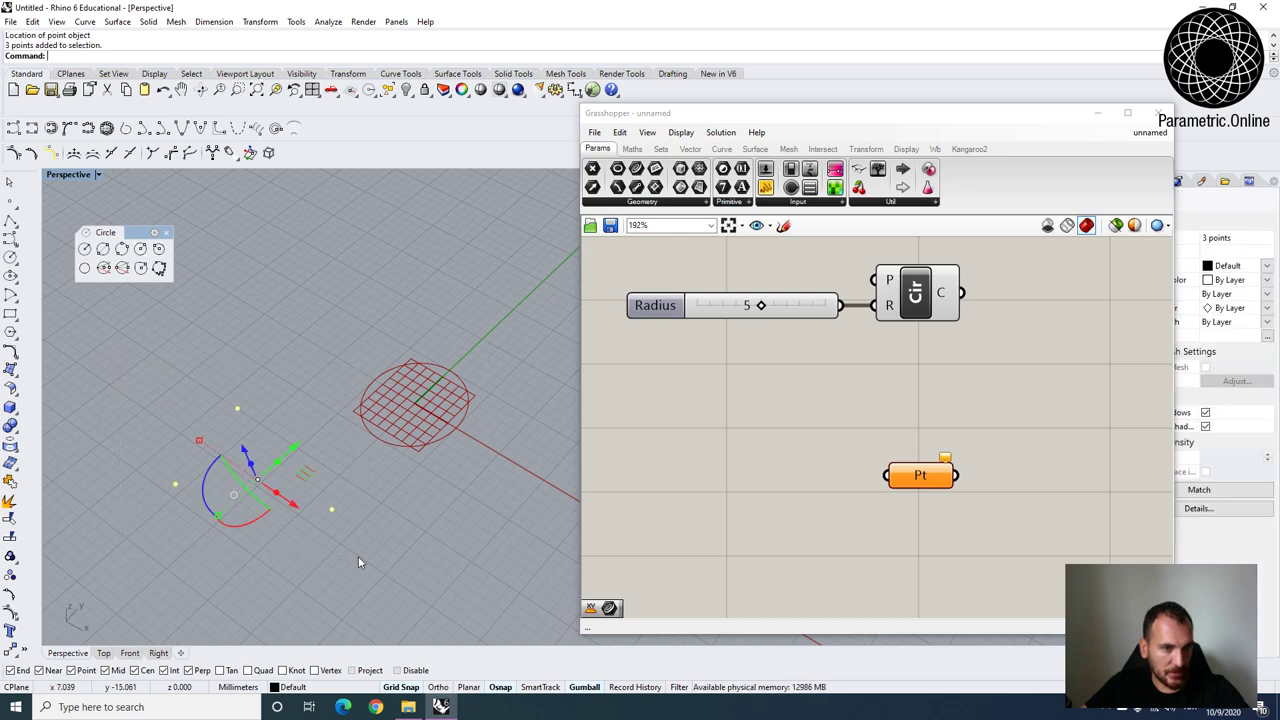
# Reference the three selected Rhino points in the Pt parameter with Set Multiple Points, and check which points it contains.
pyautogui.rightClick(921, 479)
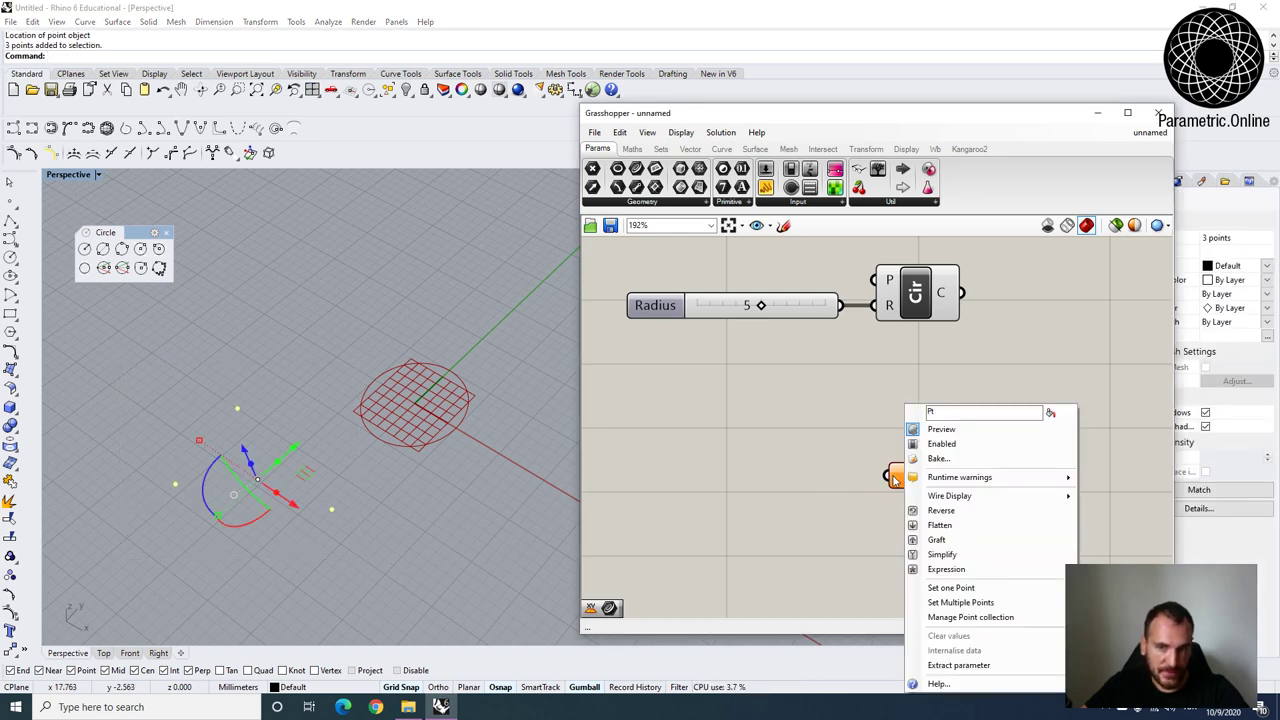
pyautogui.click(985, 604)
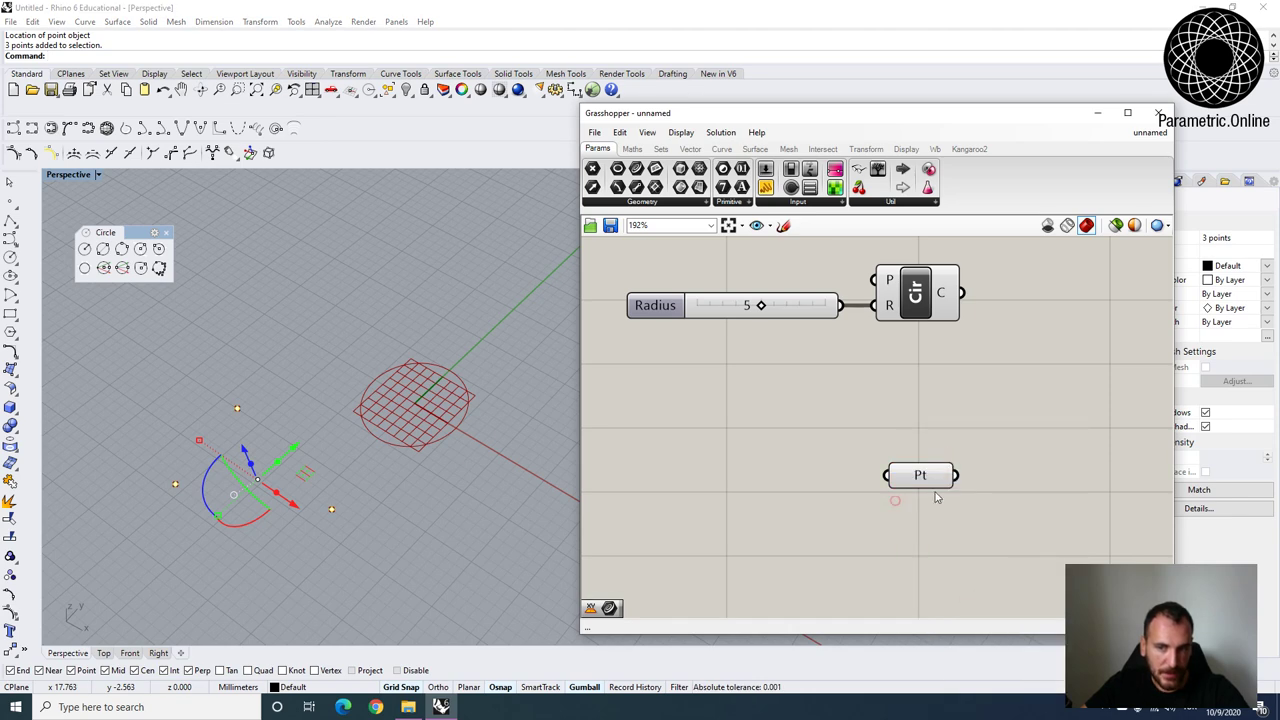
pyautogui.click(936, 479)
pyautogui.click(527, 510)
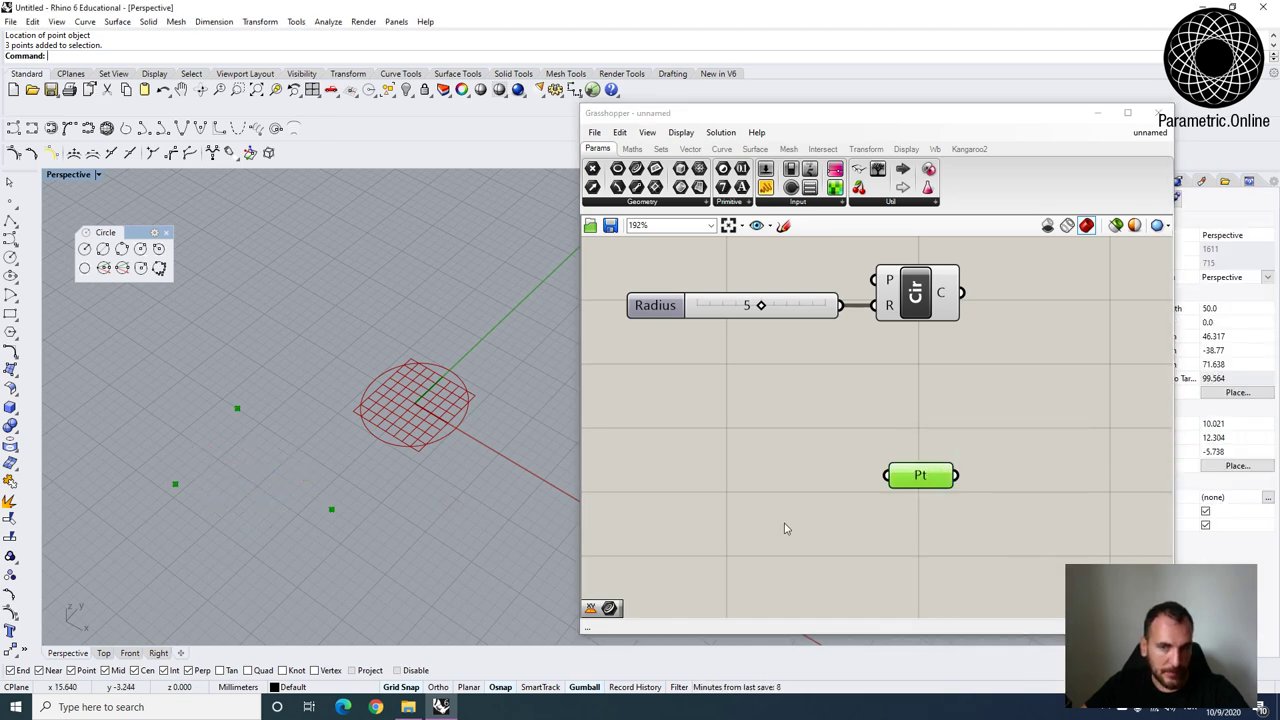
# Examine the three referenced points in the Perspective view and compare them with the circle produced by the Circle component.
pyautogui.moveTo(280, 517); pyautogui.dragTo(364, 524, button='right')
pyautogui.scroll(5, 273, 503)
pyautogui.scroll(-15, 345, 505)
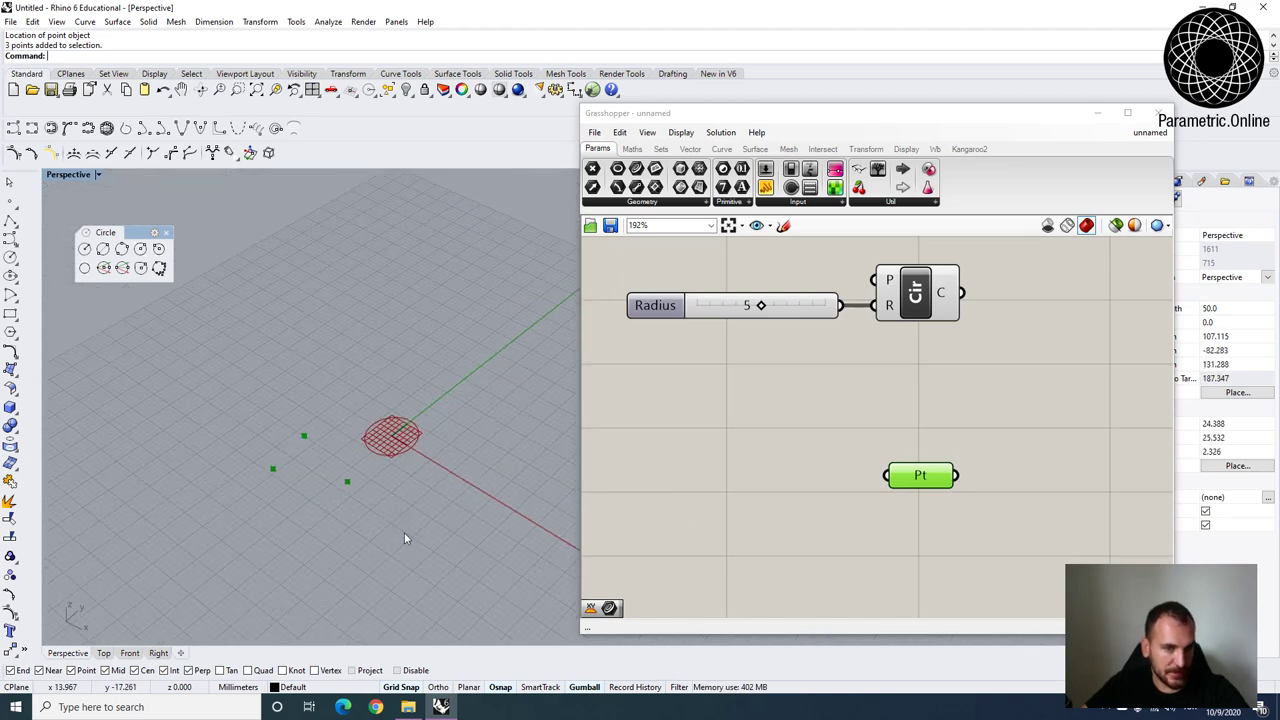
pyautogui.click(651, 503)
pyautogui.click(317, 486)
pyautogui.scroll(5, 317, 486)
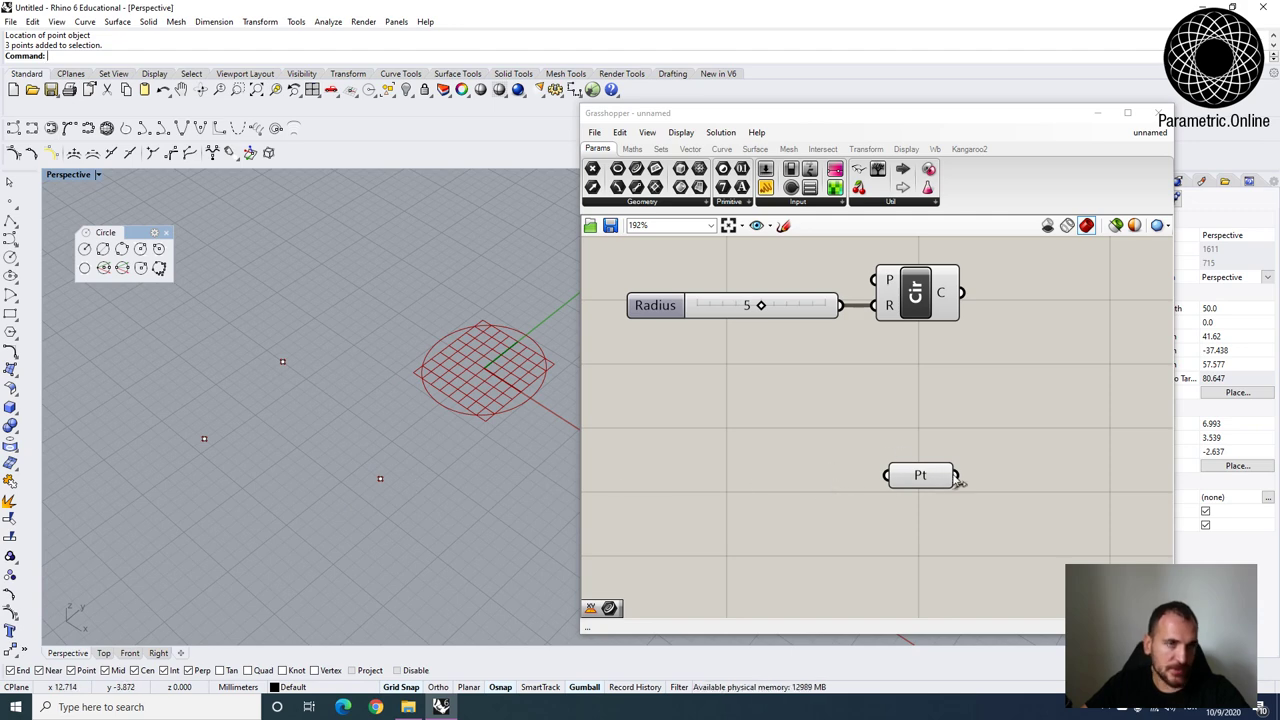
pyautogui.click(932, 293)
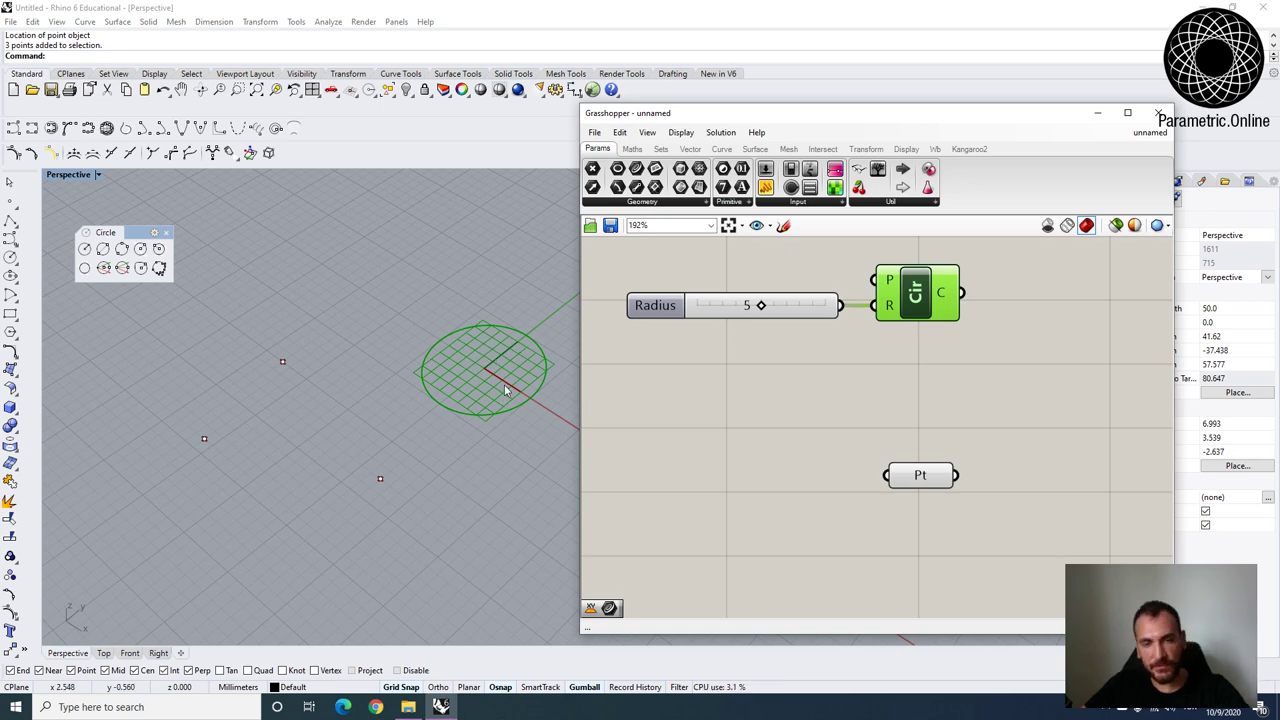
pyautogui.click(912, 366)
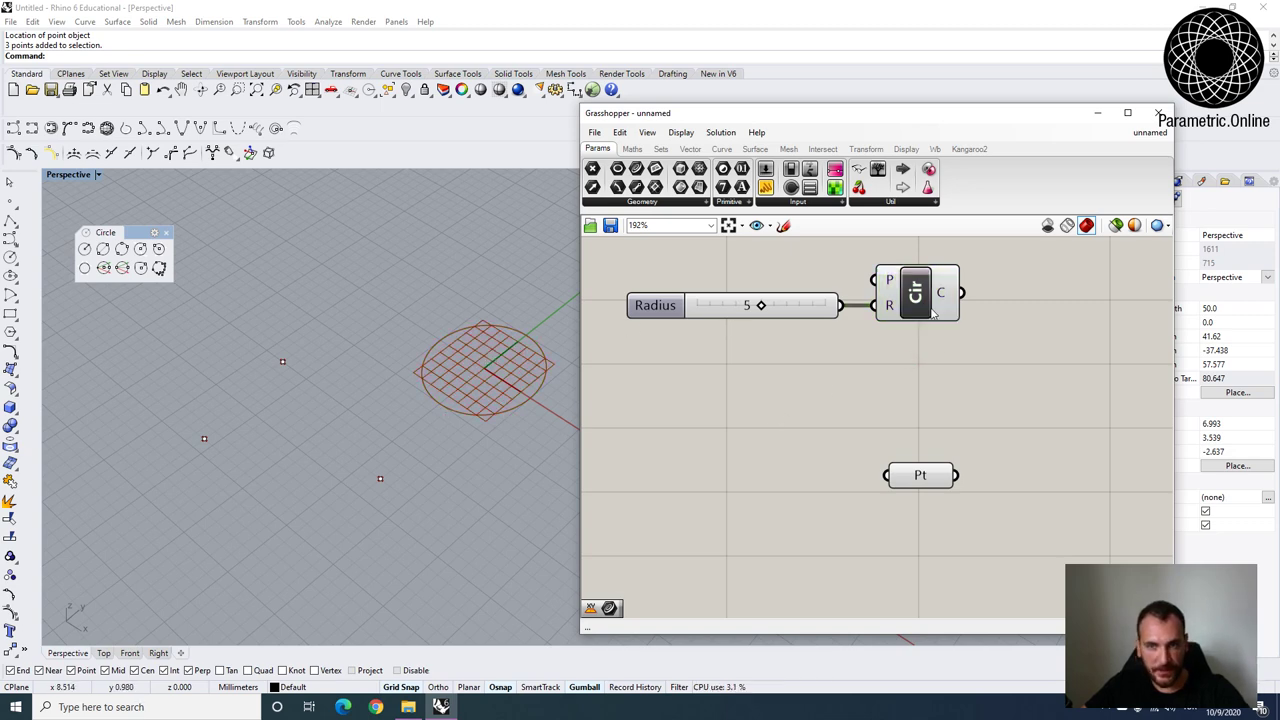
# Move the frontmost referenced point along its gumball axes so it sits closer to the other two points.
pyautogui.moveTo(316, 438); pyautogui.dragTo(452, 473, button='right')
pyautogui.click(449, 469)
pyautogui.moveTo(488, 497); pyautogui.dragTo(423, 452)
pyautogui.moveTo(420, 396); pyautogui.dragTo(386, 422)
pyautogui.moveTo(378, 476); pyautogui.dragTo(394, 504)
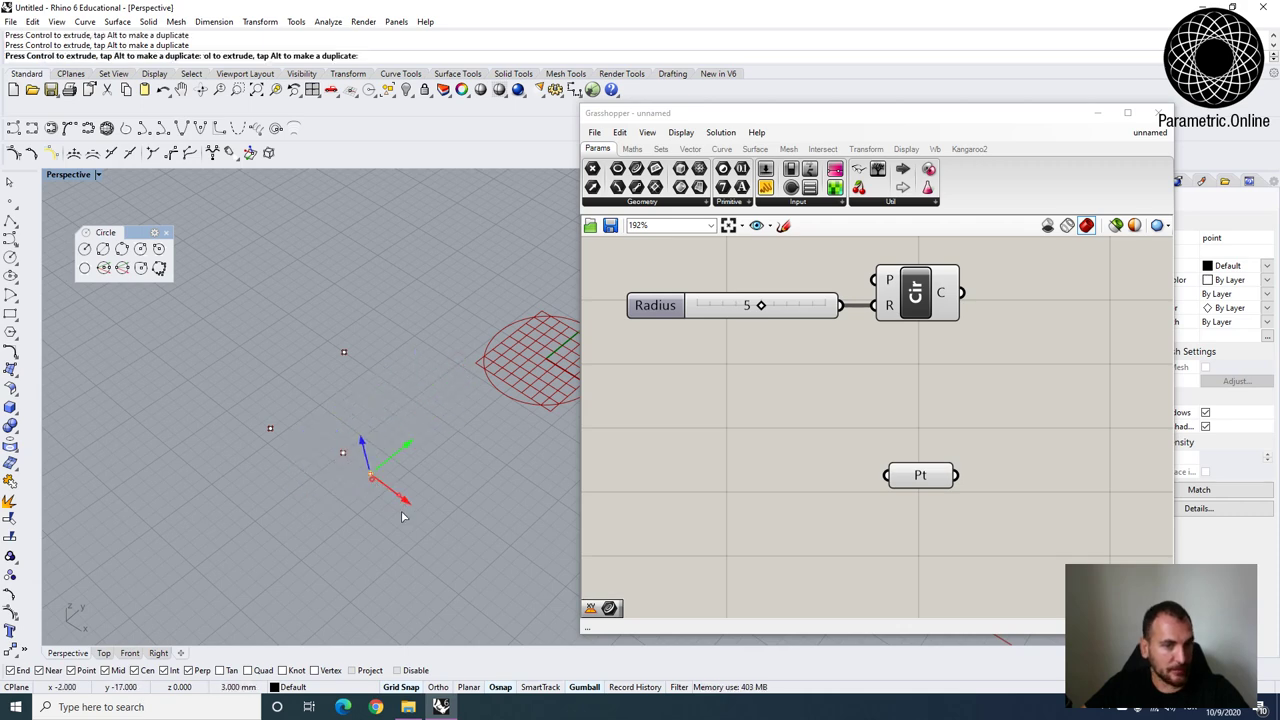
pyautogui.click(464, 494)
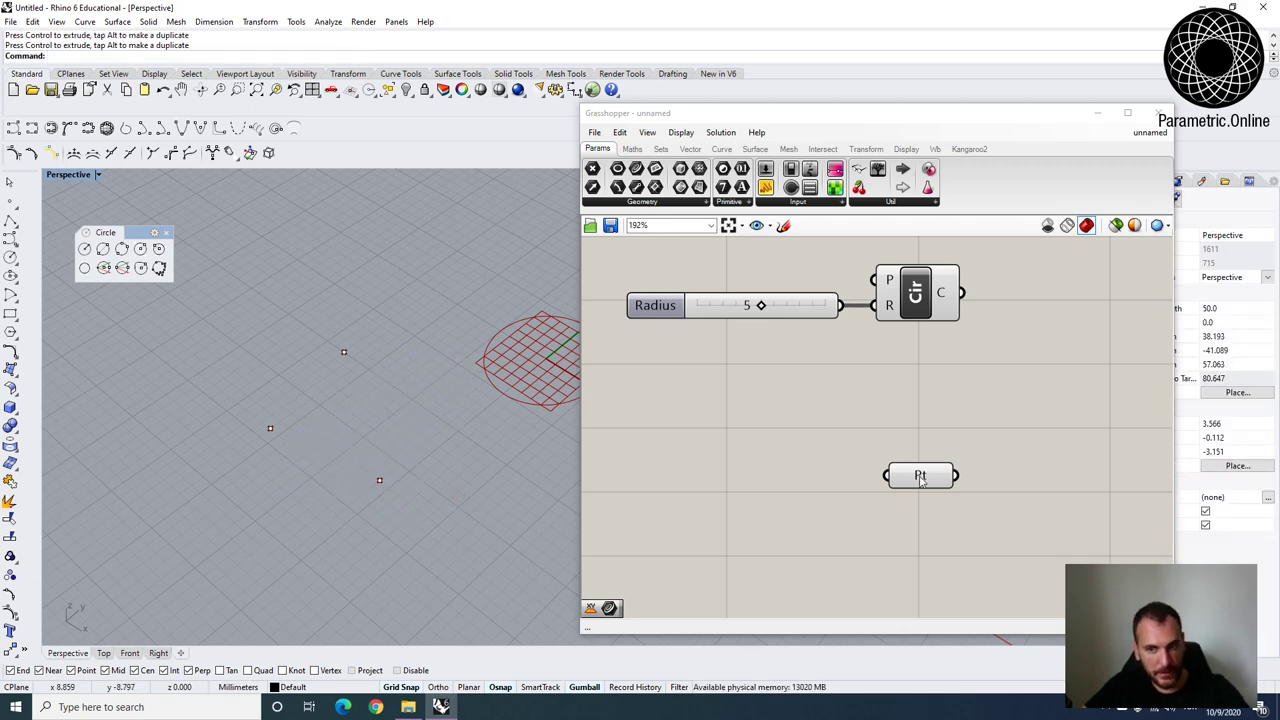
# Move the Pt parameter above the slider, connected to the Circle component's P input, and set Radius to 4.
pyautogui.moveTo(920, 483); pyautogui.dragTo(1011, 548, button='right')
pyautogui.doubleClick(1023, 428)
pyautogui.moveTo(963, 554); pyautogui.dragTo(914, 362)
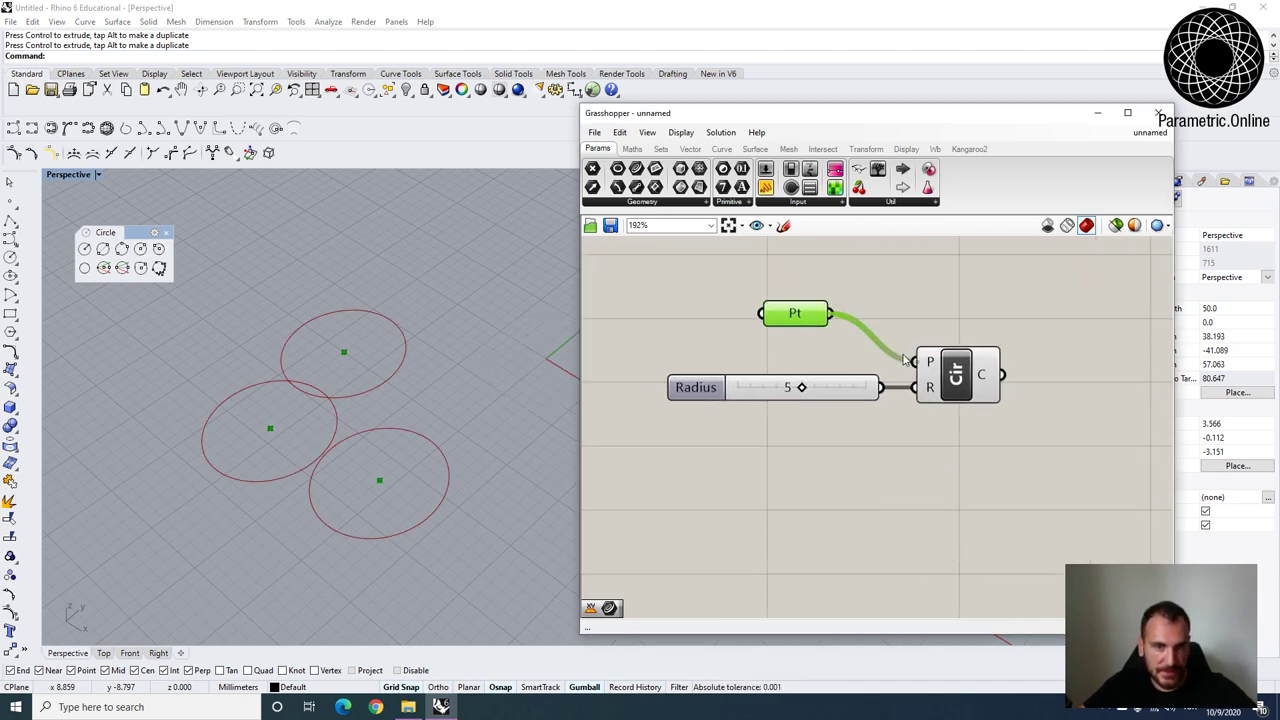
pyautogui.click(914, 466)
pyautogui.moveTo(797, 390)
pyautogui.mouseDown()
pyautogui.moveTo(766, 386)
pyautogui.moveTo(803, 389)
pyautogui.moveTo(789, 387)
pyautogui.mouseUp()
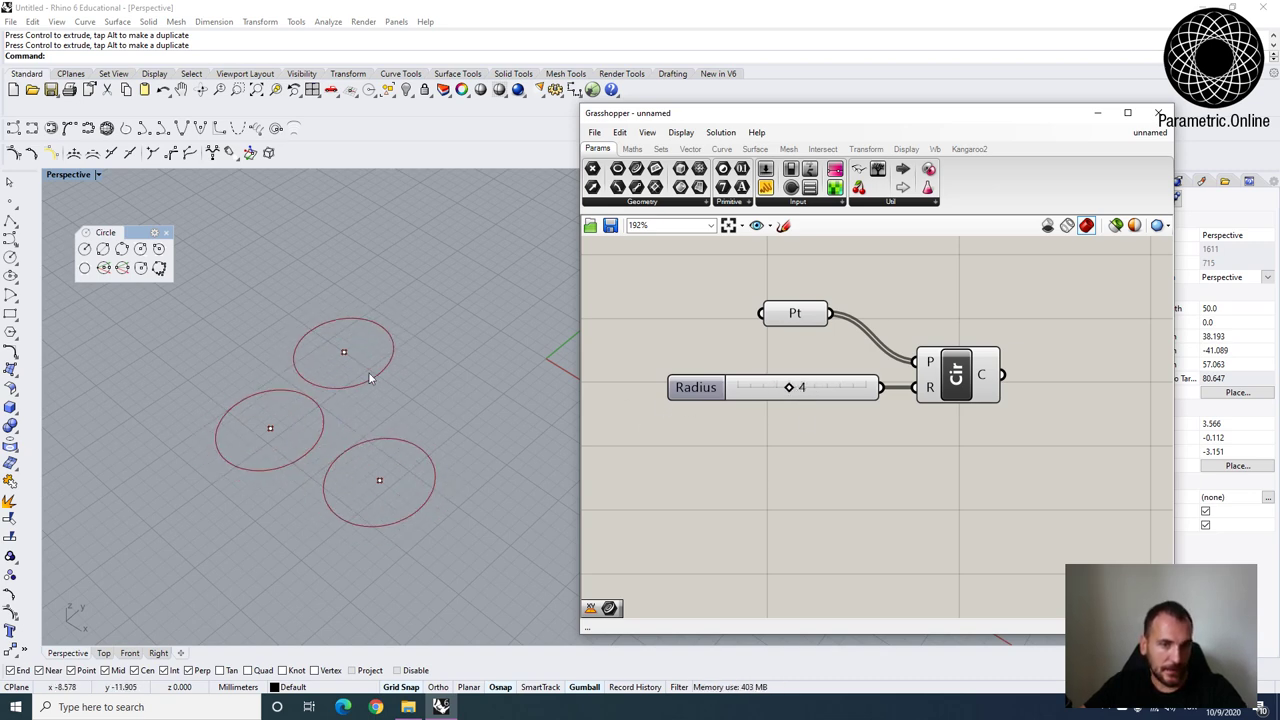
# Move the frontmost point away from the other two and return it, testing that its circle follows.
pyautogui.click(377, 480)
pyautogui.click(490, 486)
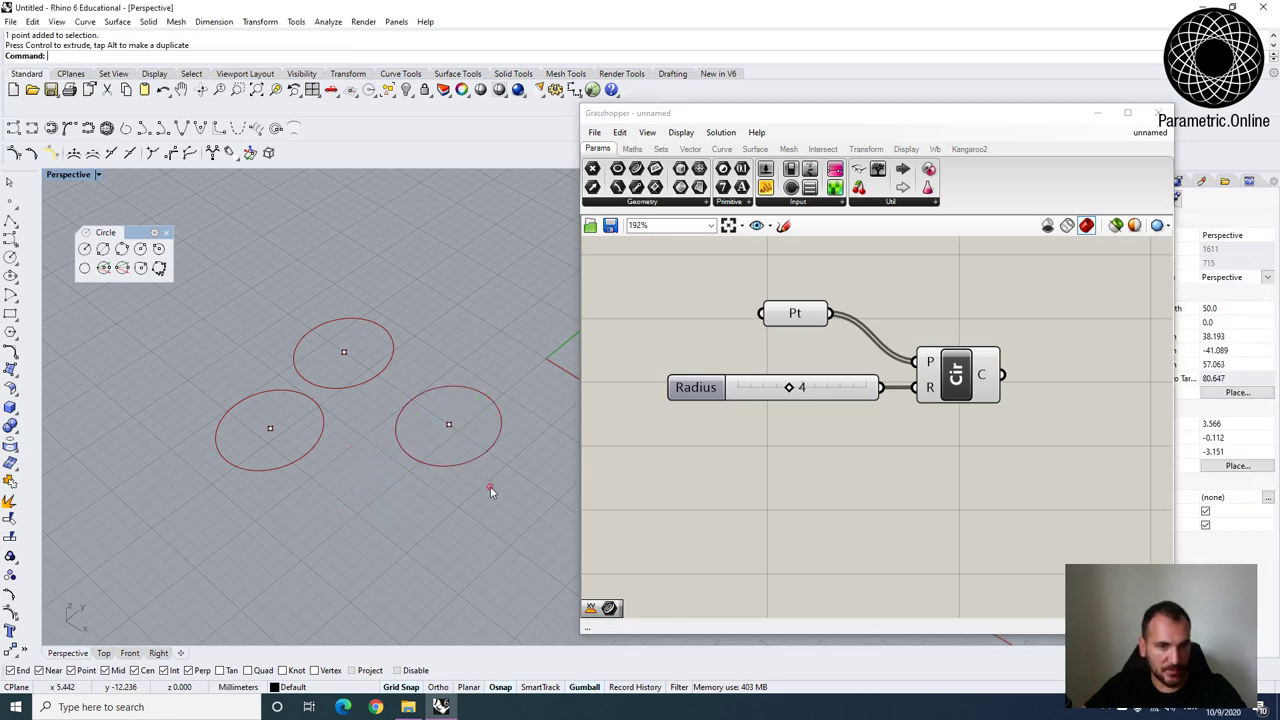
pyautogui.click(405, 440)
pyautogui.click(400, 474)
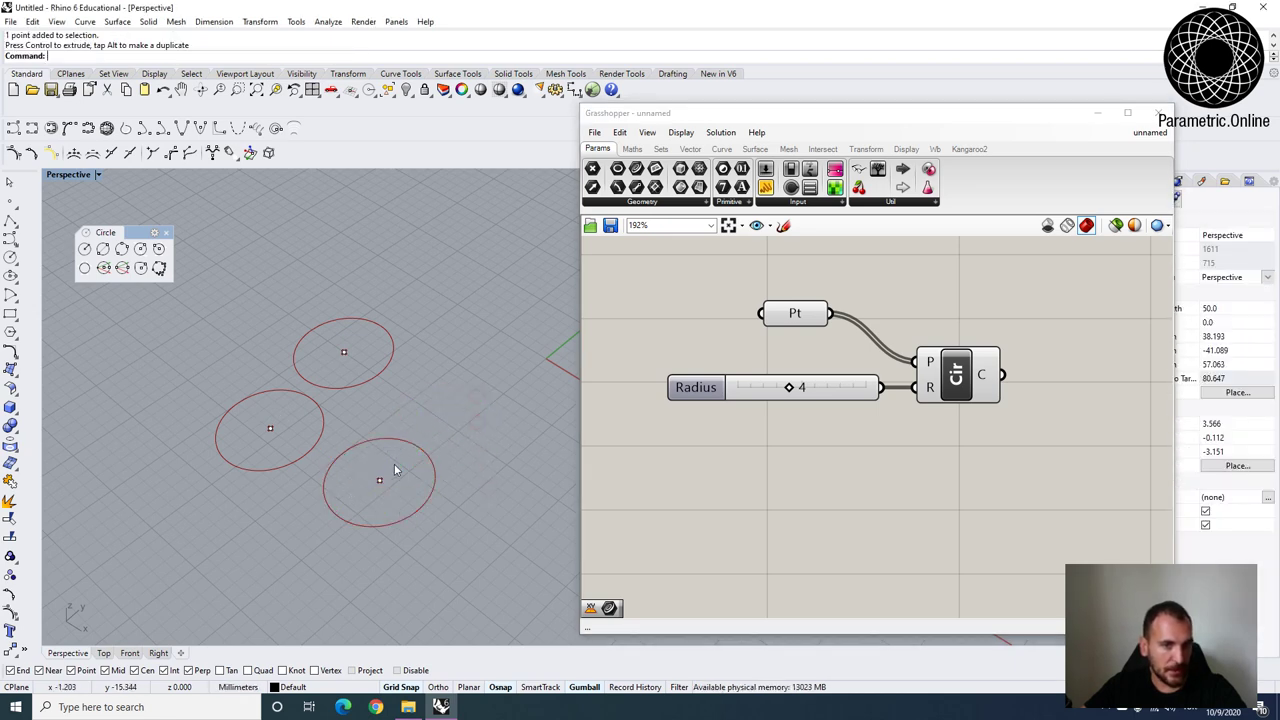
pyautogui.click(400, 457)
pyautogui.click(437, 434)
# Move the Circle component slightly higher on the canvas, between the Pt parameter and the Radius slider, and deselect it.
pyautogui.moveTo(471, 420); pyautogui.dragTo(443, 460, button='right')
pyautogui.click(849, 430)
pyautogui.scroll(-1, 933, 392)
pyautogui.moveTo(953, 377)
pyautogui.mouseDown()
pyautogui.moveTo(955, 351)
pyautogui.moveTo(963, 358)
pyautogui.mouseUp()
pyautogui.click(963, 429)
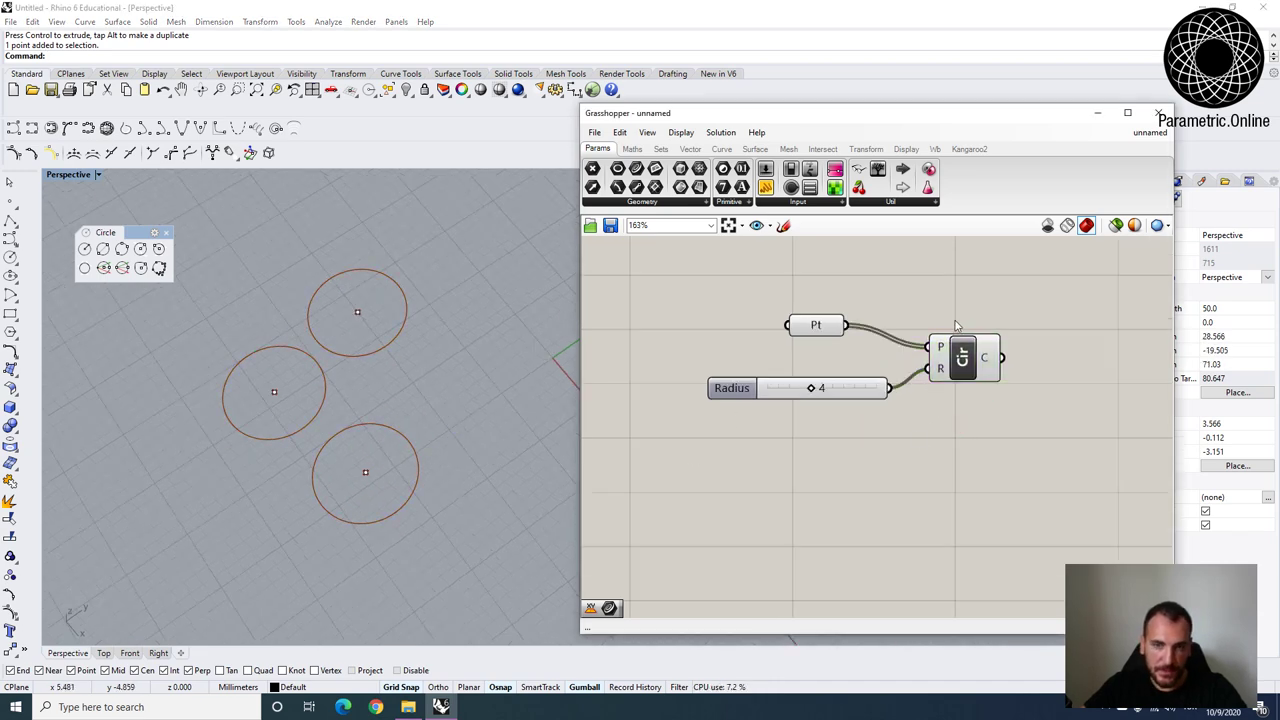
# Look through the Geometry, Primitive, Input and Util component groups in the Params category.
pyautogui.moveTo(810, 331)
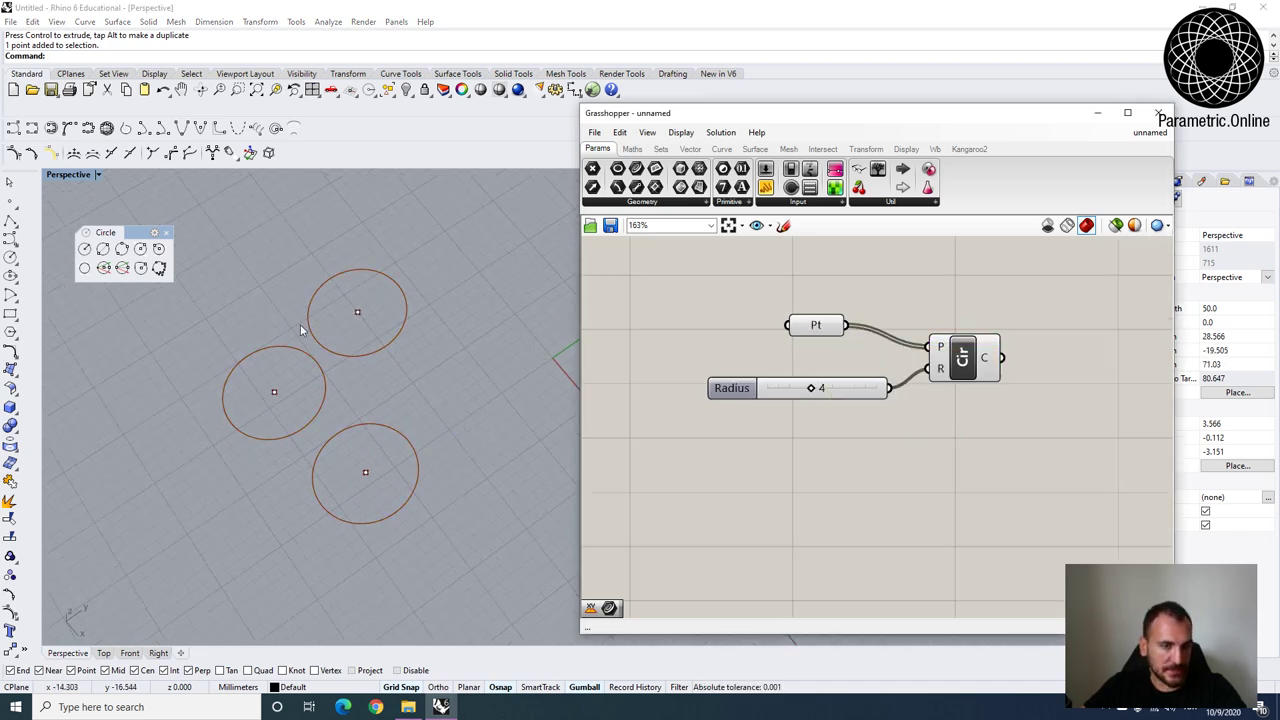
pyautogui.click(642, 204)
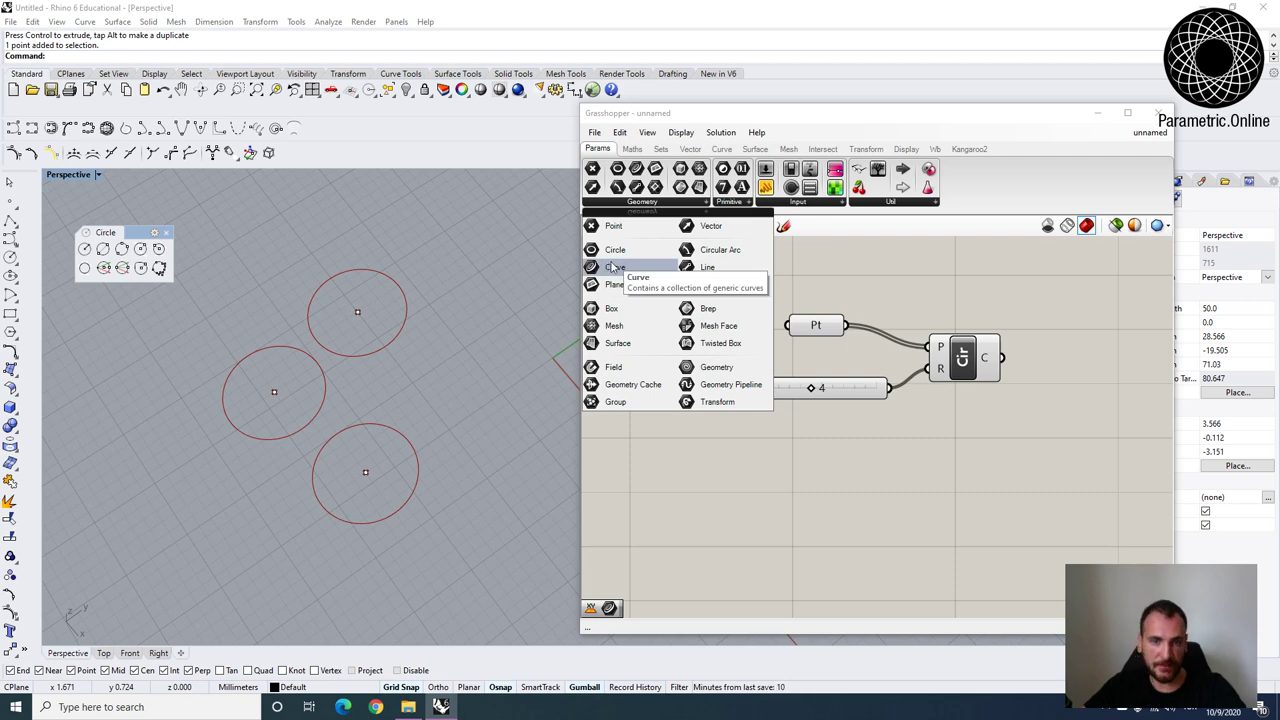
pyautogui.click(695, 465)
pyautogui.click(740, 201)
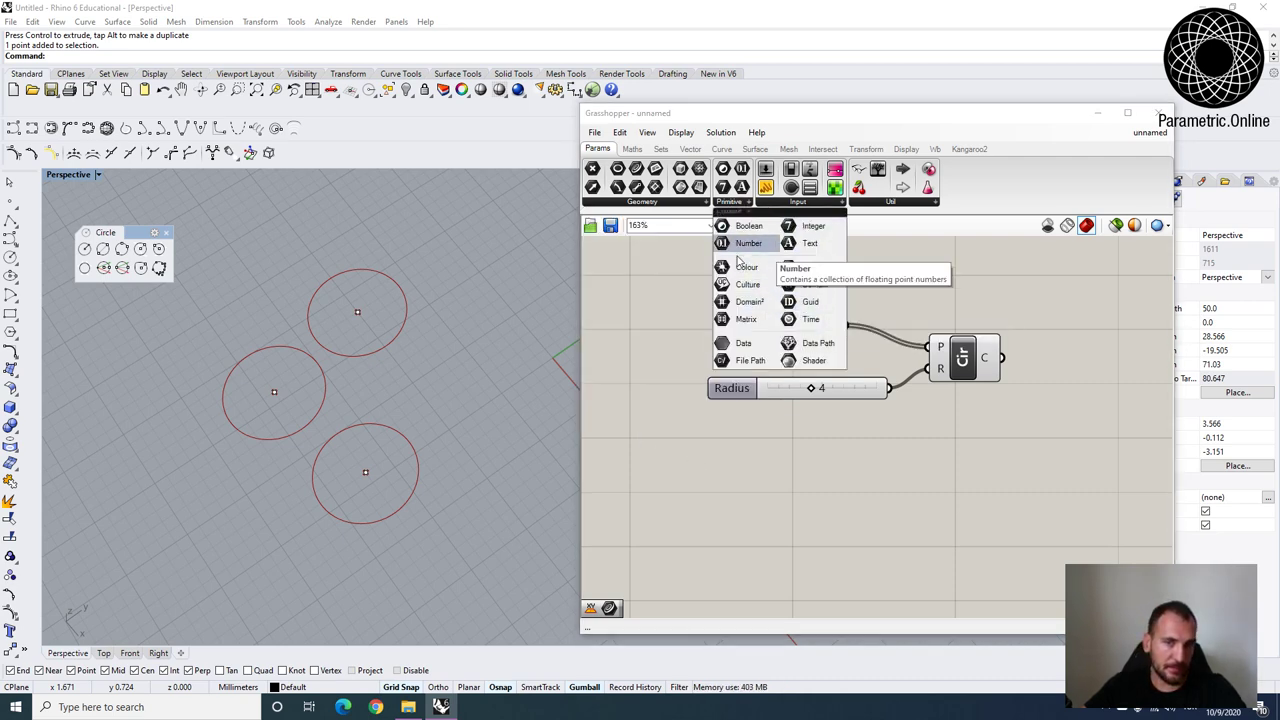
pyautogui.click(808, 203)
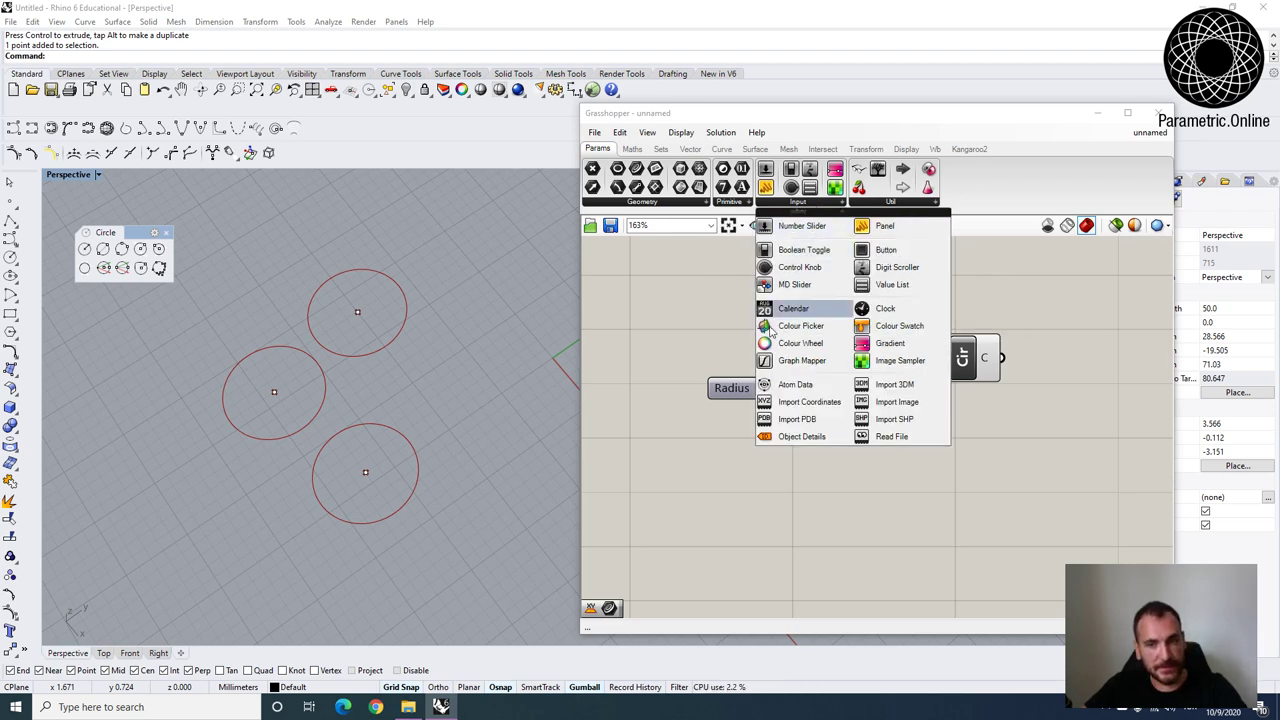
pyautogui.click(733, 397)
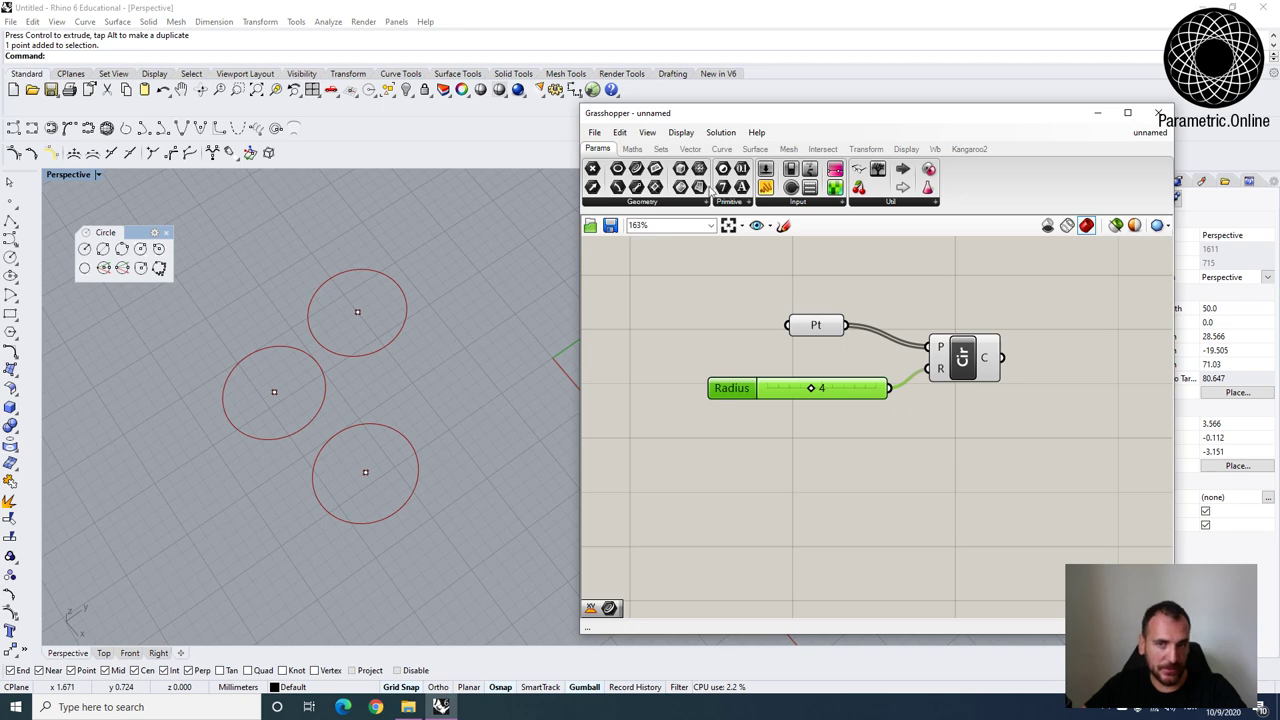
pyautogui.click(797, 204)
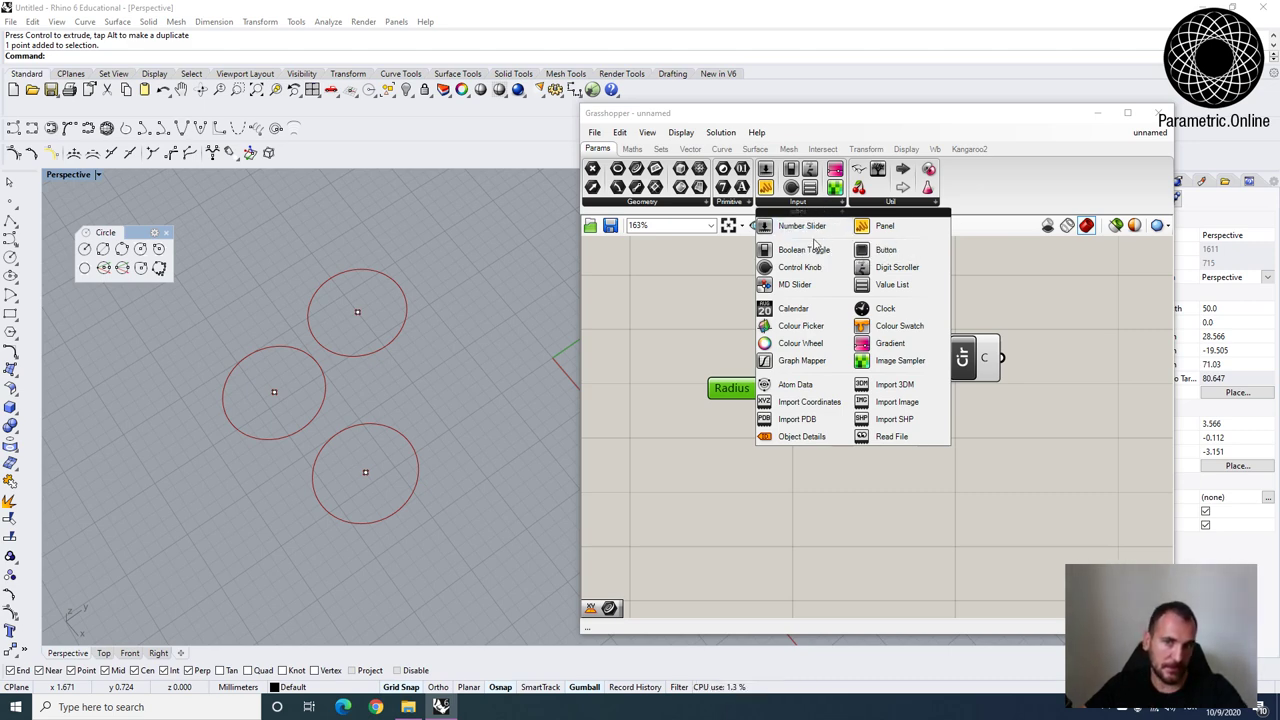
pyautogui.click(890, 202)
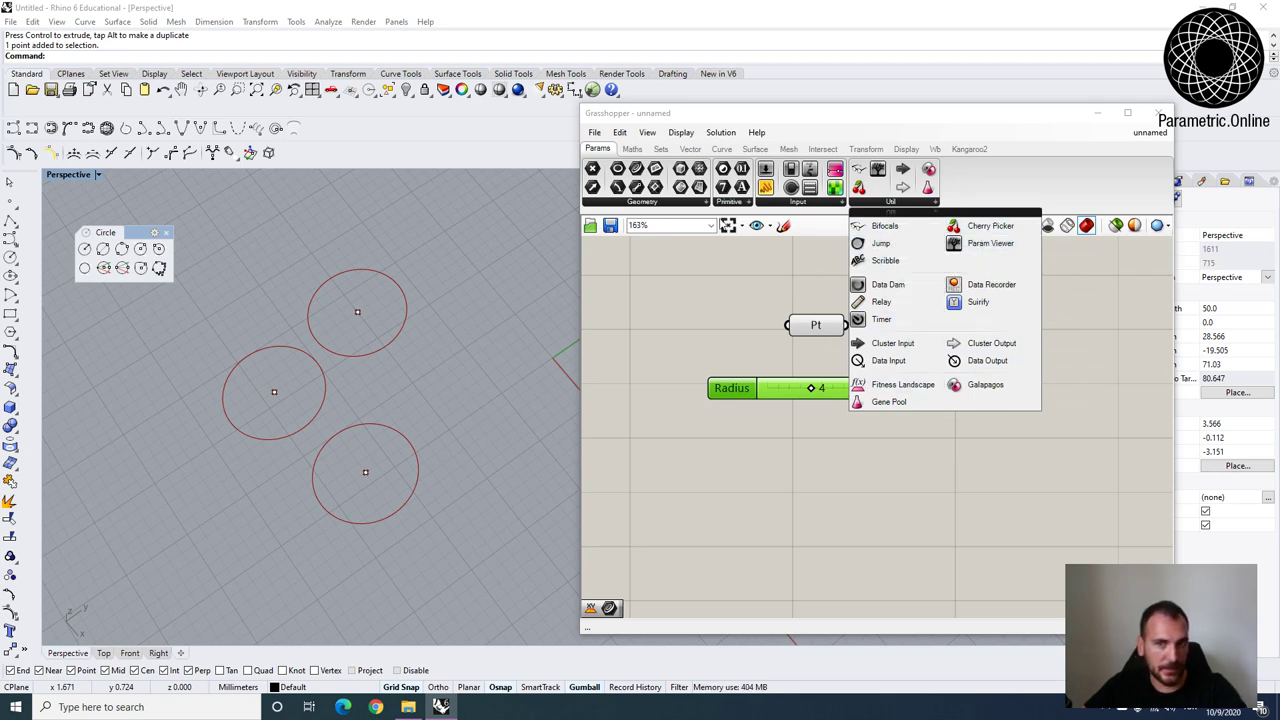
# Look through the Maths, Sets, Vector, Curve and Surface component categories, including the List, Tree and Sequence groups.
pyautogui.click(638, 150)
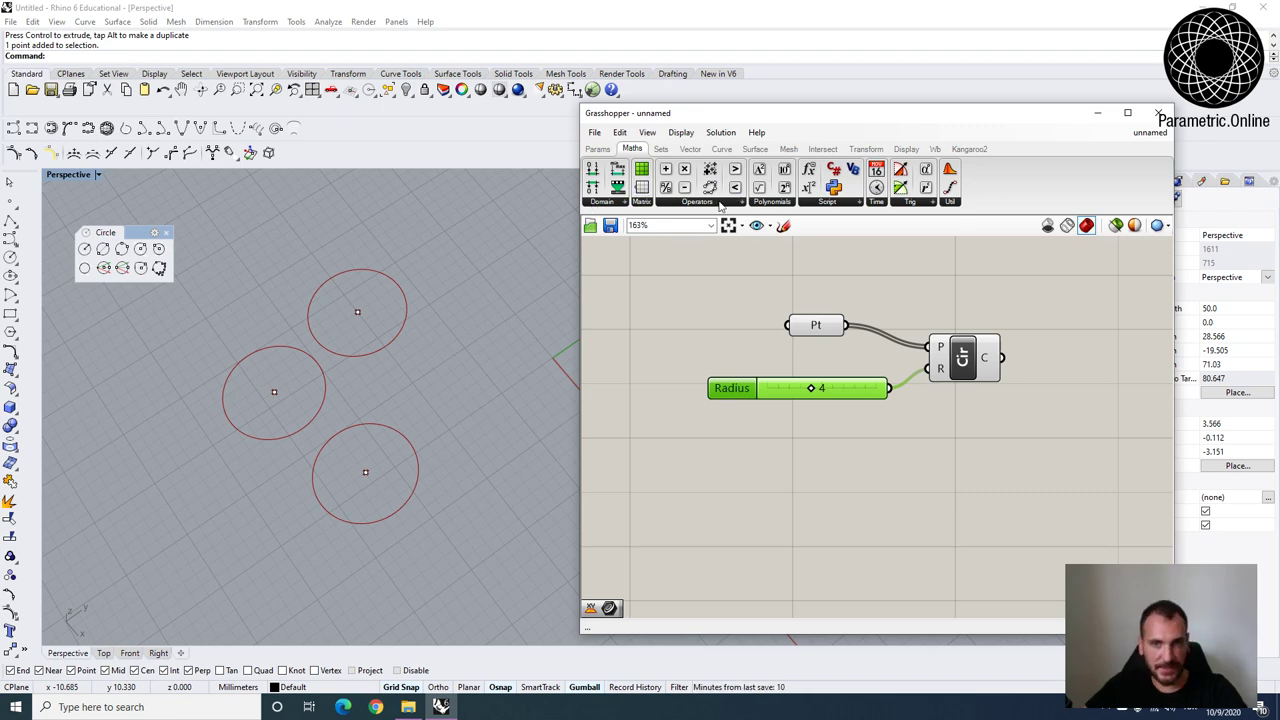
pyautogui.click(661, 148)
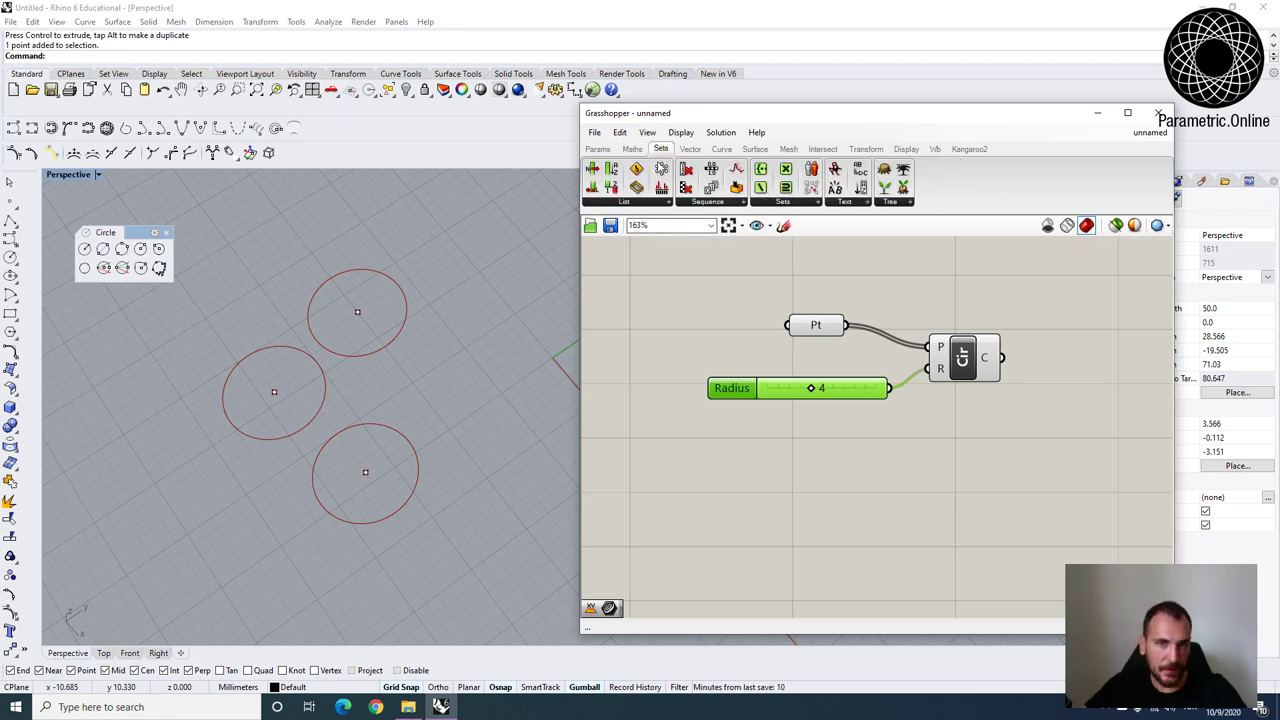
pyautogui.click(623, 204)
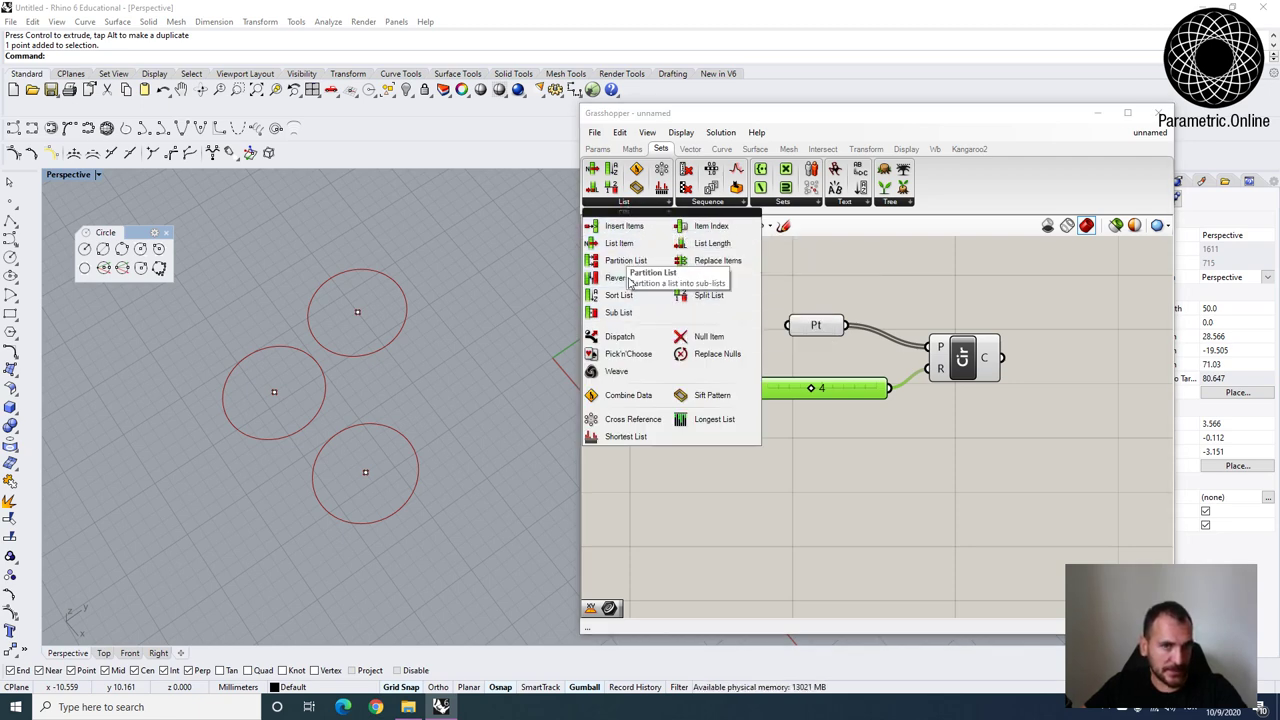
pyautogui.click(886, 205)
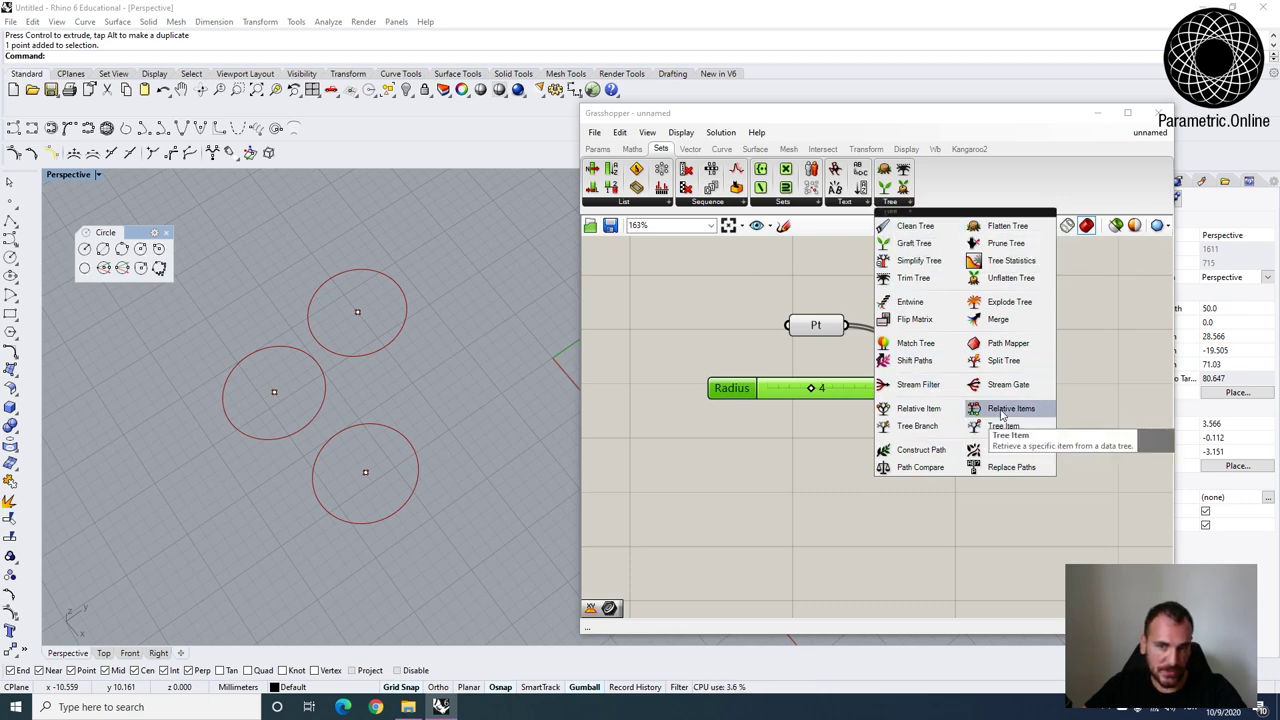
pyautogui.click(713, 203)
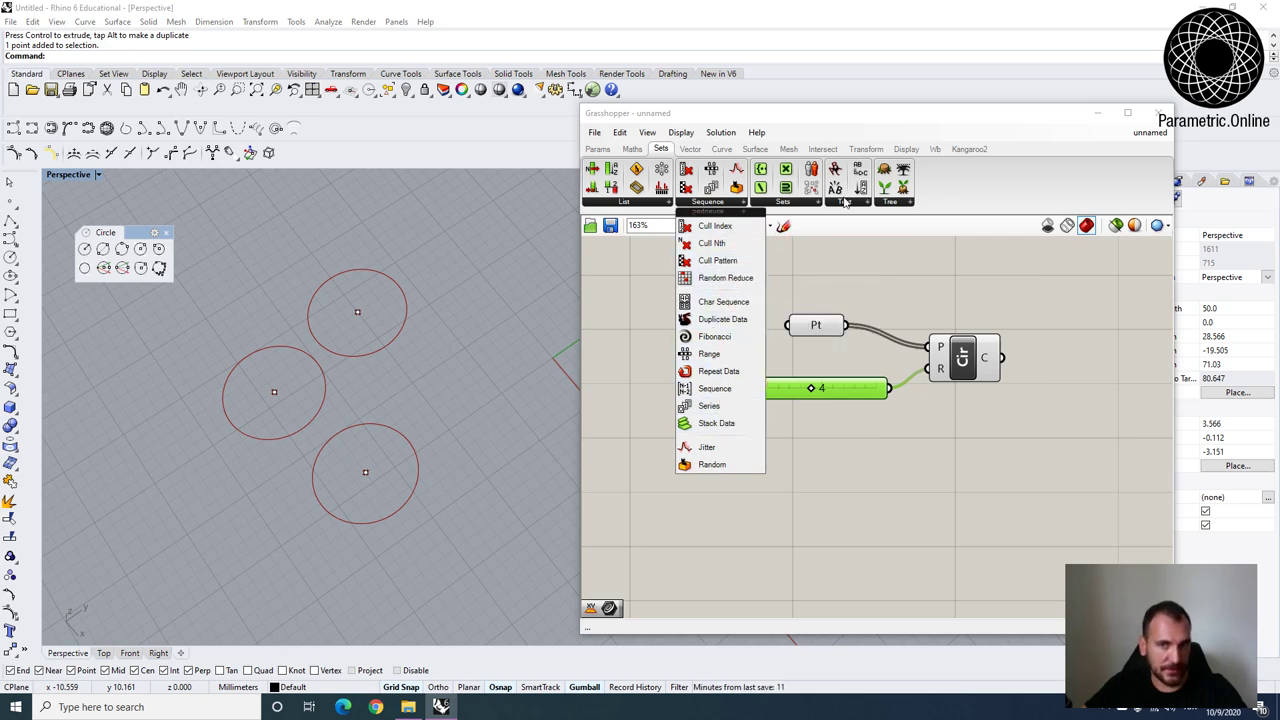
pyautogui.click(694, 152)
pyautogui.click(721, 150)
pyautogui.click(755, 150)
pyautogui.click(721, 150)
pyautogui.click(690, 150)
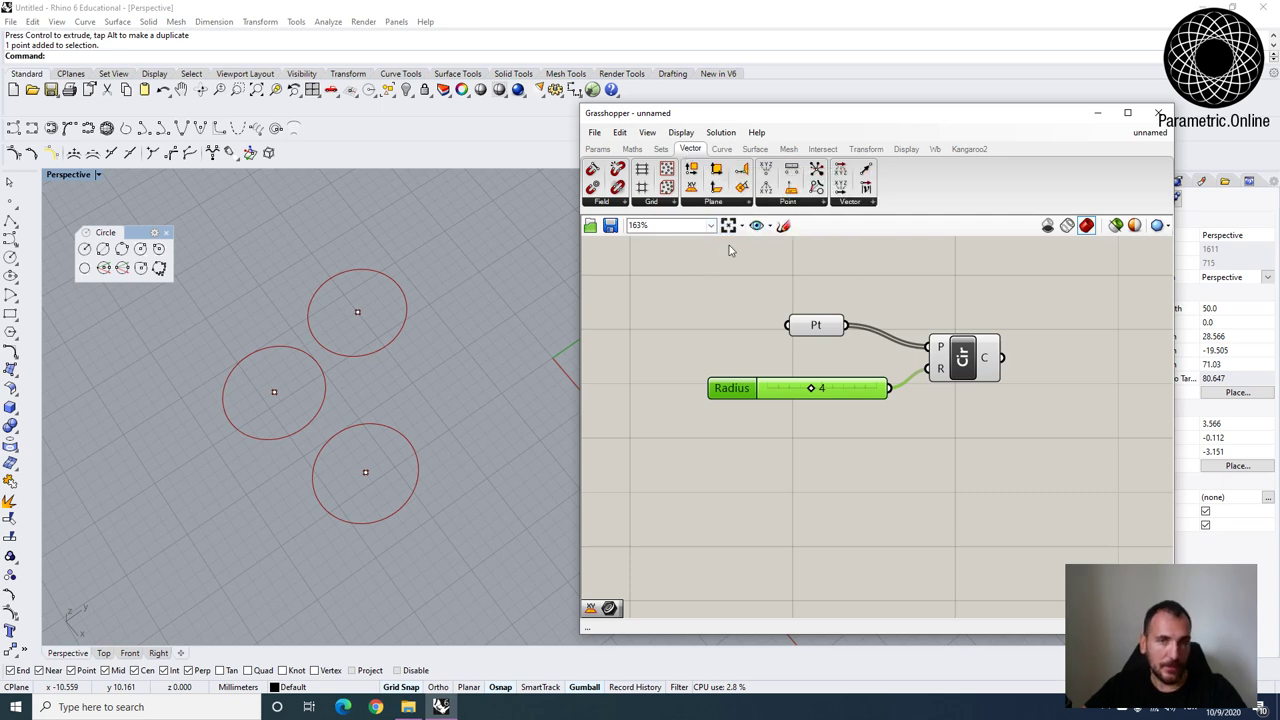
# Place a Construct Point component on the canvas below the circle definition and inspect its point in the Perspective viewport.
pyautogui.click(786, 202)
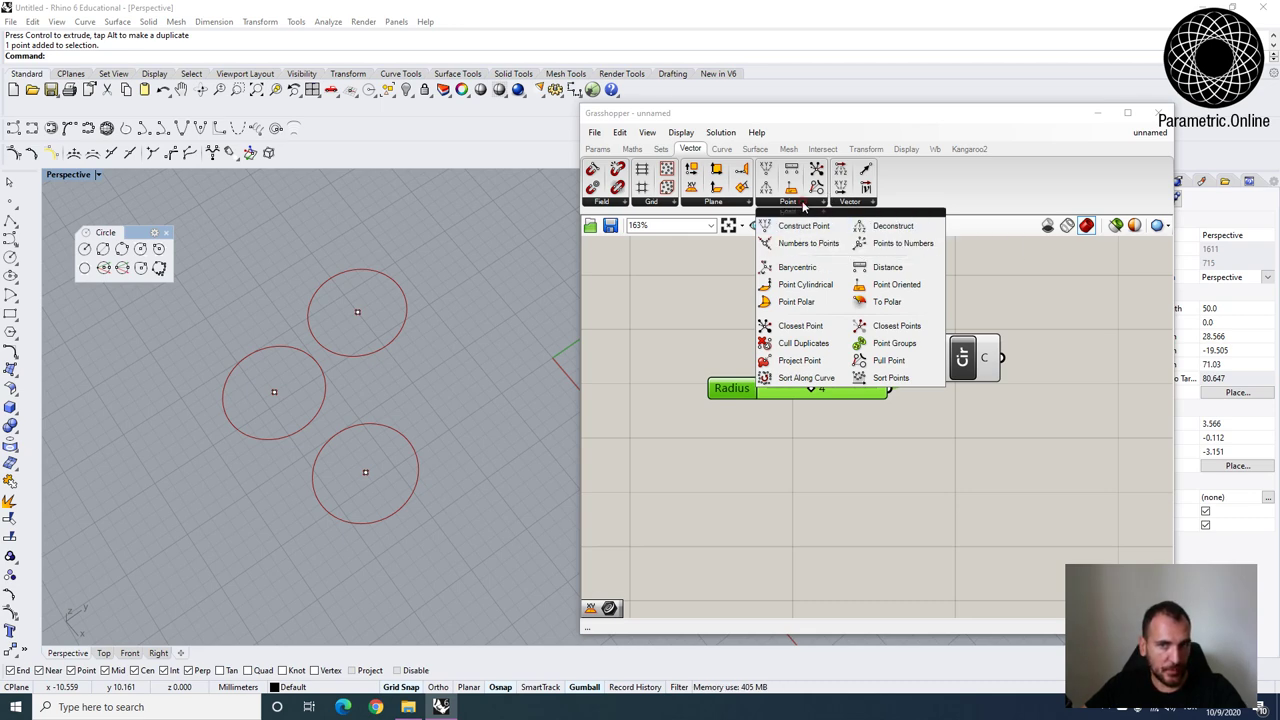
pyautogui.moveTo(800, 226); pyautogui.dragTo(925, 535)
pyautogui.moveTo(964, 545); pyautogui.dragTo(928, 371, button='right')
pyautogui.moveTo(894, 361); pyautogui.dragTo(930, 378)
pyautogui.scroll(-5, 424, 354)
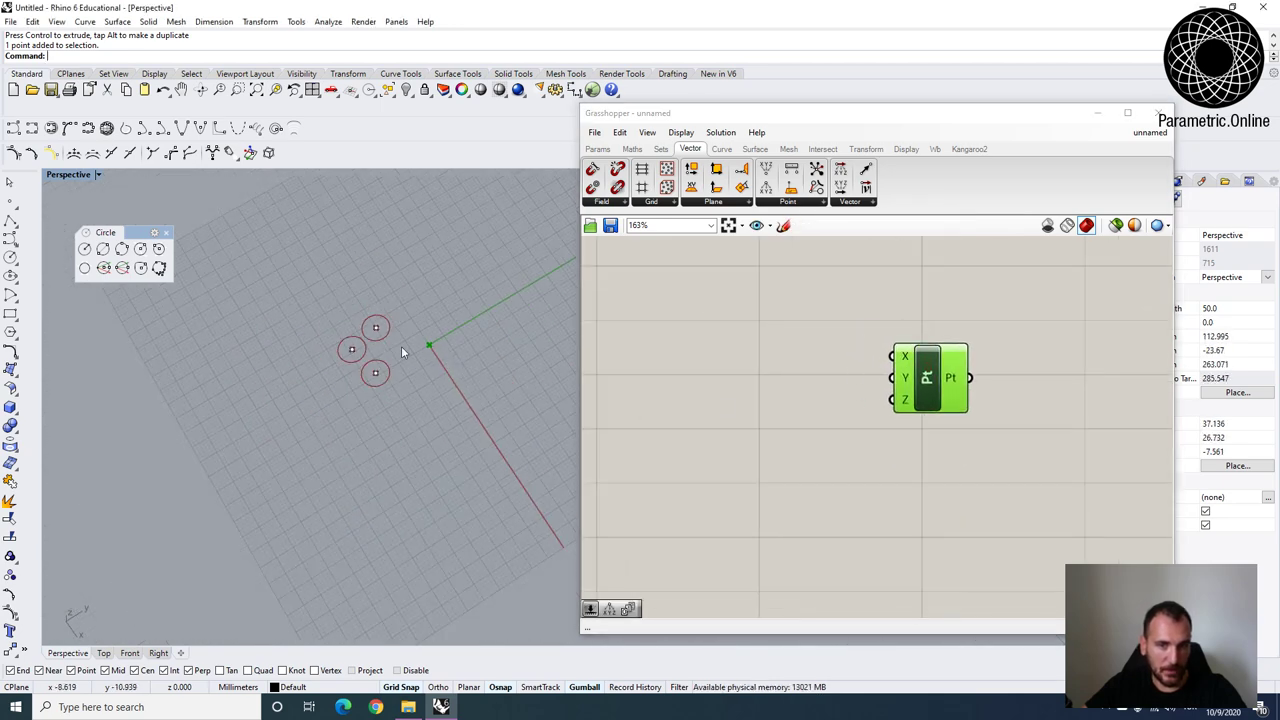
pyautogui.scroll(8, 410, 361)
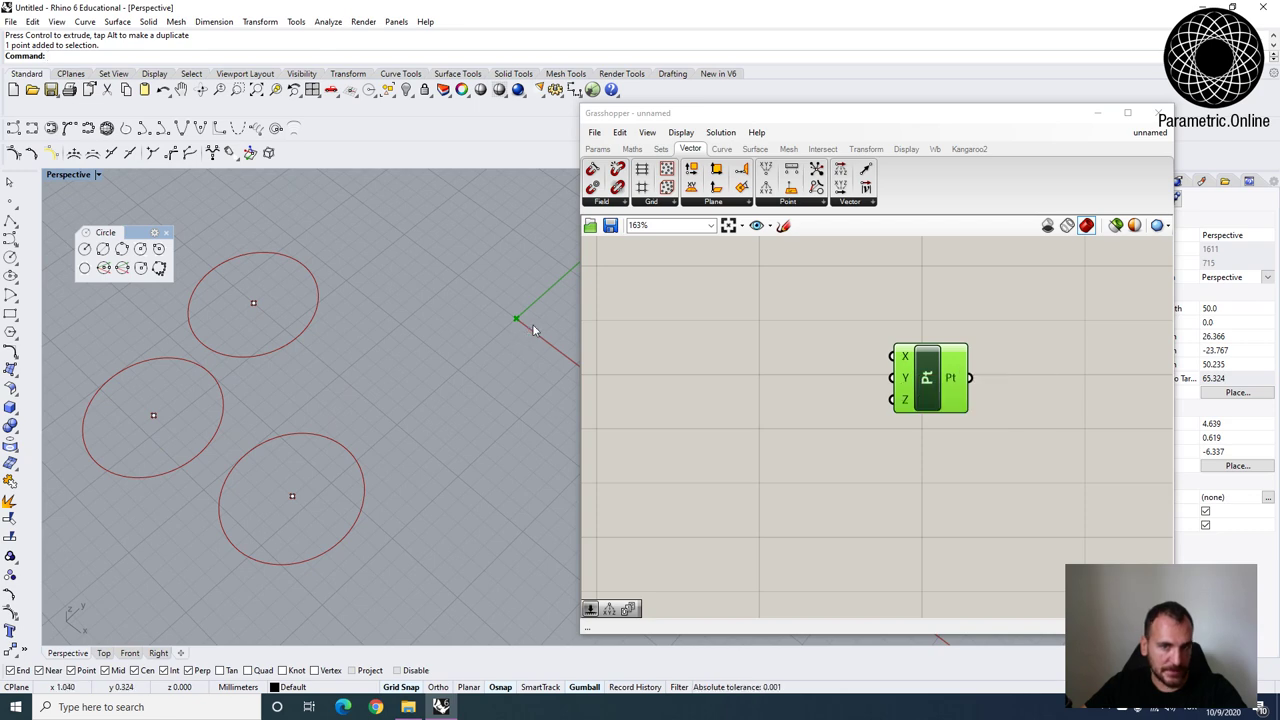
pyautogui.scroll(8, 529, 311)
pyautogui.scroll(-9, 458, 338)
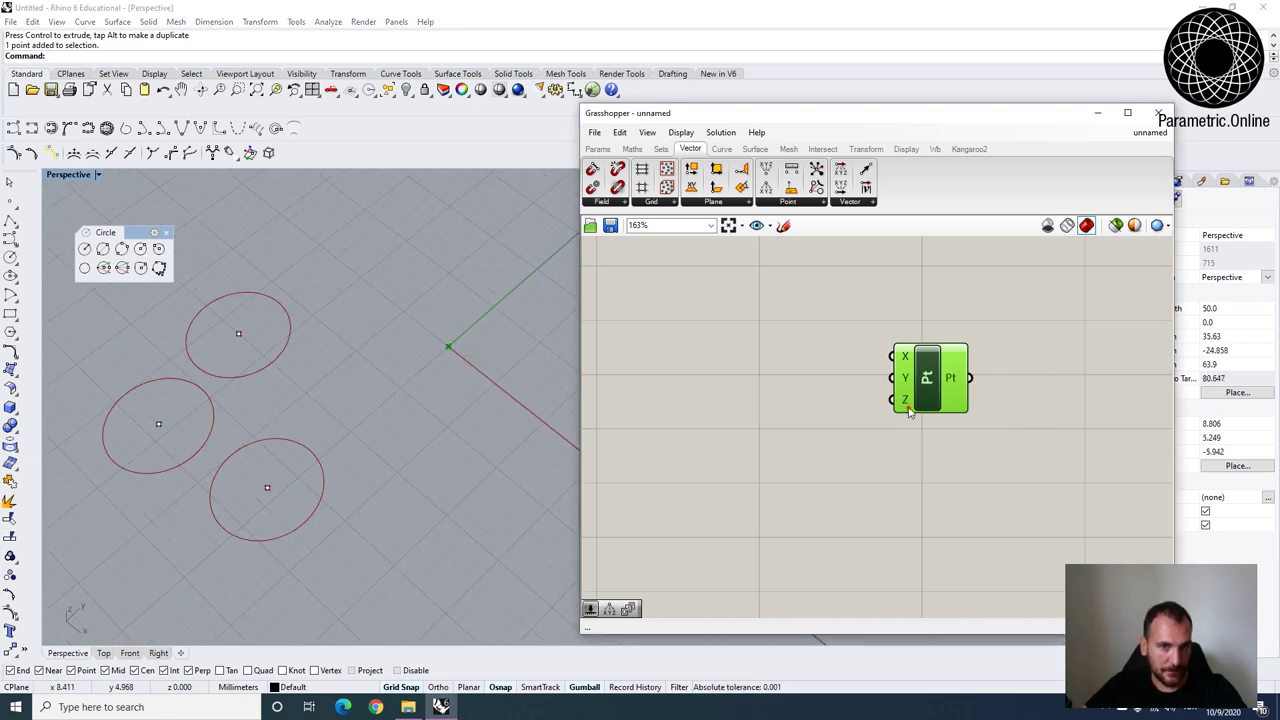
# Duplicate the Radius slider to get a slider beside the Construct Point component.
pyautogui.click(693, 427)
pyautogui.moveTo(750, 347); pyautogui.dragTo(804, 436, button='right')
pyautogui.scroll(-2, 806, 436)
pyautogui.moveTo(829, 371); pyautogui.dragTo(780, 360, button='right')
pyautogui.scroll(3, 817, 386)
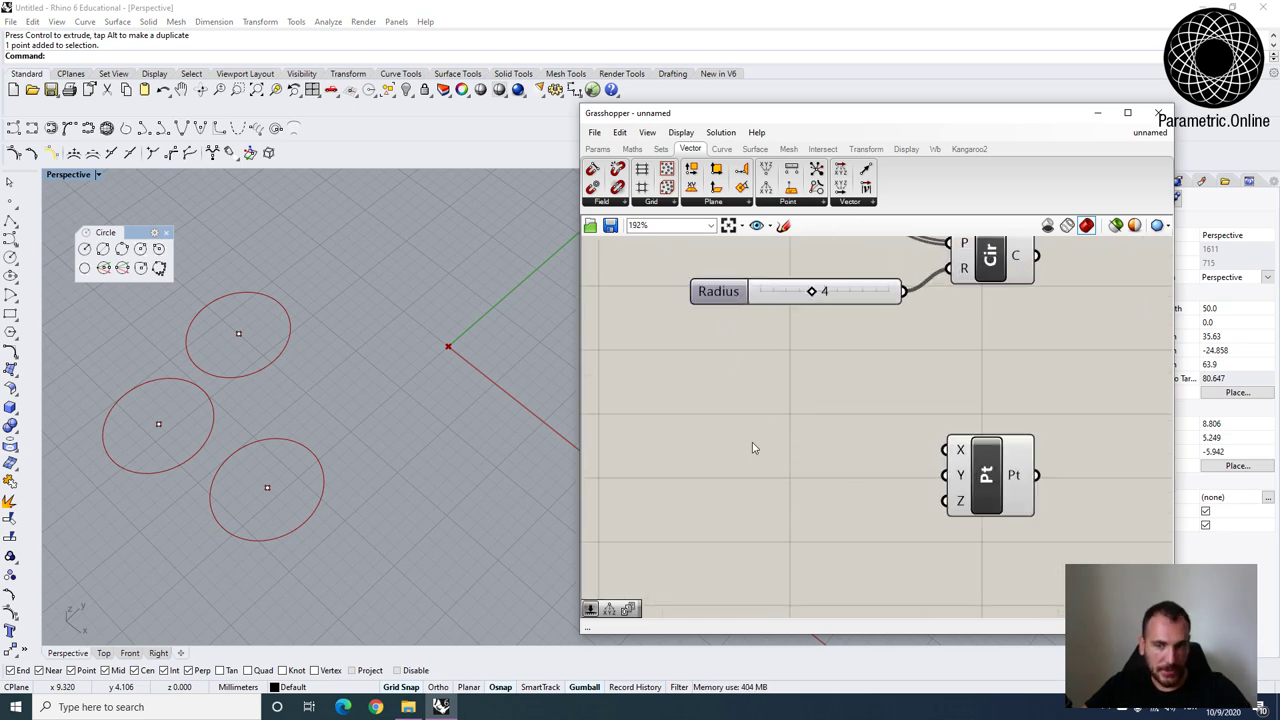
pyautogui.click(766, 297)
pyautogui.hotkey('ctrl', 'c')
pyautogui.hotkey('ctrl', 'v')
# Add a default Number Slider below the copied slider and set its value to 1.000.
pyautogui.doubleClick(725, 489)
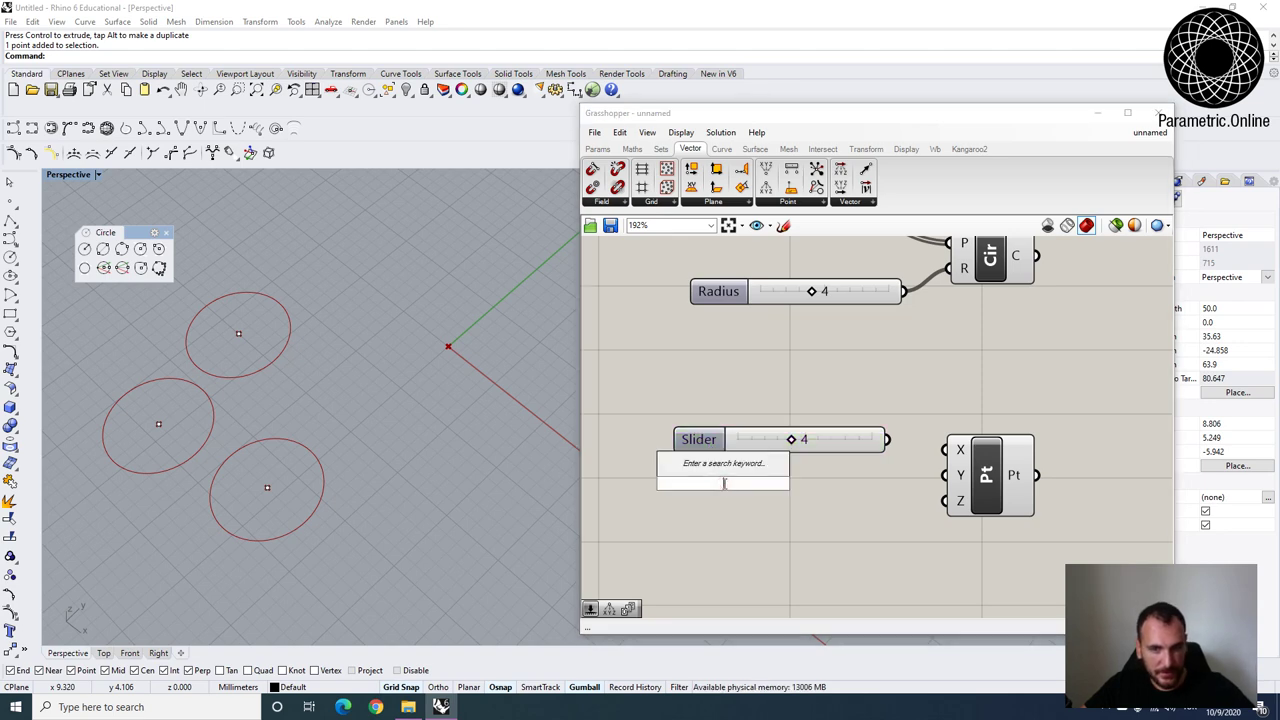
pyautogui.write('num')
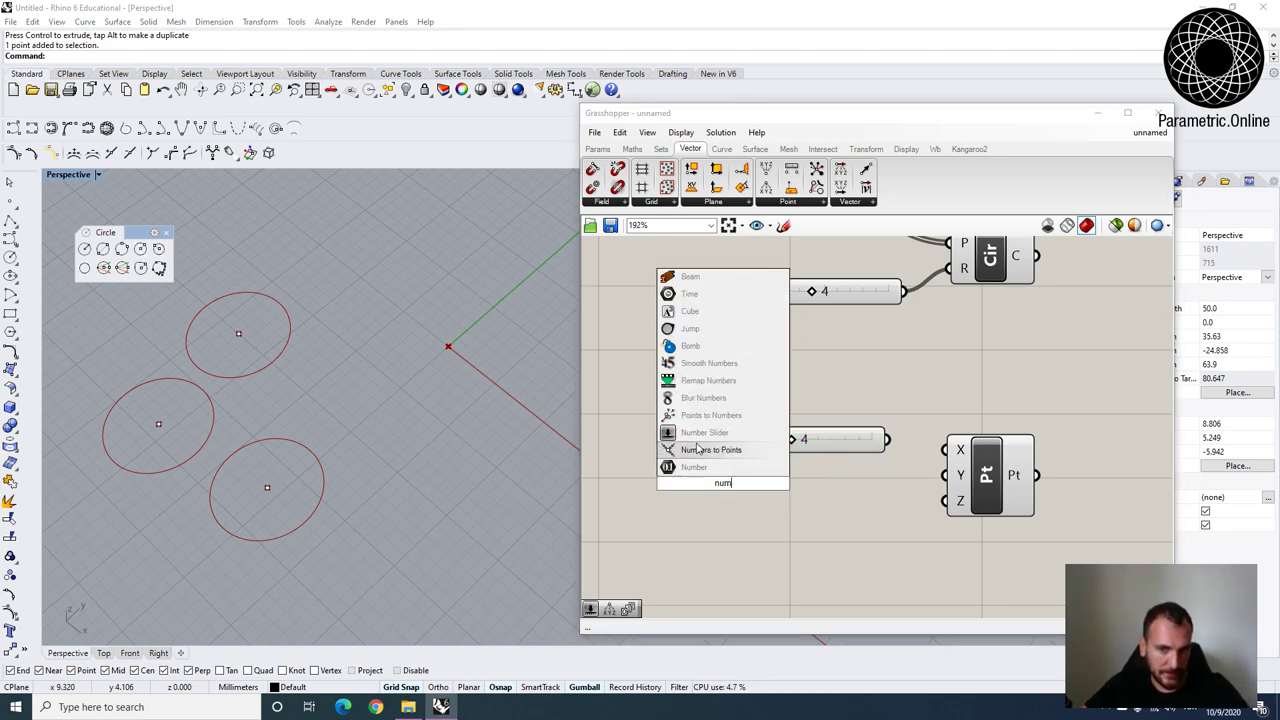
pyautogui.click(707, 440)
pyautogui.moveTo(665, 481); pyautogui.dragTo(724, 474)
pyautogui.moveTo(744, 484); pyautogui.dragTo(736, 428, button='right')
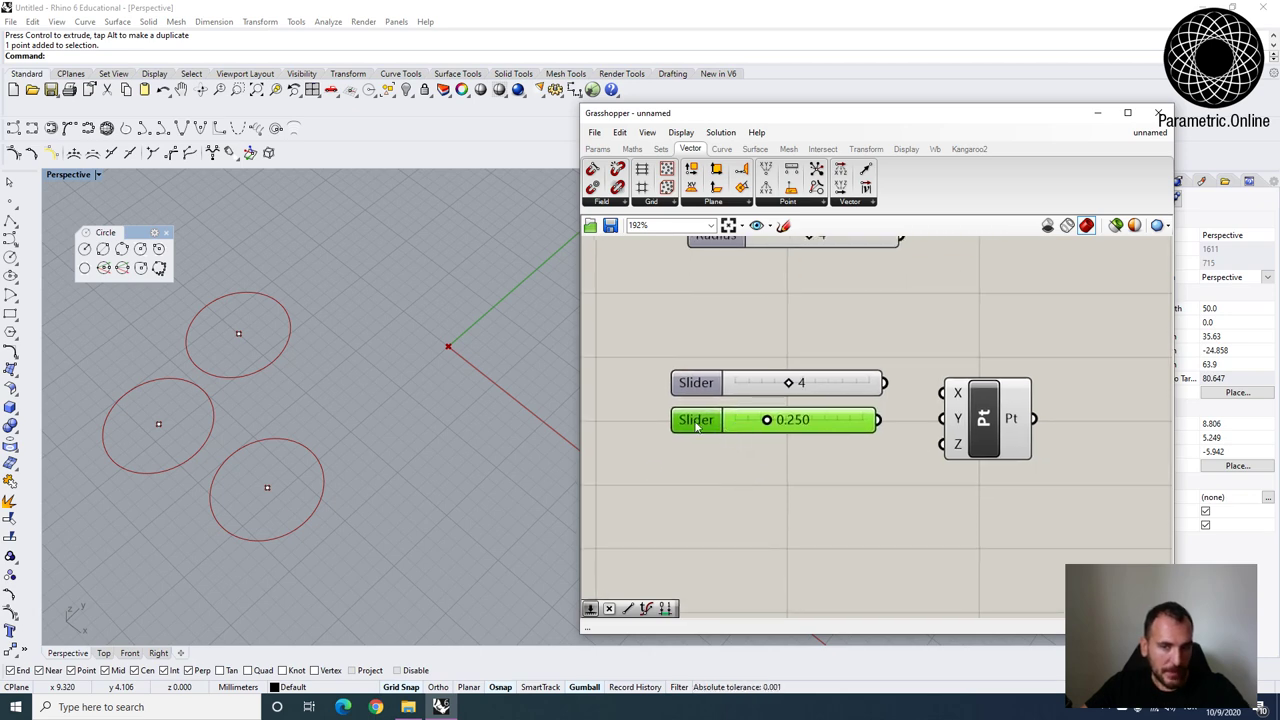
pyautogui.moveTo(768, 421); pyautogui.dragTo(922, 429)
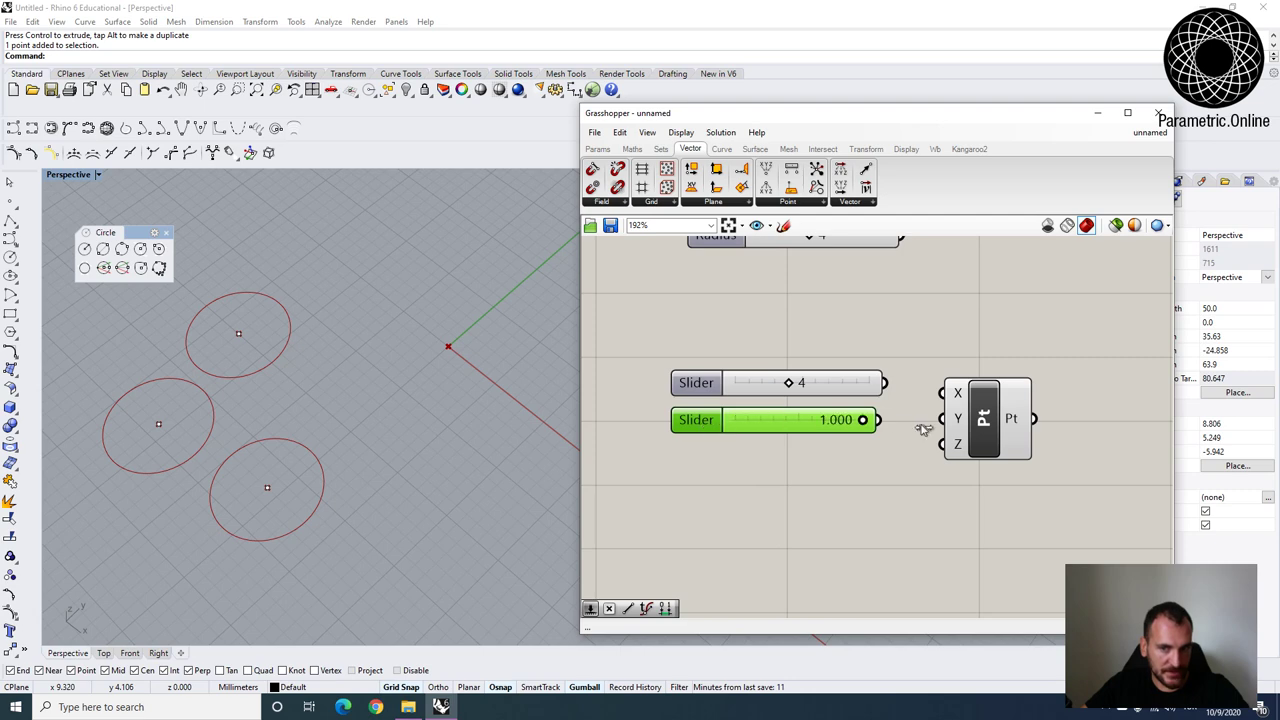
# Add a third number slider ranging from 0 to 10, with value 10, below the other two sliders.
pyautogui.doubleClick(741, 479)
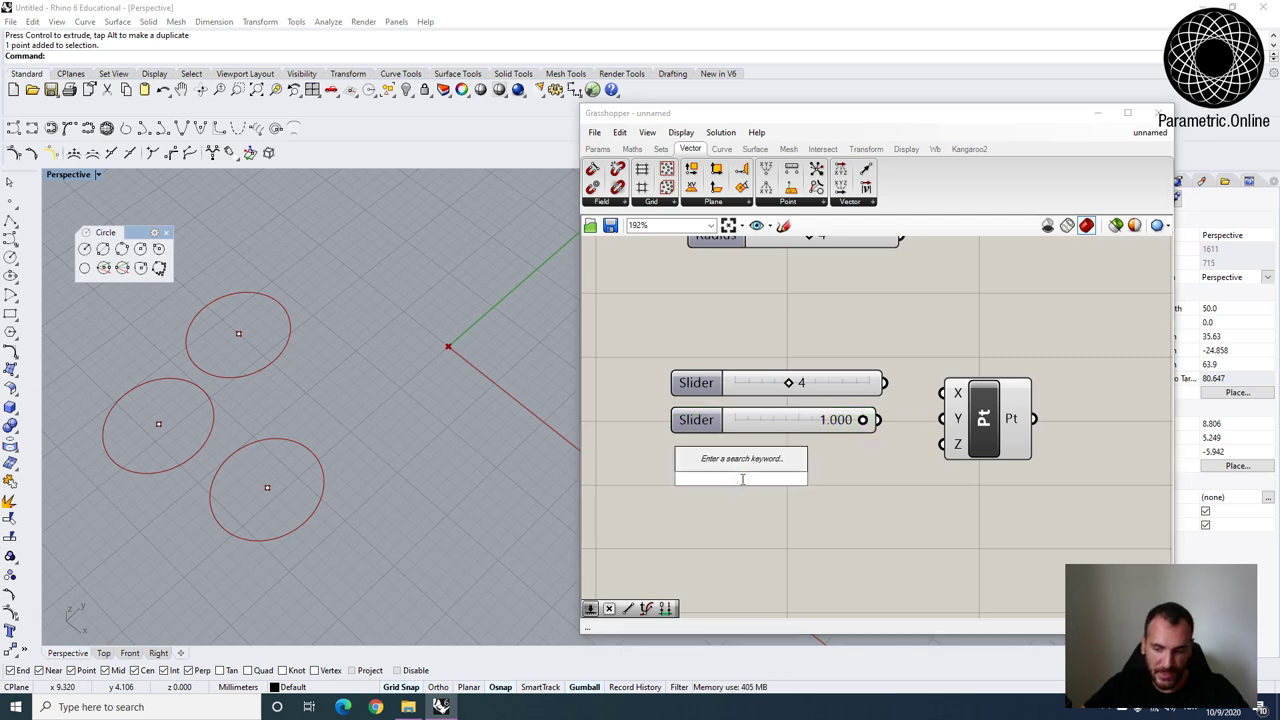
pyautogui.write('0')
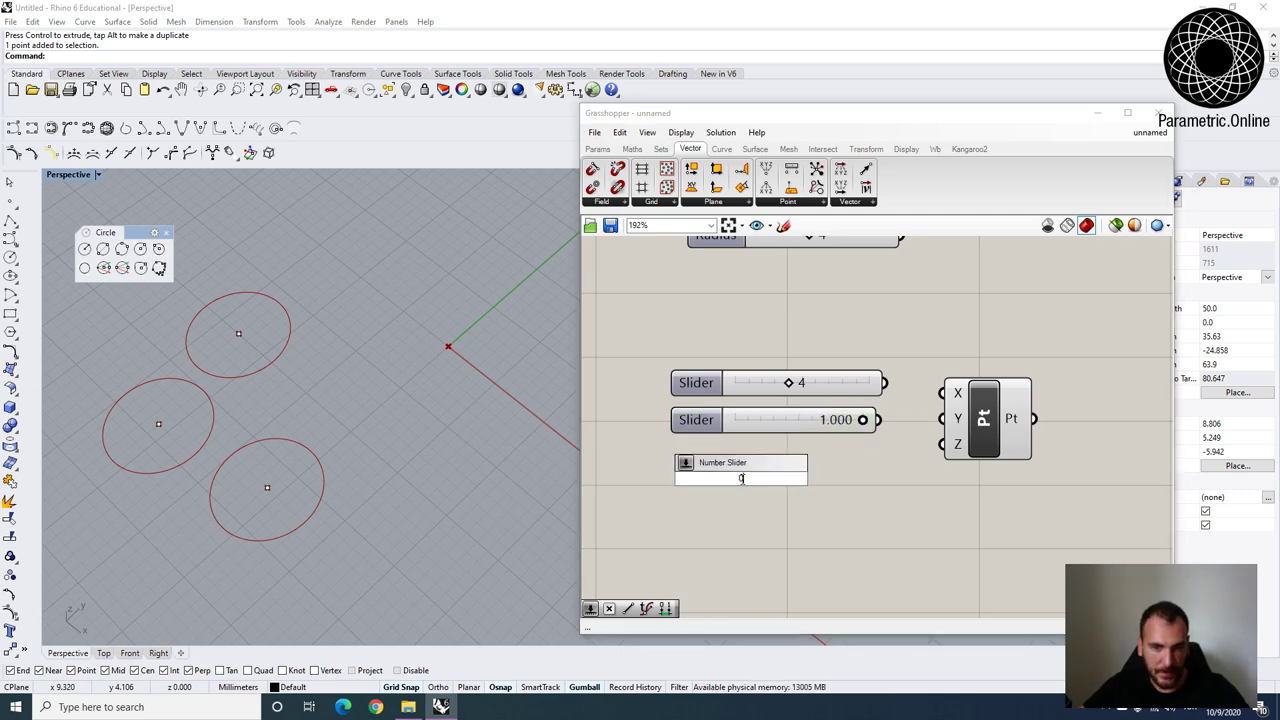
pyautogui.write('.10')
pyautogui.press('Return')
pyautogui.moveTo(740, 481); pyautogui.dragTo(868, 462)
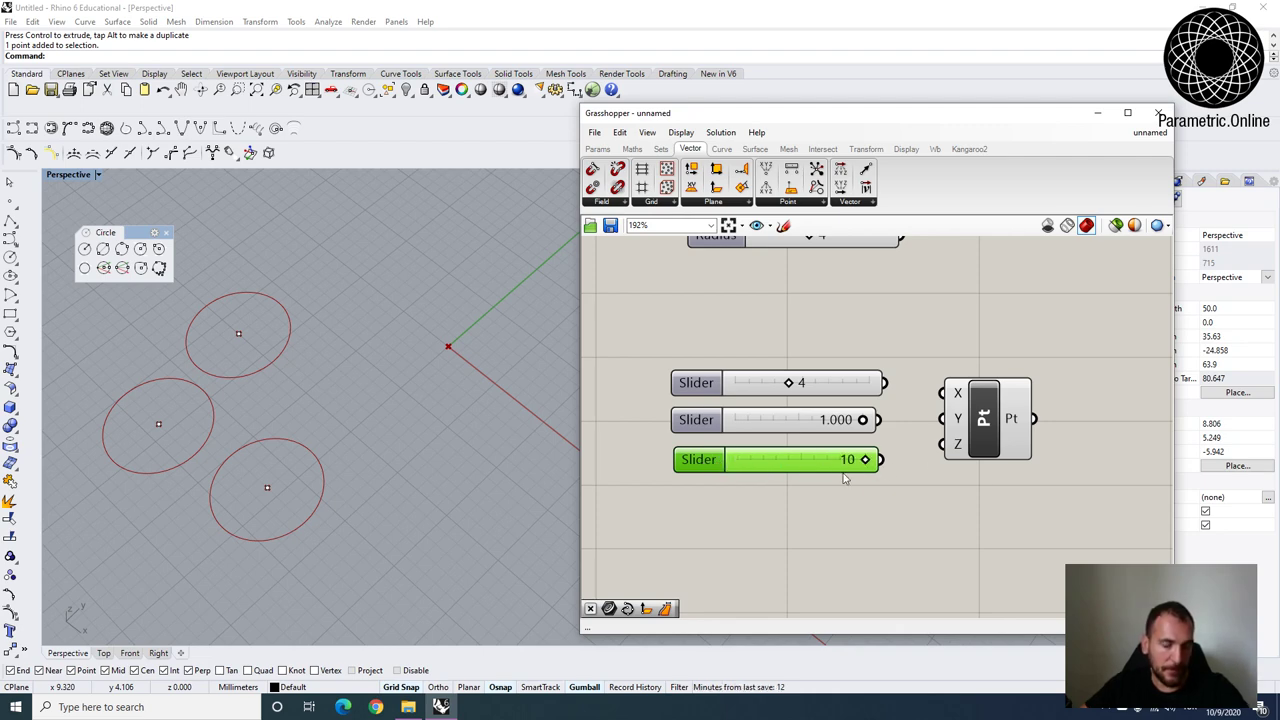
pyautogui.moveTo(845, 471); pyautogui.dragTo(857, 457, button='right')
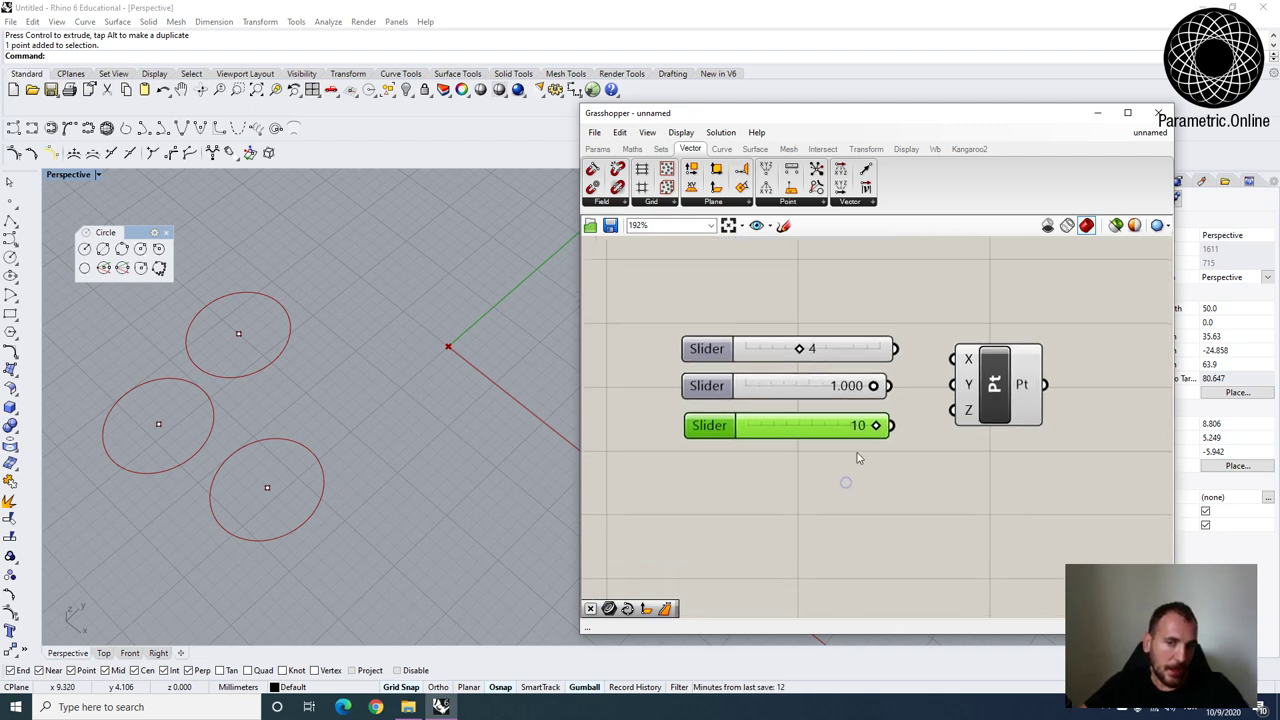
# Set the middle slider's accuracy to R rounding with 0 decimal digits, trying N rounding along the way.
pyautogui.moveTo(705, 388); pyautogui.dragTo(703, 391)
pyautogui.doubleClick(705, 390)
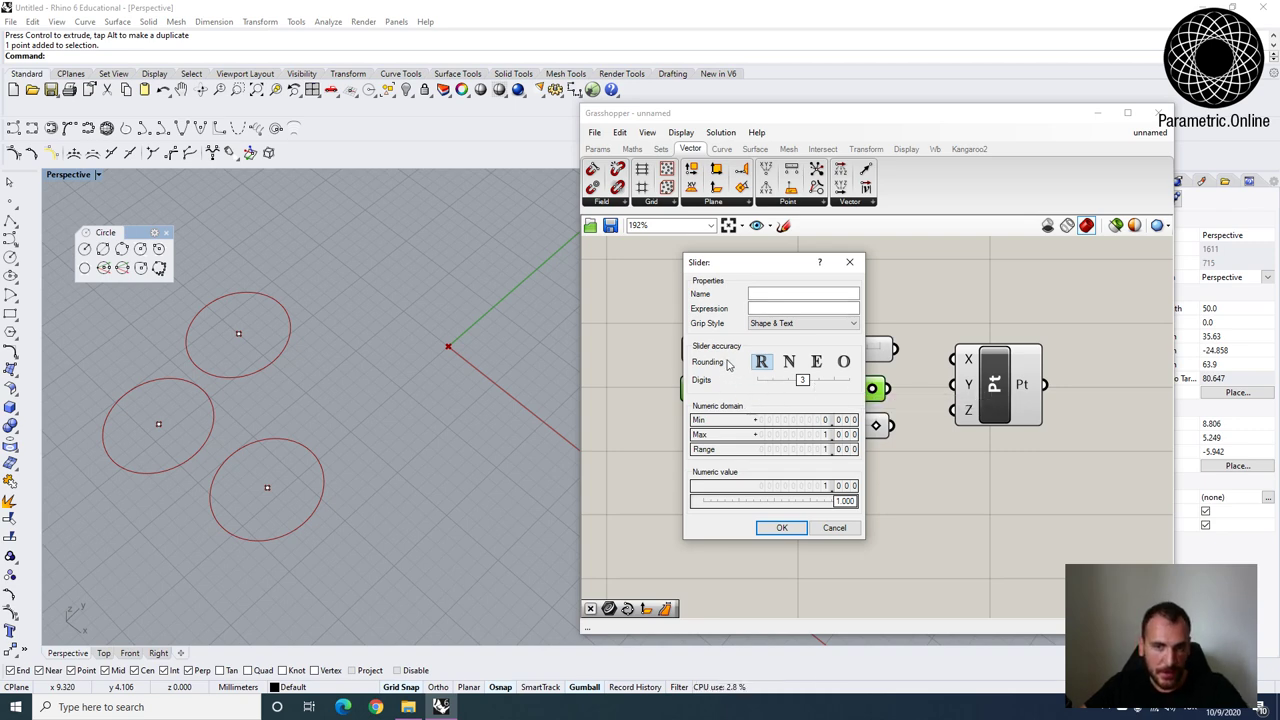
pyautogui.click(802, 382)
pyautogui.moveTo(802, 382); pyautogui.dragTo(772, 382)
pyautogui.moveTo(745, 270); pyautogui.dragTo(579, 258)
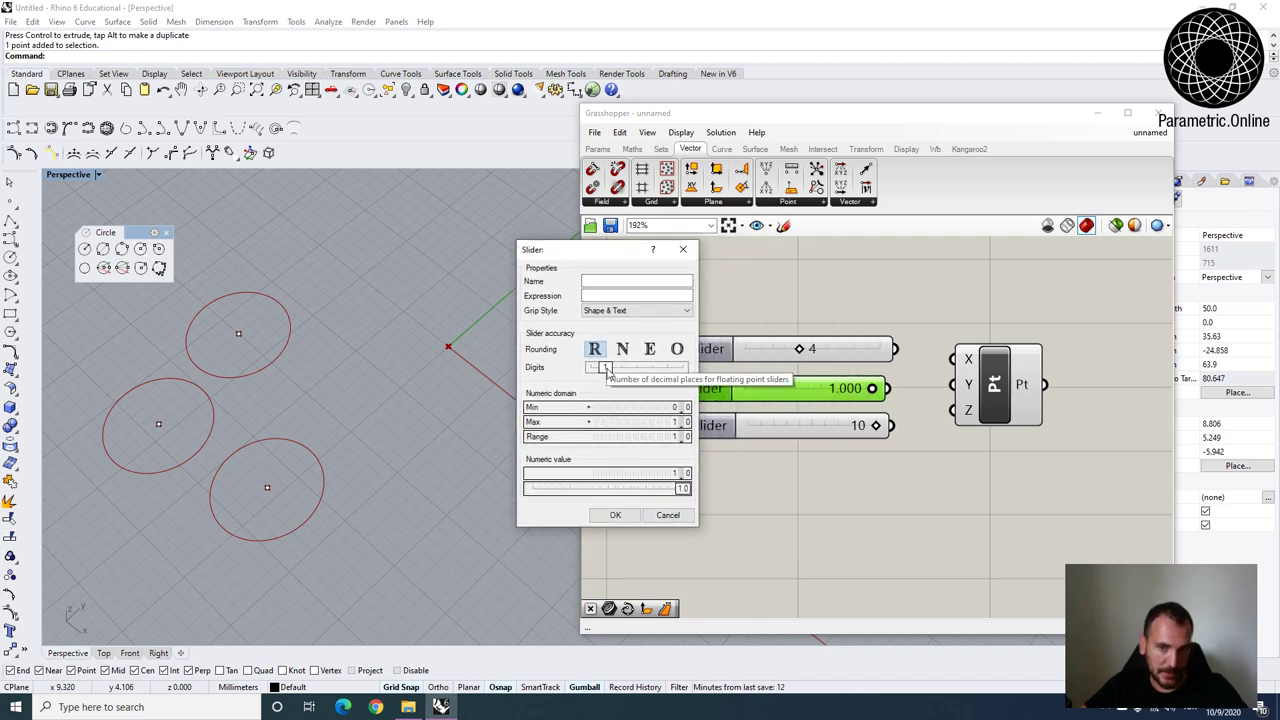
pyautogui.click(606, 369)
pyautogui.moveTo(607, 369); pyautogui.dragTo(594, 371)
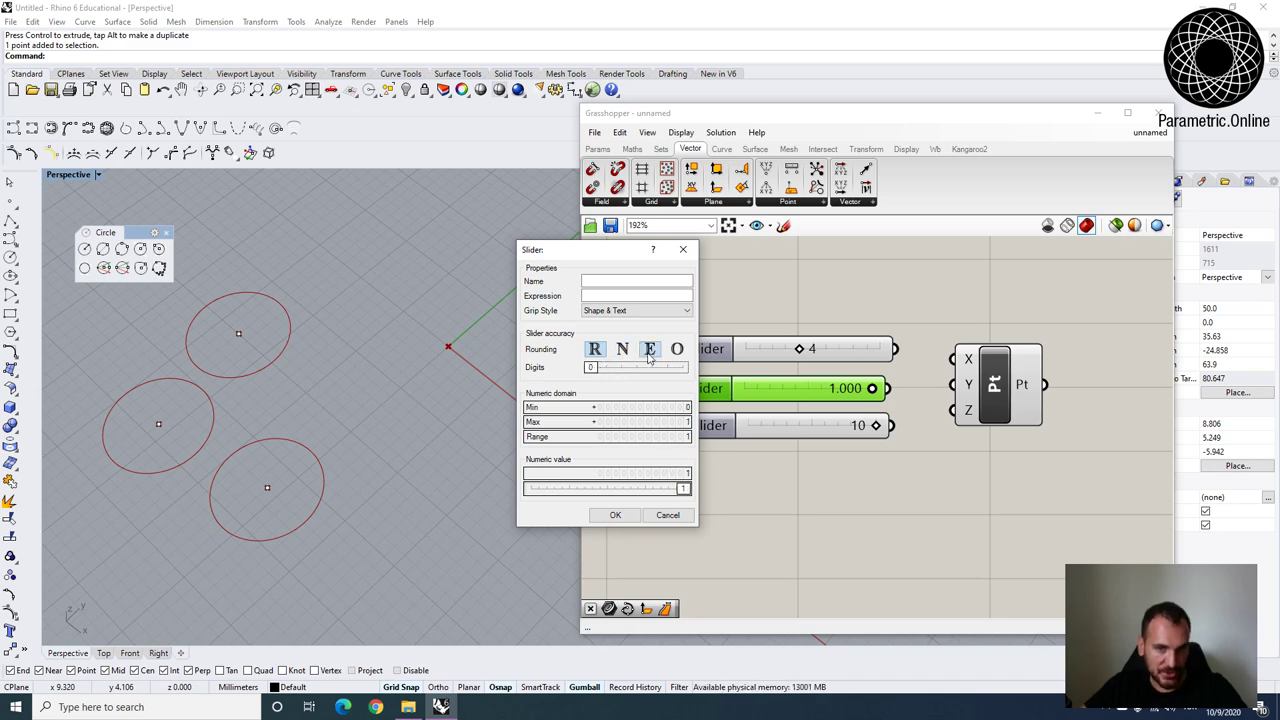
pyautogui.click(624, 354)
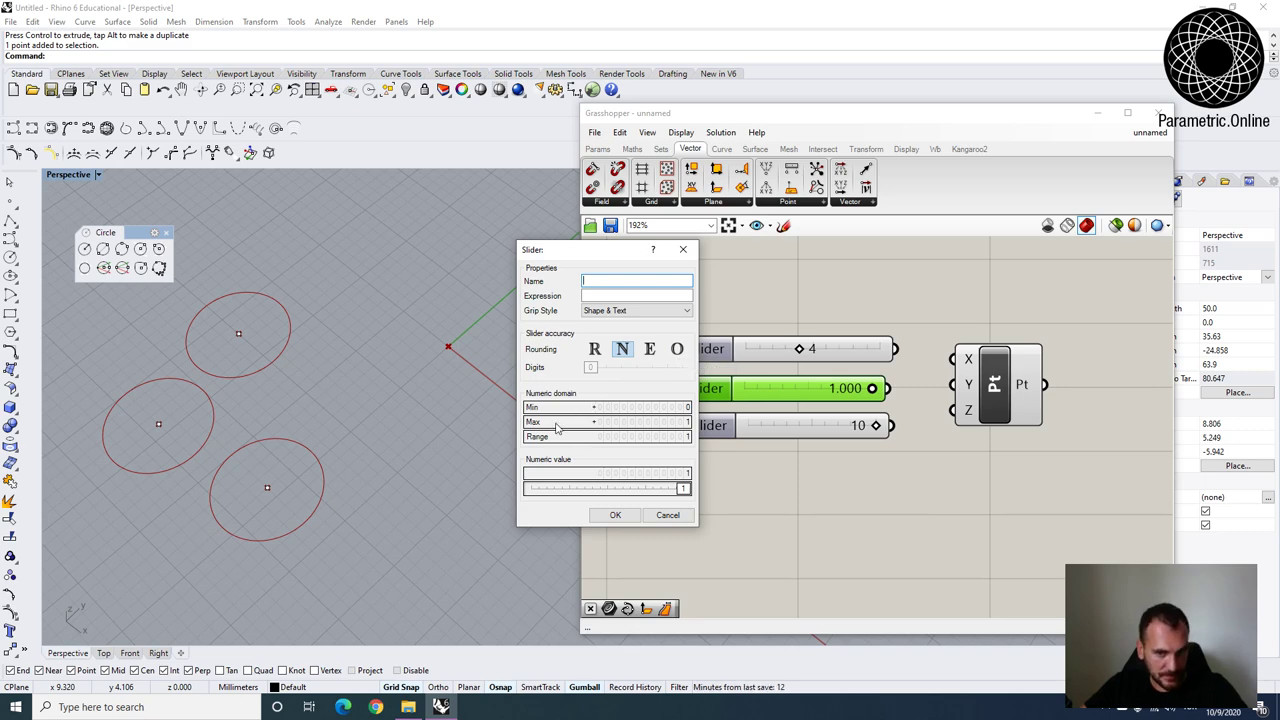
pyautogui.click(595, 348)
pyautogui.moveTo(590, 367)
pyautogui.mouseDown()
pyautogui.moveTo(645, 371)
pyautogui.moveTo(588, 370)
pyautogui.mouseUp()
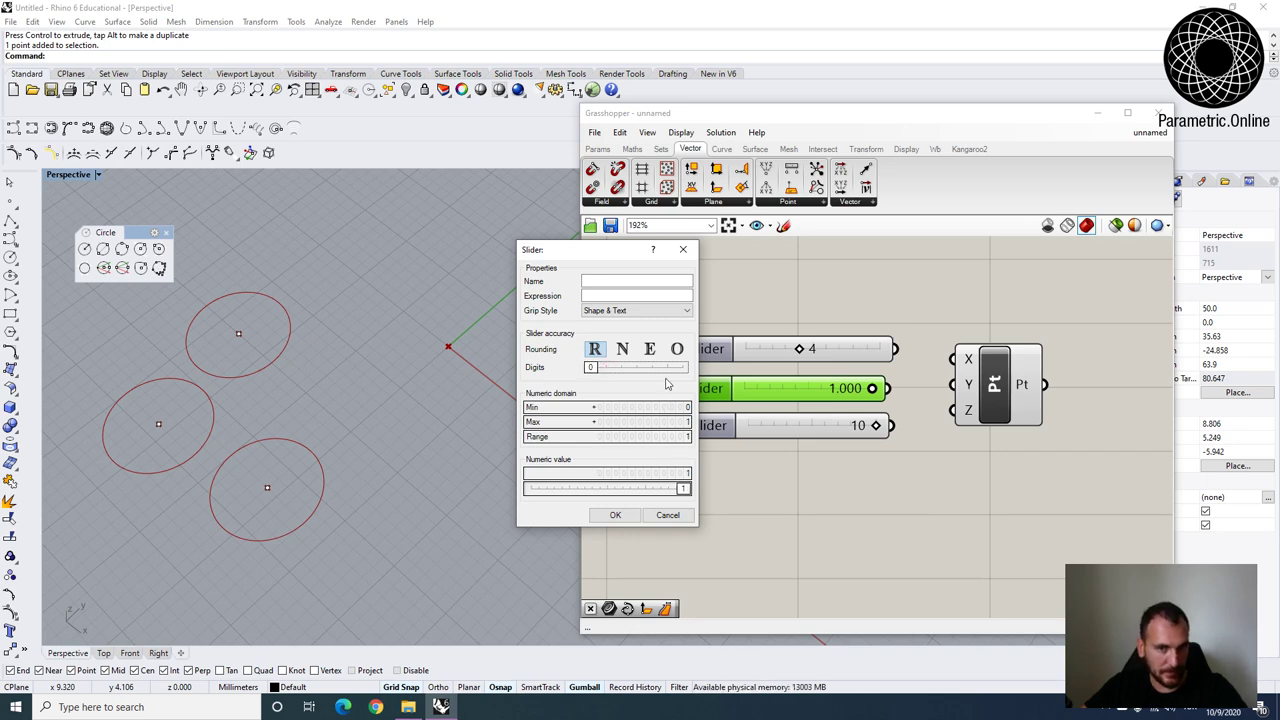
# Set the middle slider's maximum to 20 and its numeric value to 5, and apply the settings.
pyautogui.doubleClick(645, 421)
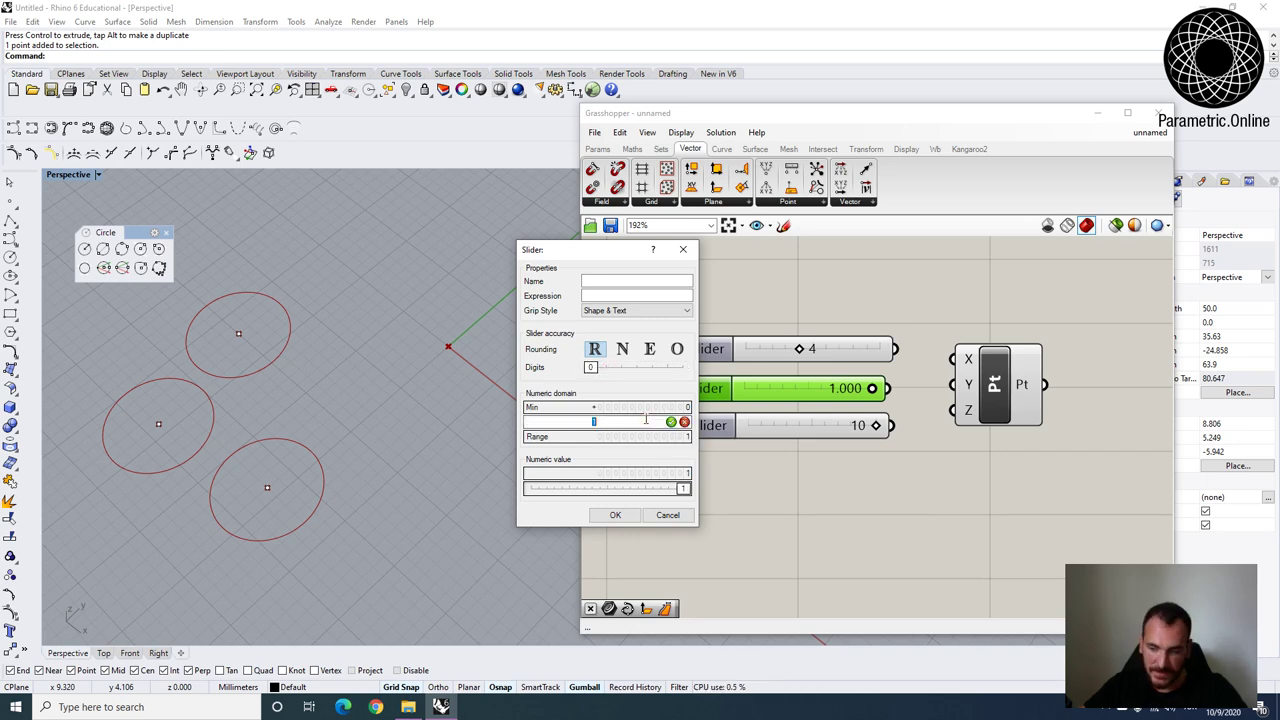
pyautogui.write('20')
pyautogui.press('Return')
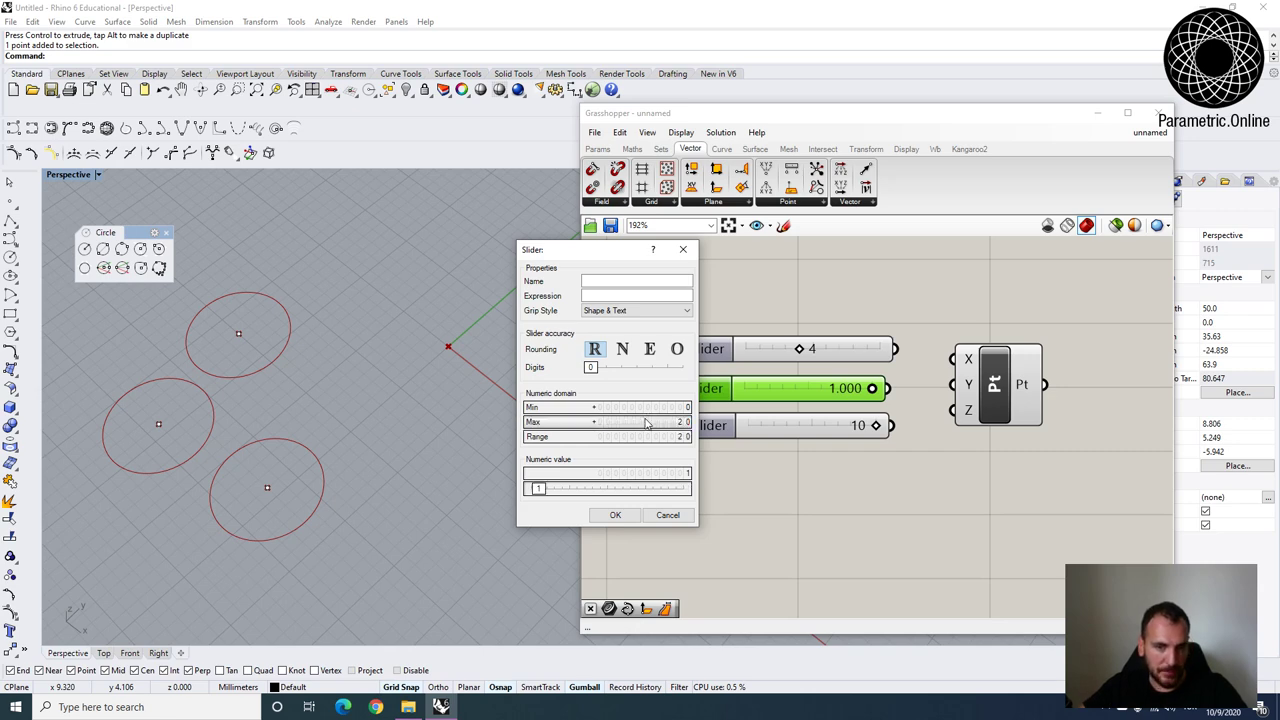
pyautogui.moveTo(540, 490); pyautogui.dragTo(591, 490)
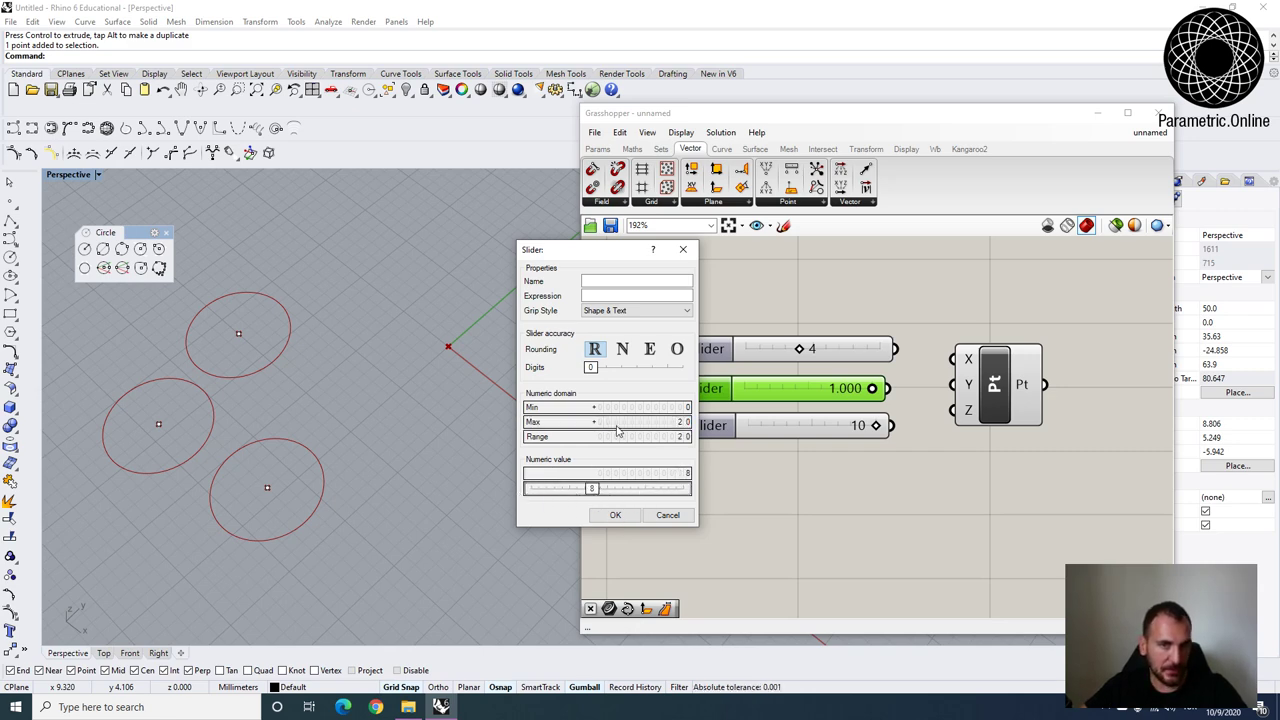
pyautogui.click(597, 283)
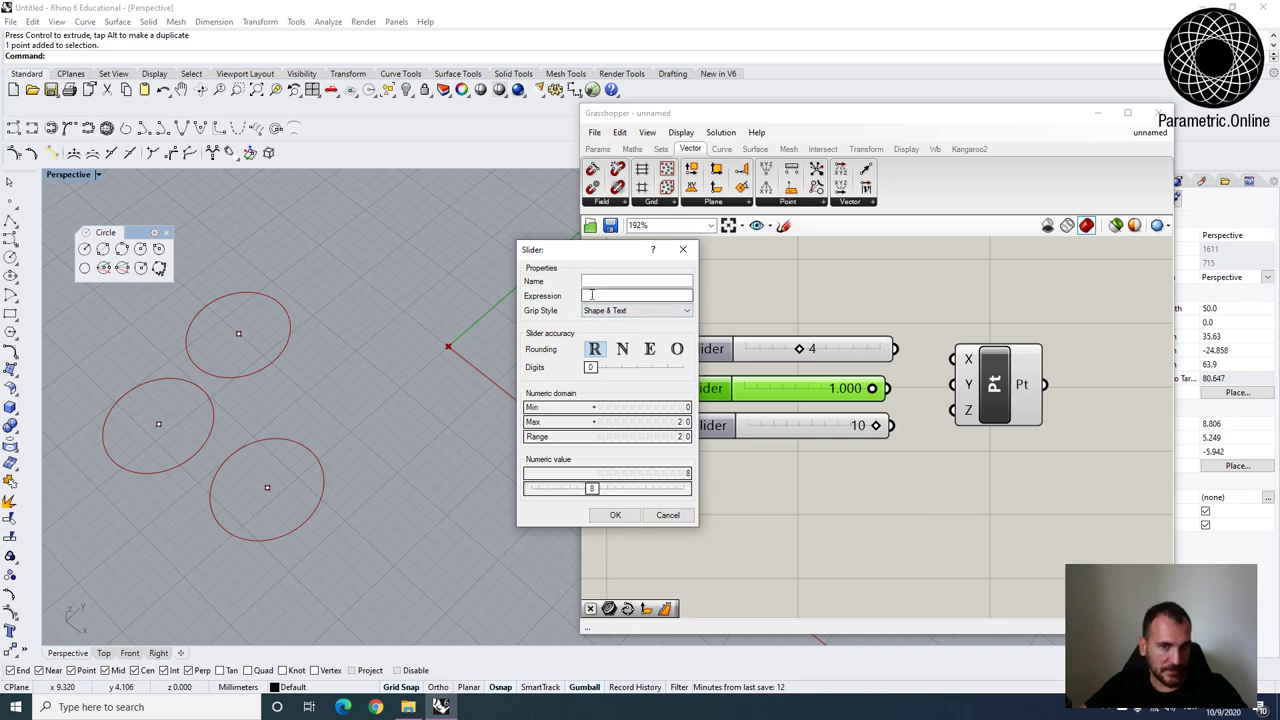
pyautogui.moveTo(593, 490)
pyautogui.mouseDown()
pyautogui.moveTo(634, 492)
pyautogui.moveTo(573, 490)
pyautogui.mouseUp()
pyautogui.click(617, 516)
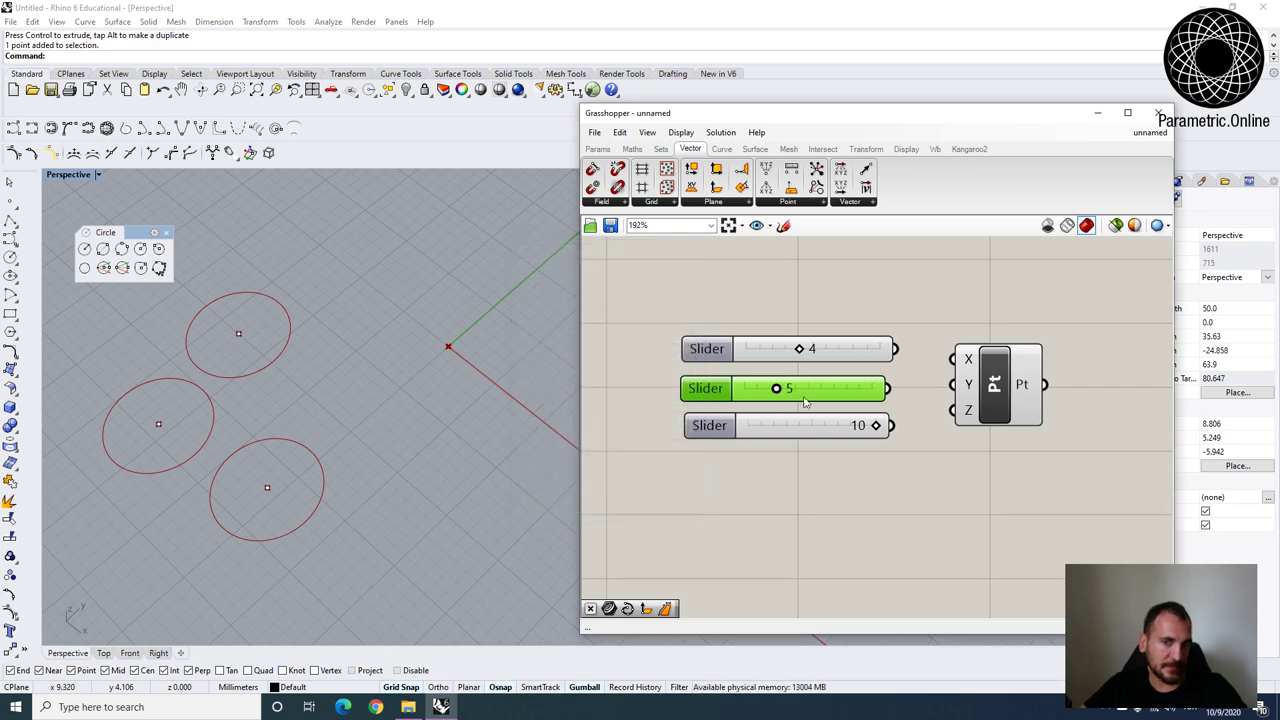
# Shift the middle slider and the Construct Point component slightly to the right on the canvas.
pyautogui.moveTo(811, 393); pyautogui.dragTo(817, 391)
pyautogui.moveTo(896, 365); pyautogui.dragTo(806, 382, button='right')
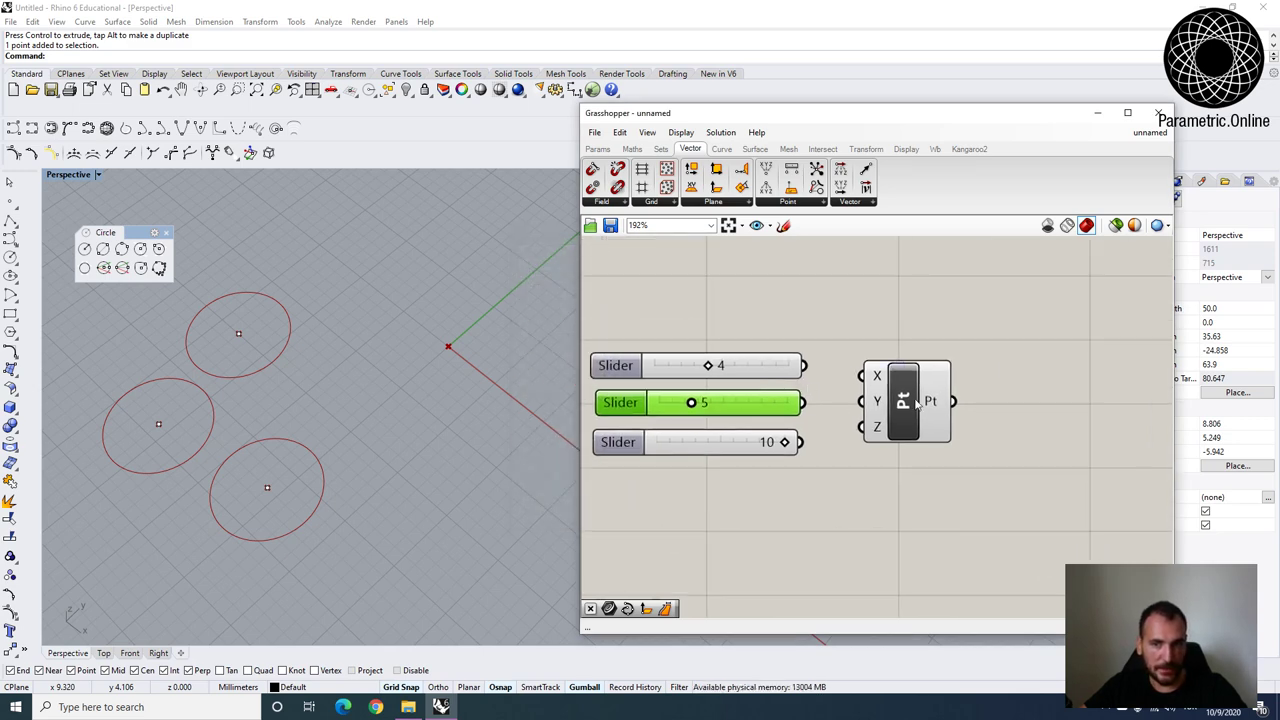
pyautogui.moveTo(918, 408); pyautogui.dragTo(922, 404)
pyautogui.click(731, 400)
# Select the three sliders and align them, first by their right edges and finally by their centres.
pyautogui.moveTo(815, 440); pyautogui.dragTo(760, 338)
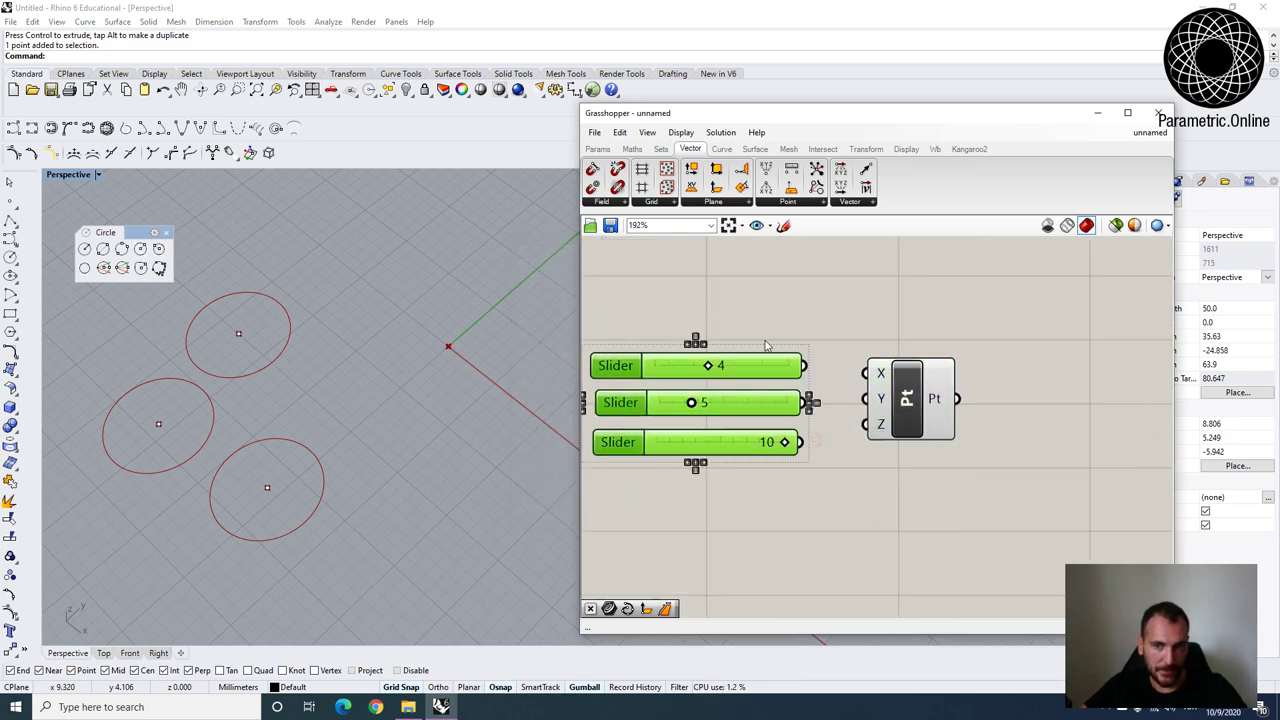
pyautogui.moveTo(750, 312); pyautogui.dragTo(805, 337, button='right')
pyautogui.click(818, 344)
pyautogui.scroll(1, 702, 366)
pyautogui.moveTo(702, 368); pyautogui.dragTo(808, 376, button='right')
pyautogui.moveTo(781, 324); pyautogui.dragTo(637, 610)
pyautogui.moveTo(775, 455); pyautogui.dragTo(757, 412, button='right')
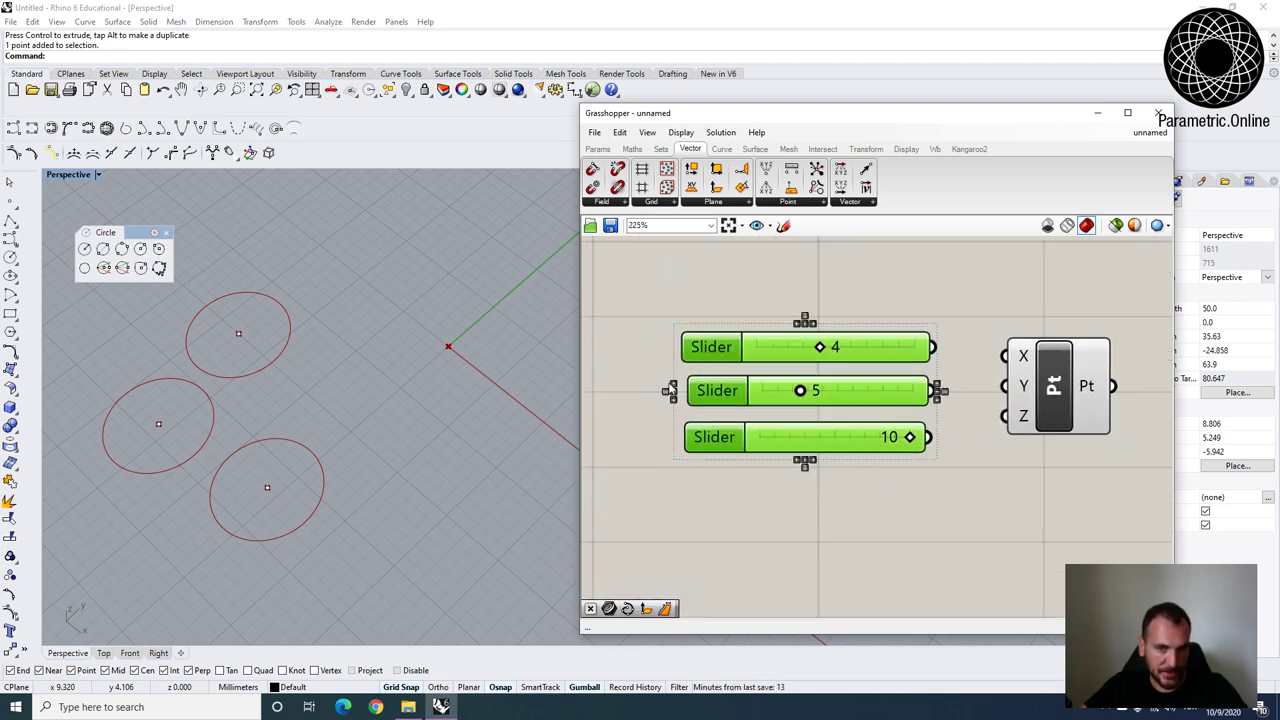
pyautogui.click(812, 324)
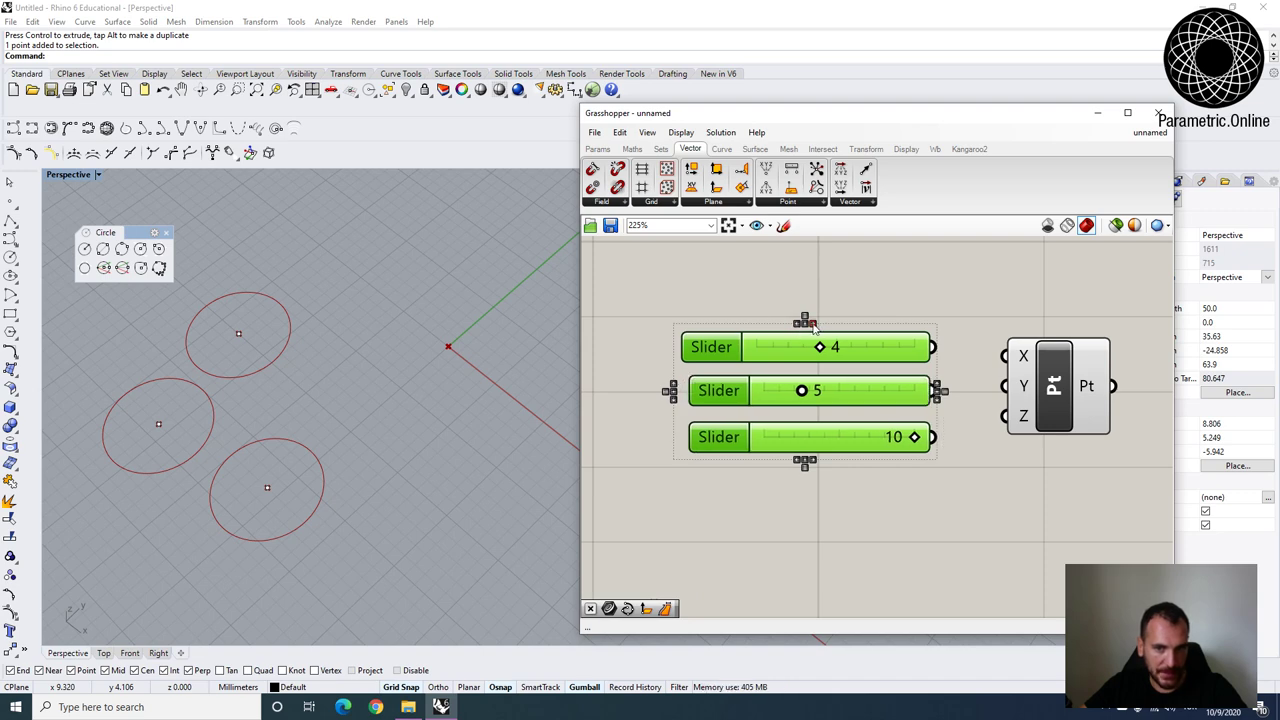
pyautogui.click(805, 322)
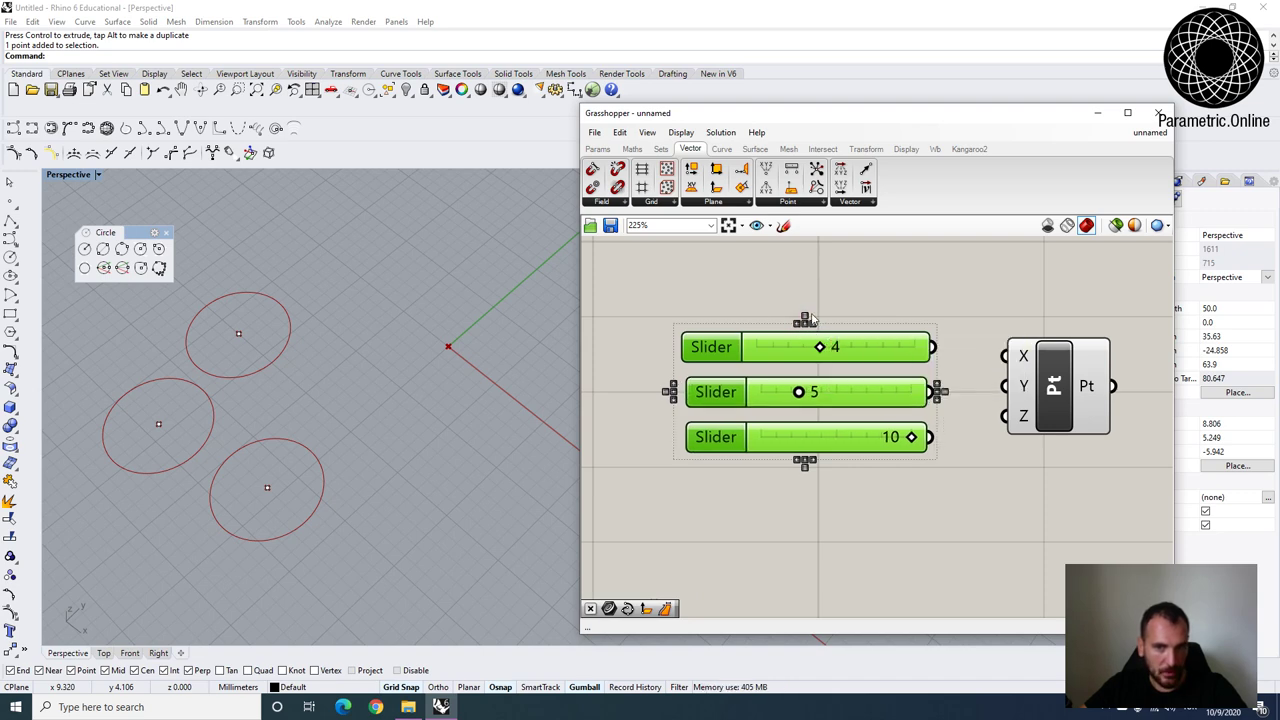
# Select the three sliders together with the Construct Point component.
pyautogui.click(877, 485)
pyautogui.moveTo(831, 302); pyautogui.dragTo(745, 535)
pyautogui.scroll(-1, 932, 438)
pyautogui.moveTo(1040, 491); pyautogui.dragTo(768, 290)
pyautogui.moveTo(982, 349); pyautogui.dragTo(877, 343, button='right')
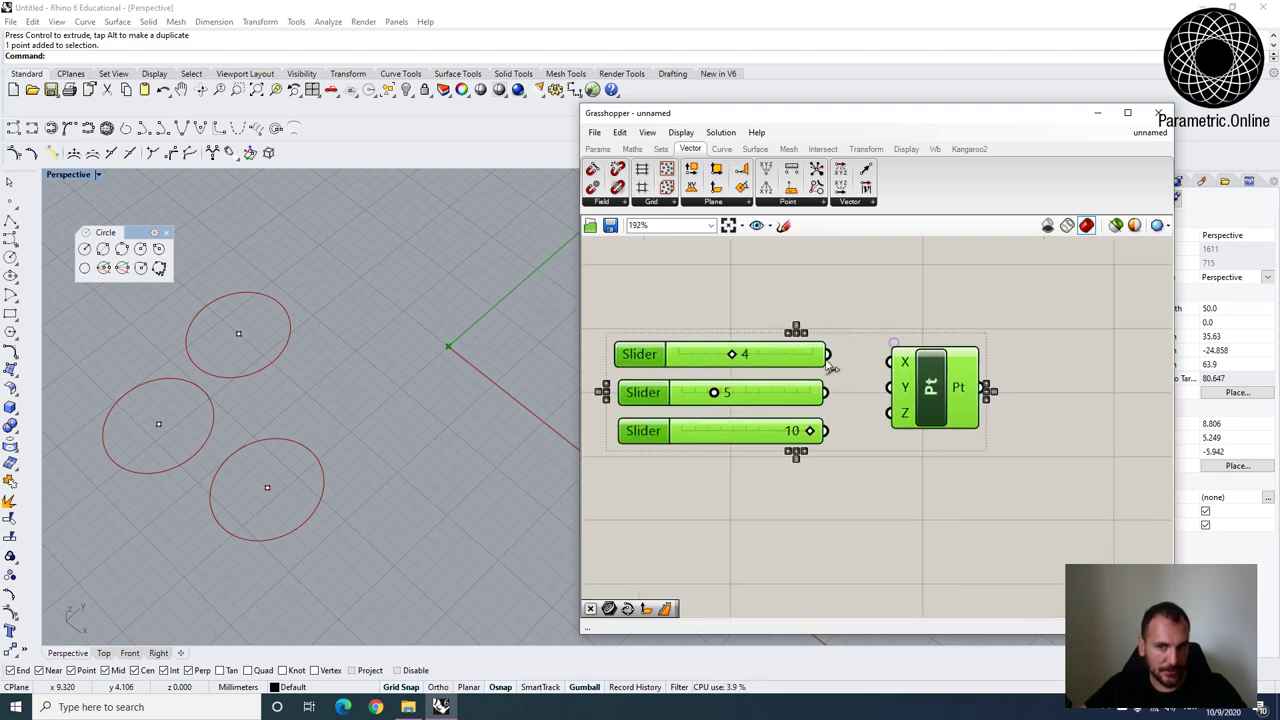
# Distribute the three coordinate sliders so that they are evenly spaced vertically.
pyautogui.click(952, 507)
pyautogui.moveTo(996, 405); pyautogui.dragTo(763, 378)
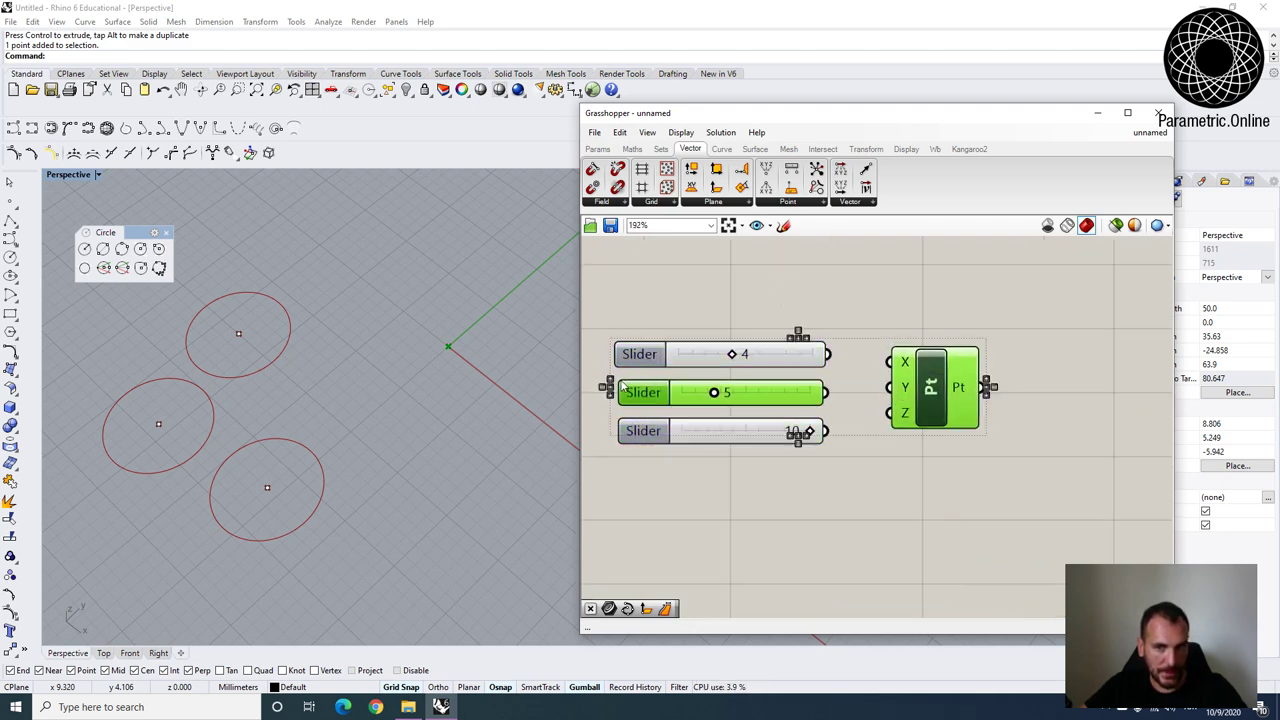
pyautogui.click(609, 389)
pyautogui.moveTo(814, 477); pyautogui.dragTo(746, 352)
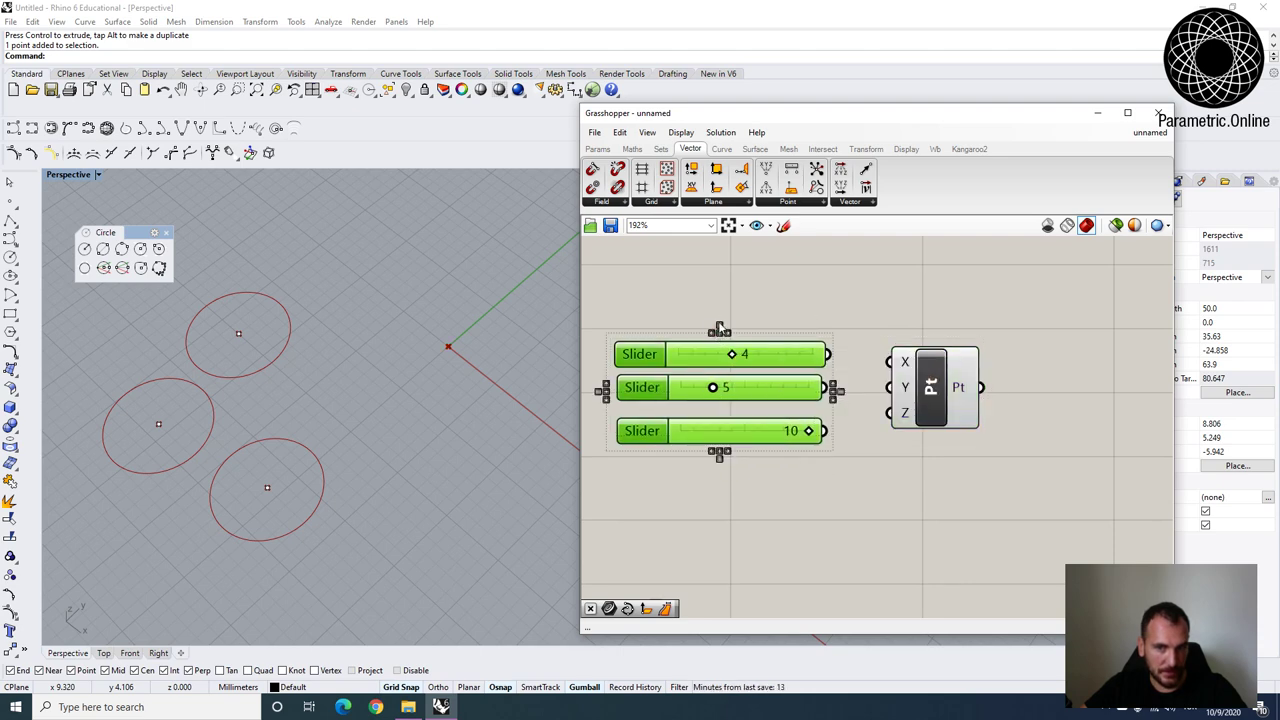
pyautogui.click(720, 332)
# Nudge the Construct Point component so that its Y input is level with the middle slider.
pyautogui.click(849, 409)
pyautogui.moveTo(930, 389); pyautogui.dragTo(930, 395)
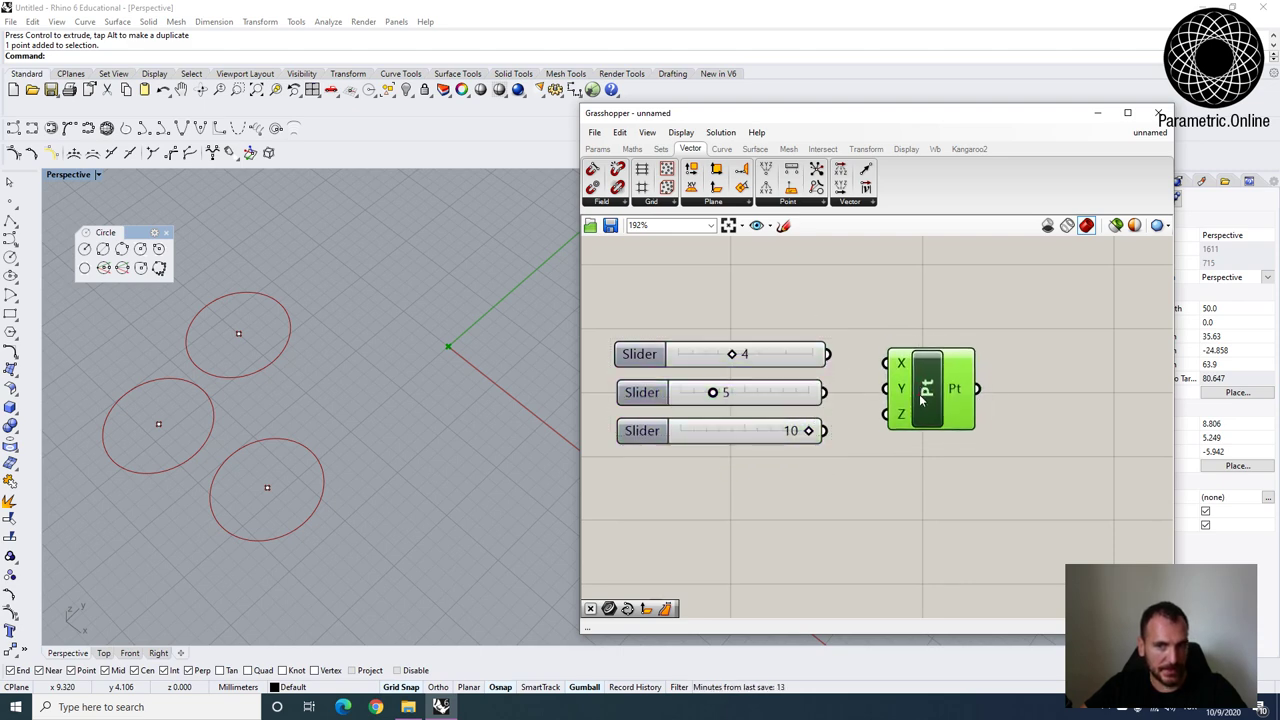
pyautogui.click(930, 441)
pyautogui.scroll(-2, 870, 408)
pyautogui.scroll(2, 870, 408)
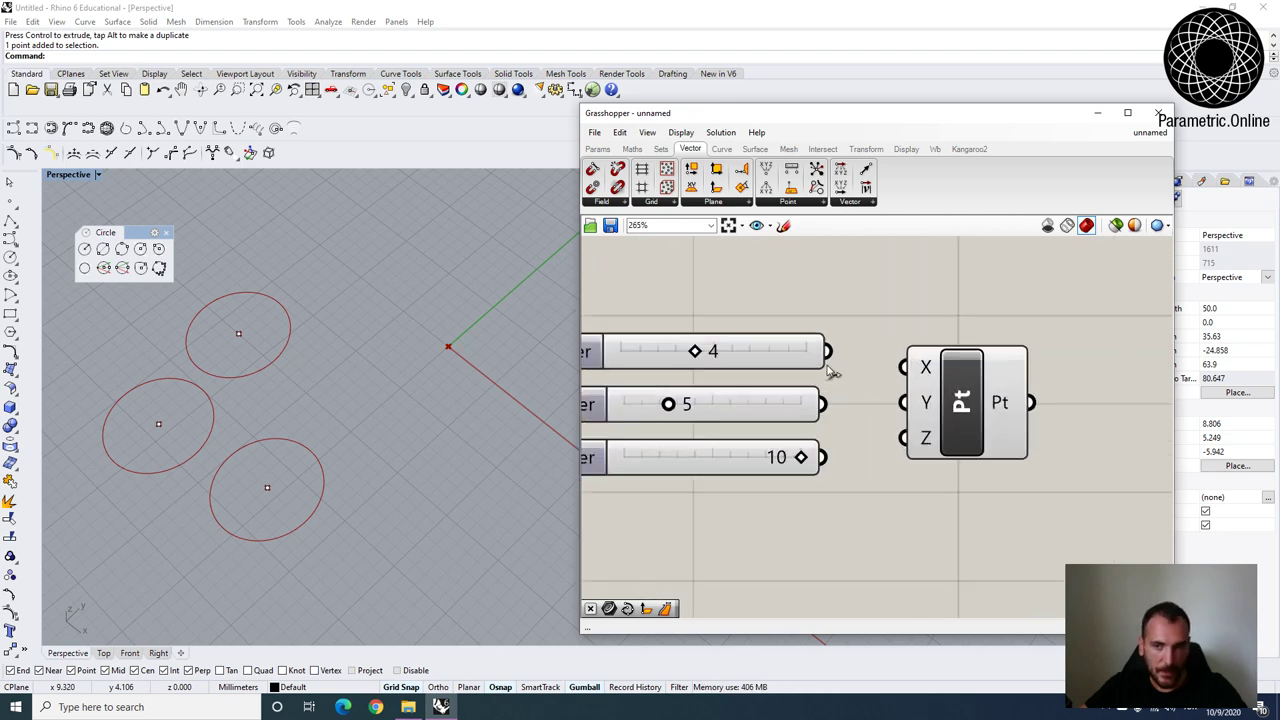
pyautogui.click(1010, 398)
# Connect the three sliders from top to bottom to the X, Y and Z inputs of Construct Point.
pyautogui.scroll(-1, 1002, 395)
pyautogui.moveTo(776, 355); pyautogui.dragTo(806, 374, button='right')
pyautogui.scroll(1, 886, 391)
pyautogui.moveTo(877, 374); pyautogui.dragTo(1025, 380)
pyautogui.moveTo(870, 426); pyautogui.dragTo(870, 480)
pyautogui.scroll(-2, 940, 460)
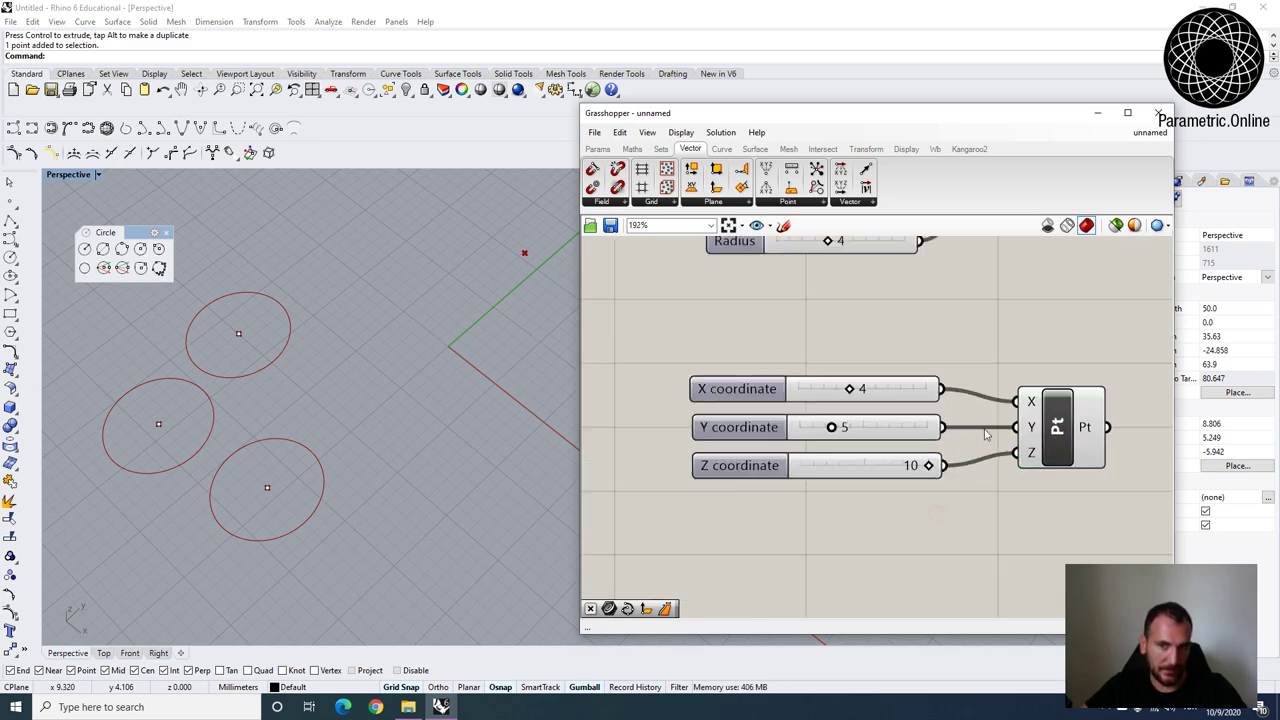
# Disconnect the X coordinate slider from the X input of the Construct Point component.
pyautogui.moveTo(1025, 405); pyautogui.dragTo(972, 406, button='right')
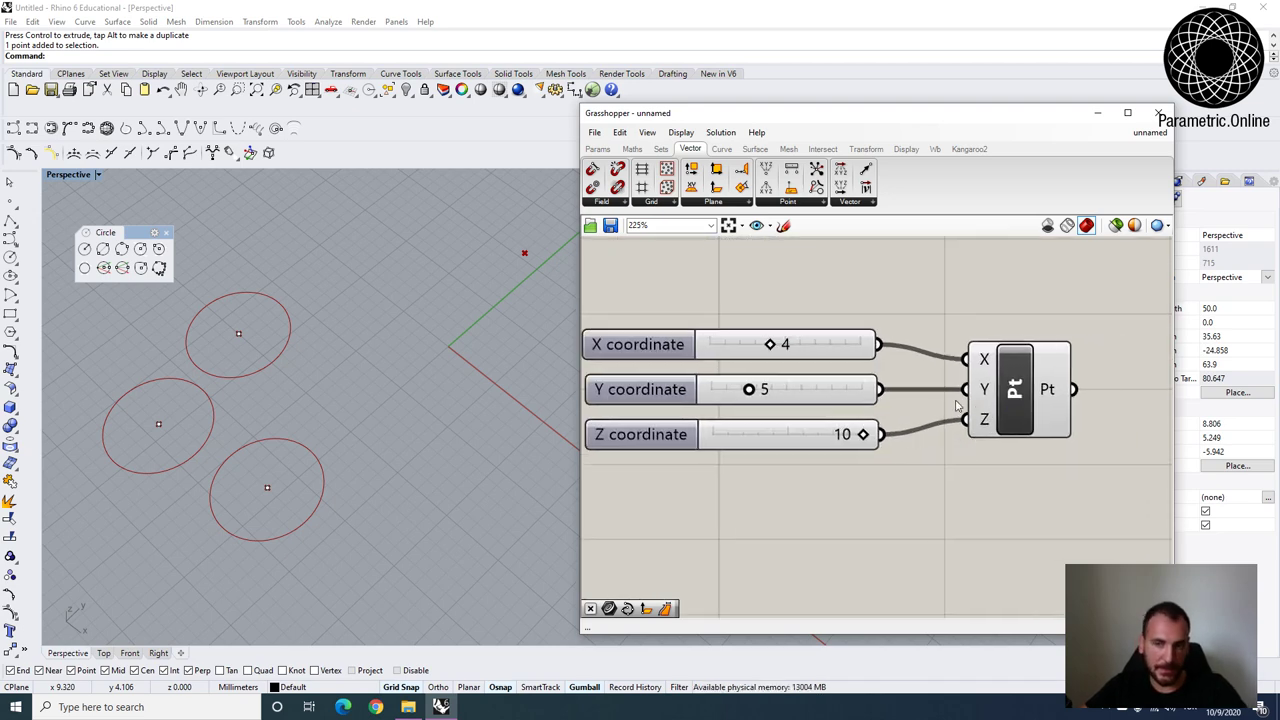
pyautogui.scroll(-1, 813, 385)
pyautogui.scroll(3, 813, 385)
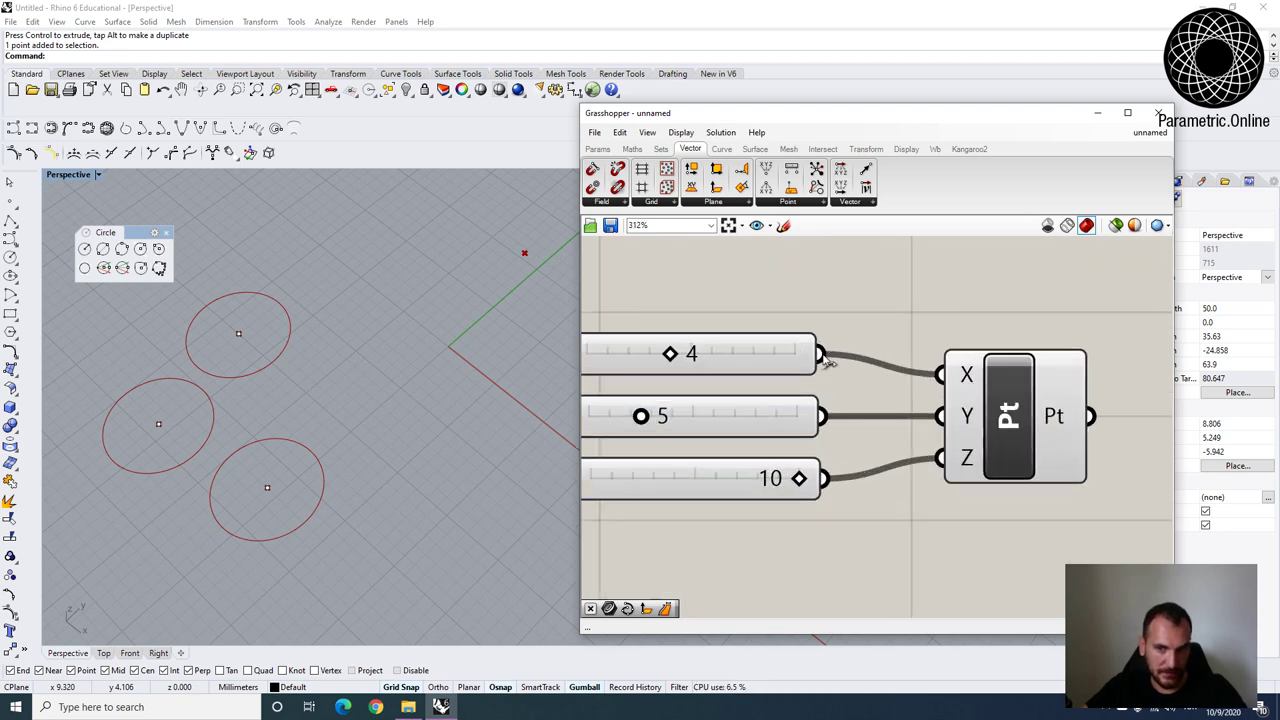
pyautogui.scroll(-2, 933, 372)
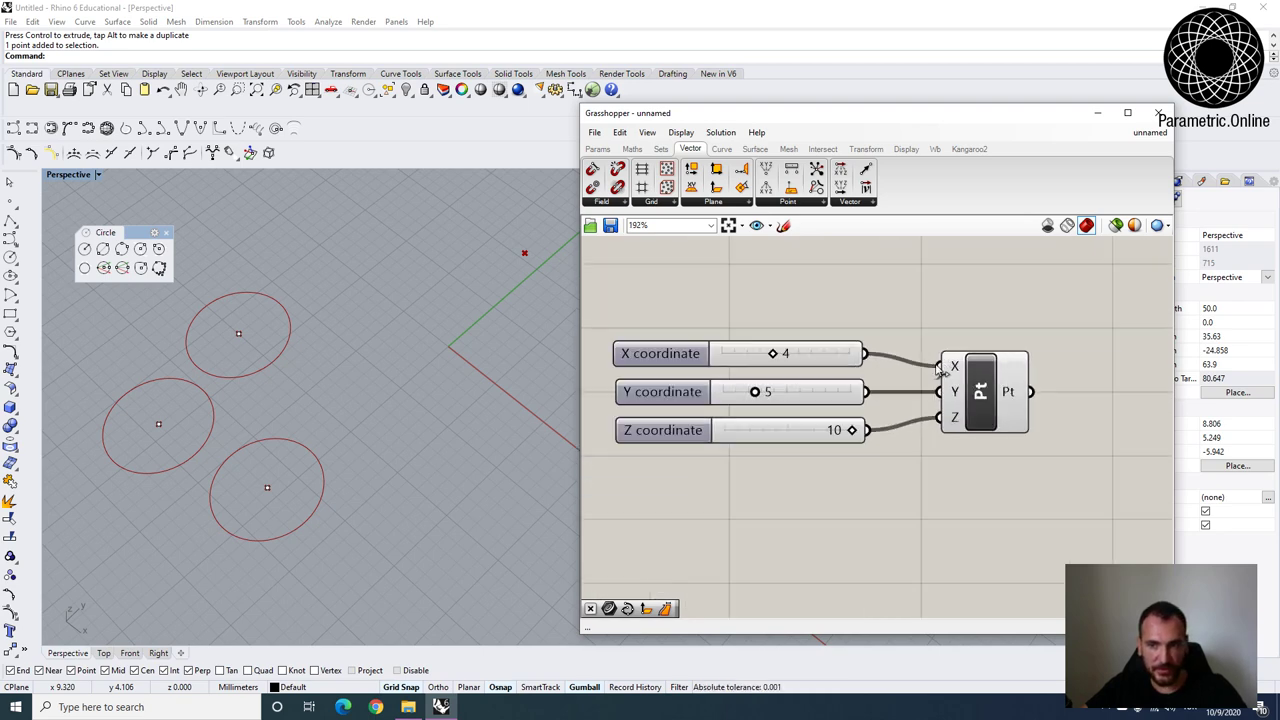
pyautogui.moveTo(870, 354); pyautogui.dragTo(901, 352, button='right')
pyautogui.moveTo(1041, 389); pyautogui.dragTo(1033, 387)
pyautogui.moveTo(978, 422); pyautogui.dragTo(1000, 343, button='right')
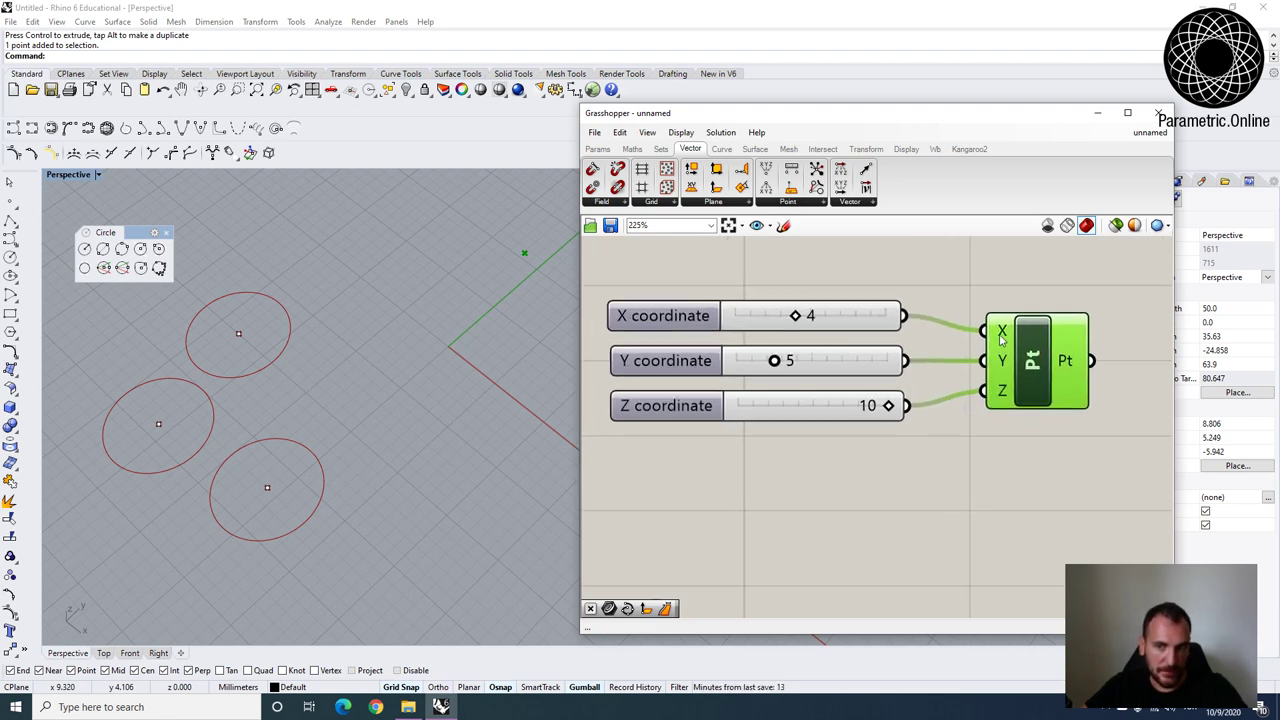
pyautogui.rightClick(1002, 333)
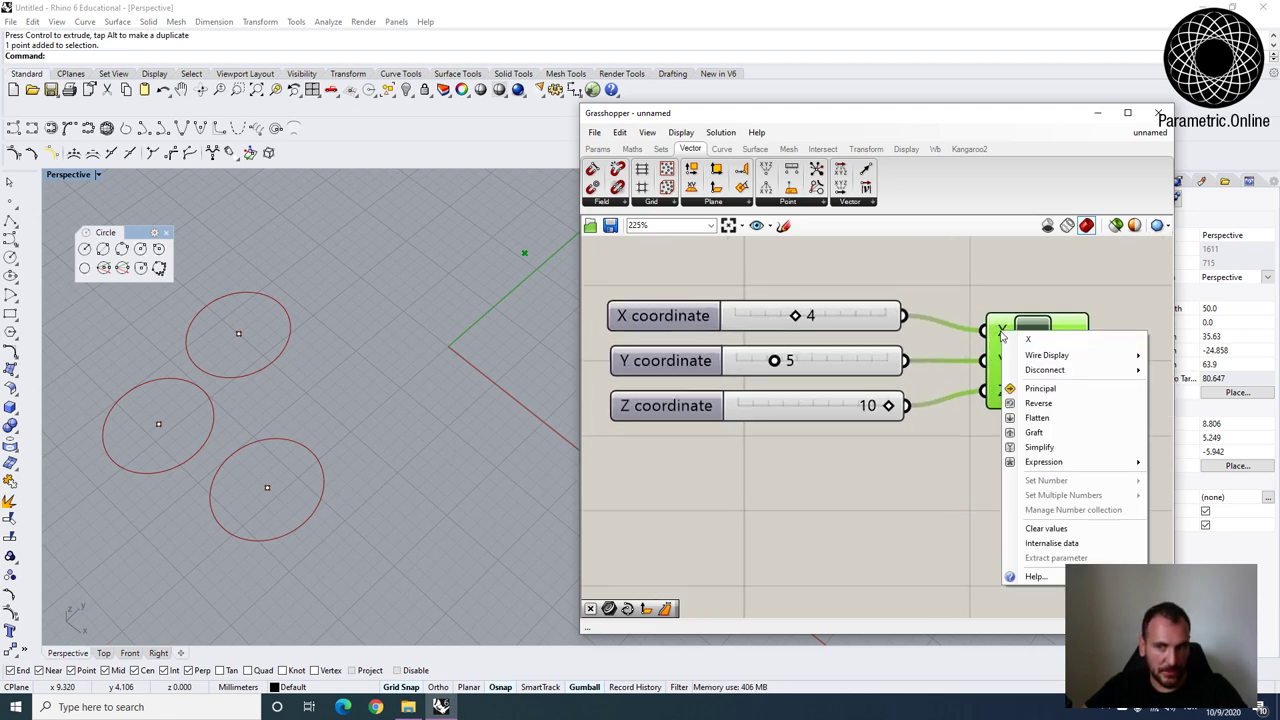
pyautogui.moveTo(1042, 372)
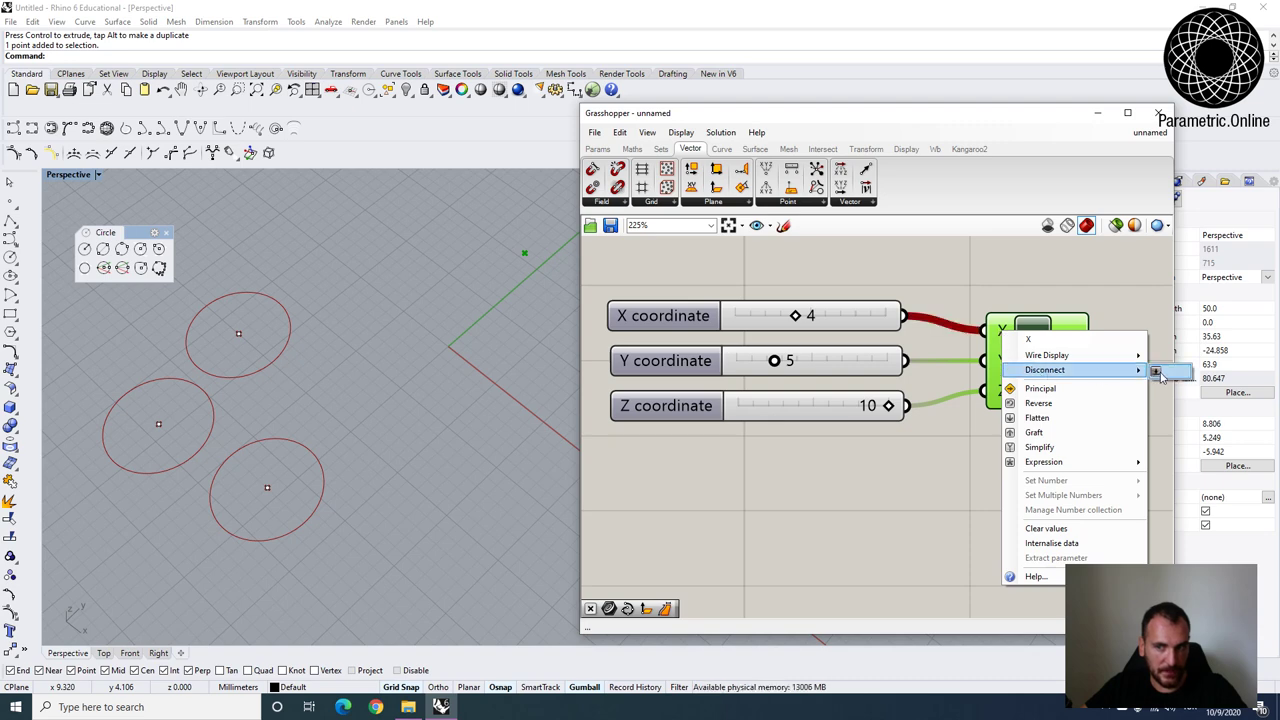
pyautogui.click(1157, 374)
# Move Construct Point farther from the sliders and reconnect the X coordinate slider to its X input.
pyautogui.moveTo(1140, 342); pyautogui.dragTo(1040, 360, button='right')
pyautogui.moveTo(943, 381); pyautogui.dragTo(1027, 365)
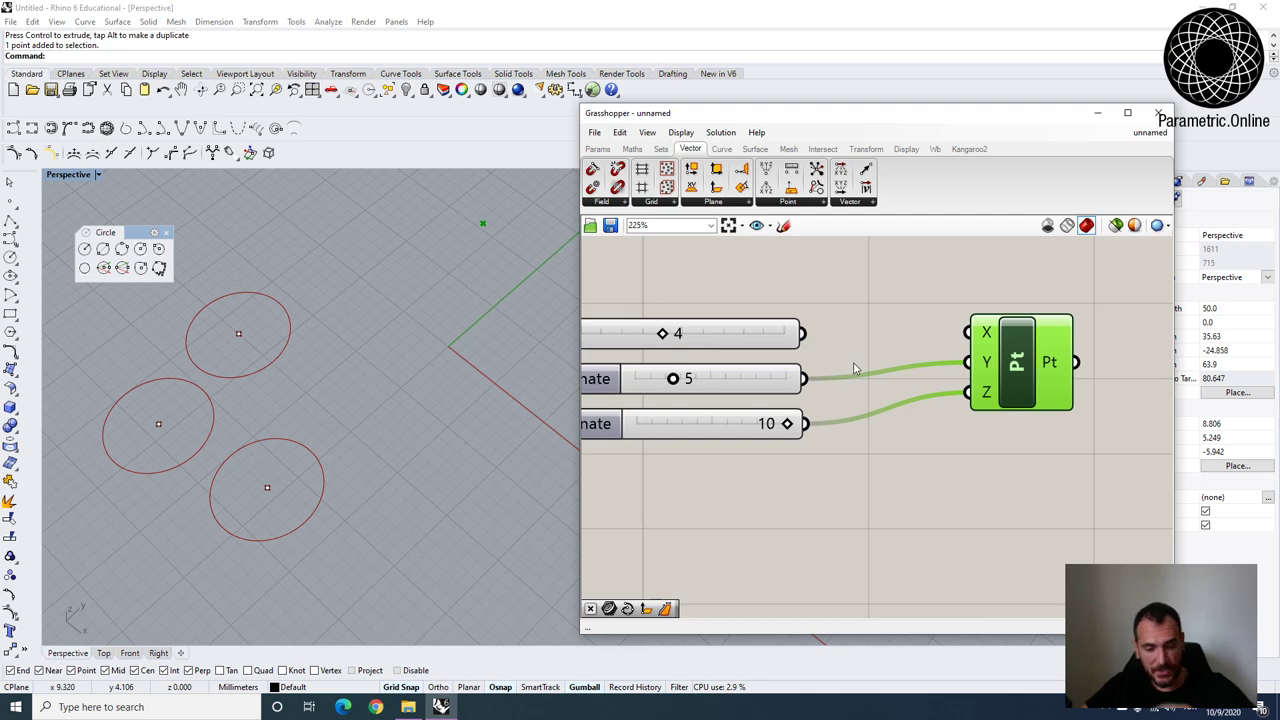
pyautogui.moveTo(804, 334); pyautogui.dragTo(984, 331)
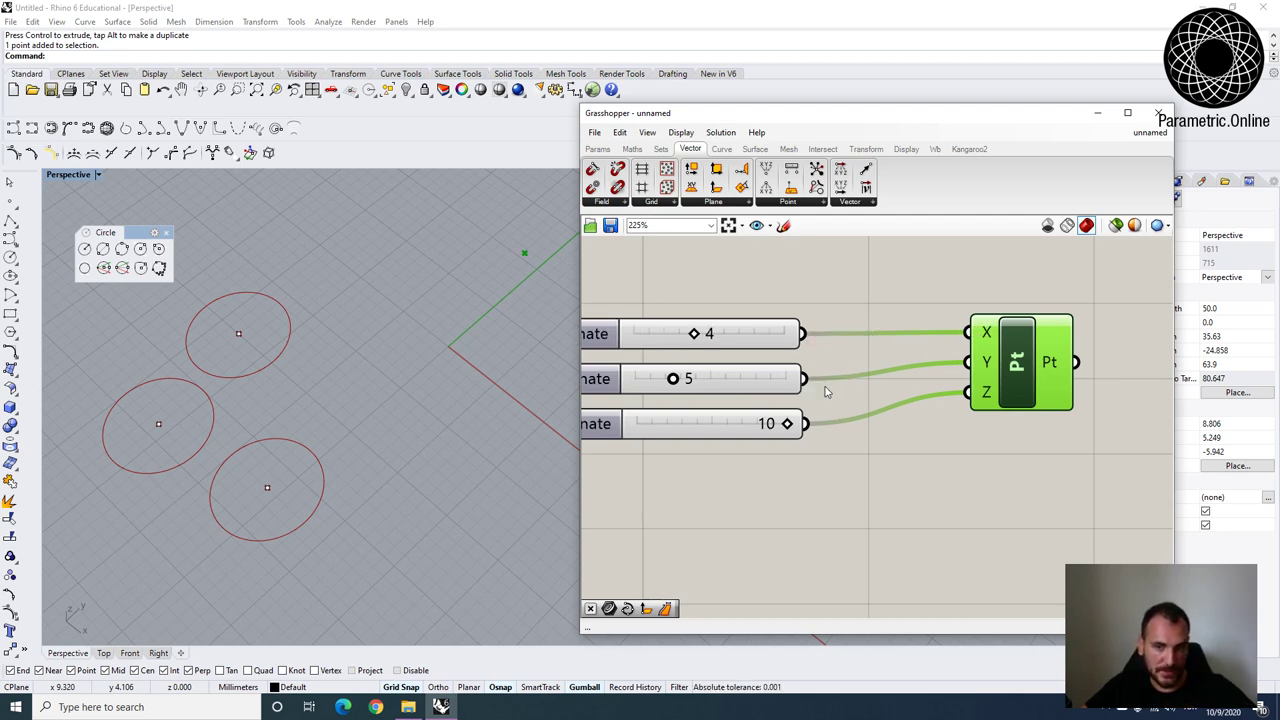
# Add the Y coordinate slider as a second source of Construct Point's X input, and shift the component closer to the sliders.
pyautogui.keyDown('shift'); pyautogui.moveTo(805, 378); pyautogui.dragTo(968, 336); pyautogui.keyUp('shift')
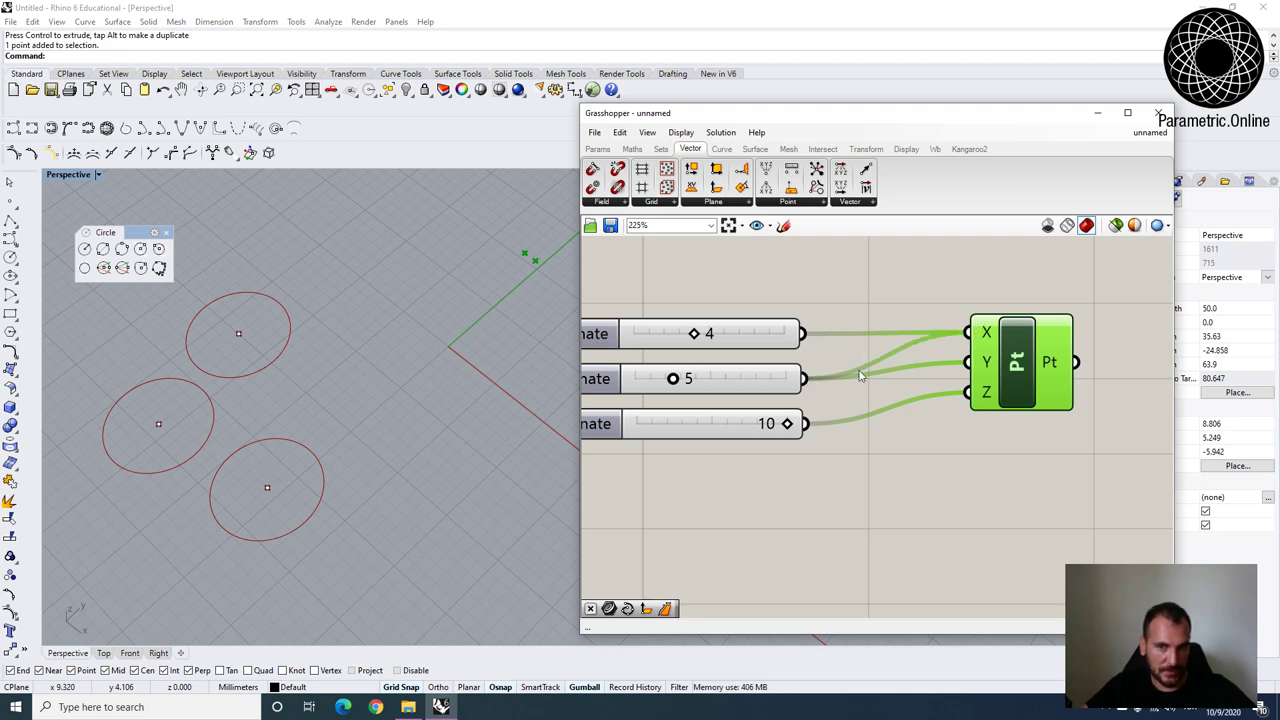
pyautogui.scroll(5, 306, 423)
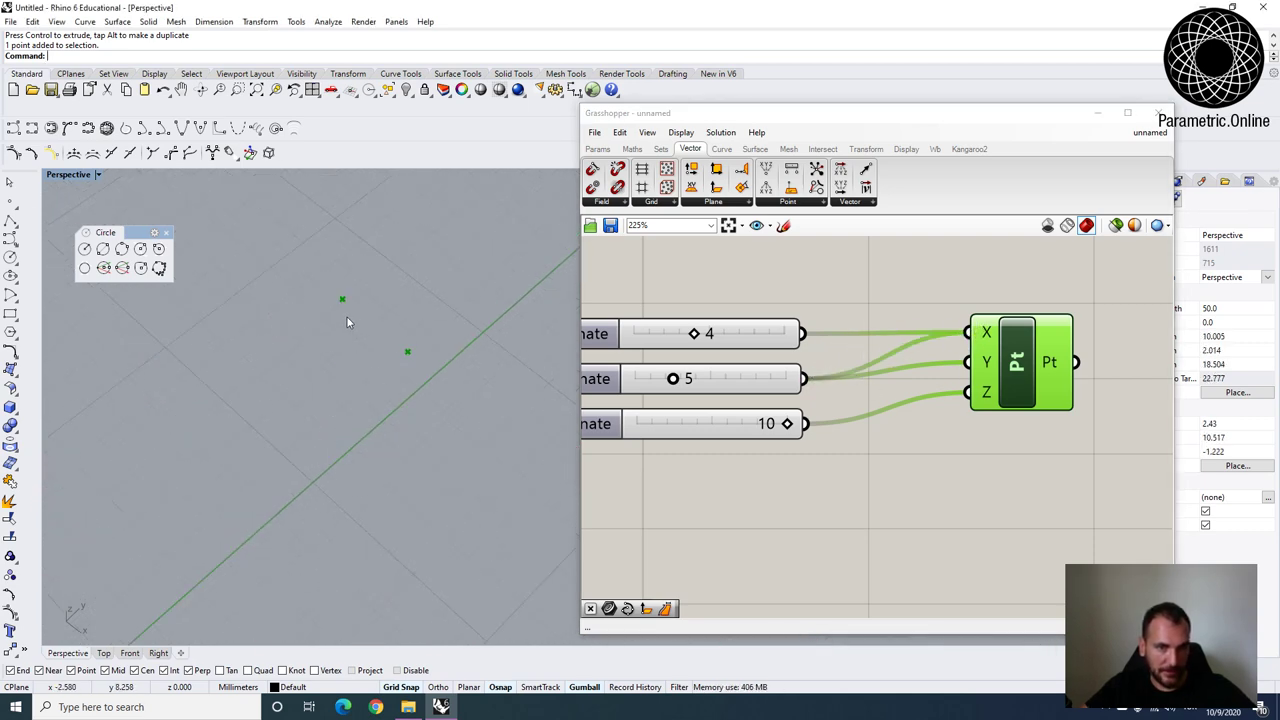
pyautogui.moveTo(986, 333)
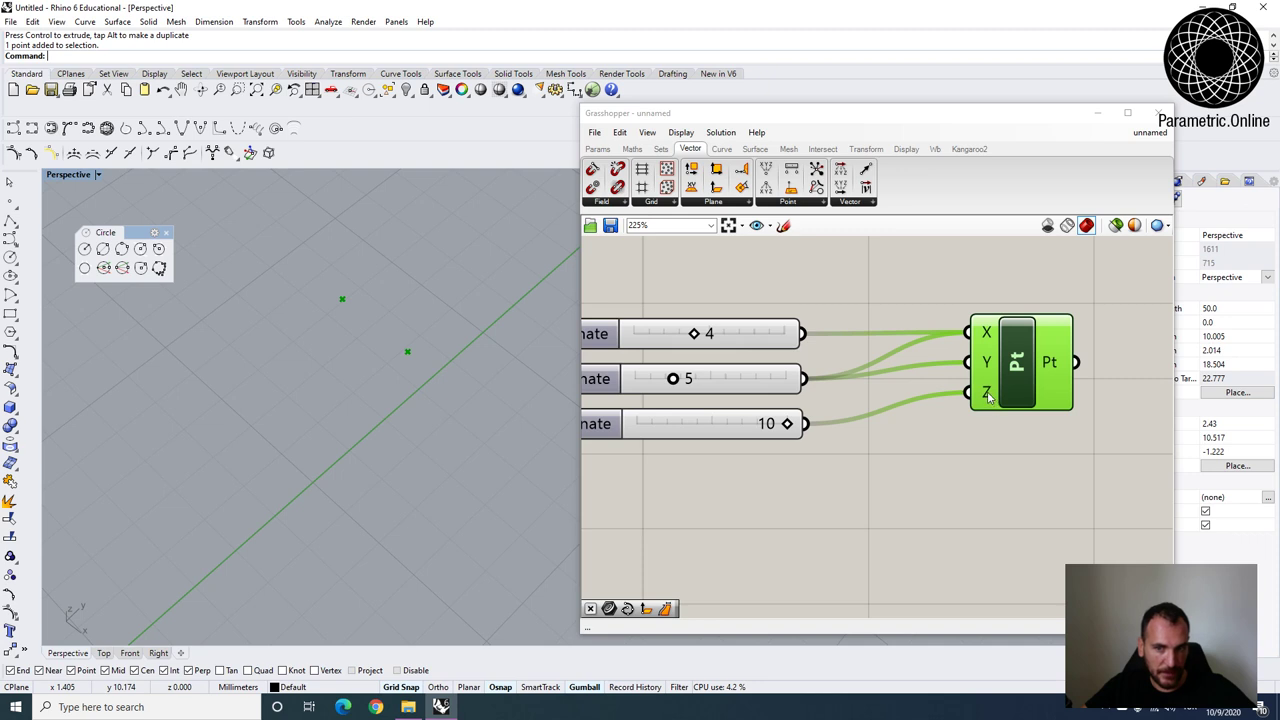
pyautogui.moveTo(988, 396)
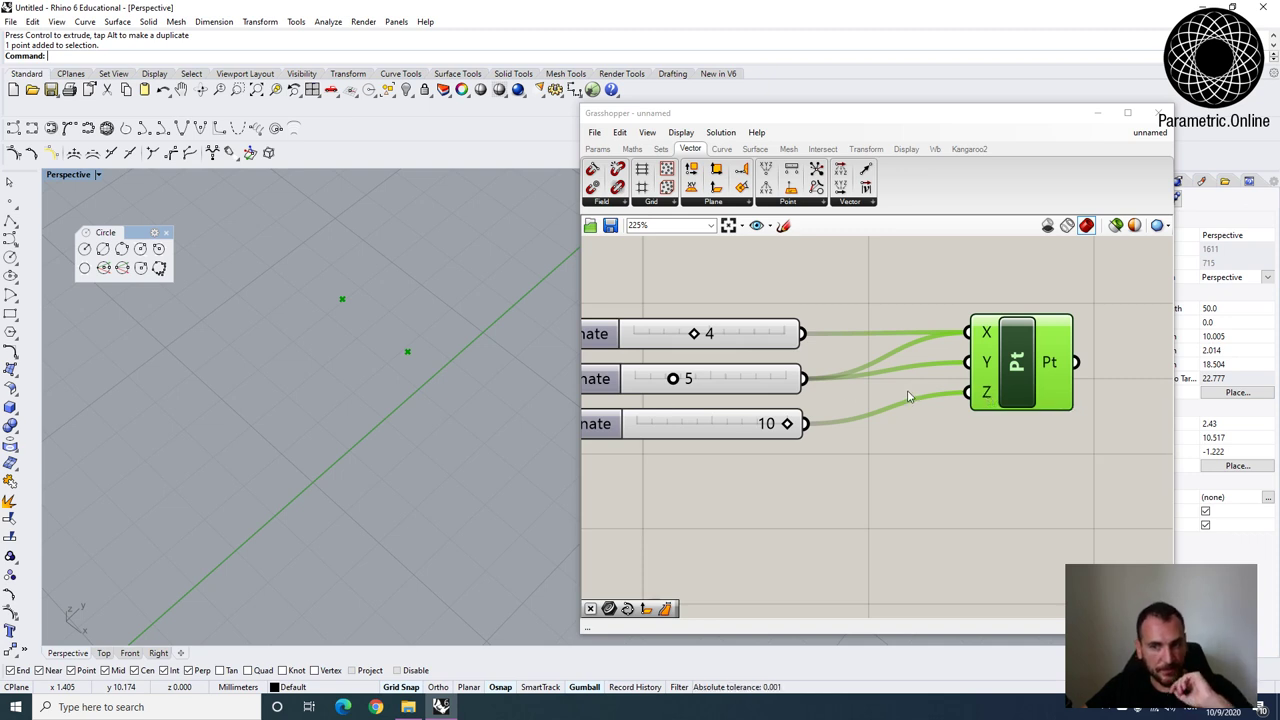
pyautogui.moveTo(992, 340); pyautogui.dragTo(958, 357)
pyautogui.moveTo(446, 328); pyautogui.dragTo(422, 277, button='right')
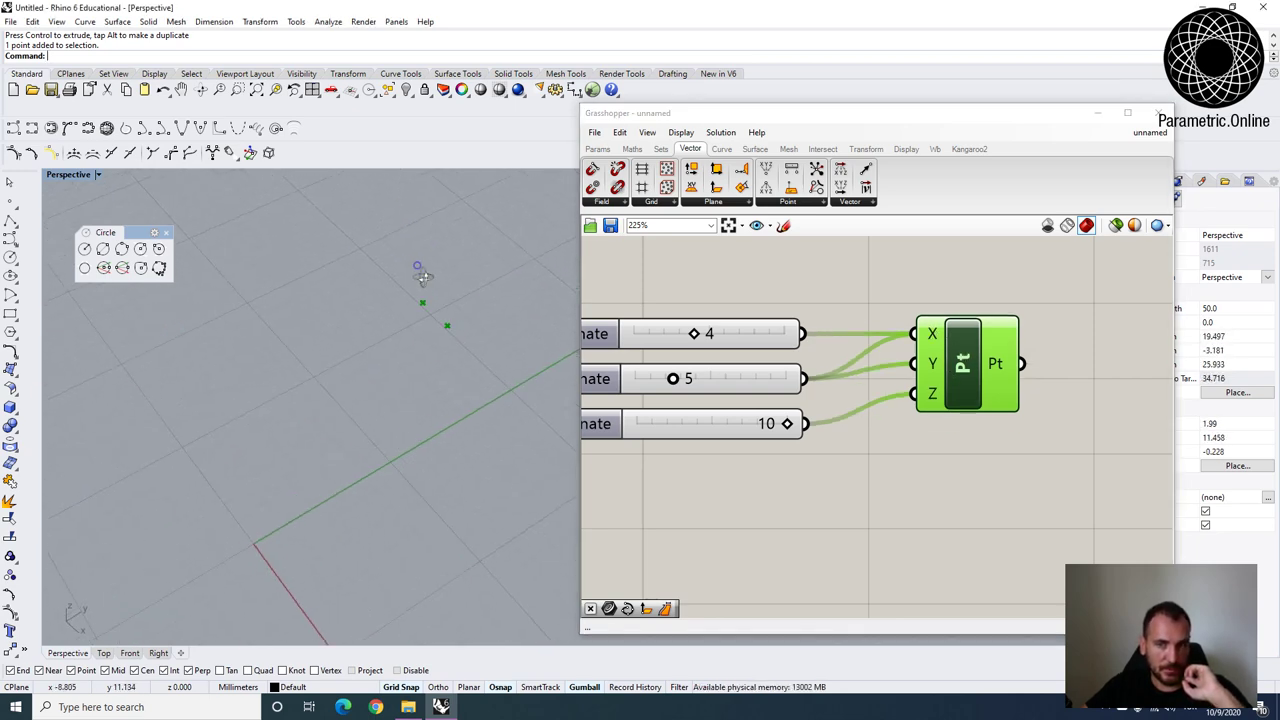
# Set the X, Y and Z coordinate sliders to 0.
pyautogui.click(877, 303)
pyautogui.moveTo(673, 343); pyautogui.dragTo(751, 364, button='right')
pyautogui.moveTo(771, 357); pyautogui.dragTo(660, 402)
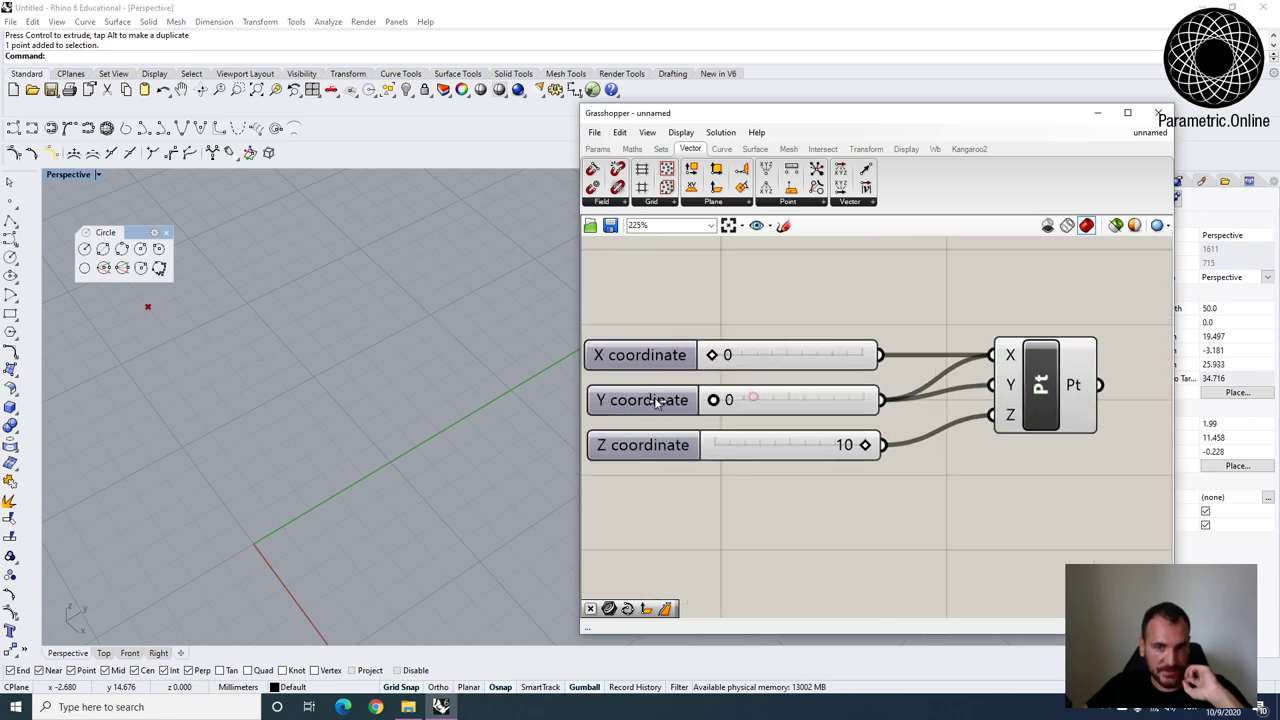
pyautogui.moveTo(867, 450); pyautogui.dragTo(671, 451)
pyautogui.scroll(-8, 492, 466)
pyautogui.moveTo(374, 515); pyautogui.dragTo(388, 503, button='right')
pyautogui.scroll(2, 440, 482)
pyautogui.scroll(-2, 913, 453)
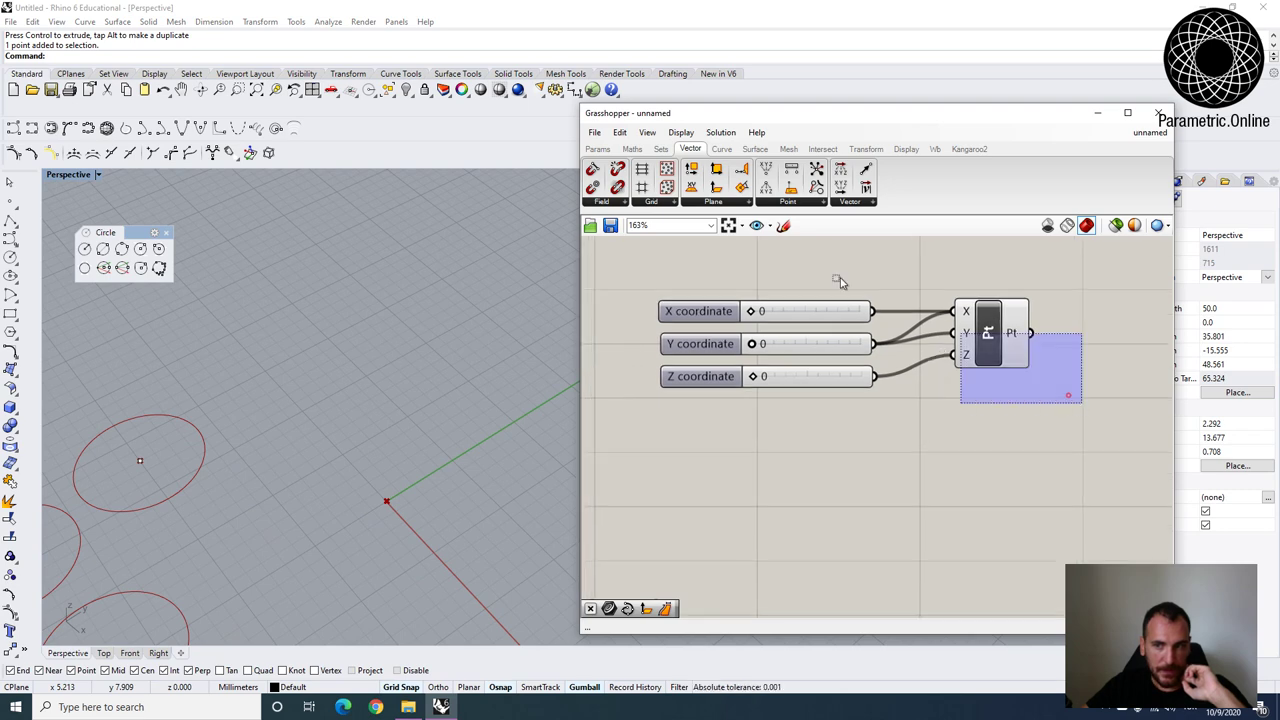
# Duplicate the three sliders with their Construct Point component and place the copy below the originals.
pyautogui.moveTo(1074, 394); pyautogui.dragTo(800, 280)
pyautogui.hotkey('ctrl', 'c')
pyautogui.hotkey('ctrl', 'v')
pyautogui.moveTo(985, 348); pyautogui.dragTo(970, 485)
# Set the copied sliders to X 3, Y 6 and Z 3.
pyautogui.click(942, 430)
pyautogui.moveTo(757, 468); pyautogui.dragTo(785, 530)
pyautogui.click(752, 527)
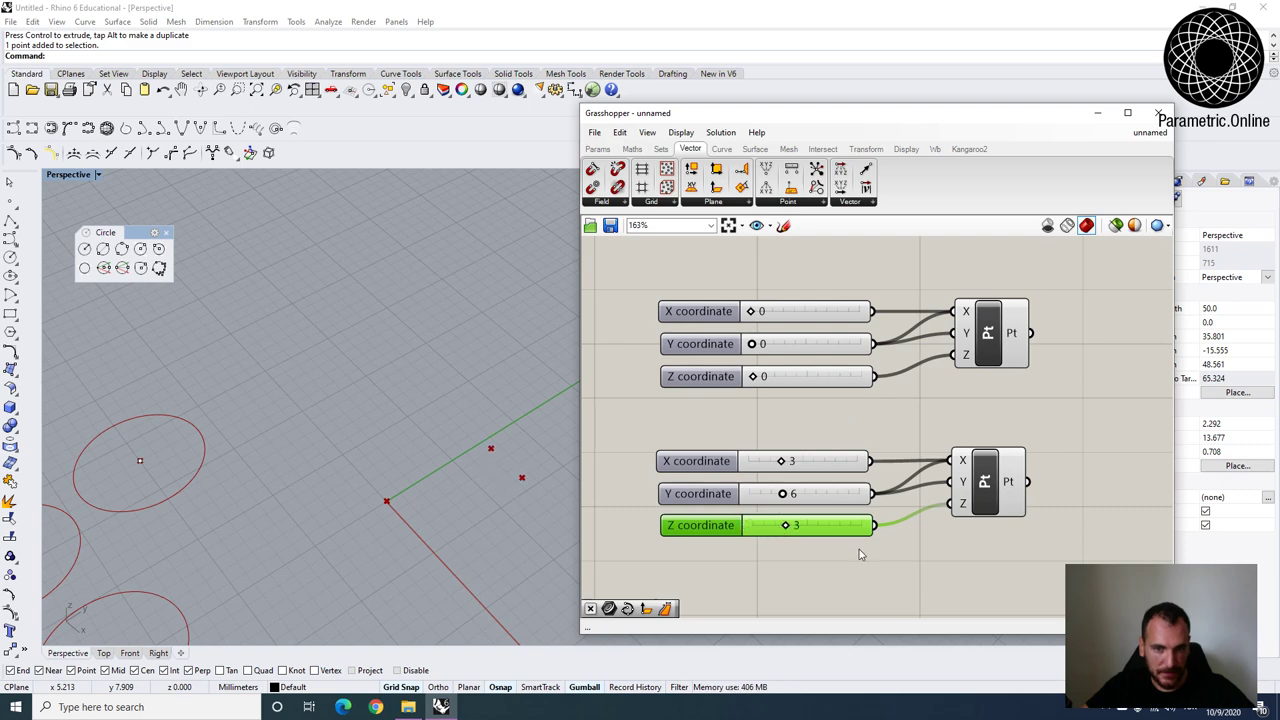
# Disconnect the Y coordinate slider from the lower Construct Point's X input, keeping only the X slider connected there.
pyautogui.scroll(3, 945, 443)
pyautogui.rightClick(945, 443)
pyautogui.moveTo(985, 471)
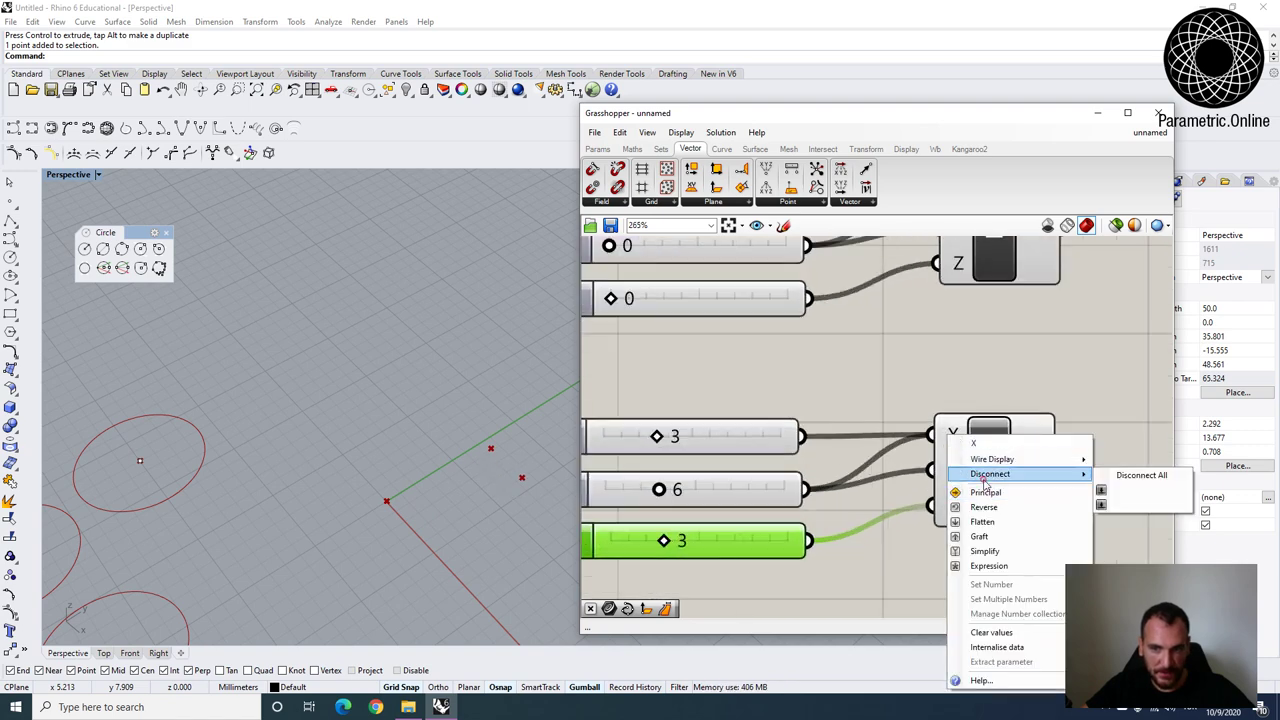
pyautogui.click(1128, 503)
pyautogui.click(934, 397)
pyautogui.scroll(-4, 932, 397)
pyautogui.moveTo(938, 397); pyautogui.dragTo(907, 369, button='right')
pyautogui.moveTo(926, 403); pyautogui.dragTo(926, 415)
# Add a two-point Line component to the canvas, beside the two Construct Point components.
pyautogui.moveTo(986, 374); pyautogui.dragTo(932, 384, button='right')
pyautogui.click(981, 376)
pyautogui.doubleClick(981, 378)
pyautogui.write('line')
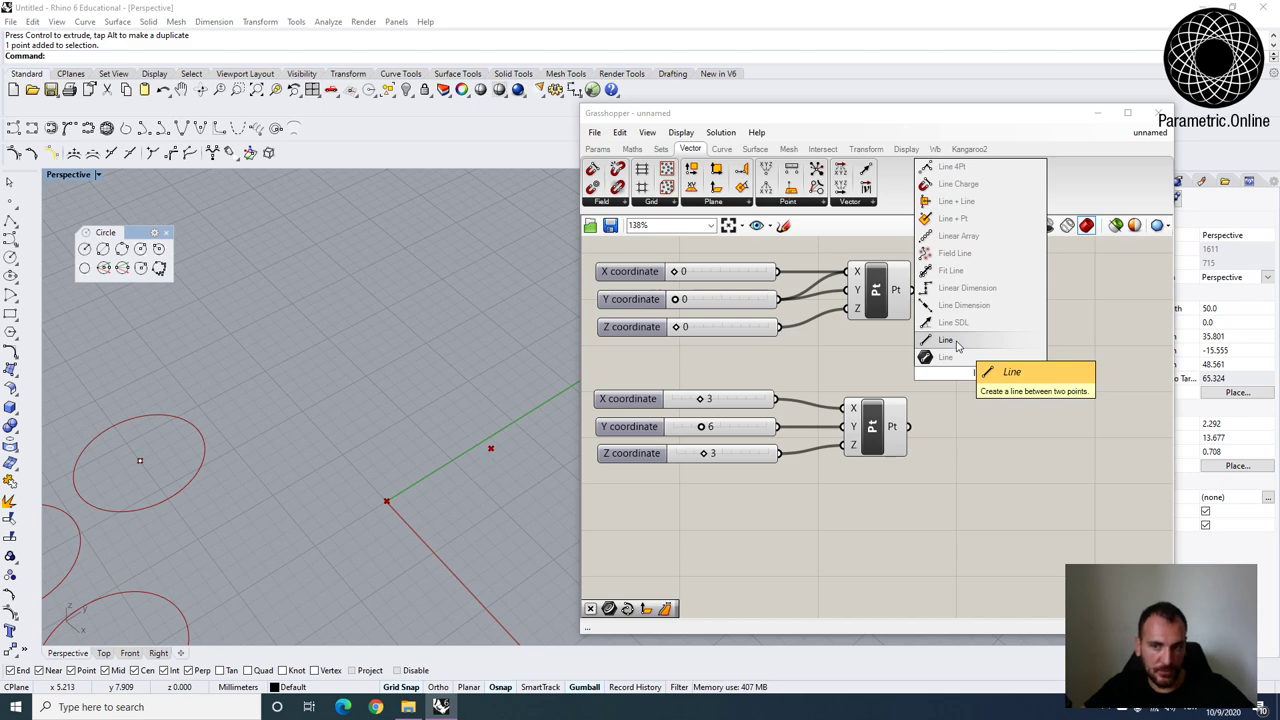
pyautogui.click(732, 153)
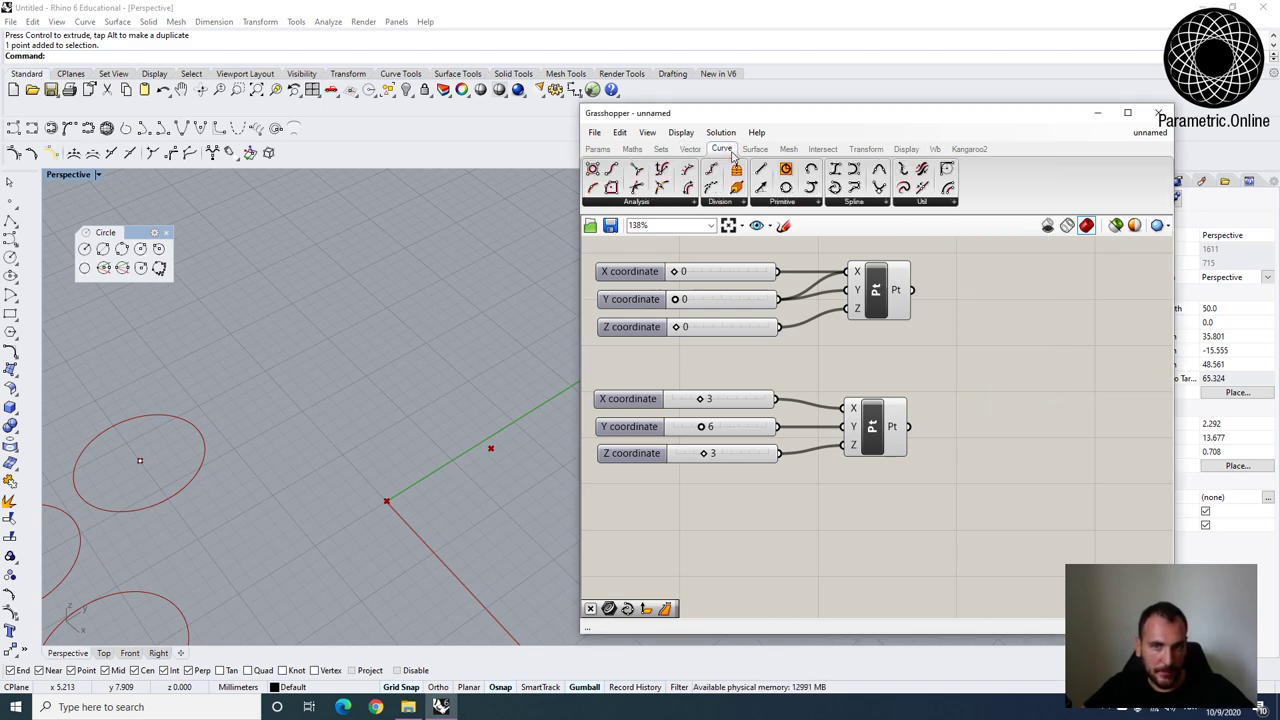
pyautogui.click(815, 204)
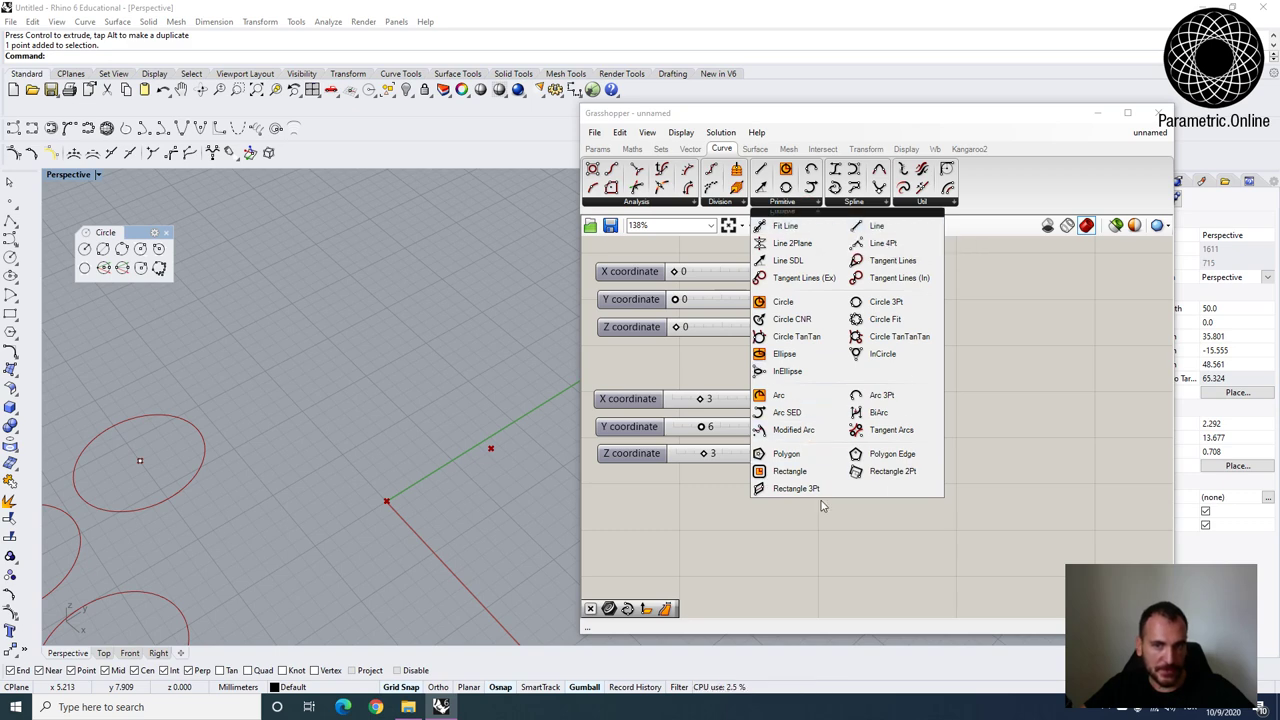
pyautogui.click(877, 228)
pyautogui.click(994, 360)
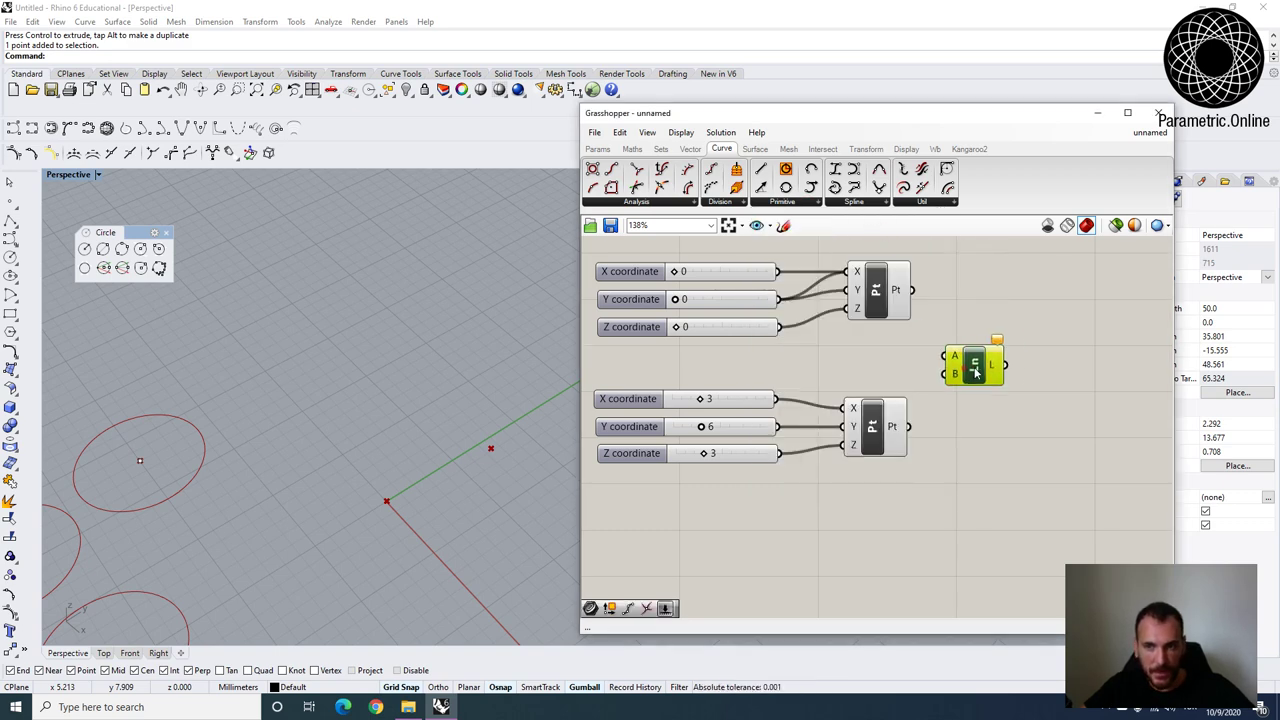
# Connect the upper Construct Point to the Line's A input and the lower one to its B input.
pyautogui.moveTo(911, 290); pyautogui.dragTo(975, 352)
pyautogui.moveTo(940, 418); pyautogui.dragTo(910, 426)
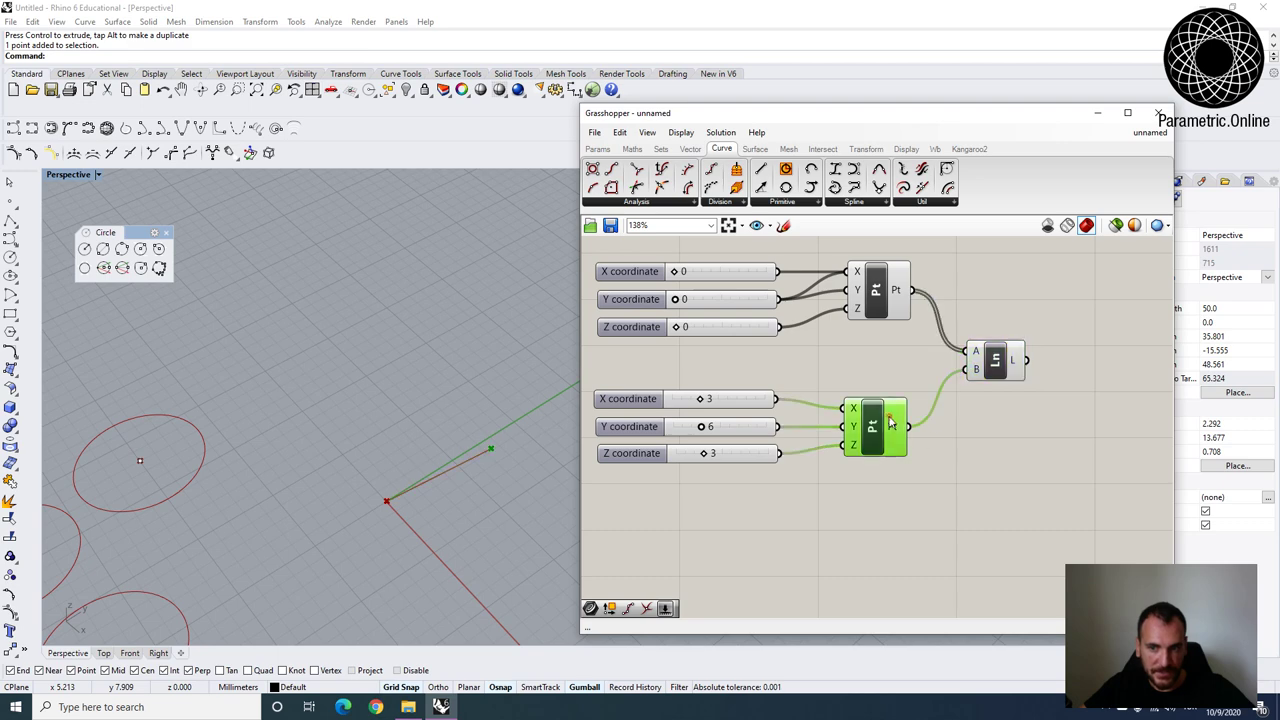
pyautogui.moveTo(509, 491); pyautogui.dragTo(433, 380, button='right')
pyautogui.click(867, 388)
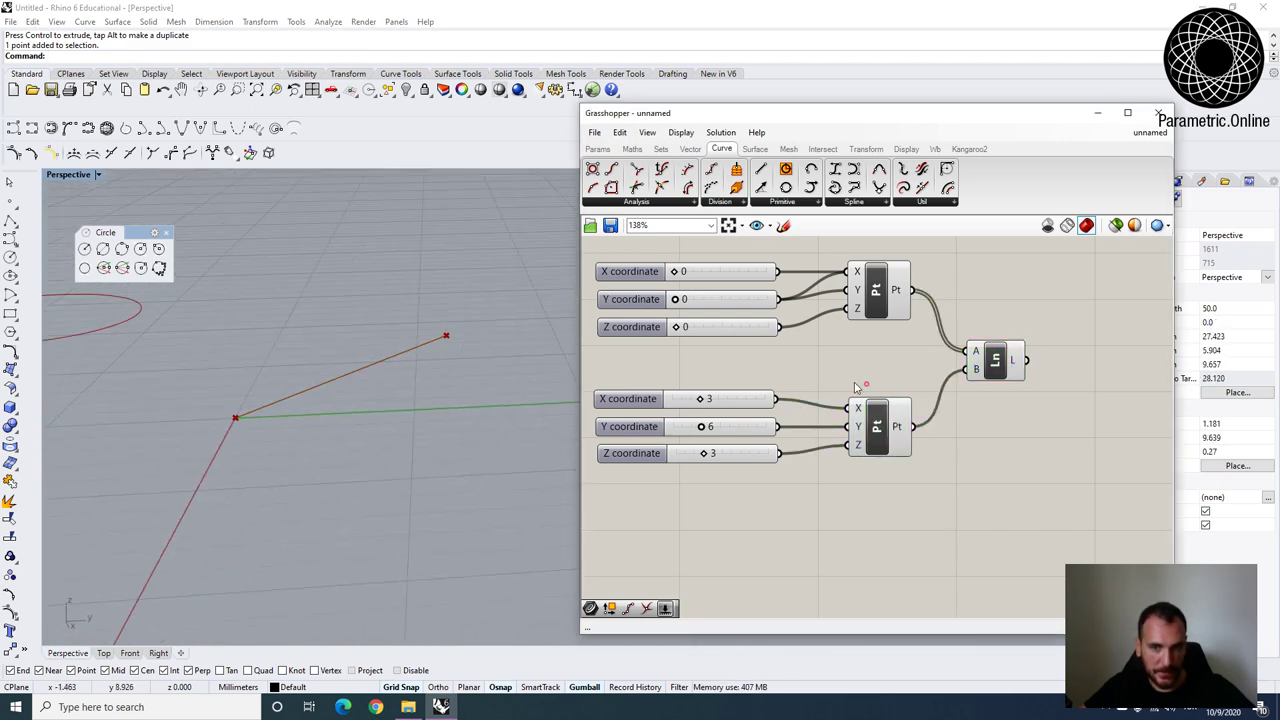
# Set both the Y and Z coordinate sliders of the lower point to 5 and examine the line in perspective.
pyautogui.moveTo(705, 400); pyautogui.dragTo(722, 456)
pyautogui.scroll(-6, 447, 372)
pyautogui.moveTo(447, 378); pyautogui.dragTo(522, 365, button='right')
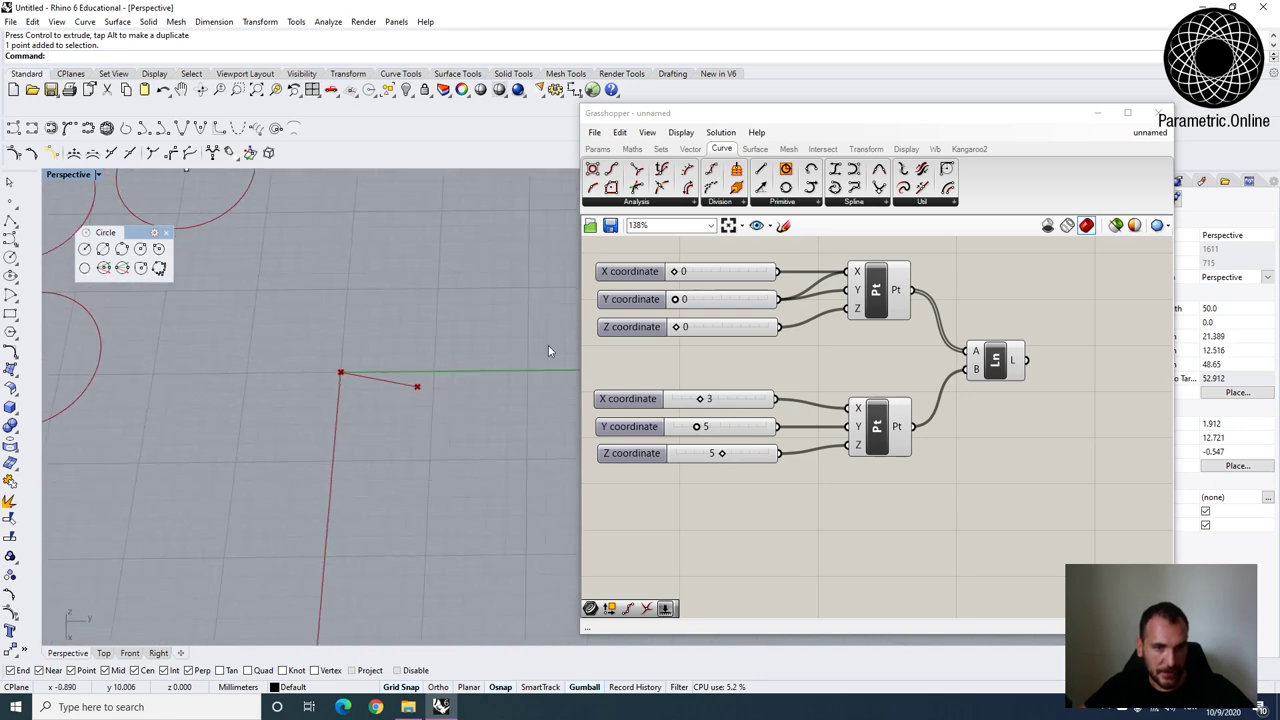
pyautogui.moveTo(462, 415); pyautogui.dragTo(536, 413, button='right')
pyautogui.scroll(-1, 864, 381)
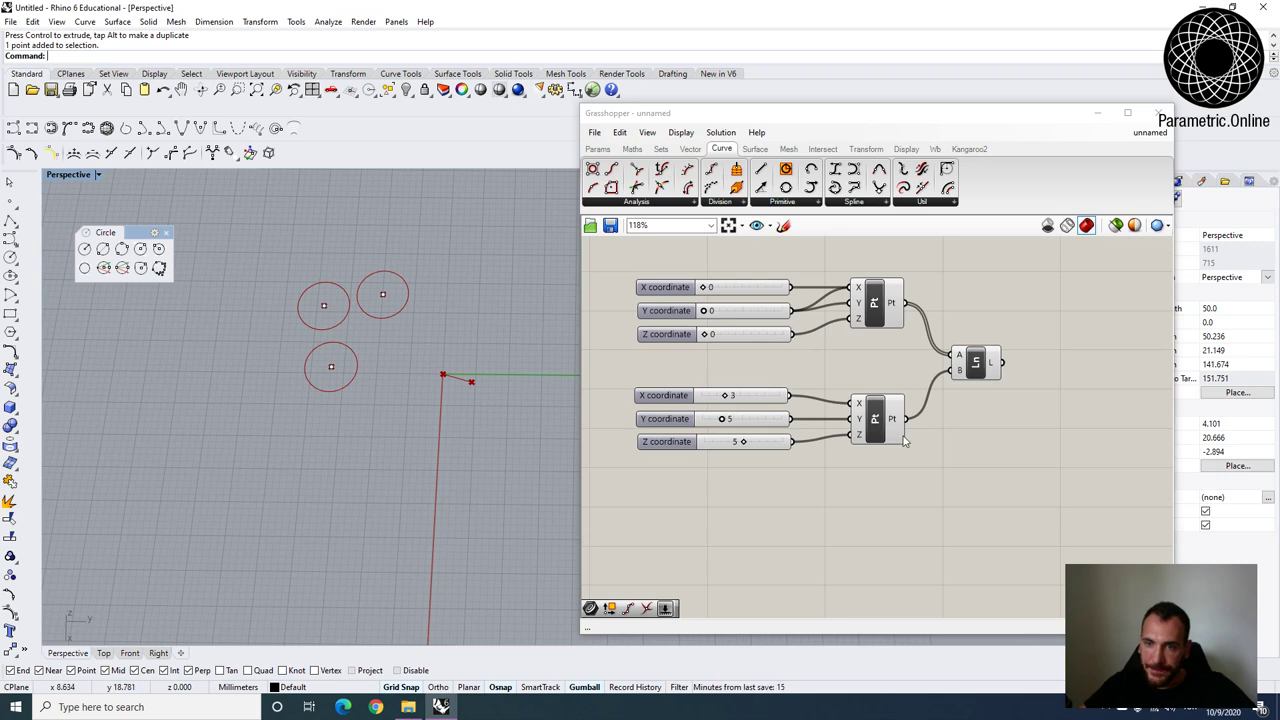
pyautogui.moveTo(461, 474); pyautogui.dragTo(485, 372, button='right')
pyautogui.scroll(6, 494, 413)
# Bake the Line component's output into the Rhino document.
pyautogui.rightClick(977, 365)
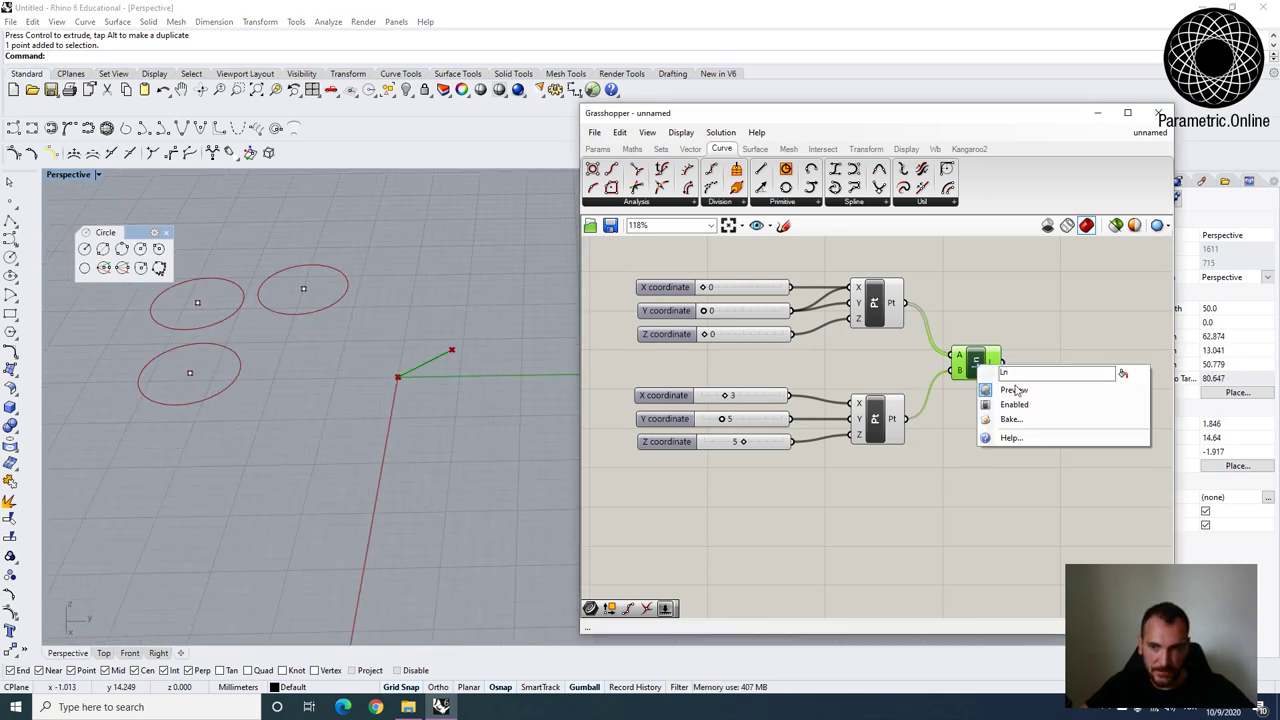
pyautogui.click(1030, 421)
pyautogui.click(1042, 545)
# Select the baked line in the Rhino viewport and move it away from the Grasshopper line.
pyautogui.click(434, 356)
pyautogui.click(471, 416)
pyautogui.click(431, 354)
pyautogui.click(474, 395)
pyautogui.moveTo(474, 395); pyautogui.dragTo(462, 439, button='right')
pyautogui.moveTo(415, 428); pyautogui.dragTo(402, 488)
# Place a duplicate of the baked line on the opposite side of the Grasshopper line.
pyautogui.click(428, 392)
pyautogui.click(431, 388)
pyautogui.moveTo(418, 423); pyautogui.dragTo(431, 360)
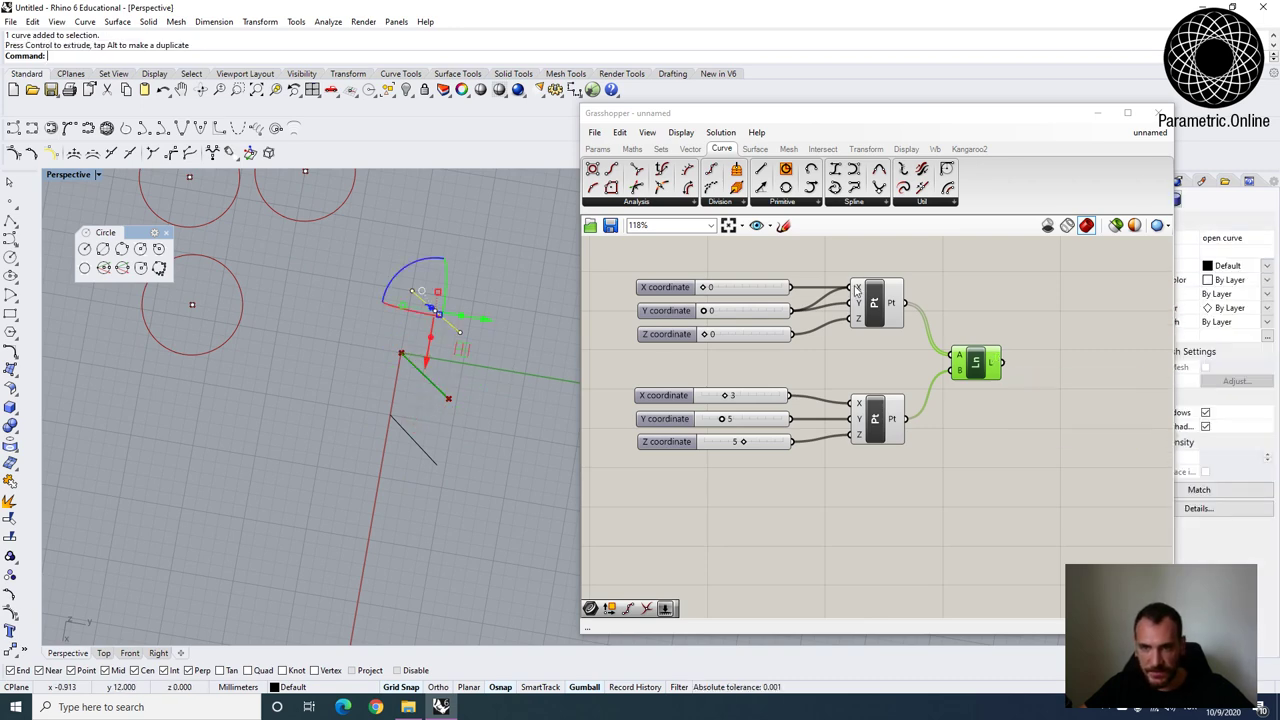
# Disconnect the Y coordinate slider from the upper Construct Point's X input.
pyautogui.scroll(4, 858, 290)
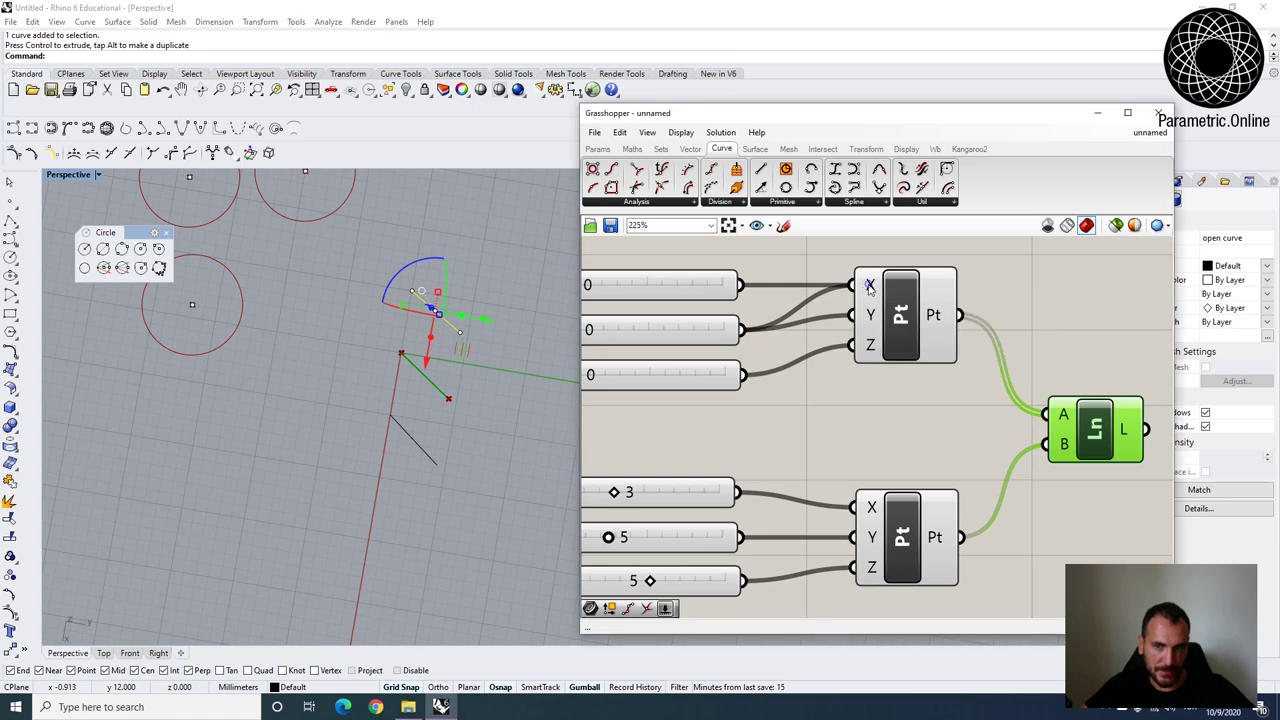
pyautogui.rightClick(866, 286)
pyautogui.moveTo(930, 324)
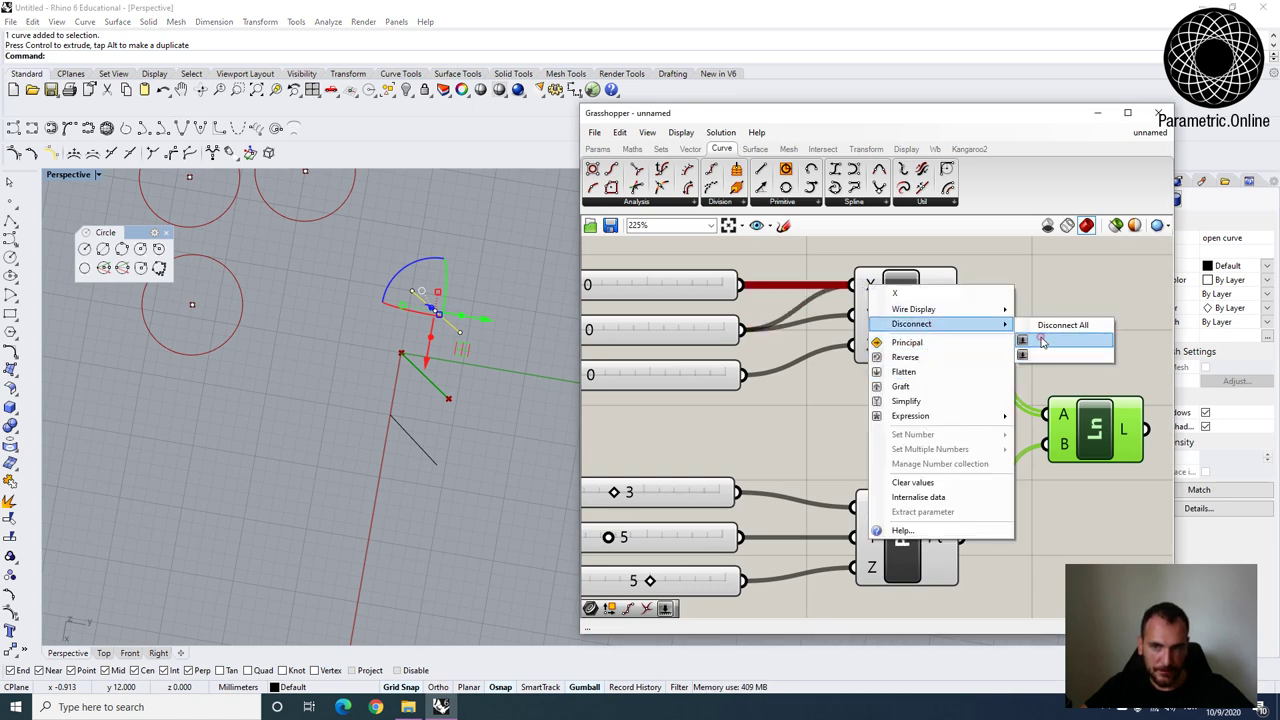
pyautogui.click(1042, 341)
# Delete the duplicated baked line in the Rhino viewport and select the remaining baked line.
pyautogui.moveTo(463, 341); pyautogui.dragTo(486, 328, button='right')
pyautogui.click(414, 320)
pyautogui.press('Delete')
pyautogui.moveTo(378, 342); pyautogui.dragTo(437, 351, button='right')
pyautogui.click(397, 418)
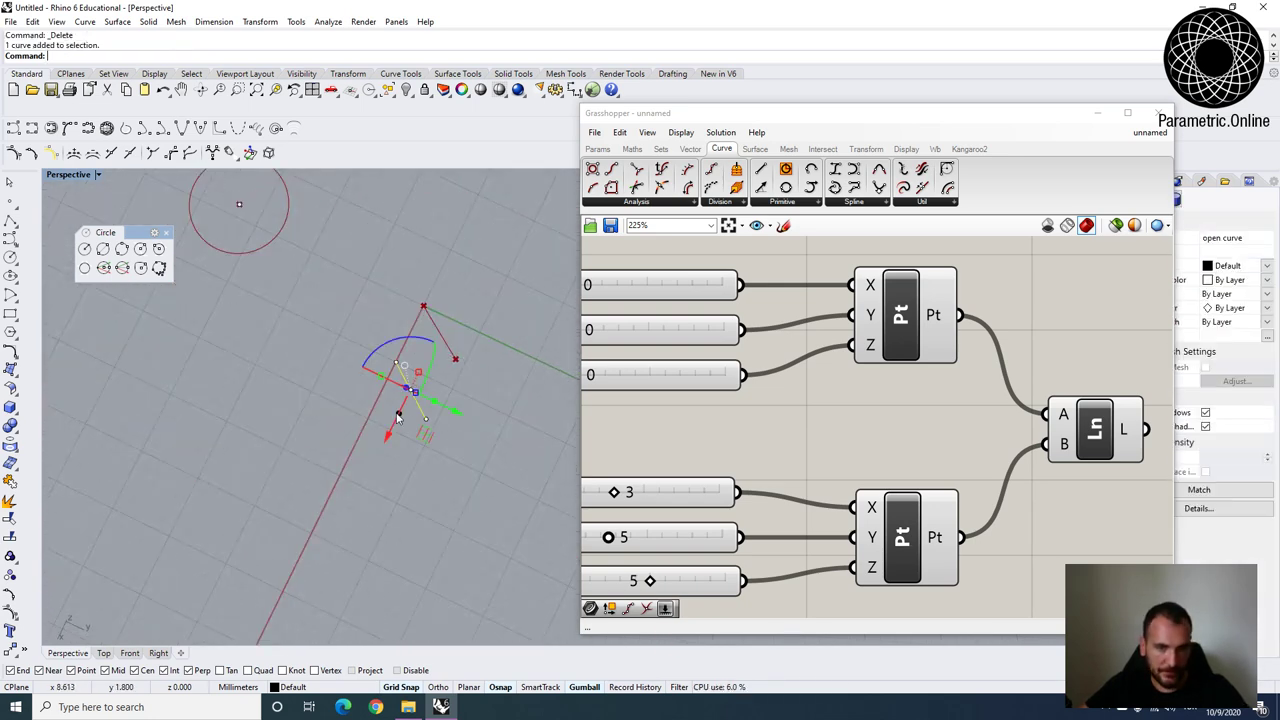
# Delete the remaining baked line from the Rhino viewport.
pyautogui.press('Delete')
pyautogui.scroll(-5, 965, 405)
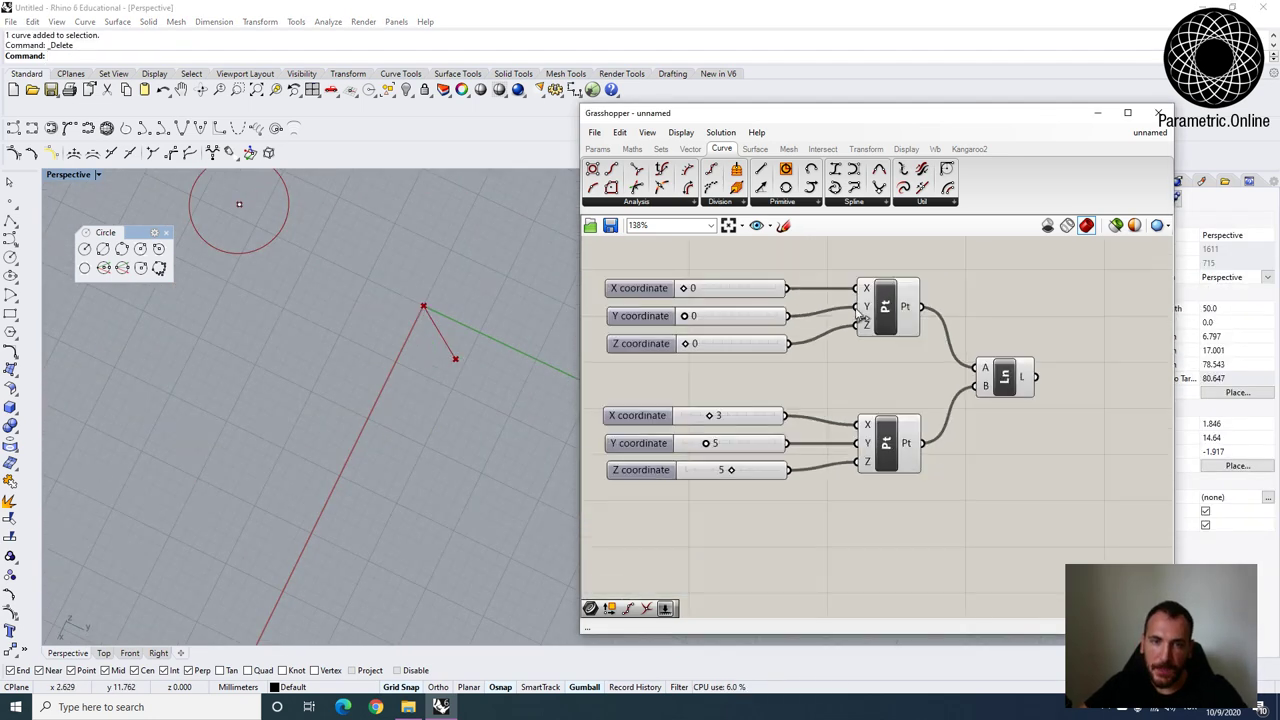
pyautogui.moveTo(408, 402); pyautogui.dragTo(429, 362, button='right')
pyautogui.scroll(-6, 385, 365)
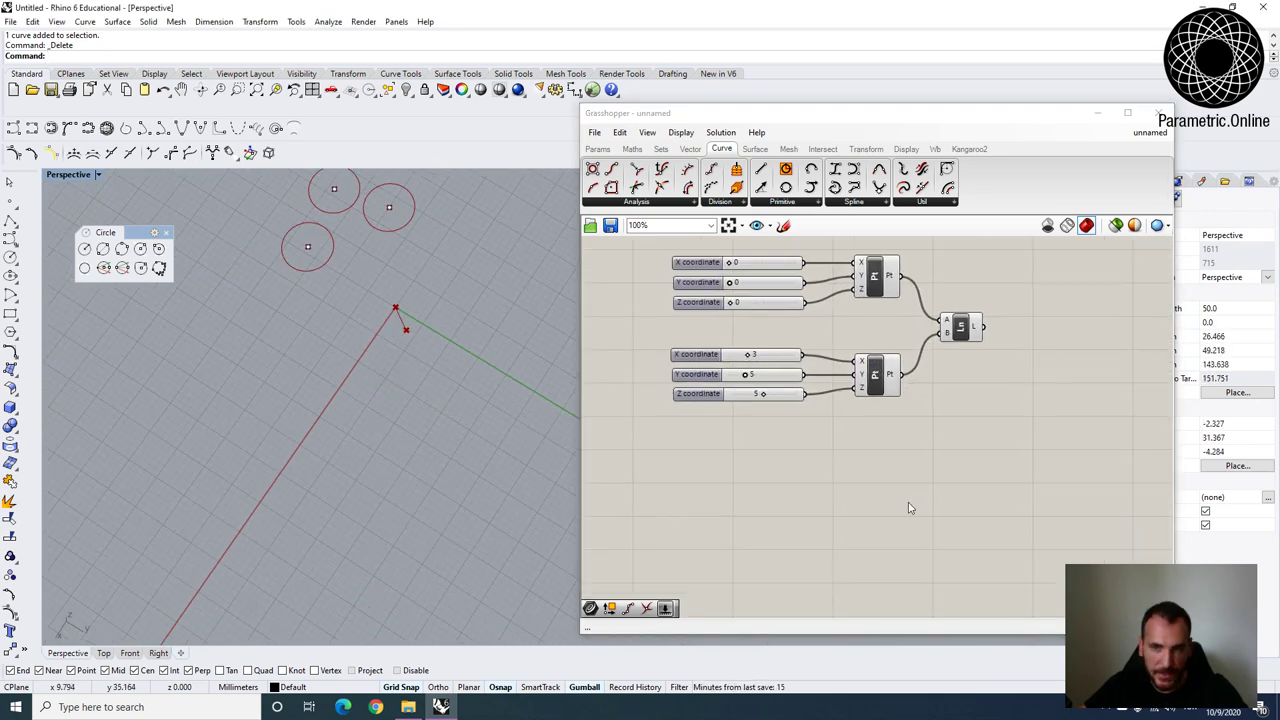
# Examine the circle and line definitions on the canvas alongside their preview geometry in the Rhino viewport.
pyautogui.moveTo(932, 484); pyautogui.dragTo(919, 571, button='right')
pyautogui.scroll(-3, 927, 436)
pyautogui.scroll(3, 905, 383)
pyautogui.moveTo(928, 360); pyautogui.dragTo(883, 393, button='right')
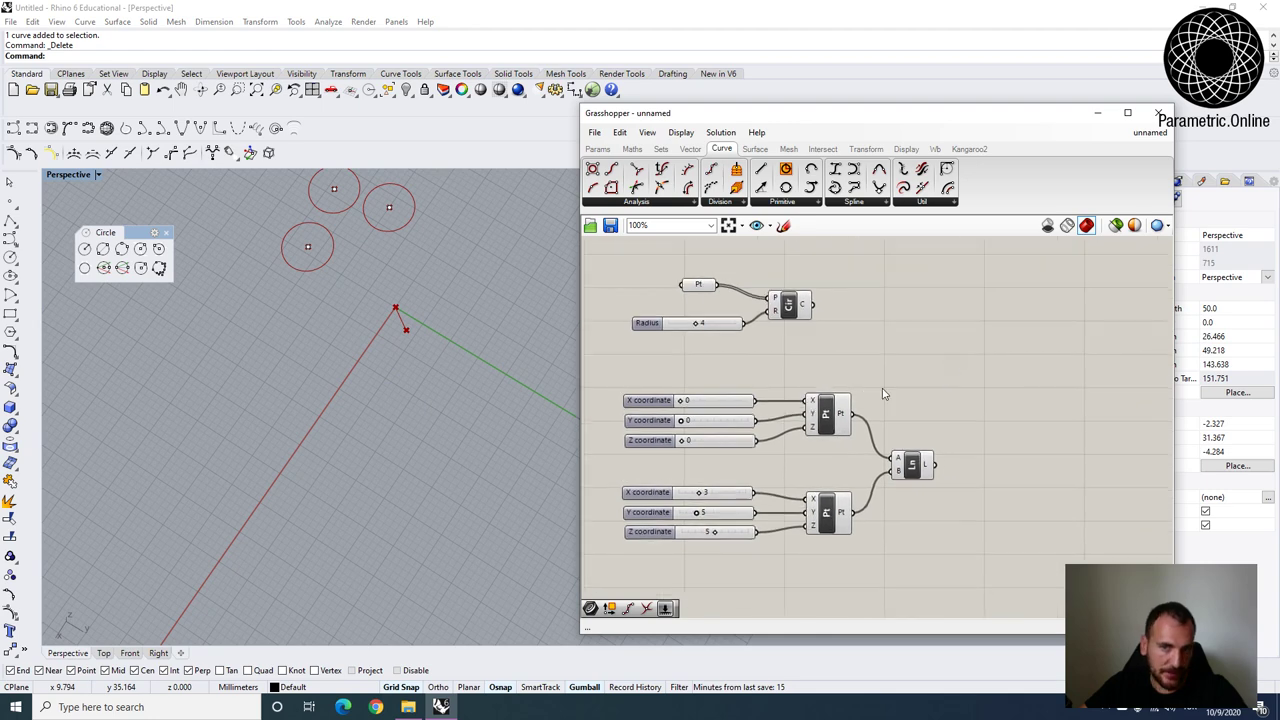
pyautogui.moveTo(482, 452); pyautogui.dragTo(402, 330, button='right')
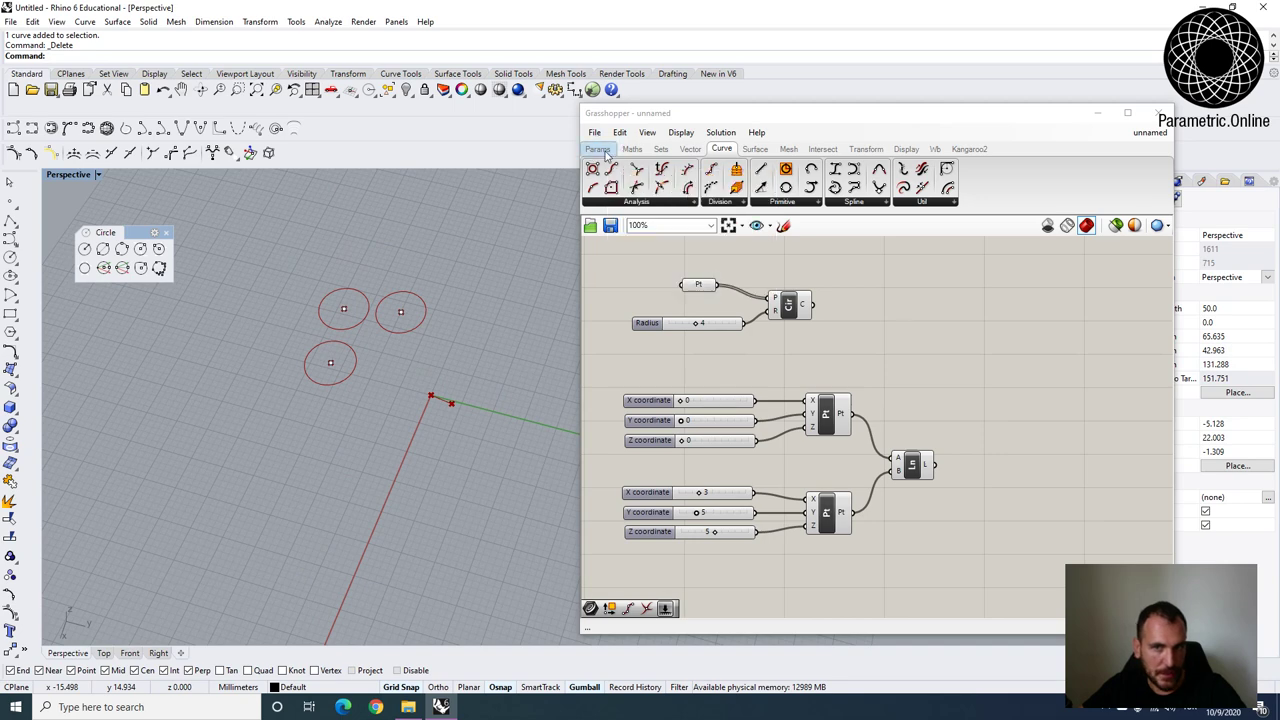
pyautogui.scroll(-1, 822, 324)
pyautogui.moveTo(816, 354); pyautogui.dragTo(833, 295, button='right')
pyautogui.moveTo(511, 408); pyautogui.dragTo(485, 408, button='right')
pyautogui.moveTo(842, 278); pyautogui.dragTo(843, 305, button='right')
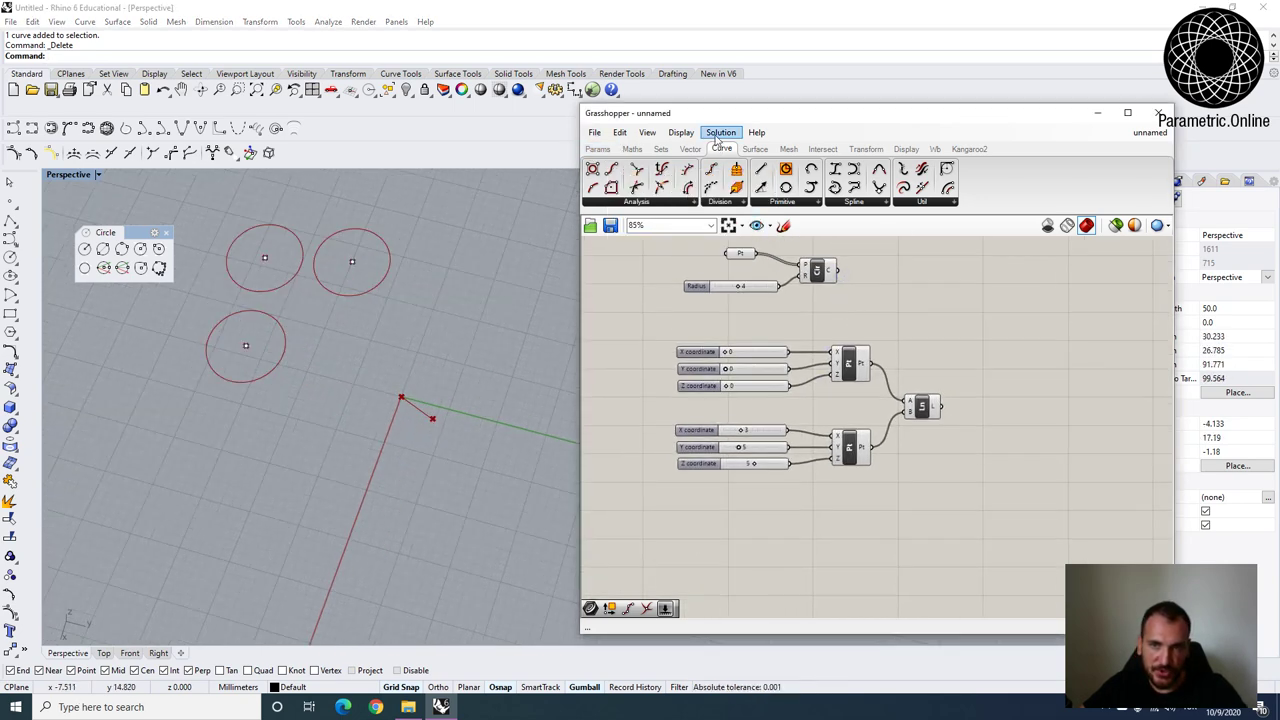
pyautogui.scroll(3, 878, 307)
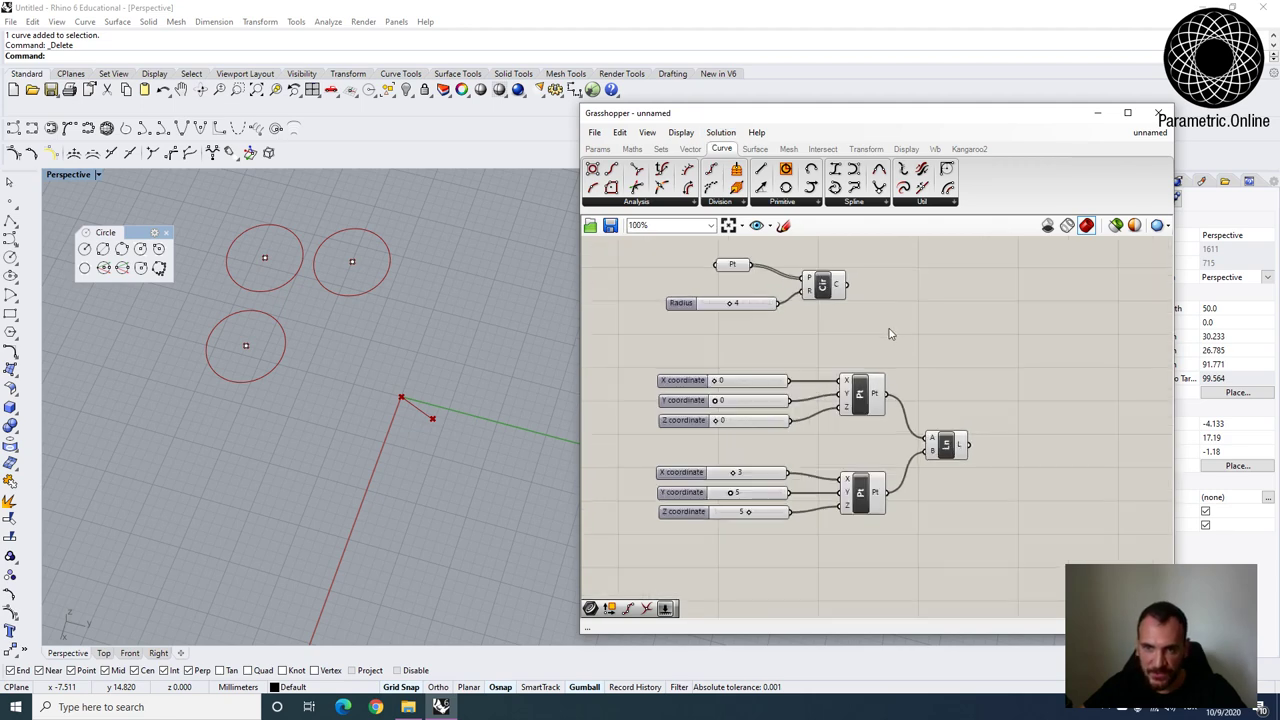
# Turn off the preview of the upper Construct Point component.
pyautogui.click(868, 396)
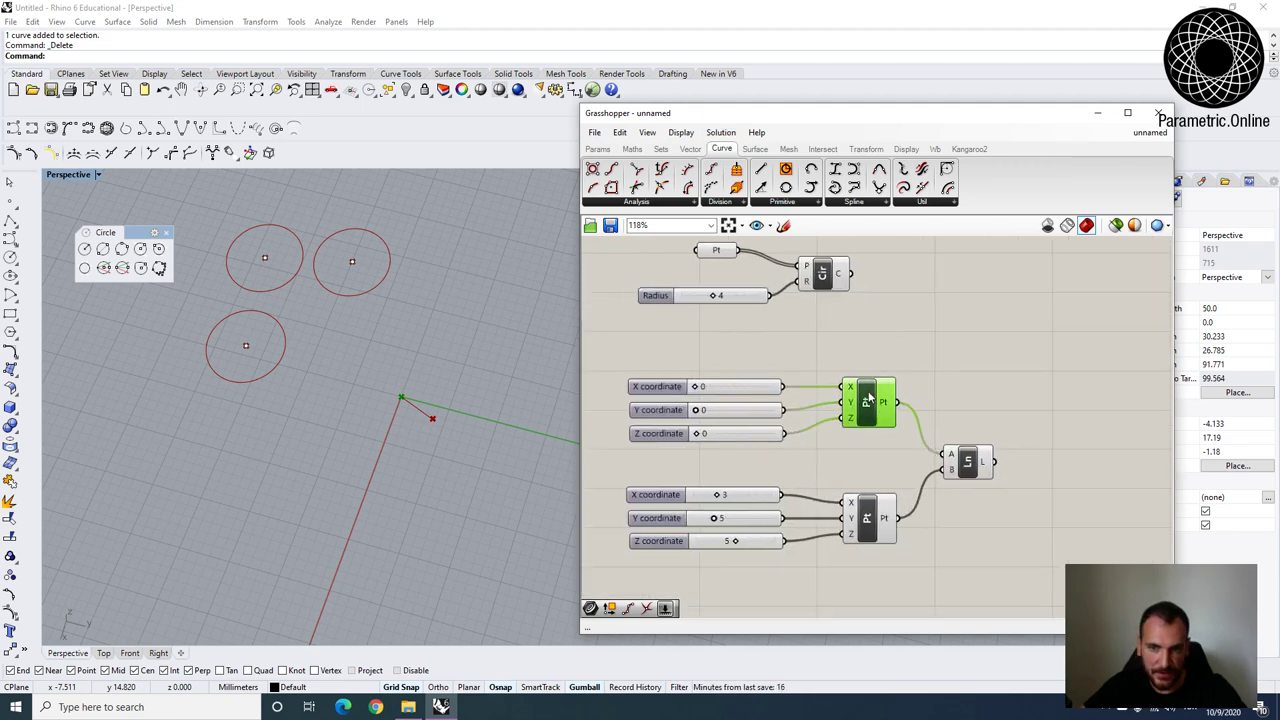
pyautogui.moveTo(480, 400); pyautogui.dragTo(395, 398, button='right')
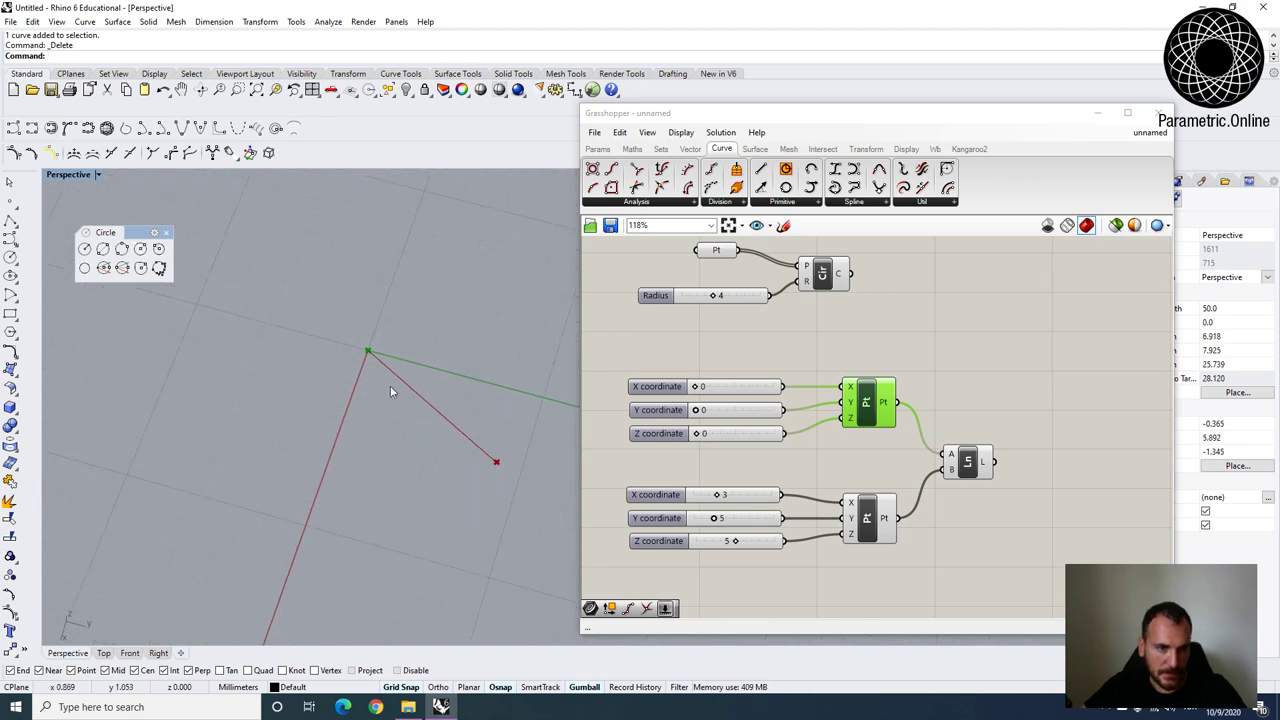
pyautogui.rightClick(872, 398)
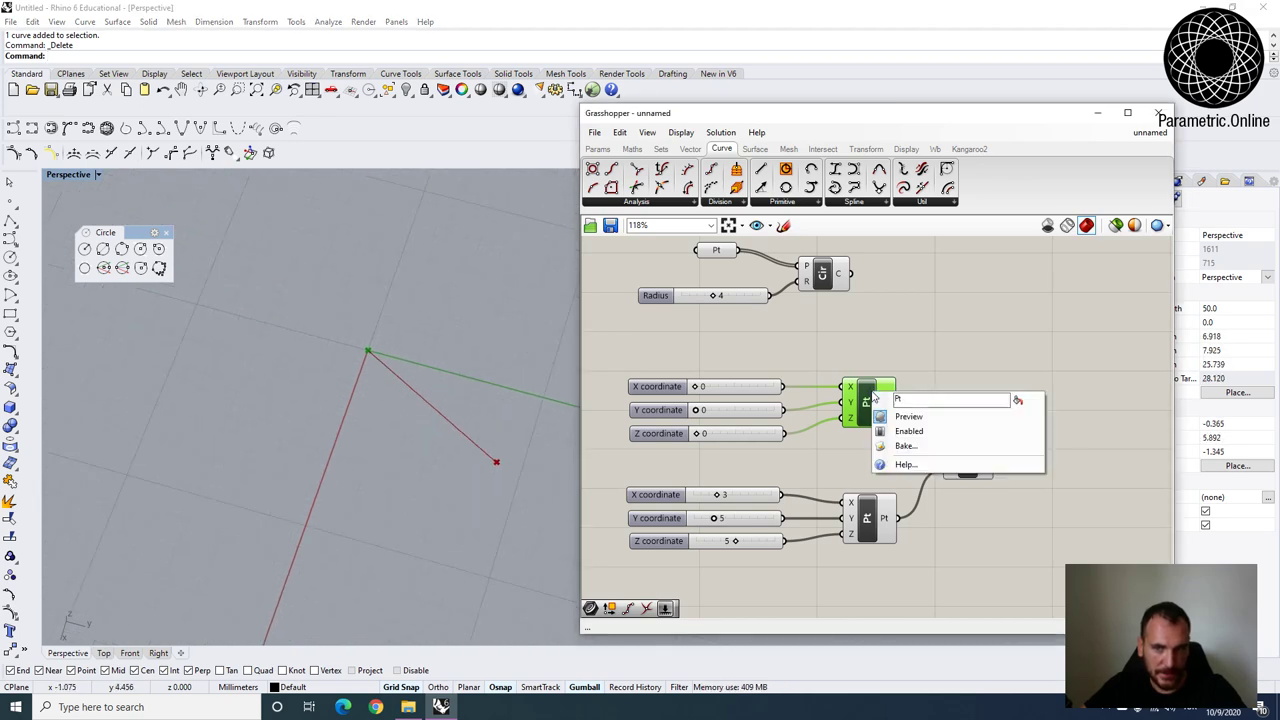
pyautogui.click(928, 419)
pyautogui.click(903, 413)
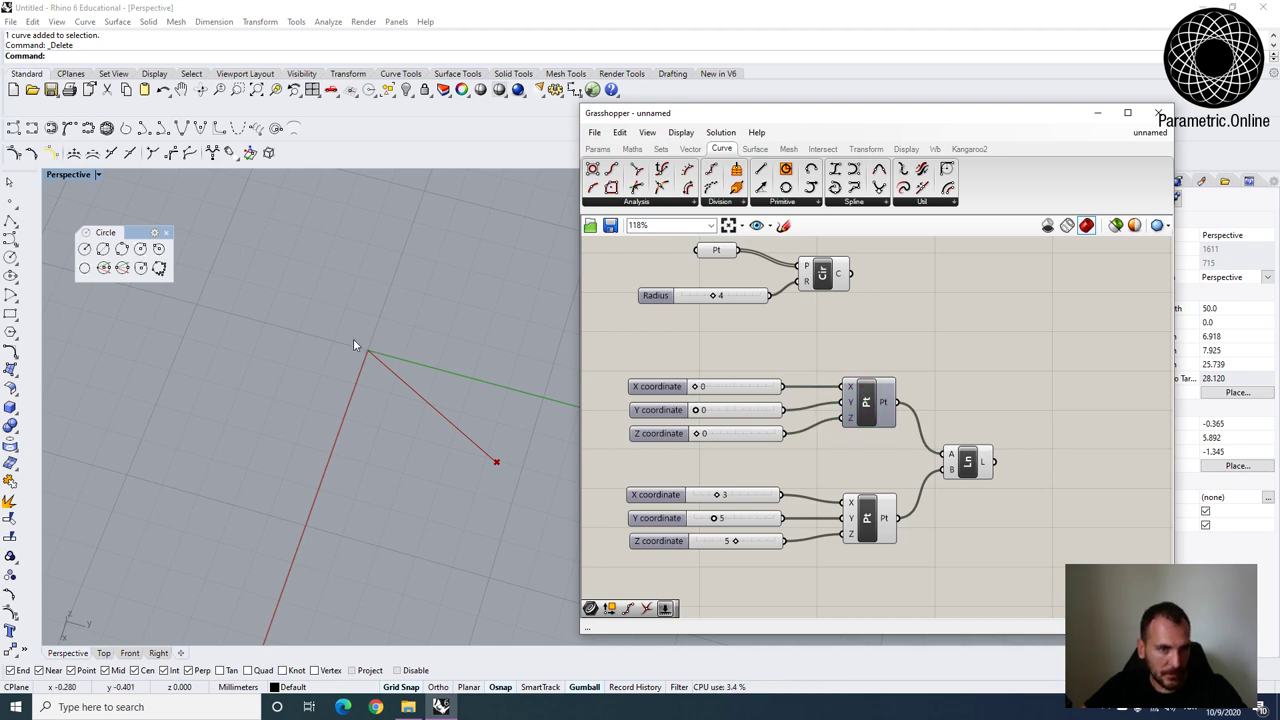
# Select both Construct Point components with their coordinate sliders and turn off the preview for the whole selection.
pyautogui.scroll(-2, 360, 335)
pyautogui.scroll(-3, 829, 337)
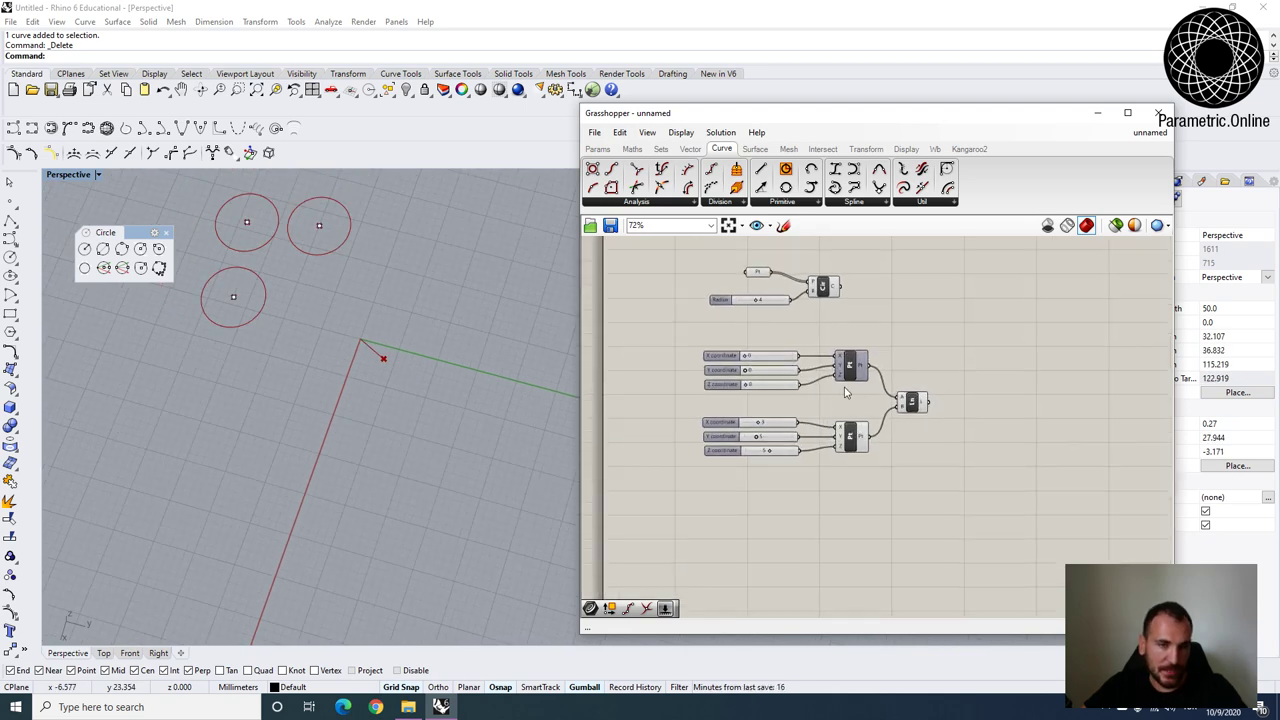
pyautogui.moveTo(948, 418); pyautogui.dragTo(914, 402, button='right')
pyautogui.moveTo(892, 475); pyautogui.dragTo(672, 312)
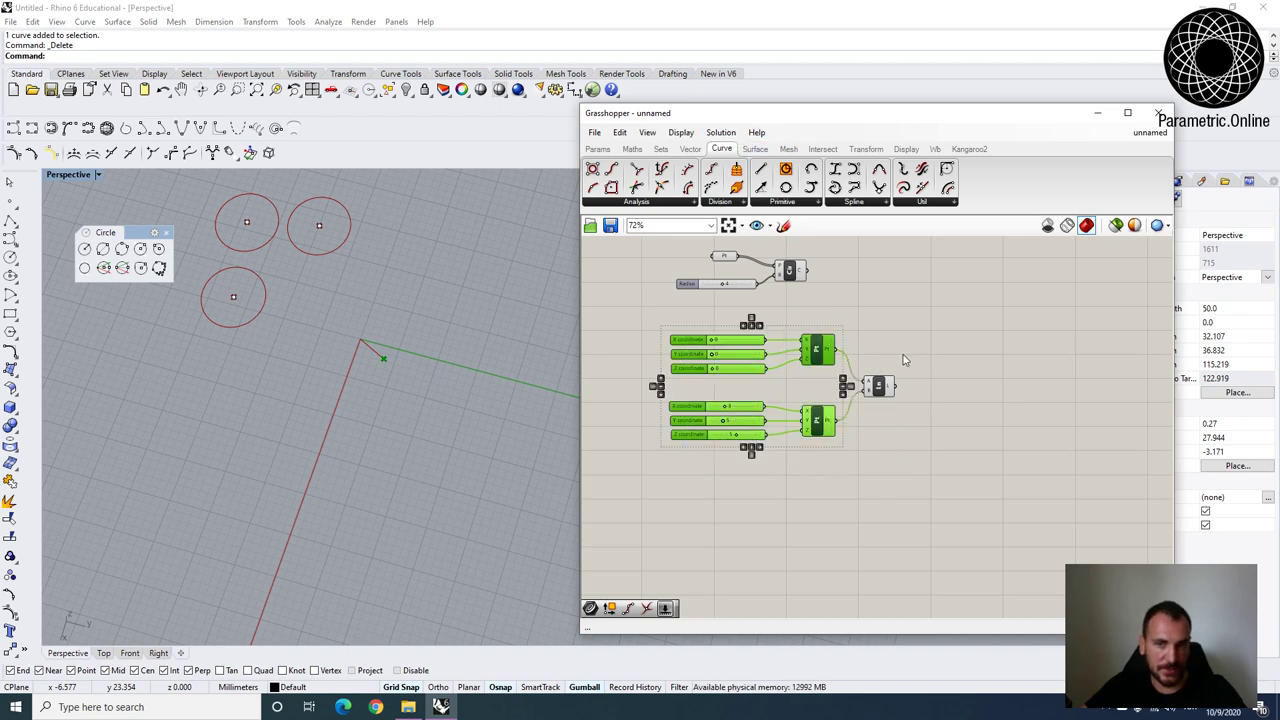
pyautogui.click(721, 132)
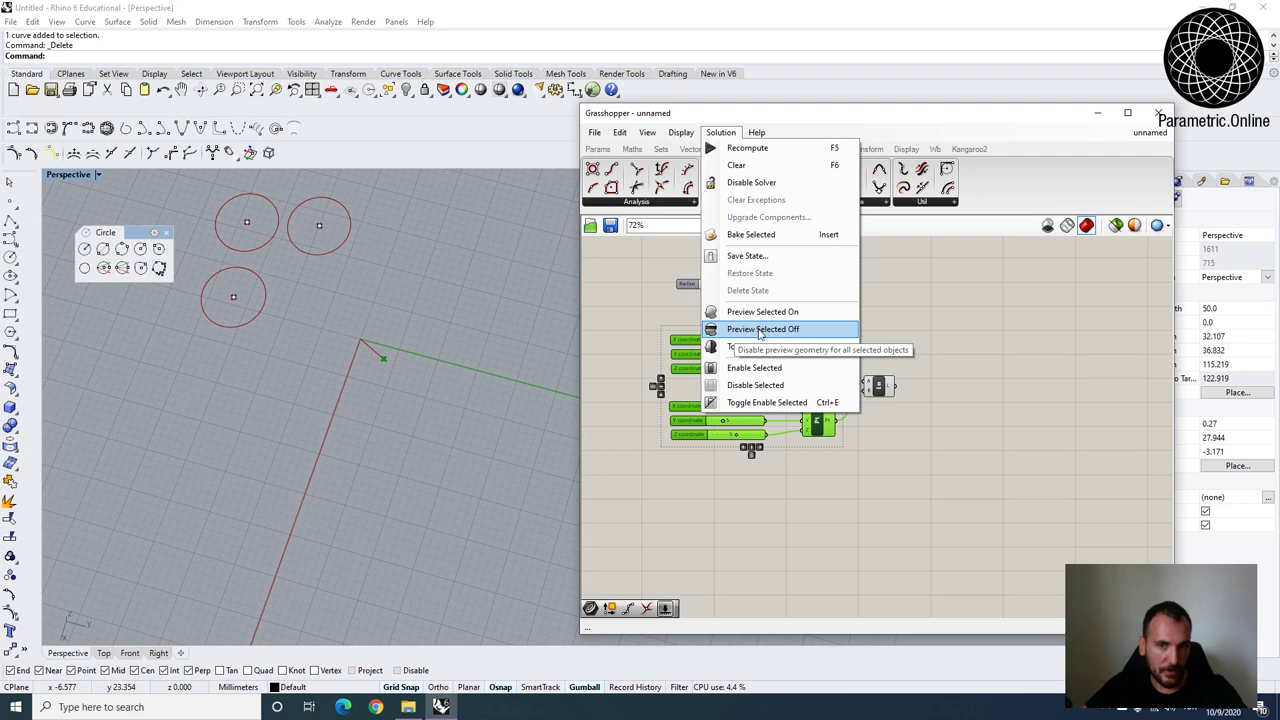
pyautogui.click(760, 329)
pyautogui.click(630, 480)
pyautogui.moveTo(466, 375); pyautogui.dragTo(395, 331, button='right')
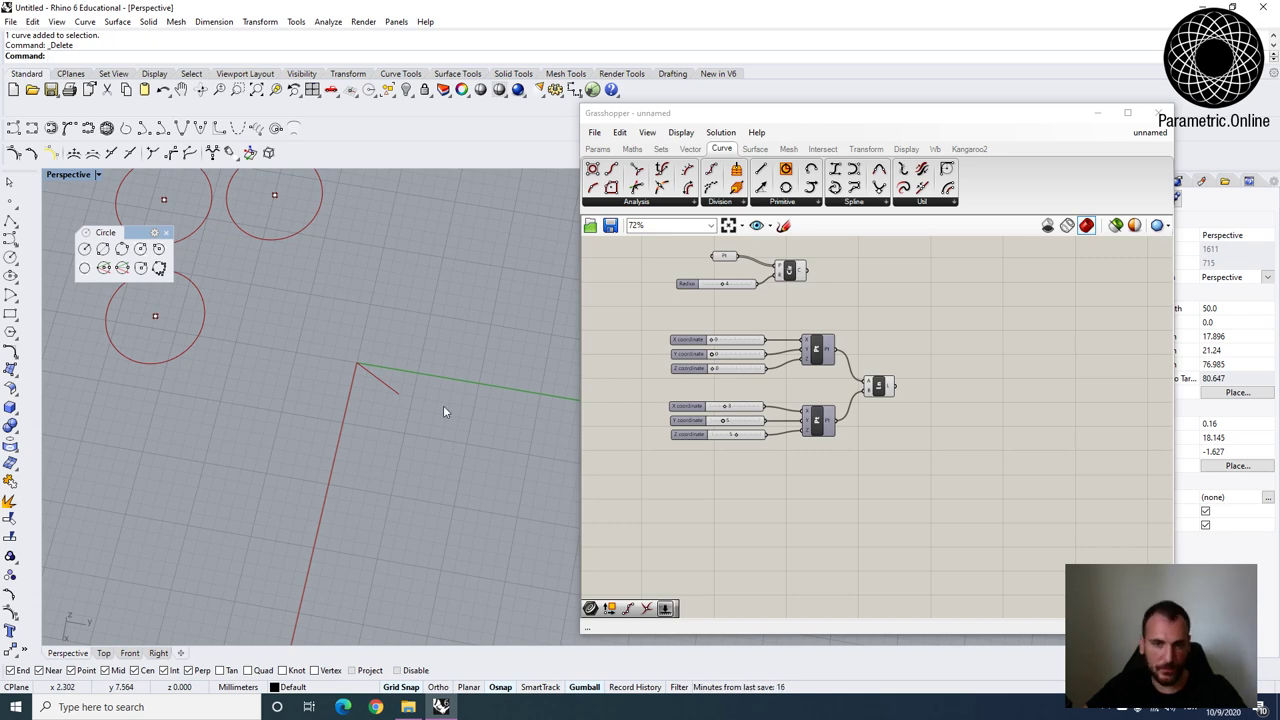
# Disable the upper Construct Point component that feeds the line's start point.
pyautogui.scroll(2, 890, 388)
pyautogui.click(885, 382)
pyautogui.click(808, 334)
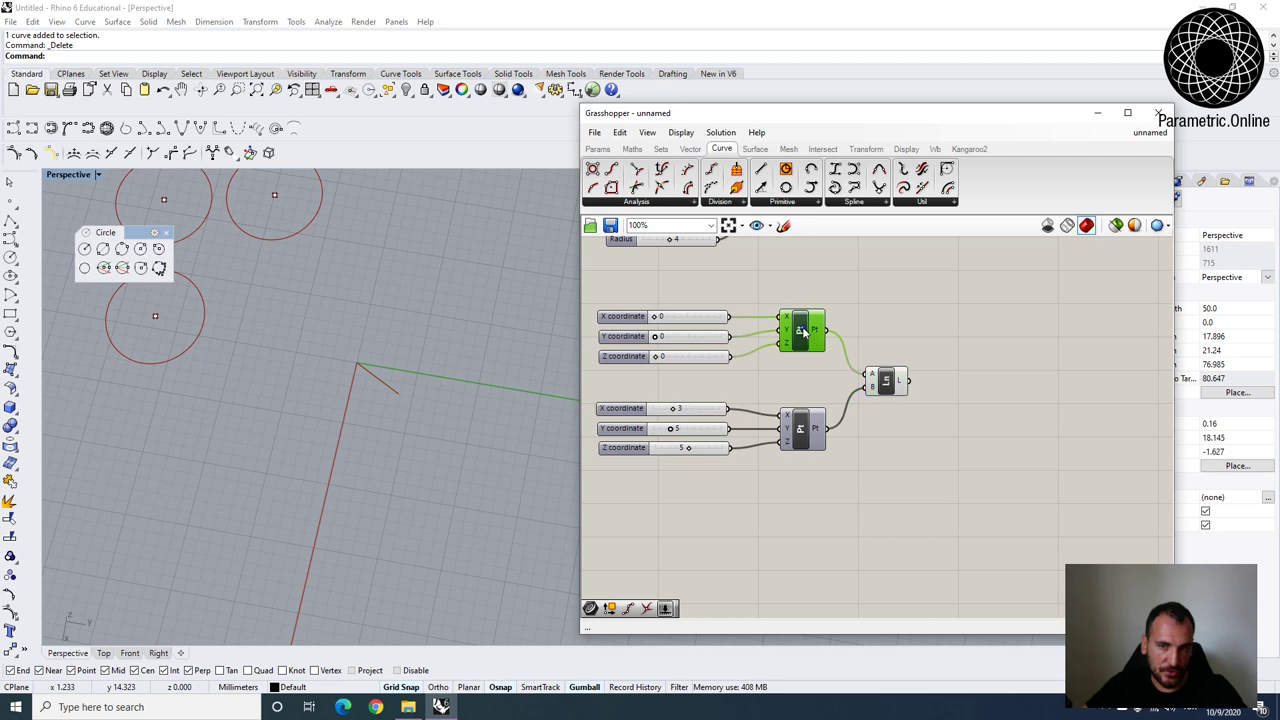
pyautogui.rightClick(806, 331)
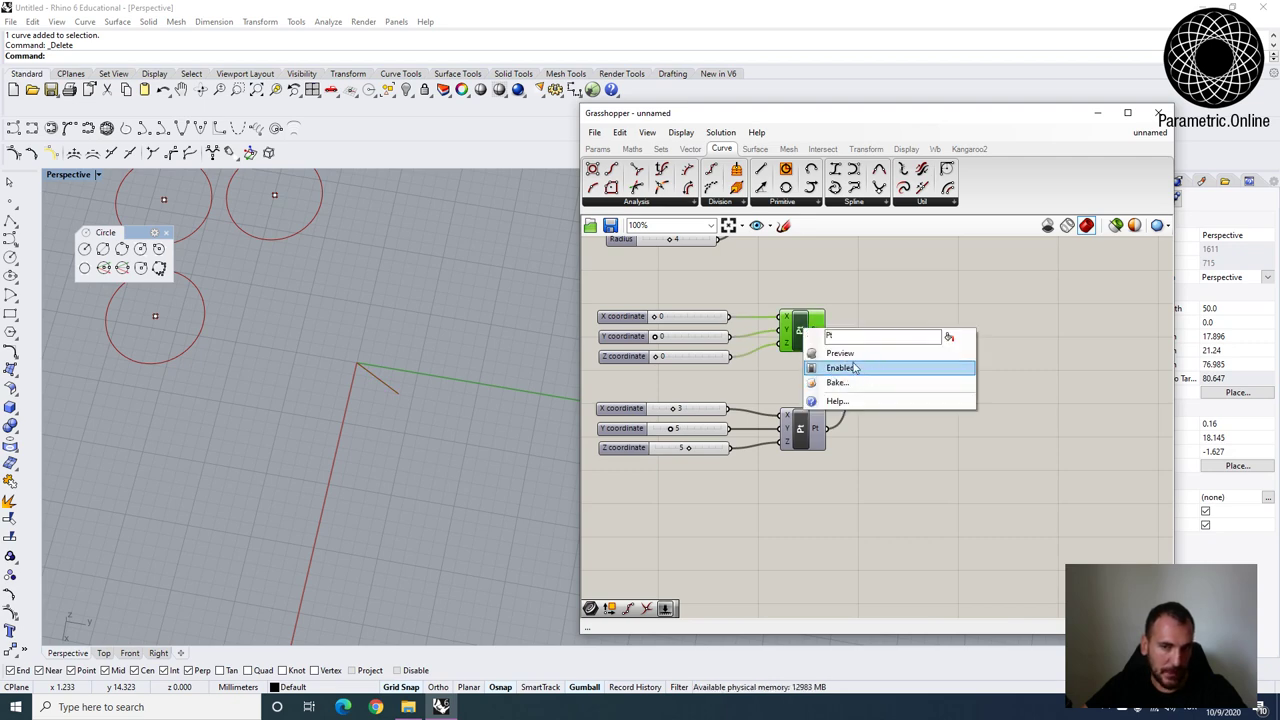
pyautogui.click(866, 368)
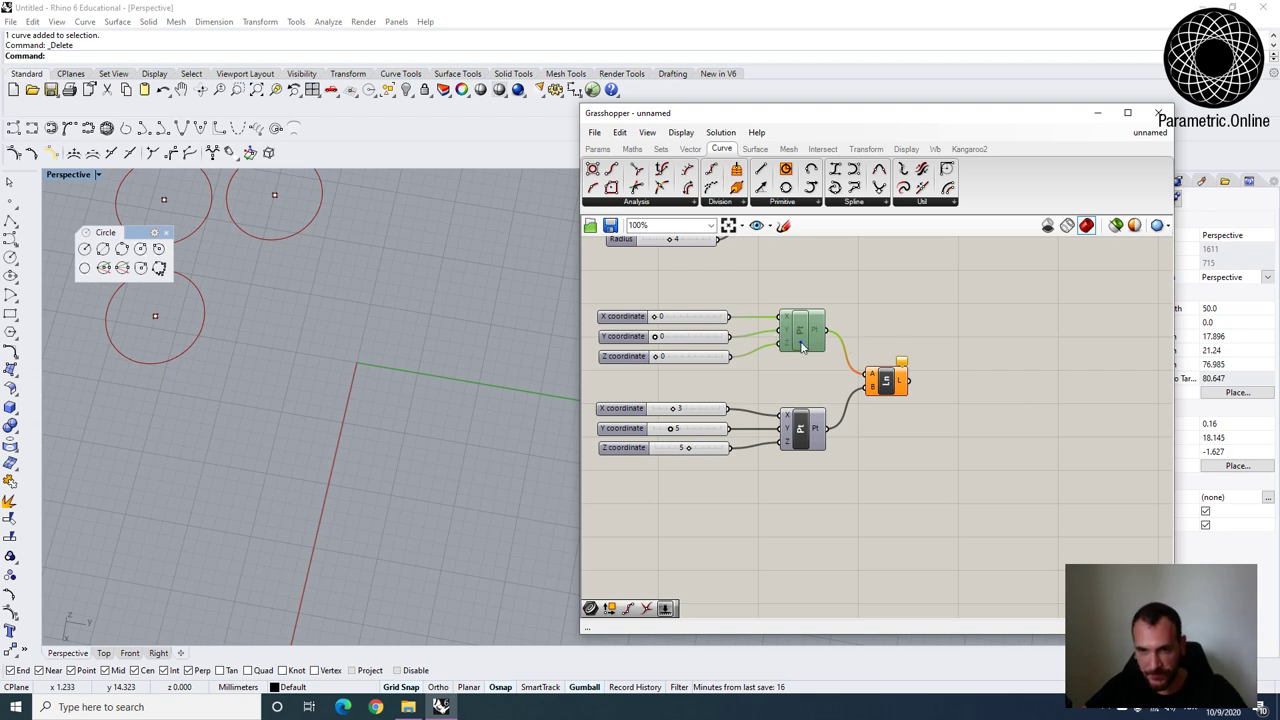
# Enable the upper Construct Point component again and deselect it.
pyautogui.rightClick(801, 347)
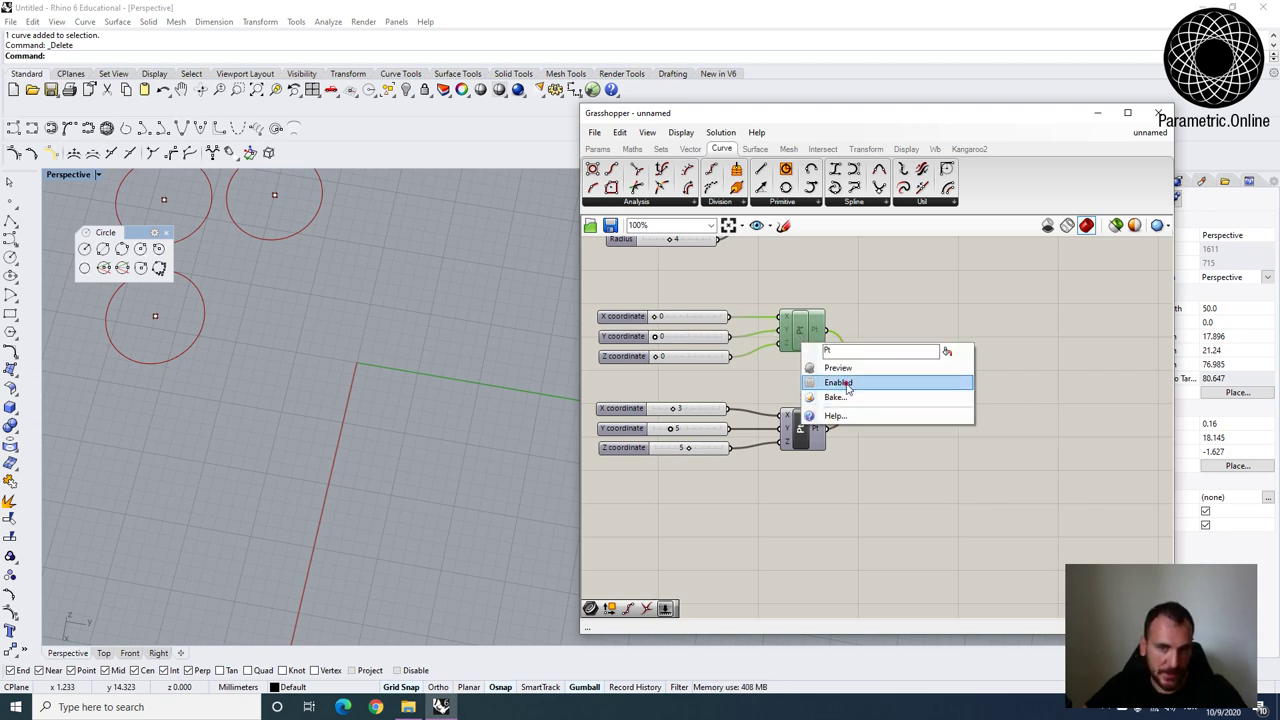
pyautogui.click(840, 384)
pyautogui.click(808, 291)
pyautogui.scroll(-3, 980, 366)
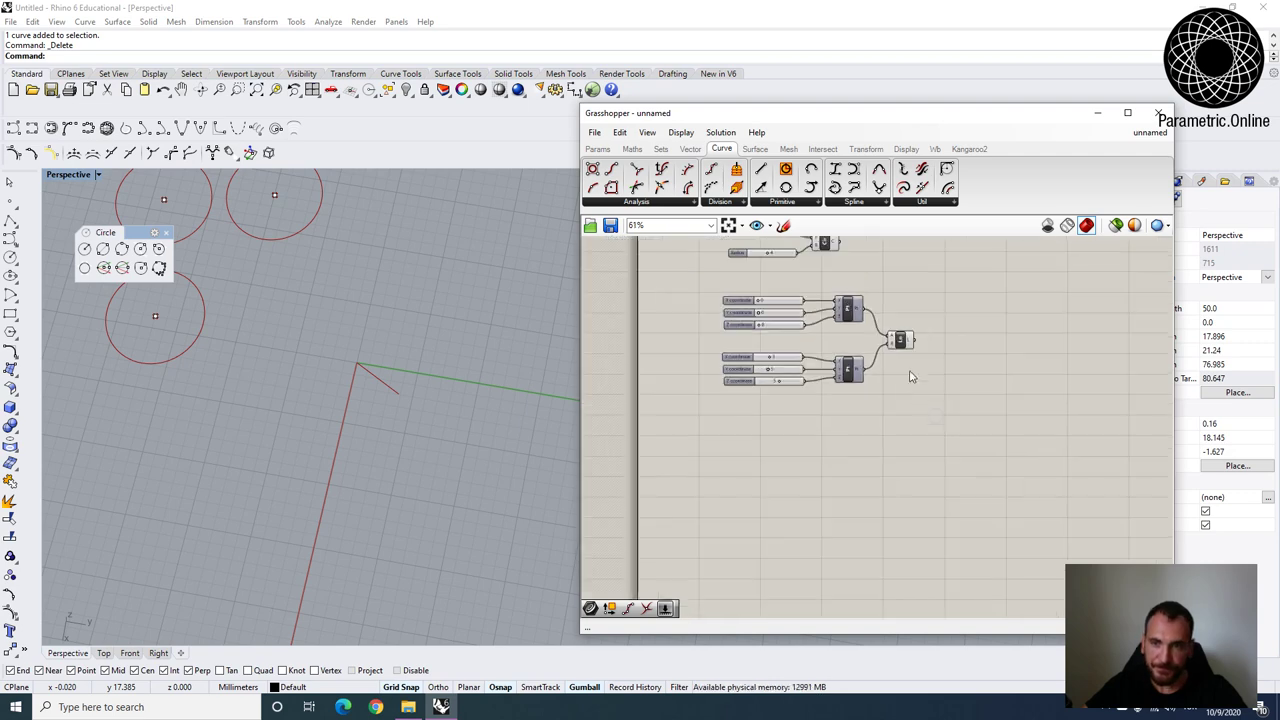
# Turn off the preview of the Line component and clear the canvas selection.
pyautogui.click(912, 378)
pyautogui.rightClick(920, 374)
pyautogui.click(947, 398)
pyautogui.scroll(2, 888, 378)
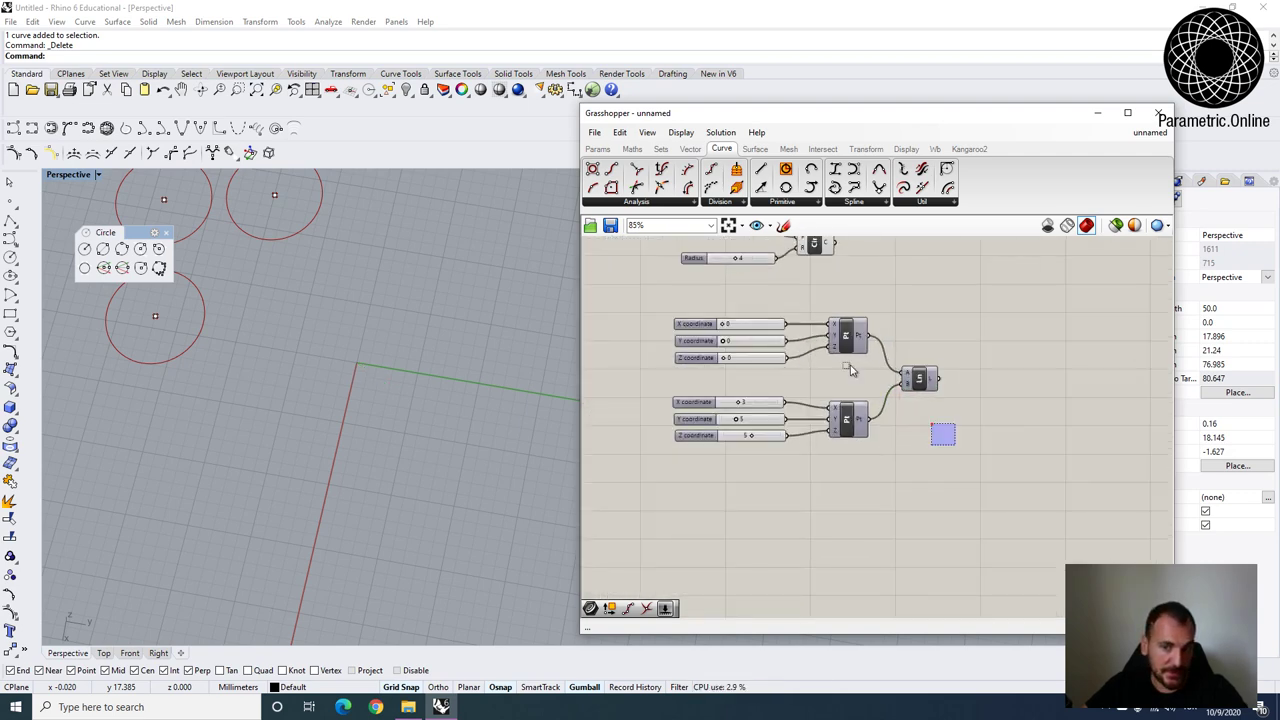
pyautogui.moveTo(929, 426); pyautogui.dragTo(689, 317)
pyautogui.click(922, 465)
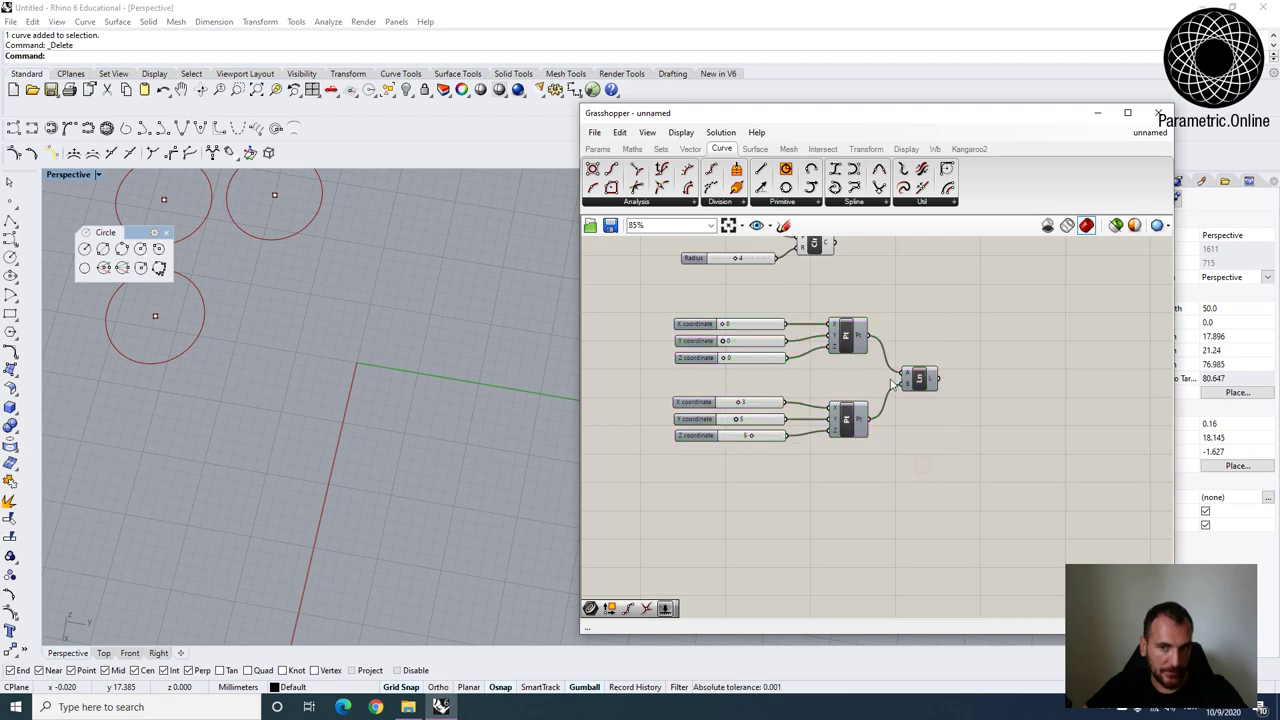
# Bake the hidden Line component into Rhino, select the baked line in the viewport and delete it.
pyautogui.rightClick(917, 385)
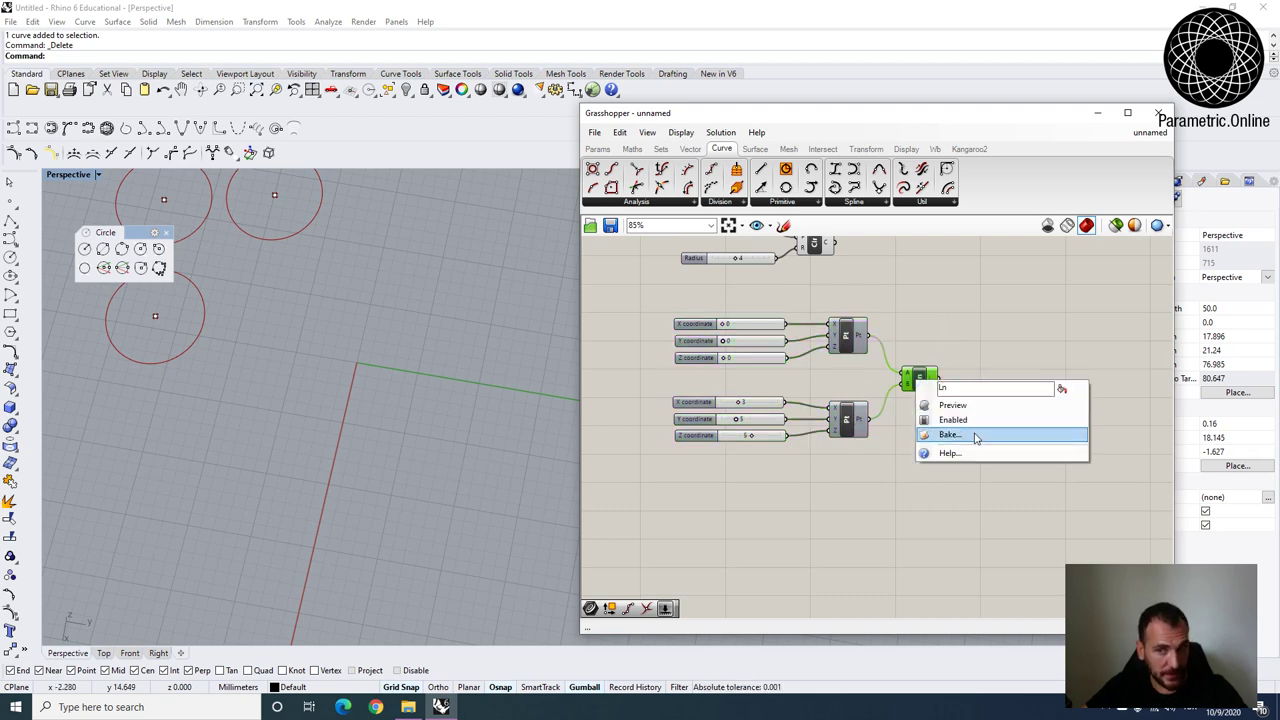
pyautogui.click(975, 437)
pyautogui.press('Return')
pyautogui.click(397, 368)
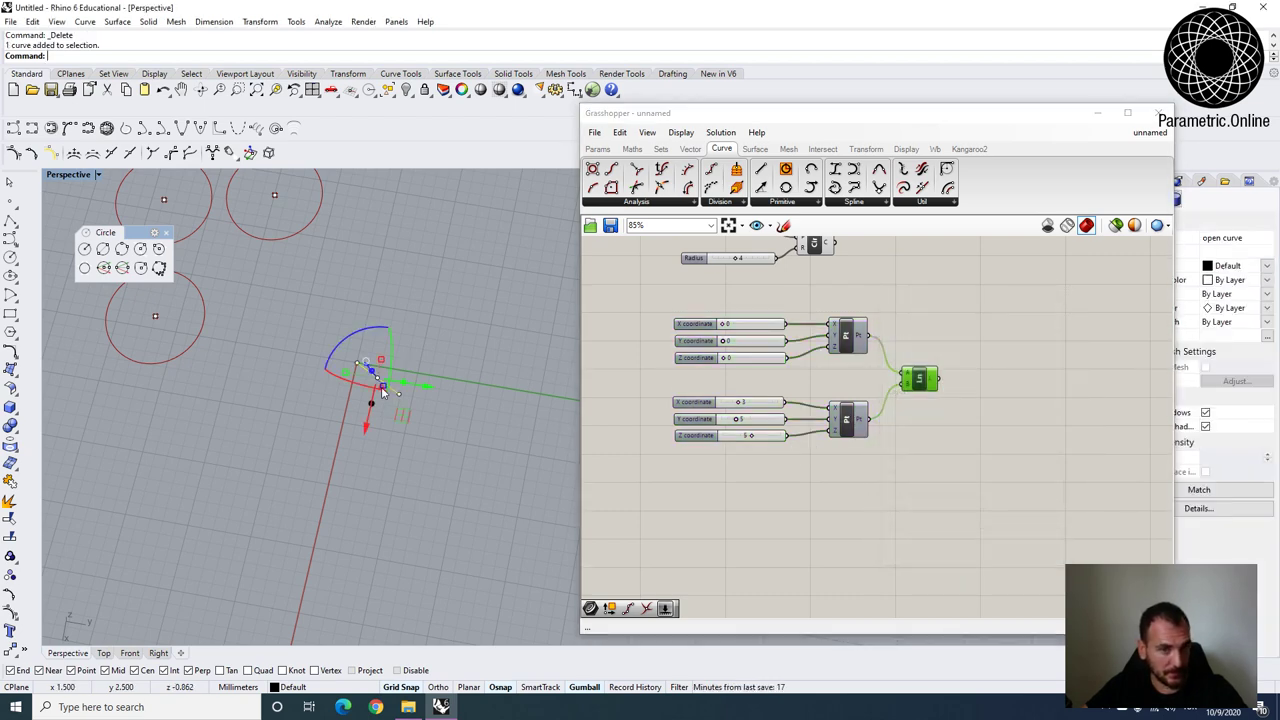
pyautogui.press('Delete')
pyautogui.click(886, 480)
# Add a new Construct Point component on the empty canvas below the line definition, searching for "xyz".
pyautogui.scroll(-2, 829, 386)
pyautogui.moveTo(842, 314); pyautogui.dragTo(850, 293, button='right')
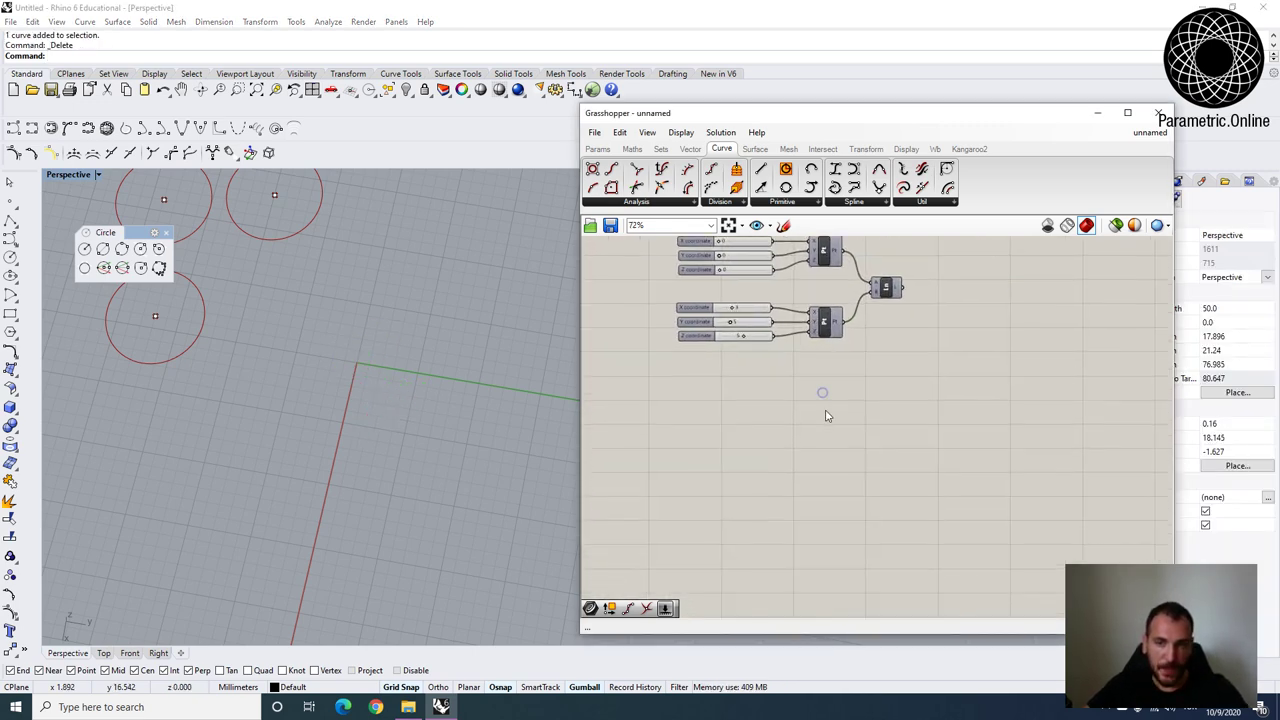
pyautogui.doubleClick(800, 457)
pyautogui.write('xyz')
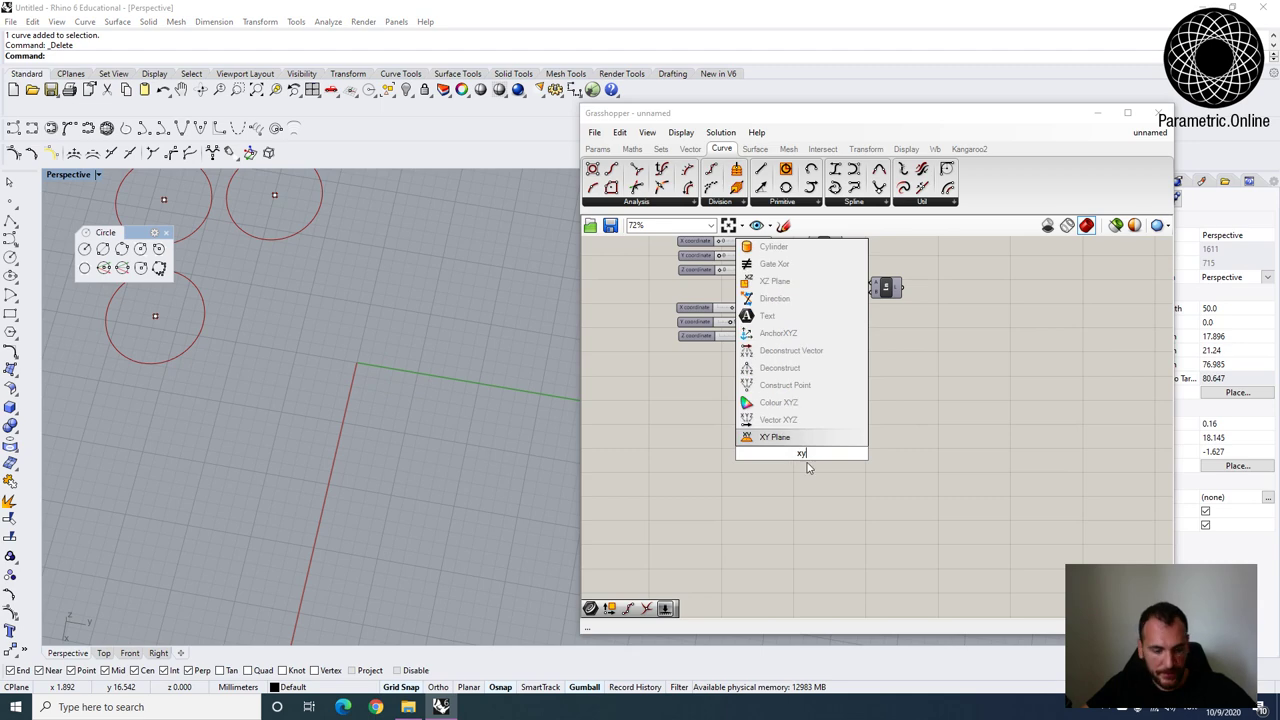
pyautogui.click(783, 403)
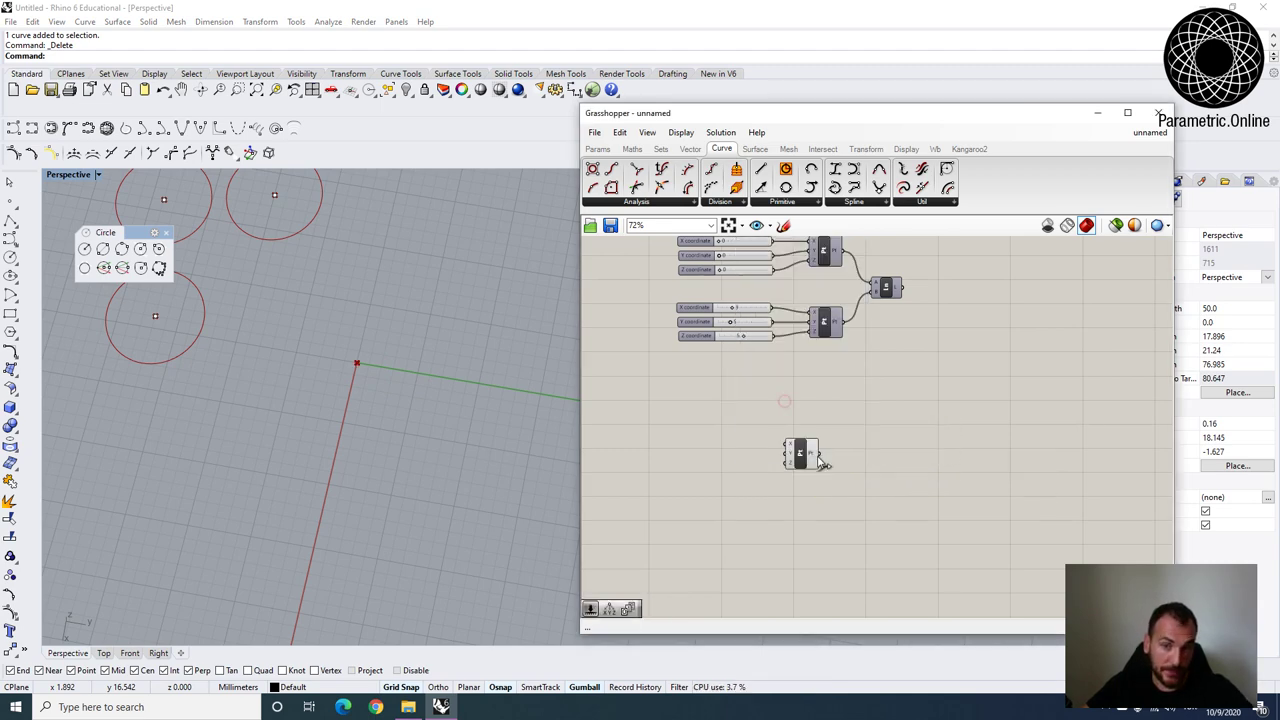
# Search the Grasshopper components for "grid" and "point grid", and close the search without placing anything.
pyautogui.moveTo(853, 460); pyautogui.dragTo(886, 439, button='right')
pyautogui.doubleClick(711, 386)
pyautogui.write('gri')
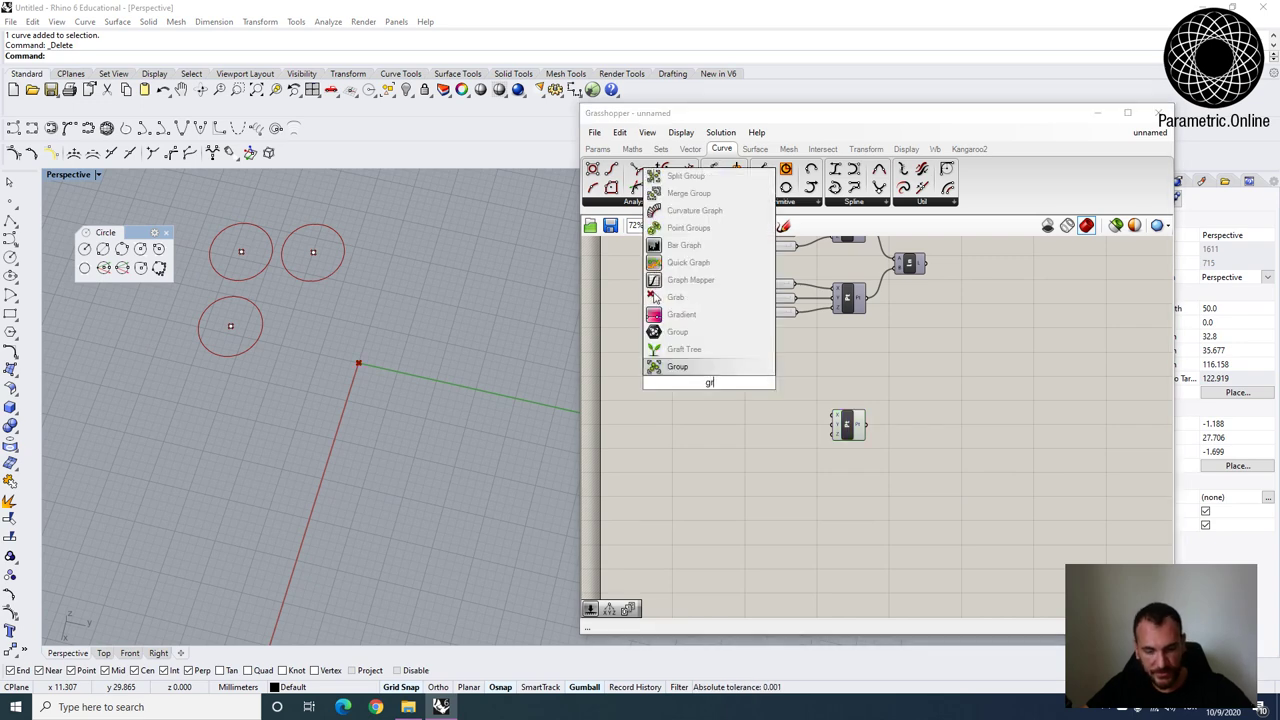
pyautogui.write('d')
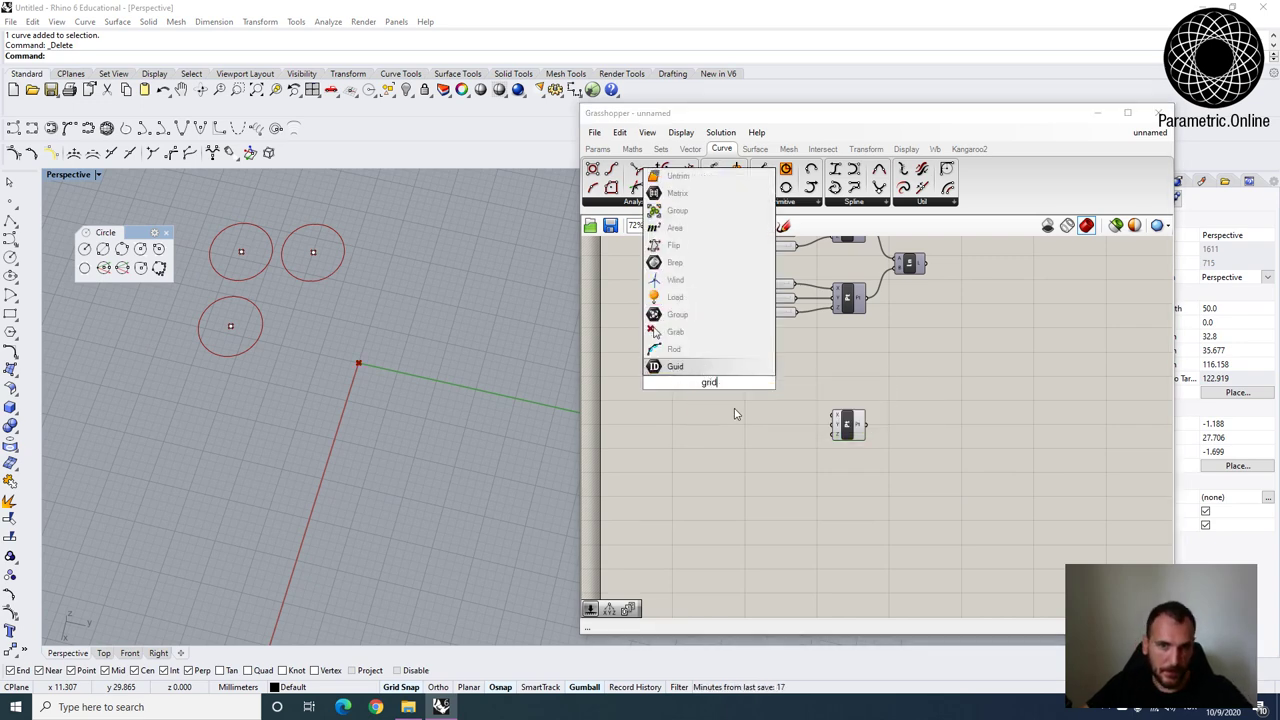
pyautogui.write('poi')
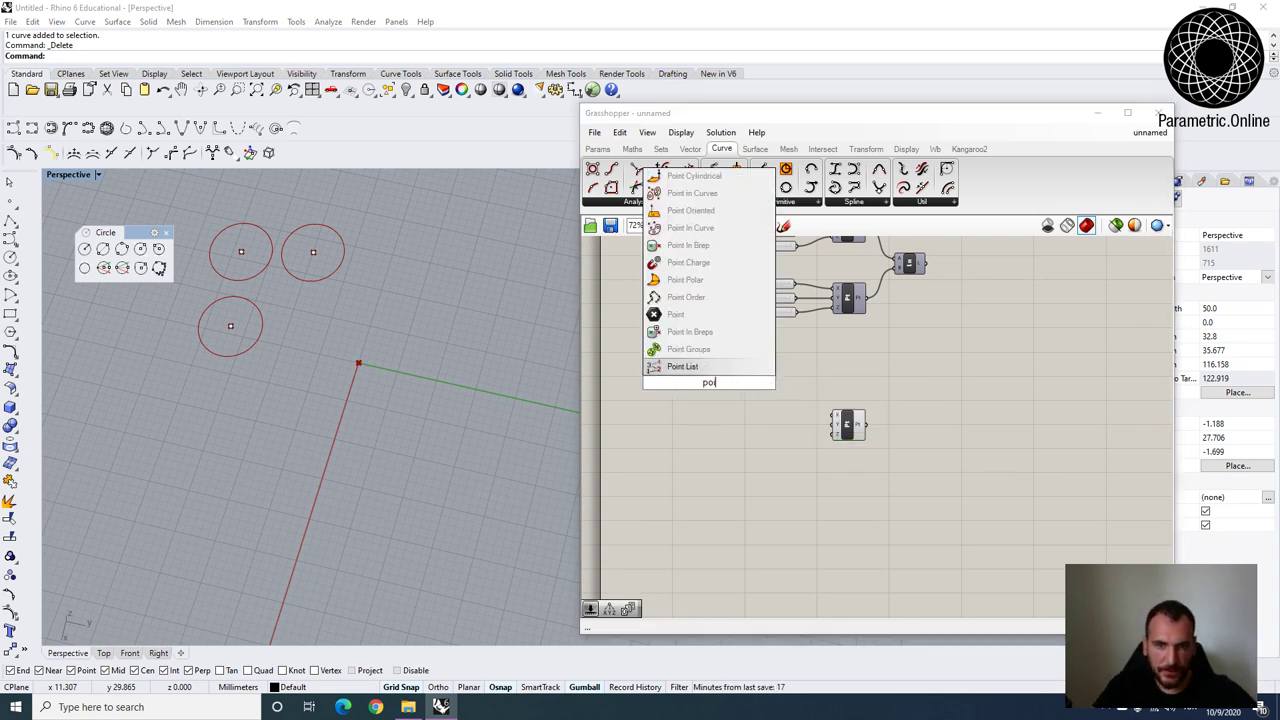
pyautogui.write('nt grid')
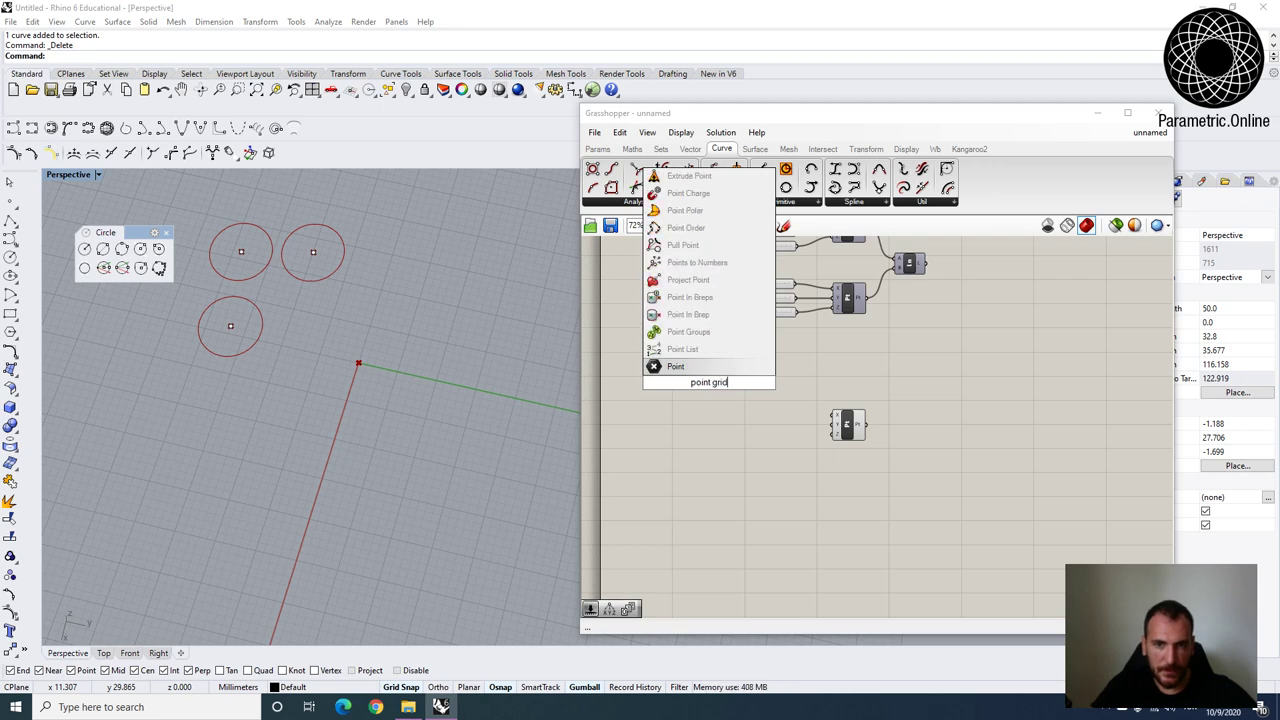
pyautogui.moveTo(733, 383); pyautogui.dragTo(615, 364)
pyautogui.click(756, 425)
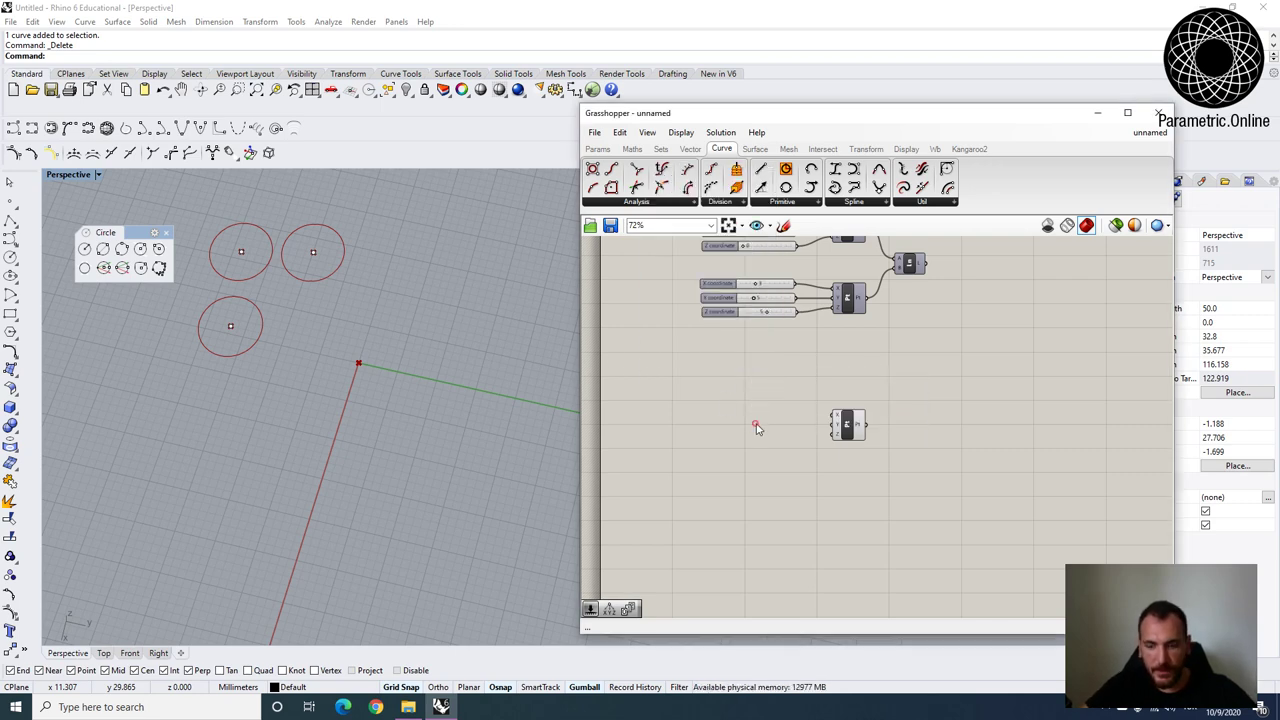
# Browse the Vector category's Point and Grid components for one that creates a grid of points.
pyautogui.click(689, 150)
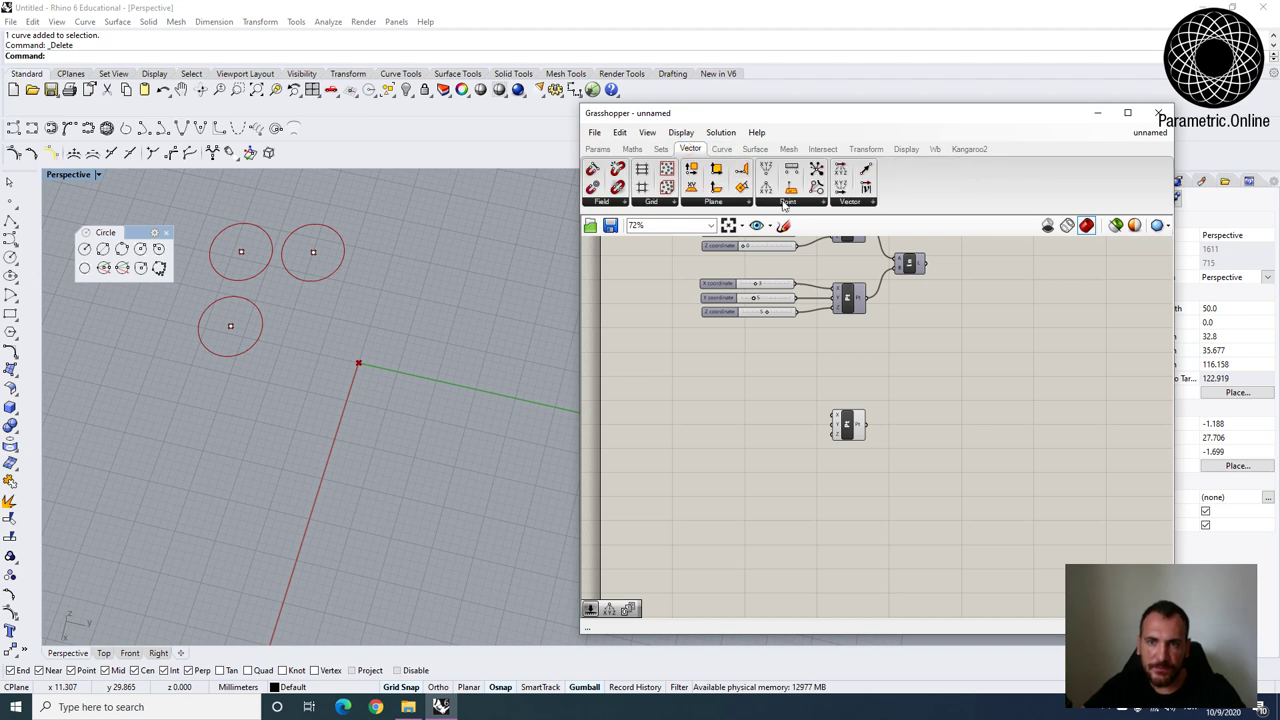
pyautogui.click(786, 202)
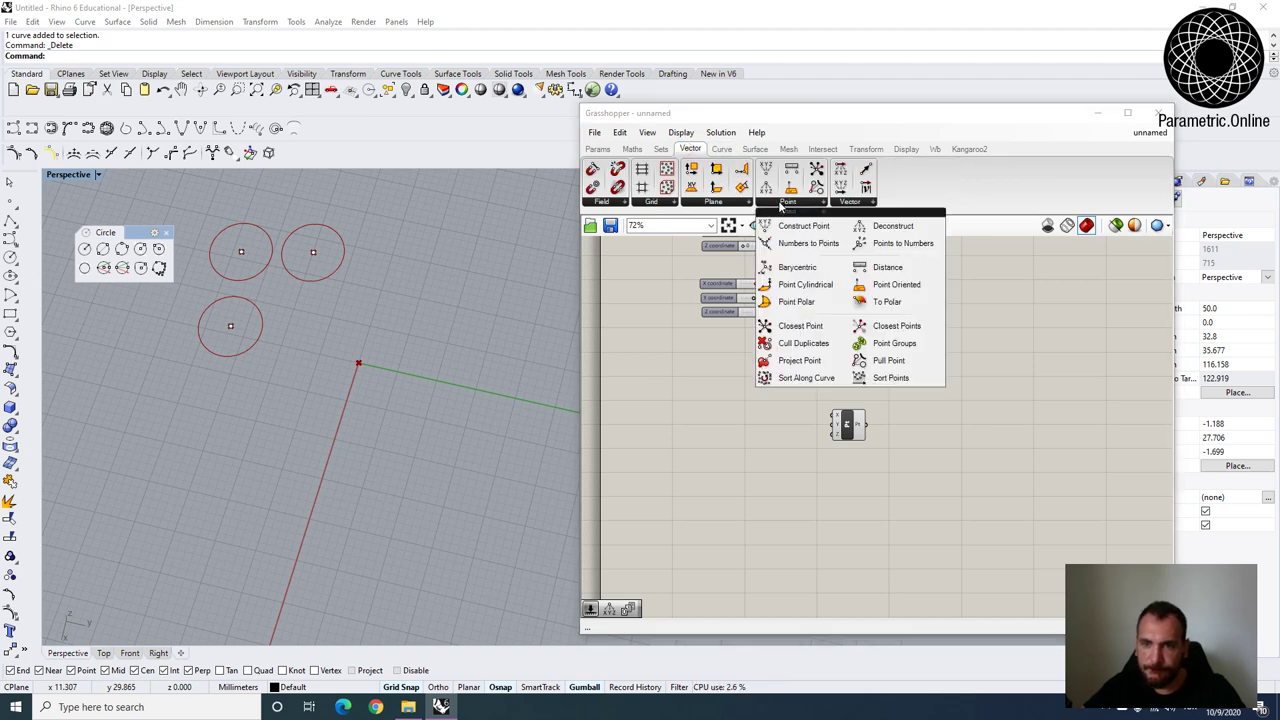
pyautogui.click(652, 202)
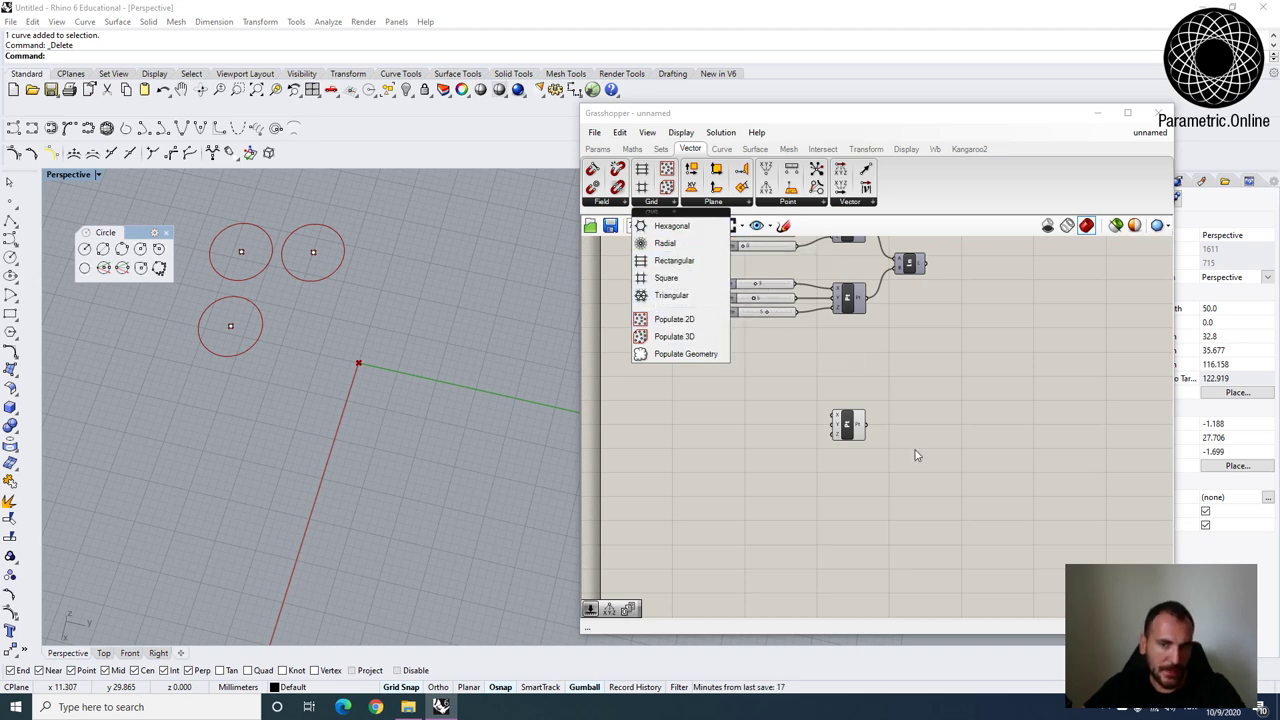
pyautogui.moveTo(500, 451); pyautogui.dragTo(432, 326, button='right')
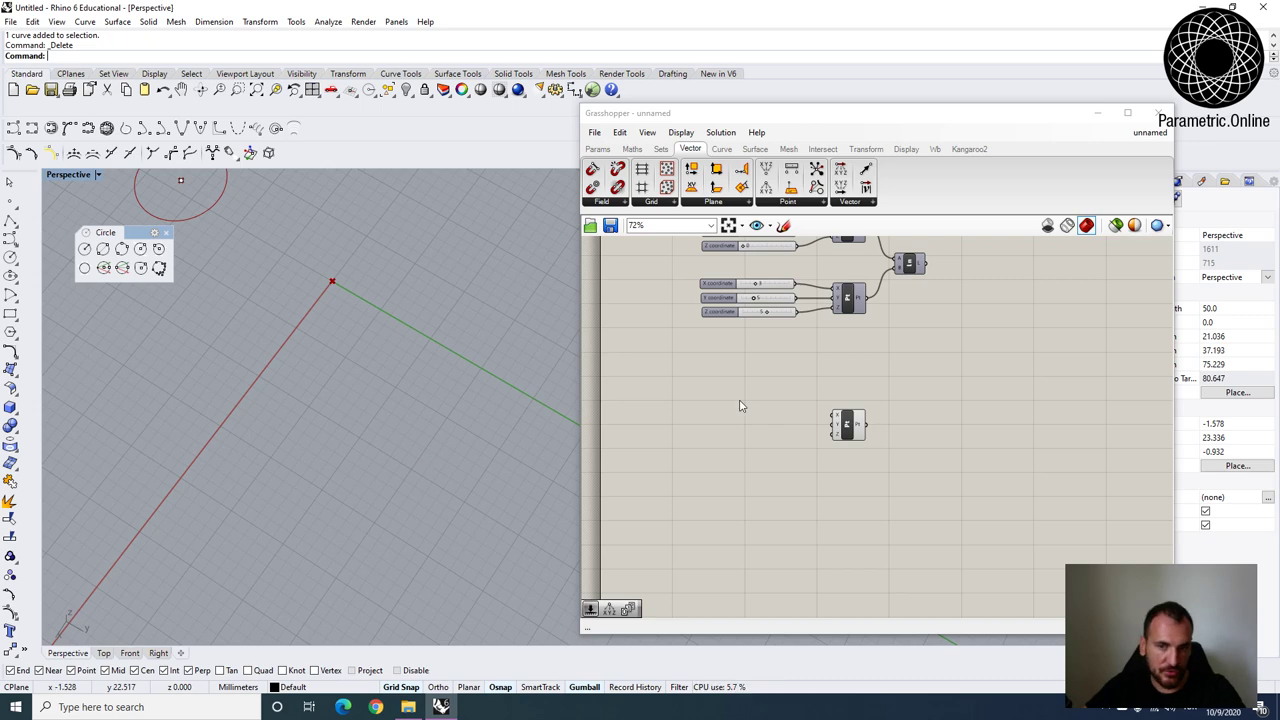
# Shift the new Construct Point component slightly and place a Series component before it, searching for "series".
pyautogui.scroll(2, 848, 408)
pyautogui.moveTo(848, 438); pyautogui.dragTo(874, 442)
pyautogui.moveTo(824, 437); pyautogui.dragTo(869, 407, button='right')
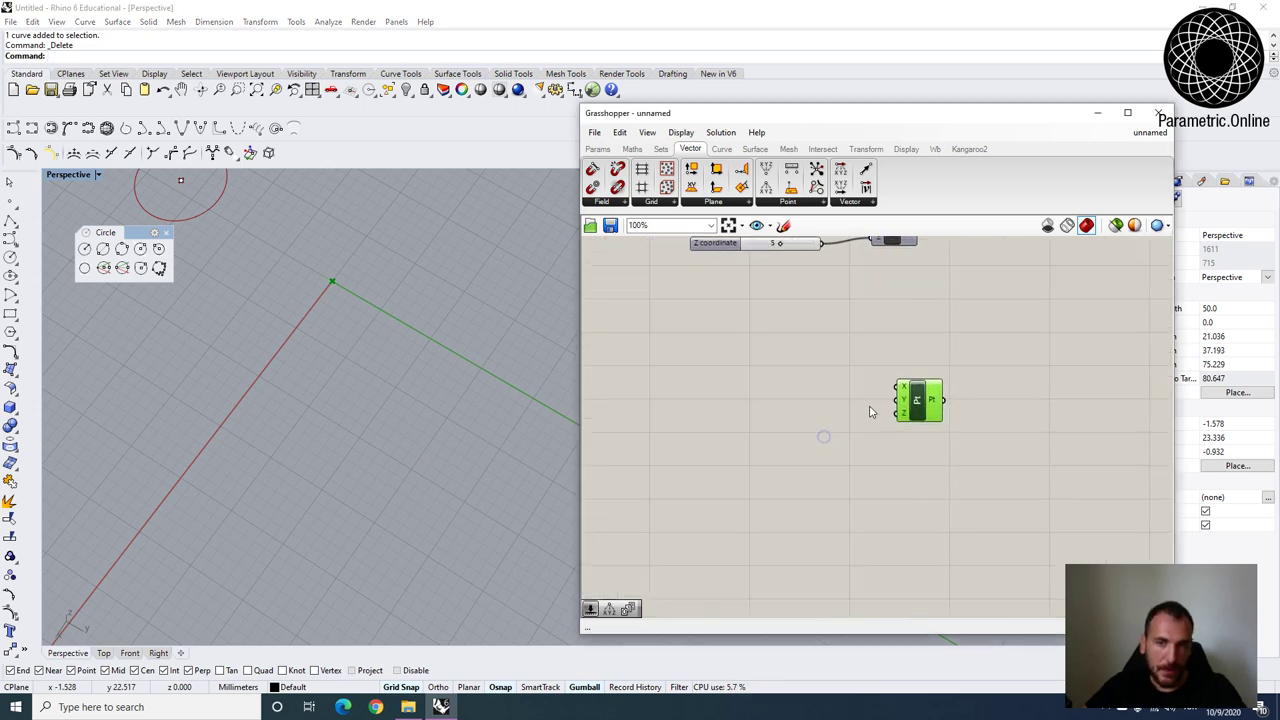
pyautogui.click(779, 393)
pyautogui.scroll(-4, 318, 331)
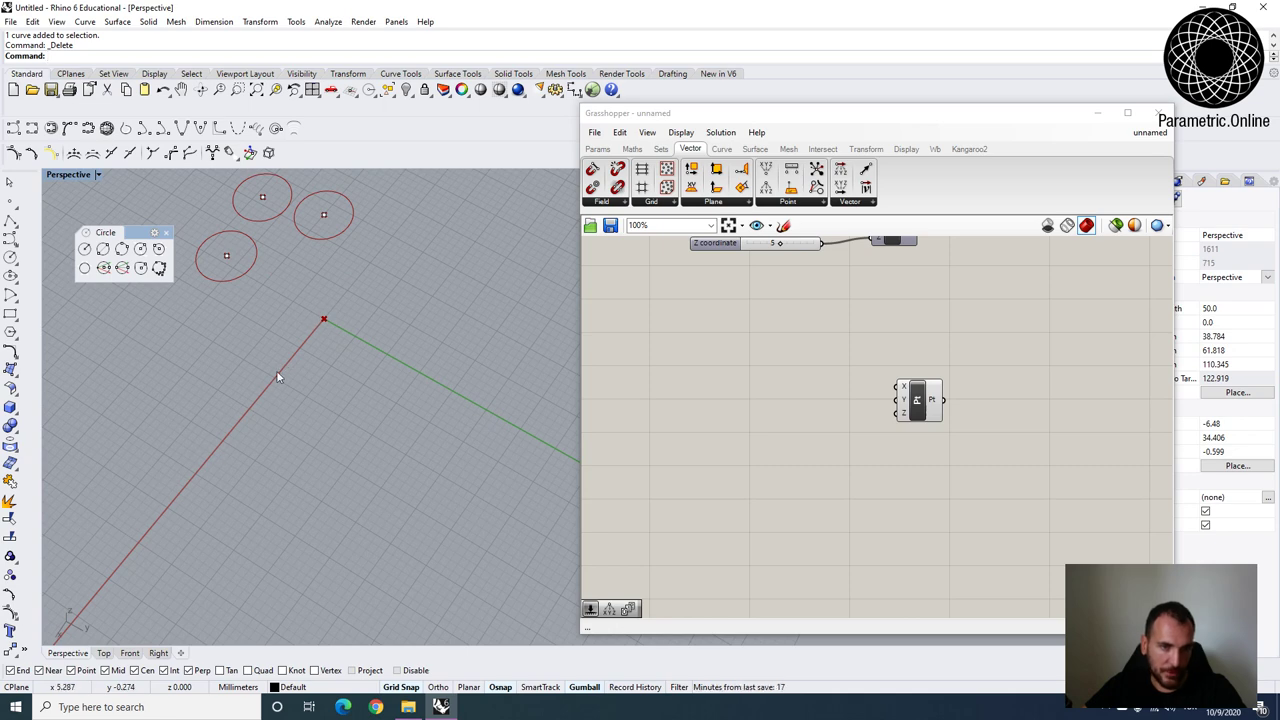
pyautogui.doubleClick(755, 392)
pyautogui.write('ser')
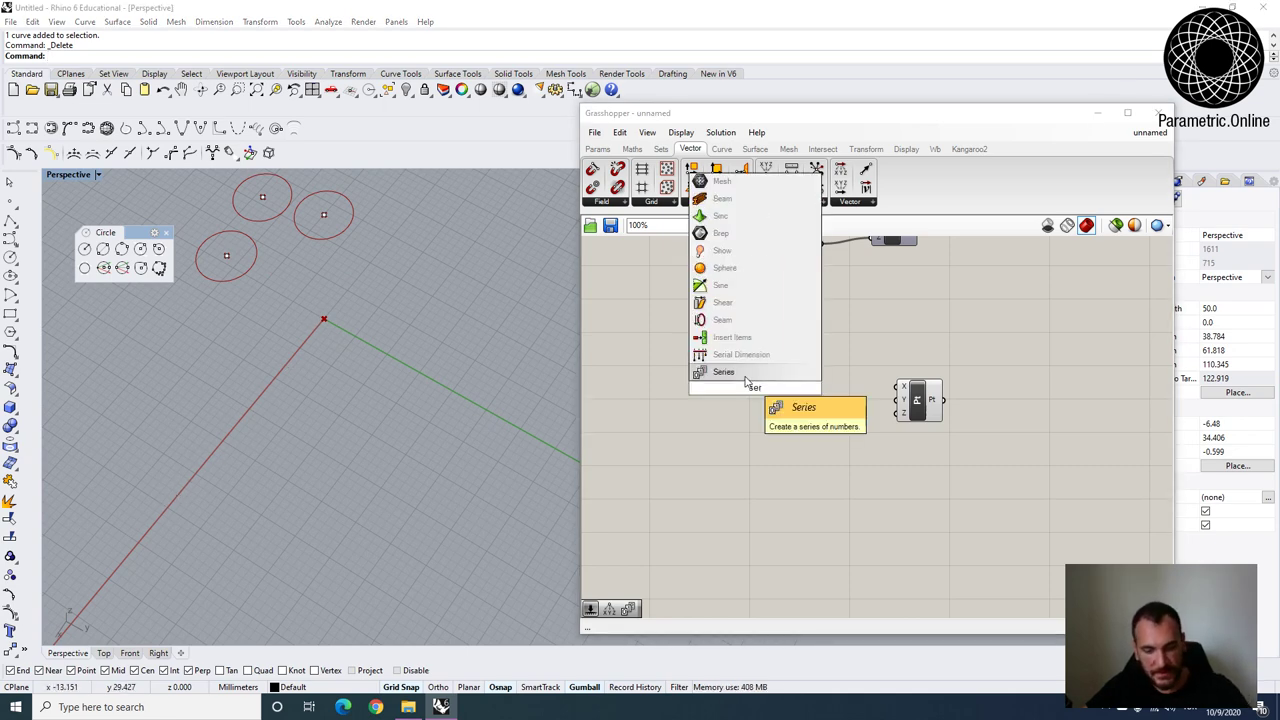
pyautogui.write('ies')
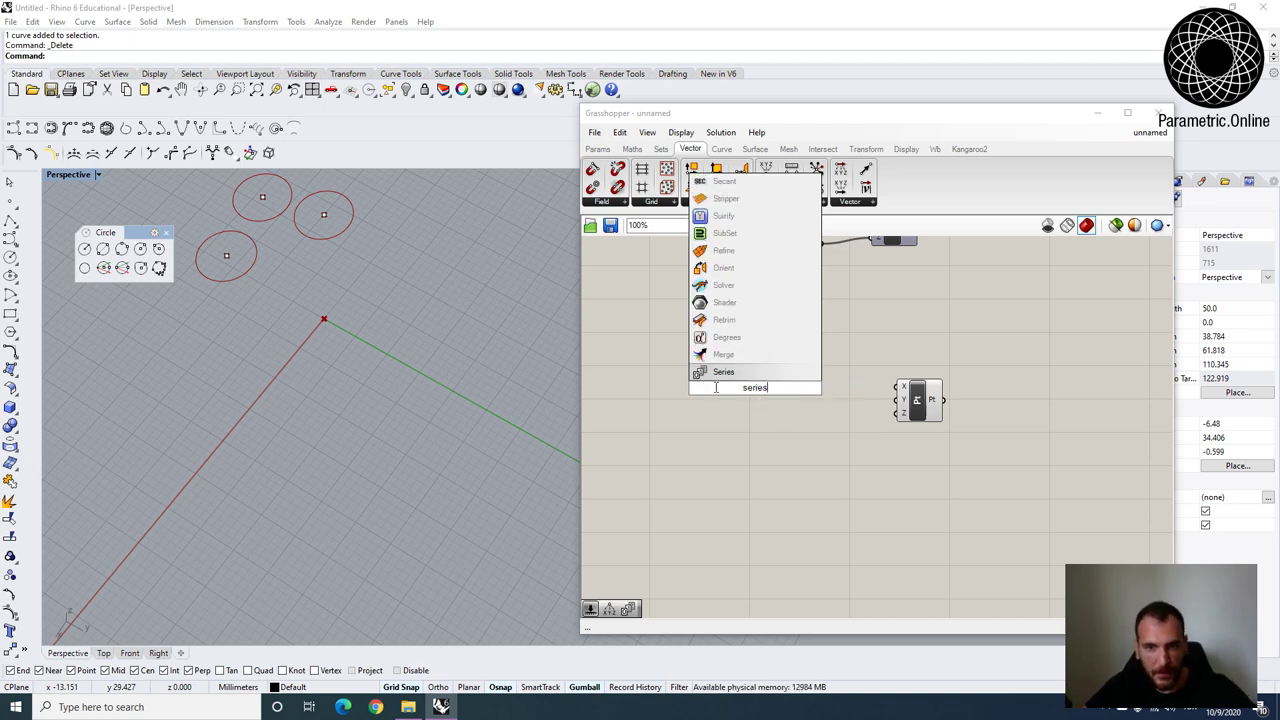
pyautogui.click(744, 372)
pyautogui.moveTo(790, 400); pyautogui.dragTo(800, 398)
pyautogui.moveTo(758, 397); pyautogui.dragTo(834, 465, button='right')
pyautogui.scroll(1, 829, 437)
pyautogui.moveTo(863, 527); pyautogui.dragTo(838, 428, button='right')
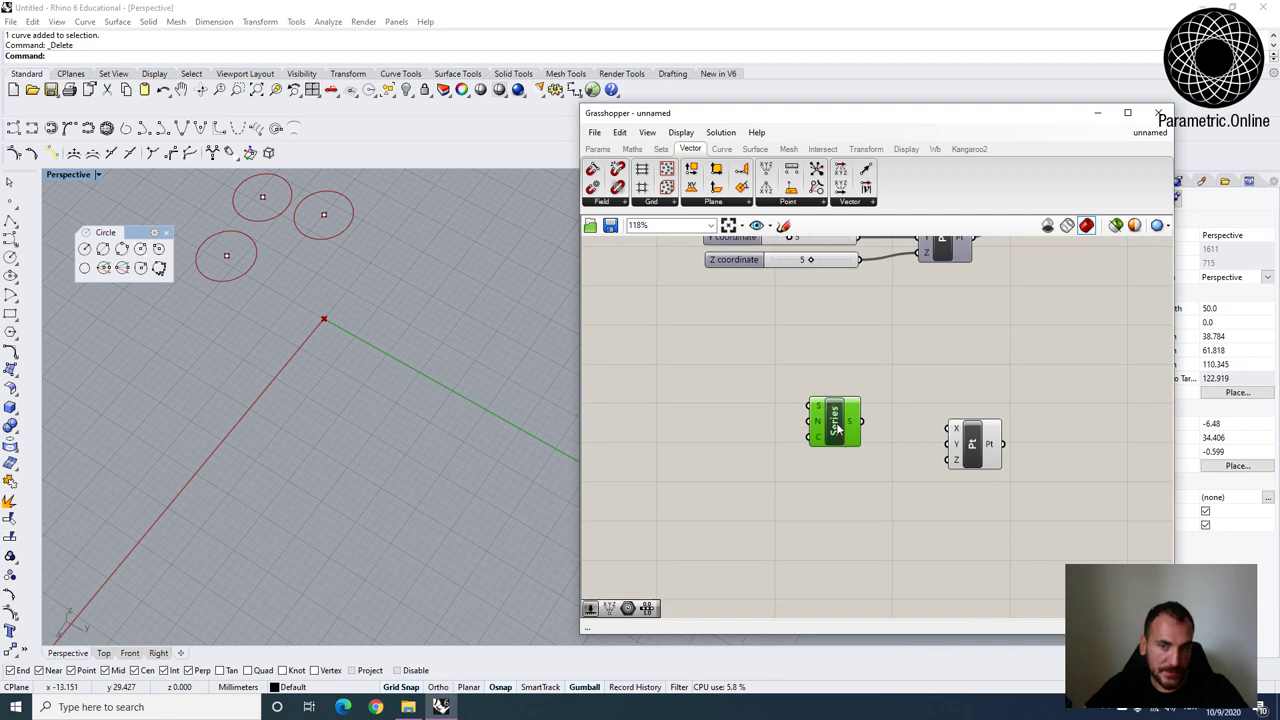
# Look up the Series component in the Sequence group of the Sets category and examine its inputs.
pyautogui.click(661, 150)
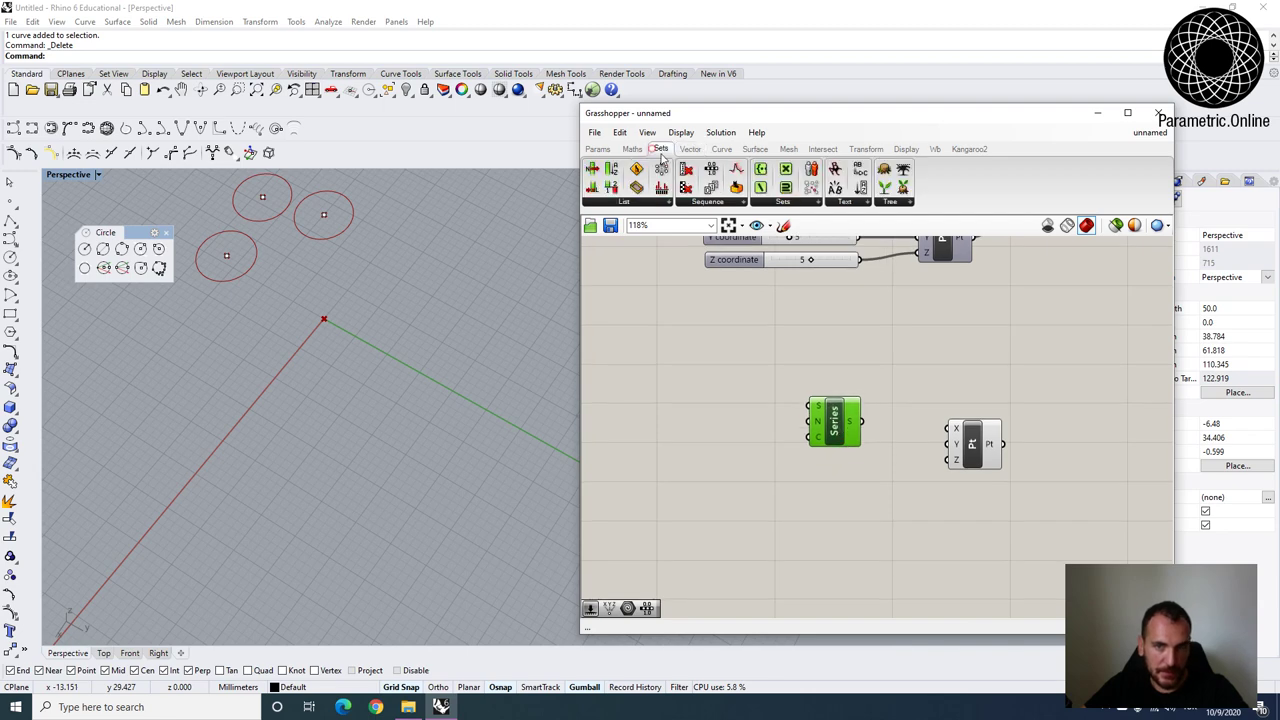
pyautogui.click(706, 203)
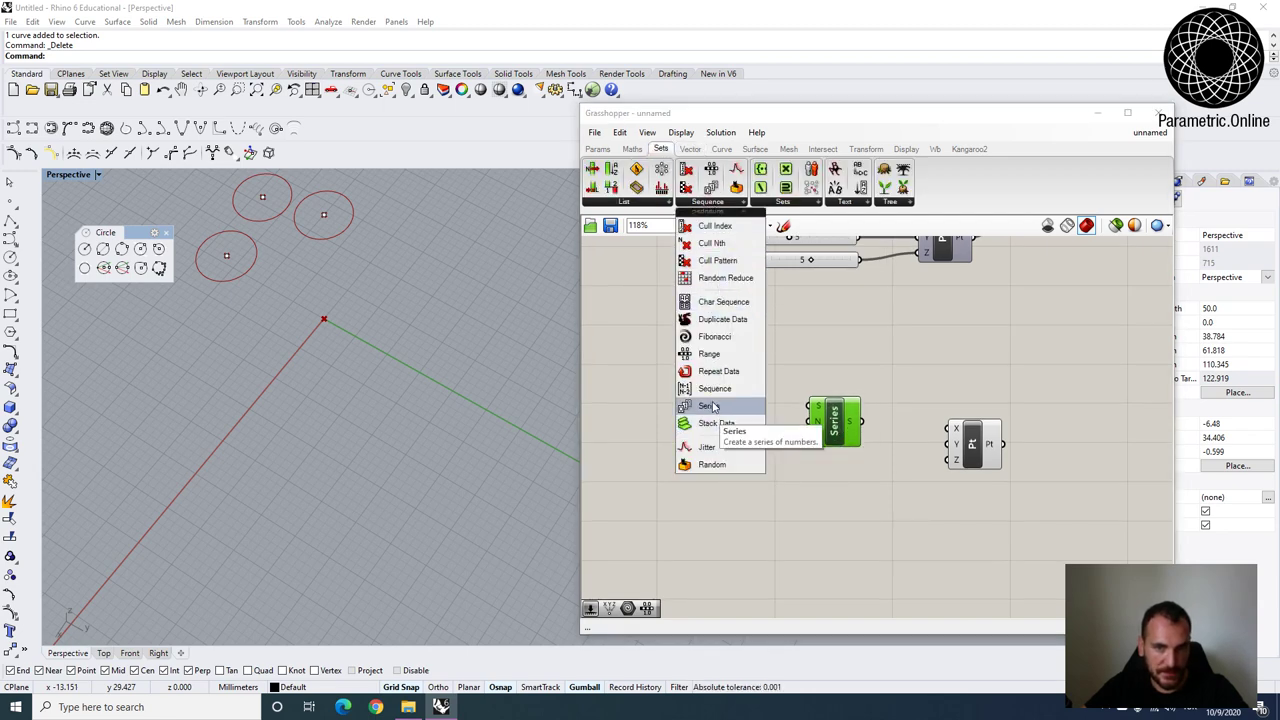
pyautogui.scroll(3, 833, 420)
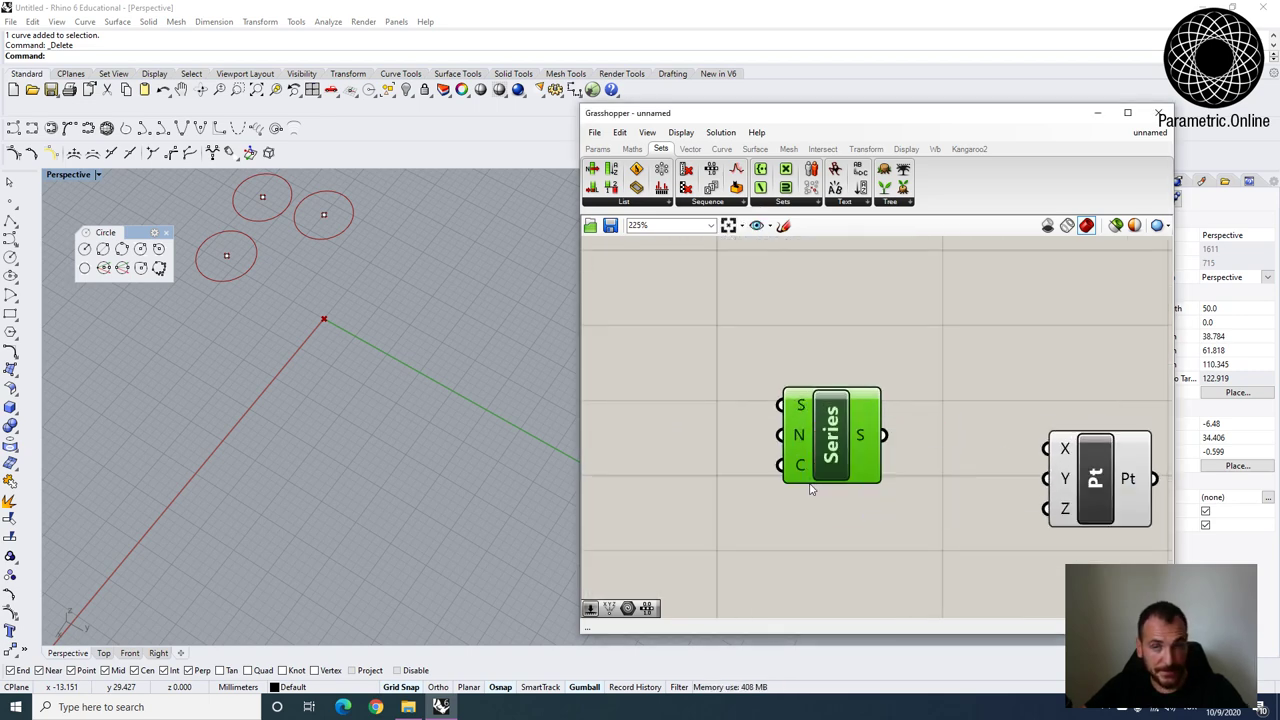
# Duplicate the three coordinate sliders of the second line point and place the copies beside the Series component.
pyautogui.scroll(-4, 815, 438)
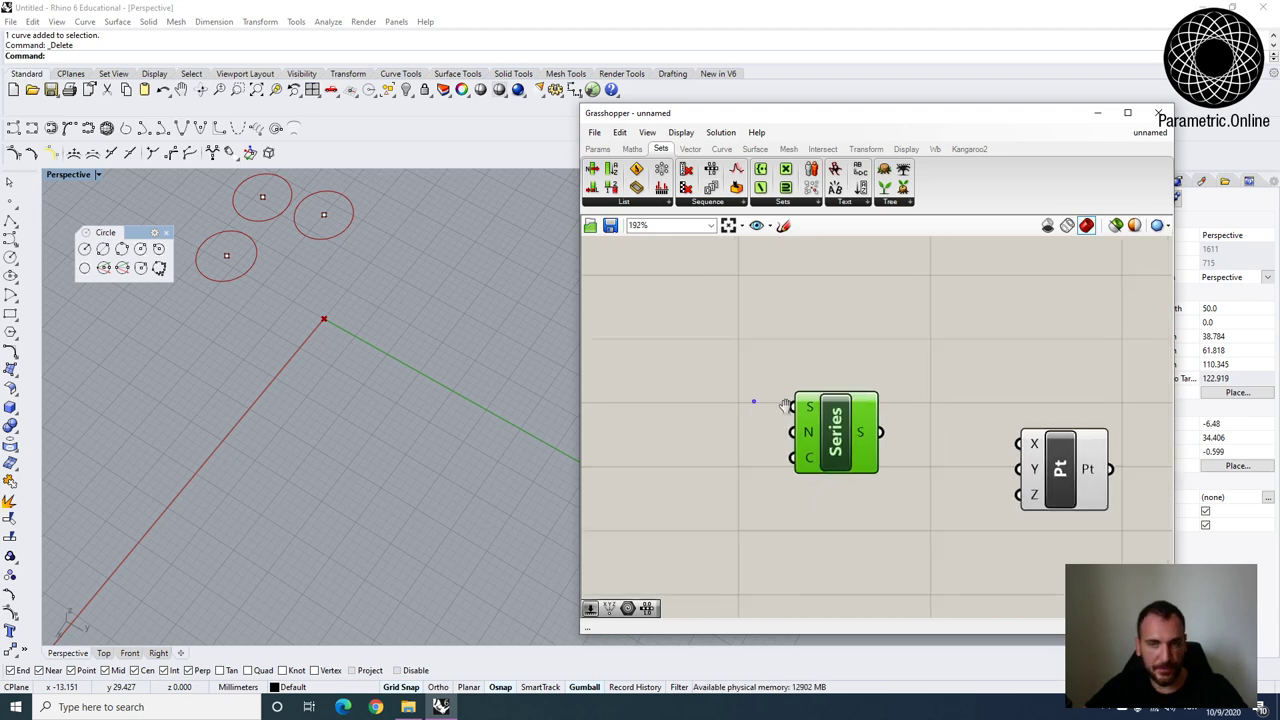
pyautogui.scroll(2, 815, 438)
pyautogui.doubleClick(766, 462)
pyautogui.moveTo(923, 371); pyautogui.dragTo(889, 424, button='right')
pyautogui.scroll(-1, 889, 424)
pyautogui.moveTo(903, 397); pyautogui.dragTo(842, 310)
pyautogui.moveTo(844, 336); pyautogui.dragTo(846, 298, button='right')
pyautogui.hotkey('ctrl', 'c')
pyautogui.hotkey('ctrl', 'v')
pyautogui.moveTo(824, 309); pyautogui.dragTo(706, 547)
# Connect the three copied sliders to the Start, Step and Count inputs of the Series component.
pyautogui.click(856, 430)
pyautogui.moveTo(872, 511); pyautogui.dragTo(879, 439, button='right')
pyautogui.scroll(2, 879, 439)
pyautogui.moveTo(847, 404); pyautogui.dragTo(905, 441)
pyautogui.moveTo(846, 480); pyautogui.dragTo(905, 466)
pyautogui.moveTo(1070, 392); pyautogui.dragTo(971, 371, button='right')
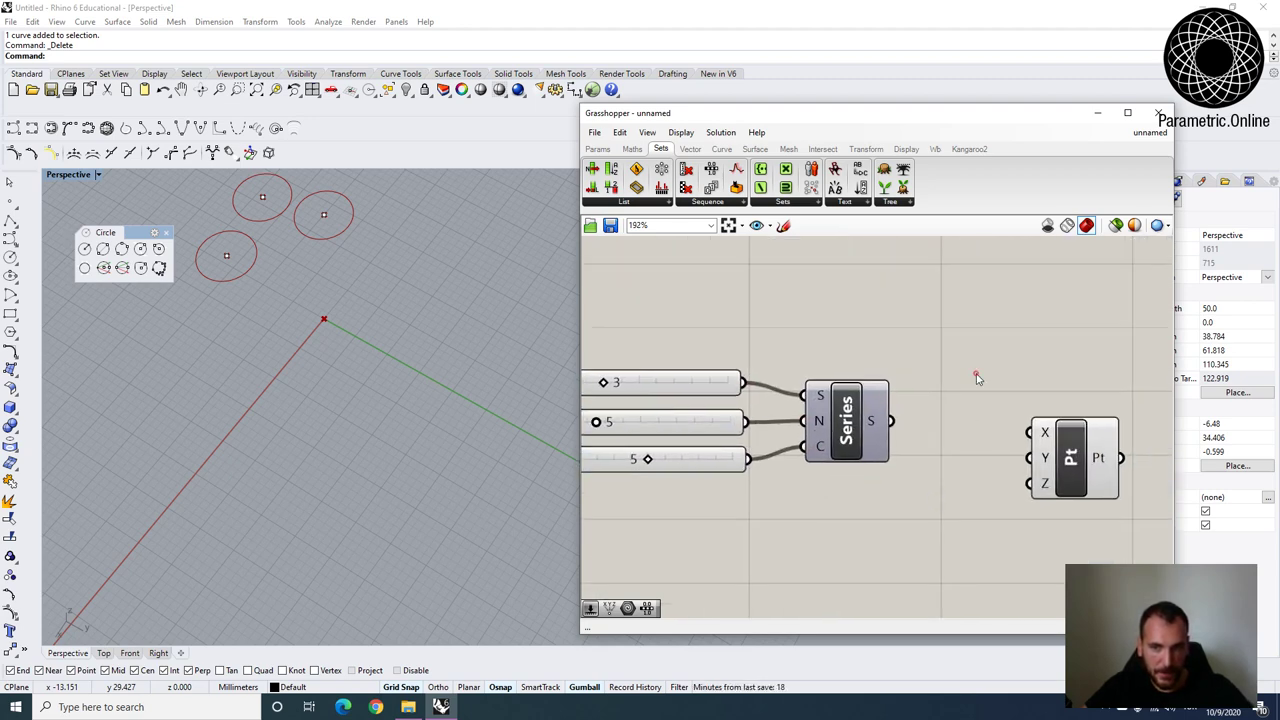
# Add a Panel, searching for "panel", and connect it to the Series output to list its values.
pyautogui.doubleClick(976, 373)
pyautogui.write('panel')
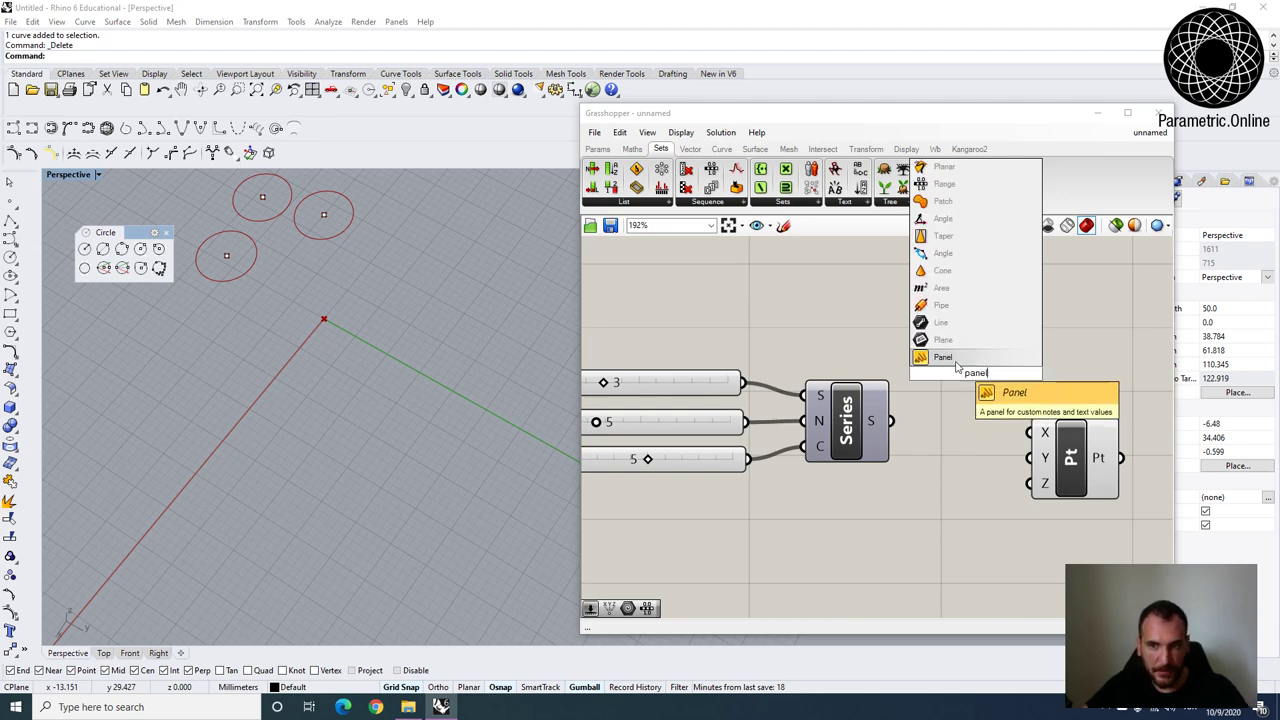
pyautogui.press('Return')
pyautogui.scroll(-2, 950, 334)
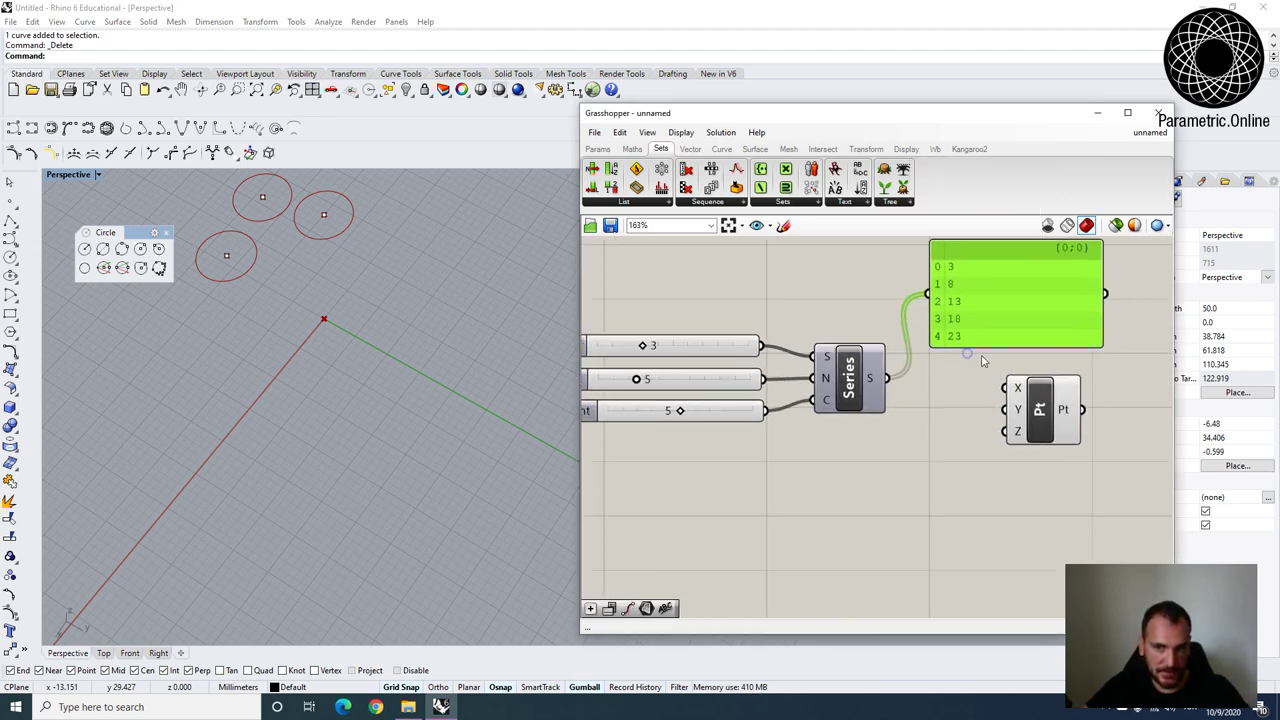
pyautogui.moveTo(982, 346); pyautogui.dragTo(982, 361)
pyautogui.moveTo(861, 294); pyautogui.dragTo(885, 343, button='right')
pyautogui.moveTo(838, 456); pyautogui.dragTo(866, 458, button='right')
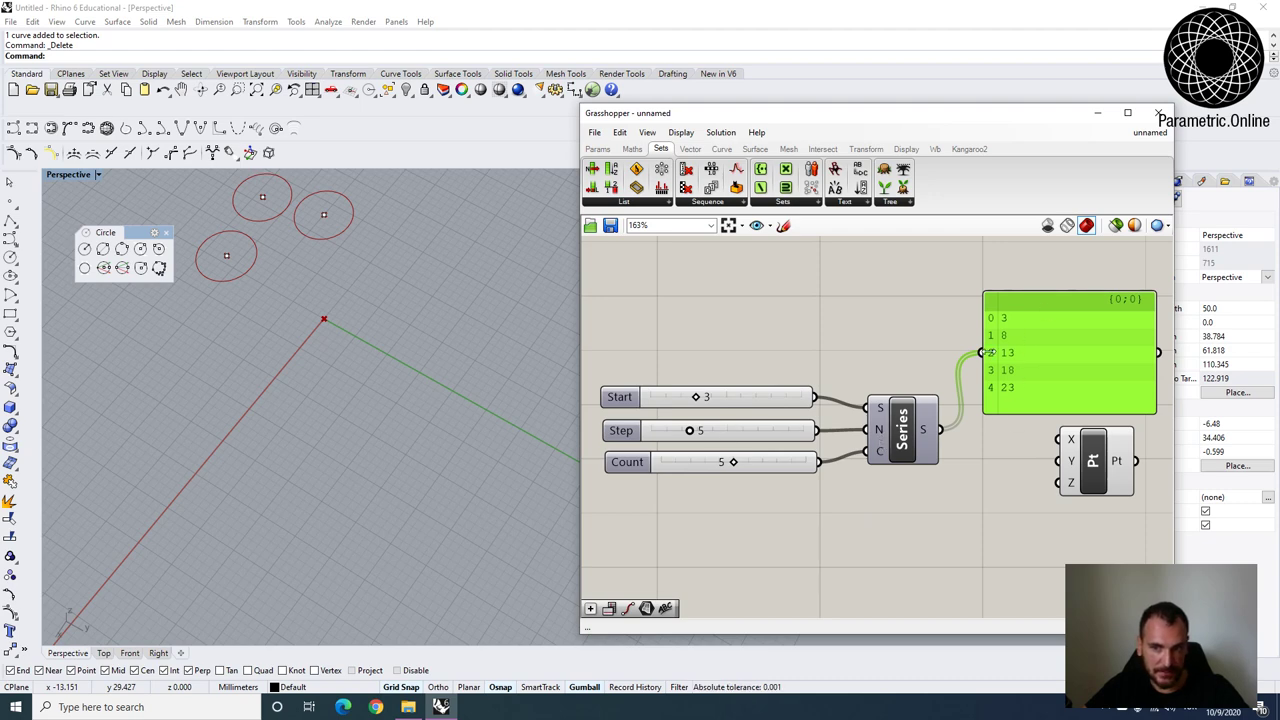
# Set the series Start to 0, Step to 1 and Count to 10, and enlarge the panel.
pyautogui.moveTo(698, 398); pyautogui.dragTo(662, 434)
pyautogui.moveTo(713, 467); pyautogui.dragTo(824, 472)
pyautogui.moveTo(1062, 410)
pyautogui.mouseDown()
pyautogui.moveTo(1054, 503)
pyautogui.moveTo(1063, 408)
pyautogui.mouseUp()
# Raise the Count slider's maximum to 30, set Count to 27 and review the panel list to its end.
pyautogui.click(645, 463)
pyautogui.doubleClick(645, 463)
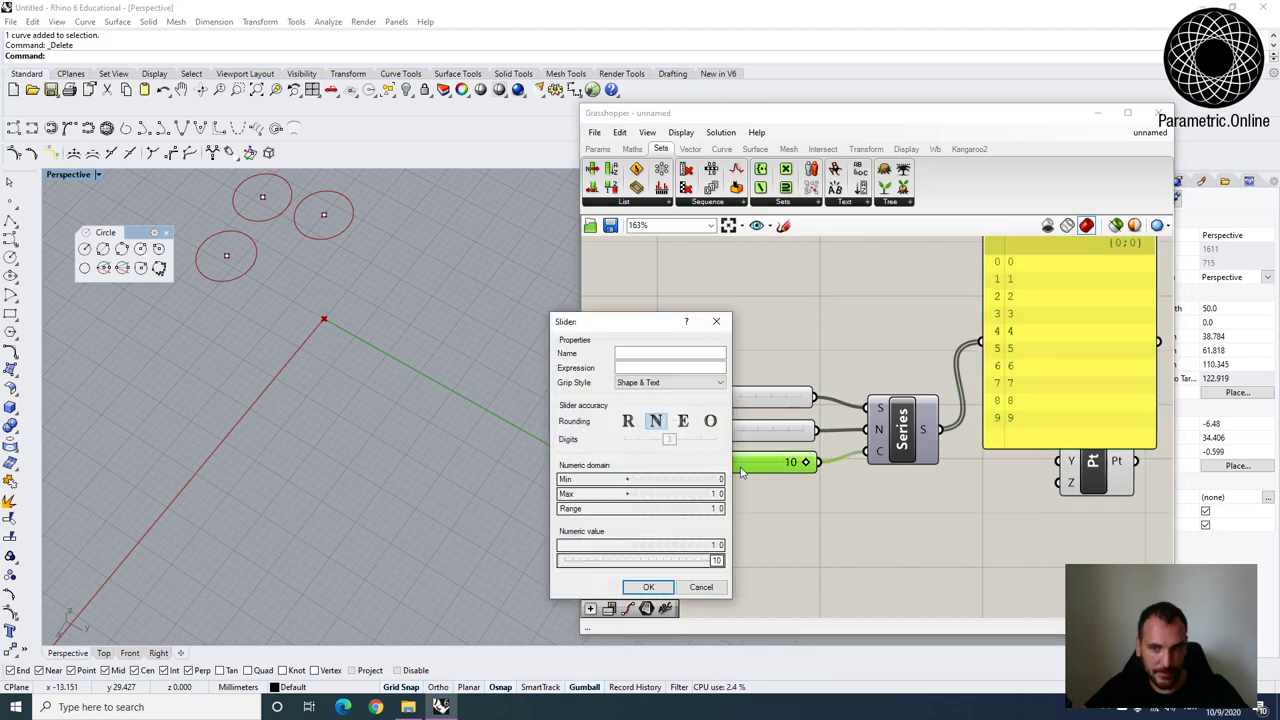
pyautogui.doubleClick(683, 495)
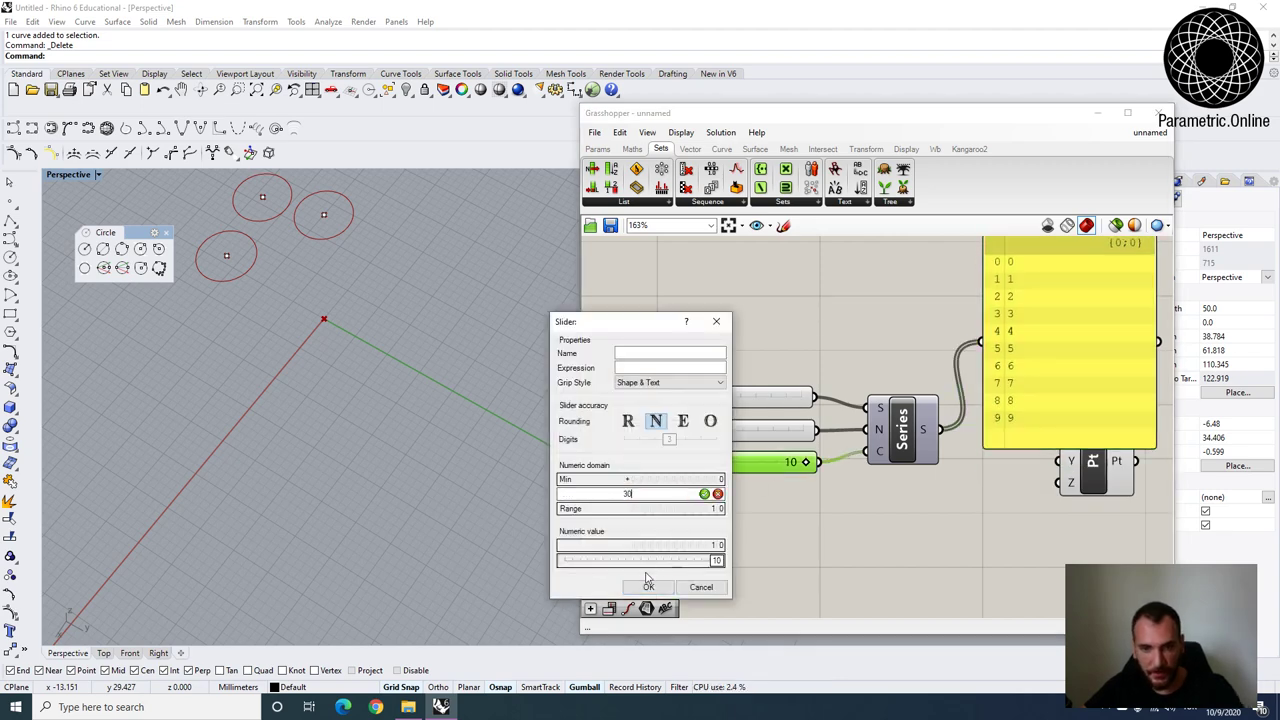
pyautogui.write('30')
pyautogui.click(648, 586)
pyautogui.moveTo(716, 463); pyautogui.dragTo(790, 463)
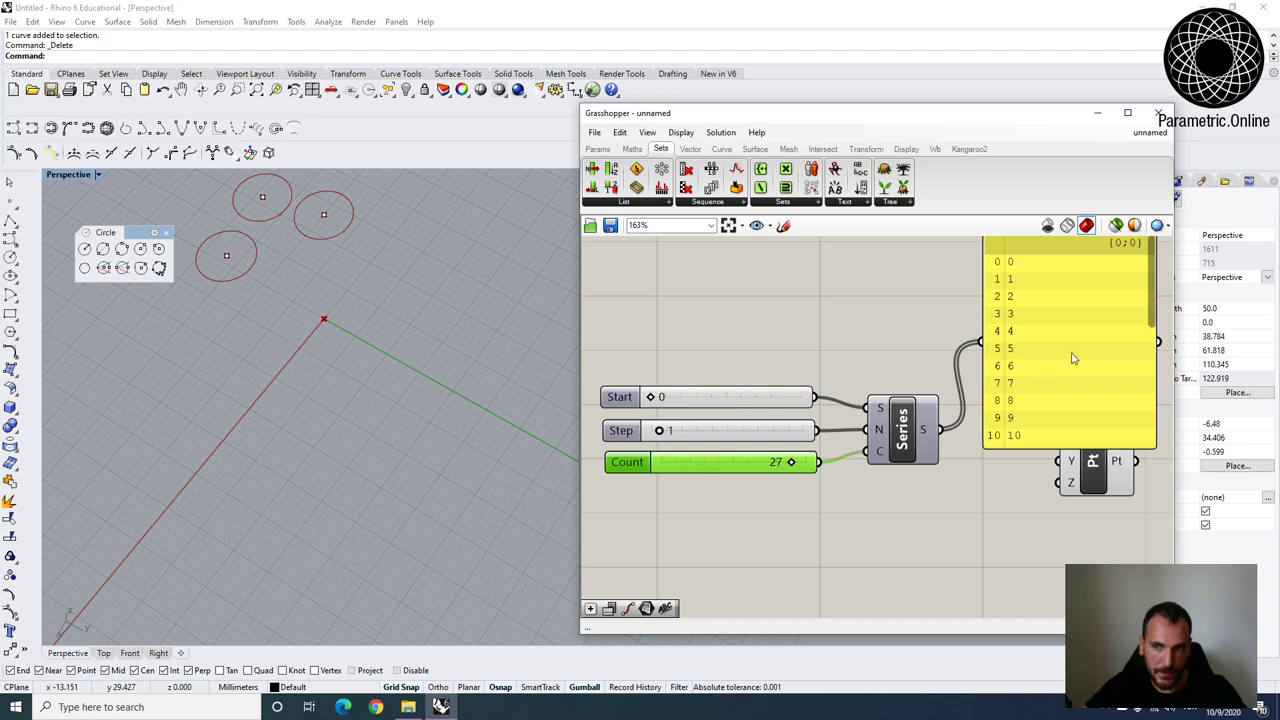
pyautogui.moveTo(1145, 307); pyautogui.dragTo(1146, 440)
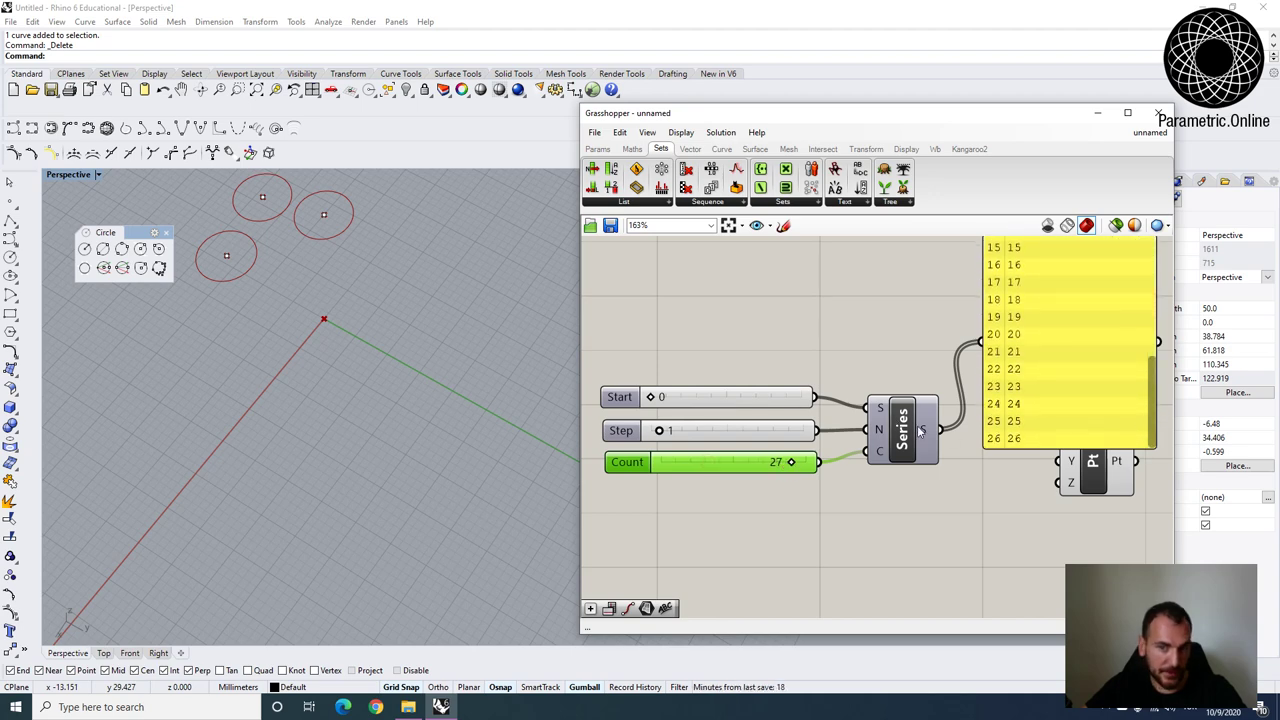
# Delete the panel connected to the Series output.
pyautogui.click(1027, 375)
pyautogui.press('Delete')
pyautogui.scroll(-2, 917, 300)
pyautogui.moveTo(938, 456); pyautogui.dragTo(826, 416)
pyautogui.keyDown('alt'); pyautogui.moveTo(911, 391); pyautogui.dragTo(918, 460); pyautogui.keyUp('alt')
pyautogui.hotkey('ctrl', 'z')
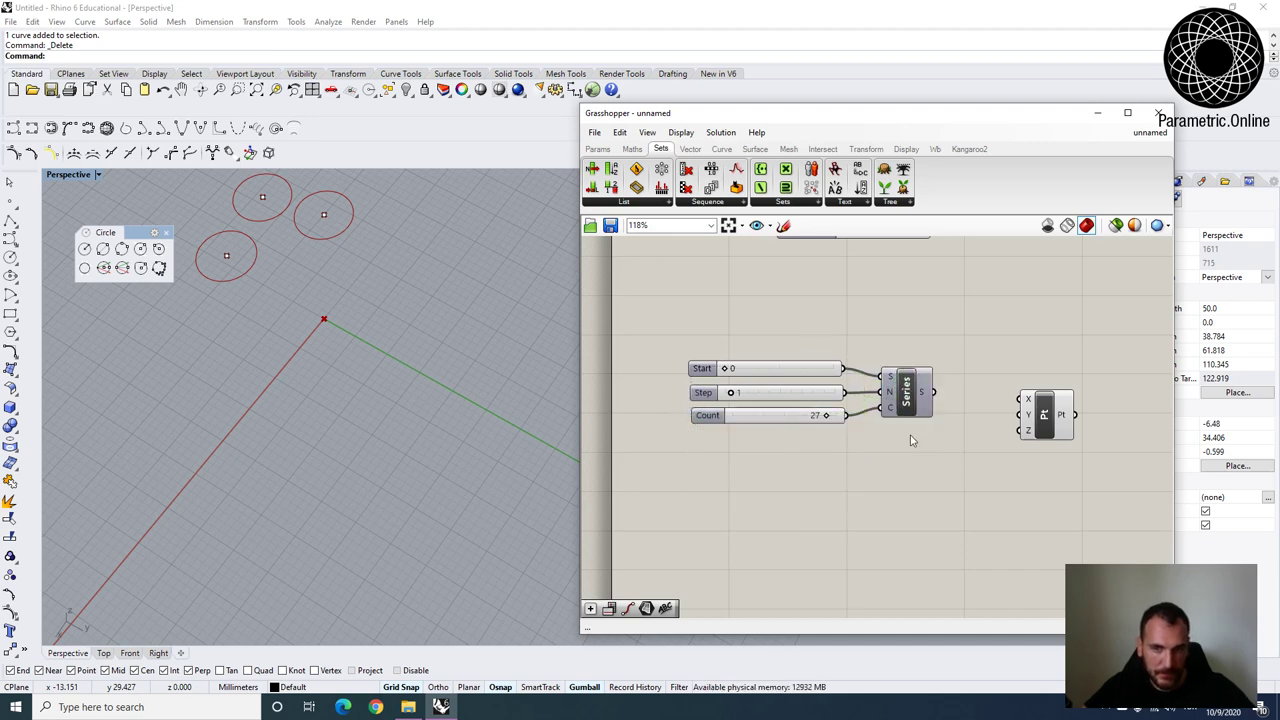
# Duplicate the Series component together with its Count slider, keeping the shared Start and Step sliders connected.
pyautogui.scroll(3, 843, 410)
pyautogui.click(630, 413)
pyautogui.keyDown('shift'); pyautogui.click(955, 380); pyautogui.keyUp('shift')
pyautogui.scroll(-2, 955, 390)
pyautogui.hotkey('ctrl', 'c')
pyautogui.hotkey('ctrl', 'v')
pyautogui.click(955, 500)
# Arrange the copied Series and Count slider below the originals and set the copied Count to 10.
pyautogui.scroll(2, 860, 340)
pyautogui.moveTo(834, 308); pyautogui.dragTo(778, 376)
pyautogui.moveTo(996, 384); pyautogui.dragTo(1019, 336)
pyautogui.moveTo(985, 514); pyautogui.dragTo(1003, 486)
pyautogui.moveTo(1003, 486); pyautogui.dragTo(973, 460, button='right')
pyautogui.moveTo(973, 460); pyautogui.dragTo(962, 460)
pyautogui.moveTo(1016, 410); pyautogui.dragTo(991, 412, button='right')
pyautogui.scroll(-2, 1000, 410)
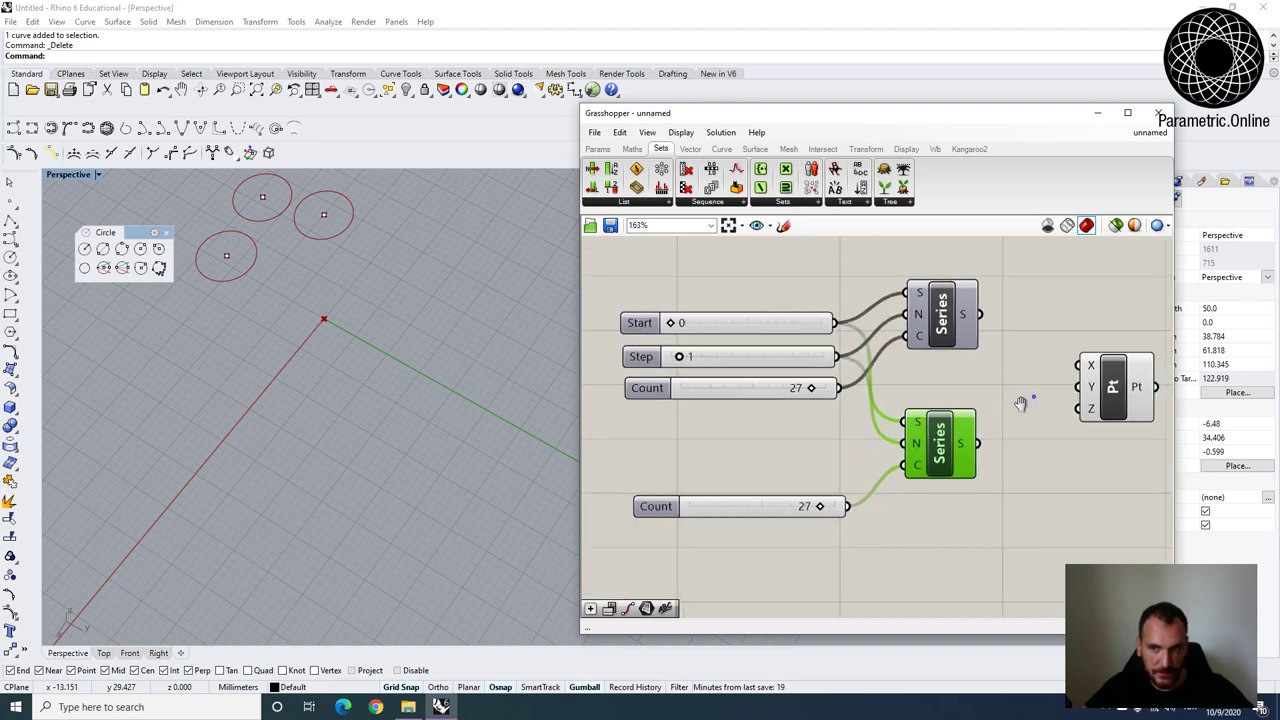
pyautogui.moveTo(808, 518); pyautogui.dragTo(727, 523)
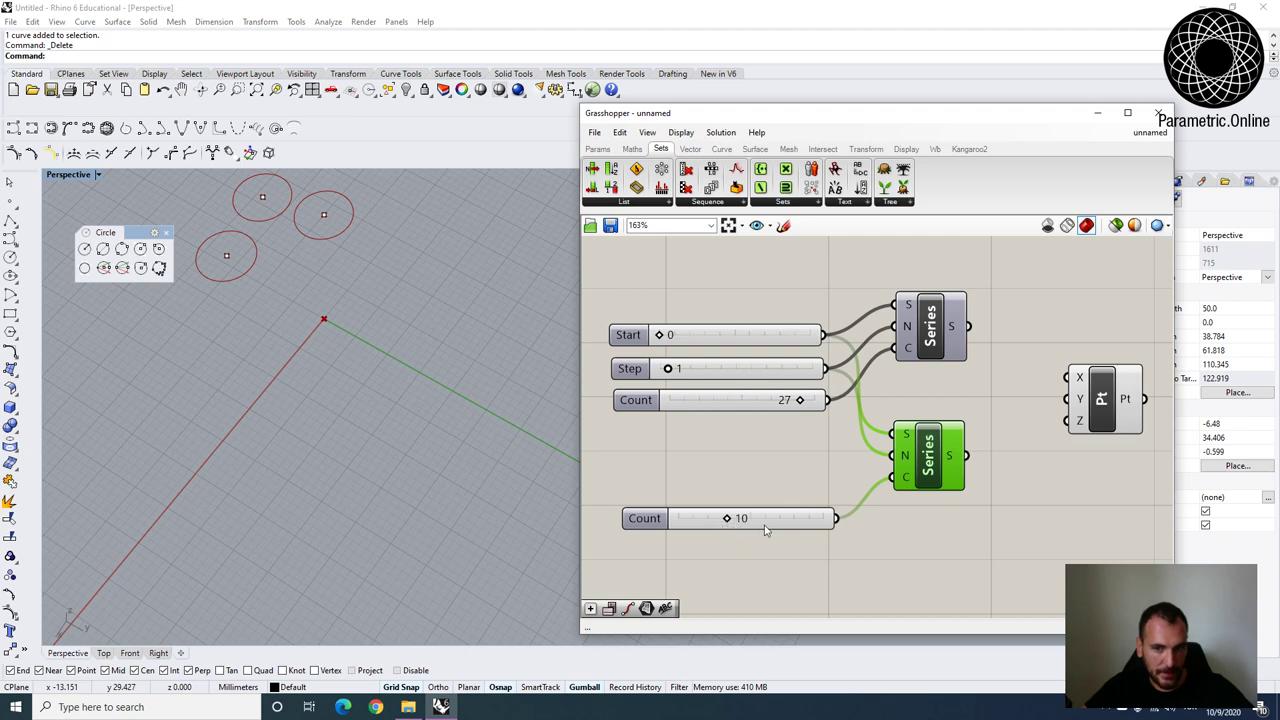
# Connect the first Series to the X input of Construct Point and duplicate the point component below it.
pyautogui.scroll(-2, 784, 468)
pyautogui.moveTo(930, 461); pyautogui.dragTo(855, 458, button='right')
pyautogui.scroll(3, 927, 413)
pyautogui.moveTo(934, 414); pyautogui.dragTo(944, 326)
pyautogui.moveTo(780, 336); pyautogui.dragTo(975, 490)
# Connect the second Series to the Y input of the copied Construct Point and disconnect its X input.
pyautogui.moveTo(788, 484); pyautogui.dragTo(922, 500)
pyautogui.rightClick(924, 474)
pyautogui.moveTo(957, 474)
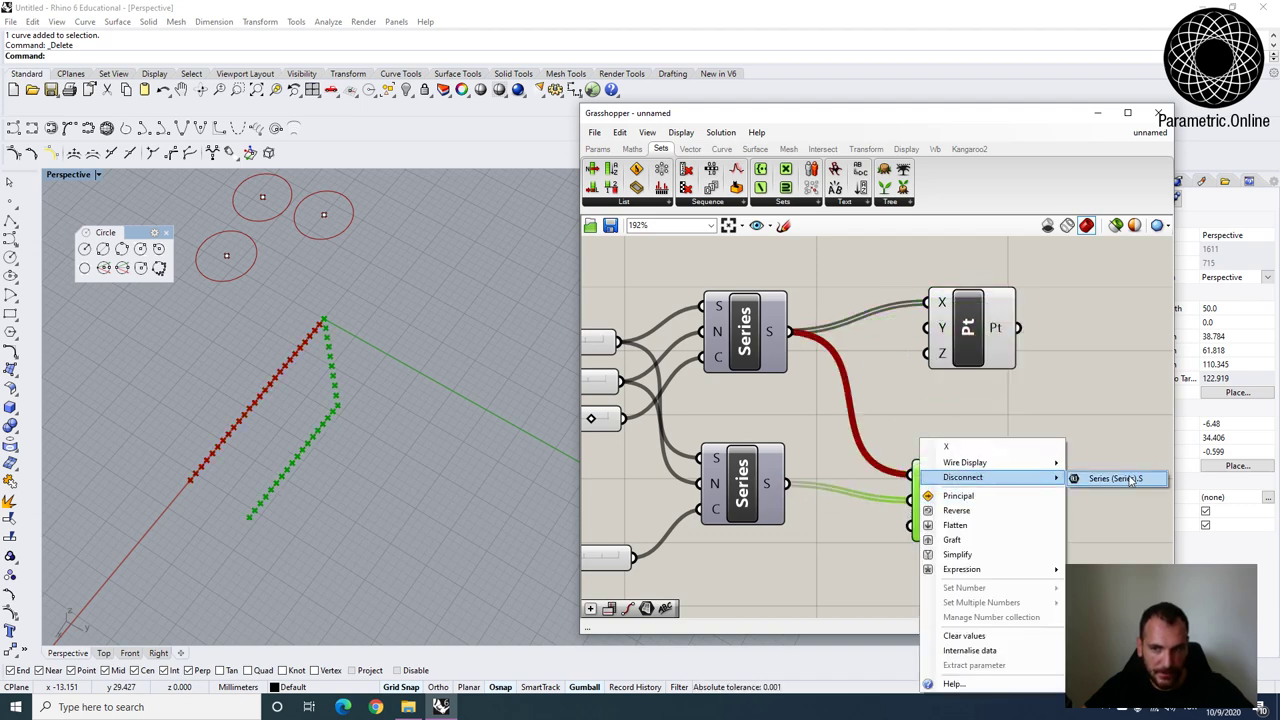
pyautogui.click(1094, 477)
pyautogui.scroll(-2, 965, 414)
pyautogui.scroll(2, 330, 380)
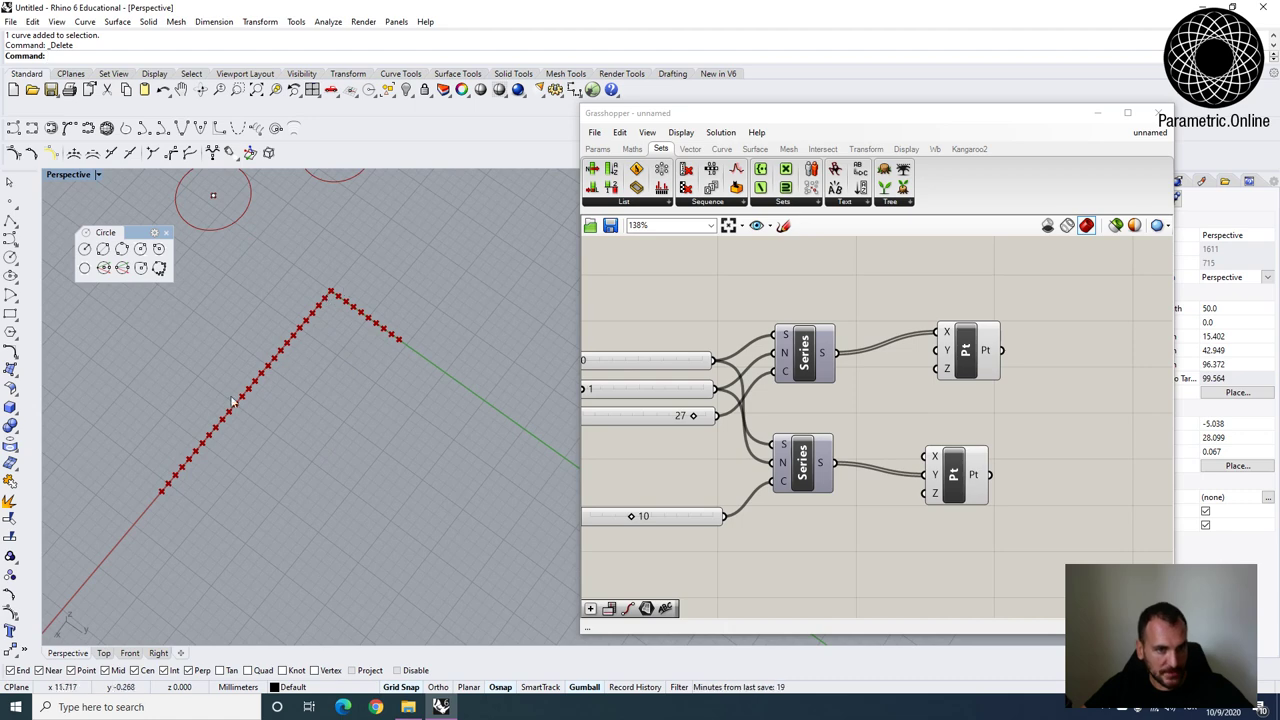
# Delete the copied Construct Point and move the original down to a height between the two Series components.
pyautogui.moveTo(1003, 423); pyautogui.dragTo(942, 404, button='right')
pyautogui.click(925, 445)
pyautogui.press('Delete')
pyautogui.click(914, 340)
pyautogui.moveTo(914, 340); pyautogui.dragTo(912, 402)
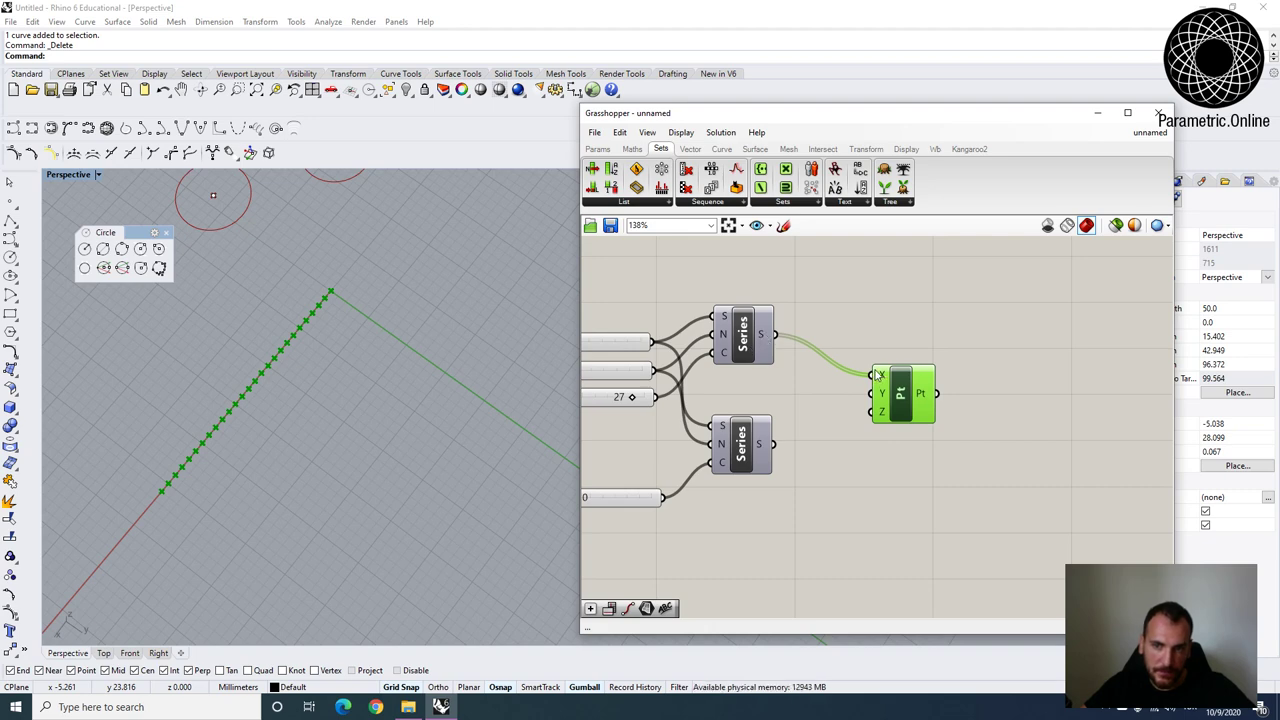
# Connect the second Series to the Y input of the remaining Construct Point component.
pyautogui.click(768, 447)
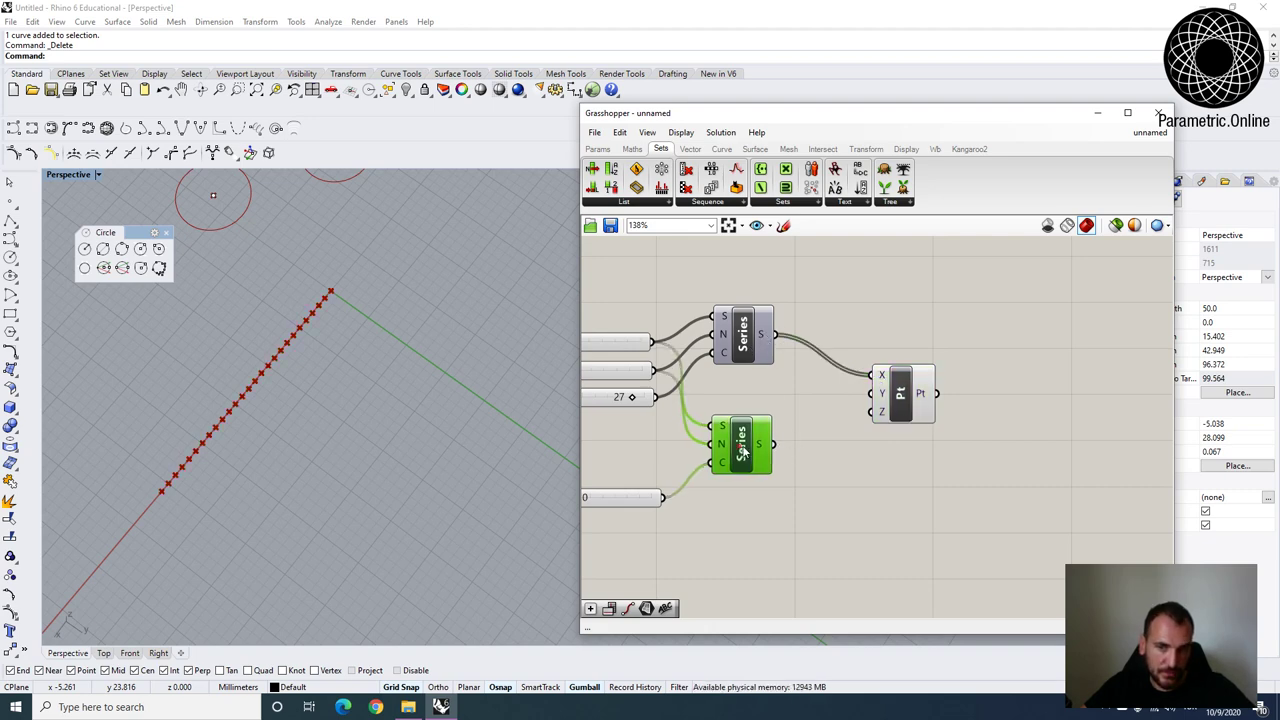
pyautogui.moveTo(786, 442); pyautogui.dragTo(872, 393)
pyautogui.scroll(2, 323, 265)
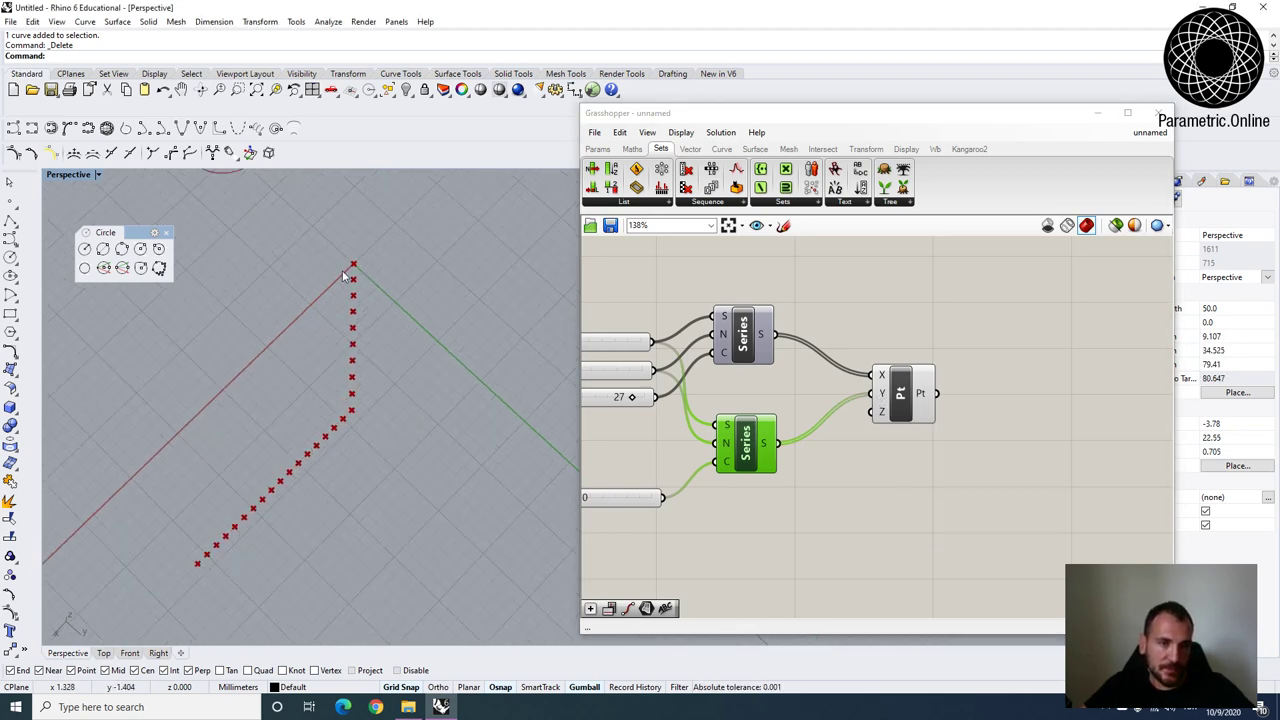
# Examine the points in the viewport and the value lists received by the X and Y inputs.
pyautogui.scroll(-2, 370, 277)
pyautogui.moveTo(396, 372); pyautogui.dragTo(373, 345, button='right')
pyautogui.scroll(4, 337, 281)
pyautogui.moveTo(793, 440); pyautogui.dragTo(963, 475, button='right')
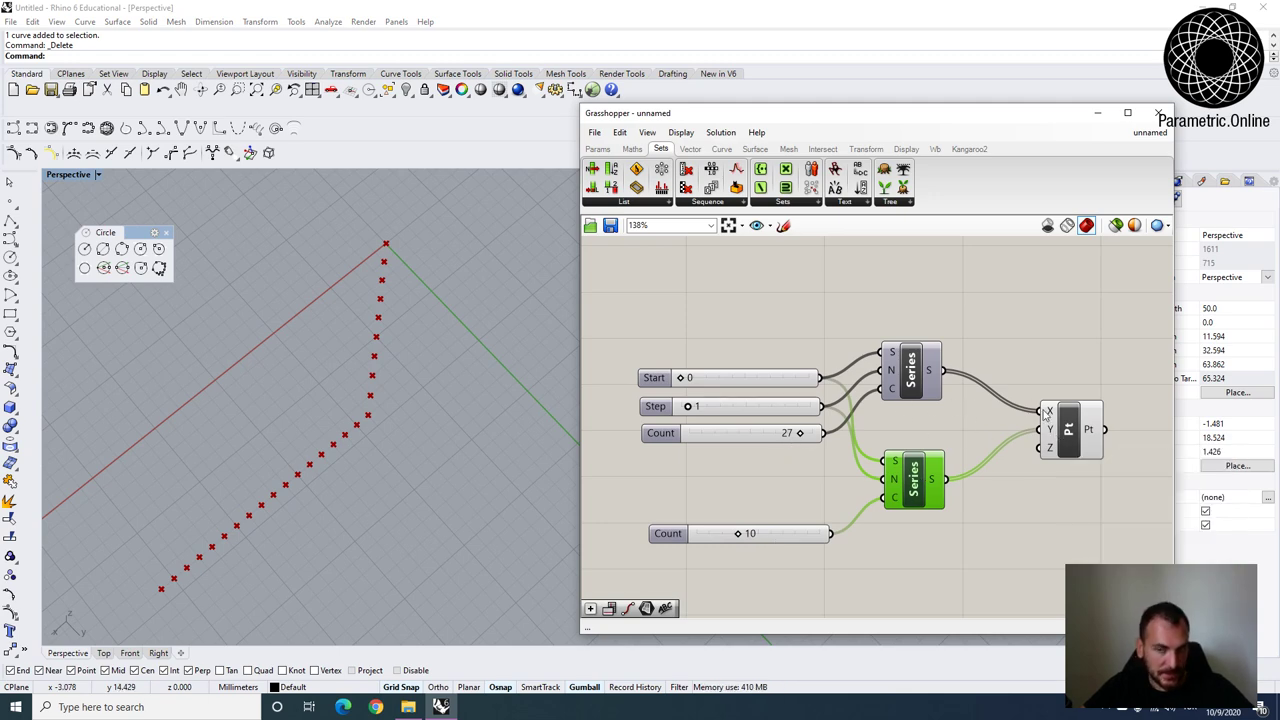
pyautogui.scroll(3, 1046, 414)
pyautogui.moveTo(954, 376)
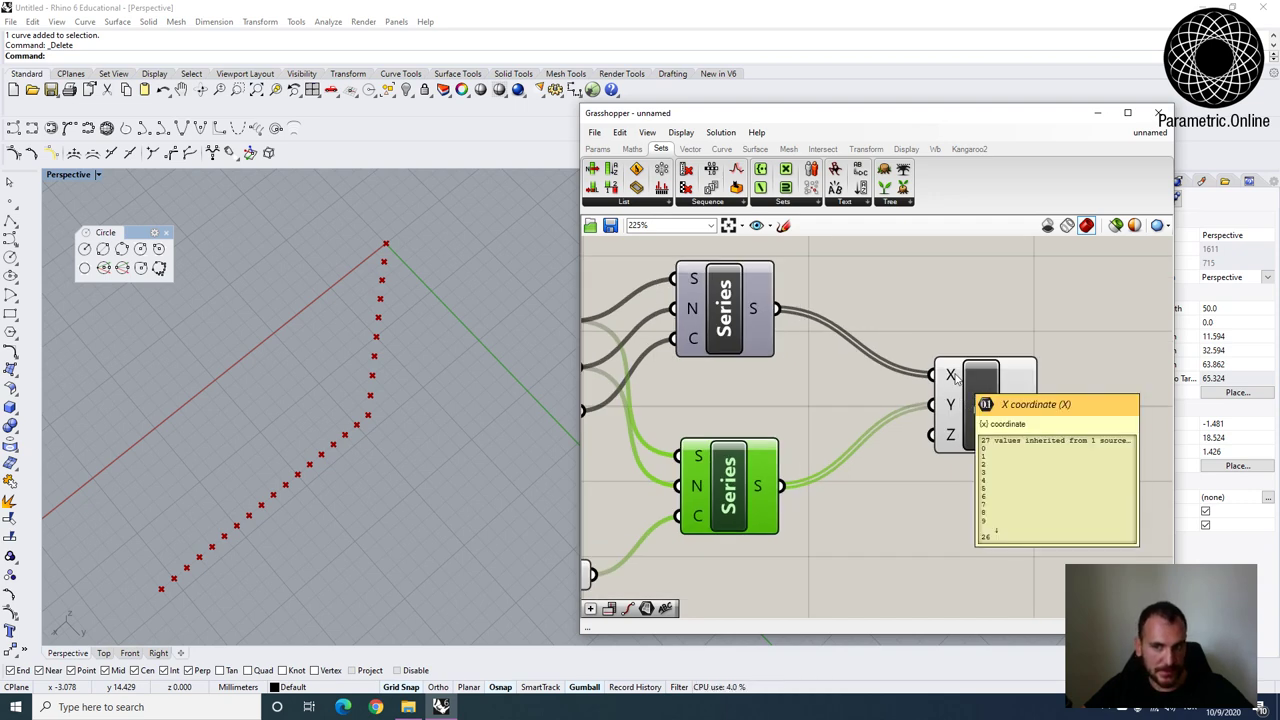
pyautogui.moveTo(955, 404)
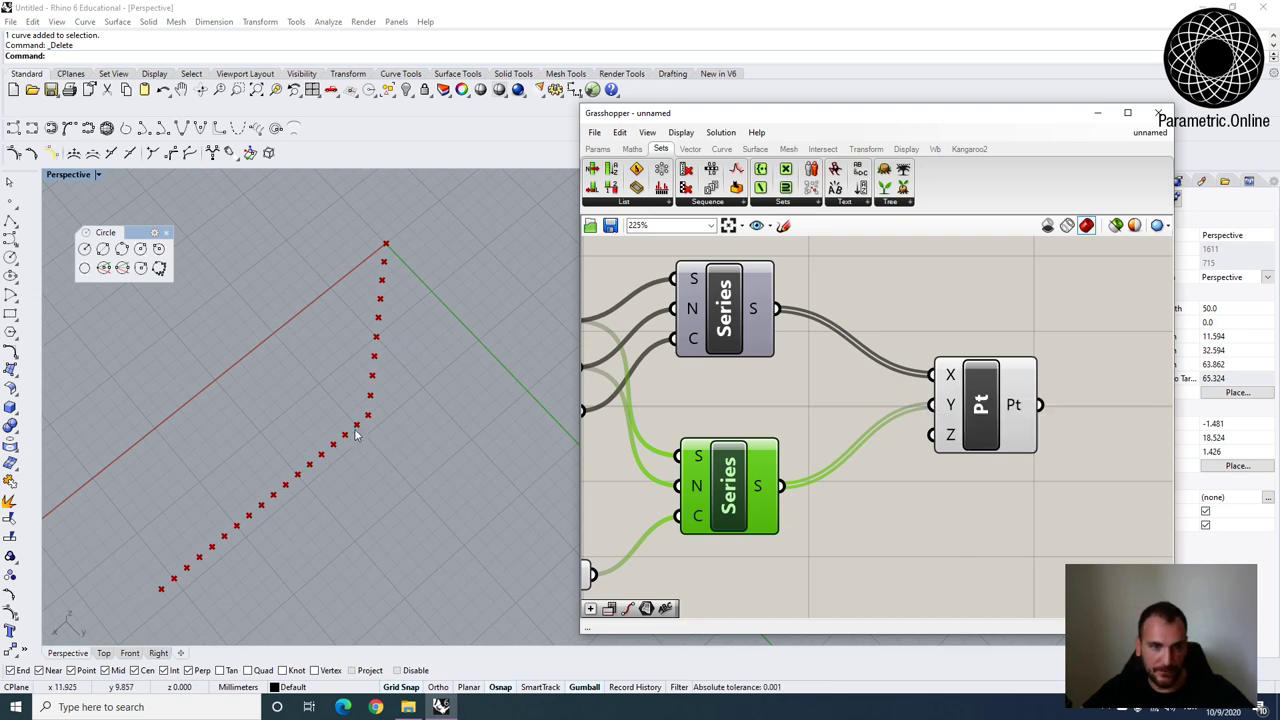
# Move Construct Point farther from the Series components and place a Cross Reference component in between.
pyautogui.scroll(-2, 836, 404)
pyautogui.click(836, 404)
pyautogui.moveTo(836, 404); pyautogui.dragTo(1008, 401)
pyautogui.click(858, 323)
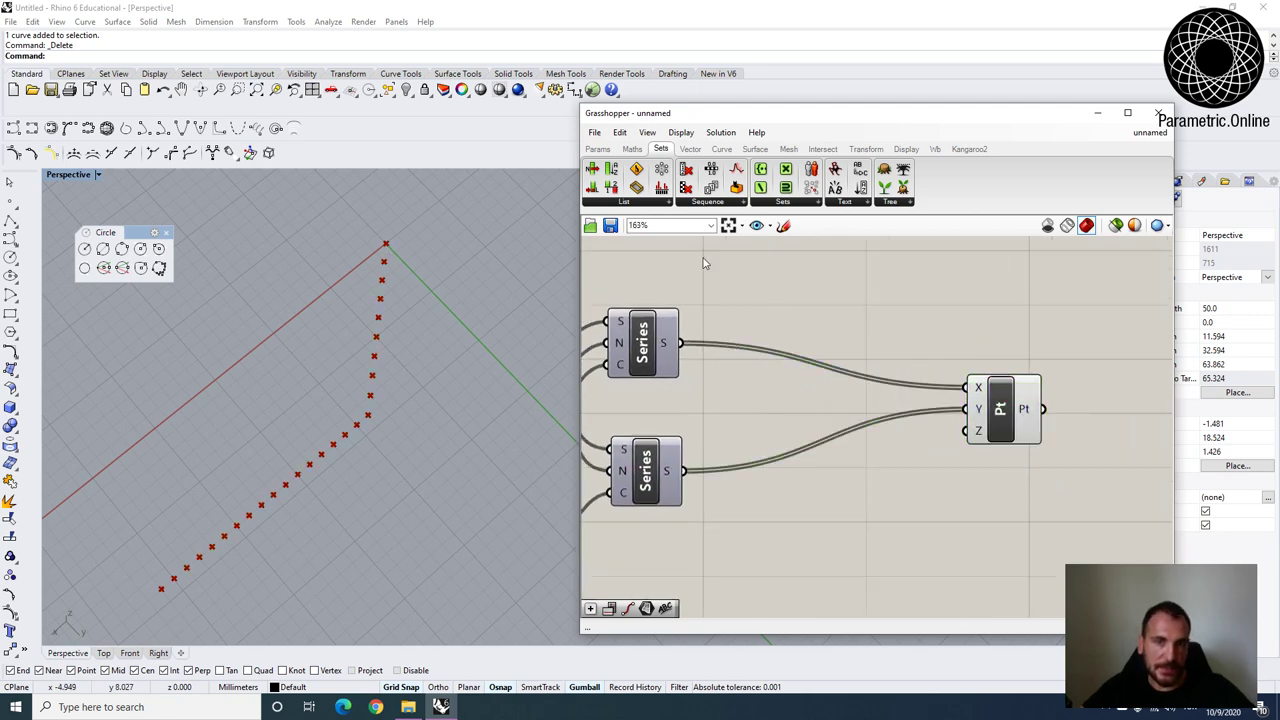
pyautogui.click(654, 205)
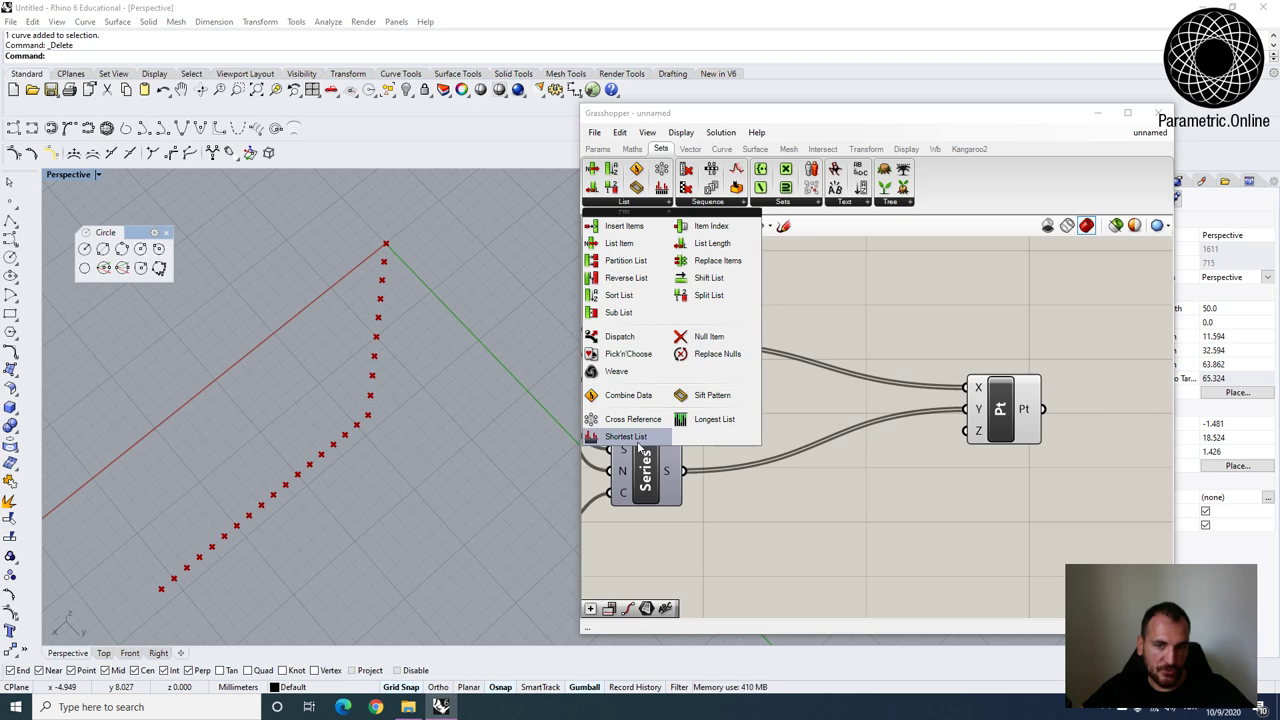
pyautogui.click(628, 421)
pyautogui.click(800, 405)
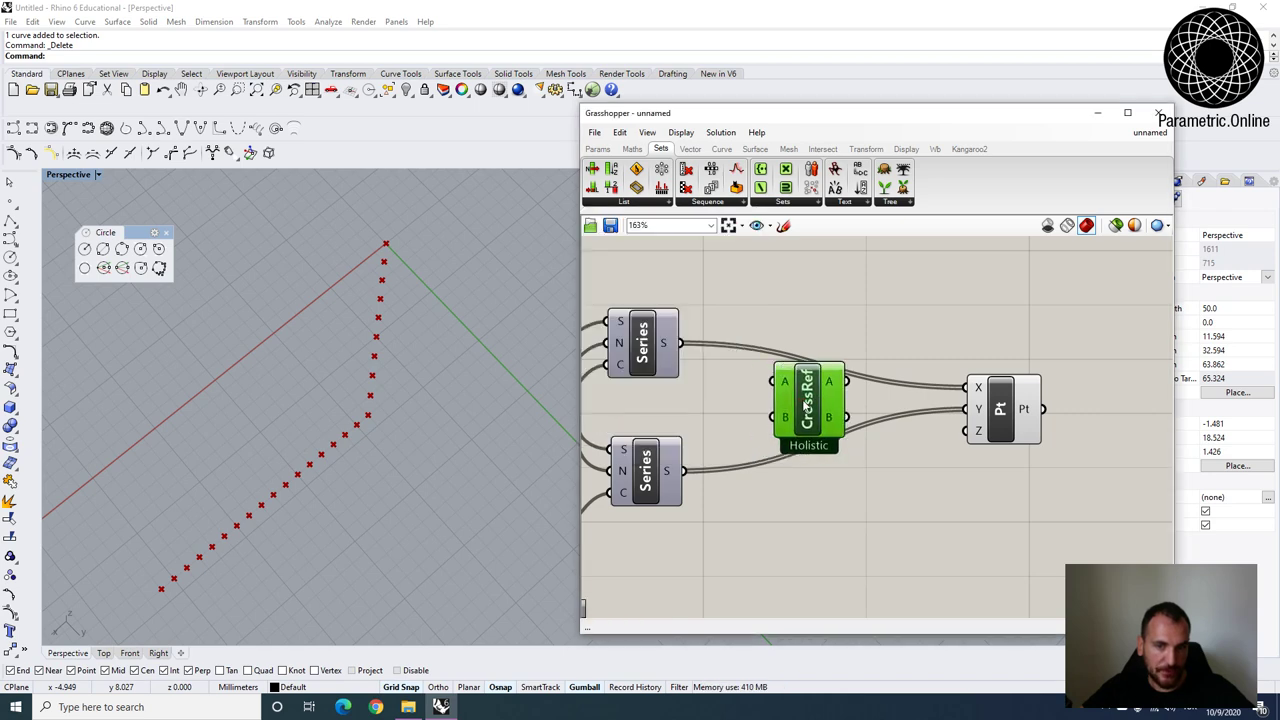
# Connect the first Series to input A and the second Series to input B of Cross Reference.
pyautogui.scroll(2, 795, 398)
pyautogui.click(795, 398)
pyautogui.moveTo(745, 368); pyautogui.dragTo(850, 406)
pyautogui.moveTo(748, 511); pyautogui.dragTo(852, 448)
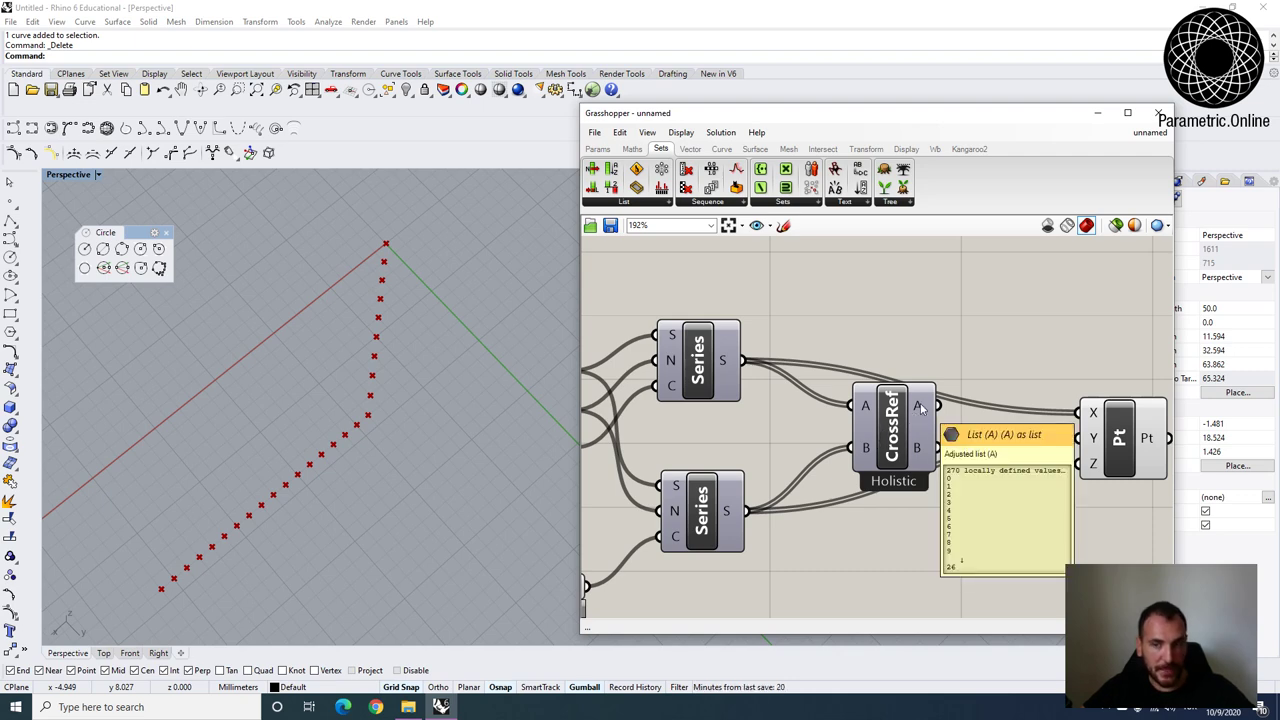
# Compare the adjusted lists at the Cross Reference outputs with the lists output by both Series components.
pyautogui.moveTo(925, 462)
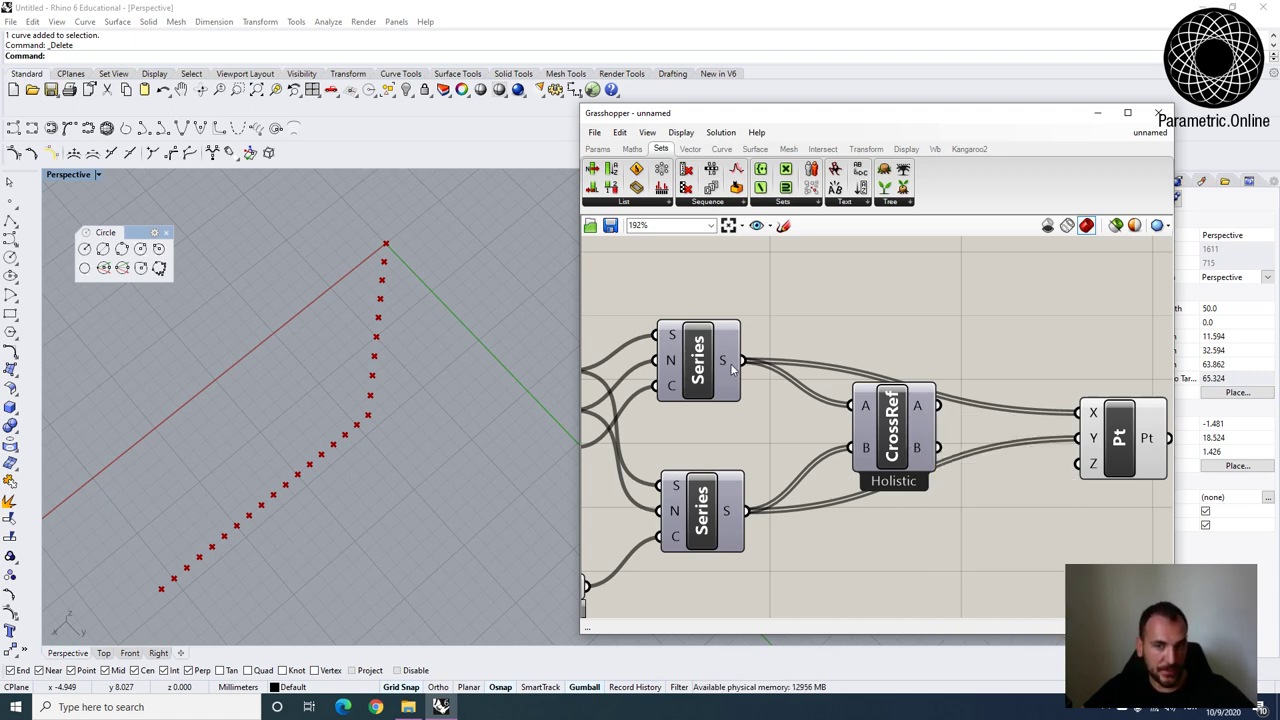
pyautogui.moveTo(730, 363)
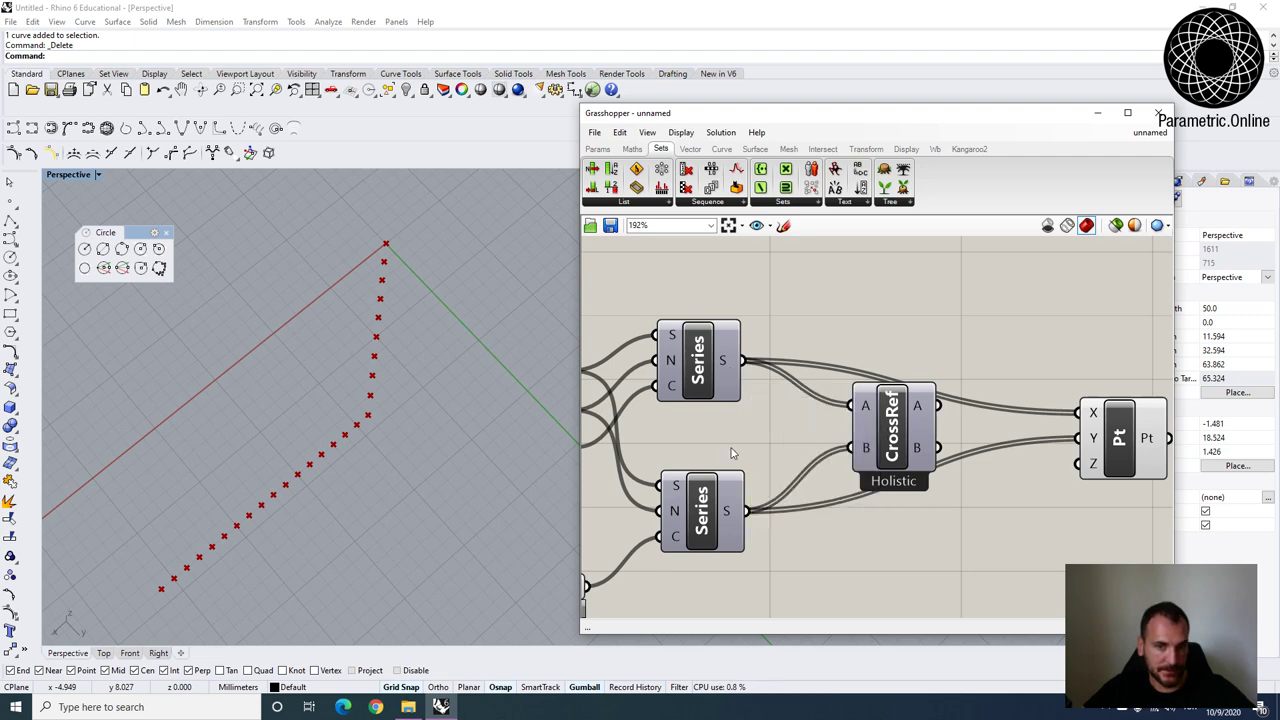
pyautogui.moveTo(730, 502)
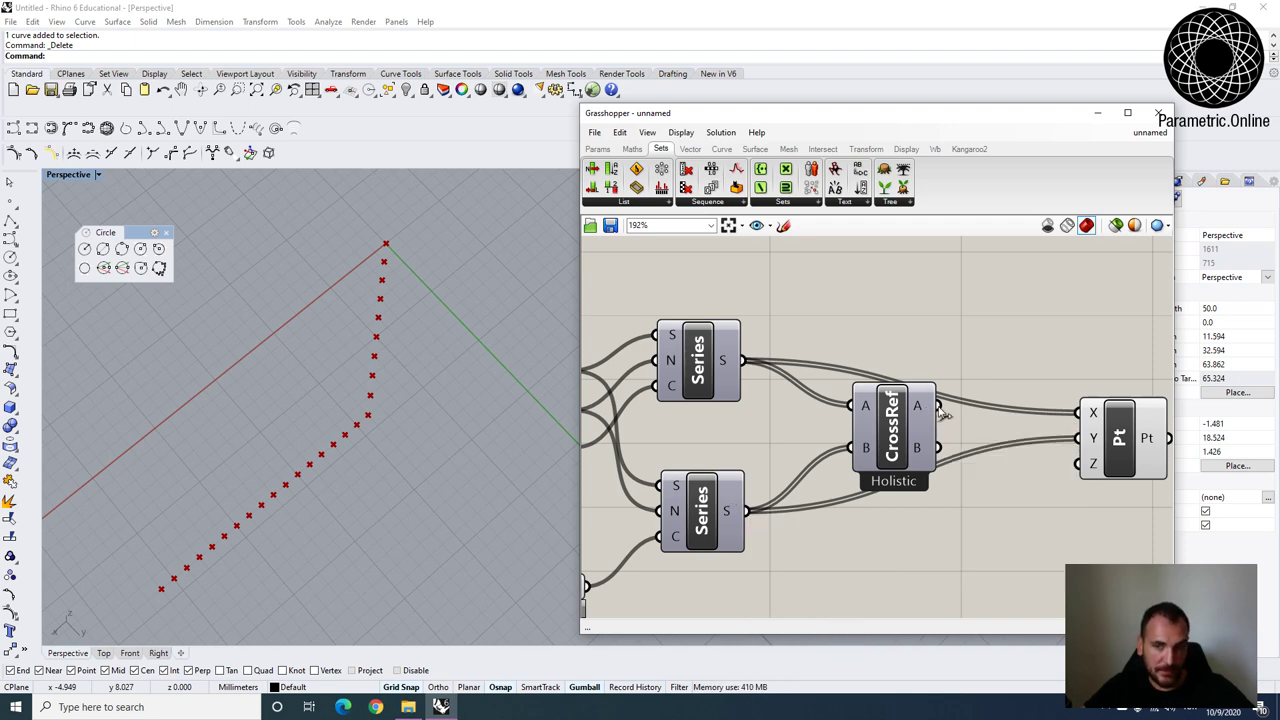
# Connect Cross Reference outputs A and B to the X and Y inputs of Construct Point to form a point grid.
pyautogui.moveTo(938, 406); pyautogui.dragTo(937, 467)
pyautogui.moveTo(374, 420); pyautogui.dragTo(377, 446, button='right')
pyautogui.scroll(-8, 388, 385)
pyautogui.scroll(6, 366, 395)
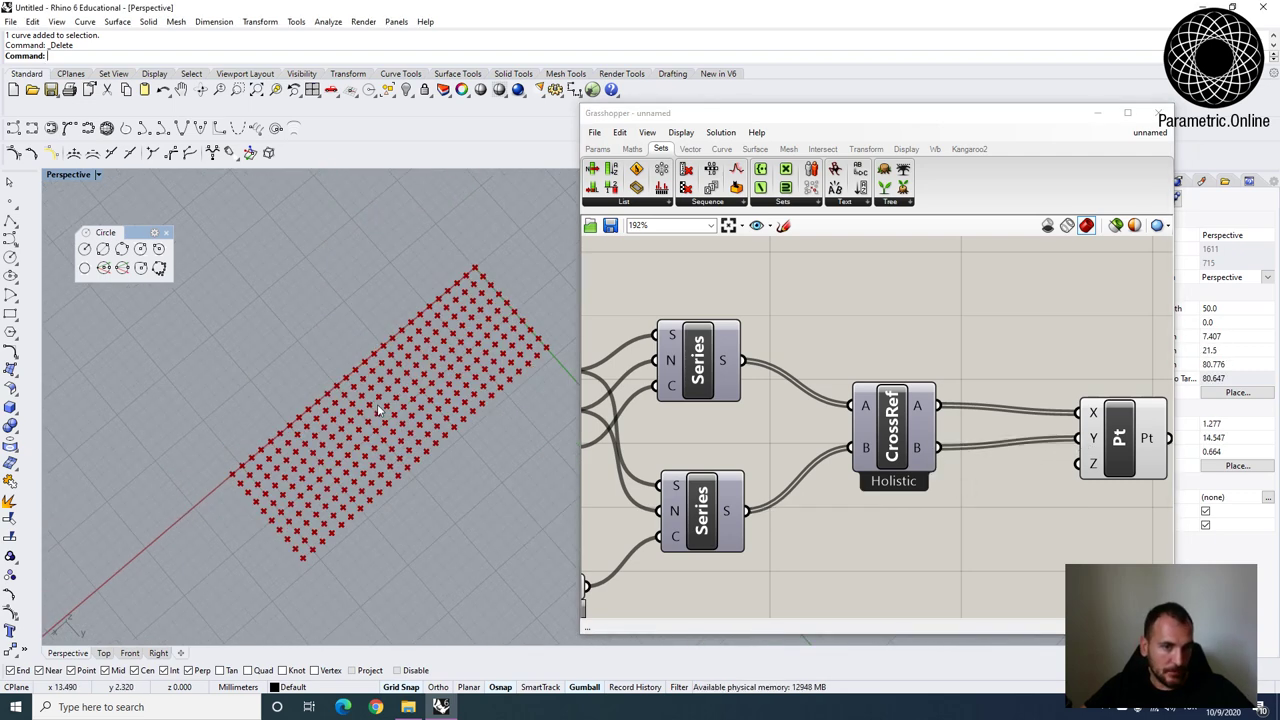
pyautogui.scroll(-5, 770, 427)
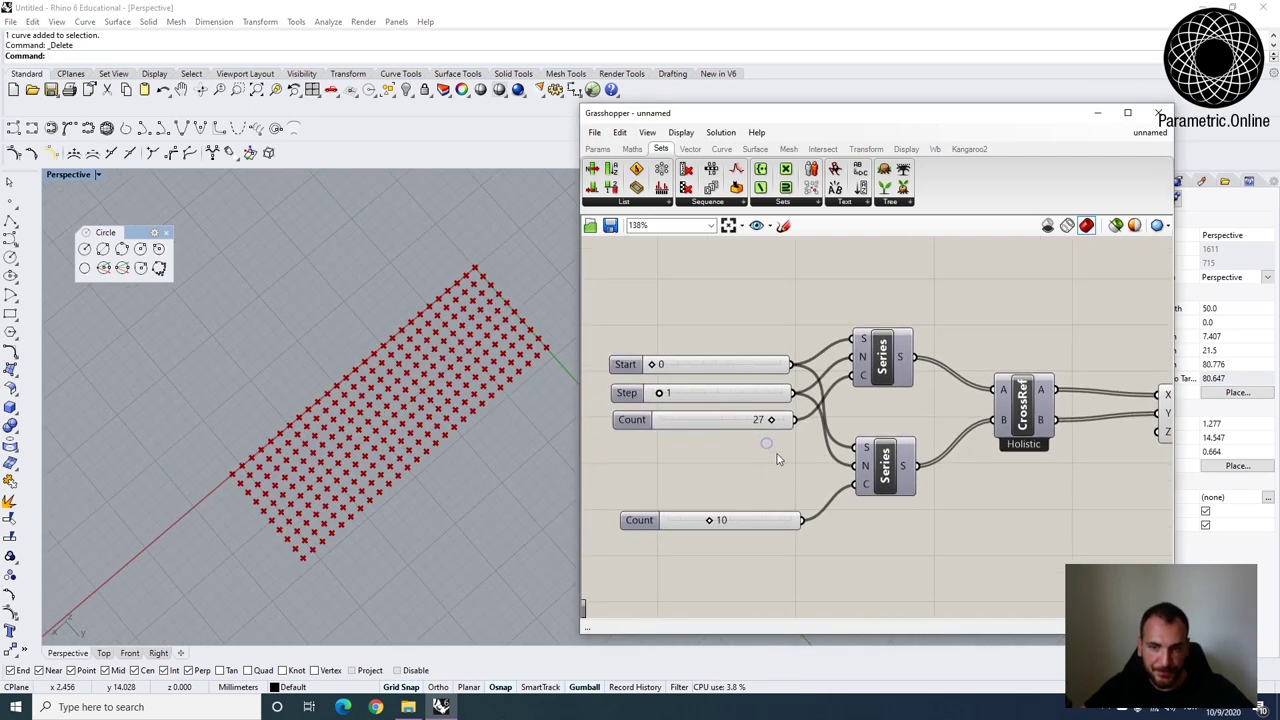
# Set the first Series' Count to 30 and the second Series' Count to 19.
pyautogui.moveTo(710, 521)
pyautogui.mouseDown()
pyautogui.moveTo(751, 522)
pyautogui.moveTo(722, 521)
pyautogui.mouseUp()
pyautogui.moveTo(771, 422); pyautogui.dragTo(735, 421)
pyautogui.moveTo(722, 522)
pyautogui.mouseDown()
pyautogui.moveTo(772, 522)
pyautogui.moveTo(745, 521)
pyautogui.mouseUp()
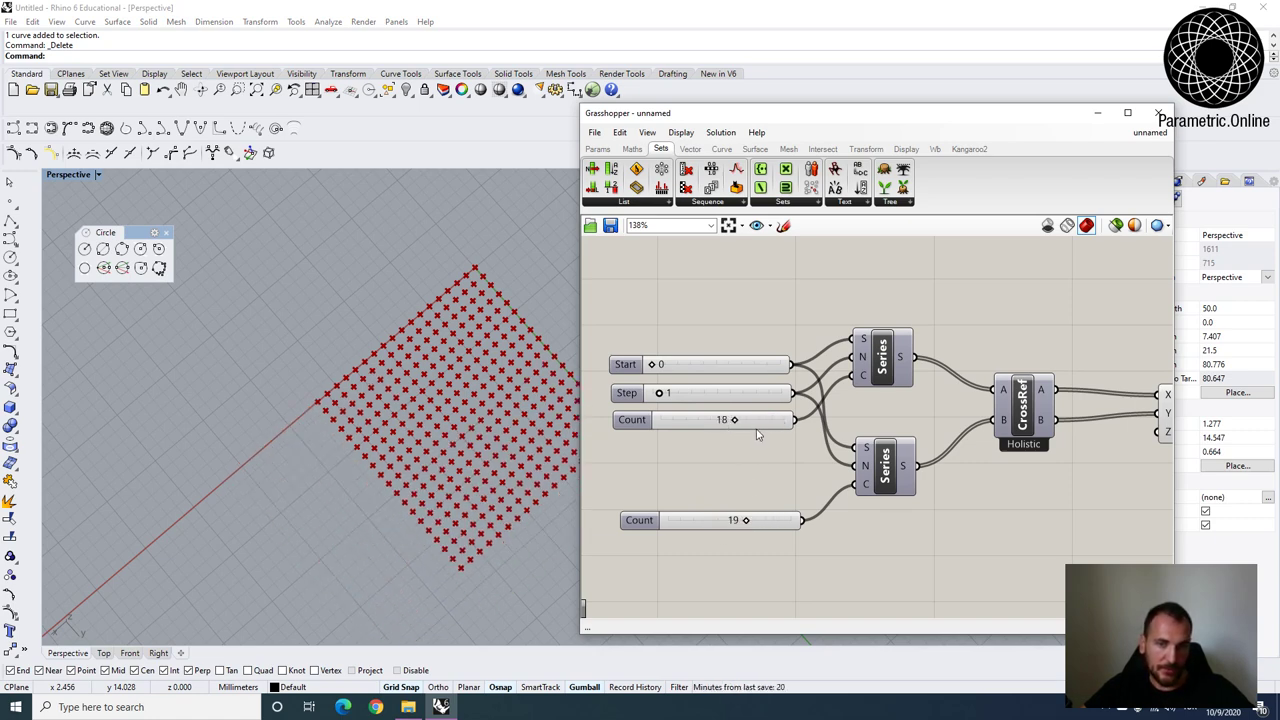
pyautogui.moveTo(735, 421); pyautogui.dragTo(783, 421)
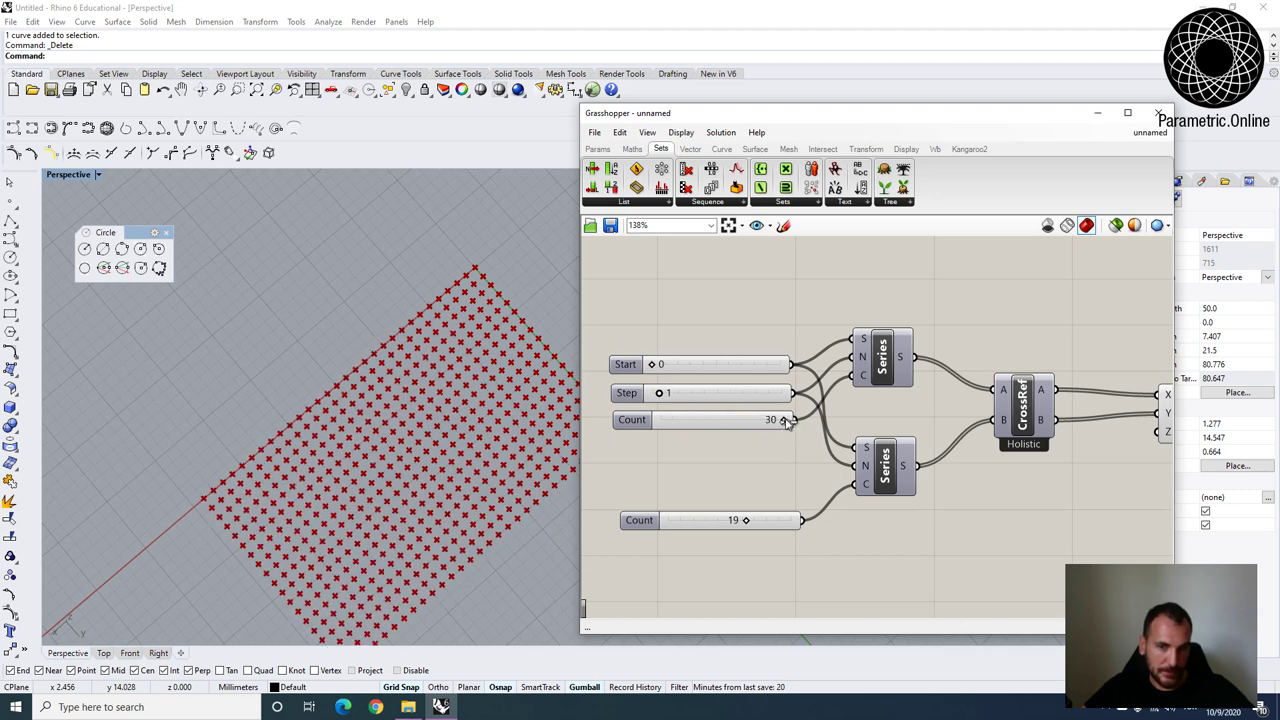
# Reduce the second Series' Count slider to 15 so the point grid gets narrower.
pyautogui.scroll(-4, 355, 402)
pyautogui.moveTo(747, 521); pyautogui.dragTo(713, 521)
pyautogui.click(701, 493)
pyautogui.moveTo(326, 462); pyautogui.dragTo(344, 484, button='right')
pyautogui.click(718, 522)
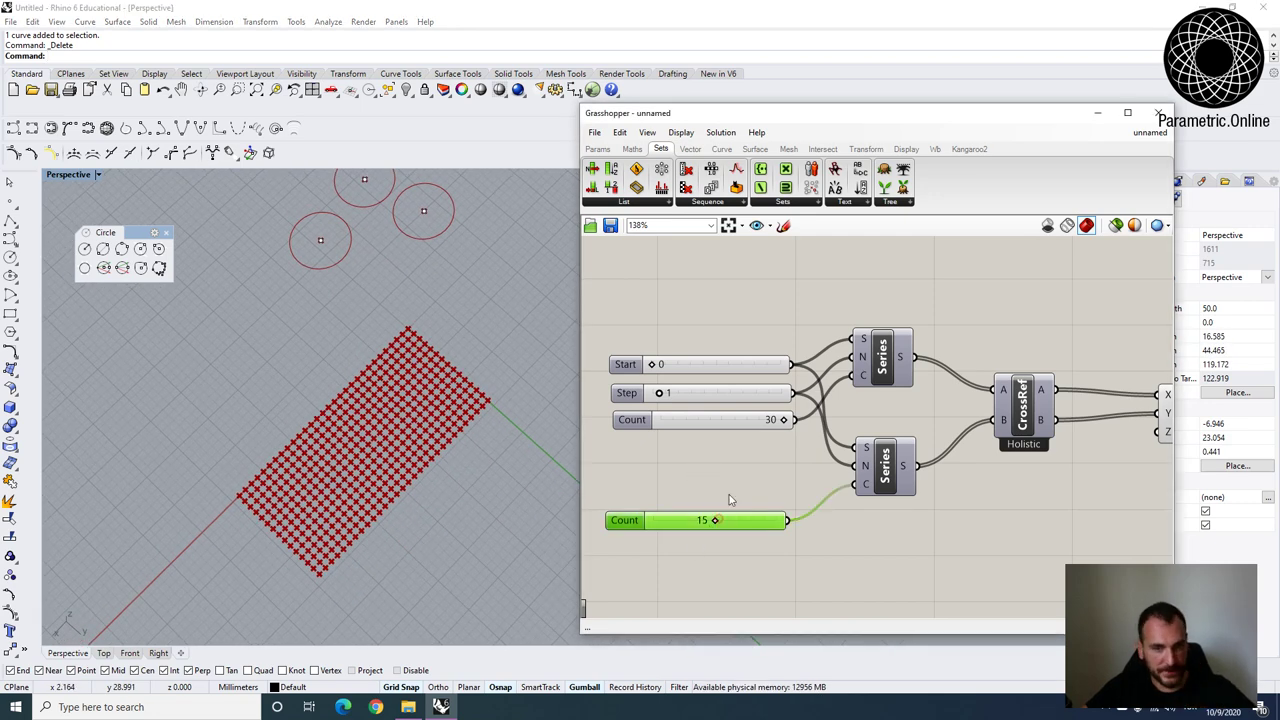
pyautogui.click(737, 465)
# Move the Construct Point component closer to the Cross Reference component.
pyautogui.scroll(-2, 737, 465)
pyautogui.moveTo(1095, 443); pyautogui.dragTo(972, 420, button='right')
pyautogui.scroll(2, 972, 420)
pyautogui.moveTo(953, 413); pyautogui.dragTo(915, 421)
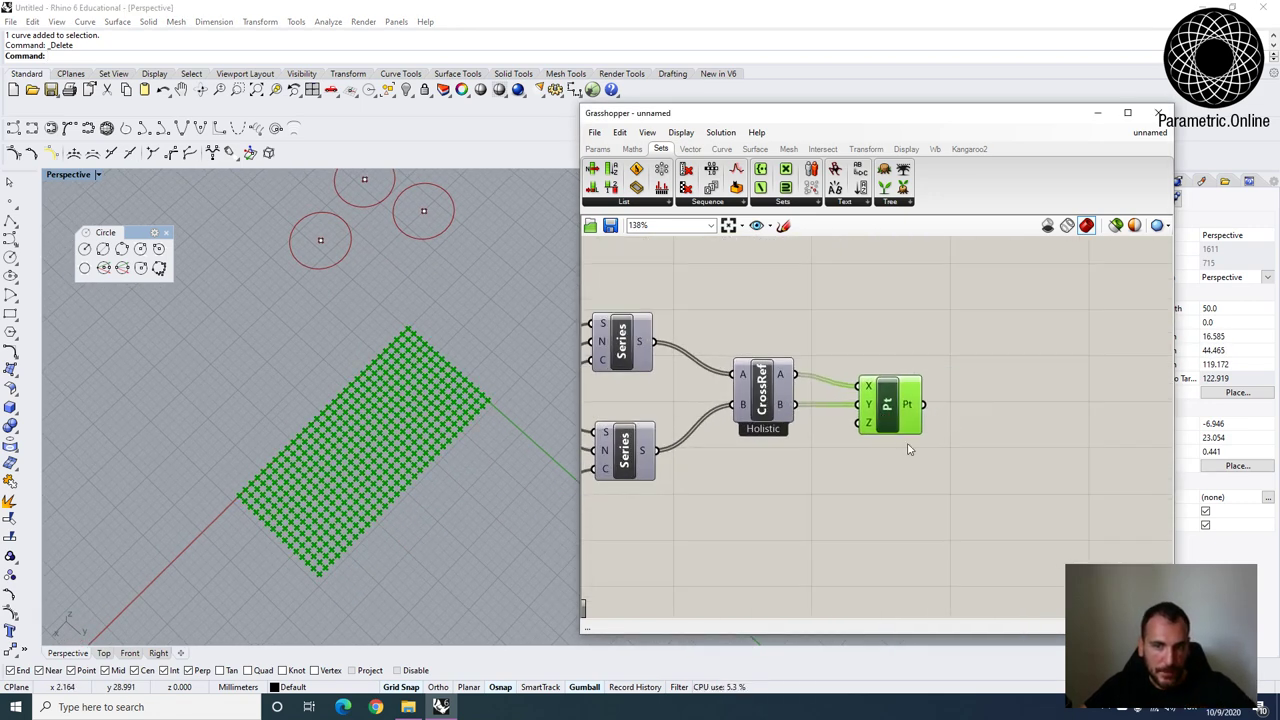
pyautogui.click(906, 443)
pyautogui.scroll(5, 480, 400)
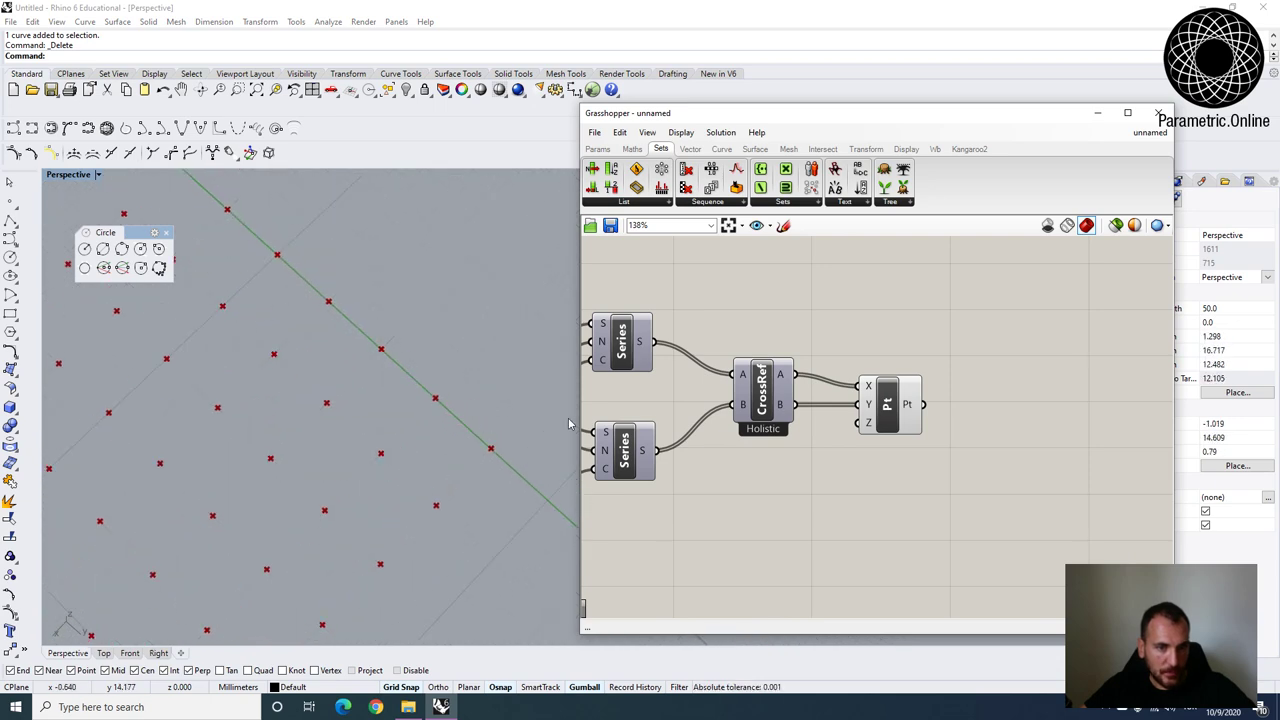
# Place a Circle component after Construct Point and connect the points to its plane input P.
pyautogui.doubleClick(962, 416)
pyautogui.write('circl')
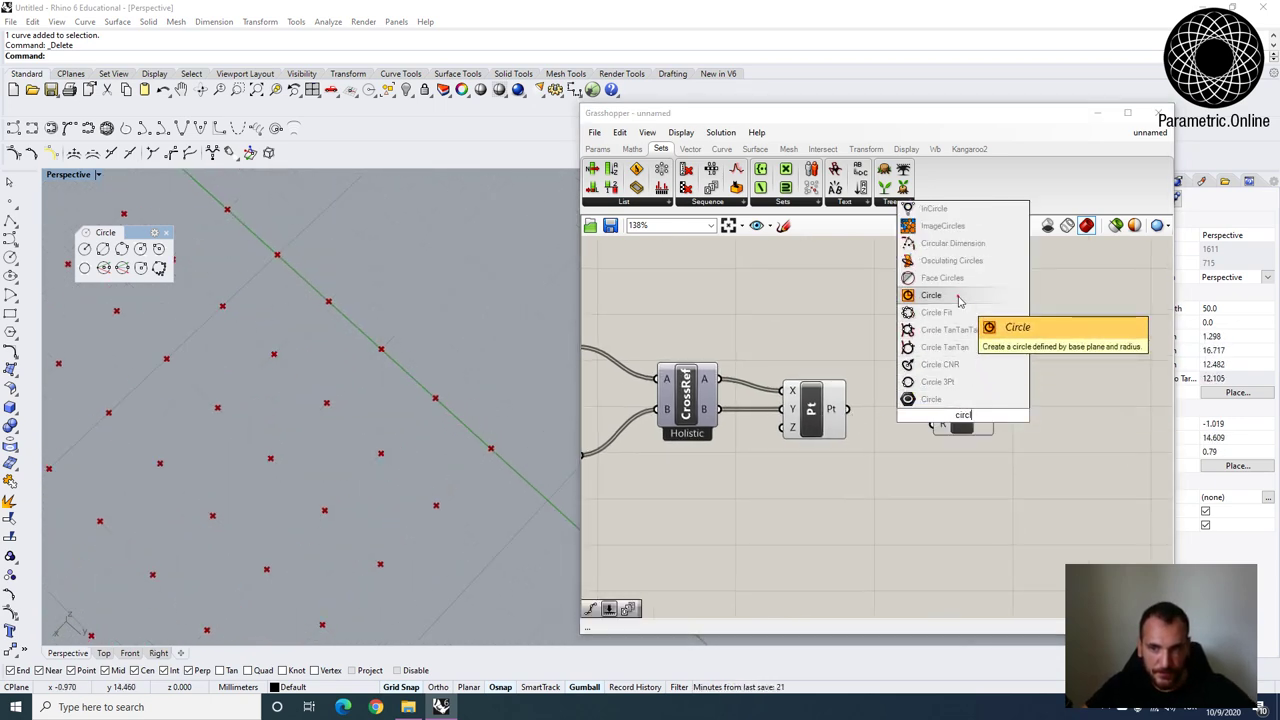
pyautogui.click(957, 296)
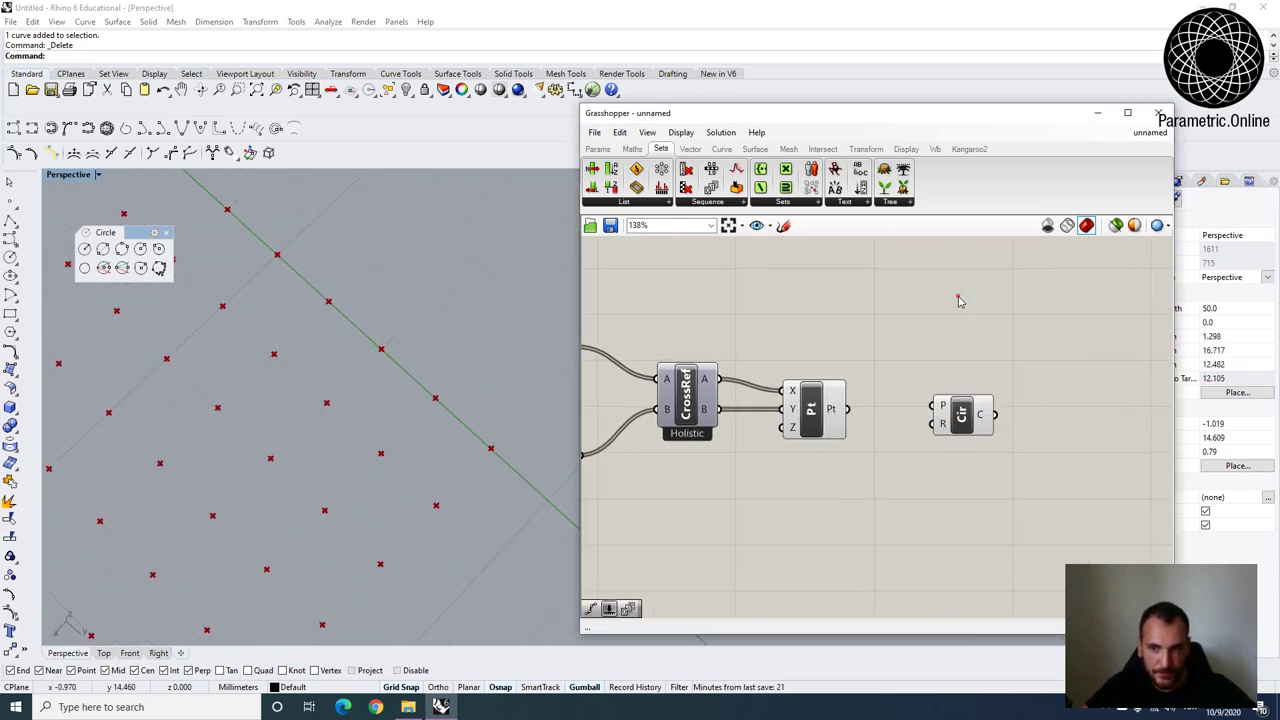
pyautogui.moveTo(848, 409); pyautogui.dragTo(965, 432)
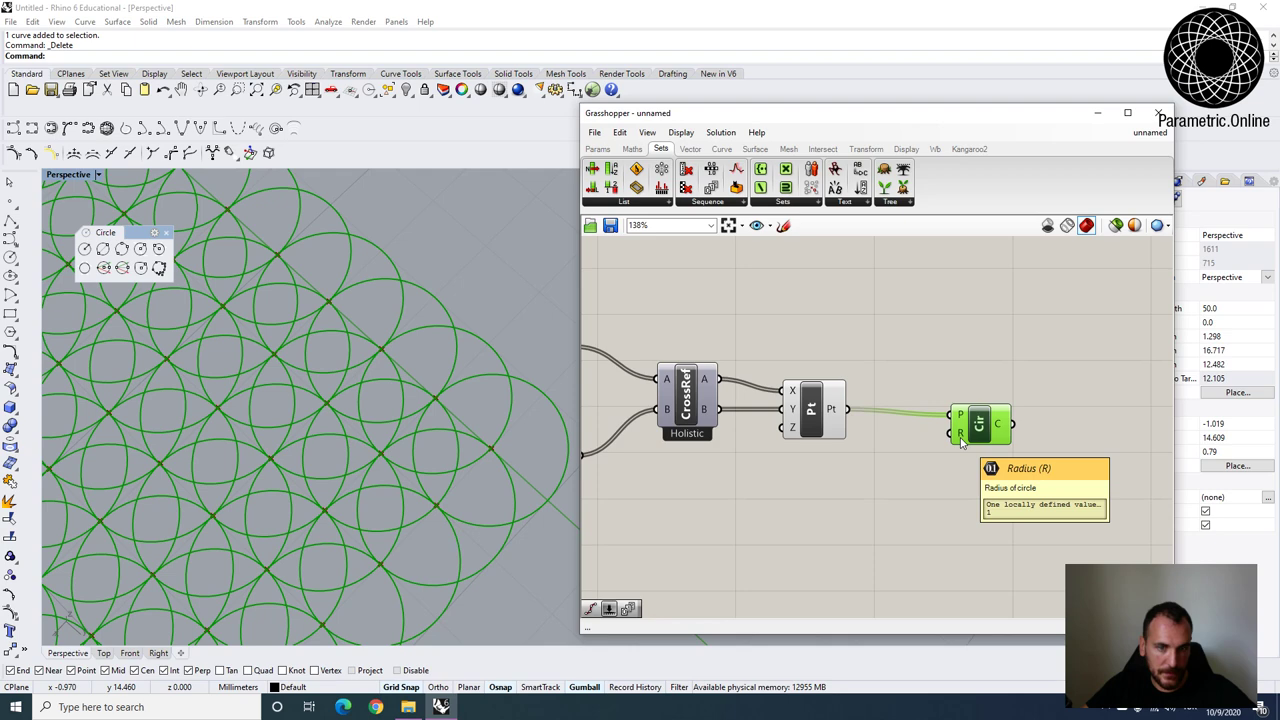
# Create a number slider with value 0.5 and connect it to the Circle's radius input R.
pyautogui.doubleClick(793, 485)
pyautogui.write('0.5')
pyautogui.press('Return')
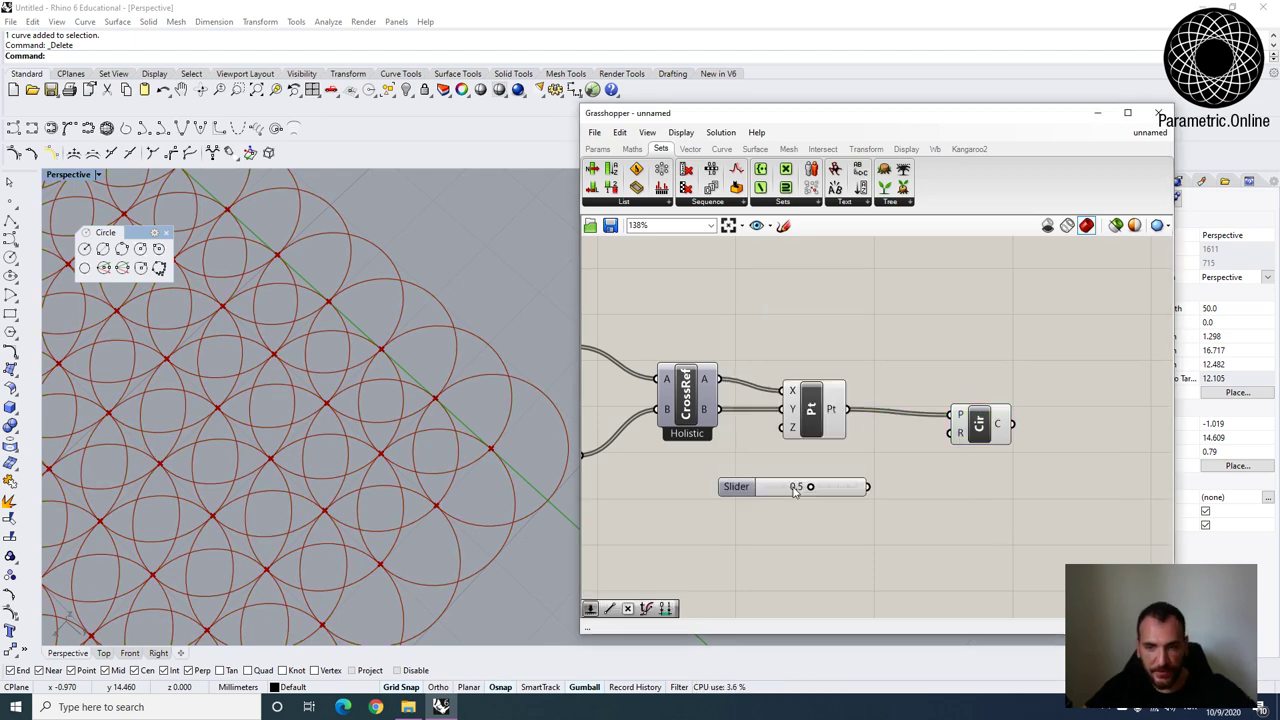
pyautogui.moveTo(869, 487); pyautogui.dragTo(950, 432)
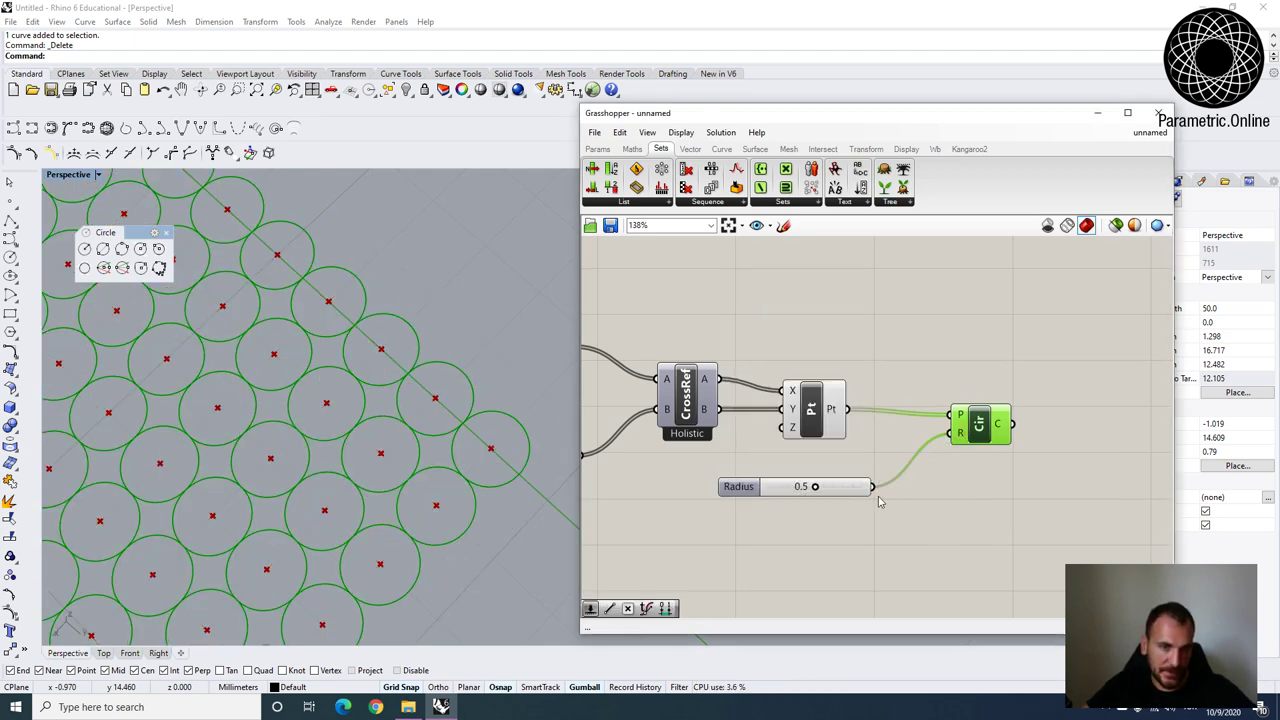
# Compare the circles' size and spacing in the viewport with the Radius and Step sliders that control them.
pyautogui.scroll(-3, 398, 439)
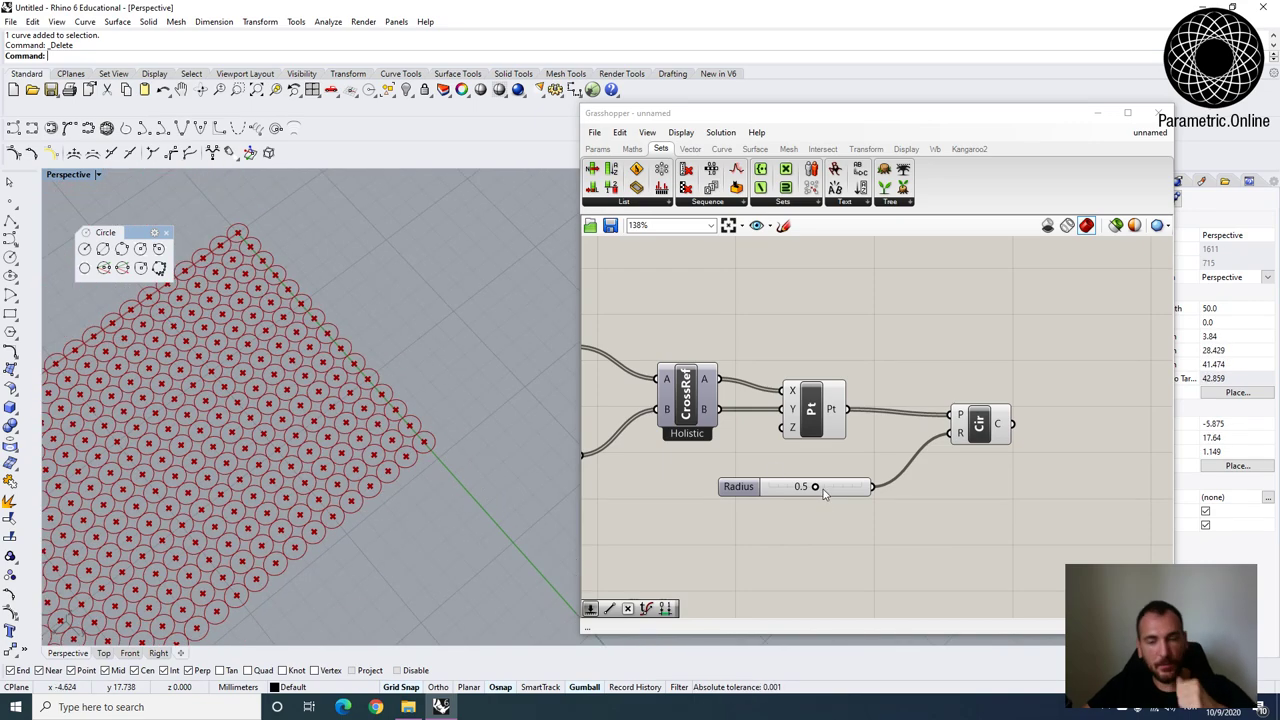
pyautogui.scroll(-8, 426, 440)
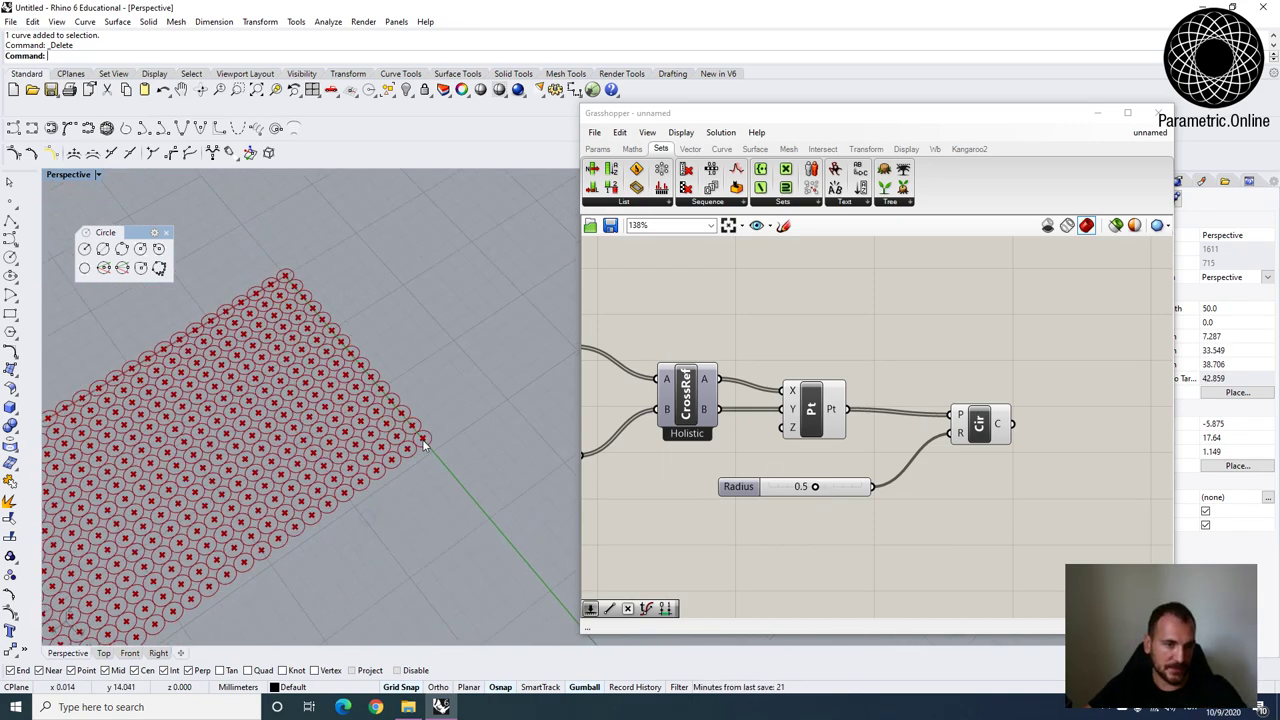
pyautogui.scroll(5, 340, 470)
pyautogui.moveTo(340, 470); pyautogui.dragTo(308, 484, button='right')
pyautogui.moveTo(748, 453); pyautogui.dragTo(966, 443, button='right')
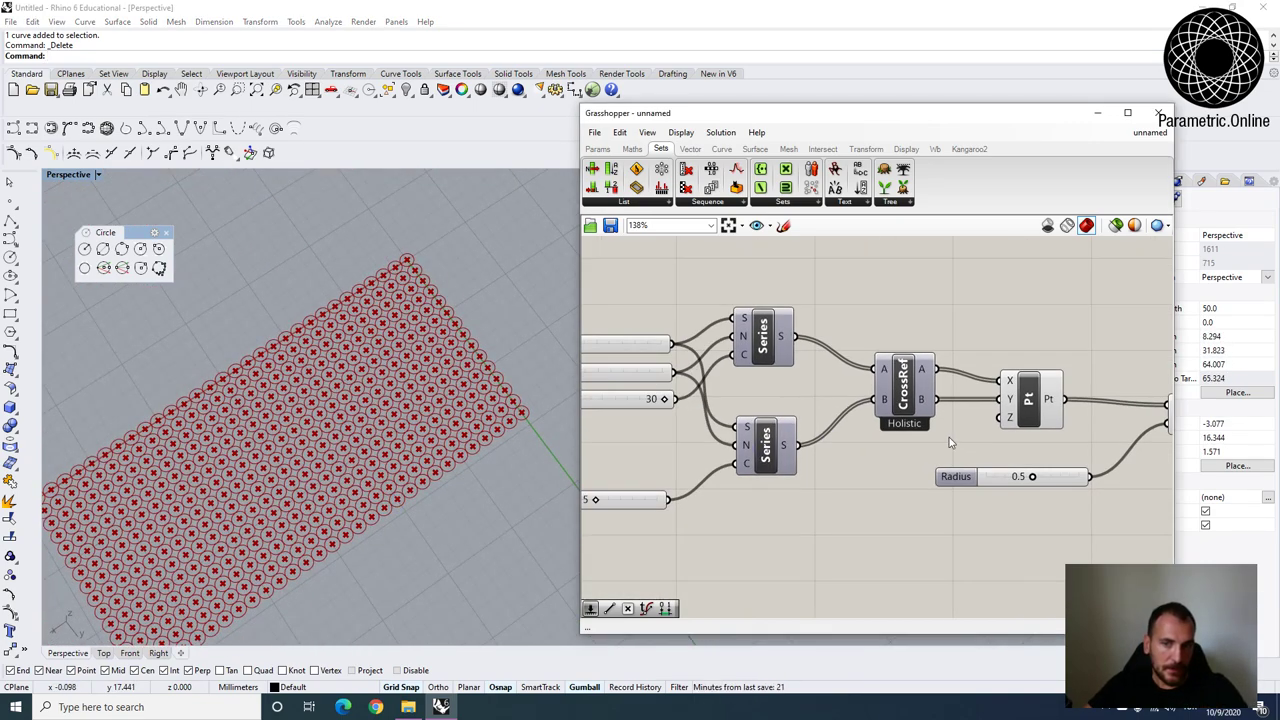
pyautogui.moveTo(645, 390); pyautogui.dragTo(681, 406, button='right')
pyautogui.scroll(-1, 948, 466)
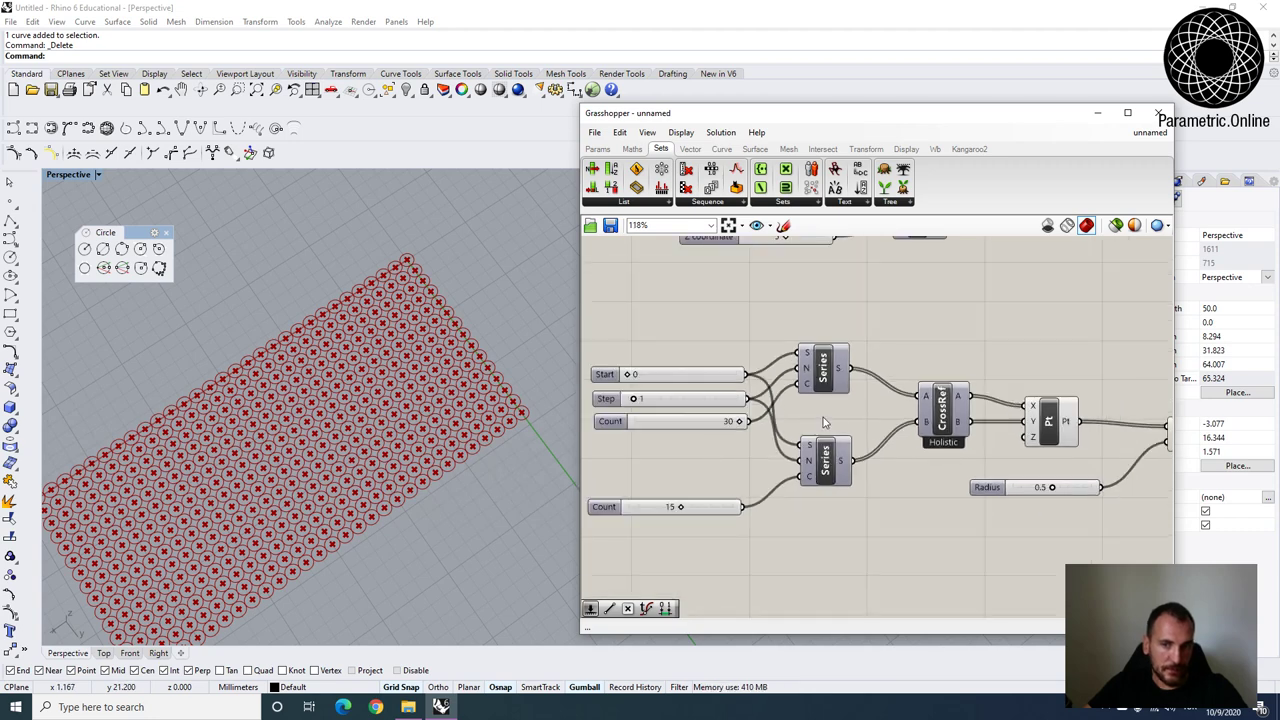
pyautogui.click(716, 405)
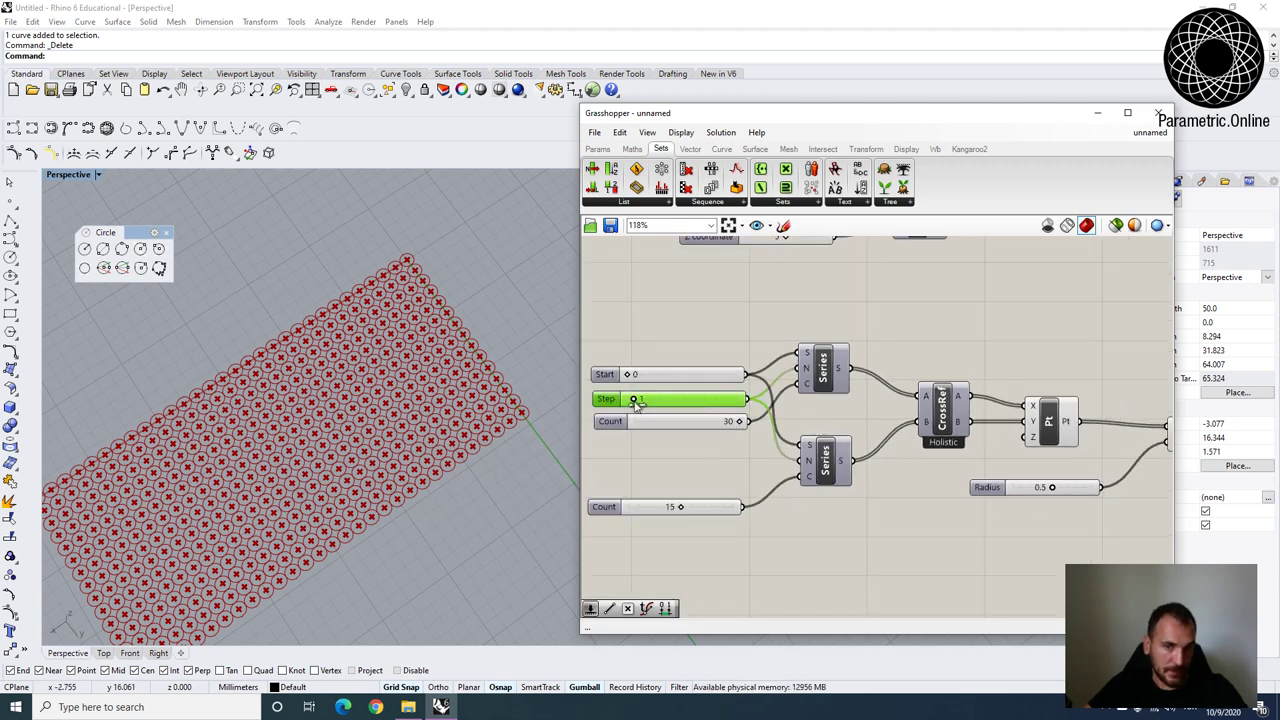
pyautogui.click(985, 488)
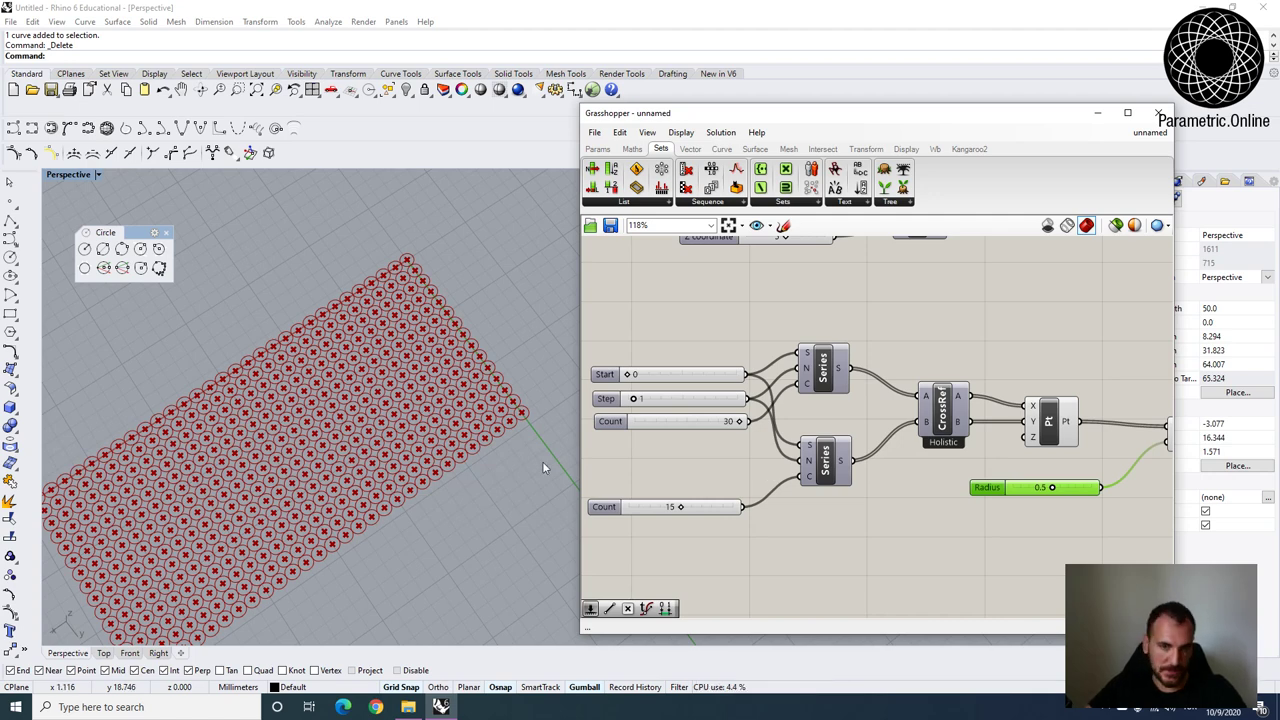
# Set the Step slider's accuracy to one decimal digit and its value to 1.5.
pyautogui.moveTo(636, 400); pyautogui.dragTo(634, 402)
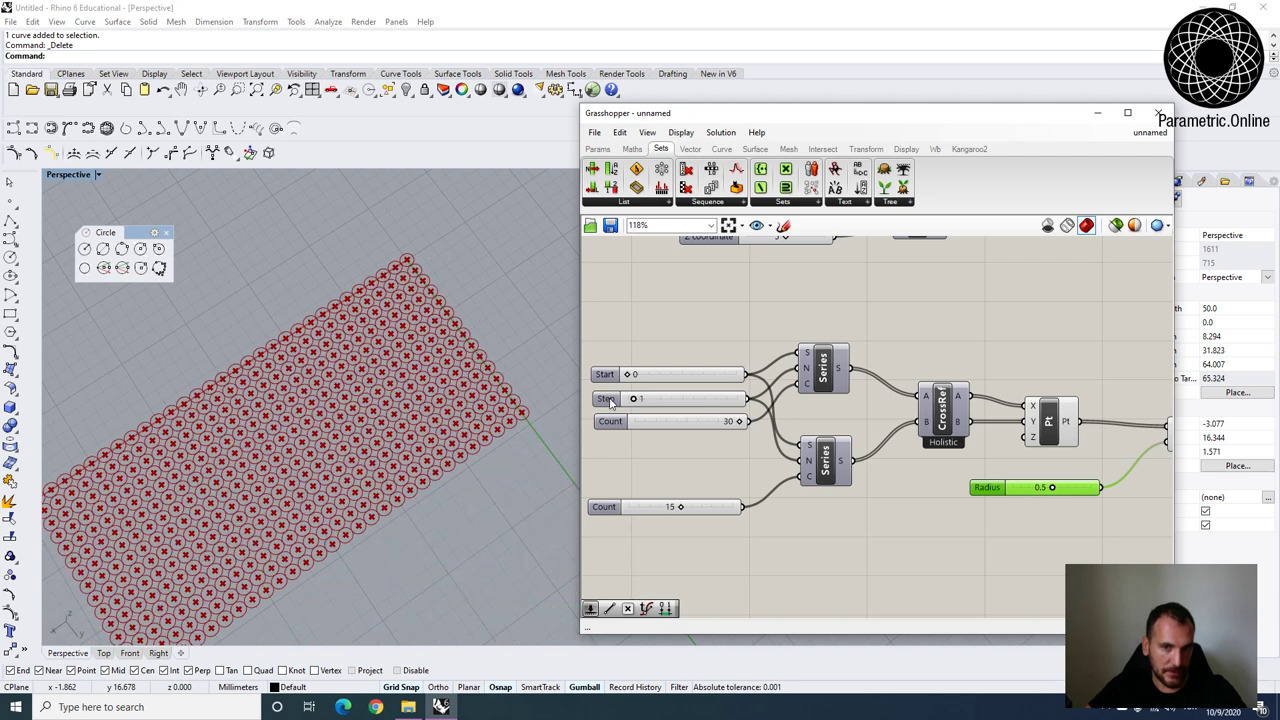
pyautogui.click(609, 401)
pyautogui.doubleClick(607, 400)
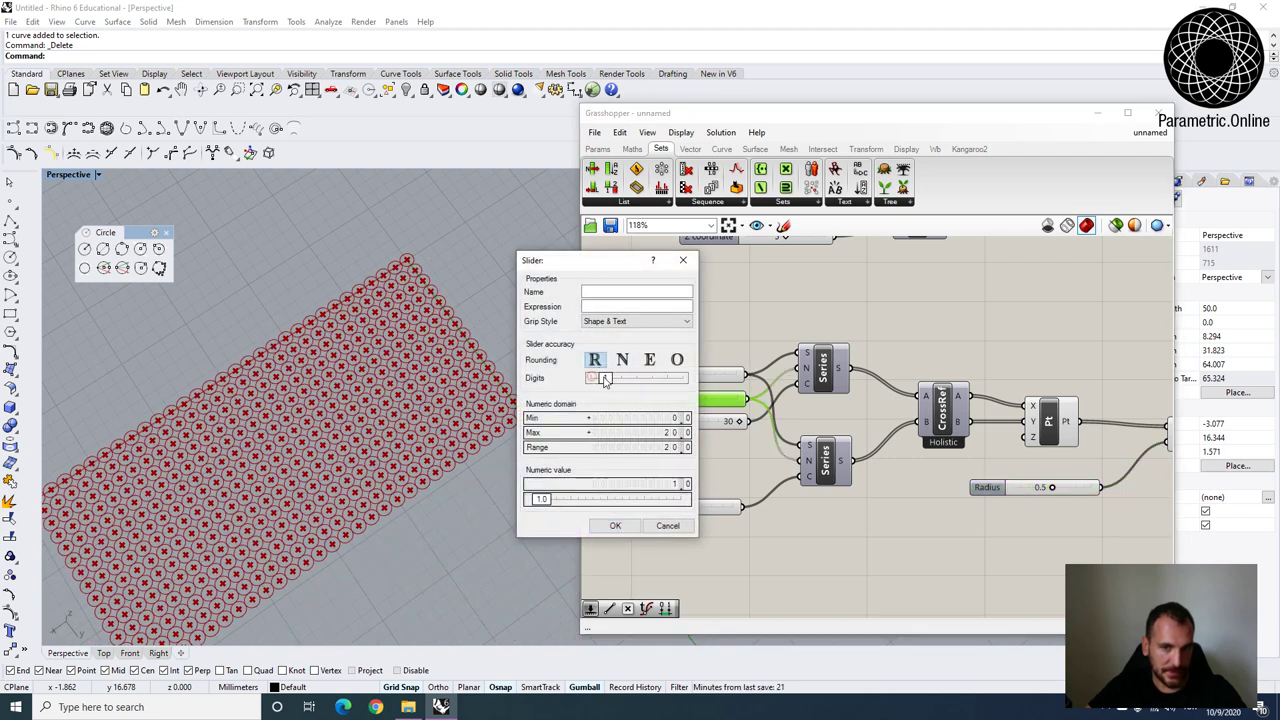
pyautogui.click(615, 525)
pyautogui.moveTo(635, 400); pyautogui.dragTo(637, 400)
pyautogui.scroll(-3, 505, 438)
pyautogui.scroll(12, 520, 400)
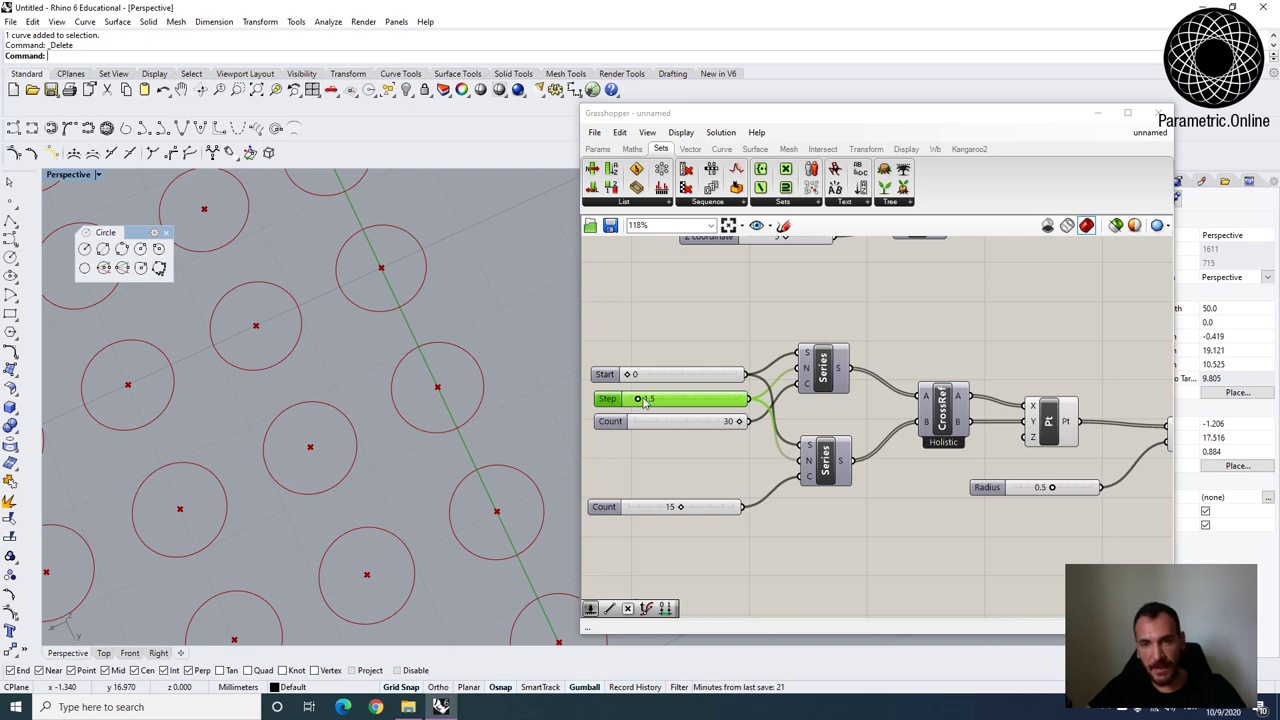
# Place a Division component below the Radius slider.
pyautogui.scroll(-2, 757, 415)
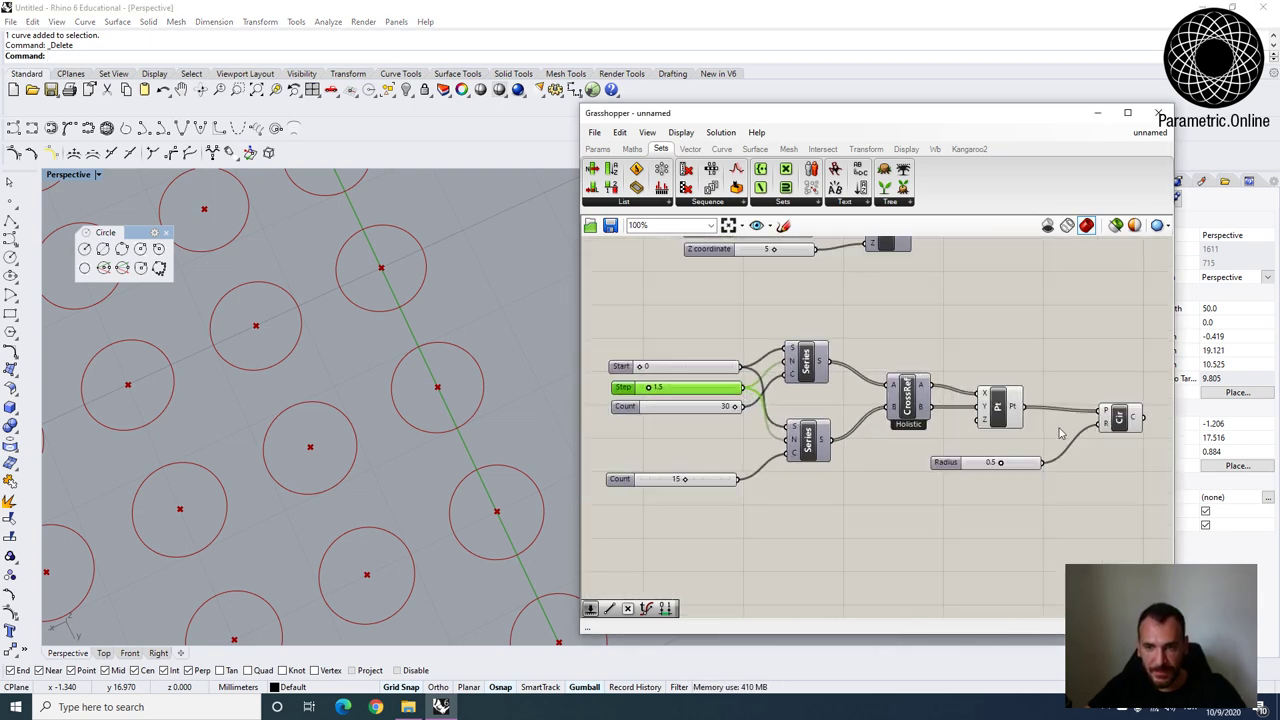
pyautogui.click(946, 463)
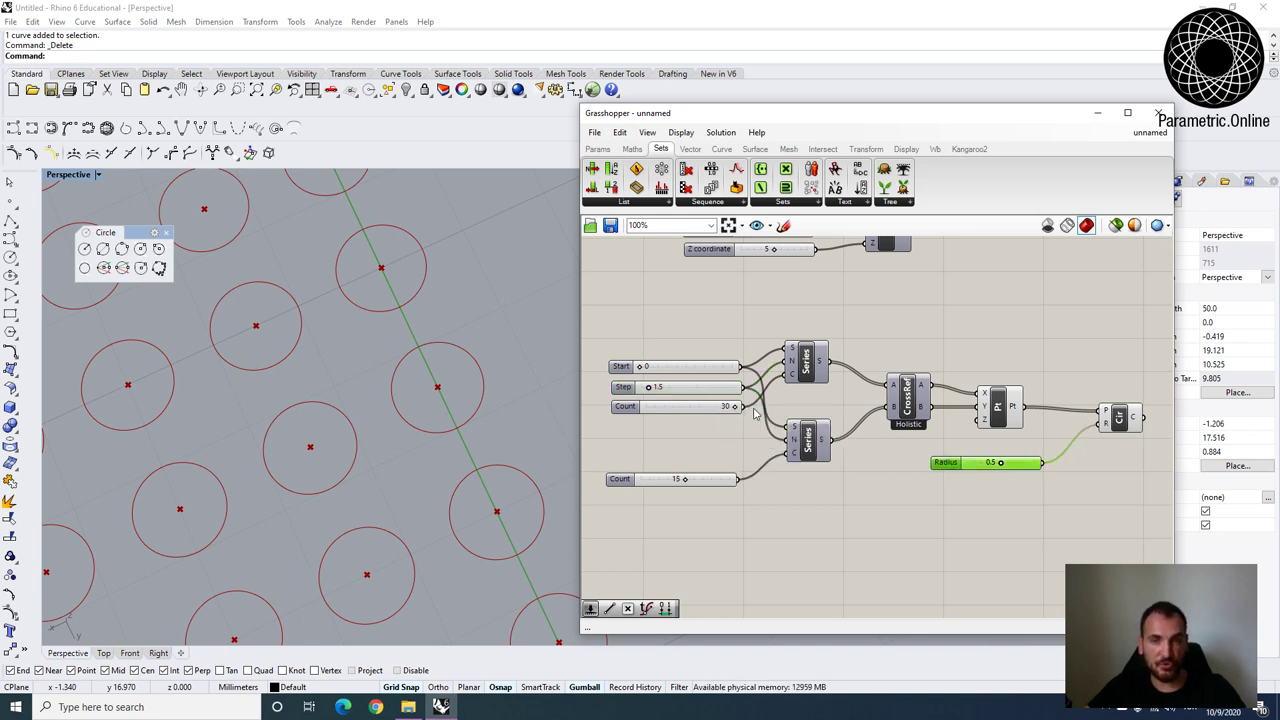
pyautogui.doubleClick(952, 487)
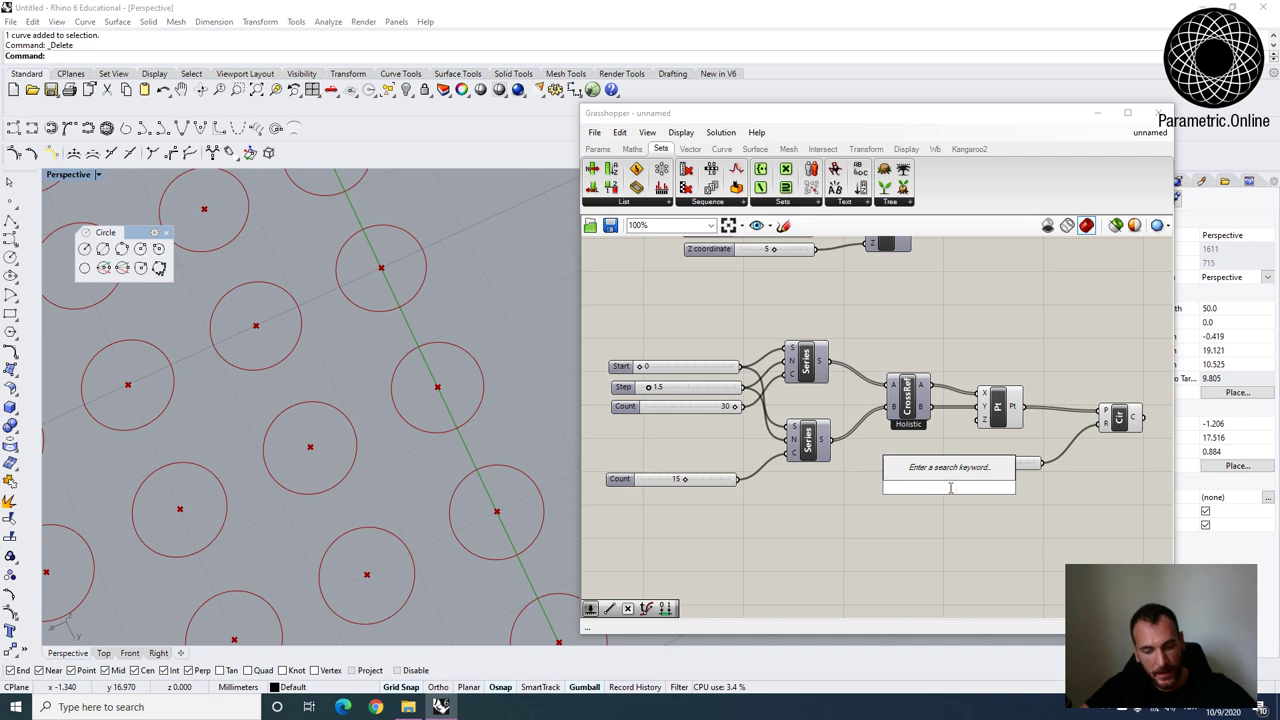
pyautogui.write('divis')
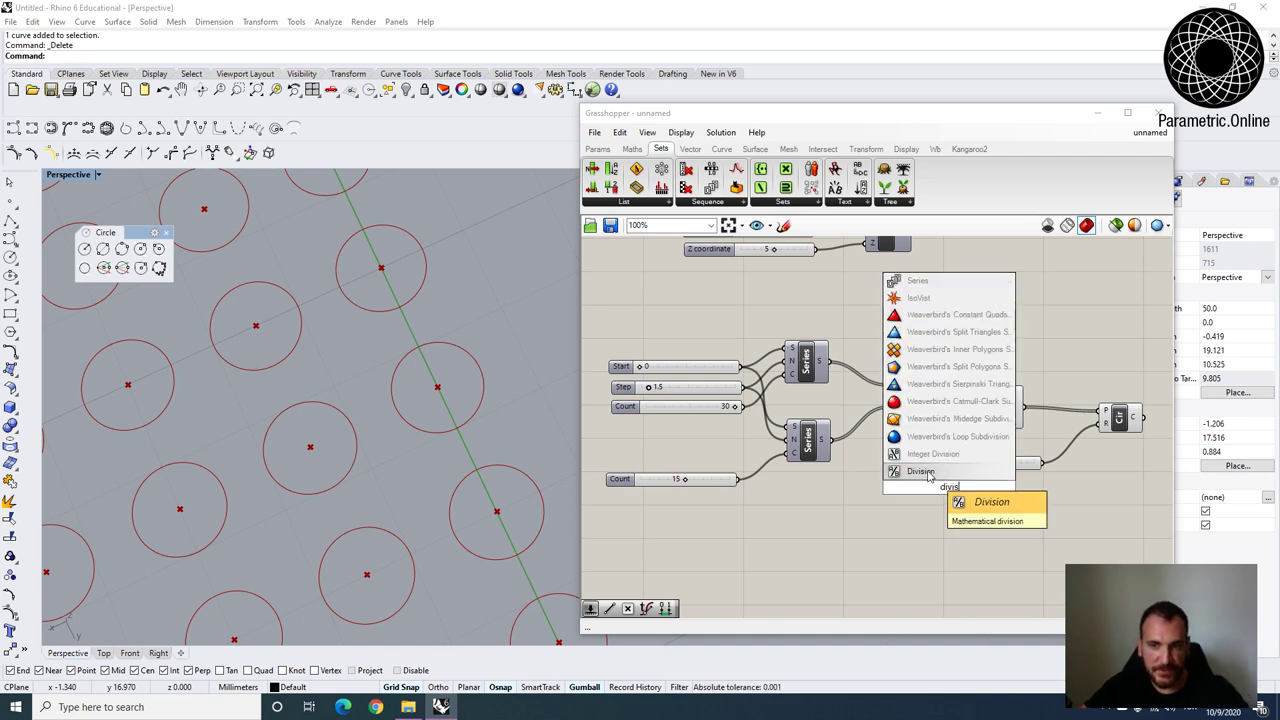
pyautogui.click(928, 476)
pyautogui.click(632, 149)
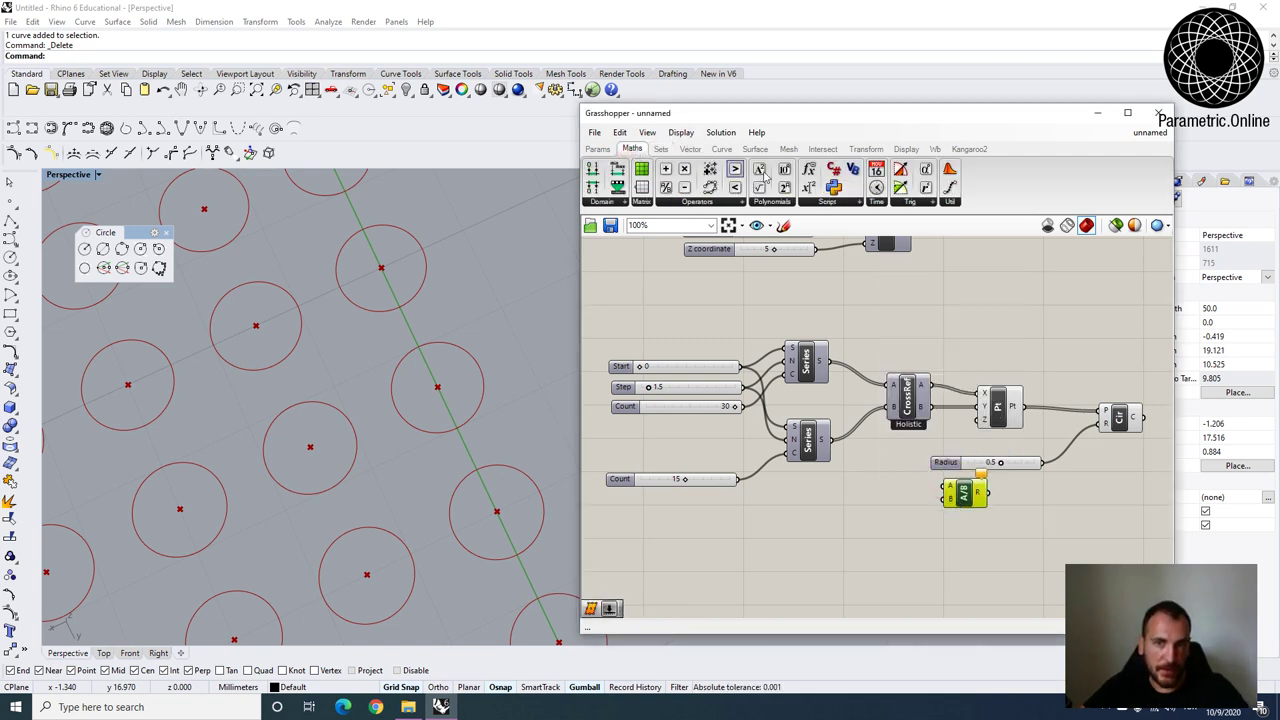
pyautogui.click(737, 204)
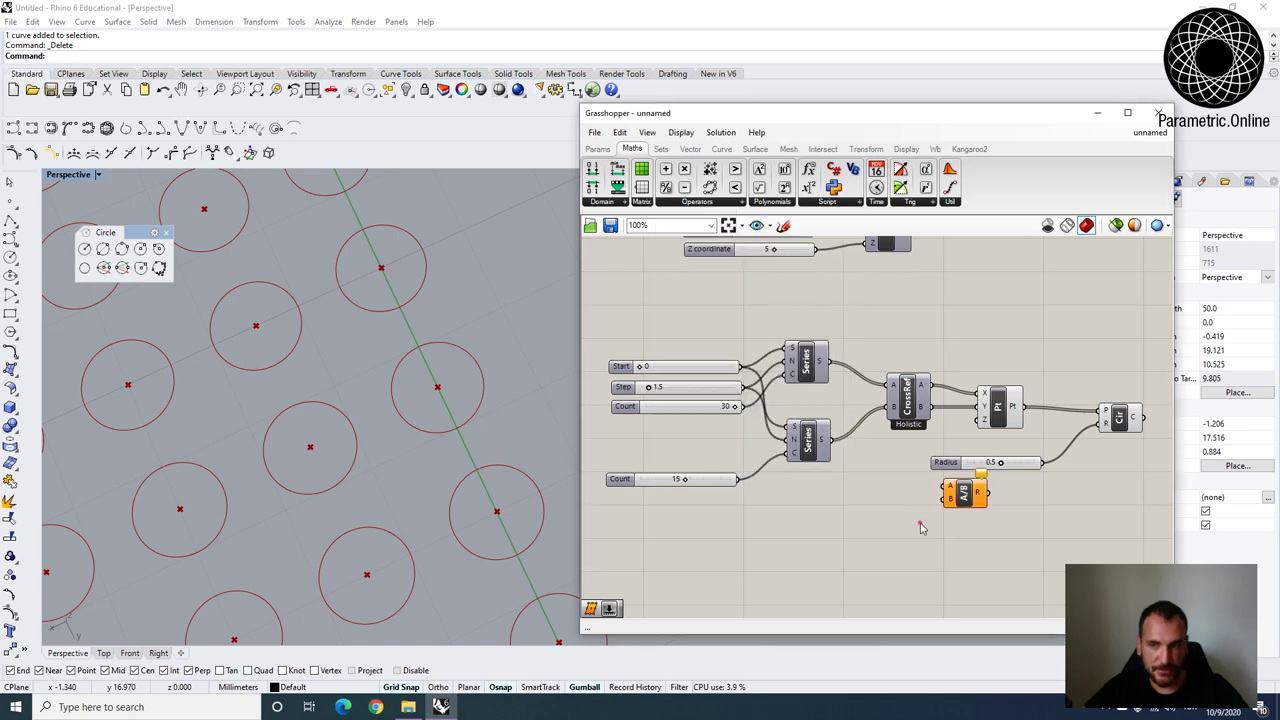
# Connect the Step slider to input A of Division and create a number slider with value 2.
pyautogui.moveTo(886, 442); pyautogui.dragTo(866, 434, button='right')
pyautogui.scroll(1, 765, 396)
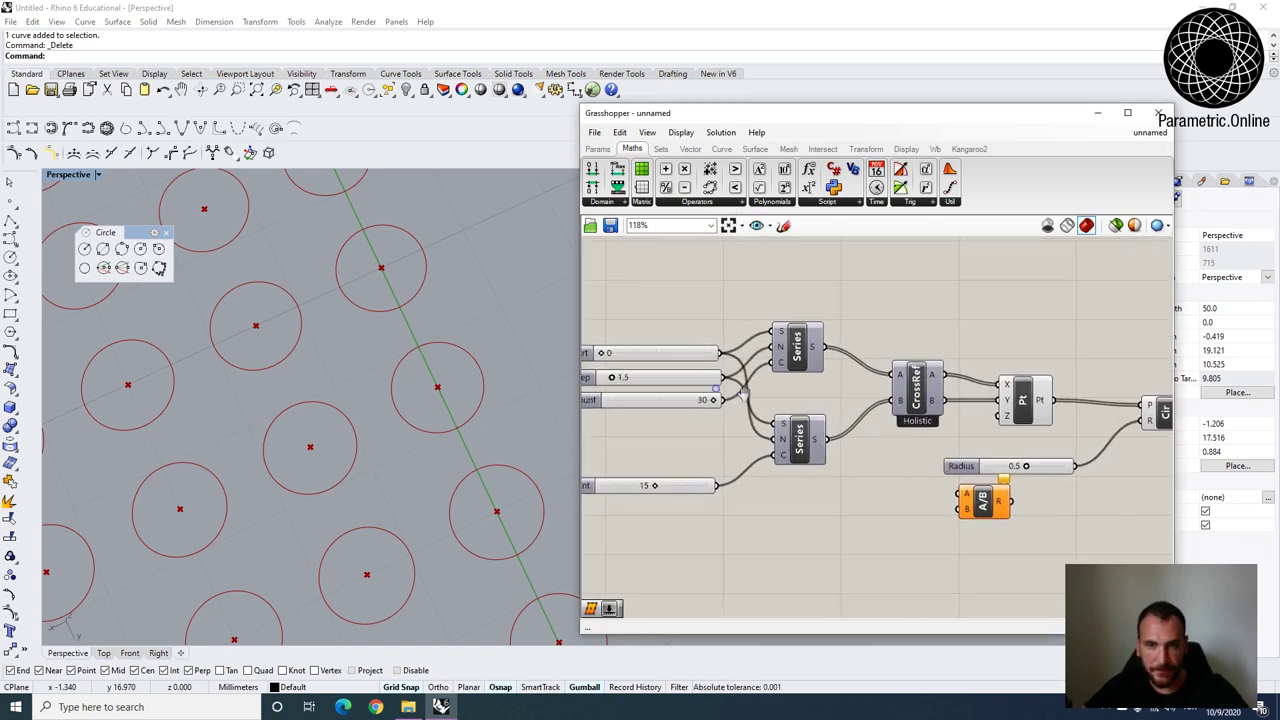
pyautogui.scroll(-1, 752, 390)
pyautogui.moveTo(740, 387); pyautogui.dragTo(1003, 495)
pyautogui.doubleClick(873, 505)
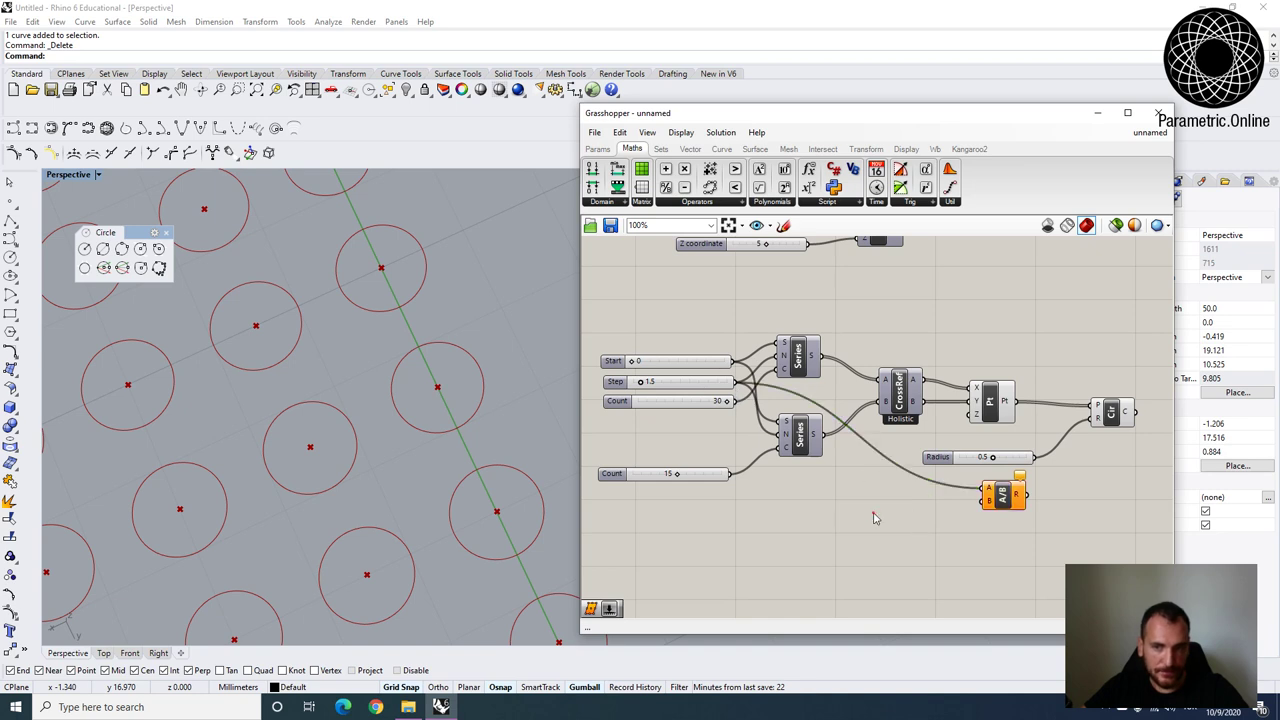
pyautogui.write('2')
pyautogui.press('Return')
# Drive the Circle radius with Step divided by the 2 slider, and delete the disconnected 0.5 slider.
pyautogui.moveTo(928, 512); pyautogui.dragTo(1098, 418)
pyautogui.click(1002, 460)
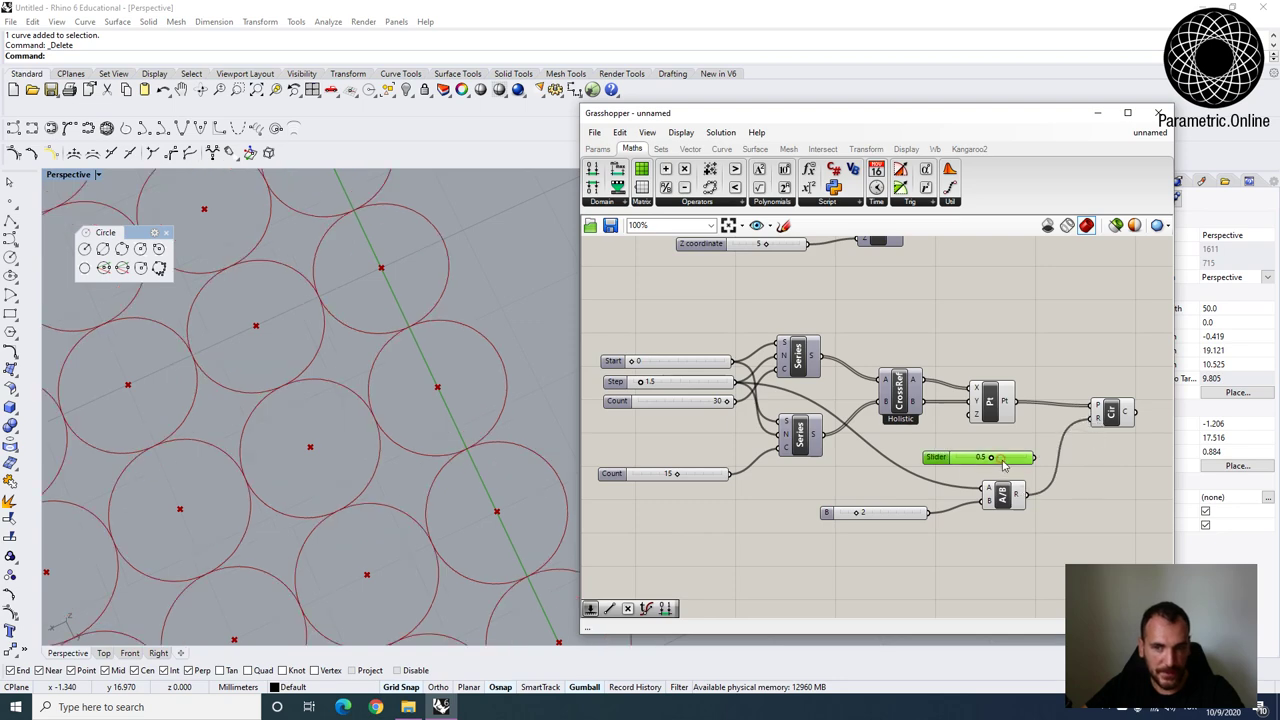
pyautogui.press('Delete')
pyautogui.scroll(-5, 430, 430)
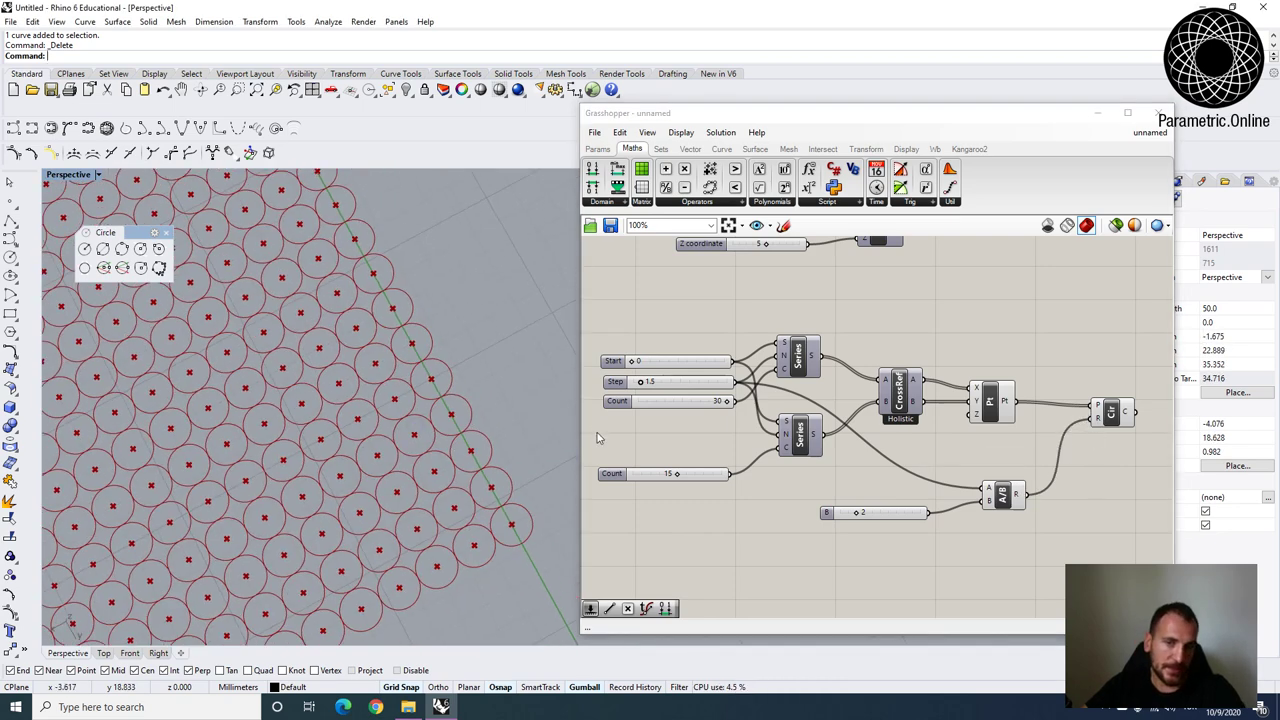
# Set the Step slider to 1.9 and check the circle grid in the viewport.
pyautogui.scroll(-3, 481, 453)
pyautogui.scroll(4, 716, 380)
pyautogui.moveTo(737, 419); pyautogui.dragTo(742, 425)
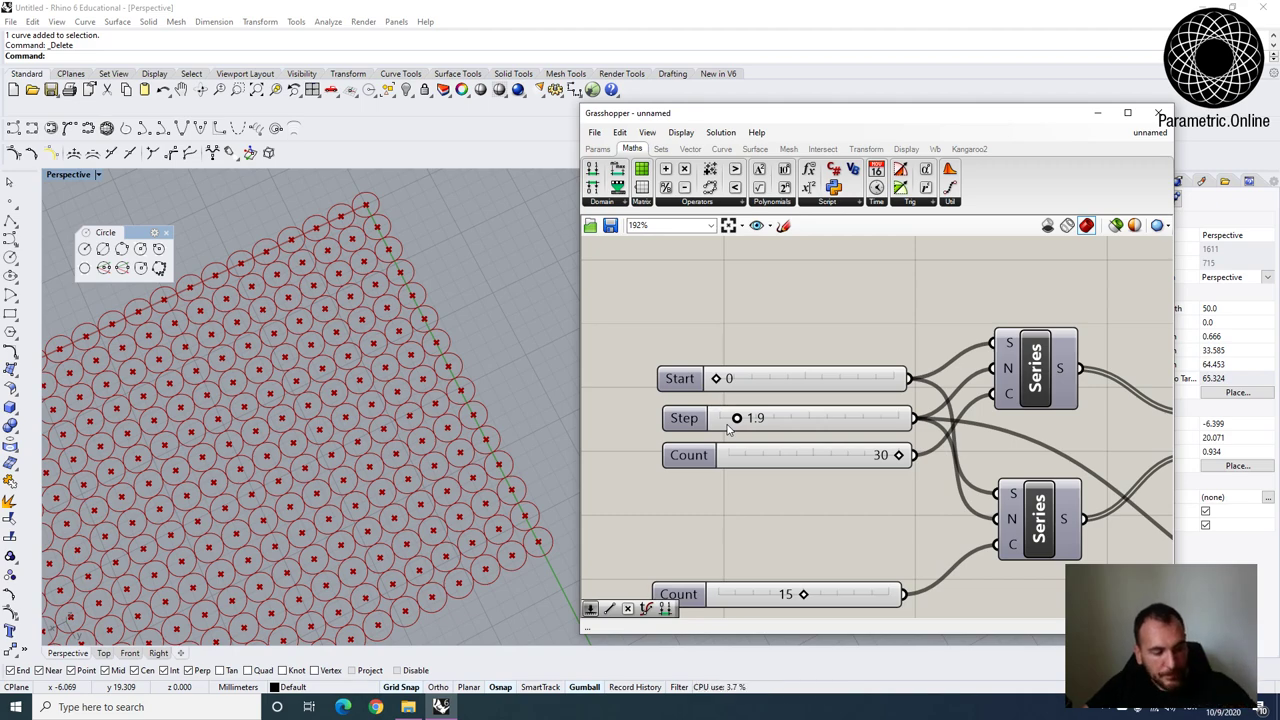
pyautogui.moveTo(486, 418); pyautogui.dragTo(475, 358, button='right')
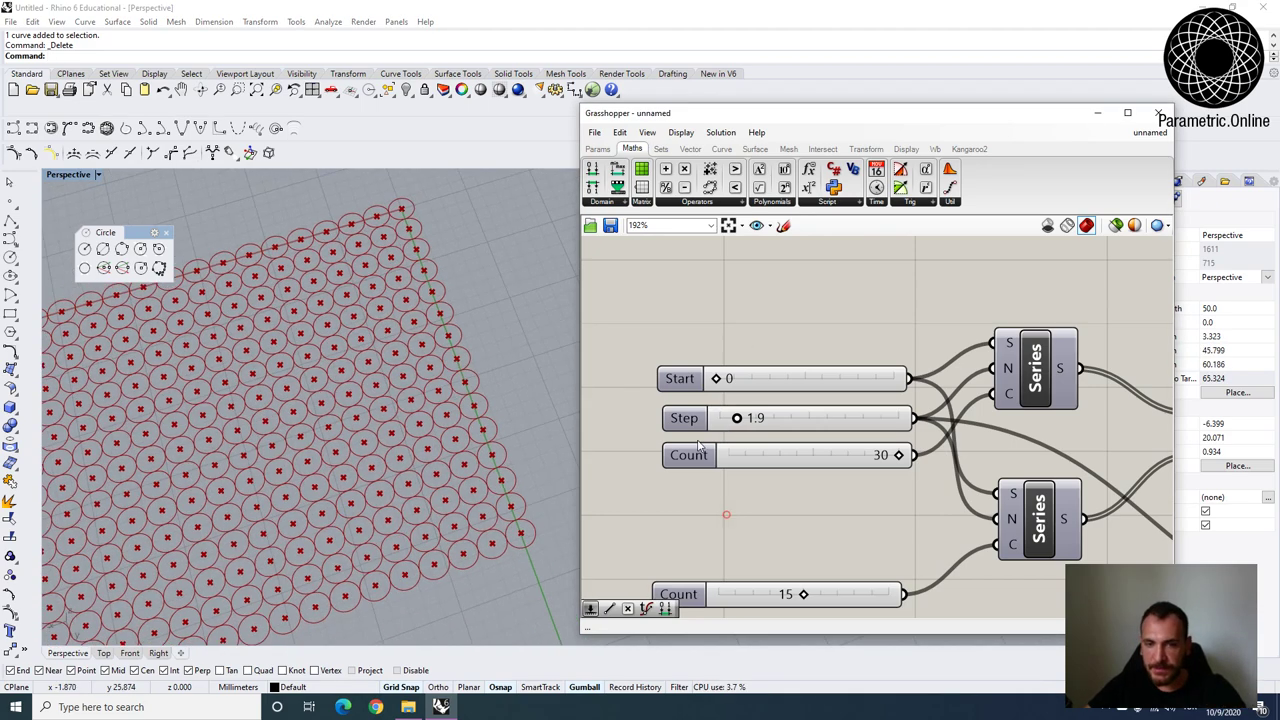
pyautogui.scroll(-4, 475, 358)
pyautogui.moveTo(739, 314); pyautogui.dragTo(728, 343, button='right')
pyautogui.scroll(-5, 658, 331)
pyautogui.scroll(-4, 356, 345)
pyautogui.scroll(4, 356, 345)
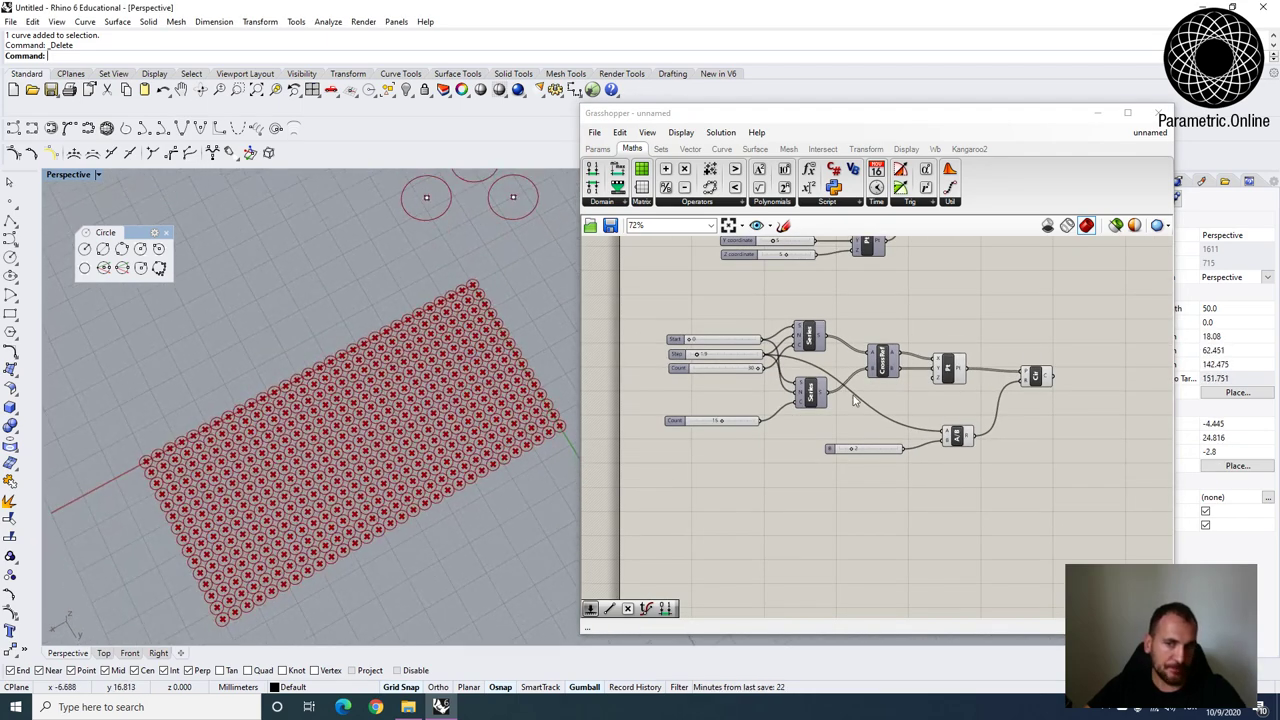
# Tidy the canvas by repositioning the Division component beneath Construct Point and moving its B slider closer to it.
pyautogui.scroll(4, 1031, 426)
pyautogui.moveTo(936, 517); pyautogui.dragTo(762, 429)
pyautogui.moveTo(898, 439); pyautogui.dragTo(888, 430)
pyautogui.click(954, 380)
pyautogui.moveTo(757, 461); pyautogui.dragTo(794, 450)
pyautogui.click(871, 480)
pyautogui.moveTo(487, 455); pyautogui.dragTo(464, 456, button='right')
pyautogui.scroll(-2, 377, 309)
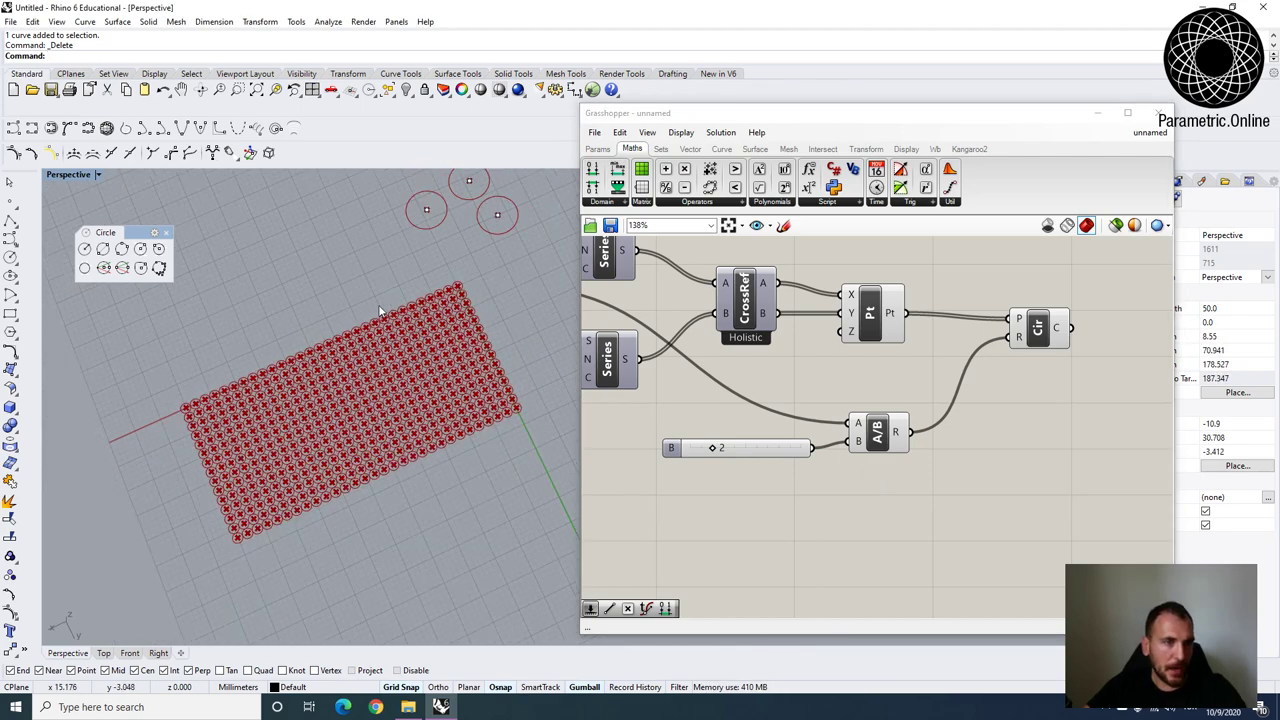
# Copy a circle's center point in the Rhino viewport into the middle of the circle grid and select the copy.
pyautogui.moveTo(695, 301); pyautogui.dragTo(765, 432, button='right')
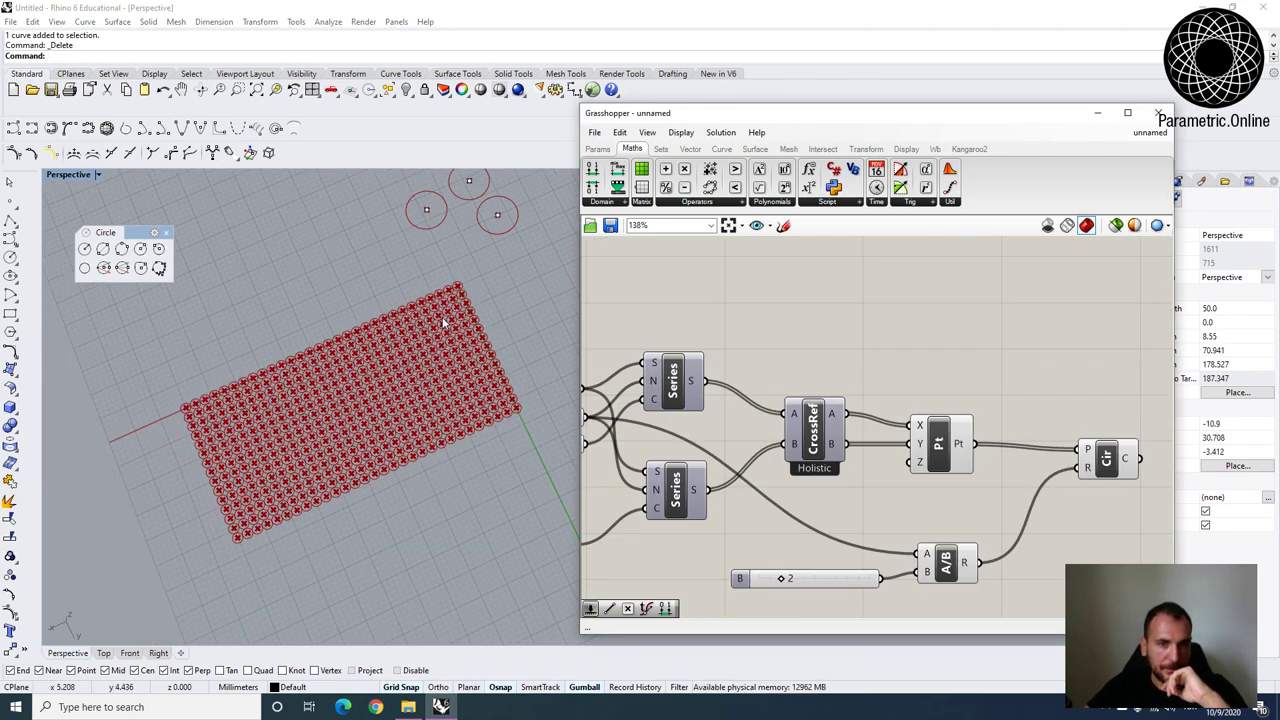
pyautogui.moveTo(815, 318); pyautogui.dragTo(855, 402, button='right')
pyautogui.scroll(-4, 848, 380)
pyautogui.scroll(4, 490, 236)
pyautogui.moveTo(795, 320); pyautogui.dragTo(795, 418, button='right')
pyautogui.click(503, 209)
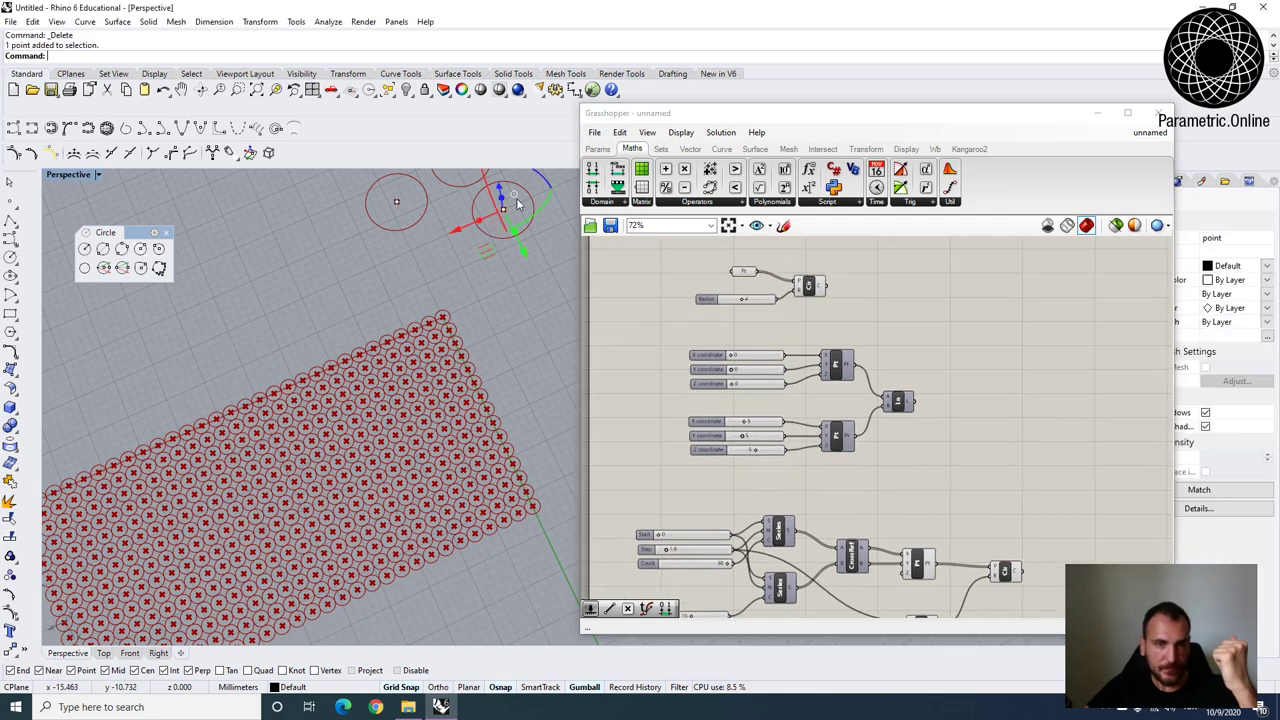
pyautogui.write('Copy')
pyautogui.press('Return')
pyautogui.click(503, 209)
pyautogui.press('Escape')
pyautogui.scroll(-5, 316, 464)
pyautogui.press('Escape')
pyautogui.scroll(12, 318, 466)
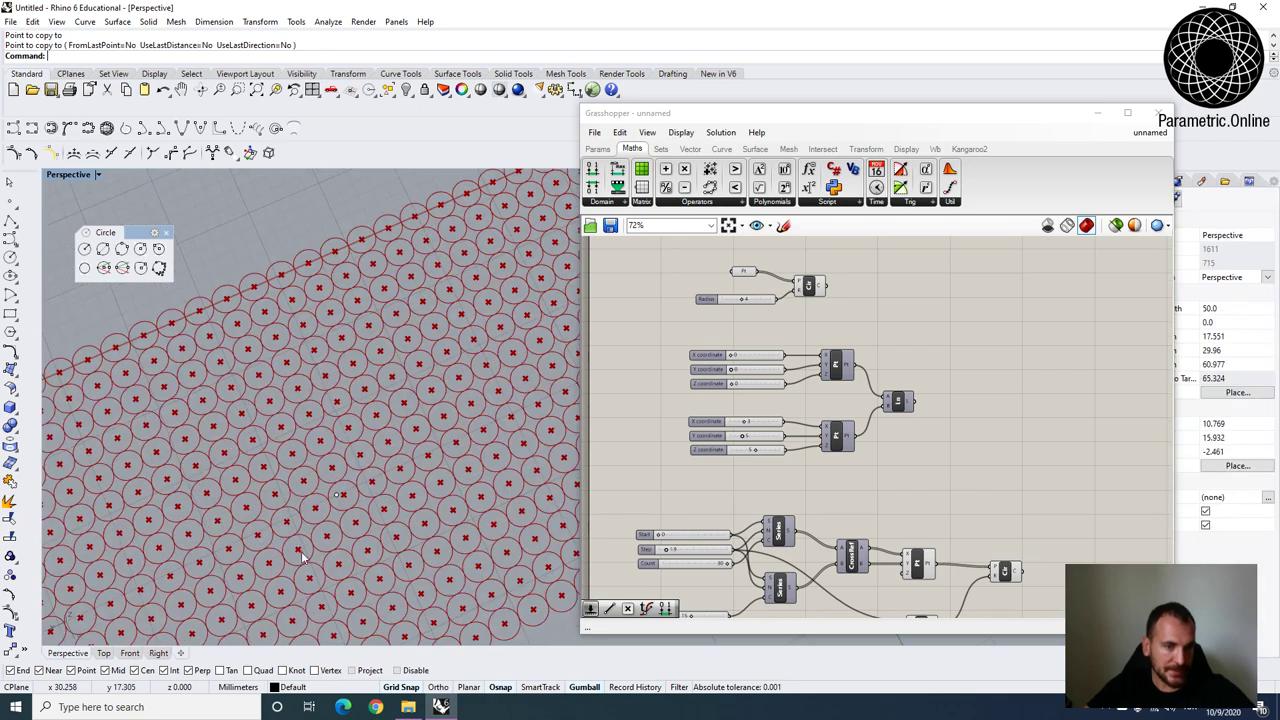
pyautogui.click(344, 499)
# Add a Point parameter beneath the Division component and reference the copied Rhino point in it.
pyautogui.scroll(-6, 350, 465)
pyautogui.moveTo(966, 492); pyautogui.dragTo(971, 400, button='right')
pyautogui.scroll(3, 885, 483)
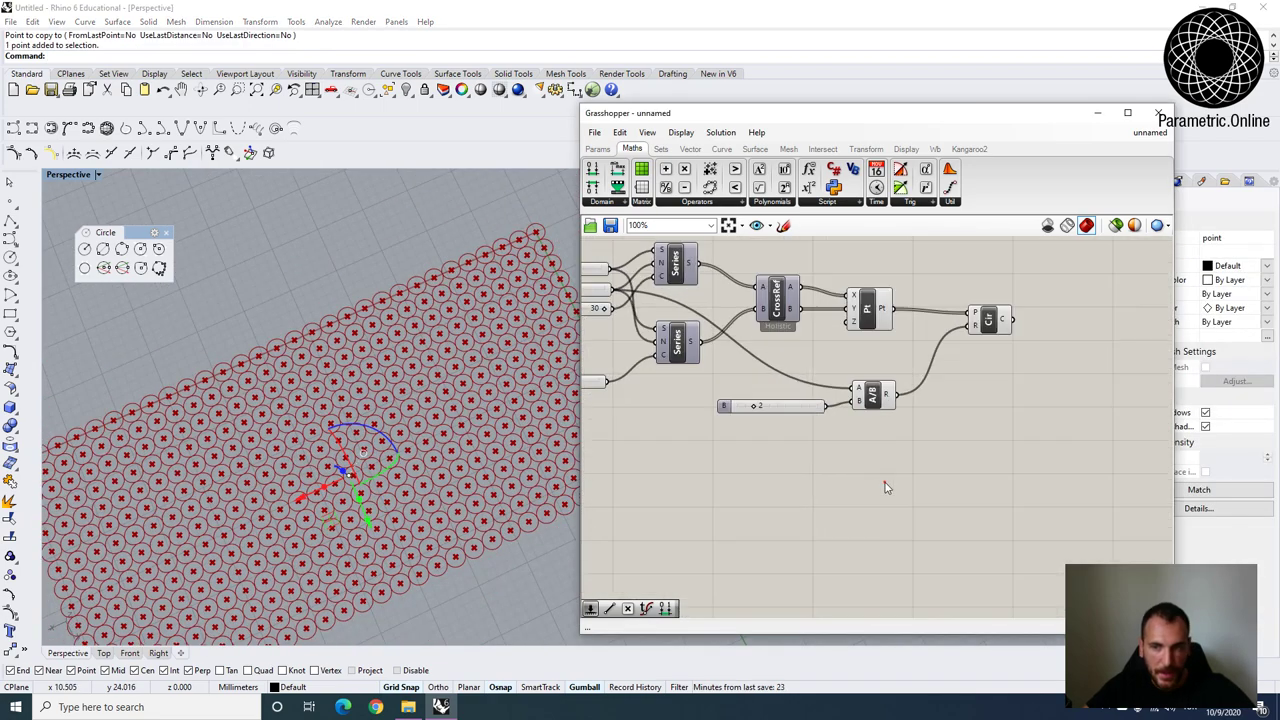
pyautogui.doubleClick(885, 483)
pyautogui.write('poi')
pyautogui.click(854, 415)
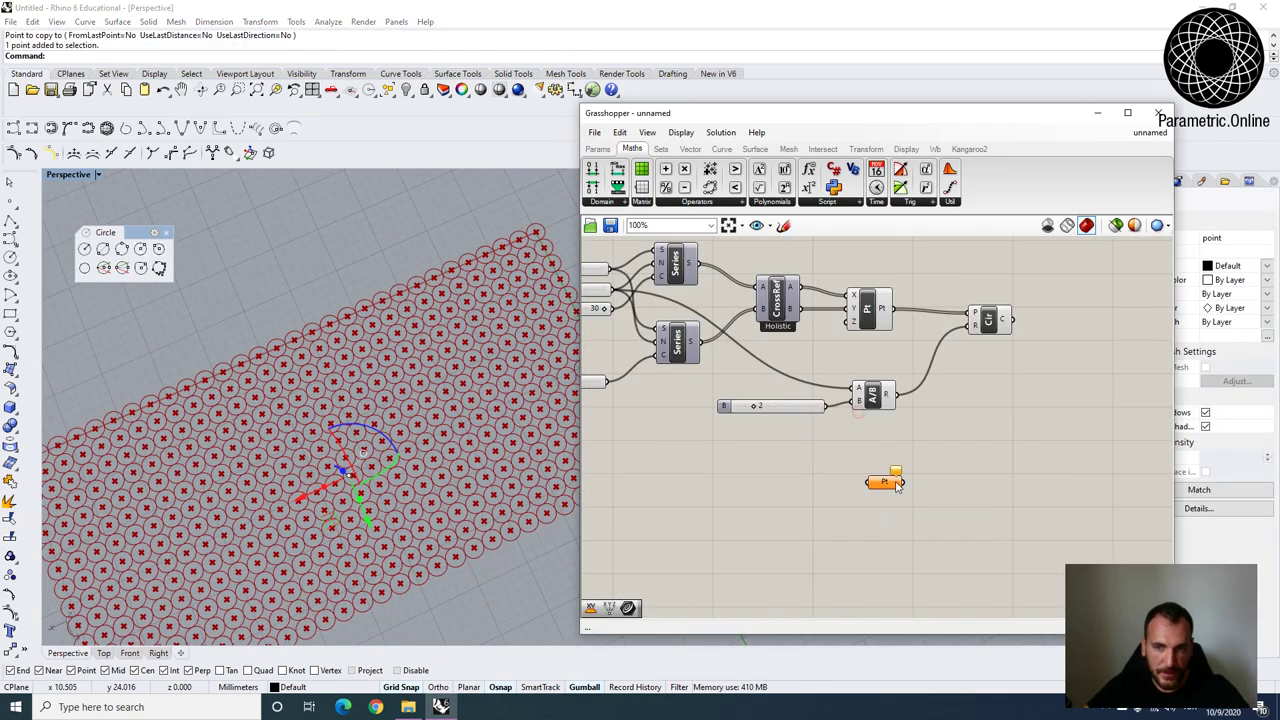
pyautogui.scroll(3, 890, 483)
pyautogui.rightClick(881, 483)
pyautogui.click(944, 589)
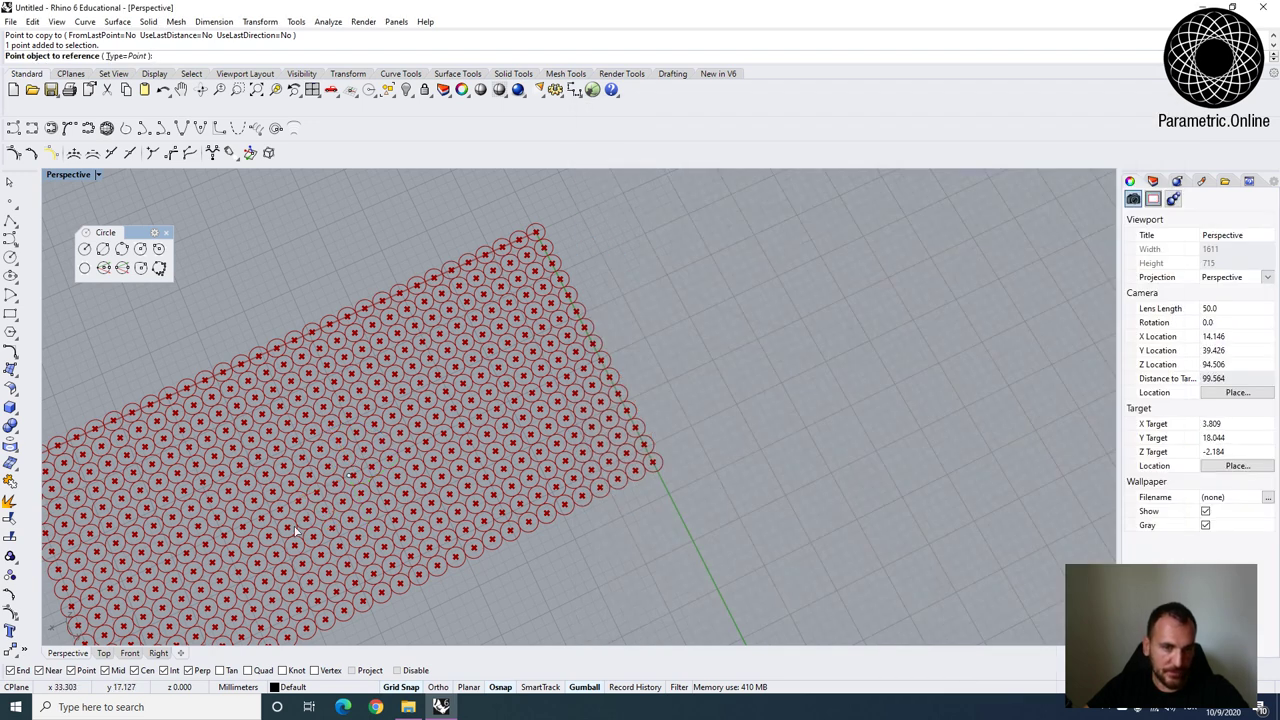
pyautogui.click(299, 527)
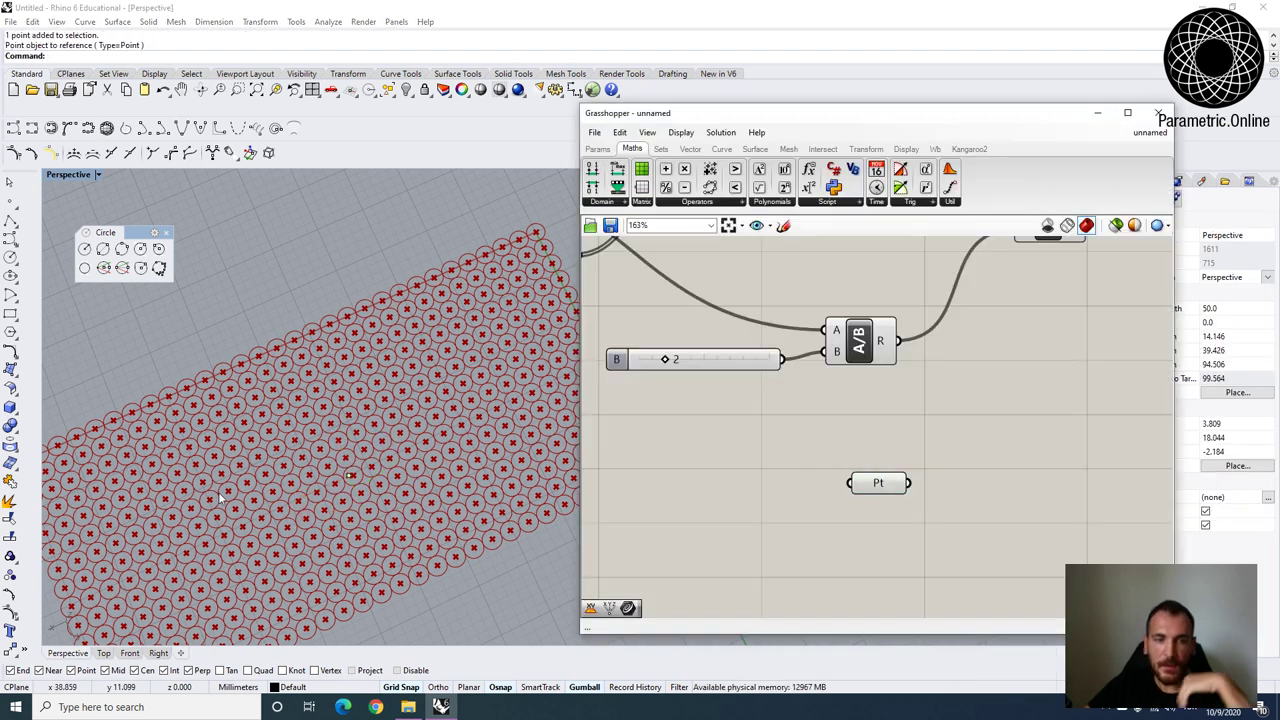
# Reposition the Point parameter beneath the Division component and shift the Circle component farther from Construct Point.
pyautogui.click(355, 472)
pyautogui.scroll(-3, 797, 443)
pyautogui.moveTo(872, 433); pyautogui.dragTo(839, 442, button='right')
pyautogui.moveTo(824, 481); pyautogui.dragTo(837, 472)
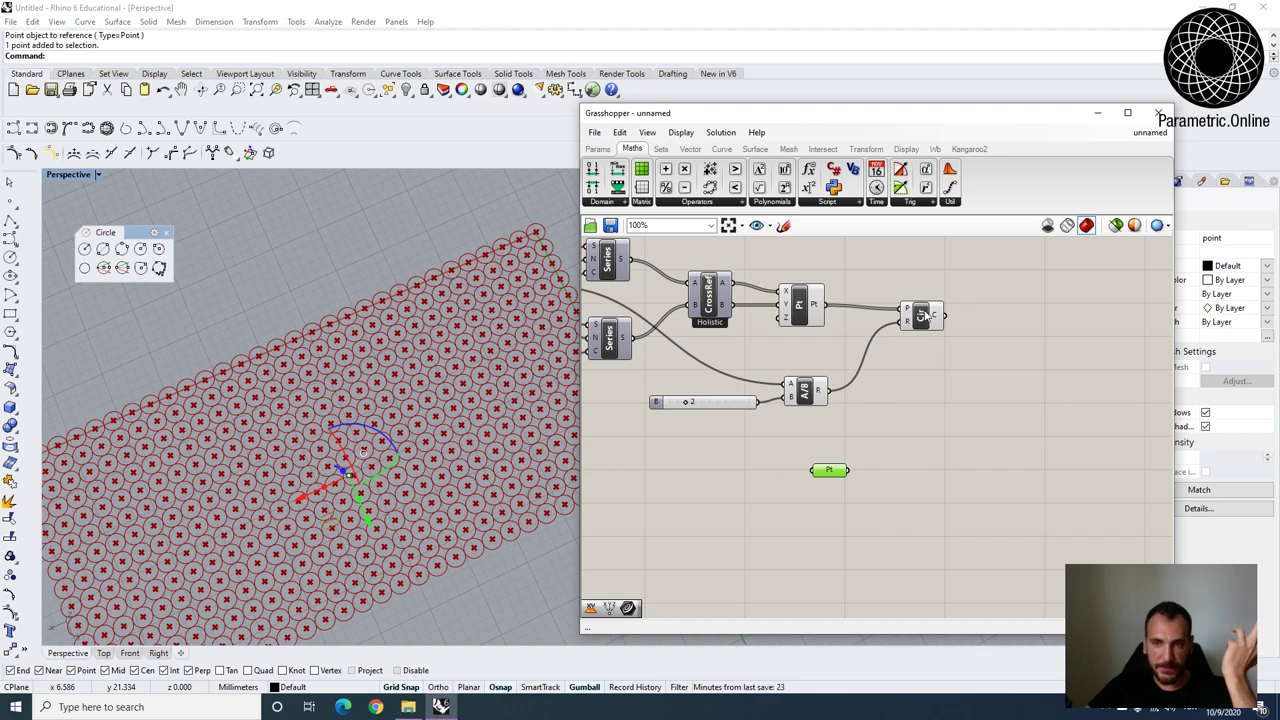
pyautogui.moveTo(920, 317); pyautogui.dragTo(943, 316)
pyautogui.moveTo(829, 470); pyautogui.dragTo(803, 489)
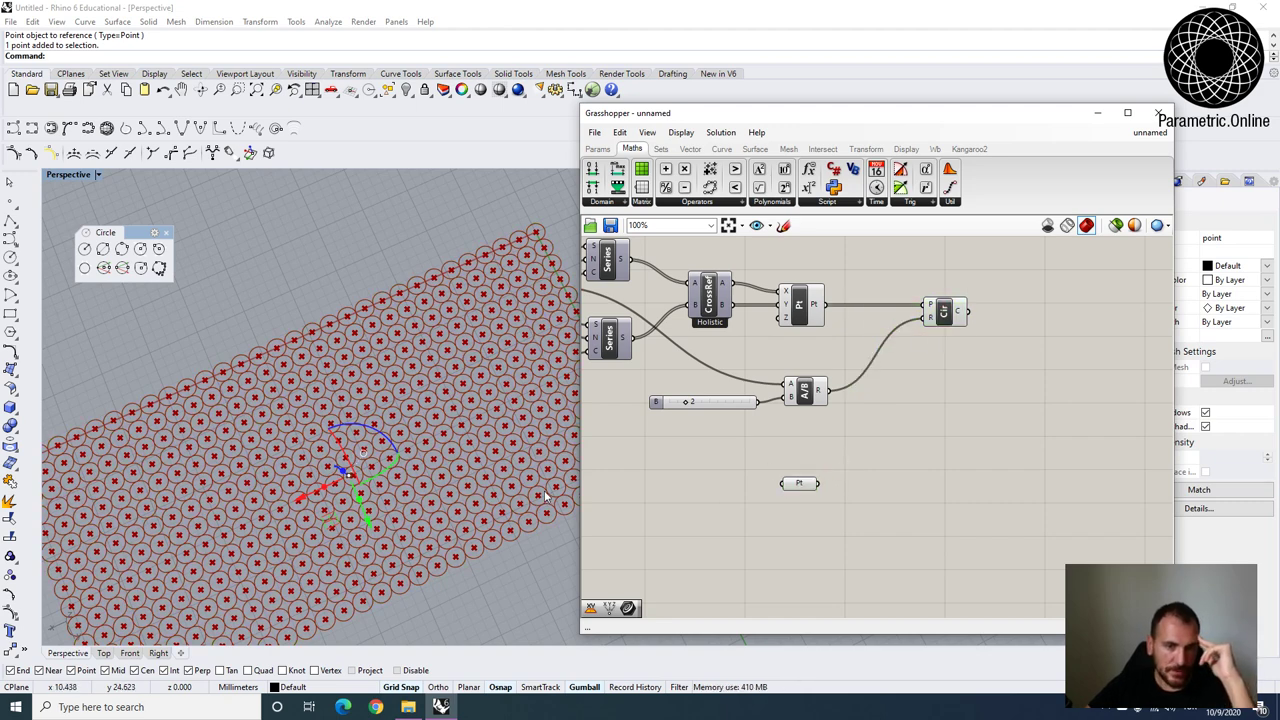
pyautogui.click(465, 586)
pyautogui.moveTo(892, 472); pyautogui.dragTo(858, 463, button='right')
pyautogui.moveTo(758, 474); pyautogui.dragTo(766, 476)
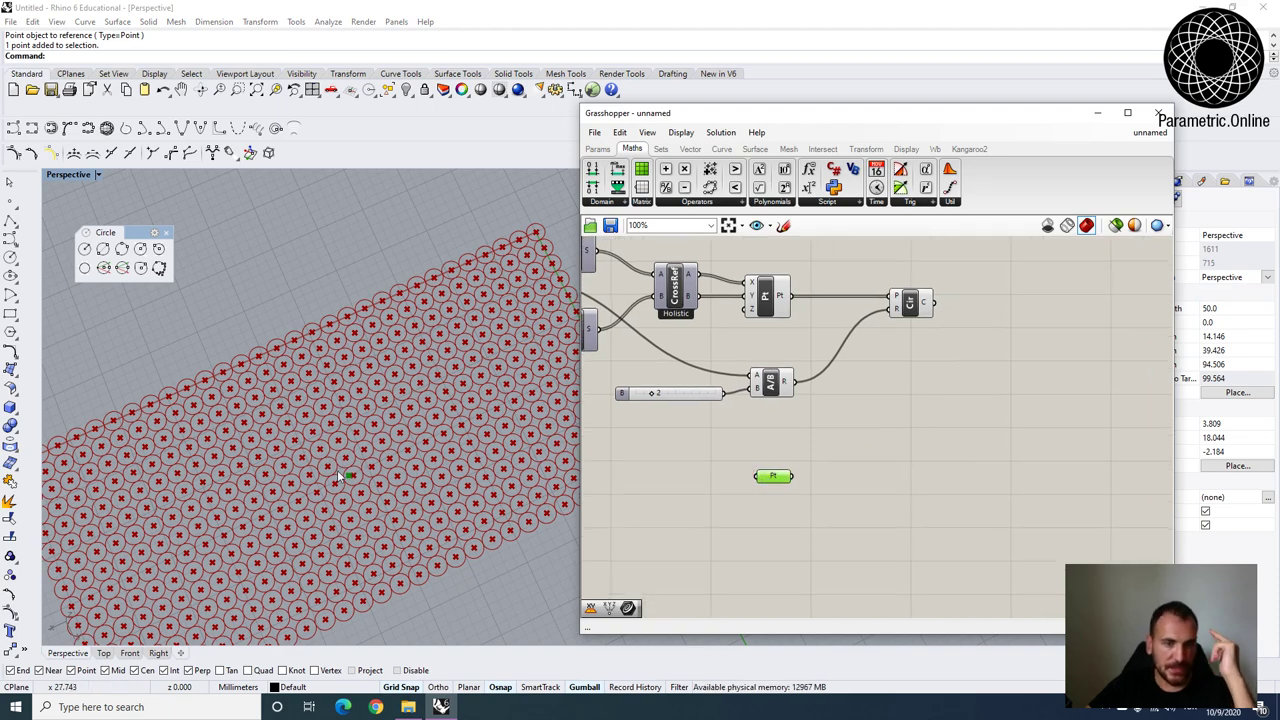
# Add a Distance component on the canvas between the Circle component and the Point parameter.
pyautogui.scroll(-3, 370, 383)
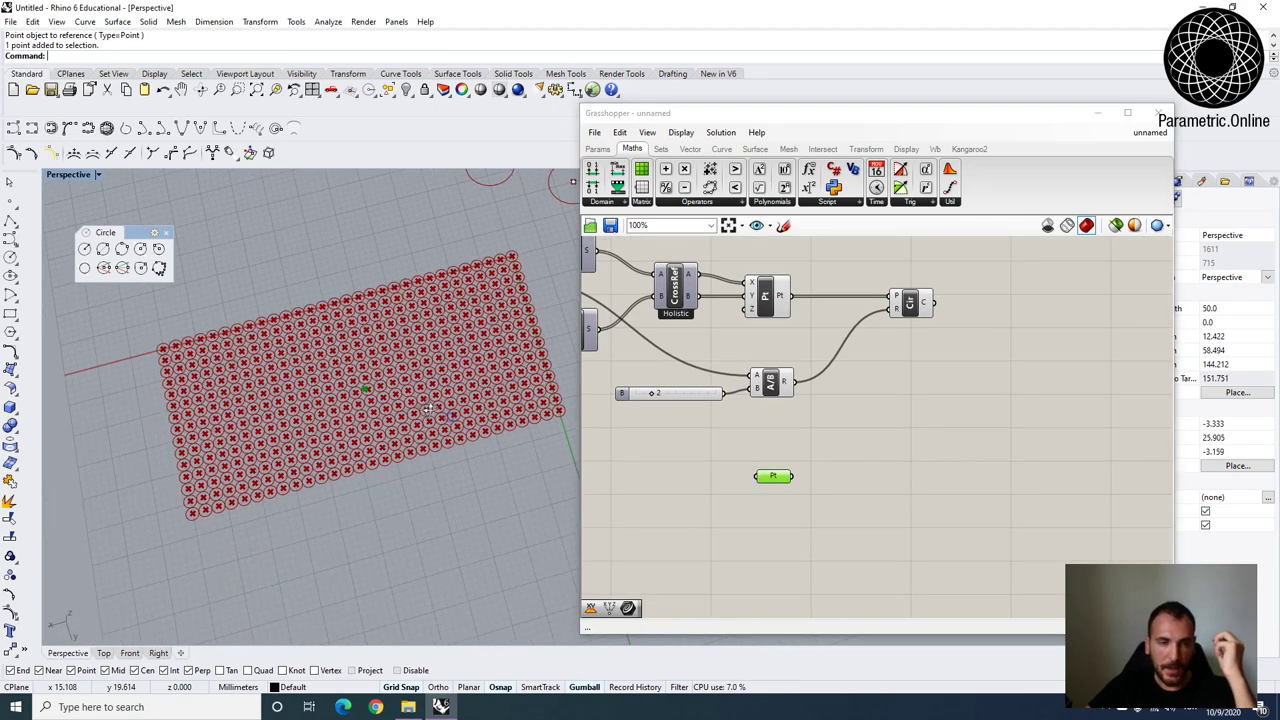
pyautogui.scroll(6, 350, 393)
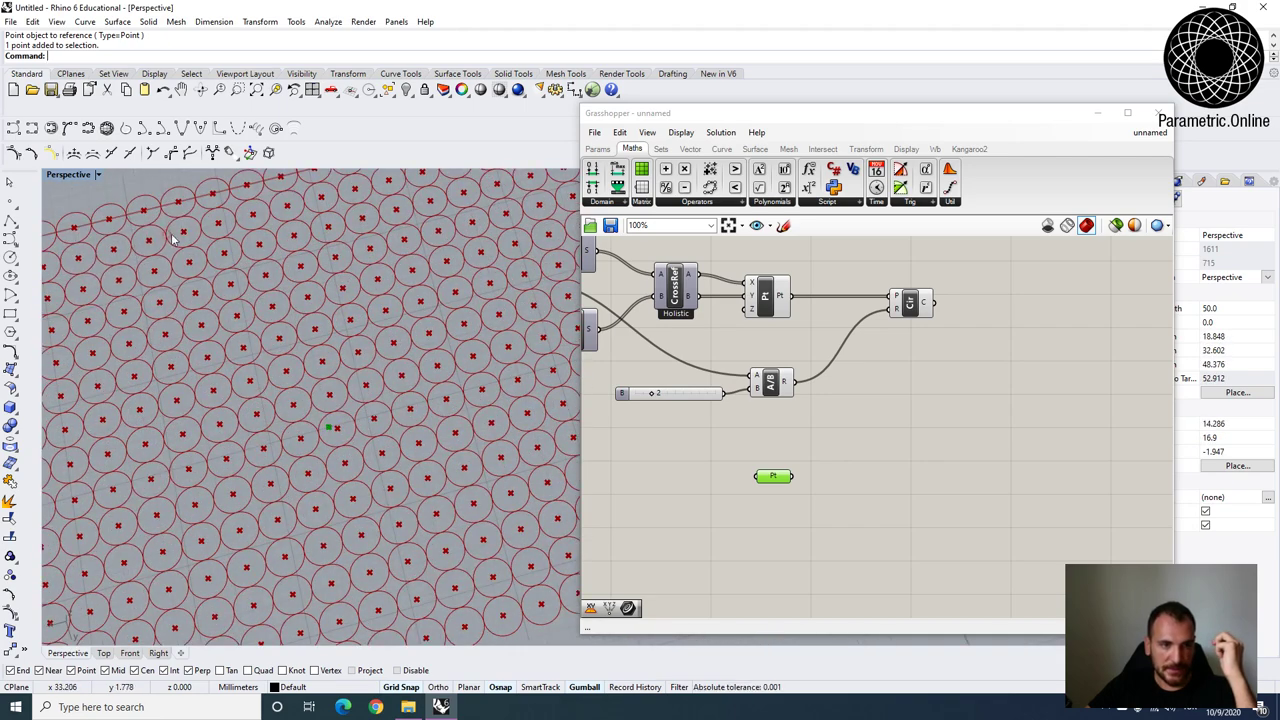
pyautogui.scroll(-3, 355, 410)
pyautogui.moveTo(365, 413); pyautogui.dragTo(342, 428, button='right')
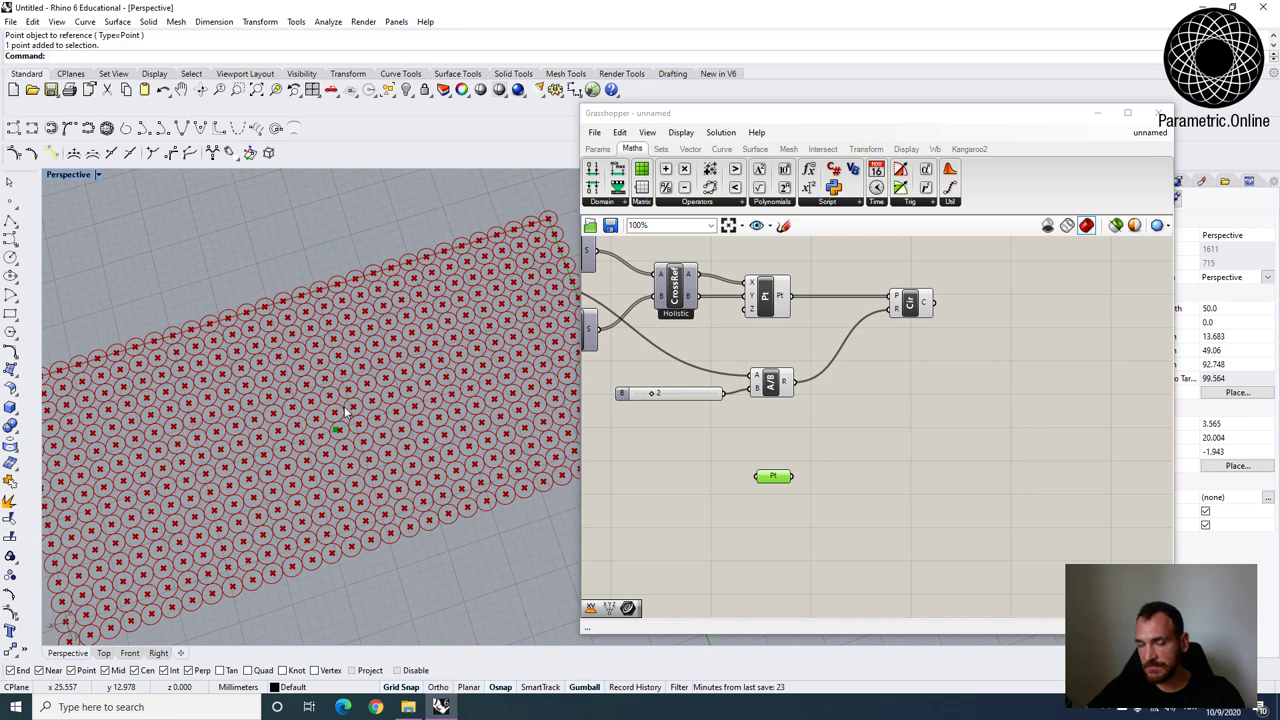
pyautogui.scroll(2, 785, 448)
pyautogui.doubleClick(862, 455)
pyautogui.write('distancre')
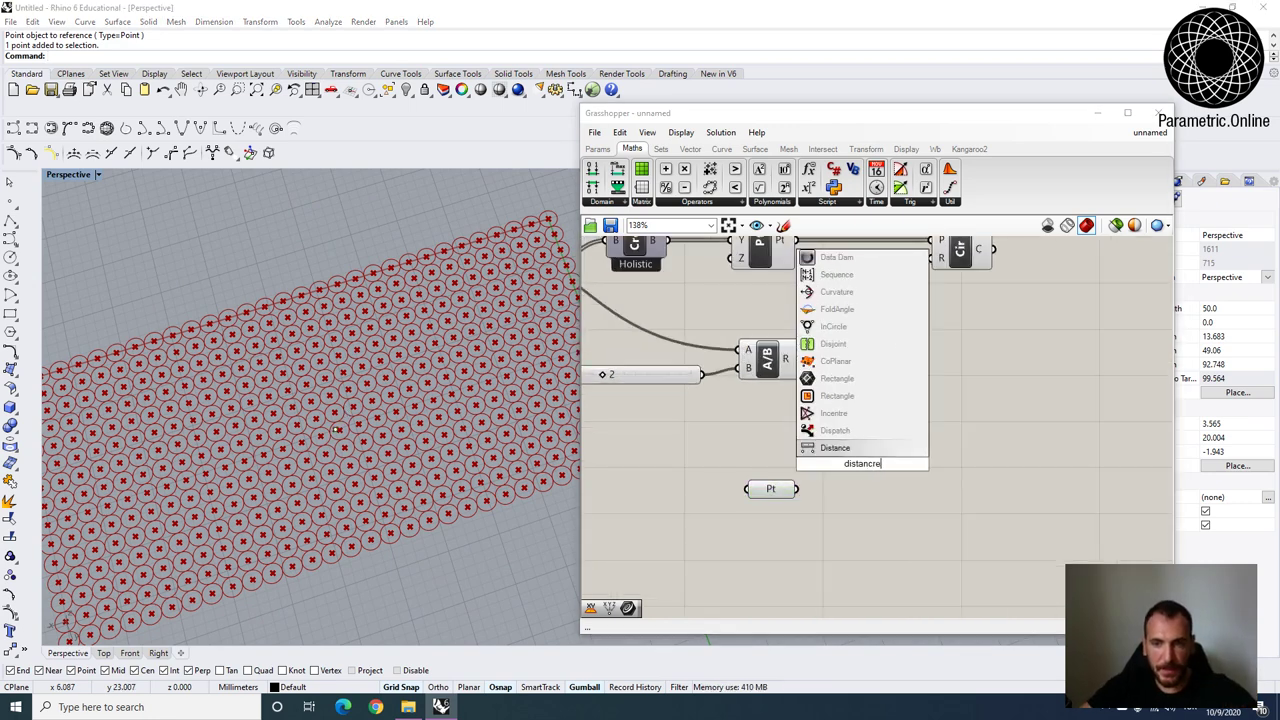
pyautogui.click(861, 450)
pyautogui.moveTo(855, 466); pyautogui.dragTo(884, 443)
# Connect the Construct Point output to Distance input A and the Point parameter to input B.
pyautogui.moveTo(820, 406); pyautogui.dragTo(833, 508, button='right')
pyautogui.click(773, 342)
pyautogui.moveTo(796, 342); pyautogui.dragTo(870, 532)
pyautogui.moveTo(812, 591); pyautogui.dragTo(922, 521)
pyautogui.scroll(-1, 927, 514)
pyautogui.moveTo(976, 523); pyautogui.dragTo(940, 497, button='right')
pyautogui.moveTo(888, 493); pyautogui.dragTo(890, 456)
# Add a Line component below Distance, with the grid points as start A and the Point parameter as end B.
pyautogui.doubleClick(860, 518)
pyautogui.write('line')
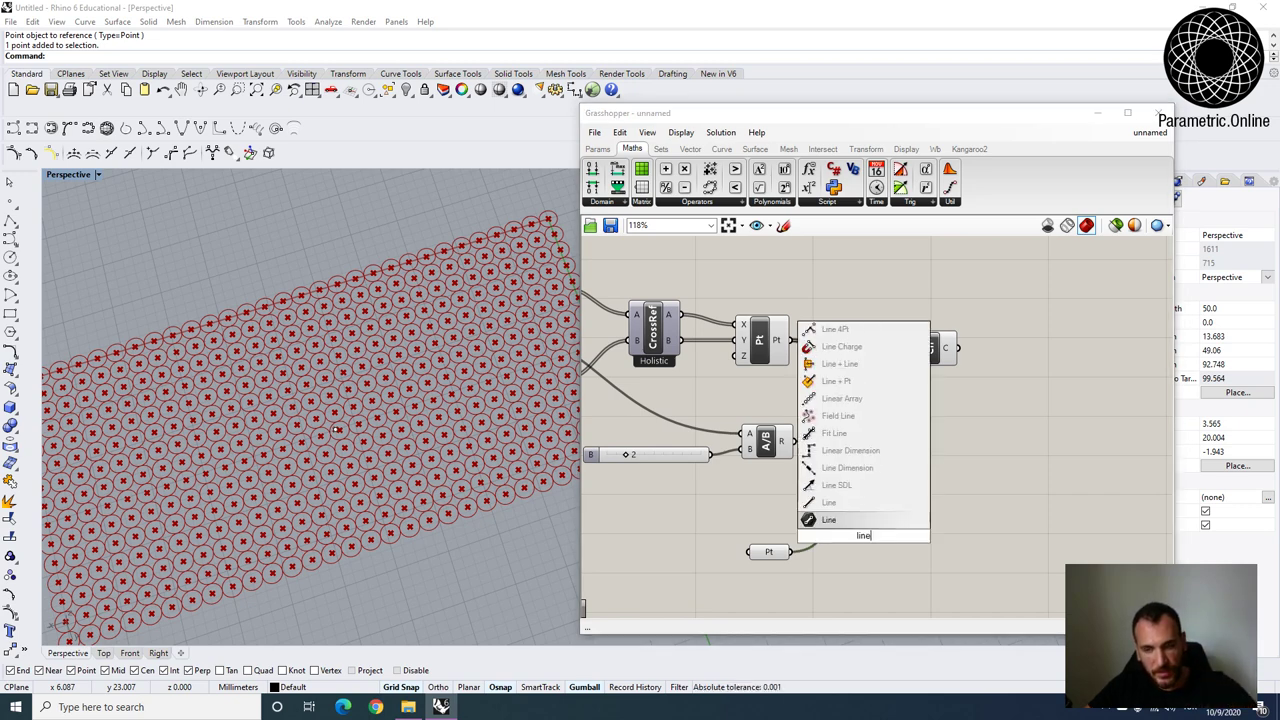
pyautogui.press('Return')
pyautogui.moveTo(862, 535); pyautogui.dragTo(892, 500)
pyautogui.moveTo(790, 552); pyautogui.dragTo(782, 360)
pyautogui.moveTo(295, 459); pyautogui.dragTo(315, 447, button='right')
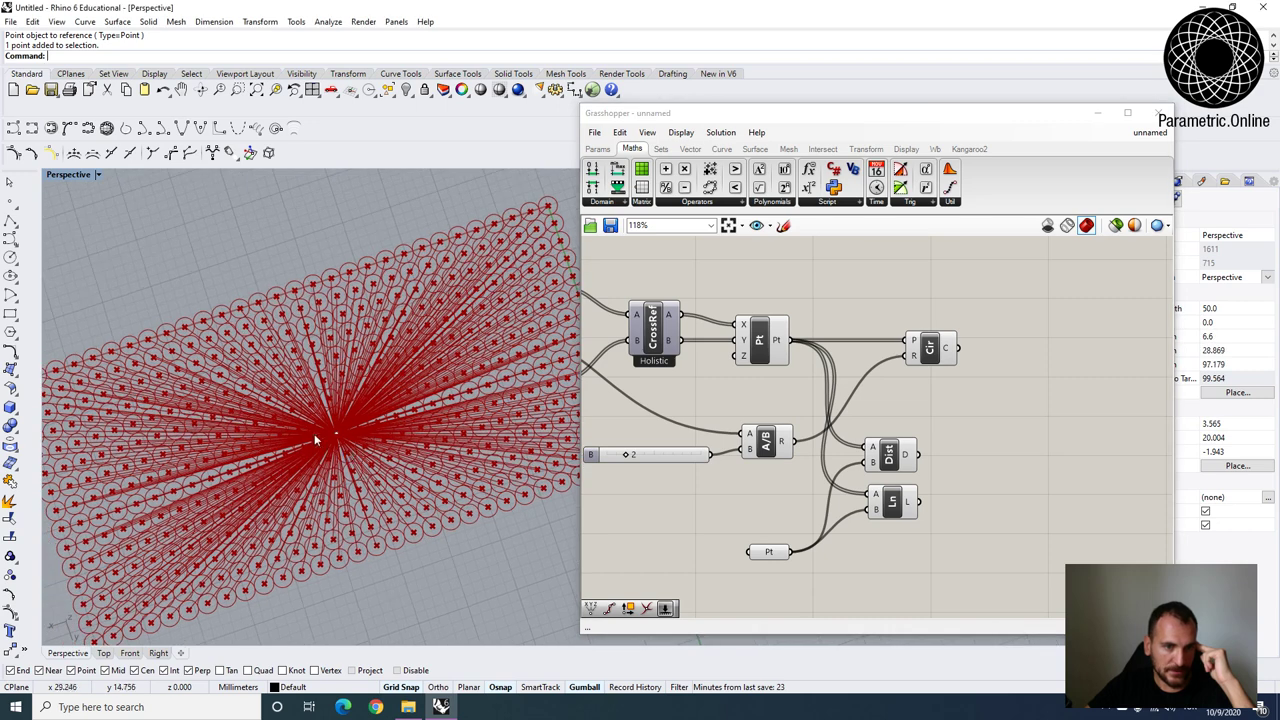
# Reposition the Distance and Line components slightly and move the Circle component farther away to free canvas space.
pyautogui.moveTo(889, 456); pyautogui.dragTo(903, 438)
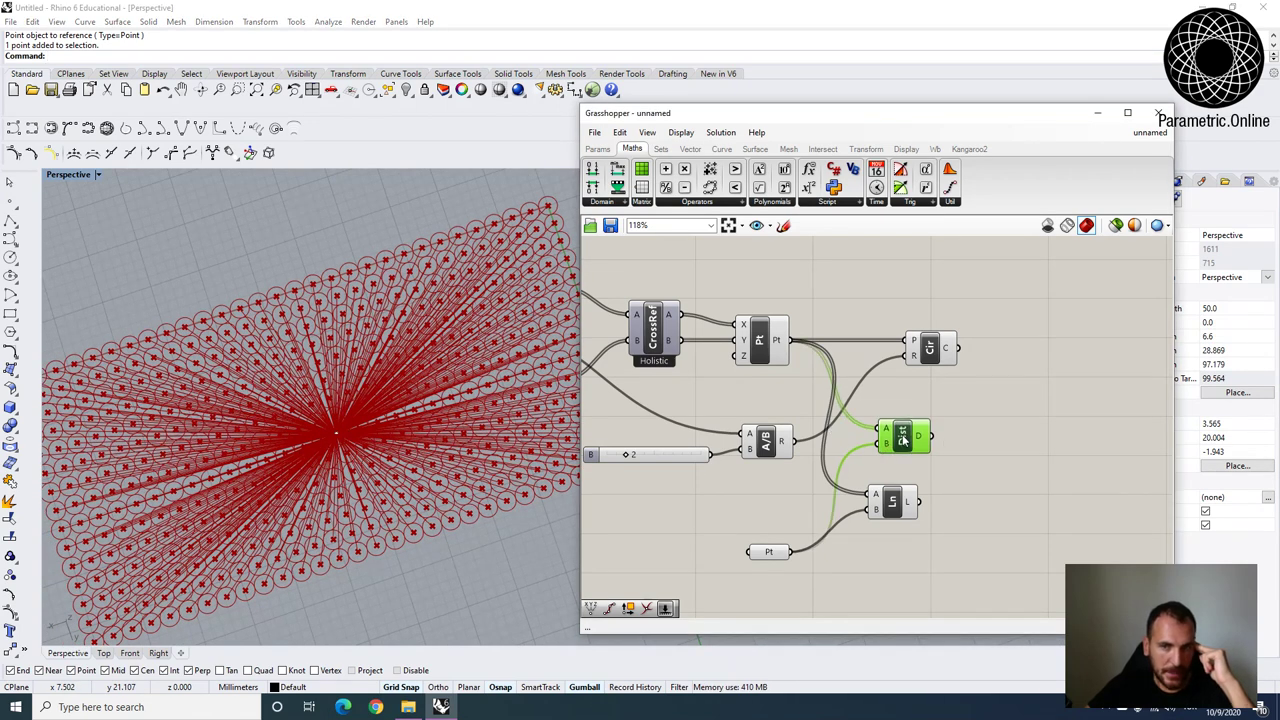
pyautogui.moveTo(903, 501); pyautogui.dragTo(905, 507)
pyautogui.moveTo(903, 448); pyautogui.dragTo(892, 451)
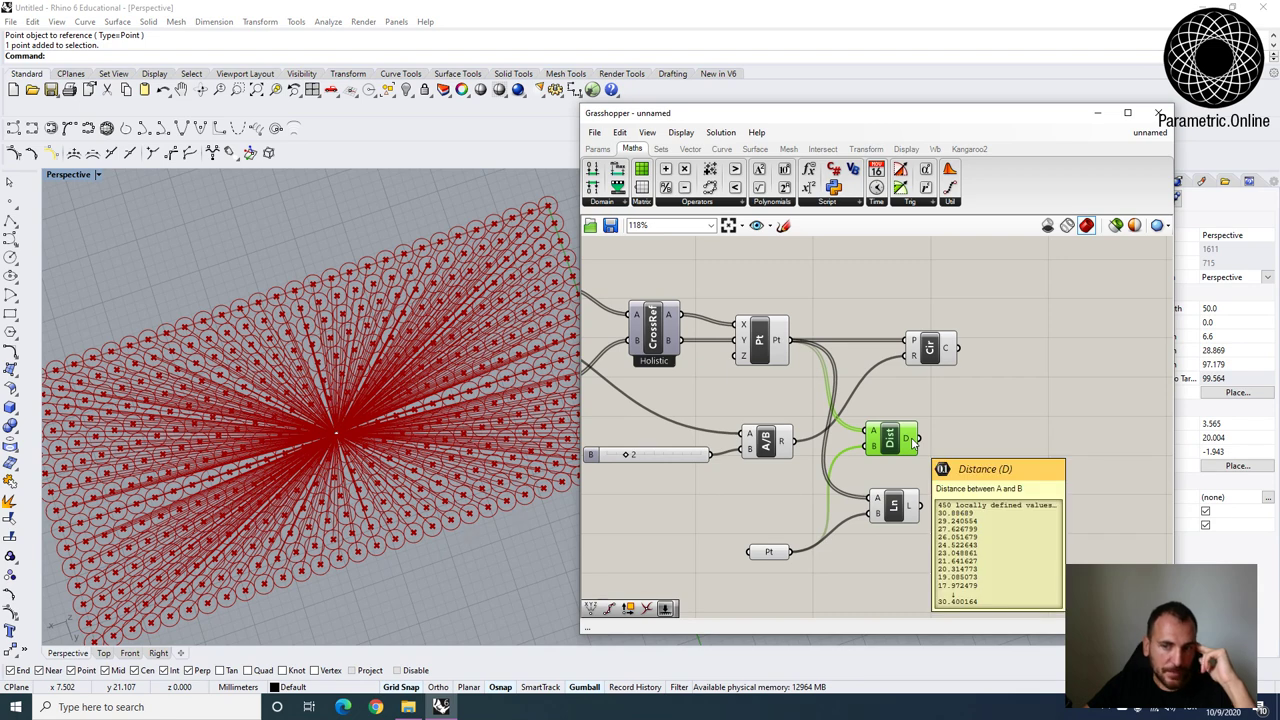
pyautogui.moveTo(927, 350); pyautogui.dragTo(1033, 337)
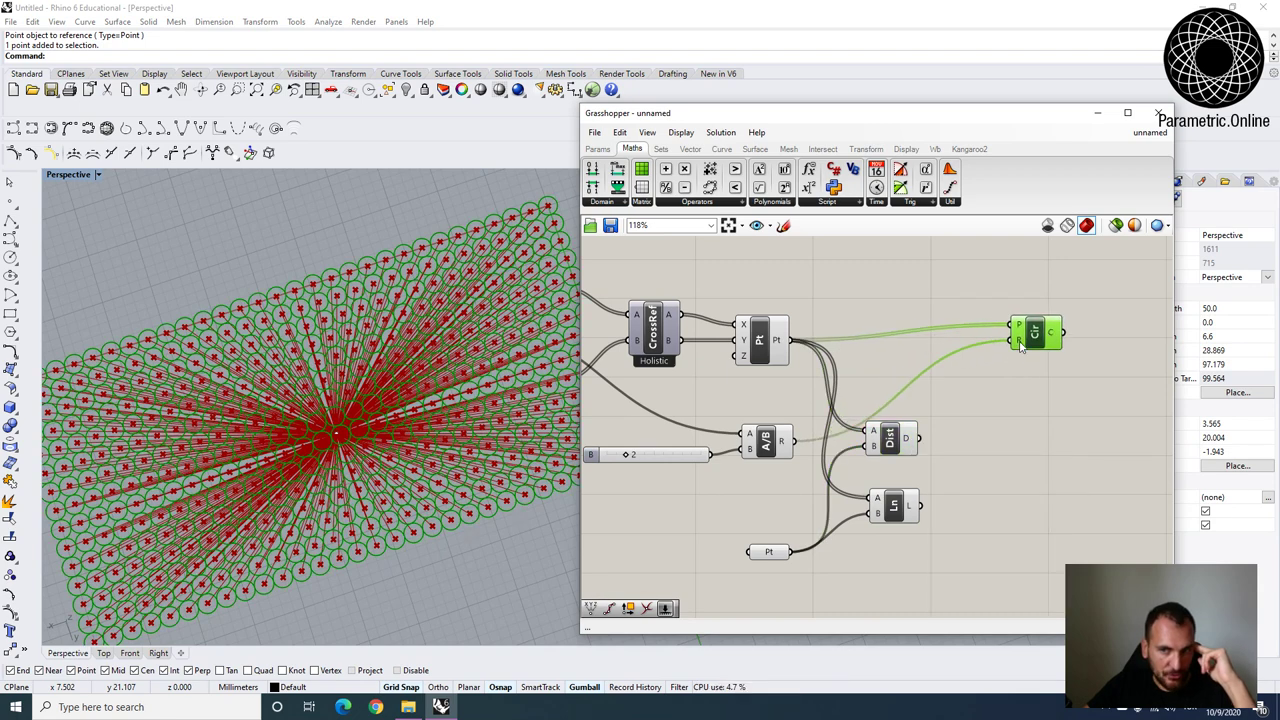
# Try driving the Circle radius directly with the Distance output and inspect the resulting circles in the viewport.
pyautogui.moveTo(1020, 345)
pyautogui.moveTo(918, 437); pyautogui.dragTo(1010, 341)
pyautogui.scroll(-10, 373, 424)
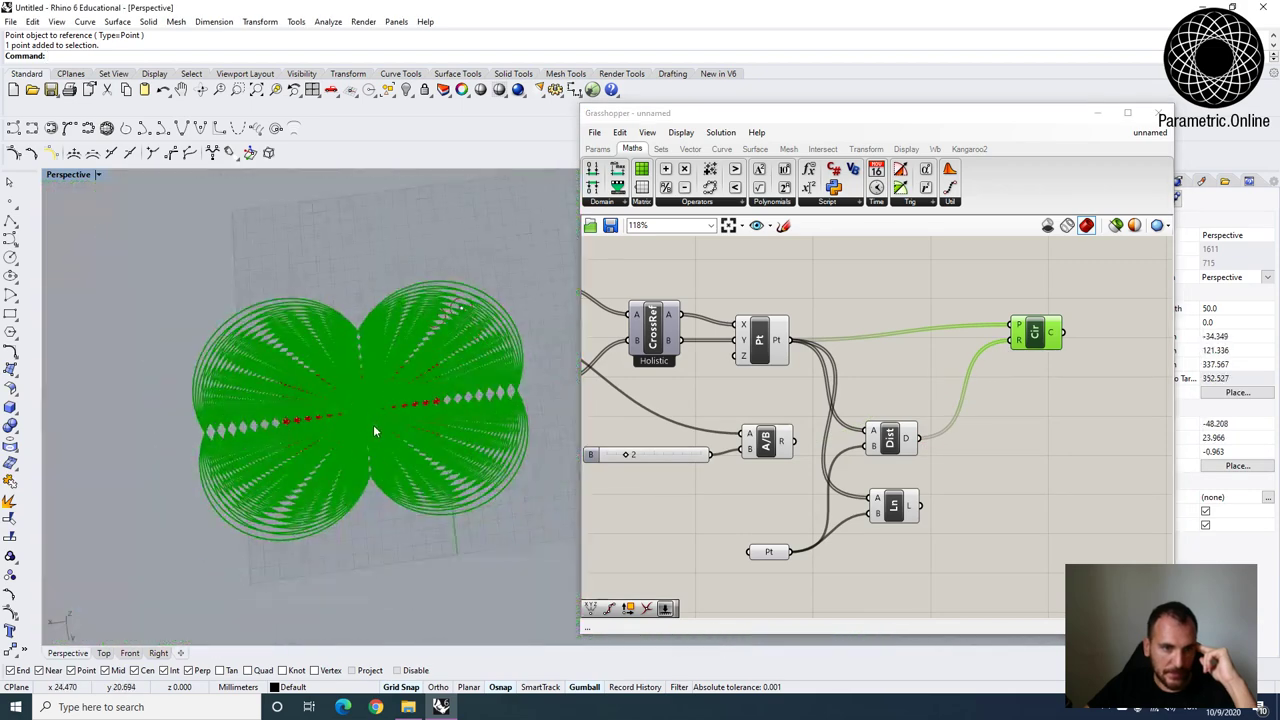
pyautogui.moveTo(373, 424); pyautogui.dragTo(428, 412, button='right')
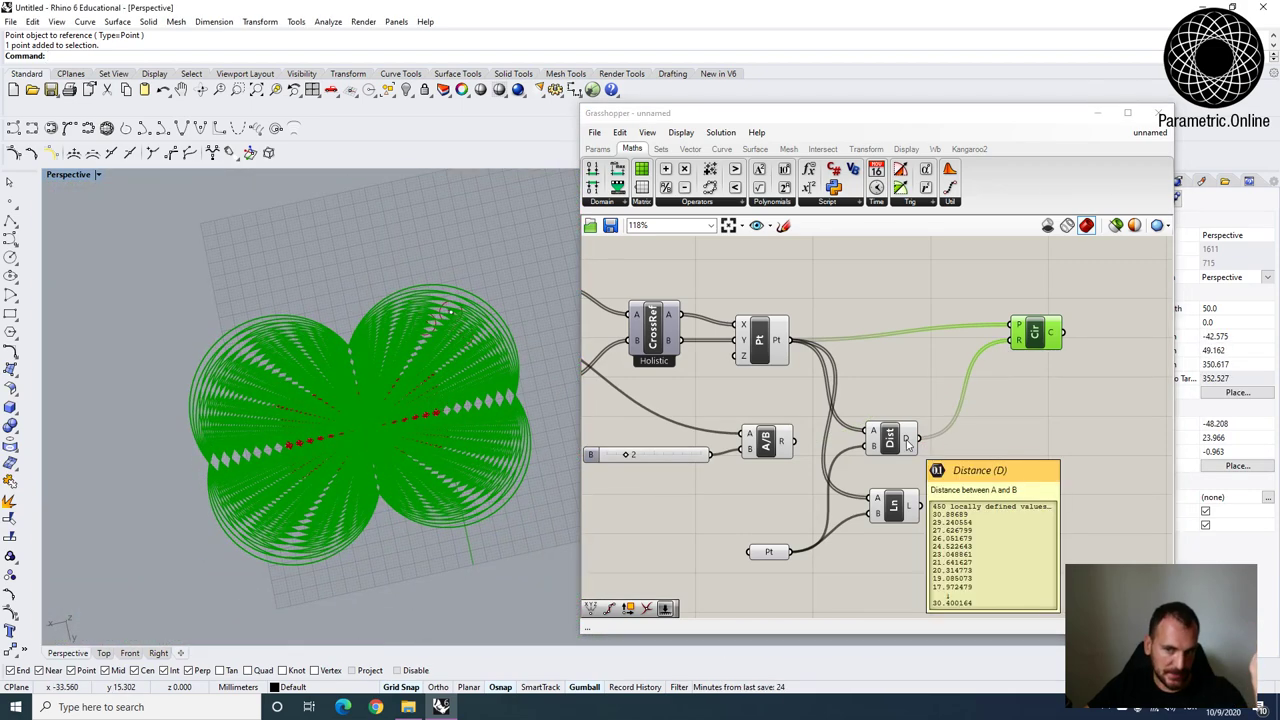
pyautogui.click(893, 376)
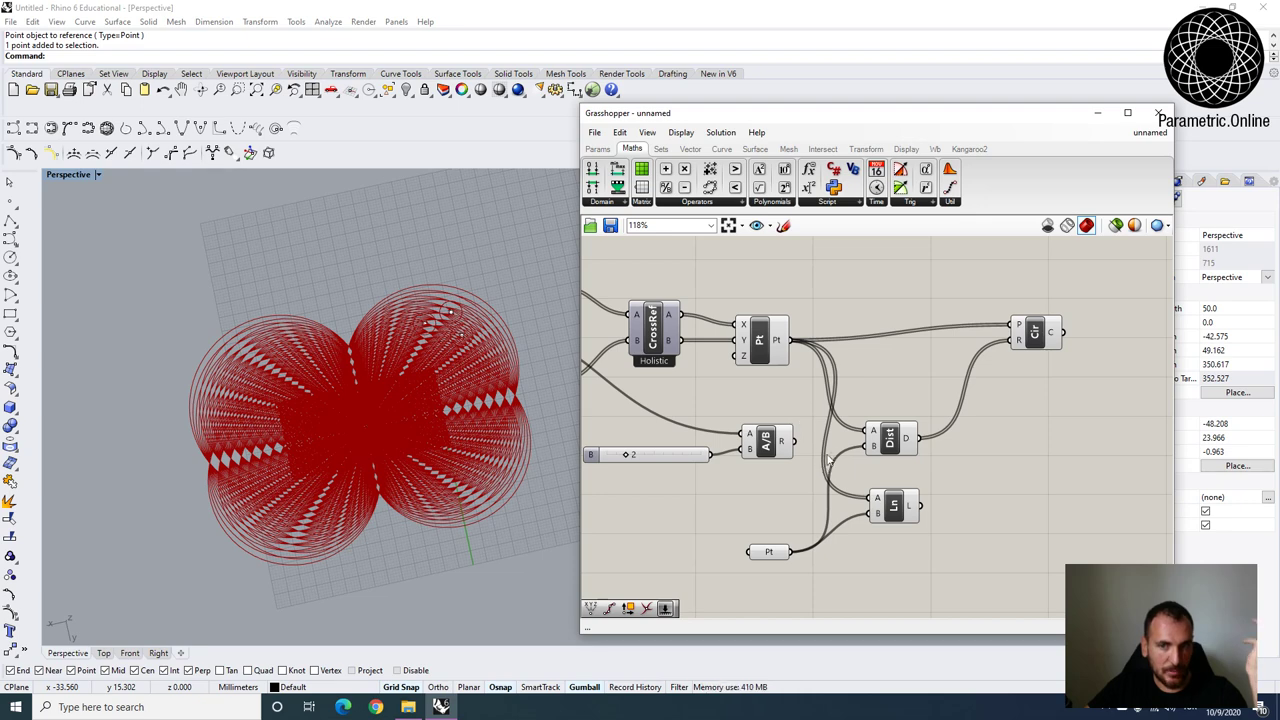
pyautogui.click(894, 440)
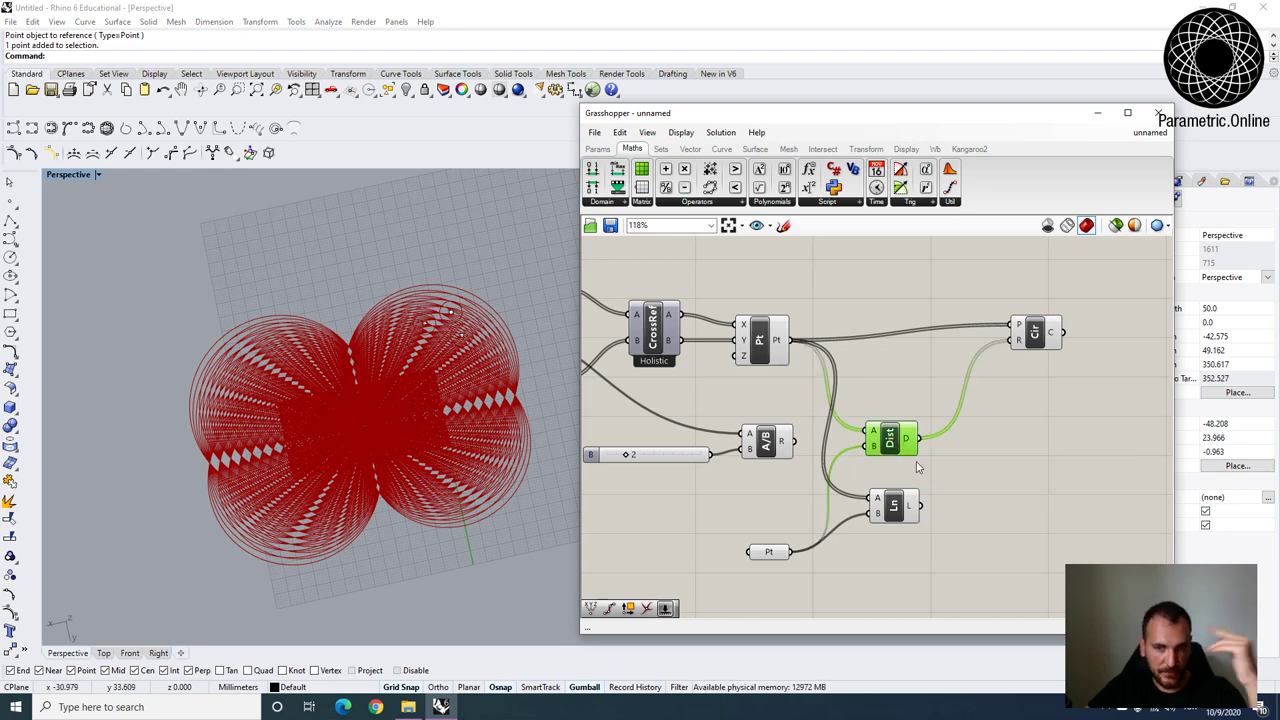
# Reconnect the Division result to the Circle radius and check the value that input receives.
pyautogui.moveTo(793, 441); pyautogui.dragTo(1010, 340)
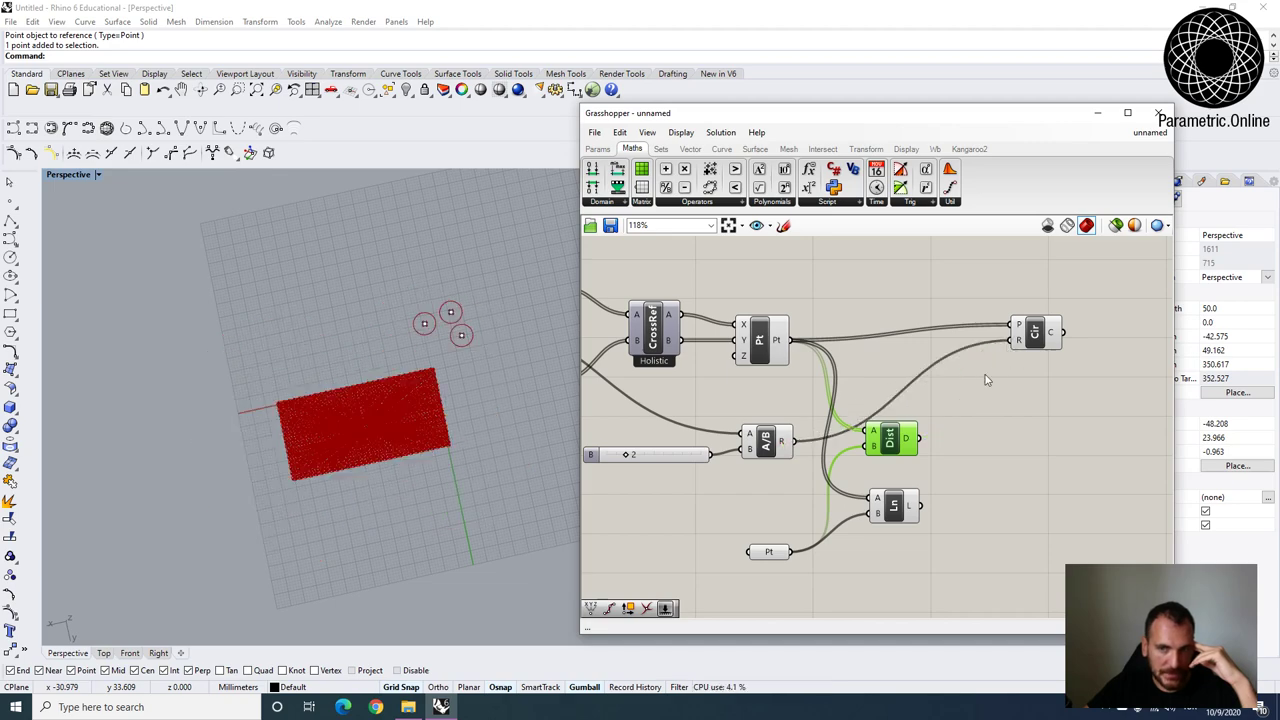
pyautogui.scroll(6, 530, 445)
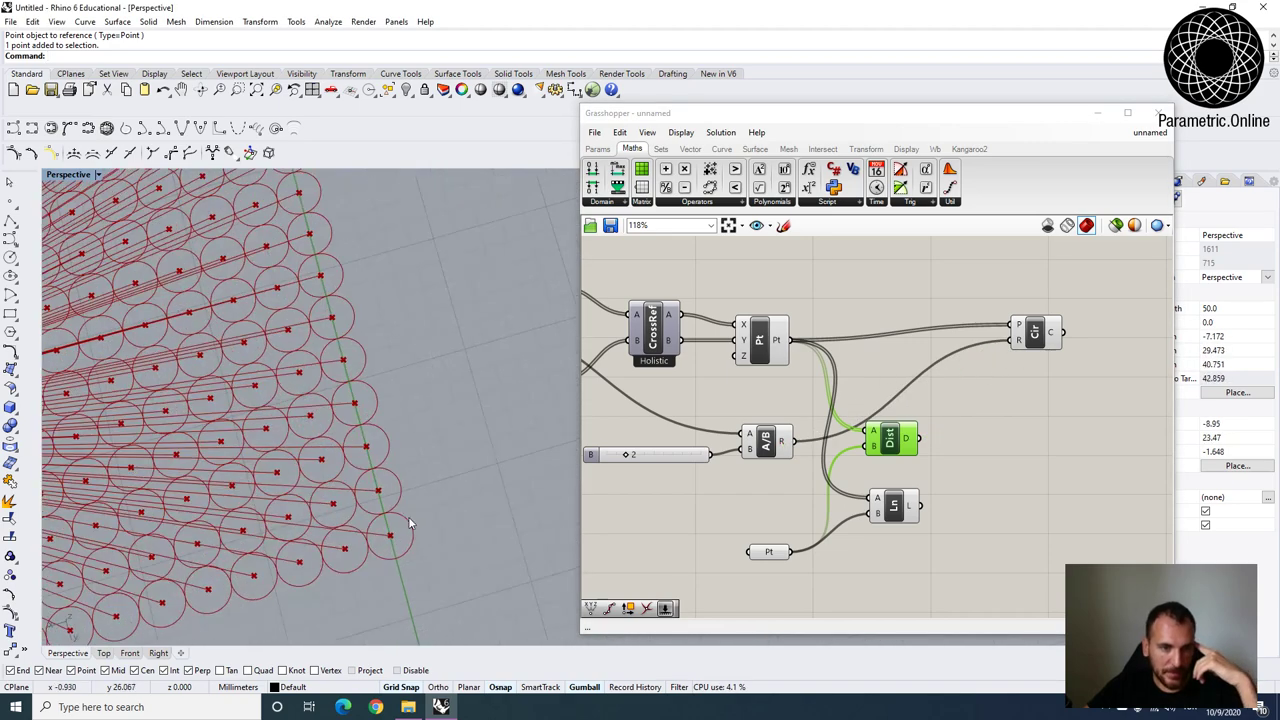
pyautogui.moveTo(1018, 345)
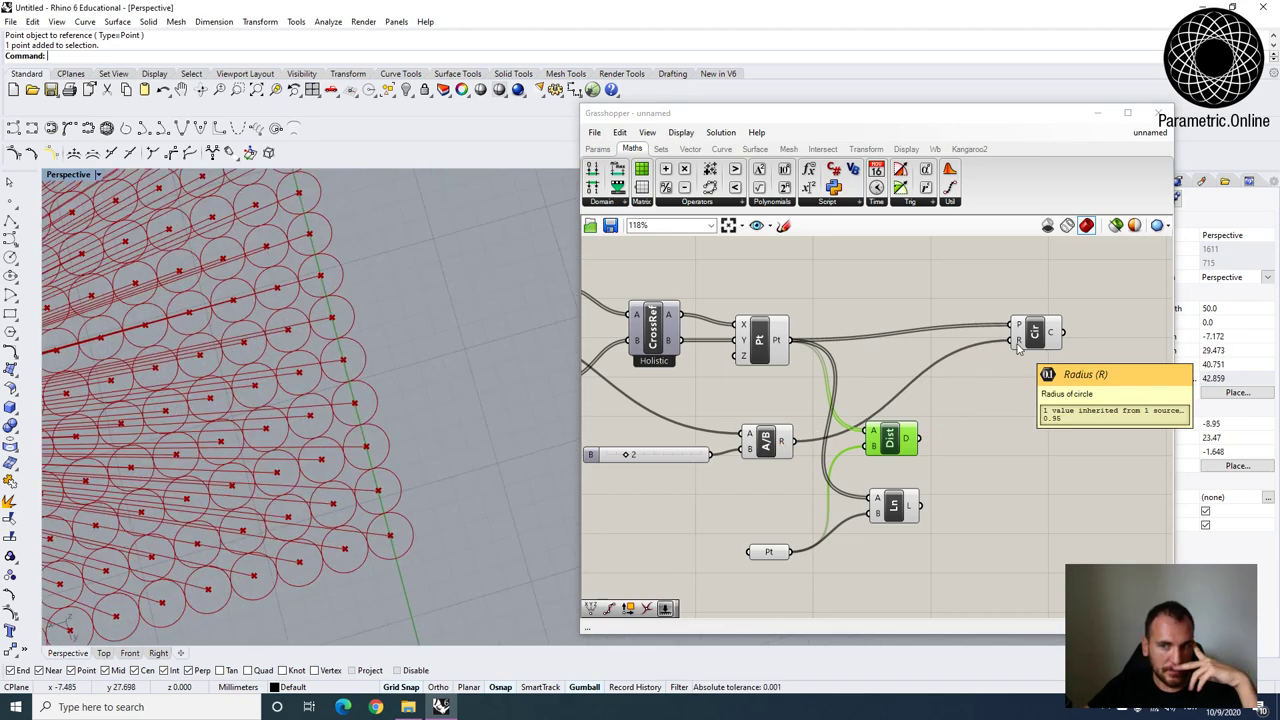
# Set the Step slider to 2.0 and check the Division component's result.
pyautogui.scroll(-2, 908, 371)
pyautogui.moveTo(635, 332); pyautogui.dragTo(852, 378, button='right')
pyautogui.scroll(3, 746, 375)
pyautogui.moveTo(714, 384); pyautogui.dragTo(715, 384)
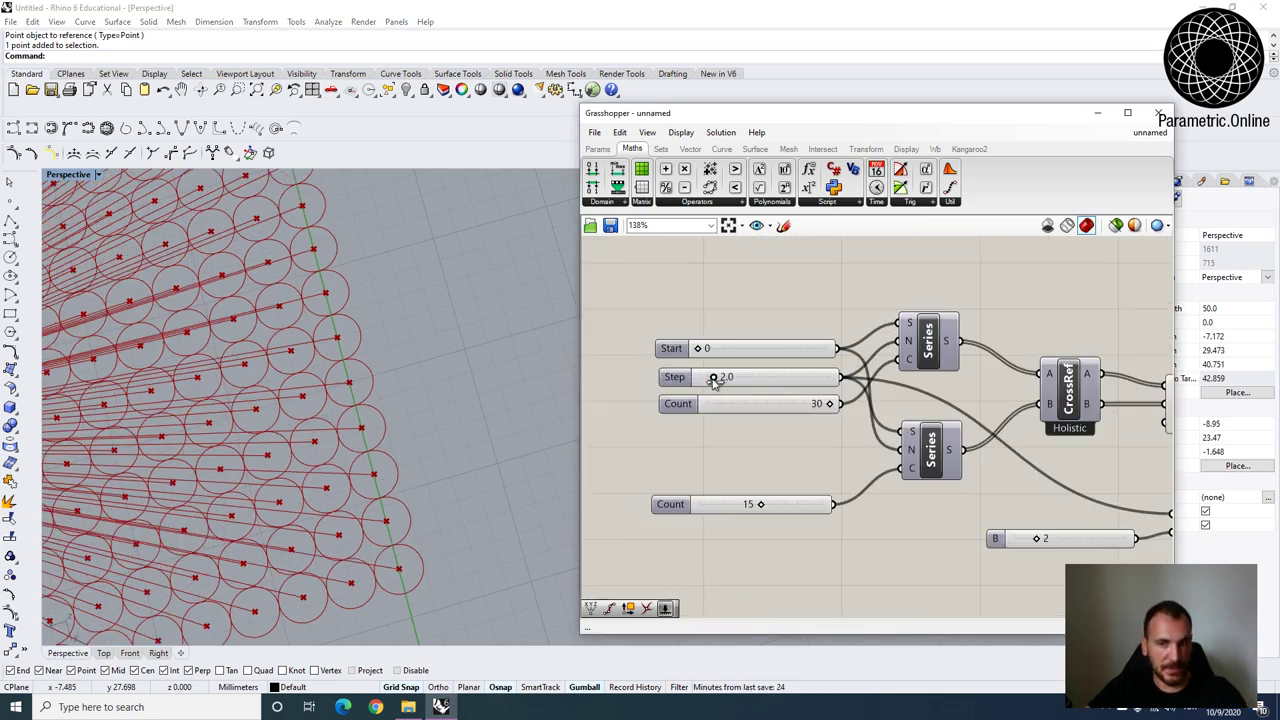
pyautogui.scroll(-1, 1133, 470)
pyautogui.moveTo(1133, 470); pyautogui.dragTo(800, 403, button='right')
pyautogui.moveTo(1016, 424); pyautogui.dragTo(893, 423, button='right')
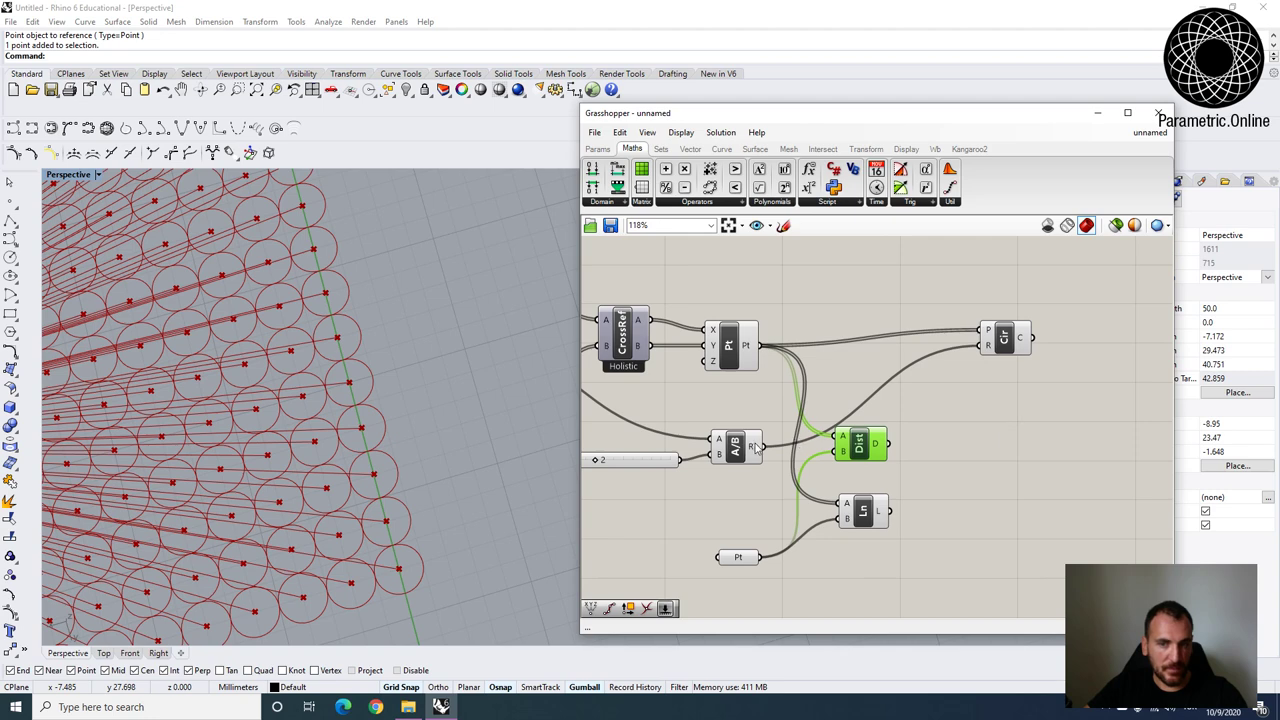
pyautogui.moveTo(757, 449)
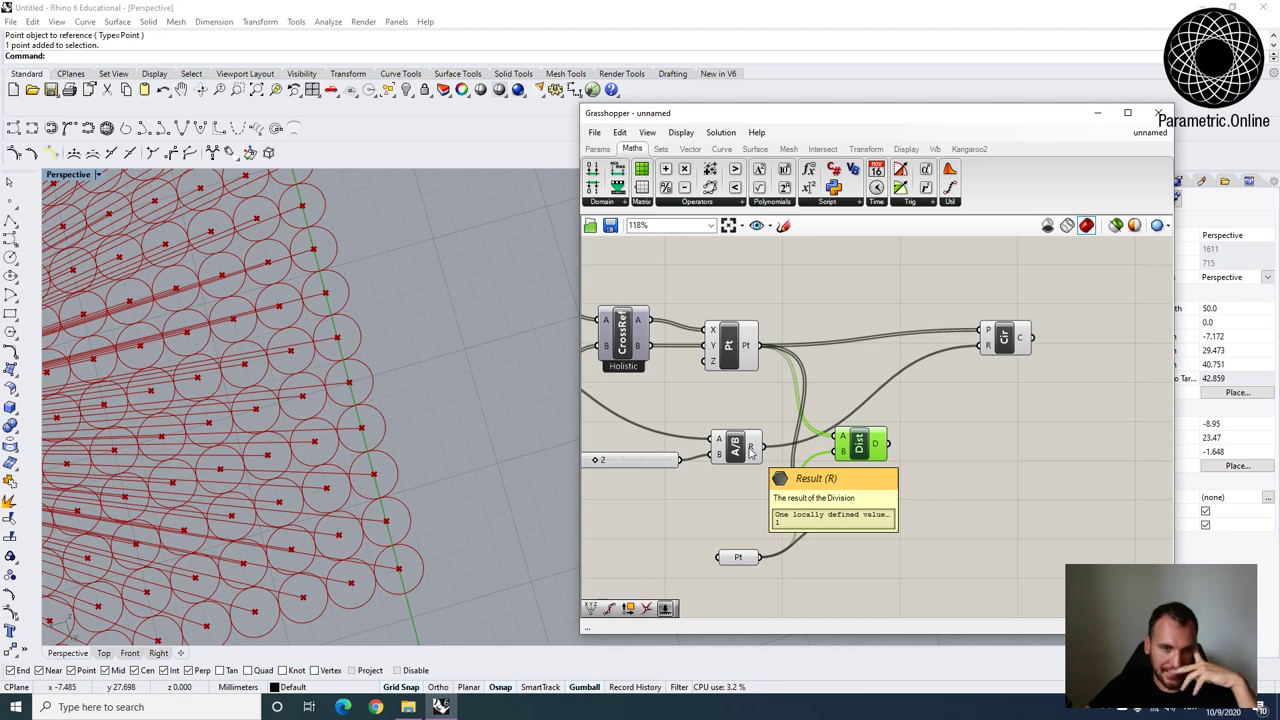
# Space the Line and Distance components apart, and inspect the list of Distance output values.
pyautogui.moveTo(857, 511); pyautogui.dragTo(819, 481, button='right')
pyautogui.moveTo(829, 475); pyautogui.dragTo(828, 500)
pyautogui.moveTo(831, 408); pyautogui.dragTo(866, 426)
pyautogui.moveTo(870, 427)
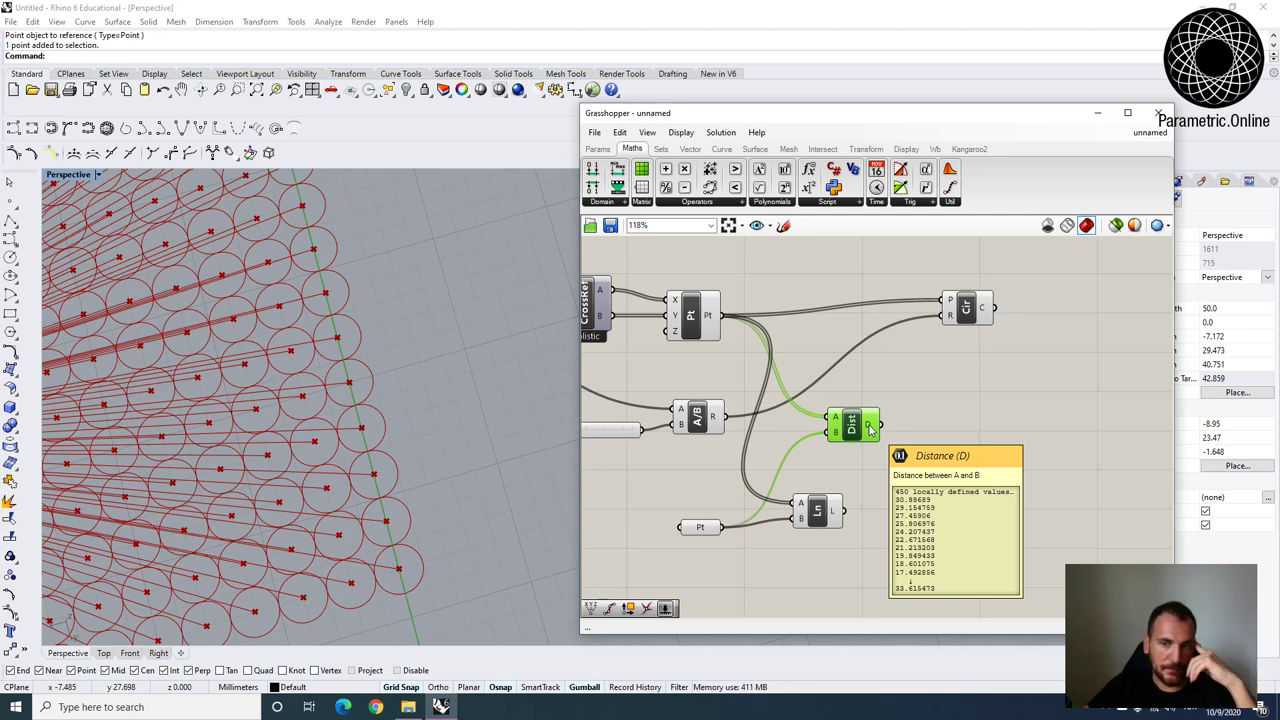
pyautogui.scroll(-3, 870, 427)
pyautogui.scroll(-5, 372, 399)
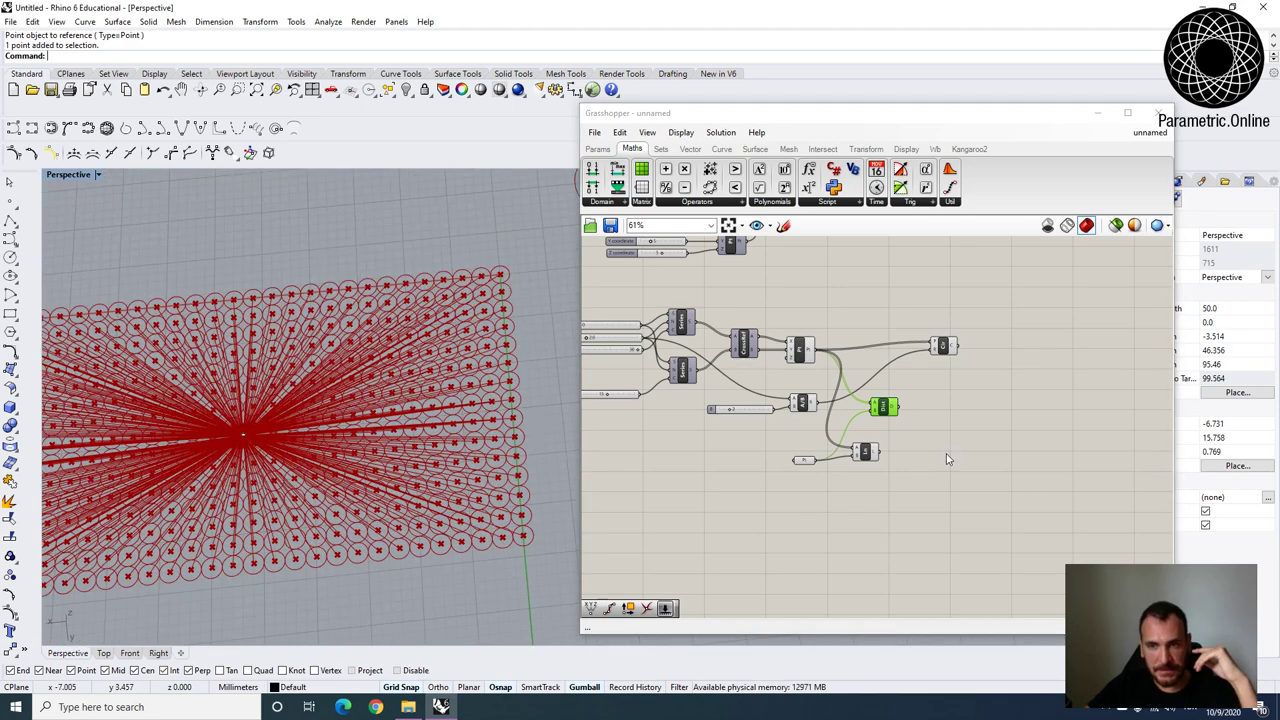
pyautogui.scroll(5, 898, 408)
pyautogui.moveTo(898, 410)
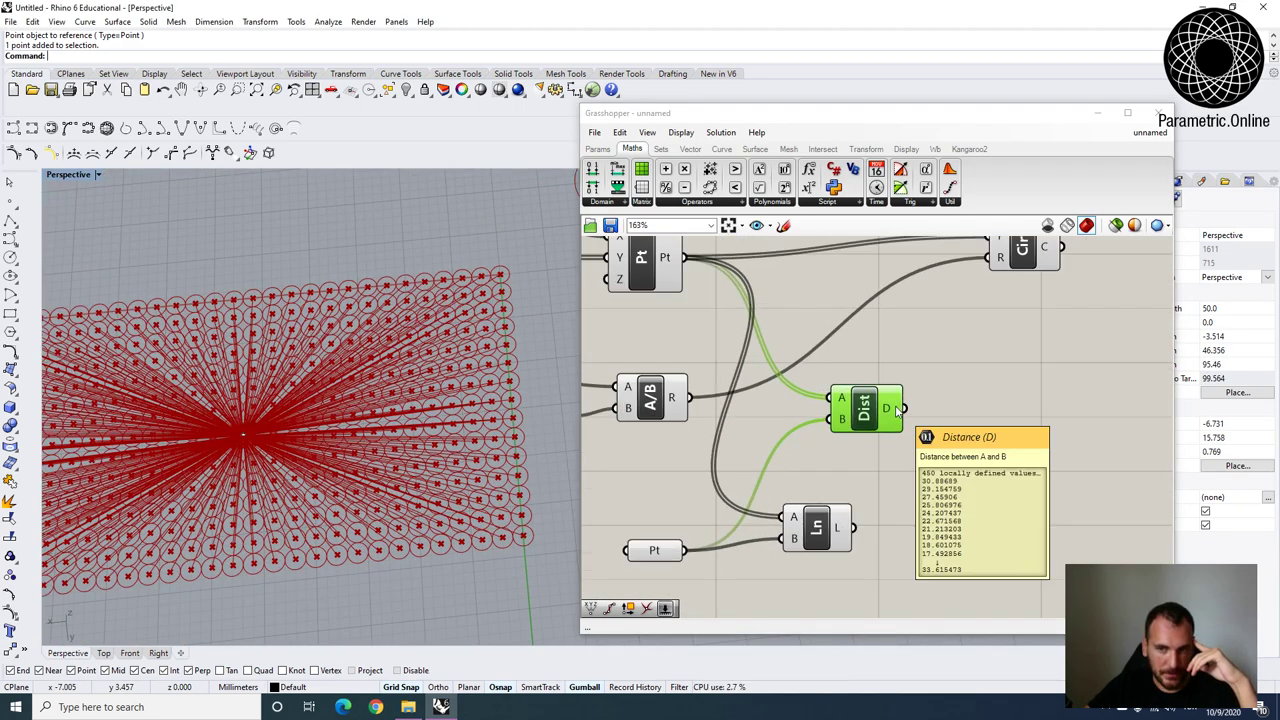
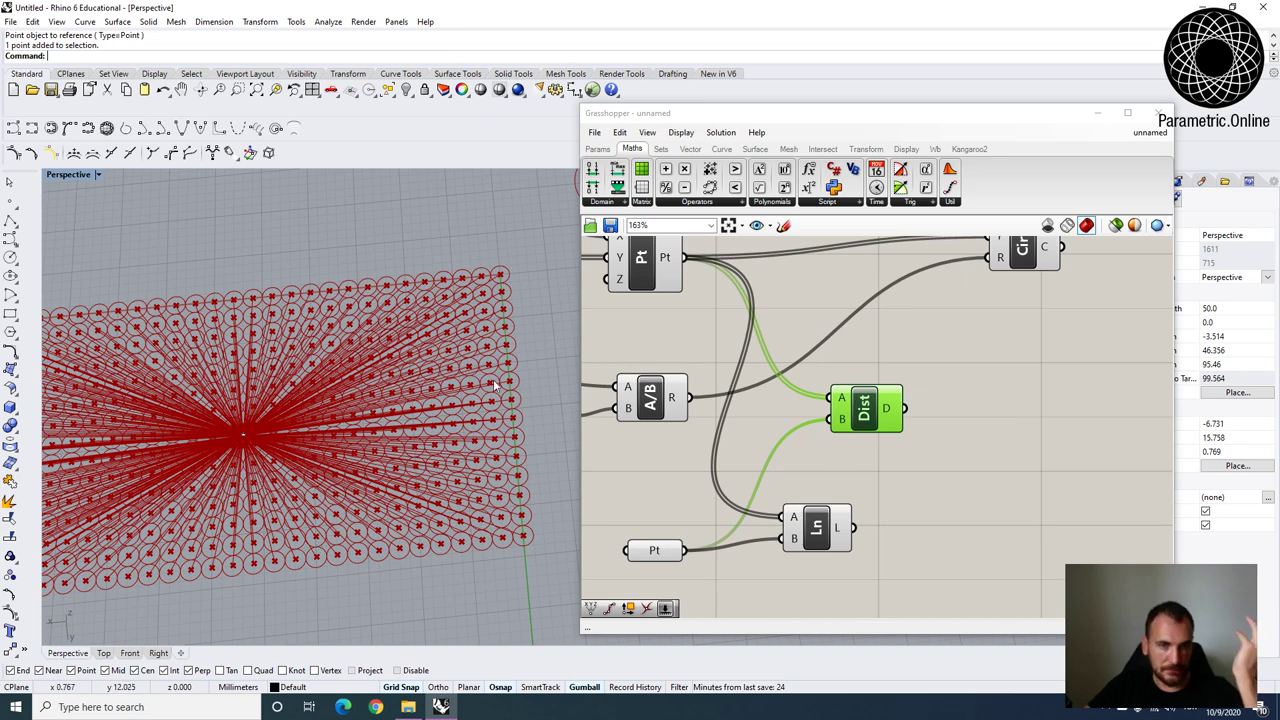
# Add a Bounds component beside the Distance component and feed it the Distance output.
pyautogui.doubleClick(992, 420)
pyautogui.moveTo(914, 434); pyautogui.dragTo(774, 430, button='right')
pyautogui.scroll(1, 760, 410)
pyautogui.moveTo(750, 406)
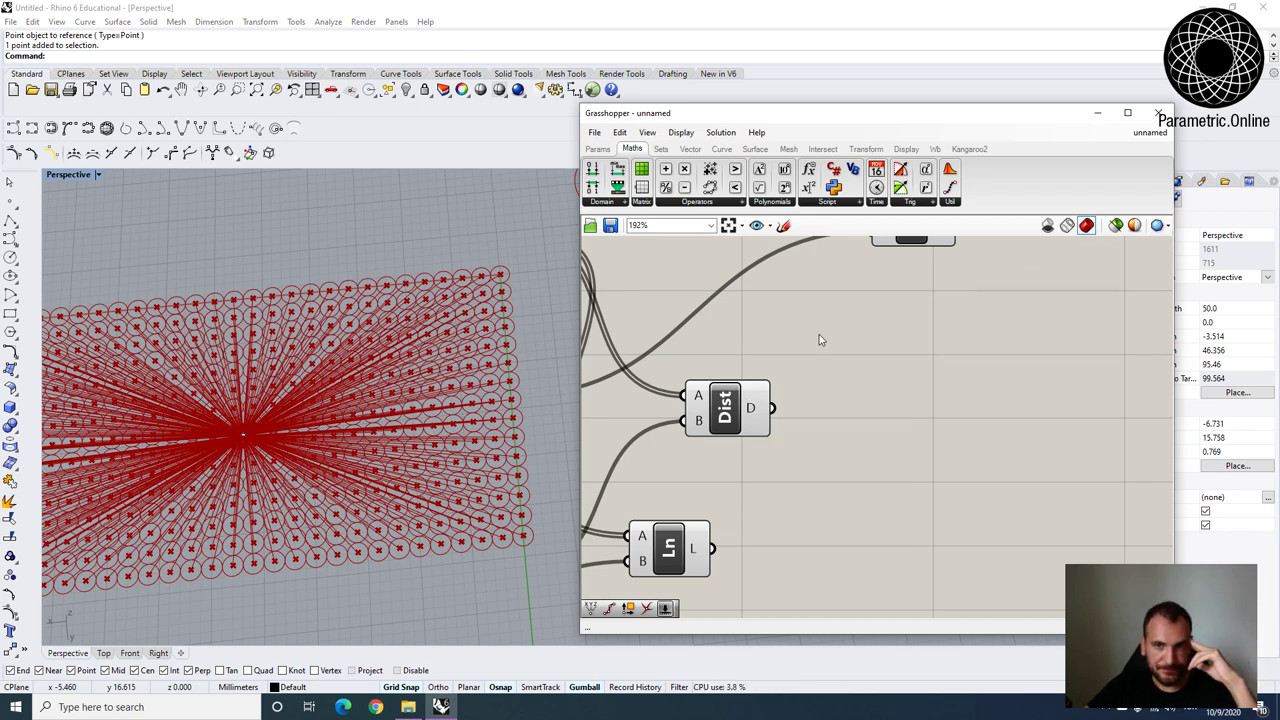
pyautogui.doubleClick(871, 417)
pyautogui.write('bound')
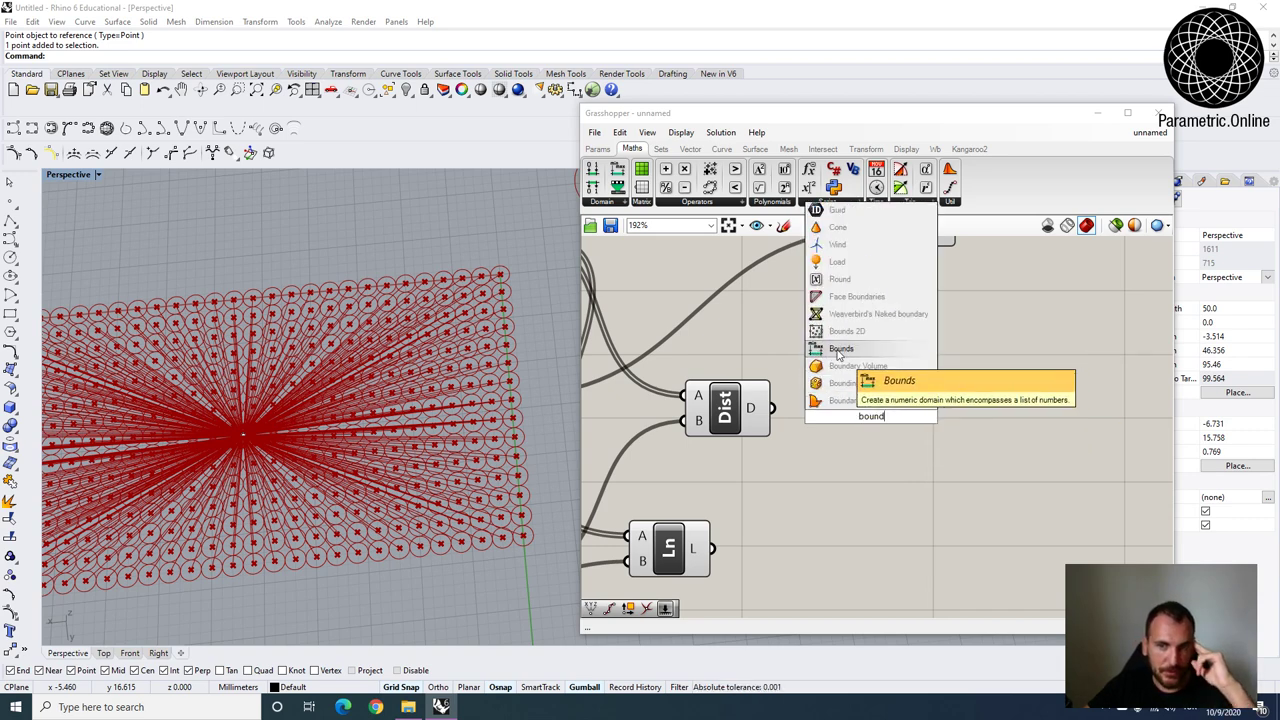
pyautogui.click(840, 349)
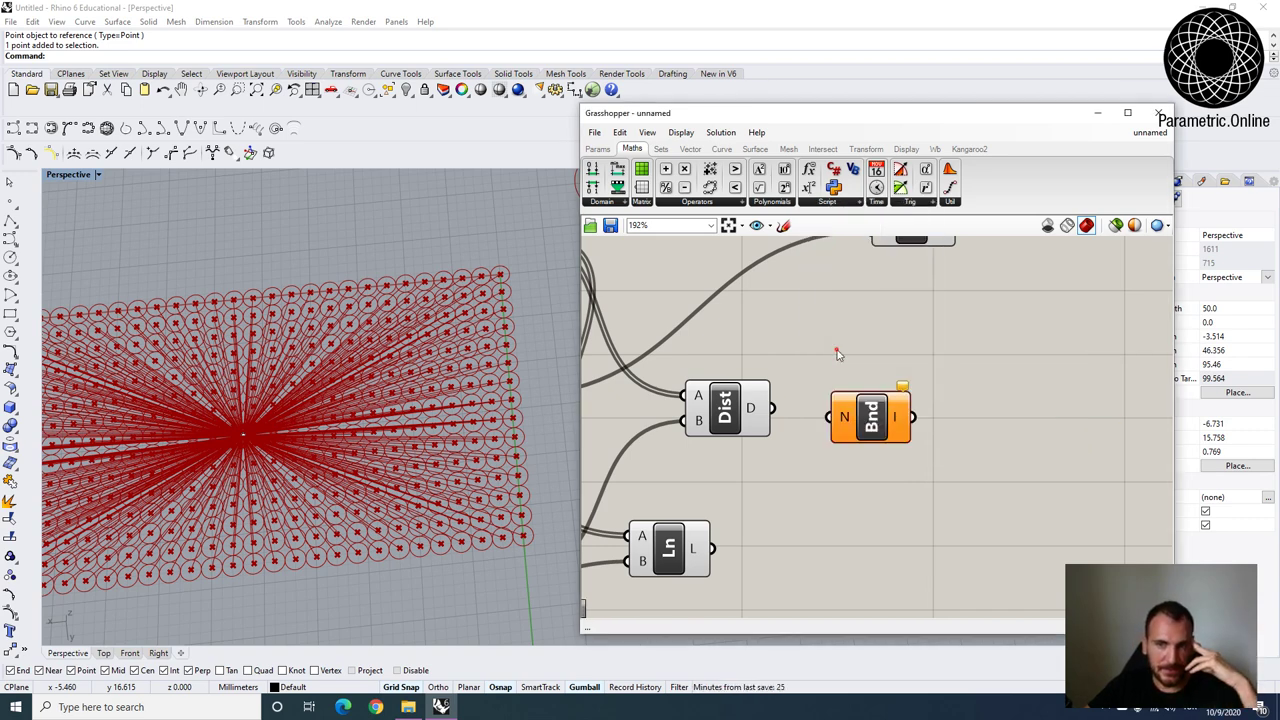
pyautogui.moveTo(772, 408); pyautogui.dragTo(812, 408)
pyautogui.click(857, 422)
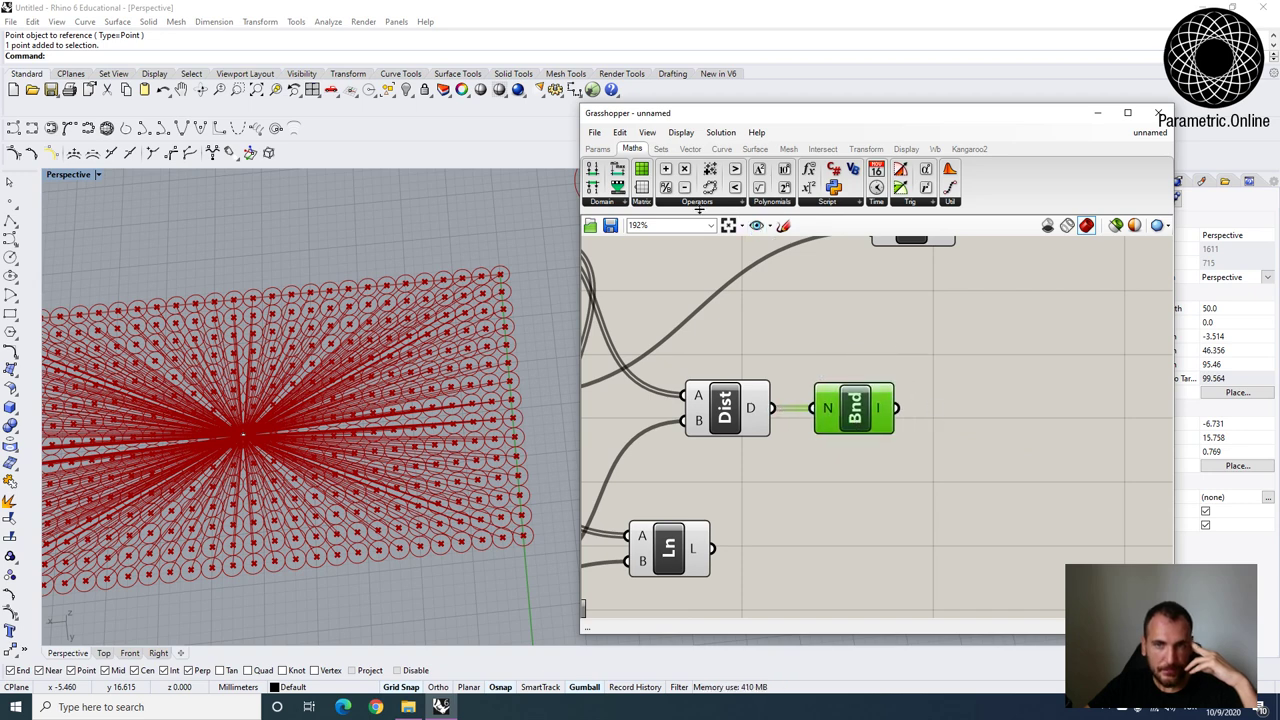
# Locate Bounds among the Domain components and inspect the domain output of the placed Bounds component.
pyautogui.click(602, 202)
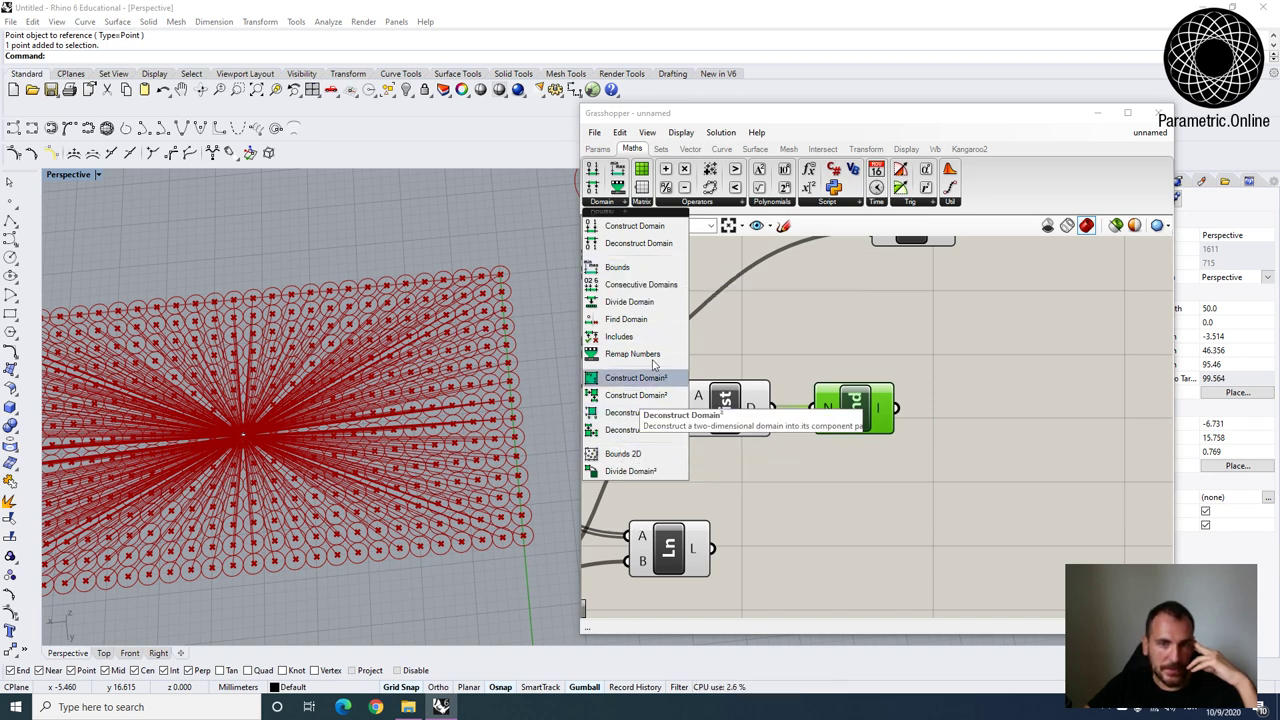
pyautogui.click(607, 269)
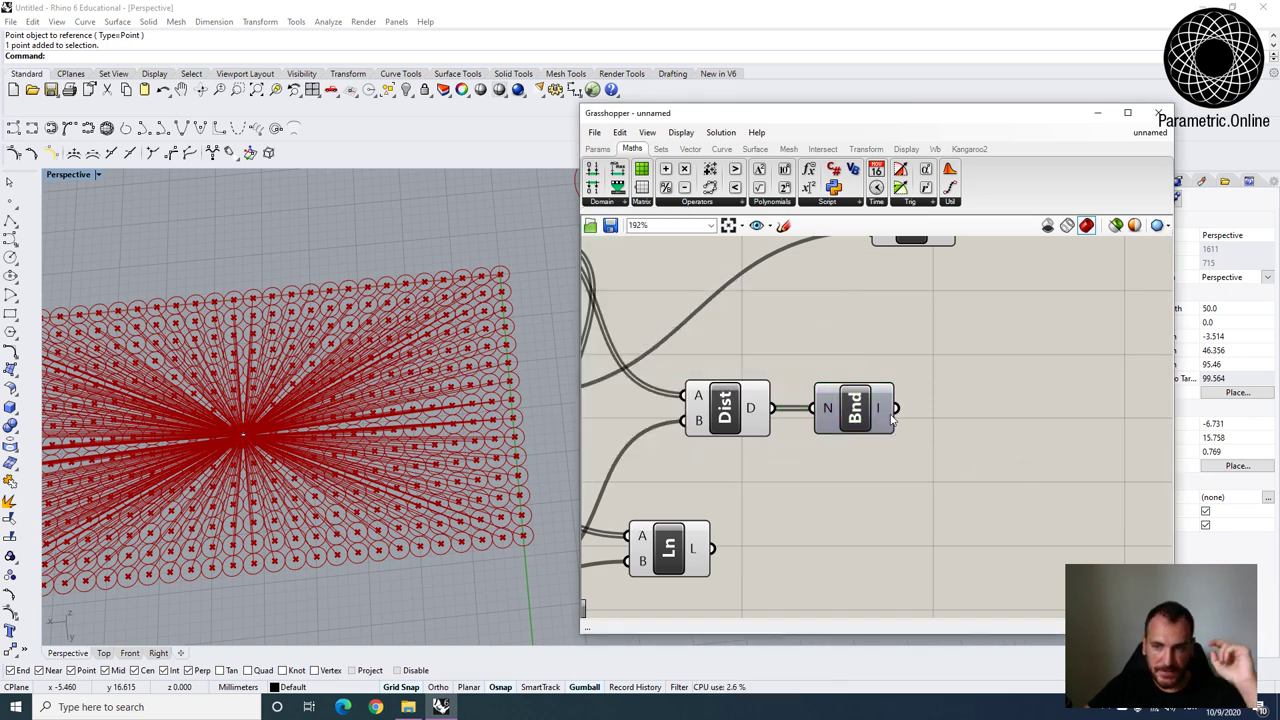
pyautogui.moveTo(884, 404)
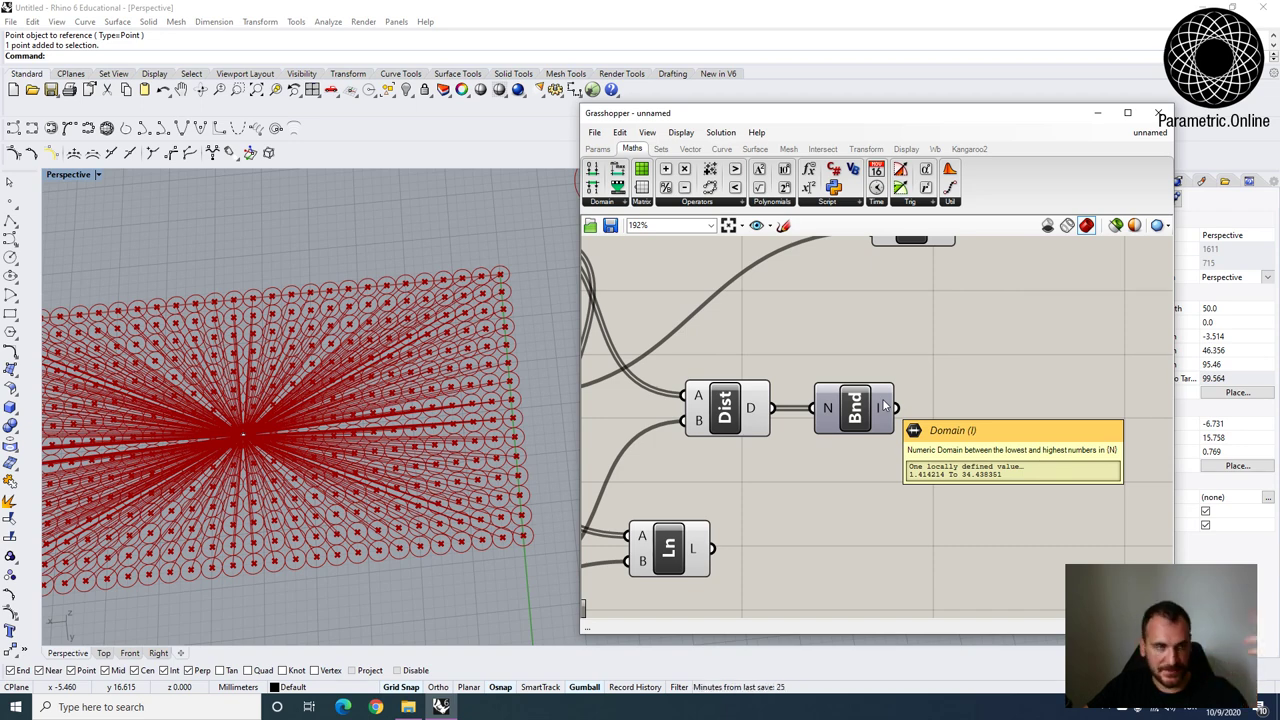
# Add a Deconstruct Domain component fed by the Bounds domain and check its Start and End outputs.
pyautogui.click(598, 204)
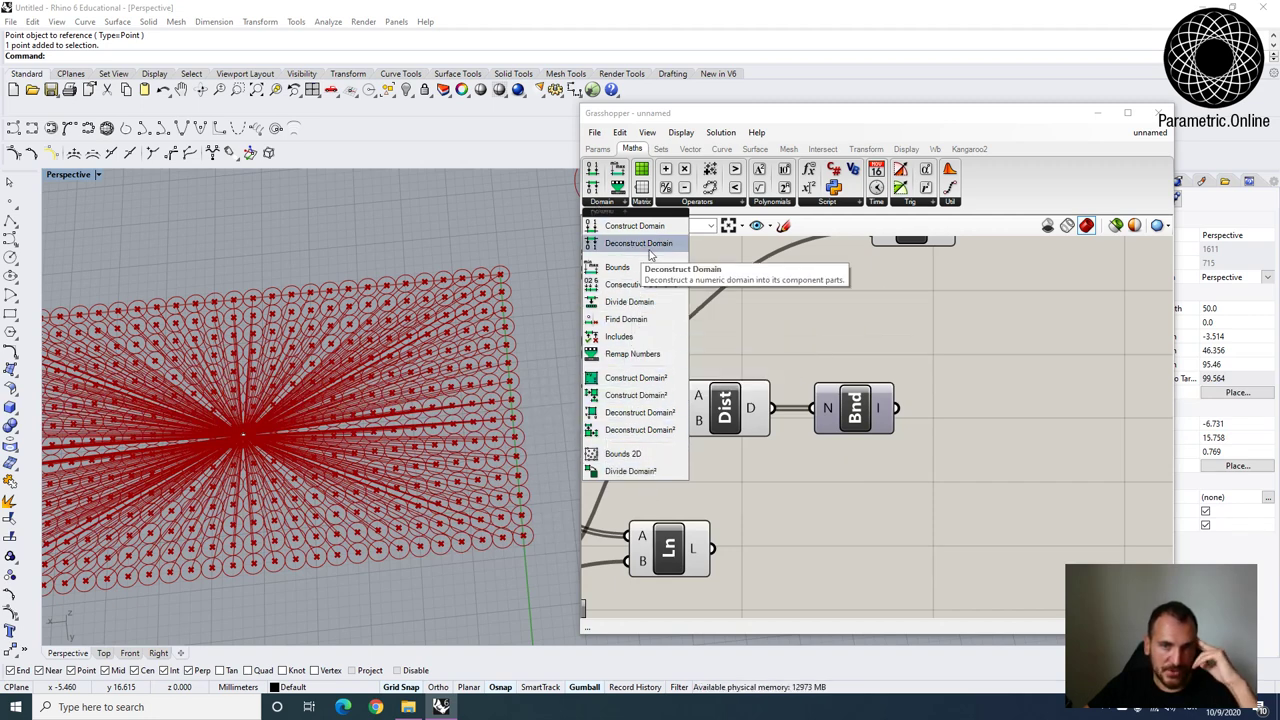
pyautogui.moveTo(649, 250); pyautogui.dragTo(948, 405)
pyautogui.moveTo(981, 384)
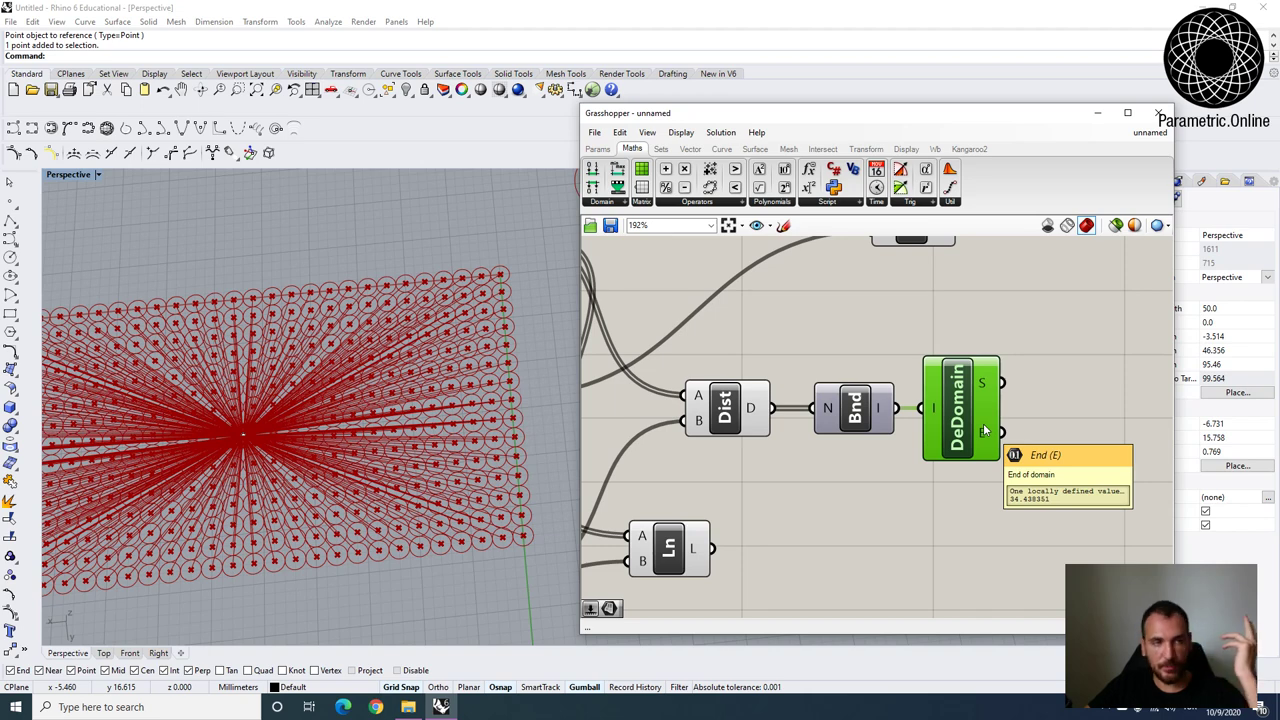
# Add a Division component that divides the Distance values by the deconstructed domain's End value, and check its result.
pyautogui.moveTo(1064, 411); pyautogui.dragTo(1020, 431, button='right')
pyautogui.click(1063, 431)
pyautogui.doubleClick(1063, 431)
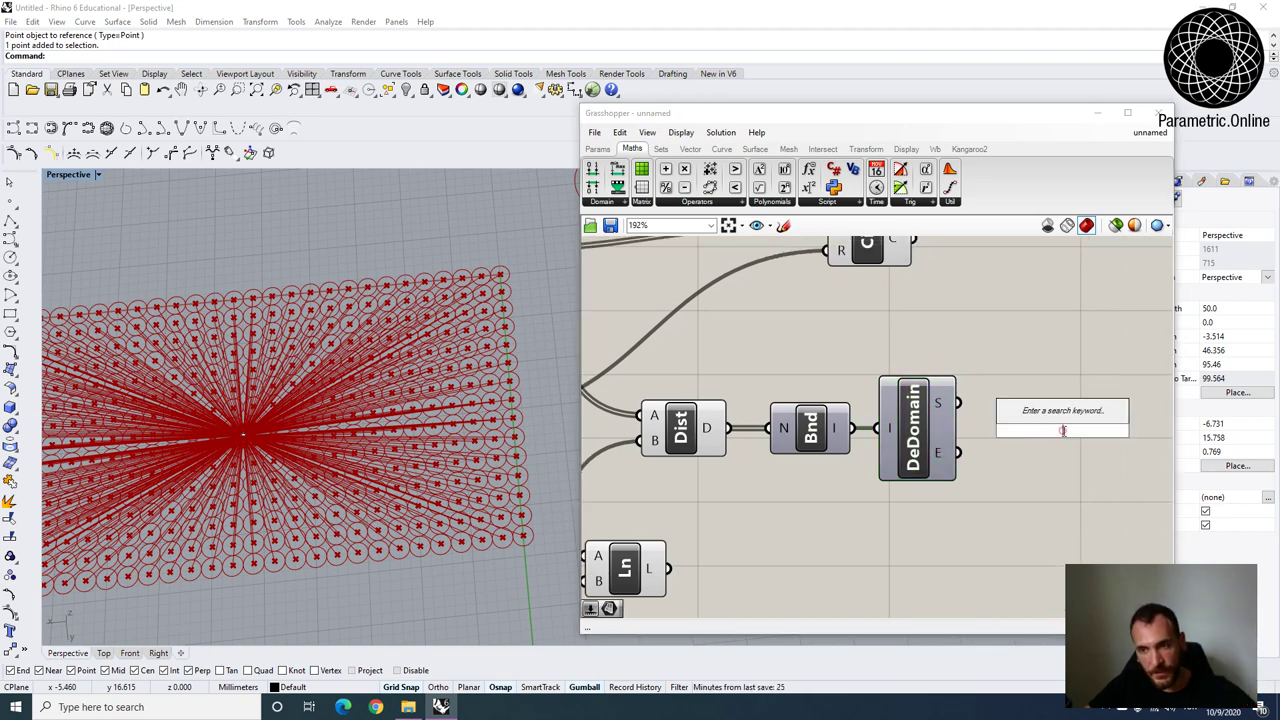
pyautogui.doubleClick(1063, 431)
pyautogui.write('divis')
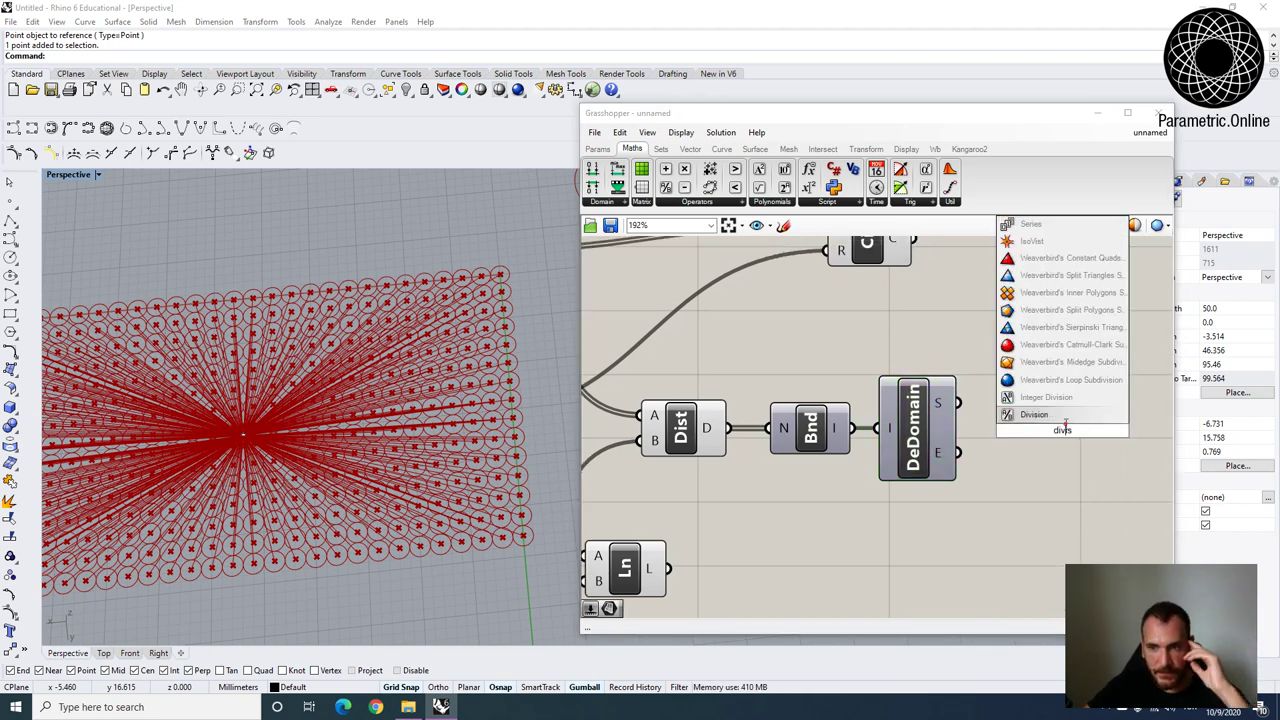
pyautogui.press('Return')
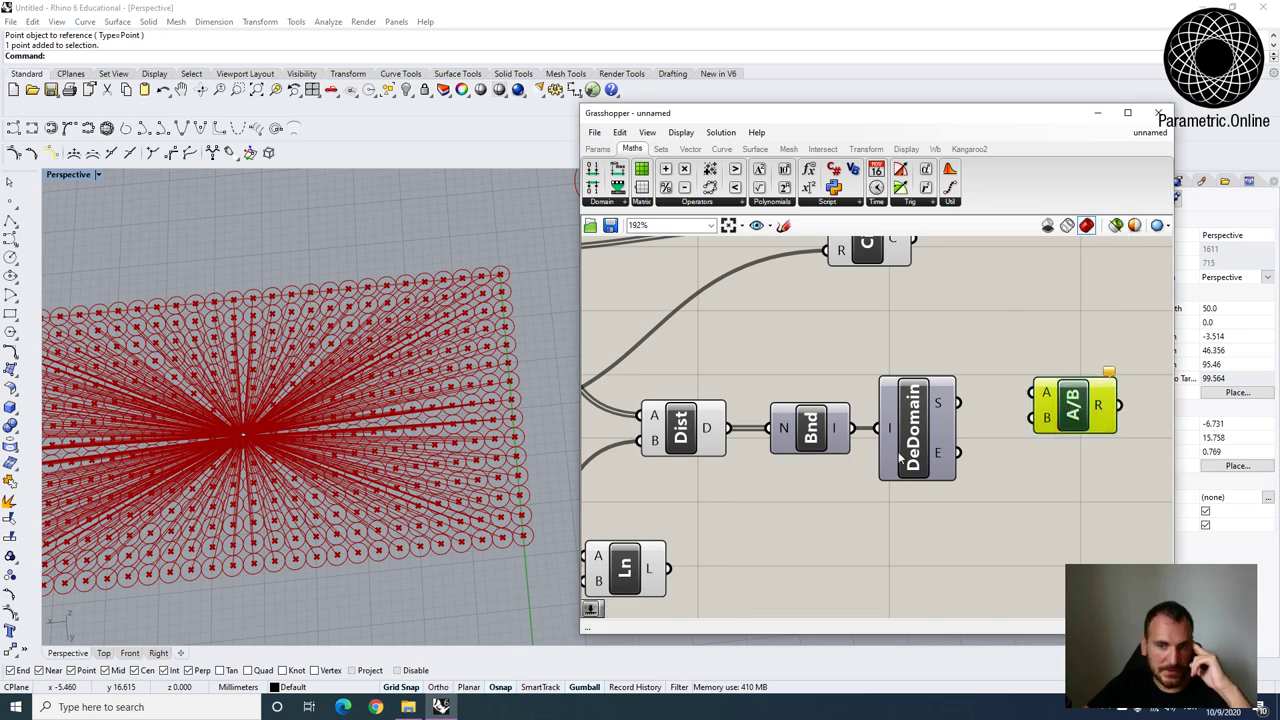
pyautogui.moveTo(957, 403); pyautogui.dragTo(1032, 391)
pyautogui.moveTo(957, 452); pyautogui.dragTo(1032, 417)
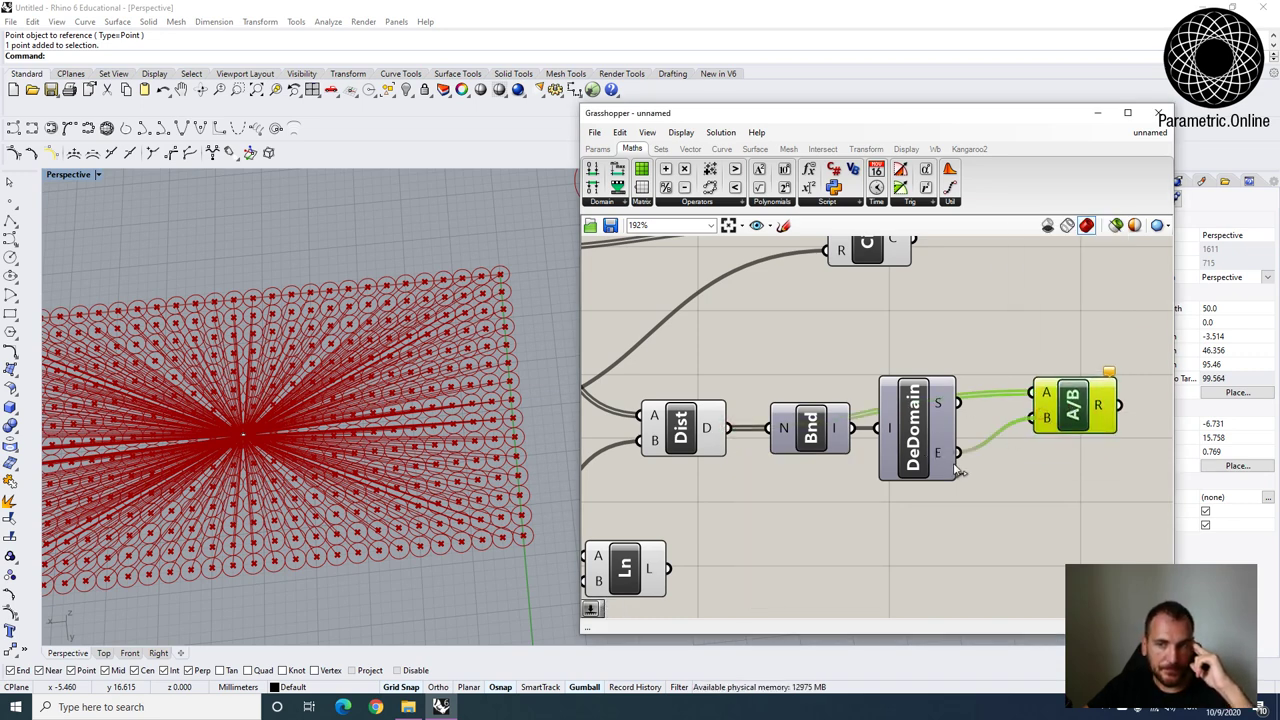
pyautogui.moveTo(1072, 411); pyautogui.dragTo(968, 395, button='right')
pyautogui.moveTo(968, 395); pyautogui.dragTo(935, 431)
pyautogui.moveTo(975, 424)
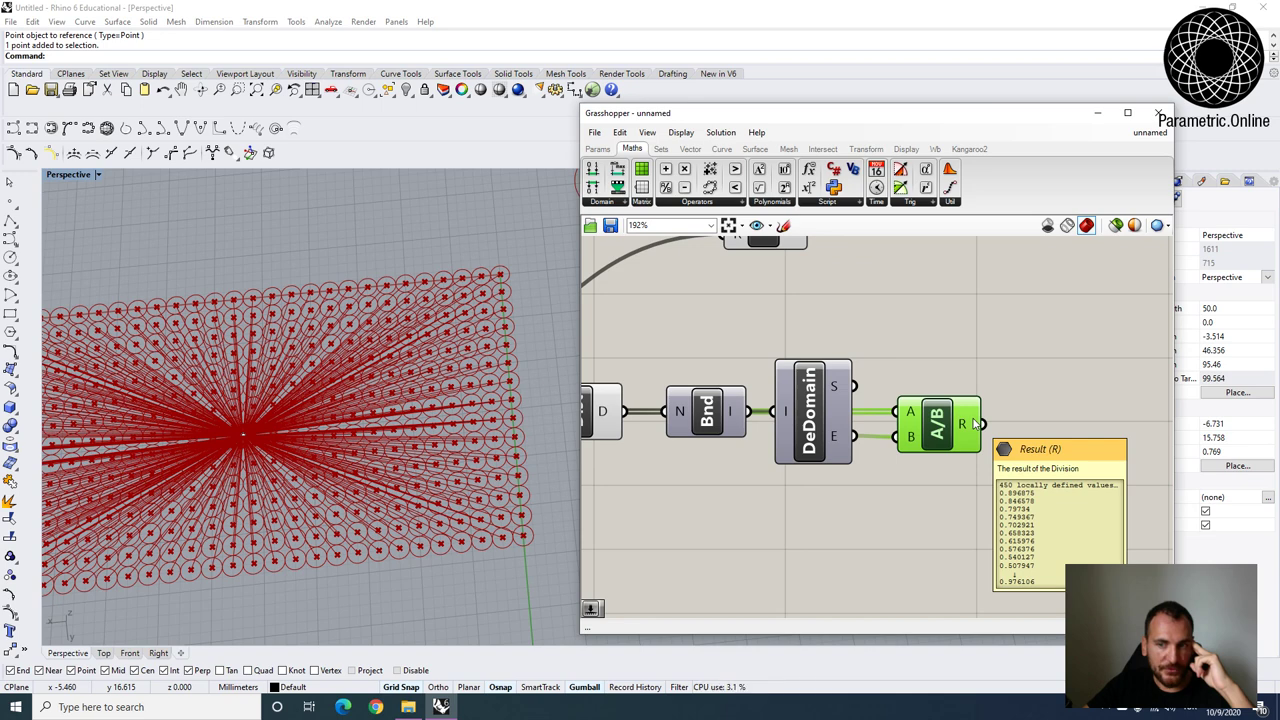
# Duplicate the Bounds component beyond the new Division component and feed it the Division result.
pyautogui.click(726, 405)
pyautogui.moveTo(720, 414); pyautogui.dragTo(1122, 356)
pyautogui.moveTo(984, 424); pyautogui.dragTo(1083, 366)
# Add a Panel below Deconstruct Domain showing the first Bounds domain, and resize it to a wide, short box.
pyautogui.scroll(-2, 1104, 312)
pyautogui.moveTo(1104, 312); pyautogui.dragTo(1004, 297, button='right')
pyautogui.doubleClick(862, 458)
pyautogui.doubleClick(860, 458)
pyautogui.write('panwe')
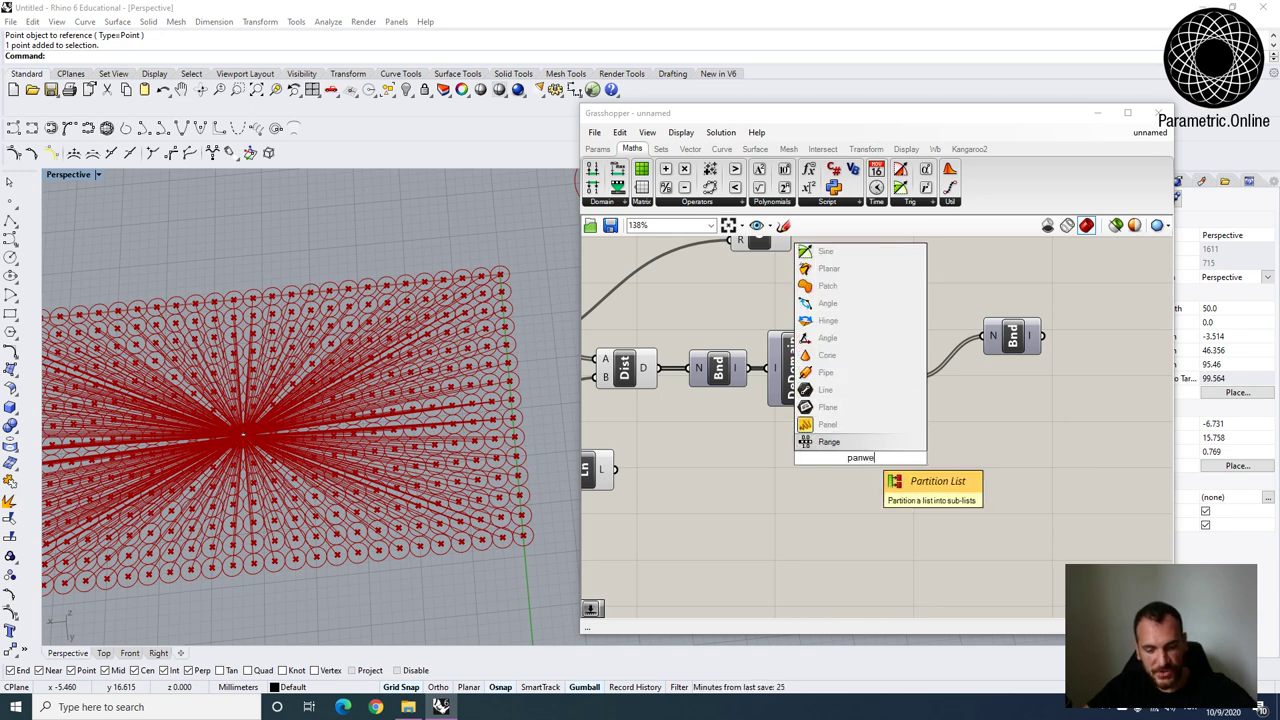
pyautogui.click(840, 424)
pyautogui.moveTo(740, 370); pyautogui.dragTo(785, 480)
pyautogui.moveTo(871, 506); pyautogui.dragTo(802, 510, button='right')
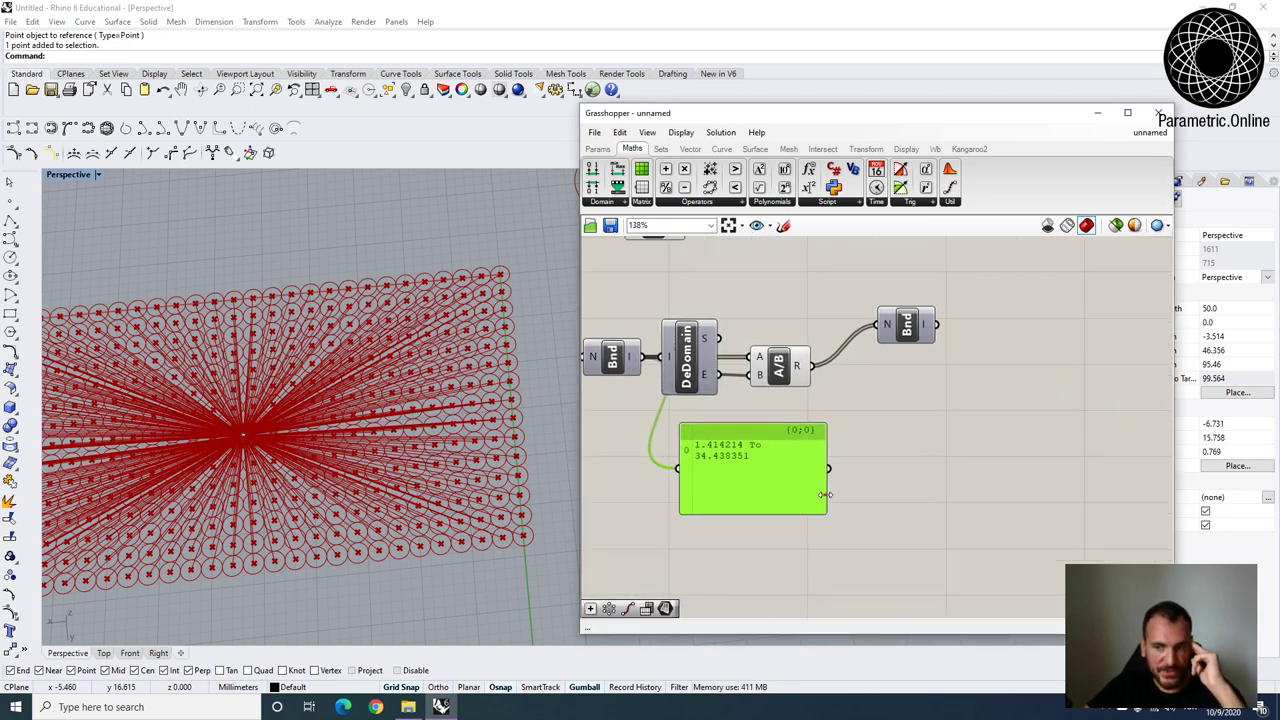
pyautogui.moveTo(825, 494); pyautogui.dragTo(926, 483)
pyautogui.moveTo(803, 511); pyautogui.dragTo(803, 471)
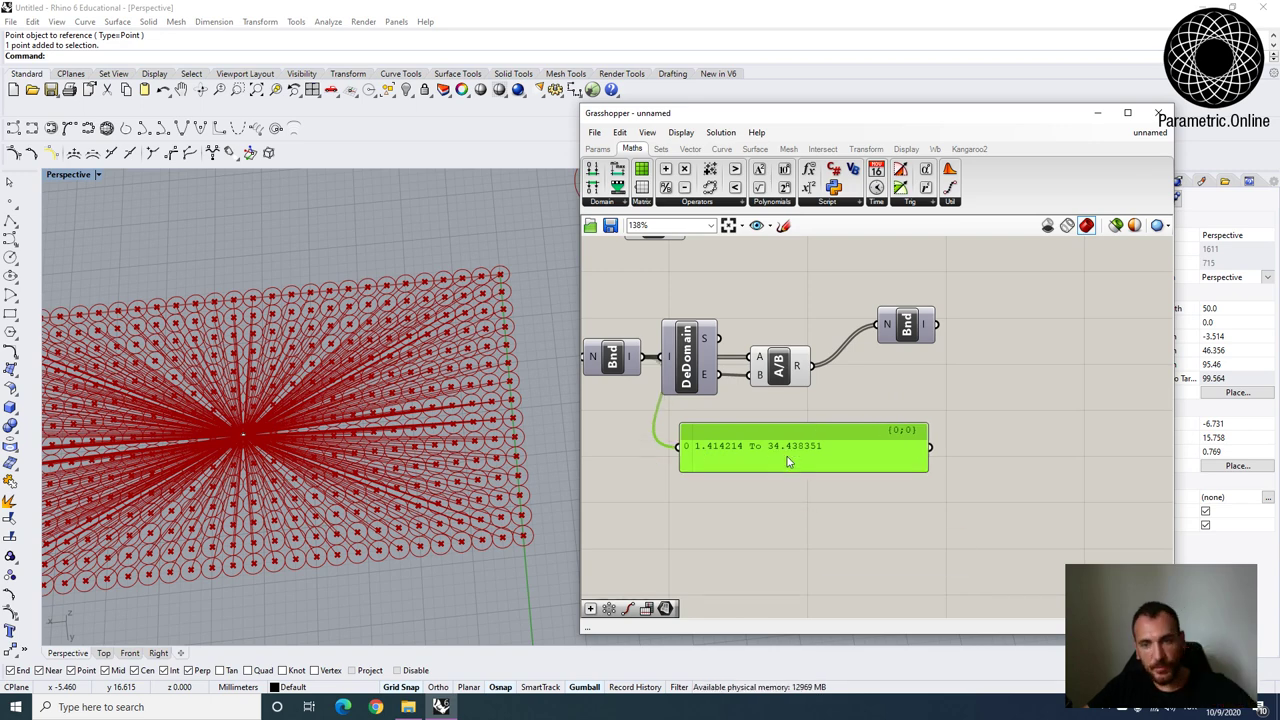
# Duplicate the Panel, place it beside the second Bounds component, and connect it to that component's domain output.
pyautogui.hotkey('ctrl', 'c')
pyautogui.hotkey('ctrl', 'v')
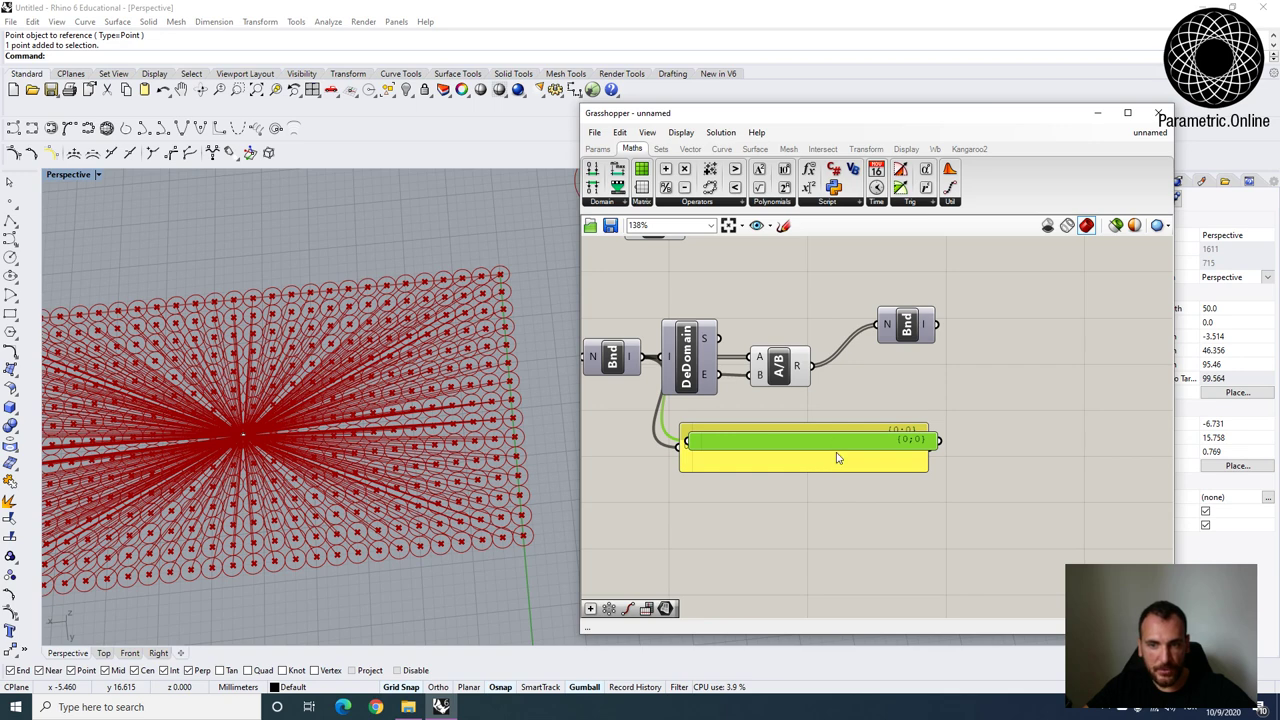
pyautogui.click(838, 458)
pyautogui.moveTo(834, 449); pyautogui.dragTo(1092, 388)
pyautogui.moveTo(953, 364); pyautogui.dragTo(772, 385, button='right')
pyautogui.moveTo(756, 347); pyautogui.dragTo(770, 403)
pyautogui.moveTo(769, 402); pyautogui.dragTo(901, 392, button='right')
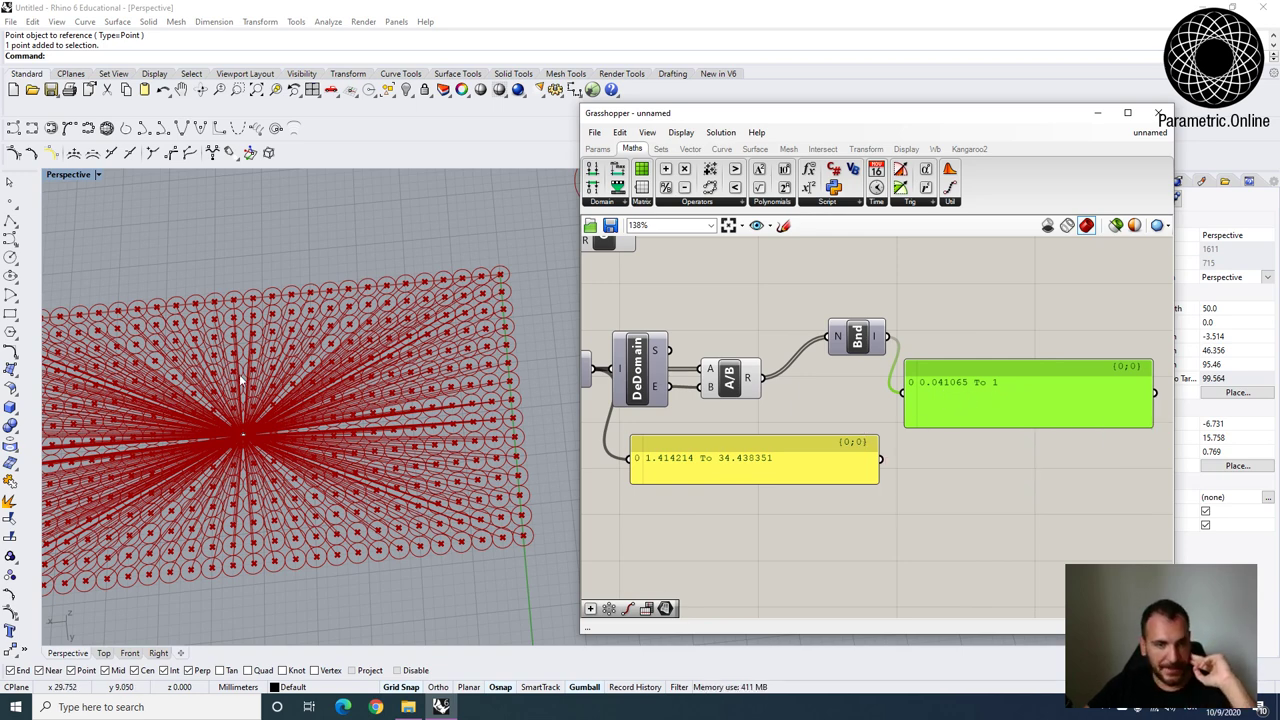
# Delete the two panels that display the distance bounds and the remapped bounds from the canvas.
pyautogui.moveTo(615, 290); pyautogui.dragTo(641, 300, button='right')
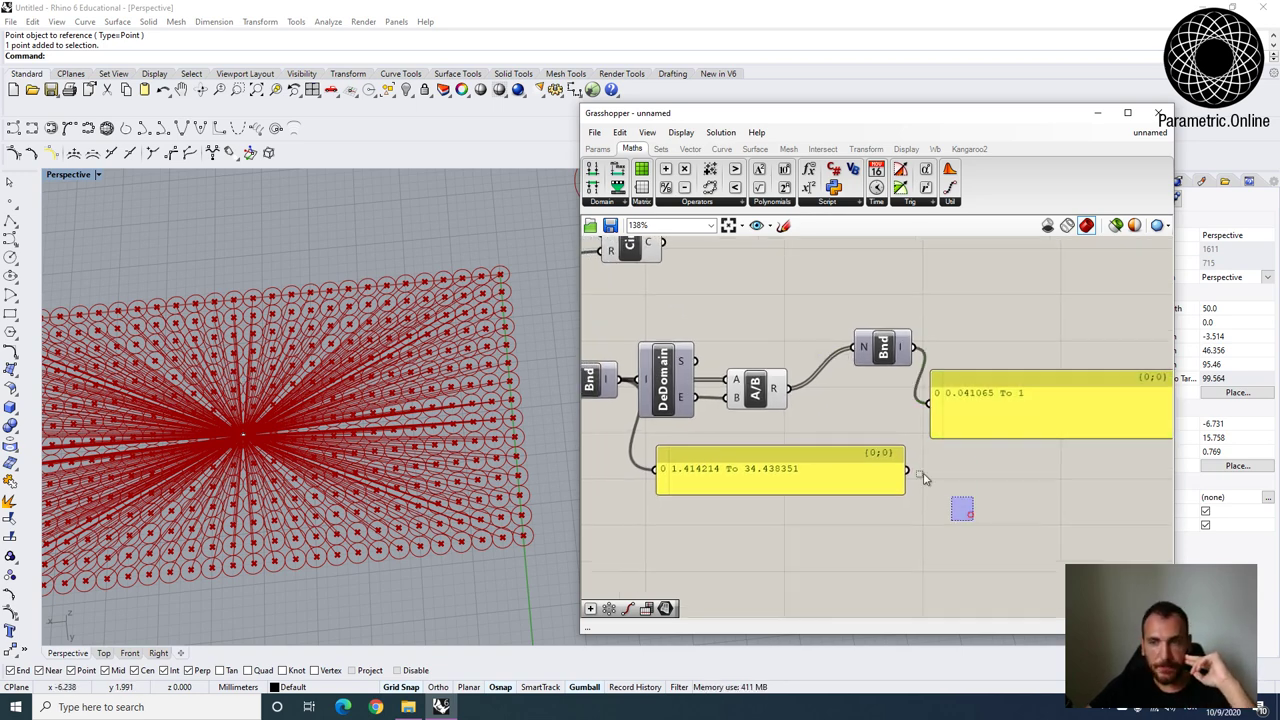
pyautogui.moveTo(963, 508); pyautogui.dragTo(837, 421)
pyautogui.press('Delete')
pyautogui.scroll(-3, 923, 514)
pyautogui.moveTo(923, 514); pyautogui.dragTo(918, 462, button='right')
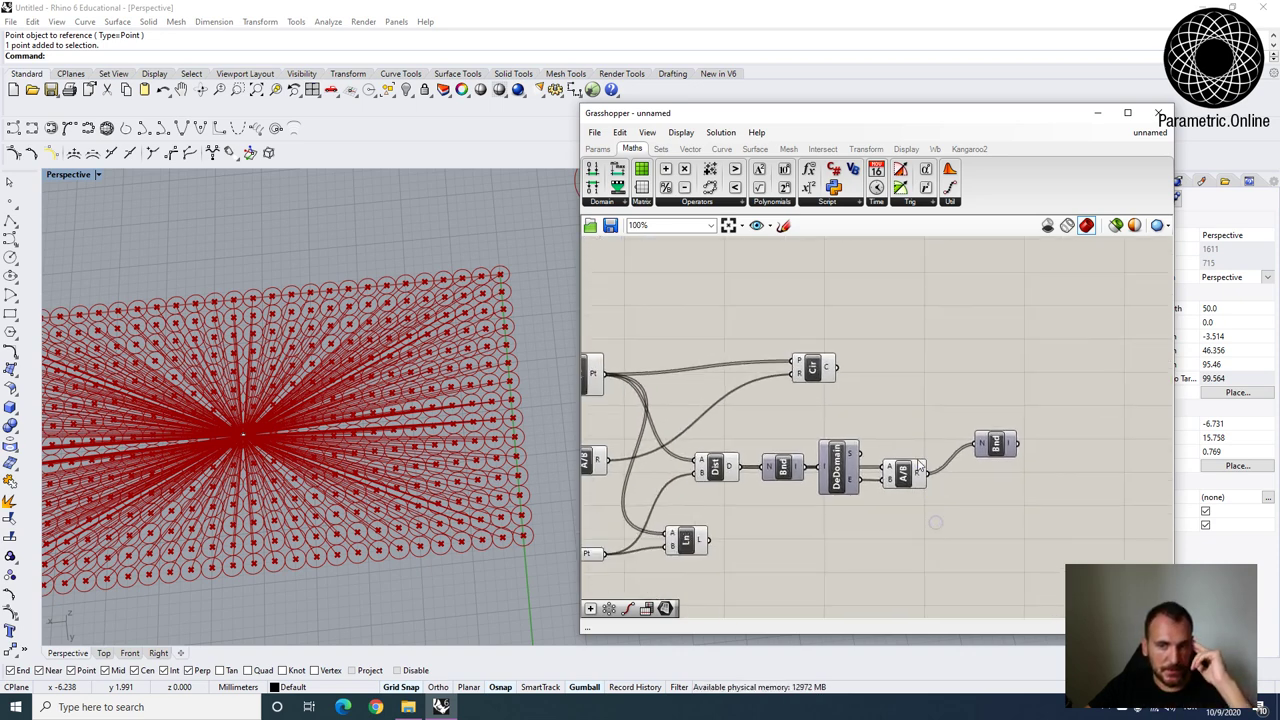
# Move the Circle component beyond the division and connect the division result of the distance domain to its radius input.
pyautogui.moveTo(820, 380); pyautogui.dragTo(993, 373)
pyautogui.moveTo(933, 482); pyautogui.dragTo(963, 368)
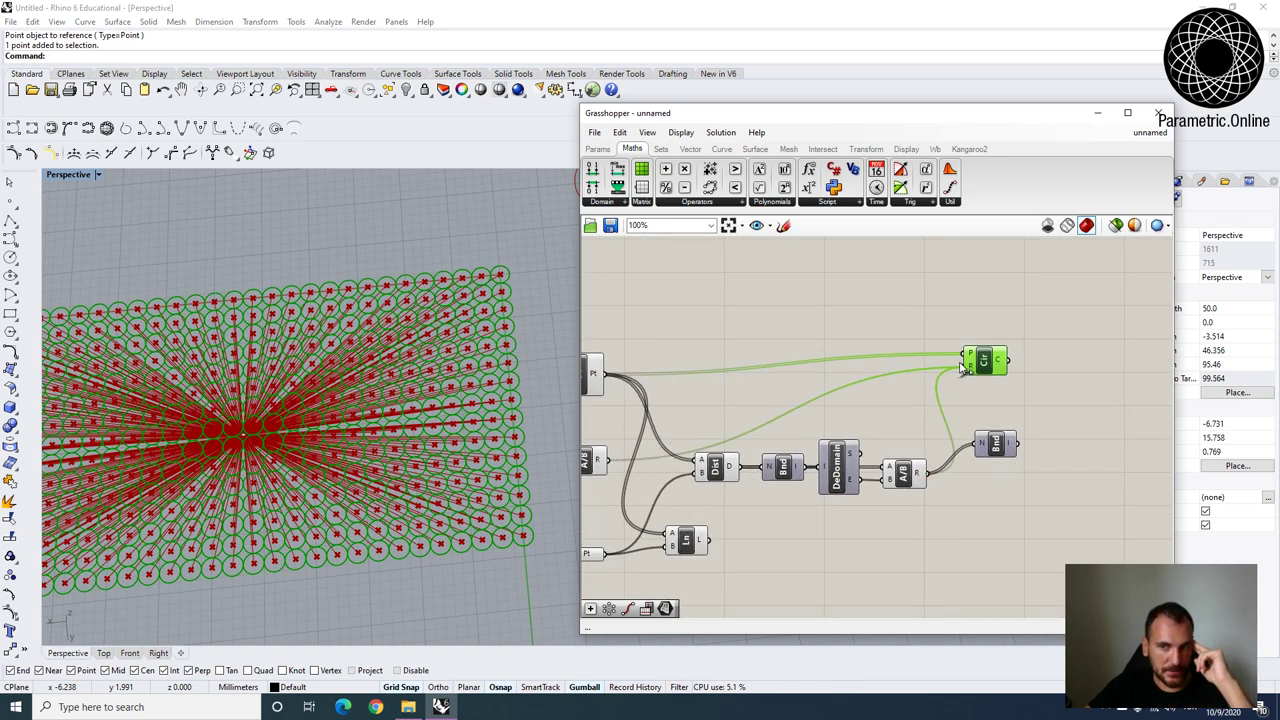
pyautogui.click(952, 382)
# Turn off the preview of the Line component and place it directly below the Distance component.
pyautogui.moveTo(758, 400); pyautogui.dragTo(919, 372, button='right')
pyautogui.click(848, 530)
pyautogui.rightClick(850, 535)
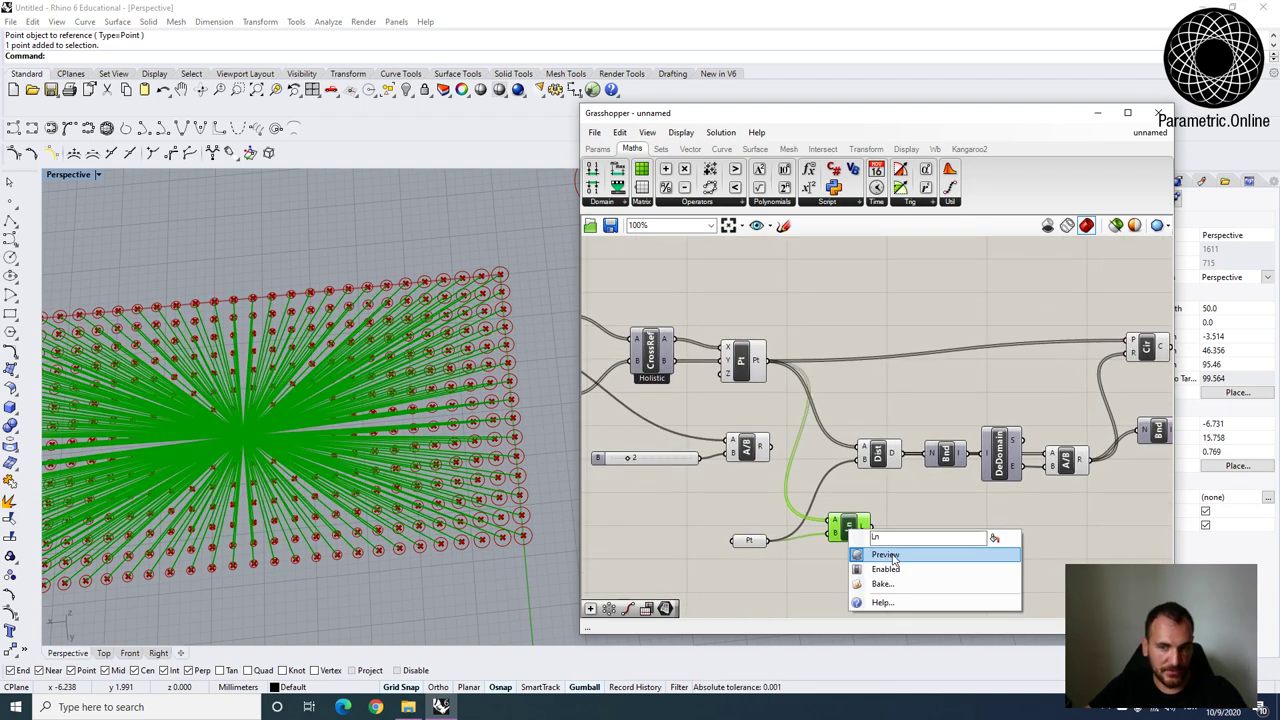
pyautogui.click(891, 553)
pyautogui.moveTo(855, 541); pyautogui.dragTo(883, 517)
pyautogui.click(889, 552)
# Shift the attractor point across the circle grid along both axes to test how the radii respond.
pyautogui.moveTo(392, 508); pyautogui.dragTo(413, 488, button='right')
pyautogui.scroll(-8, 386, 429)
pyautogui.scroll(8, 400, 455)
pyautogui.scroll(-5, 413, 488)
pyautogui.scroll(5, 406, 475)
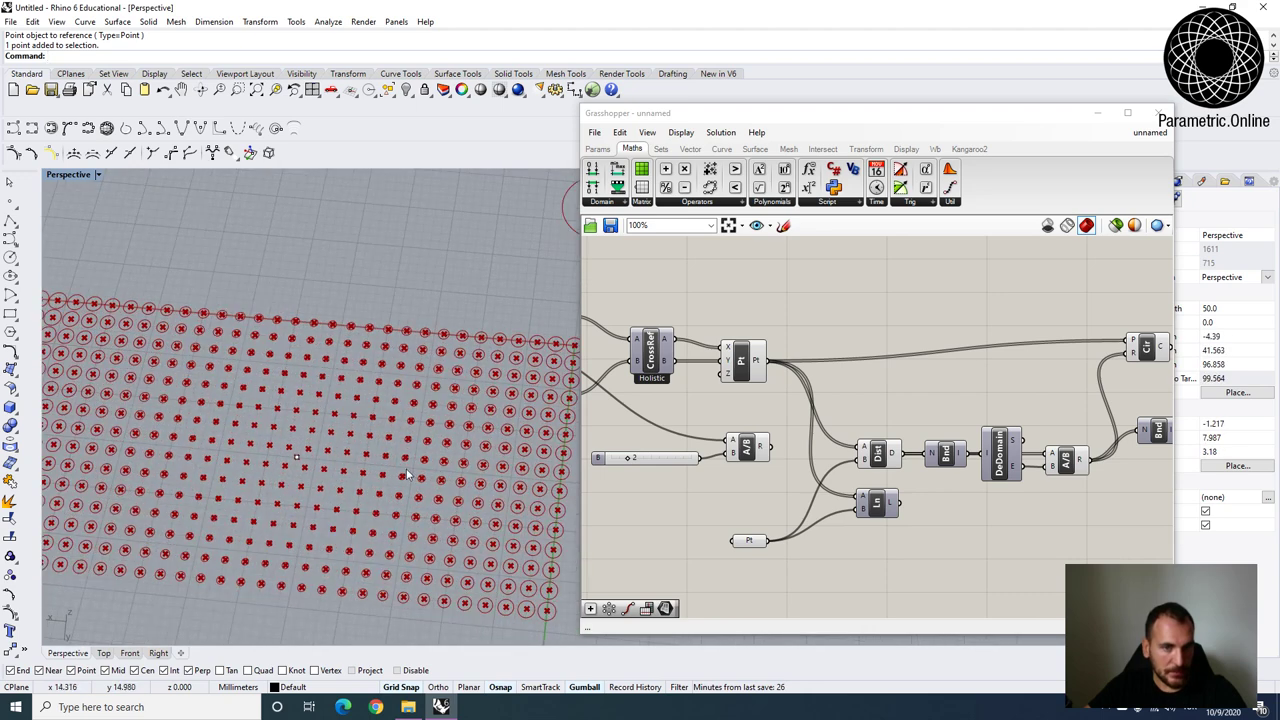
pyautogui.click(292, 460)
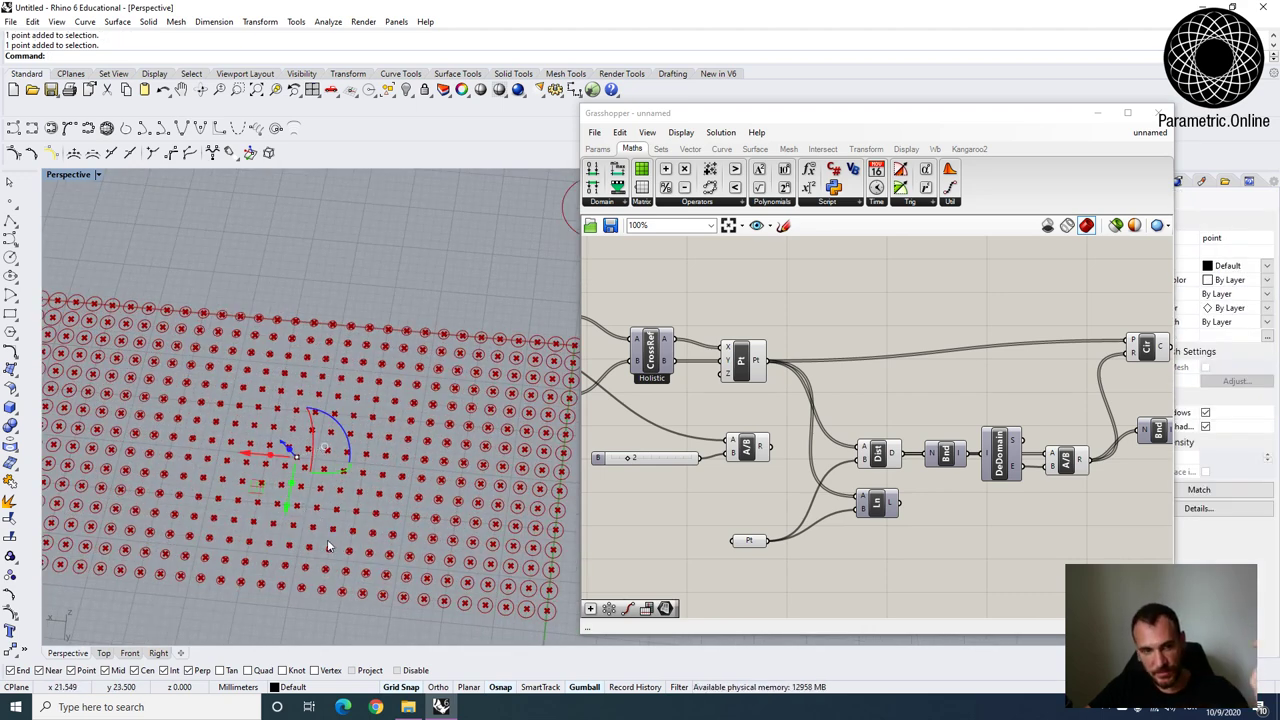
pyautogui.moveTo(289, 509); pyautogui.dragTo(406, 403)
pyautogui.moveTo(446, 450); pyautogui.dragTo(440, 506)
# Turn off the preview of the Construct Point component that generates the grid points.
pyautogui.click(745, 411)
pyautogui.click(738, 368)
pyautogui.rightClick(745, 361)
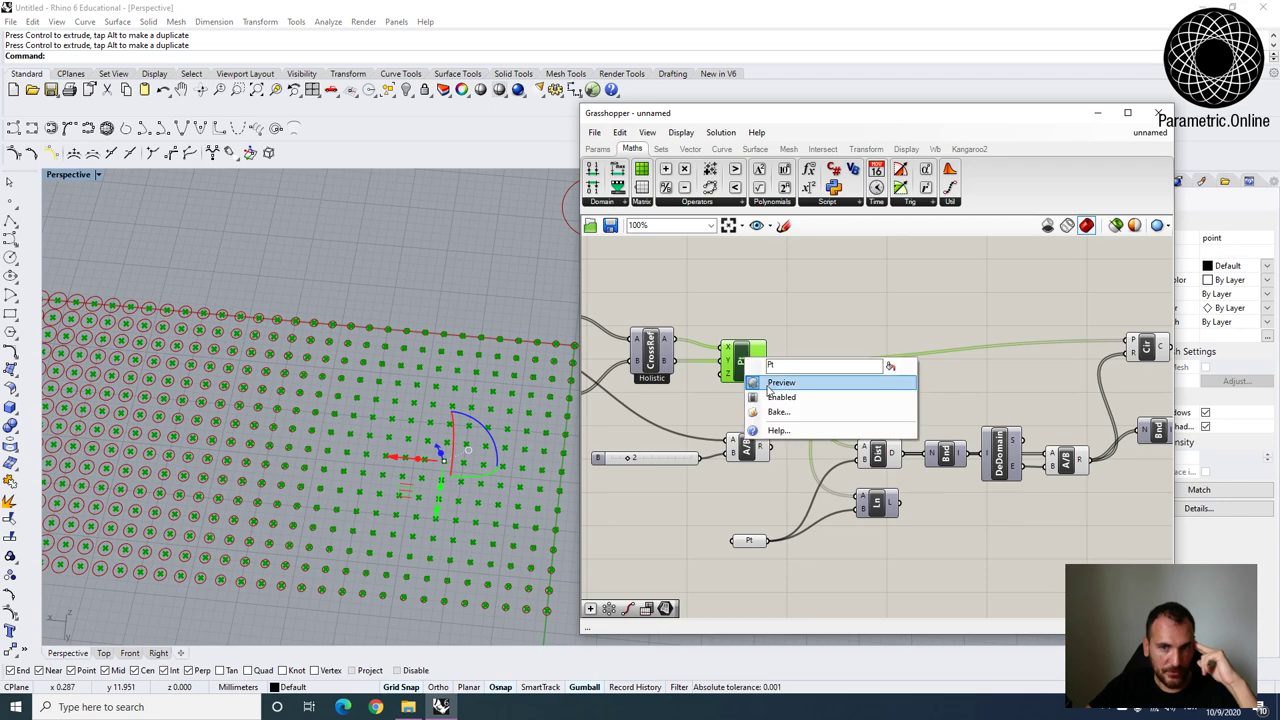
pyautogui.click(770, 387)
pyautogui.click(782, 403)
# Move the attractor point to opposite ends of the grid, then back inside it, to test the circle sizes.
pyautogui.scroll(-2, 484, 424)
pyautogui.moveTo(418, 444); pyautogui.dragTo(470, 538)
pyautogui.click(433, 476)
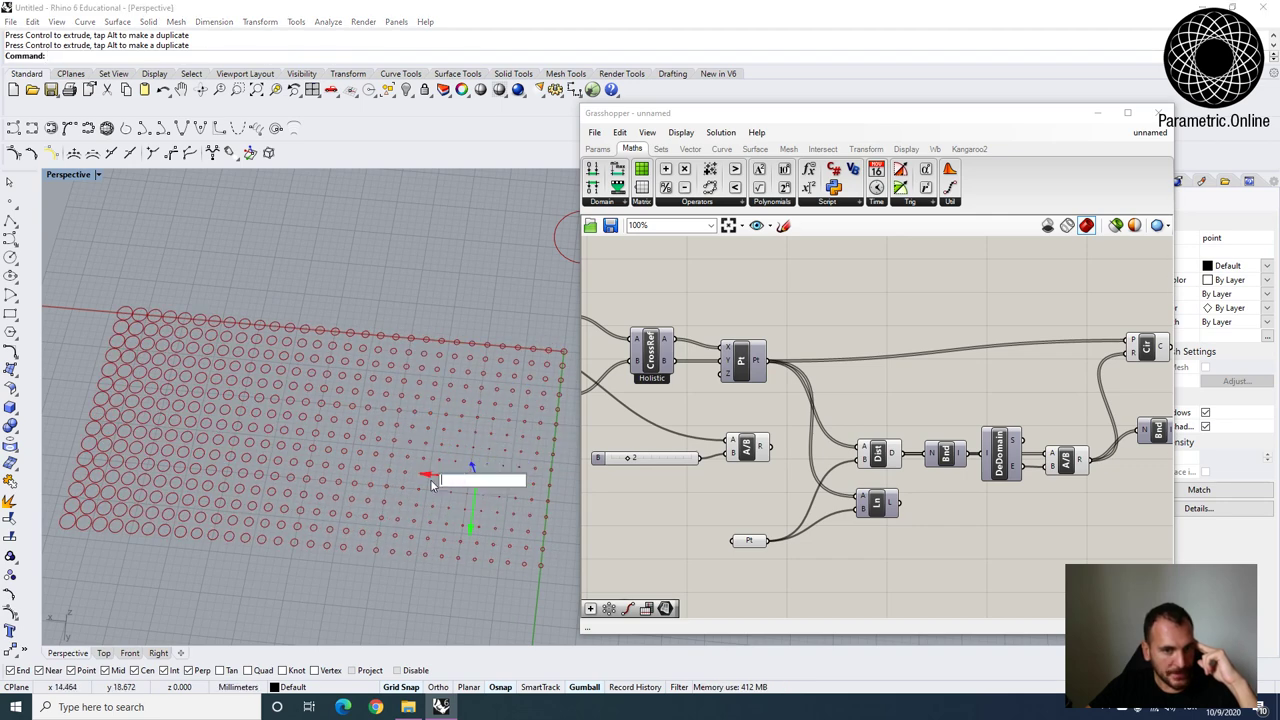
pyautogui.moveTo(430, 475); pyautogui.dragTo(92, 438)
pyautogui.moveTo(127, 492); pyautogui.dragTo(148, 405)
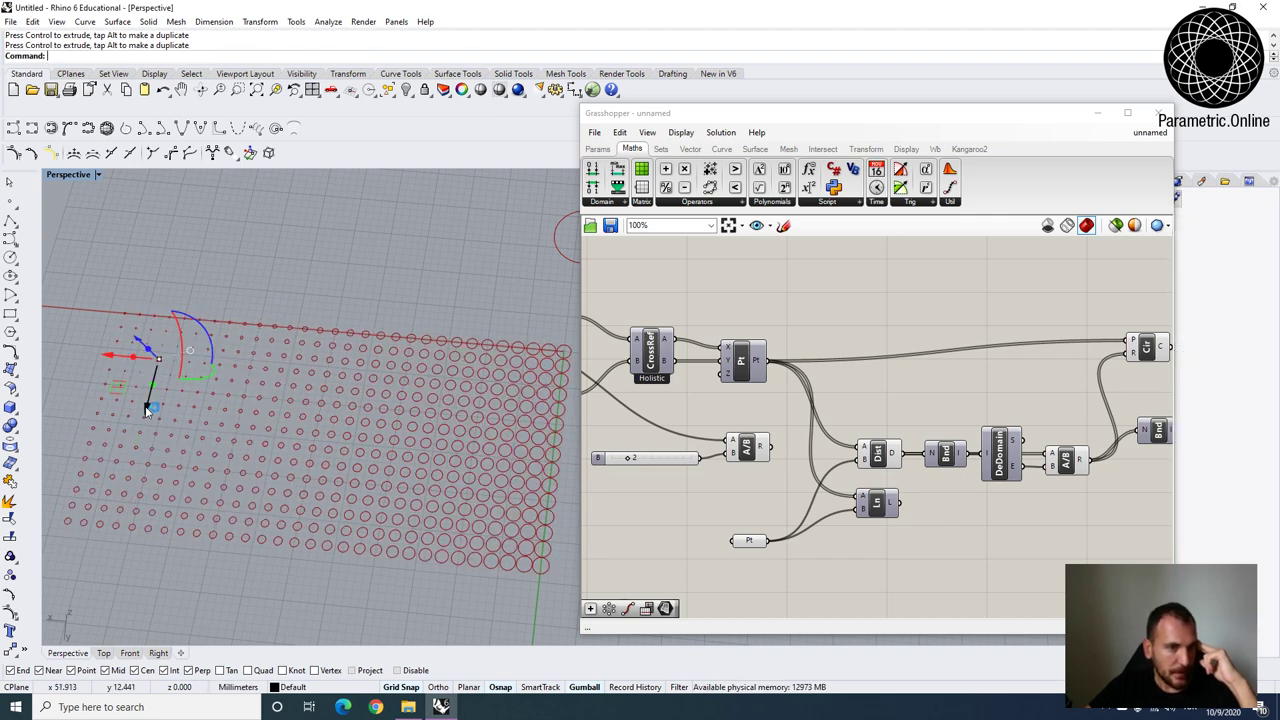
pyautogui.moveTo(112, 356); pyautogui.dragTo(363, 372)
pyautogui.click(400, 446)
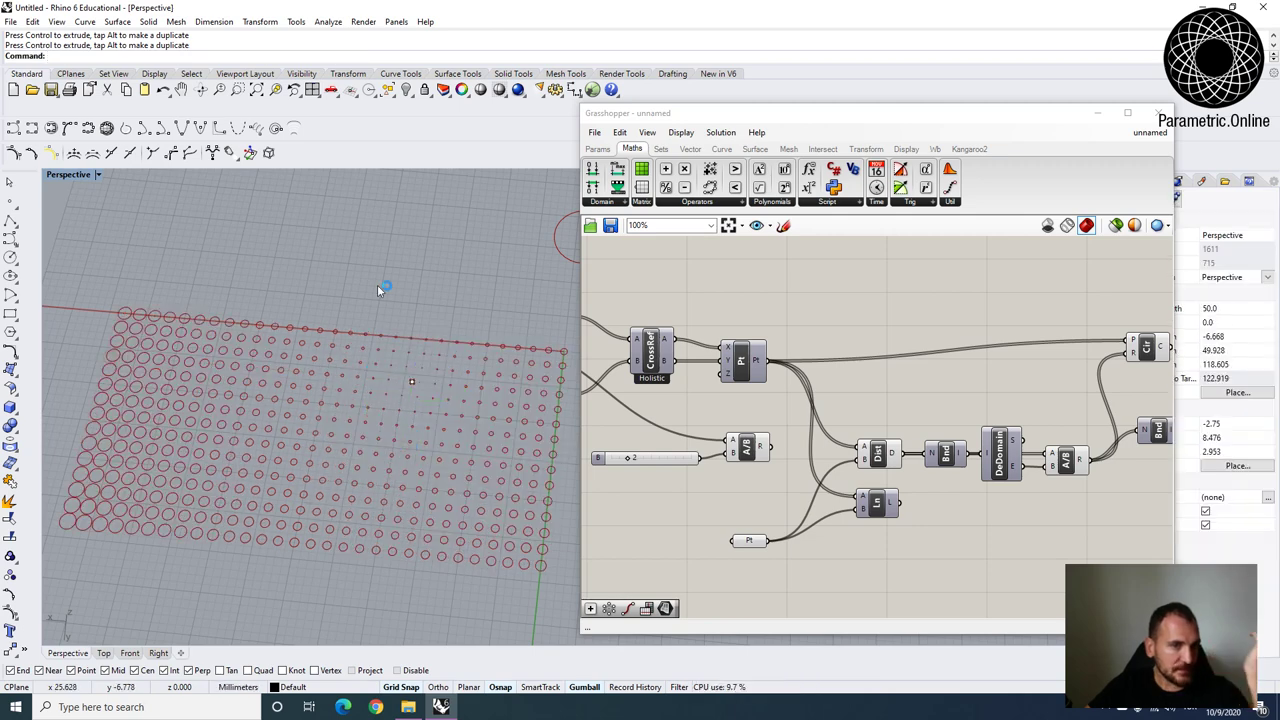
# Turn off the preview of the Point parameter that references the attractor point.
pyautogui.moveTo(378, 292); pyautogui.dragTo(441, 440)
pyautogui.click(748, 540)
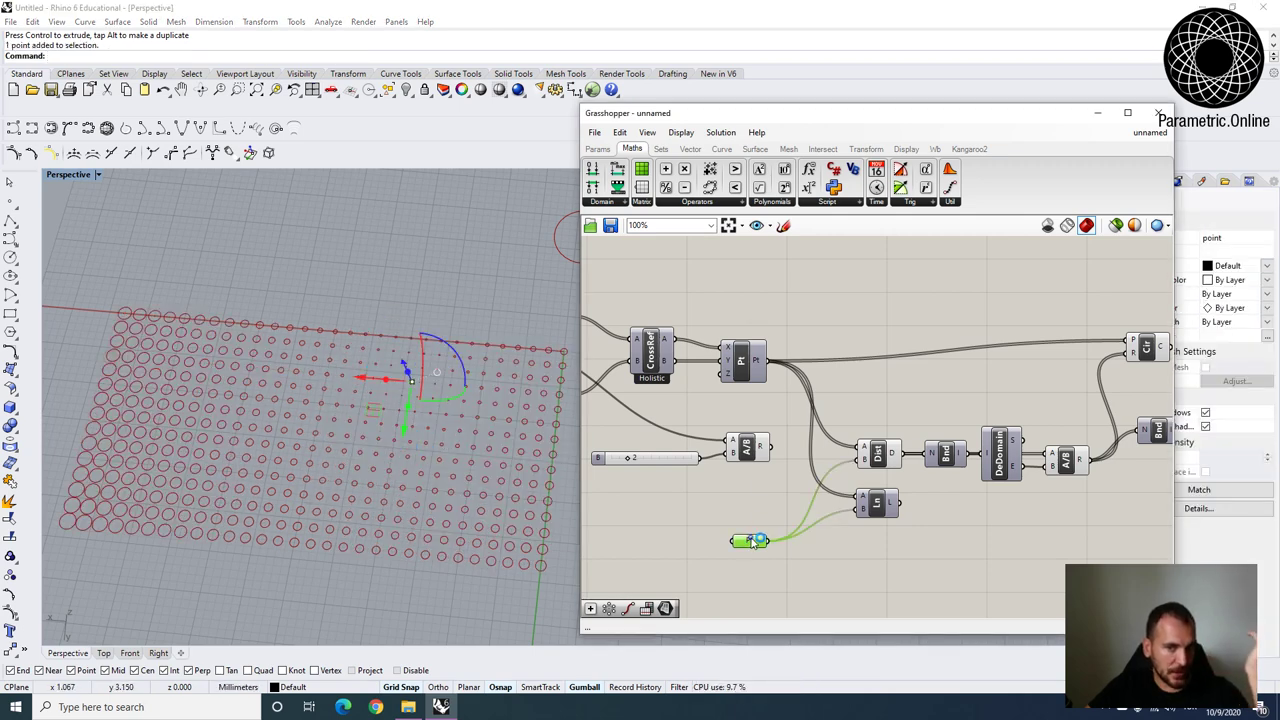
pyautogui.rightClick(748, 540)
pyautogui.click(822, 330)
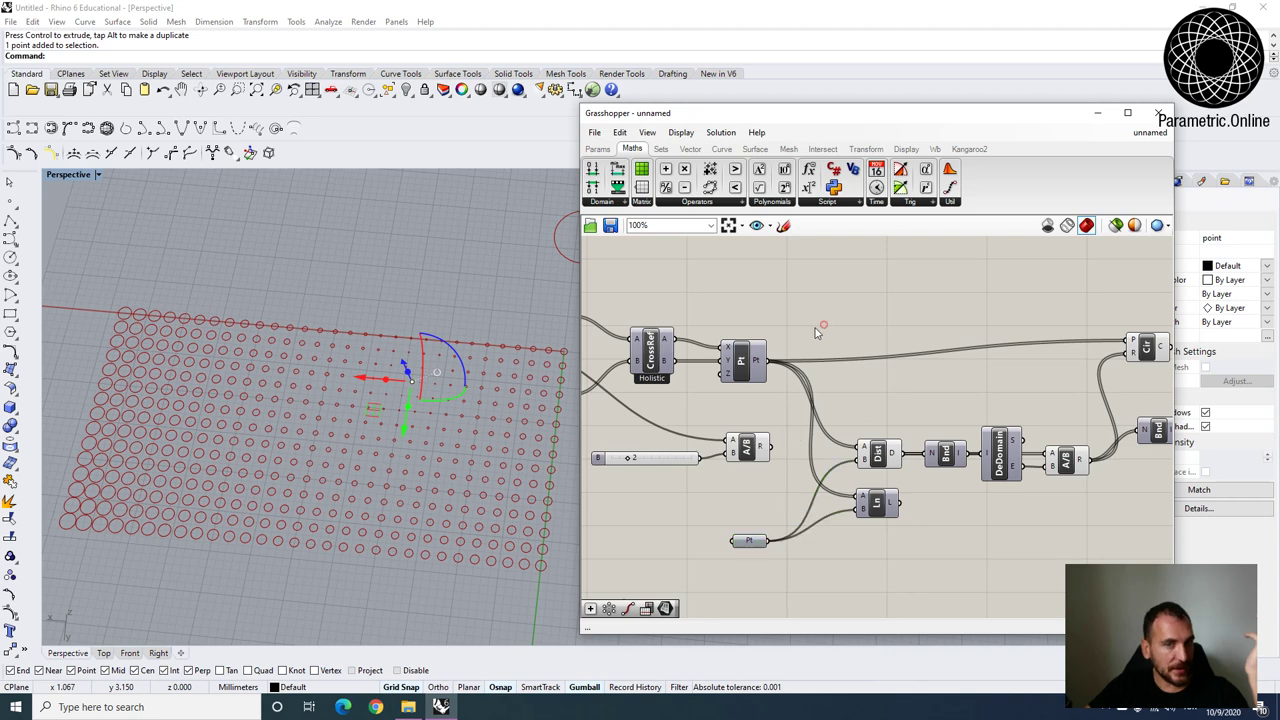
pyautogui.click(384, 255)
# Draw an S-shaped degree 3 control point curve across the circle grid, starting and ending outside it.
pyautogui.moveTo(395, 302); pyautogui.dragTo(396, 378, button='right')
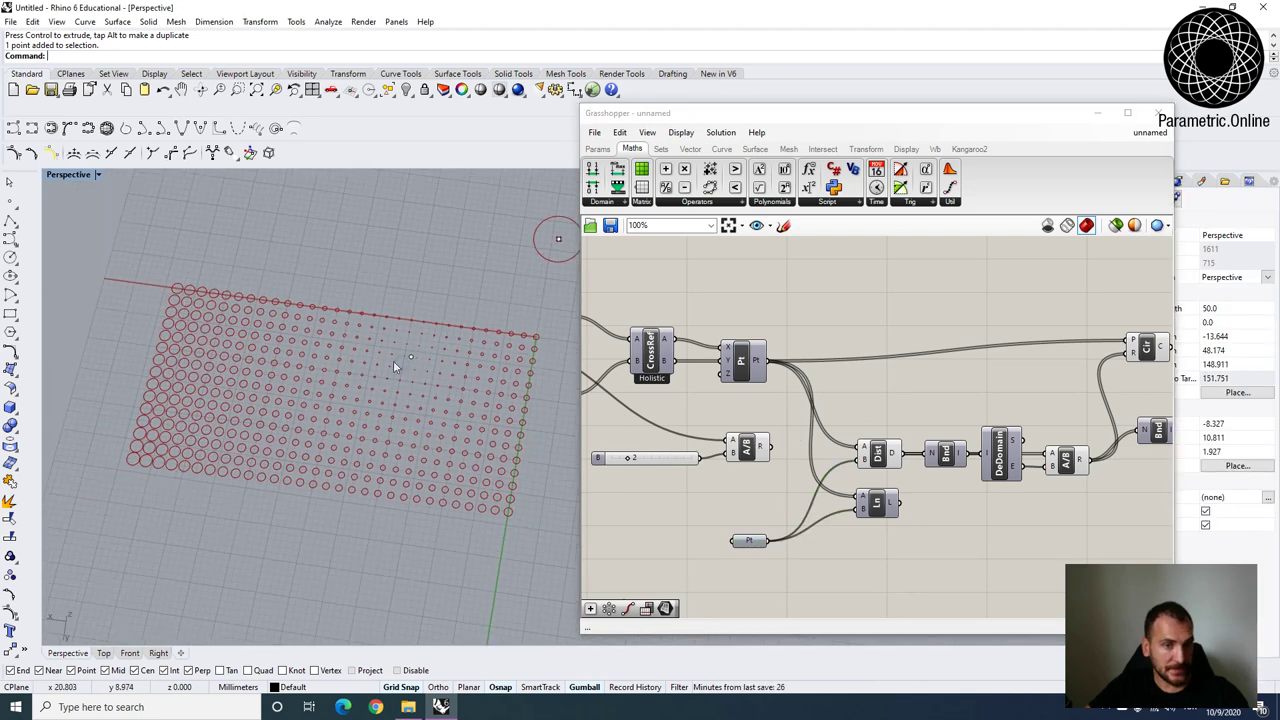
pyautogui.click(8, 240)
pyautogui.click(232, 545)
pyautogui.click(215, 476)
pyautogui.click(285, 414)
pyautogui.click(377, 428)
pyautogui.rightClick(393, 287)
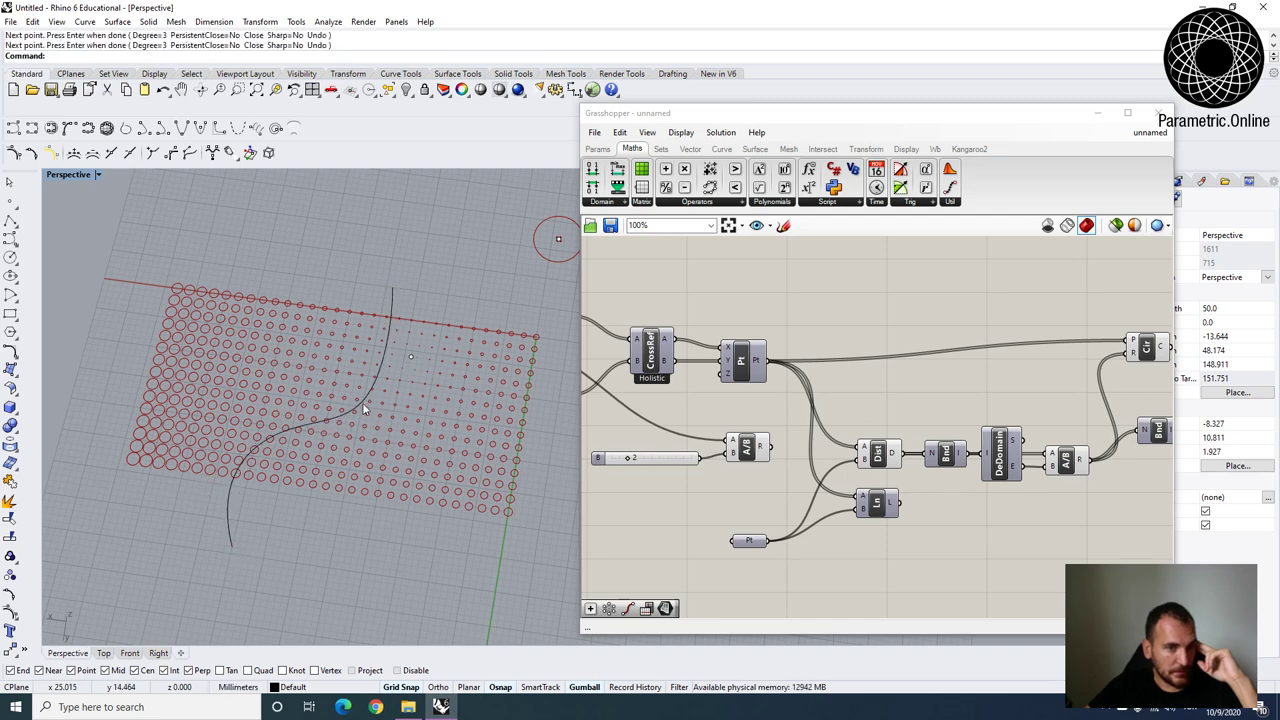
# Add a Curve parameter below the Point parameter and reference the drawn S-shaped curve in it.
pyautogui.click(362, 402)
pyautogui.moveTo(690, 507); pyautogui.dragTo(698, 402, button='right')
pyautogui.doubleClick(755, 508)
pyautogui.write('curve')
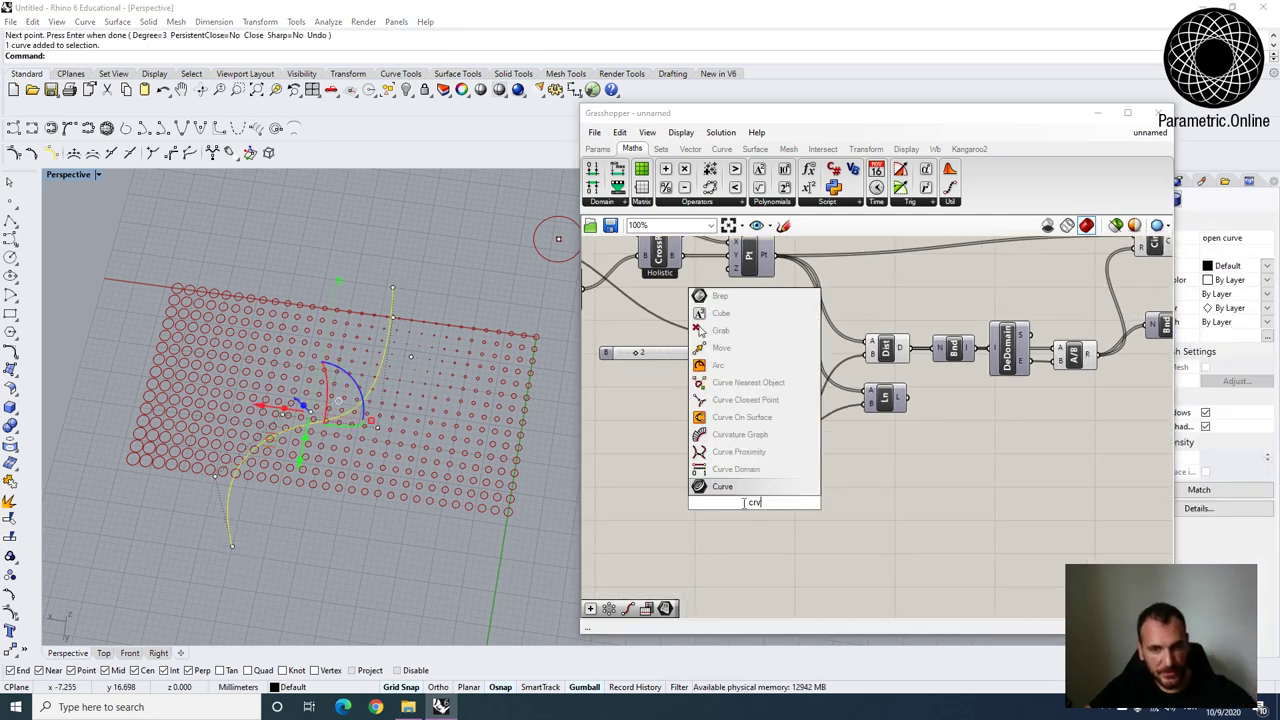
pyautogui.press('Return')
pyautogui.moveTo(754, 508); pyautogui.dragTo(641, 505)
pyautogui.moveTo(646, 508); pyautogui.dragTo(700, 486, button='right')
pyautogui.rightClick(700, 486)
pyautogui.click(695, 478)
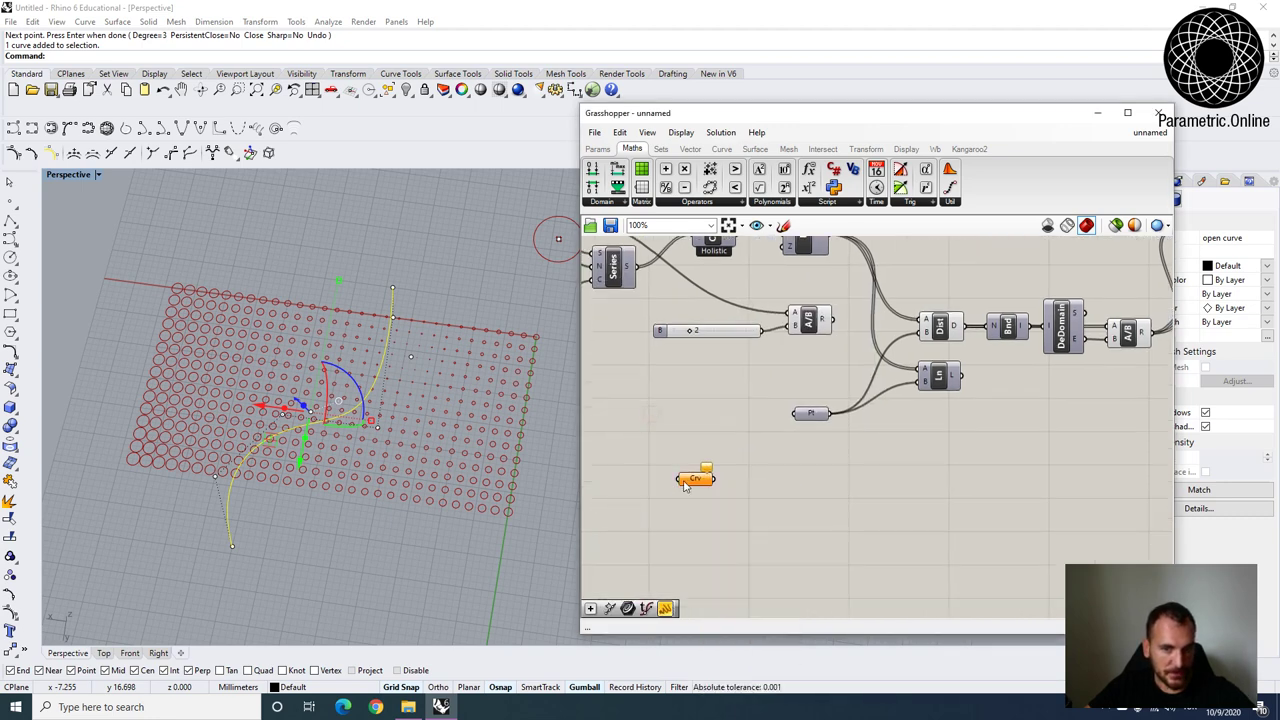
pyautogui.rightClick(692, 478)
pyautogui.click(735, 588)
# Hide the drawn curve in the Rhino viewport and highlight its referenced copy through the Curve parameter.
pyautogui.click(450, 508)
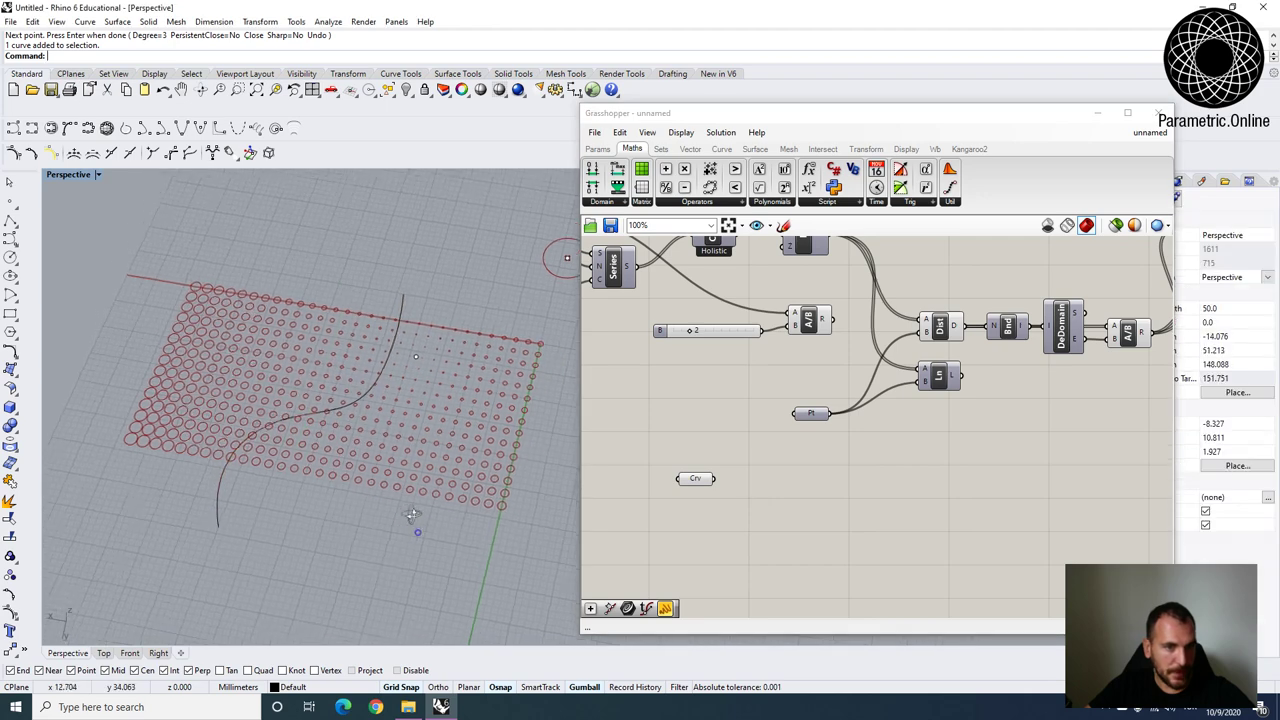
pyautogui.write('Hide')
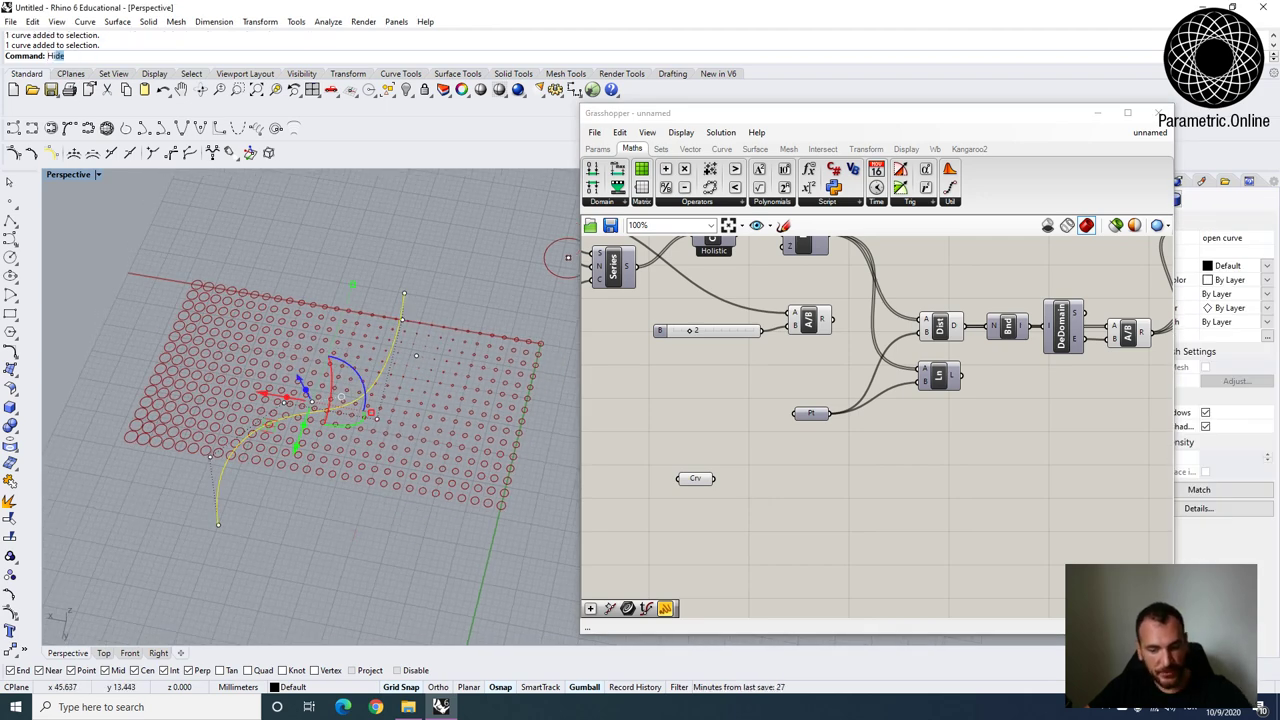
pyautogui.press('Return')
pyautogui.click(692, 481)
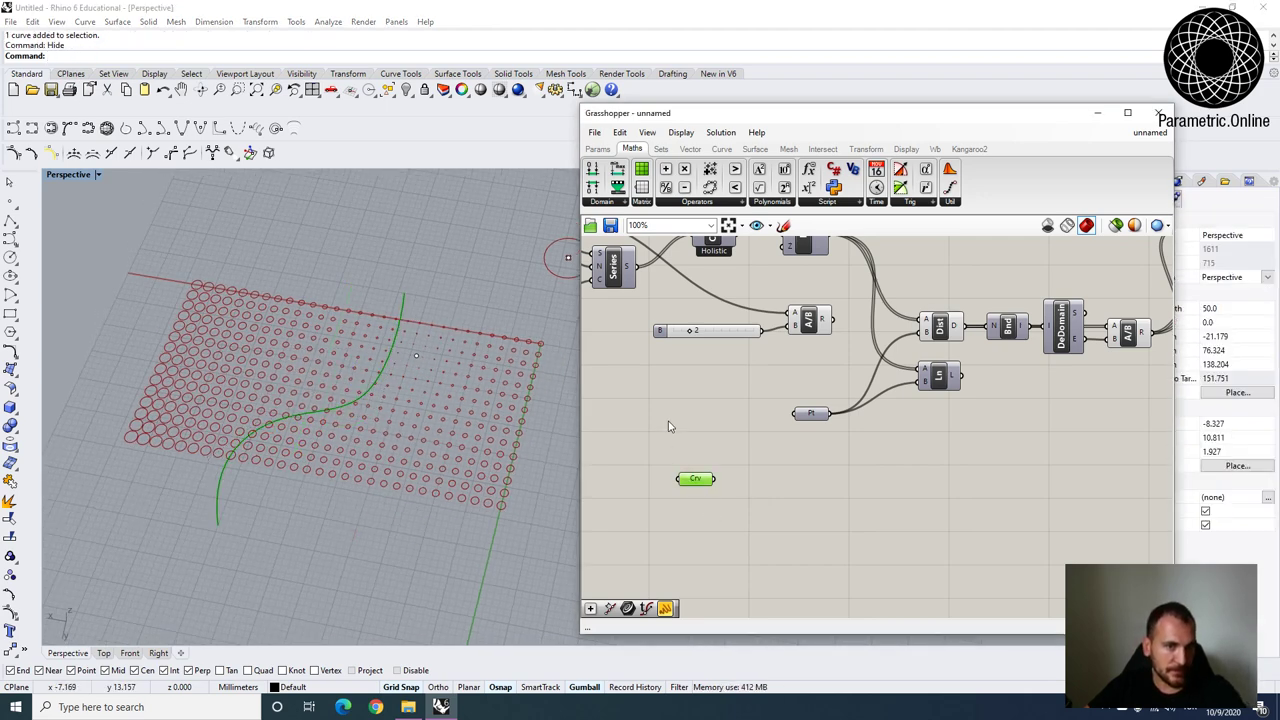
# Add an Evaluate Curve component and connect the Curve parameter to its curve input.
pyautogui.scroll(2, 709, 445)
pyautogui.doubleClick(737, 469)
pyautogui.write('eval')
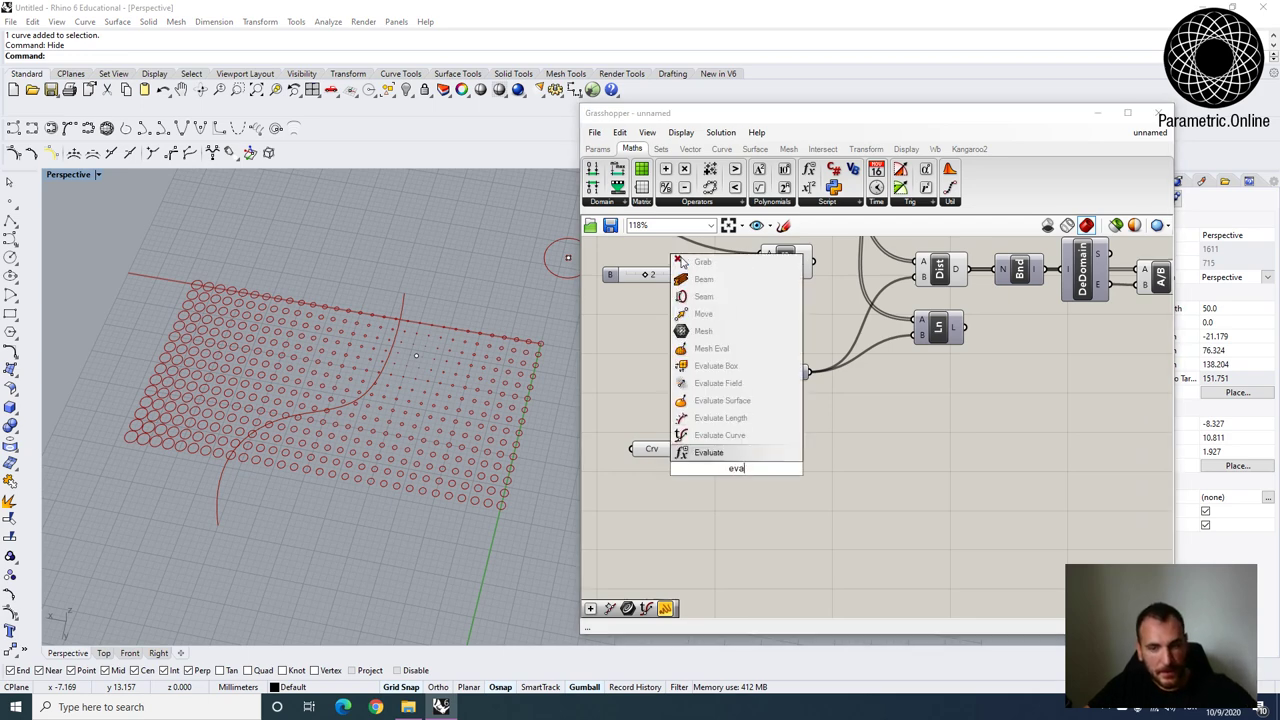
pyautogui.click(712, 437)
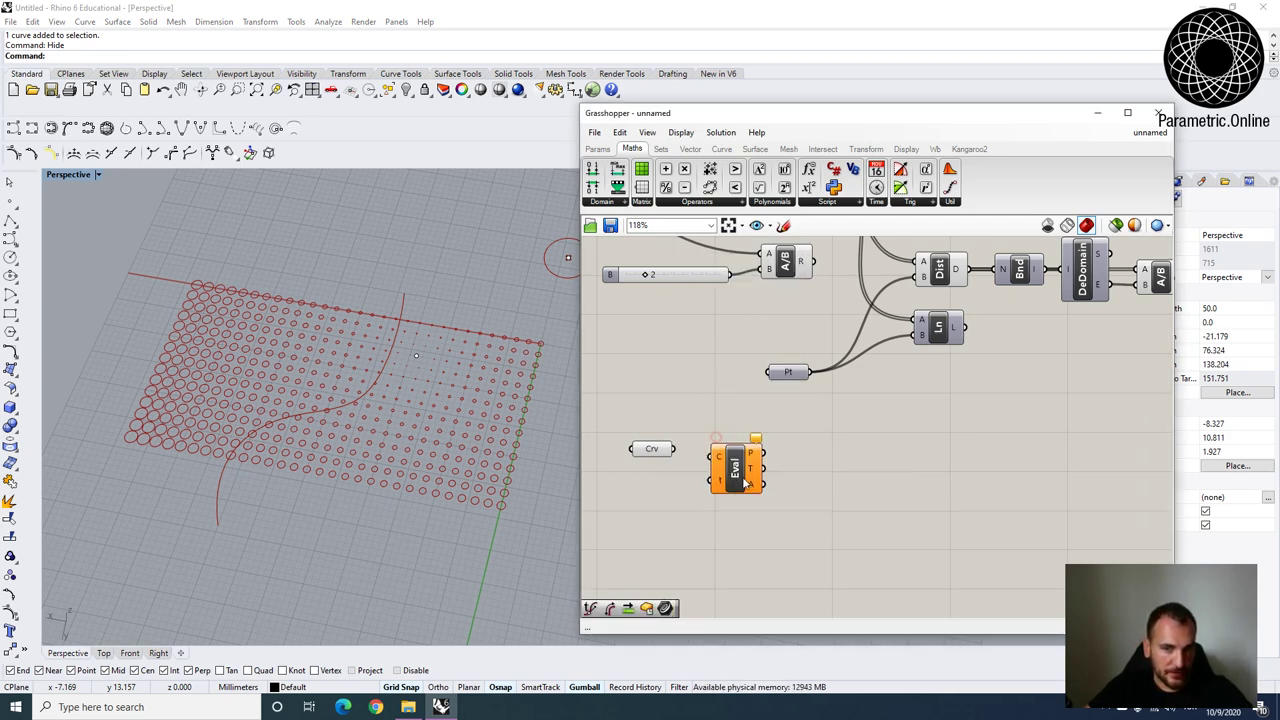
pyautogui.moveTo(748, 470); pyautogui.dragTo(761, 472)
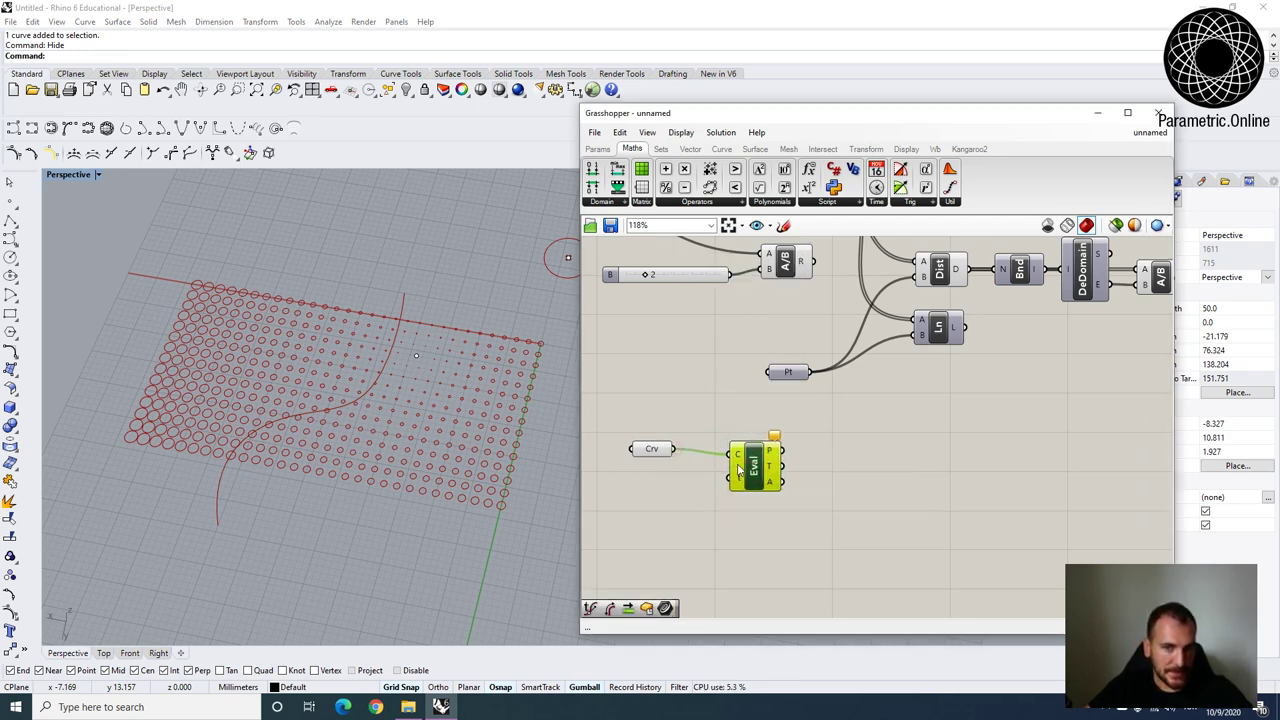
pyautogui.moveTo(761, 472); pyautogui.dragTo(840, 480, button='right')
pyautogui.moveTo(727, 461); pyautogui.dragTo(717, 466)
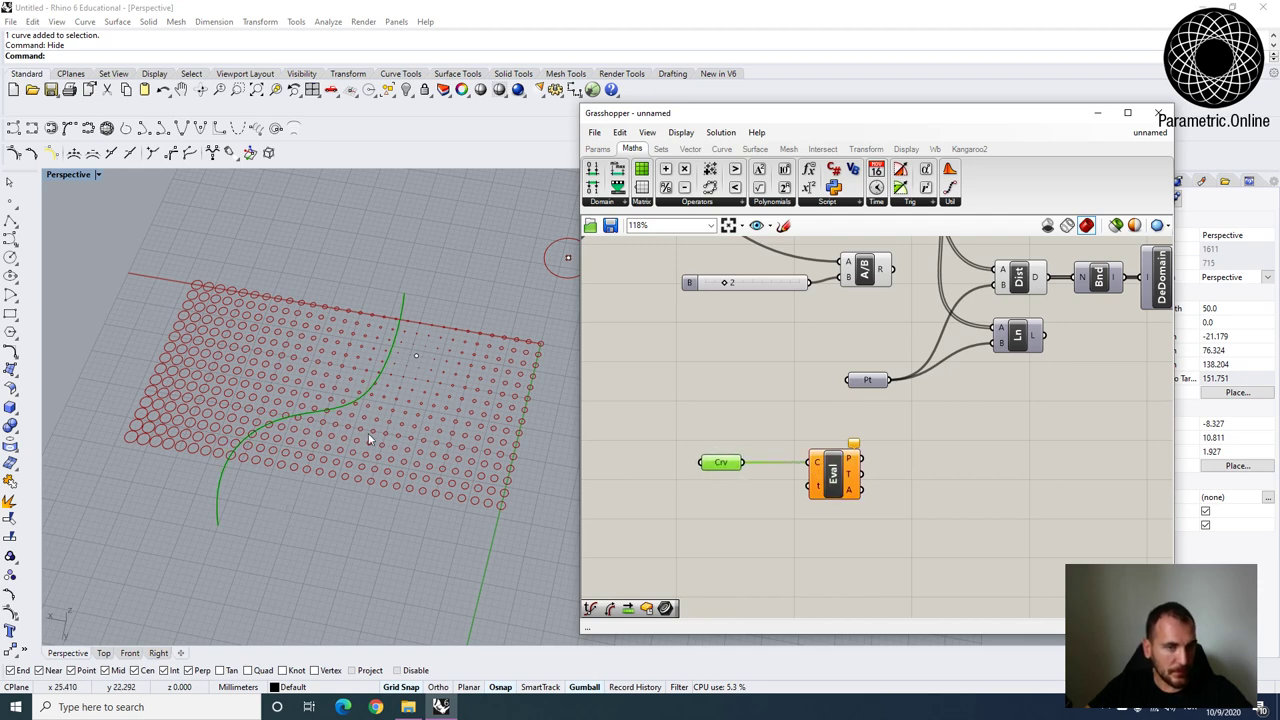
# Align Evaluate Curve with the Curve parameter and reparameterize its curve input.
pyautogui.scroll(3, 600, 540)
pyautogui.click(932, 478)
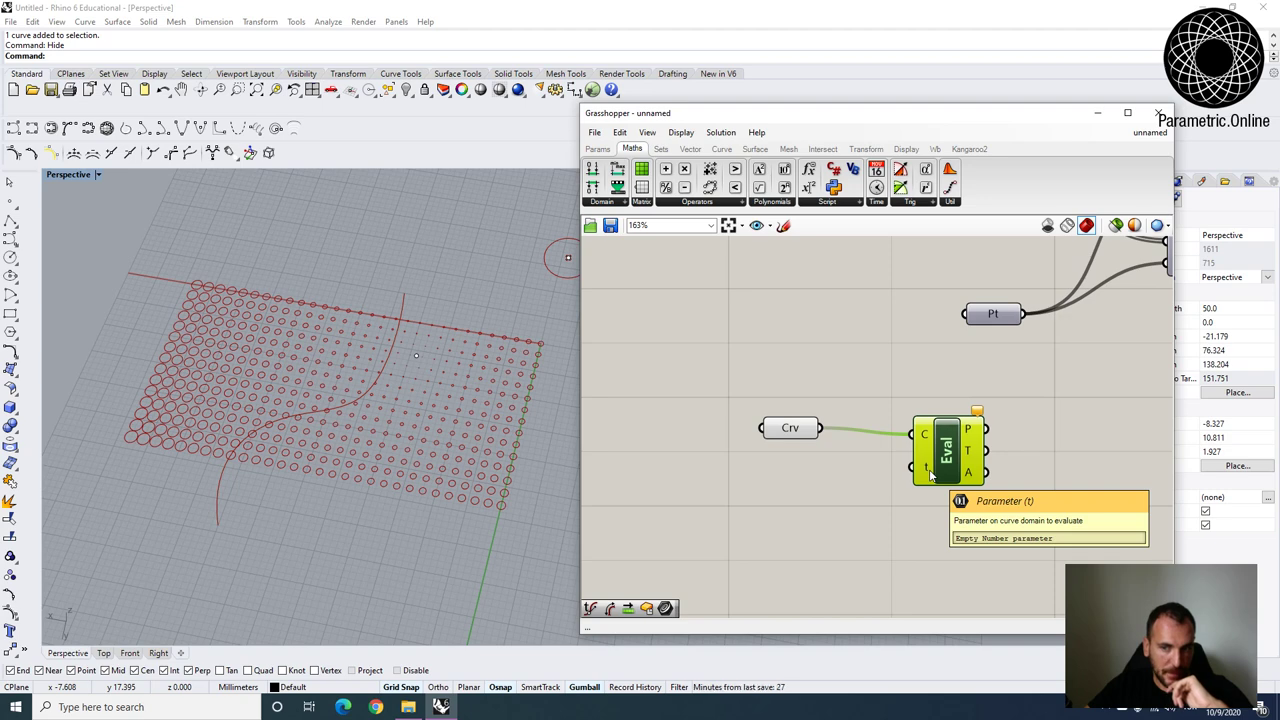
pyautogui.moveTo(736, 536); pyautogui.dragTo(741, 504, button='right')
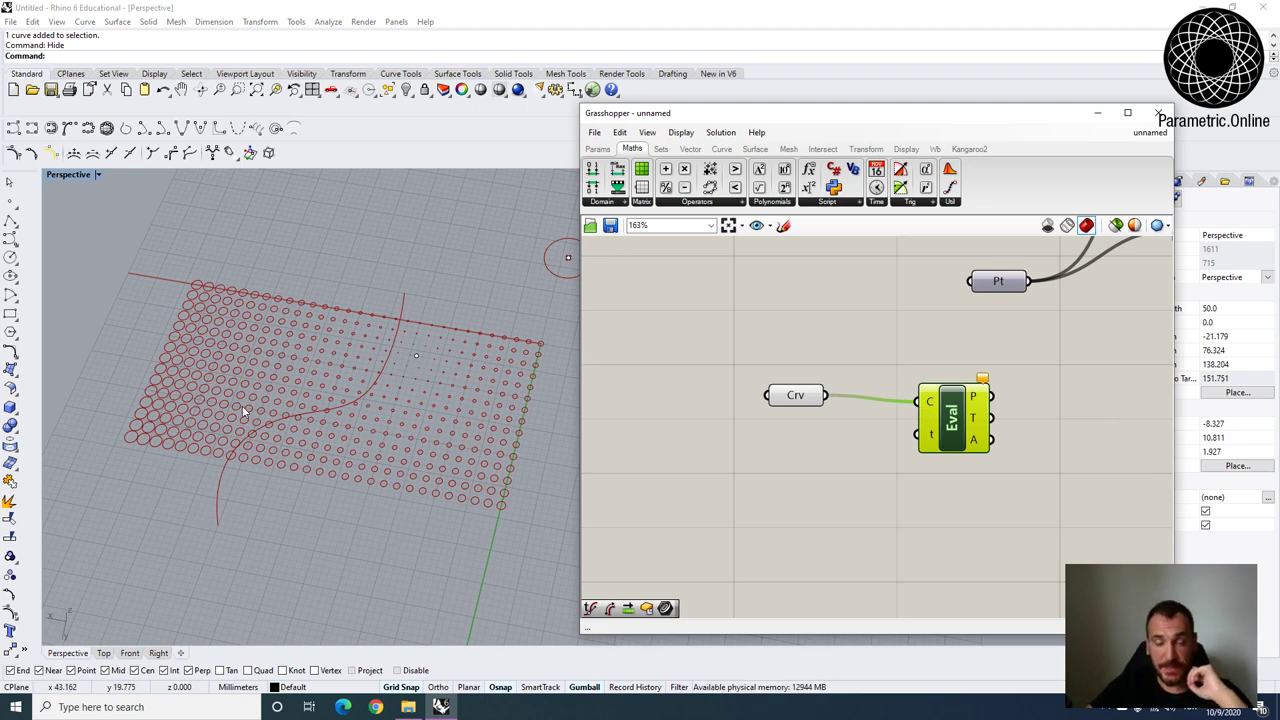
pyautogui.moveTo(957, 424); pyautogui.dragTo(955, 417)
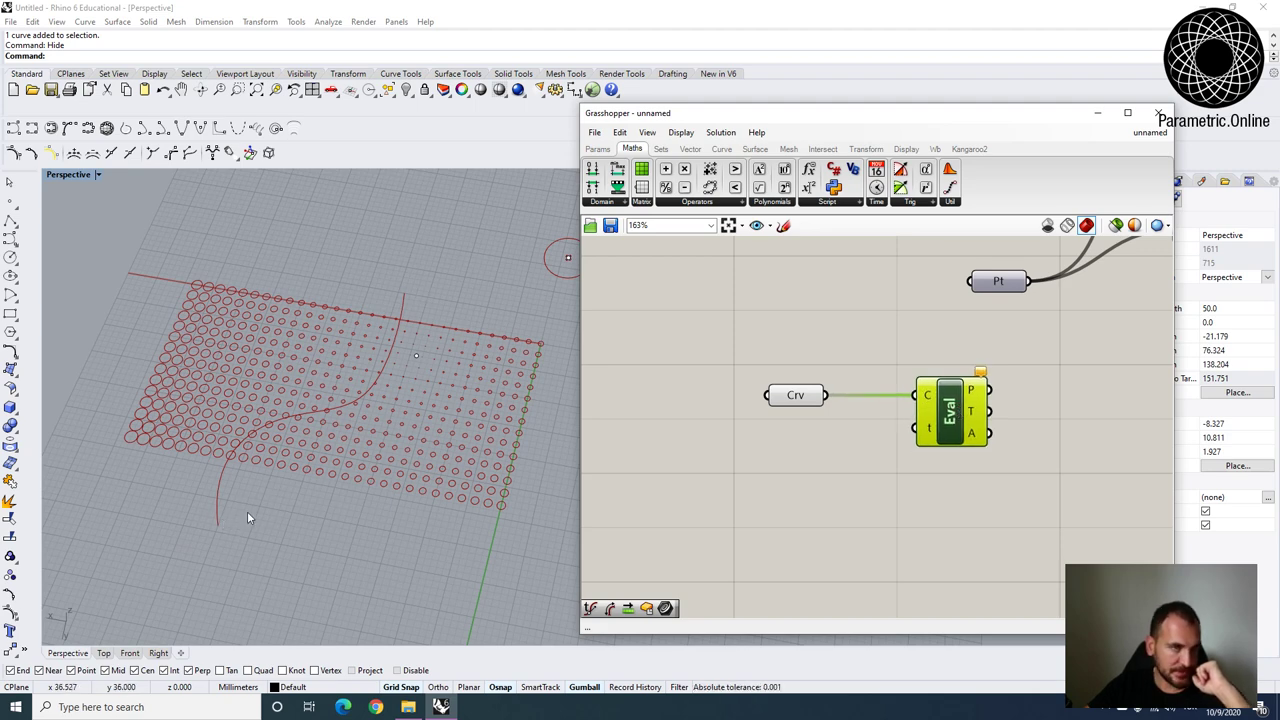
pyautogui.rightClick(930, 402)
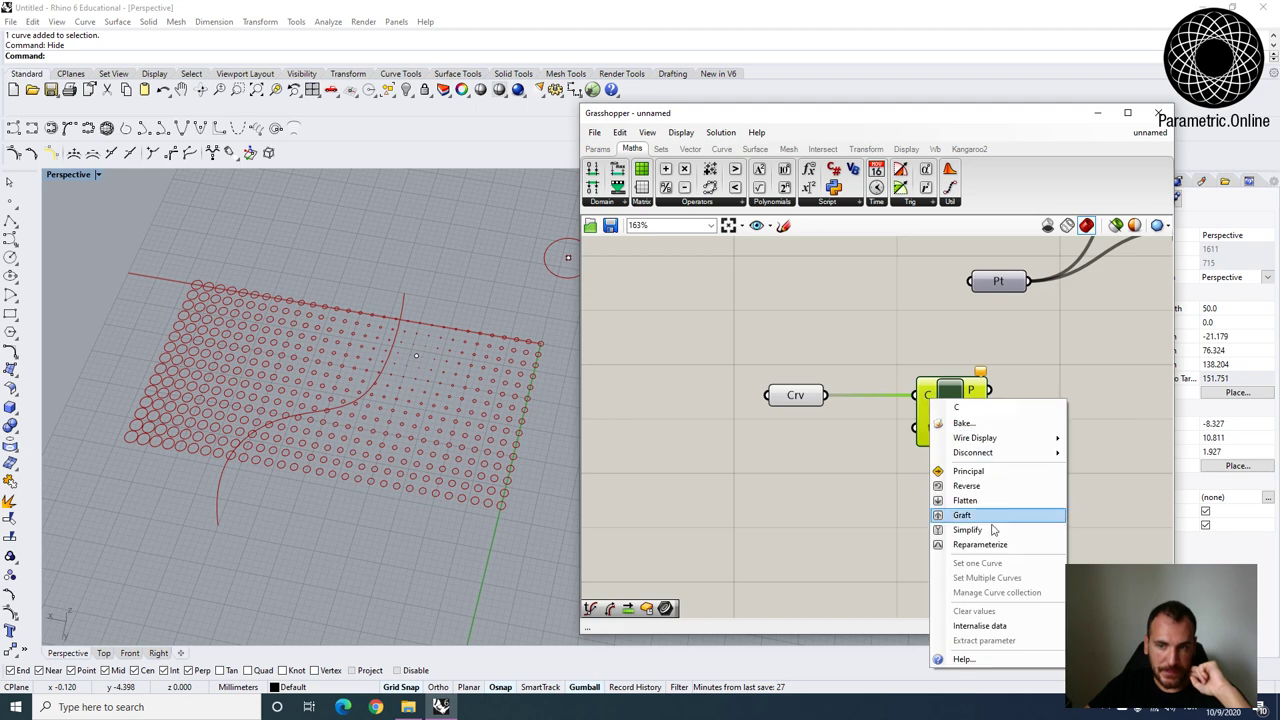
pyautogui.click(975, 548)
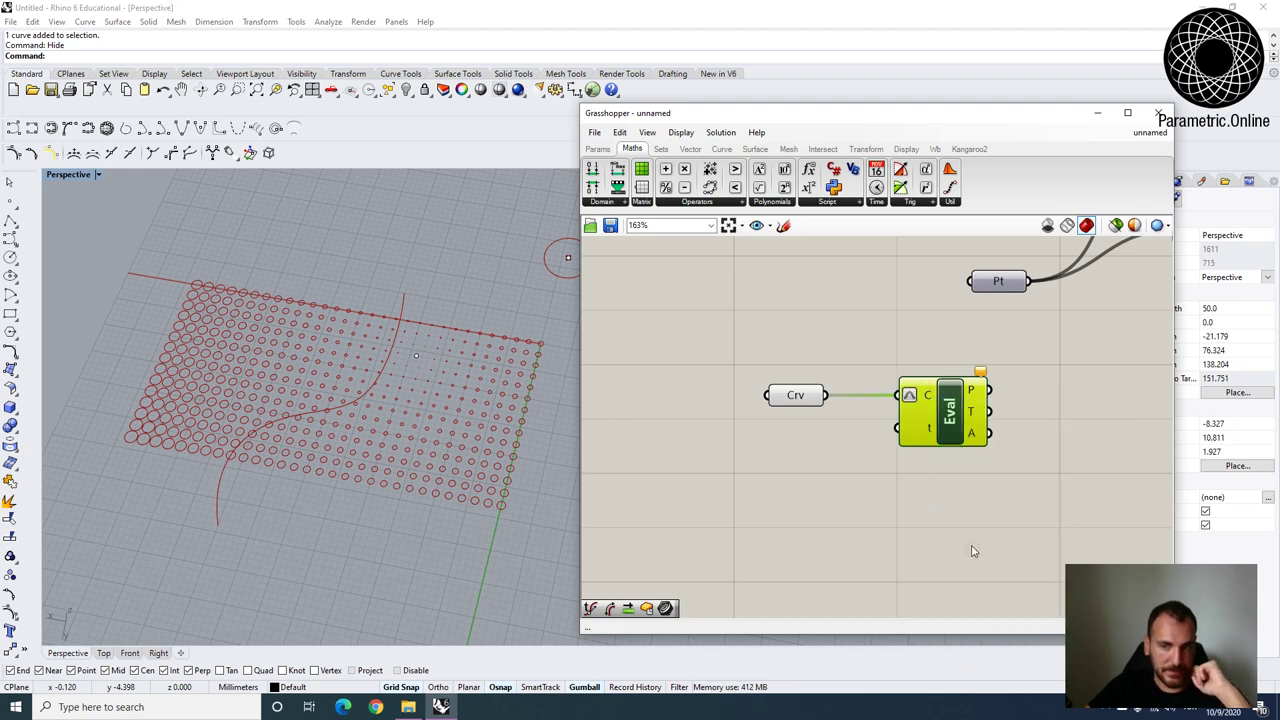
# Add a number slider and connect it to the parameter input of Evaluate Curve.
pyautogui.doubleClick(746, 502)
pyautogui.write('num')
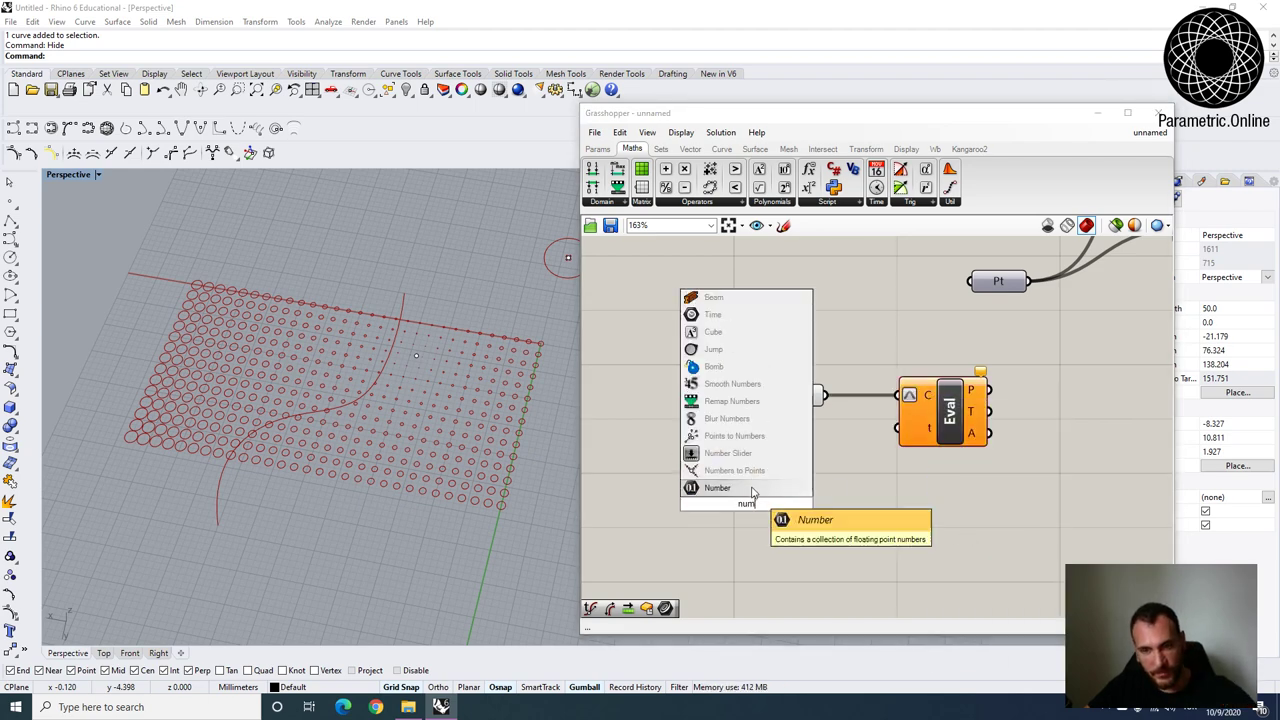
pyautogui.click(763, 451)
pyautogui.moveTo(837, 505); pyautogui.dragTo(915, 441)
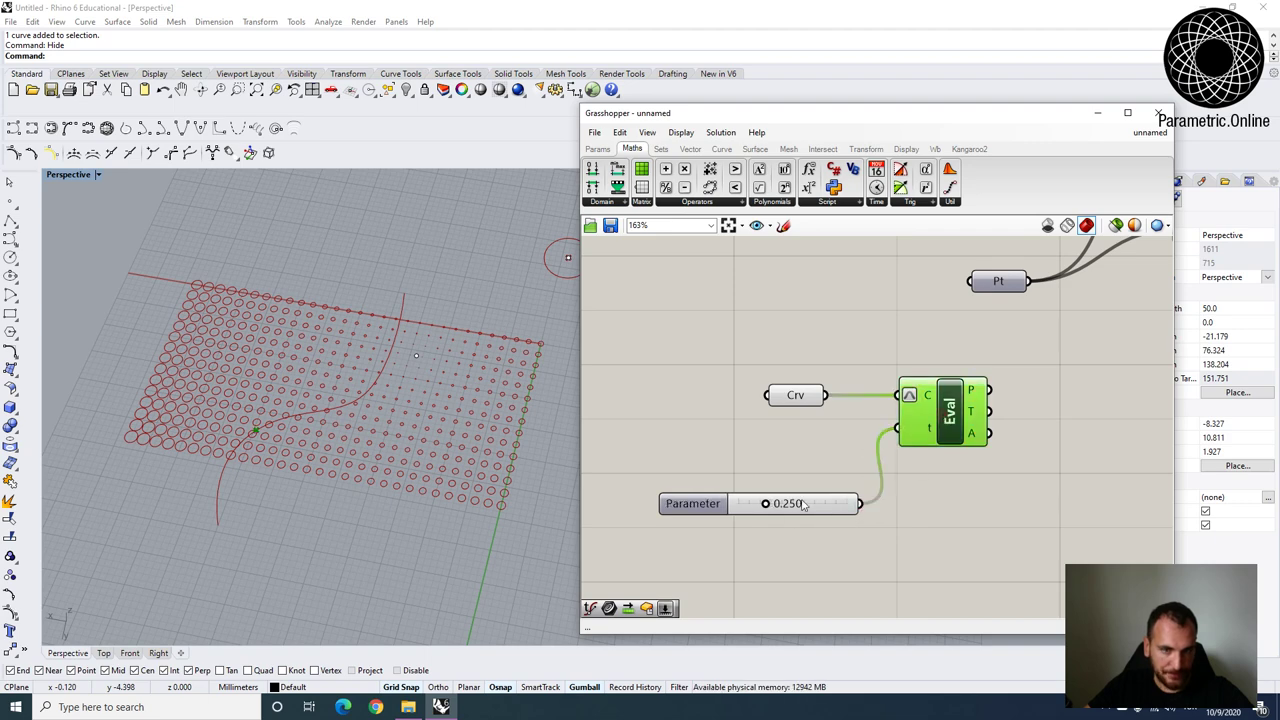
# Try the parameter slider at 0.000 for the curve's start, then set it to 0.878.
pyautogui.moveTo(770, 507); pyautogui.dragTo(736, 506)
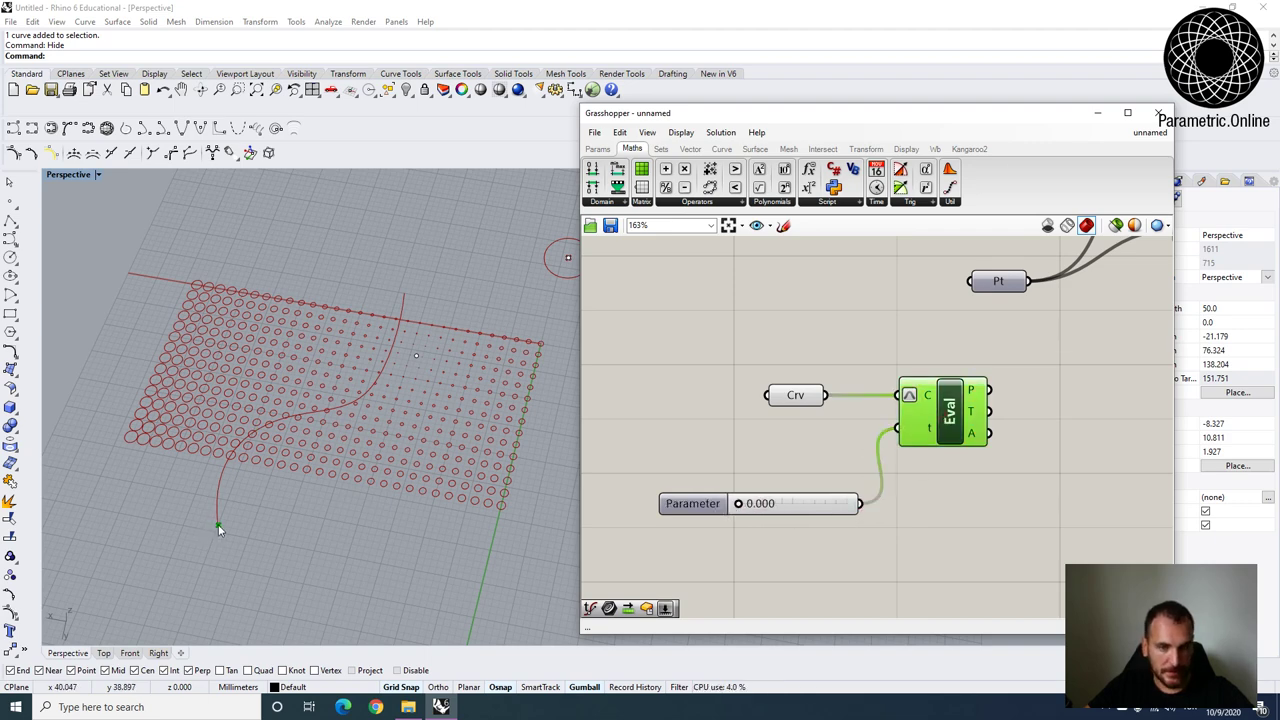
pyautogui.moveTo(740, 508); pyautogui.dragTo(834, 503)
pyautogui.click(822, 462)
# Connect the point output of Evaluate Curve to the Point parameter that feeds the Distance and Line components.
pyautogui.scroll(-3, 820, 450)
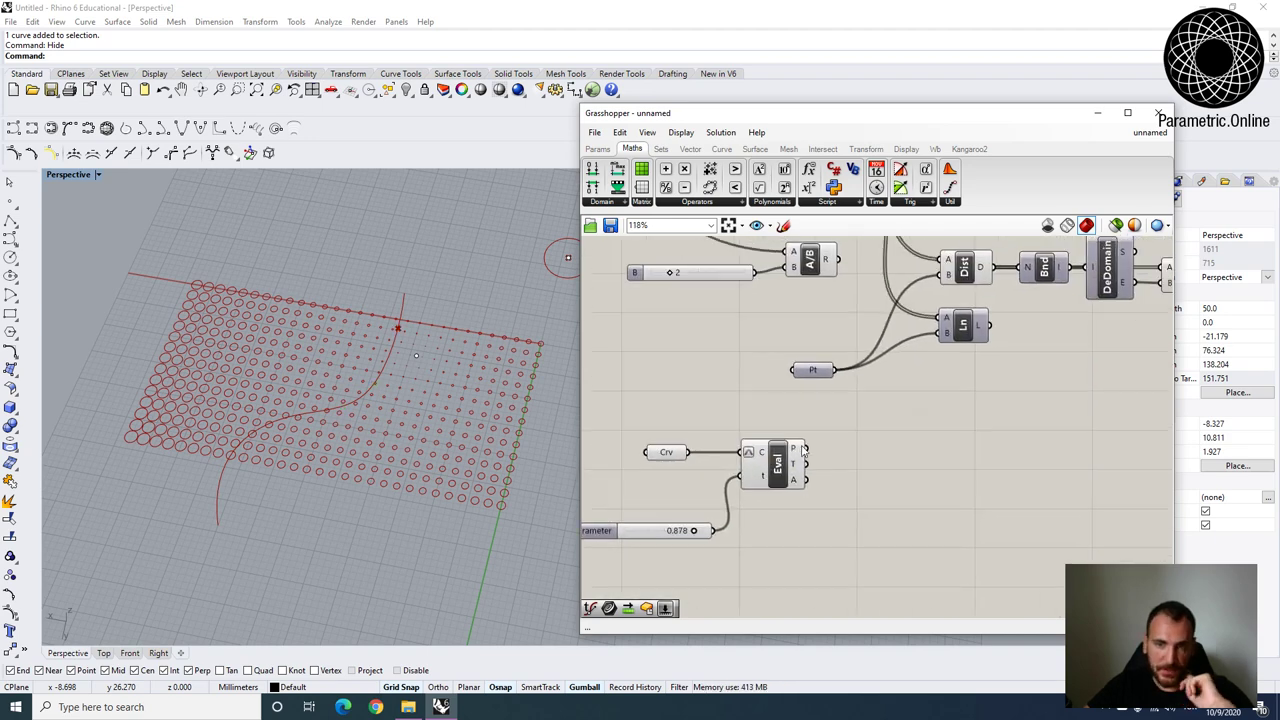
pyautogui.moveTo(803, 451); pyautogui.dragTo(797, 380)
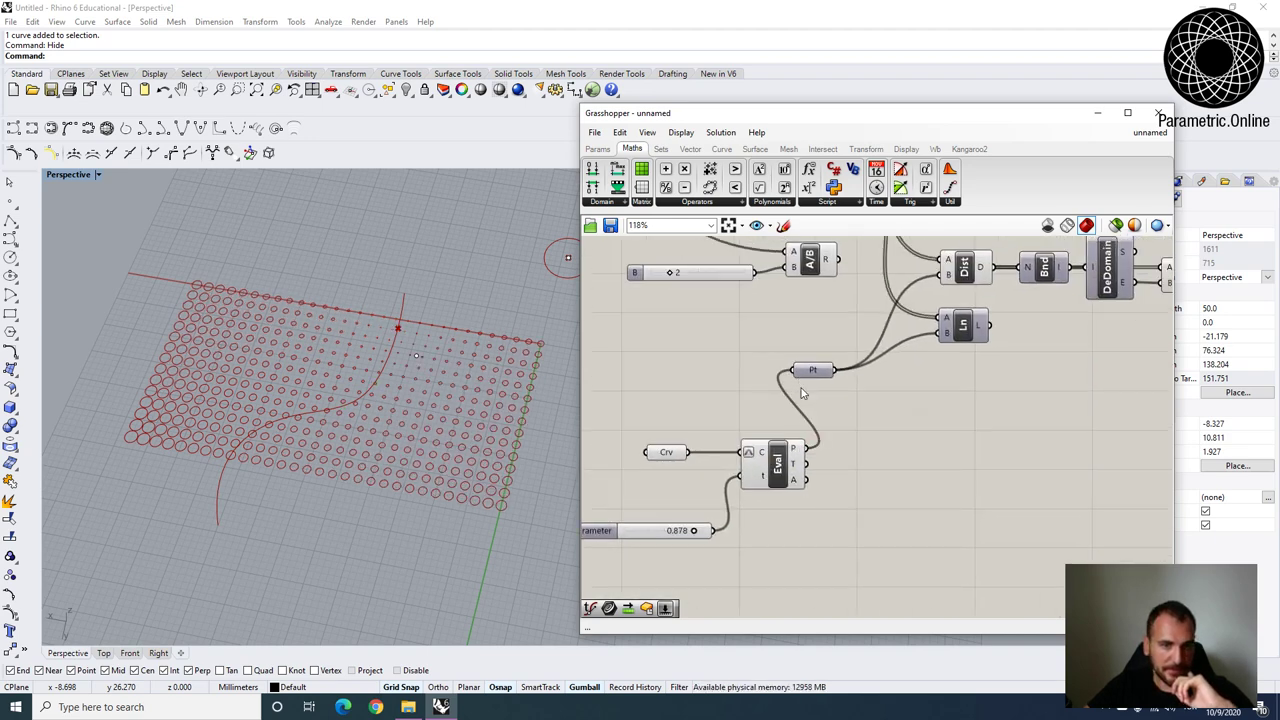
pyautogui.moveTo(697, 530); pyautogui.dragTo(751, 526, button='right')
# Delete the original attractor point inside the circle grid from the Rhino model.
pyautogui.click(448, 386)
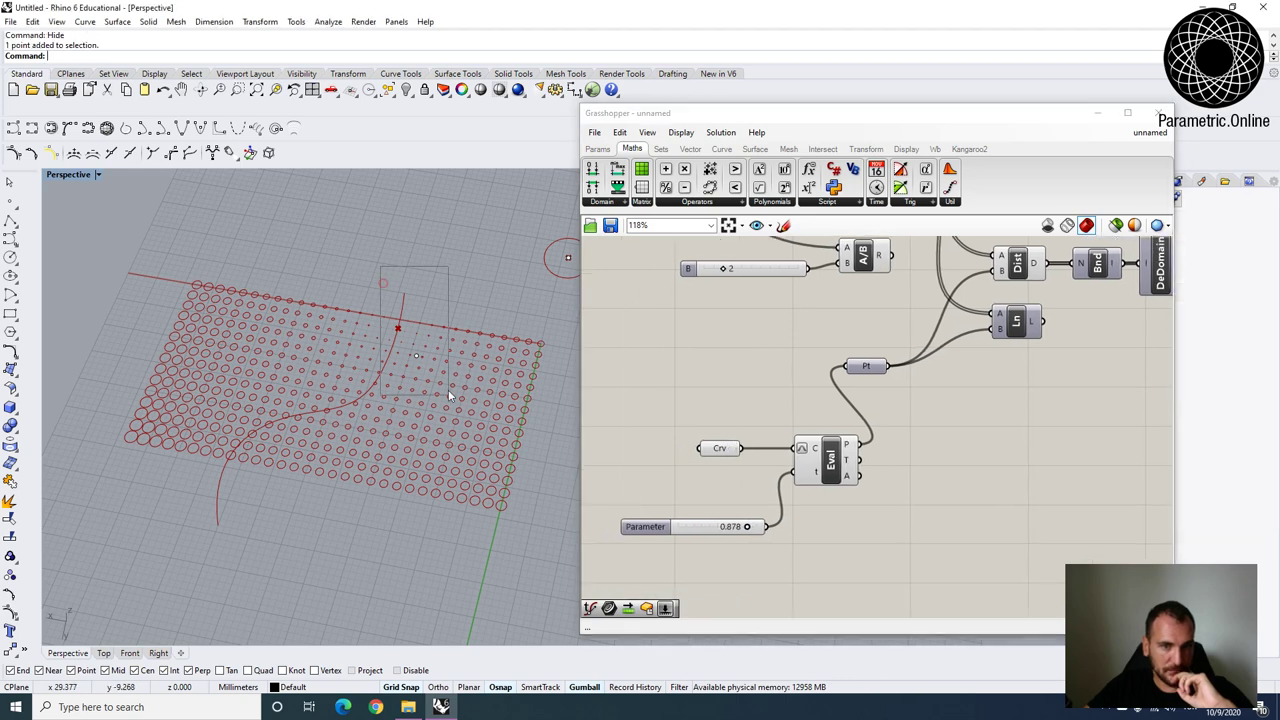
pyautogui.press('Delete')
pyautogui.moveTo(690, 471); pyautogui.dragTo(734, 431, button='right')
pyautogui.scroll(1, 796, 490)
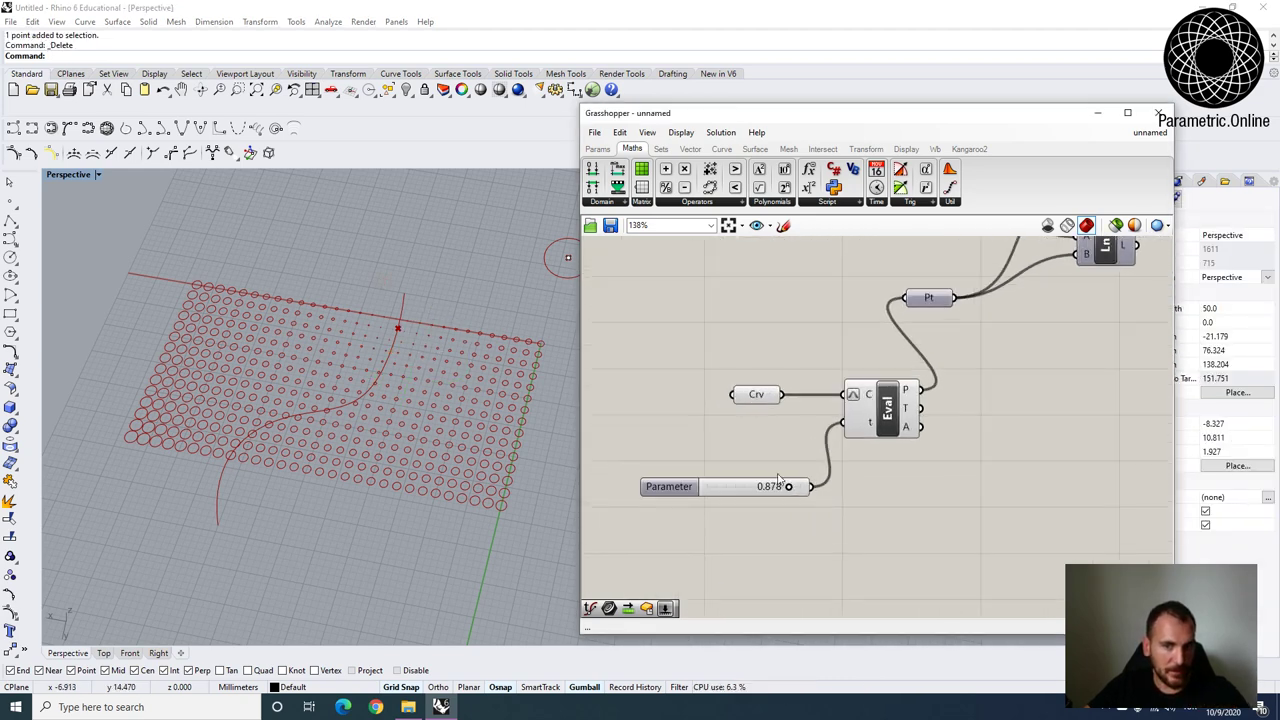
# Set the curve parameter slider of Evaluate Curve to 0.719.
pyautogui.moveTo(794, 492); pyautogui.dragTo(812, 494, button='right')
pyautogui.moveTo(807, 489)
pyautogui.mouseDown()
pyautogui.moveTo(736, 500)
pyautogui.moveTo(792, 497)
pyautogui.mouseUp()
pyautogui.moveTo(723, 343); pyautogui.dragTo(800, 503, button='right')
pyautogui.scroll(-3, 816, 409)
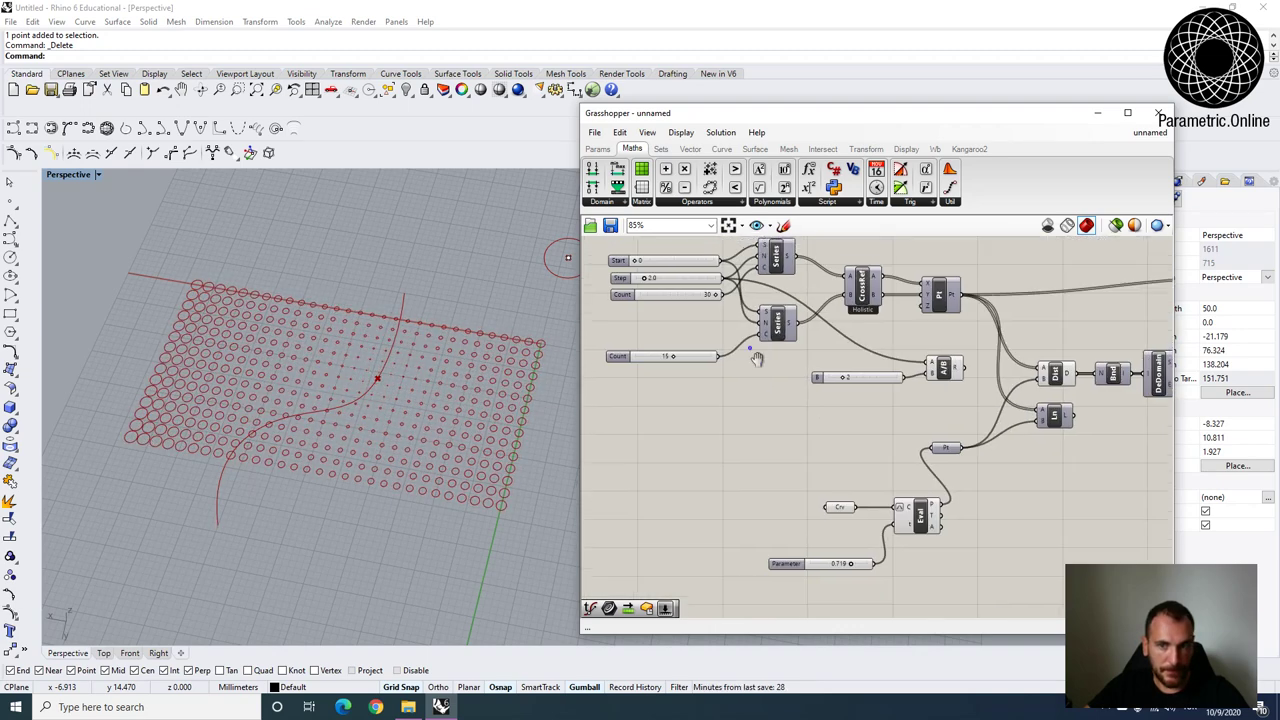
# Set the Count slider of the lower Series component to 22 to extend the circle grid.
pyautogui.moveTo(690, 285); pyautogui.dragTo(716, 331, button='right')
pyautogui.scroll(1, 717, 331)
pyautogui.moveTo(689, 408); pyautogui.dragTo(720, 409)
pyautogui.moveTo(728, 528); pyautogui.dragTo(723, 417, button='right')
pyautogui.click(380, 398)
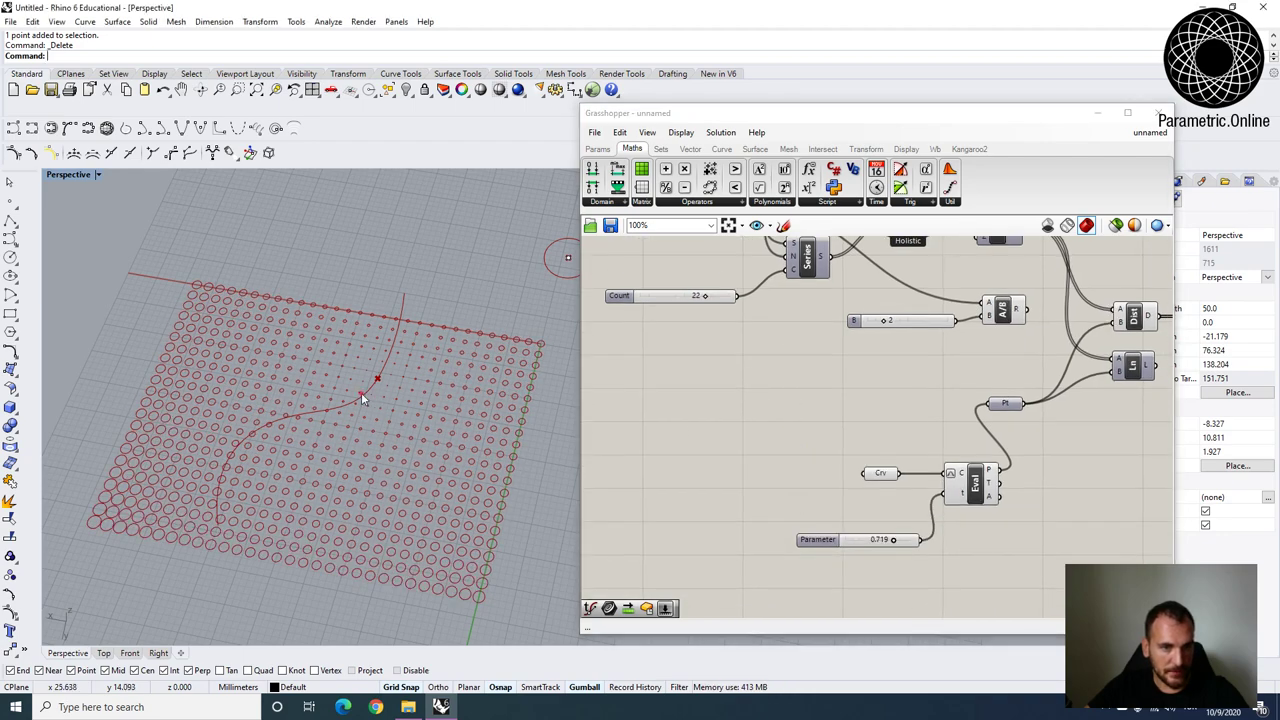
# Set the curve parameter slider to 0.218 and turn off the preview of the Curve and Evaluate Curve components.
pyautogui.scroll(4, 905, 575)
pyautogui.moveTo(879, 490); pyautogui.dragTo(799, 490)
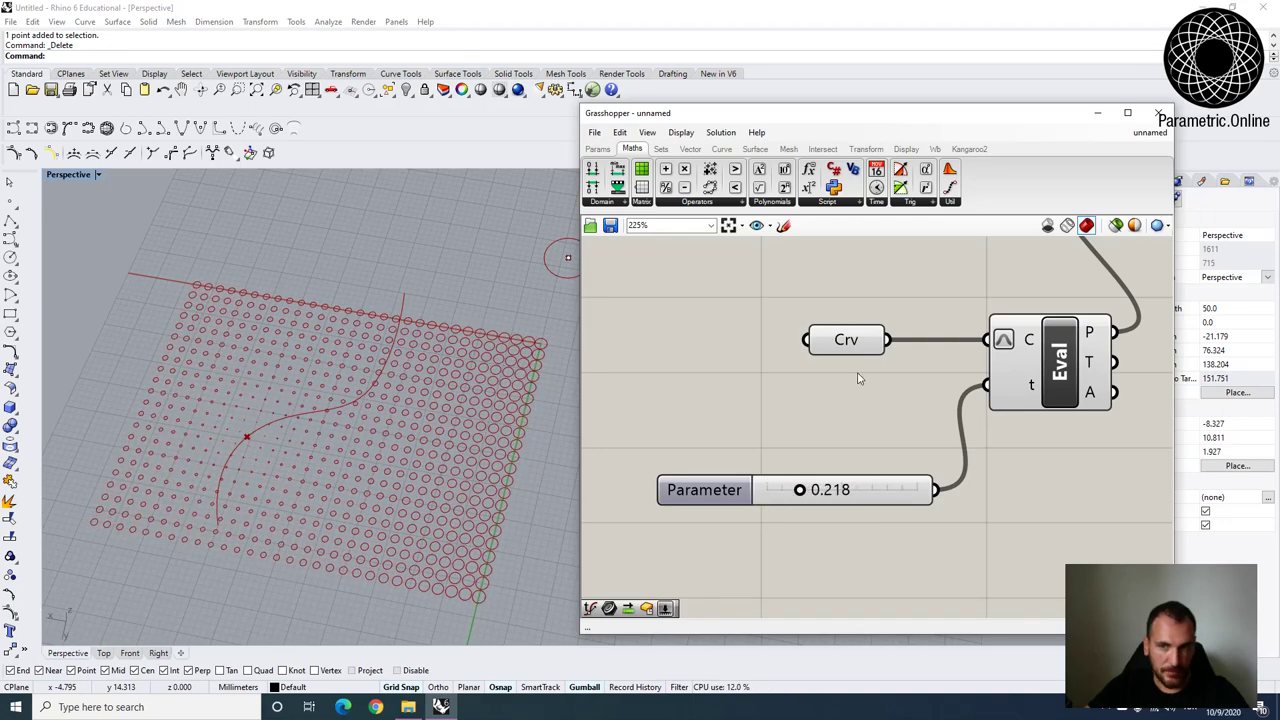
pyautogui.click(852, 343)
pyautogui.rightClick(852, 343)
pyautogui.click(908, 379)
pyautogui.rightClick(1049, 356)
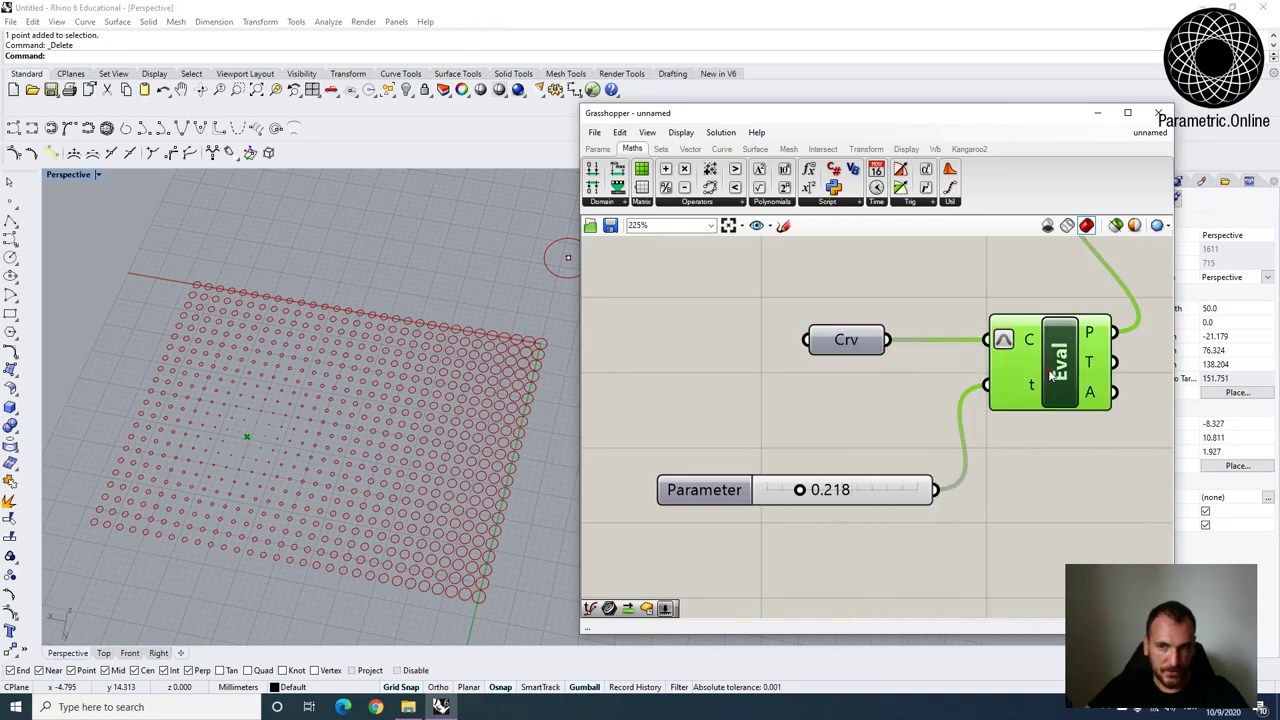
pyautogui.click(1080, 383)
pyautogui.click(945, 394)
# Try the curve parameter slider at 0.853, then lower it slightly.
pyautogui.moveTo(800, 490); pyautogui.dragTo(902, 489)
pyautogui.press('Return')
pyautogui.moveTo(969, 390); pyautogui.dragTo(897, 404, button='right')
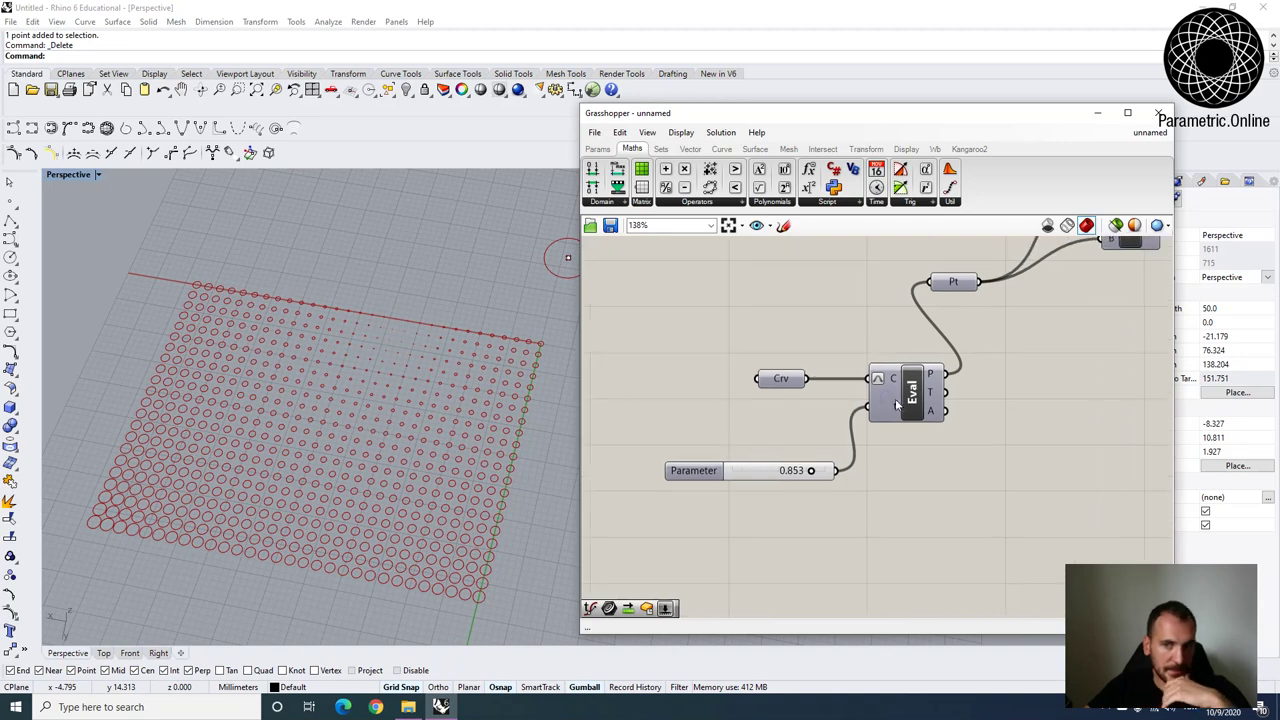
pyautogui.click(933, 400)
pyautogui.moveTo(806, 475); pyautogui.dragTo(780, 470)
pyautogui.click(809, 423)
# Move the Curve parameter, its parameter slider and Evaluate Curve together to a clearer place before the Point parameter.
pyautogui.scroll(-4, 825, 440)
pyautogui.moveTo(885, 438); pyautogui.dragTo(831, 434, button='right')
pyautogui.moveTo(706, 466); pyautogui.dragTo(834, 478, button='right')
pyautogui.moveTo(888, 517); pyautogui.dragTo(776, 452)
pyautogui.moveTo(877, 476); pyautogui.dragTo(817, 446)
pyautogui.click(787, 468)
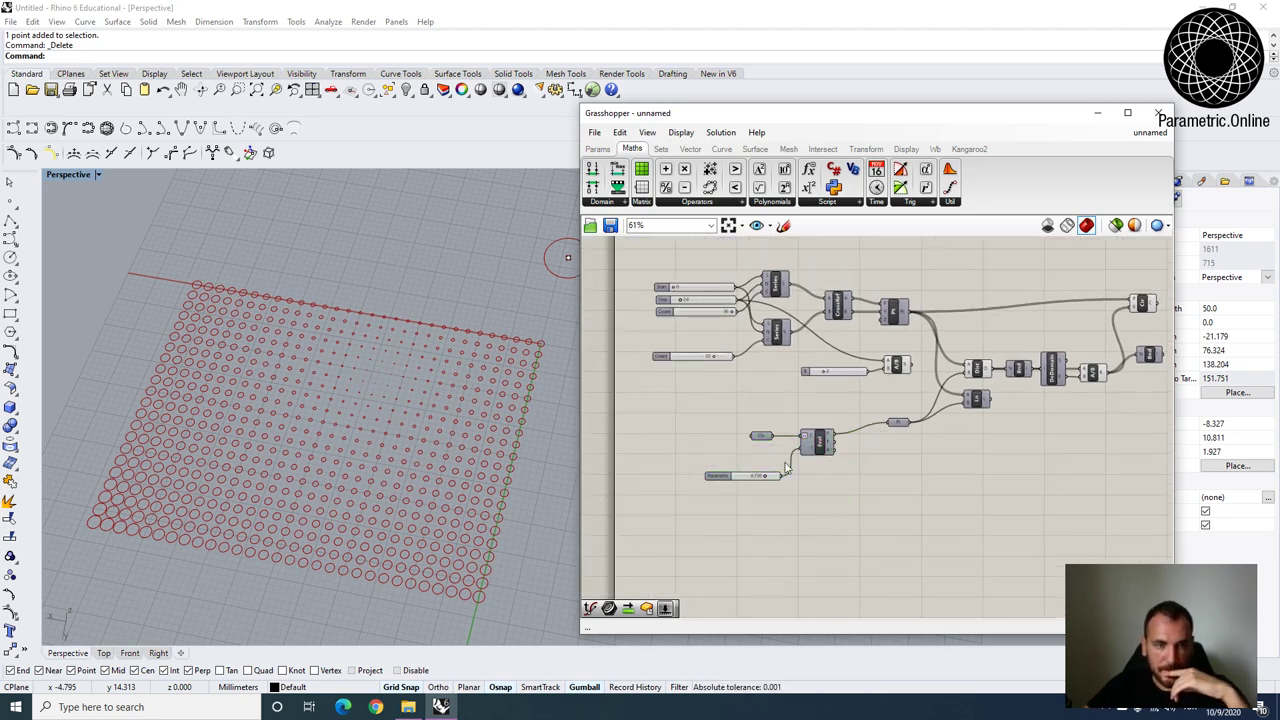
# Rearrange the Circle and Bounds components fed by the Division result, keeping Bounds close after Division.
pyautogui.moveTo(917, 510); pyautogui.dragTo(812, 517, button='right')
pyautogui.moveTo(1034, 352); pyautogui.dragTo(838, 350, button='right')
pyautogui.moveTo(845, 307)
pyautogui.mouseDown()
pyautogui.moveTo(895, 288)
pyautogui.moveTo(862, 289)
pyautogui.mouseUp()
pyautogui.click(863, 424)
pyautogui.moveTo(849, 359); pyautogui.dragTo(881, 378)
pyautogui.scroll(2, 817, 368)
pyautogui.moveTo(842, 352); pyautogui.dragTo(812, 427, button='right')
pyautogui.moveTo(857, 340); pyautogui.dragTo(903, 336)
pyautogui.moveTo(820, 461); pyautogui.dragTo(866, 451, button='right')
pyautogui.scroll(3, 890, 450)
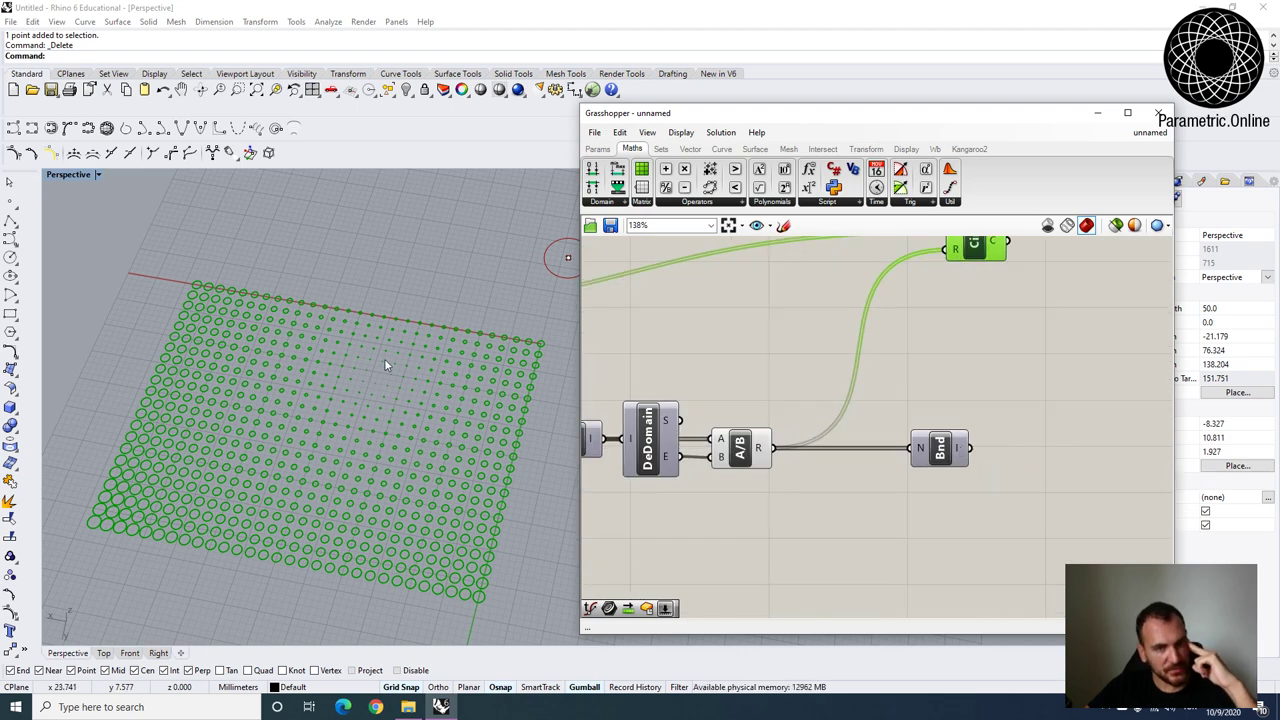
pyautogui.moveTo(962, 447)
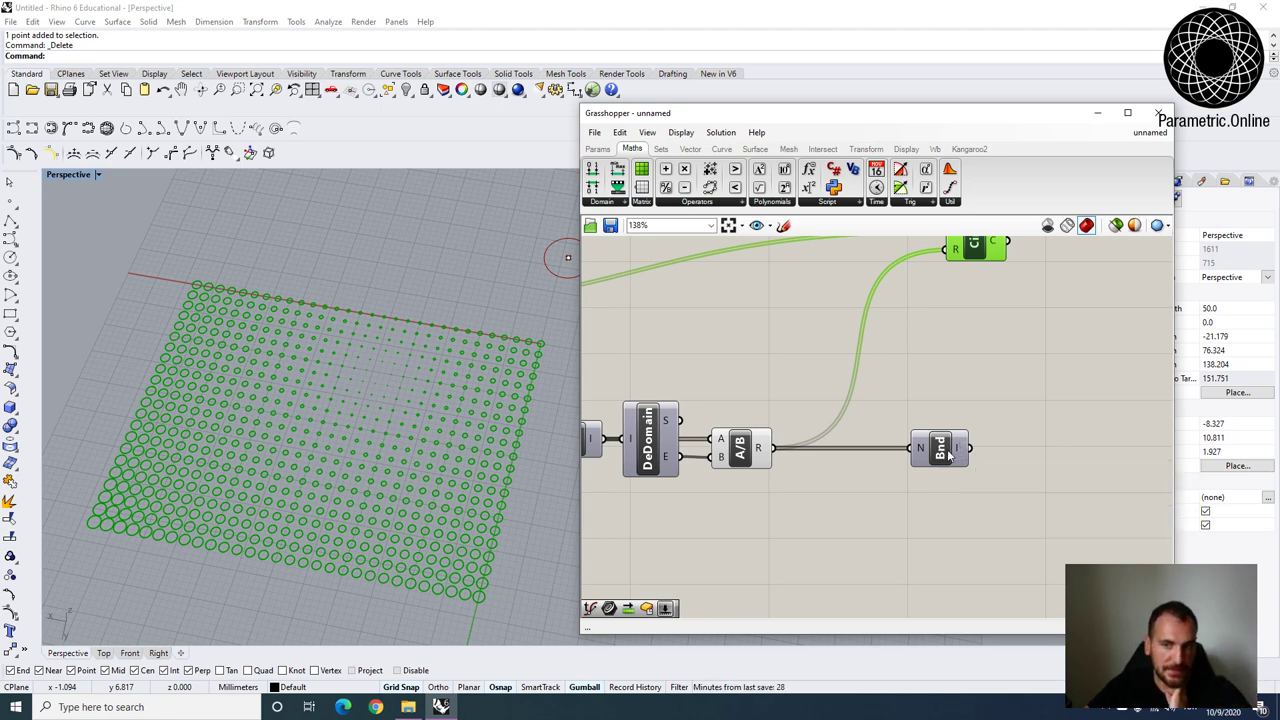
pyautogui.moveTo(950, 452); pyautogui.dragTo(884, 455)
pyautogui.moveTo(899, 458)
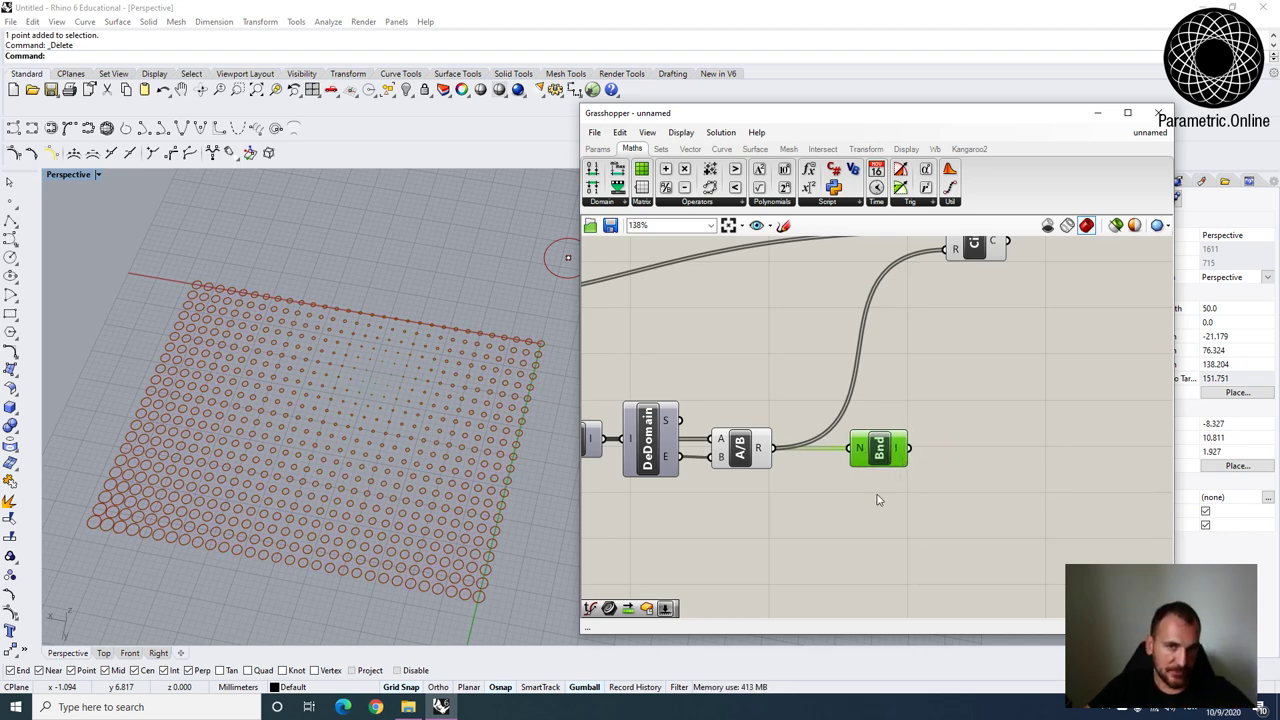
# Add a Maximum component below Bounds and connect the Division result to its A input.
pyautogui.moveTo(881, 492); pyautogui.dragTo(863, 441, button='right')
pyautogui.moveTo(819, 291); pyautogui.dragTo(788, 407, button='right')
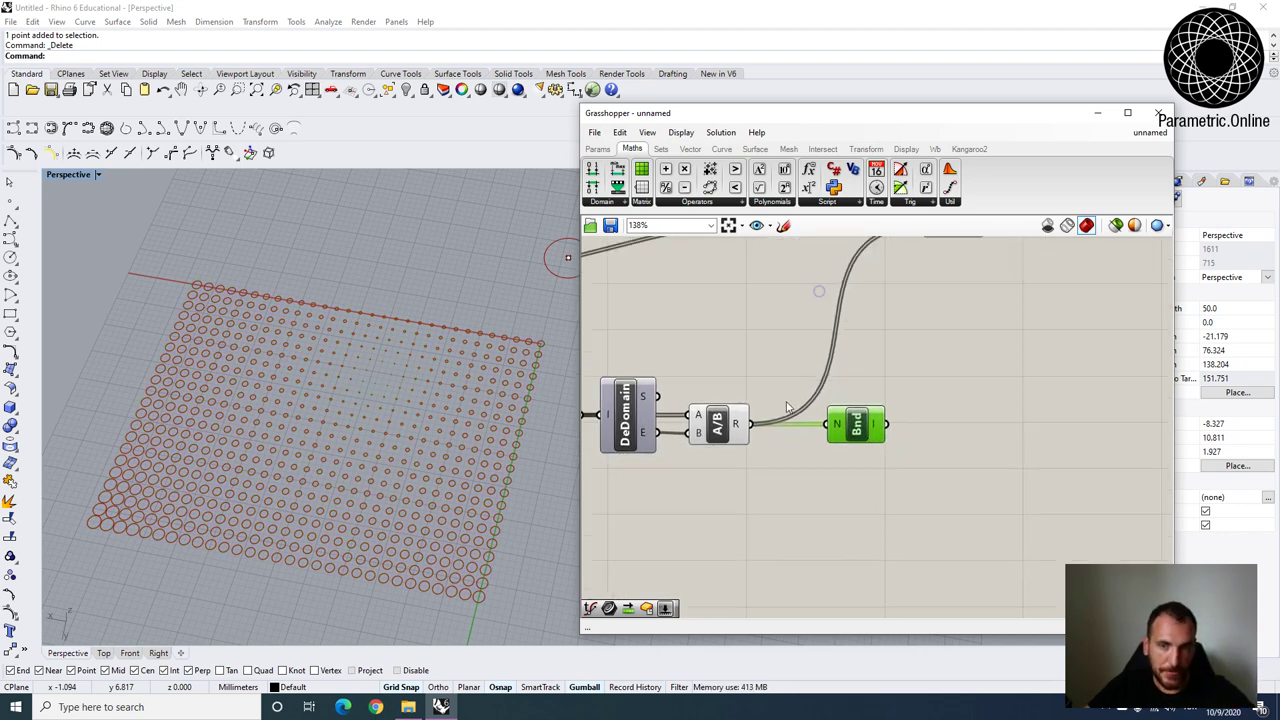
pyautogui.click(722, 203)
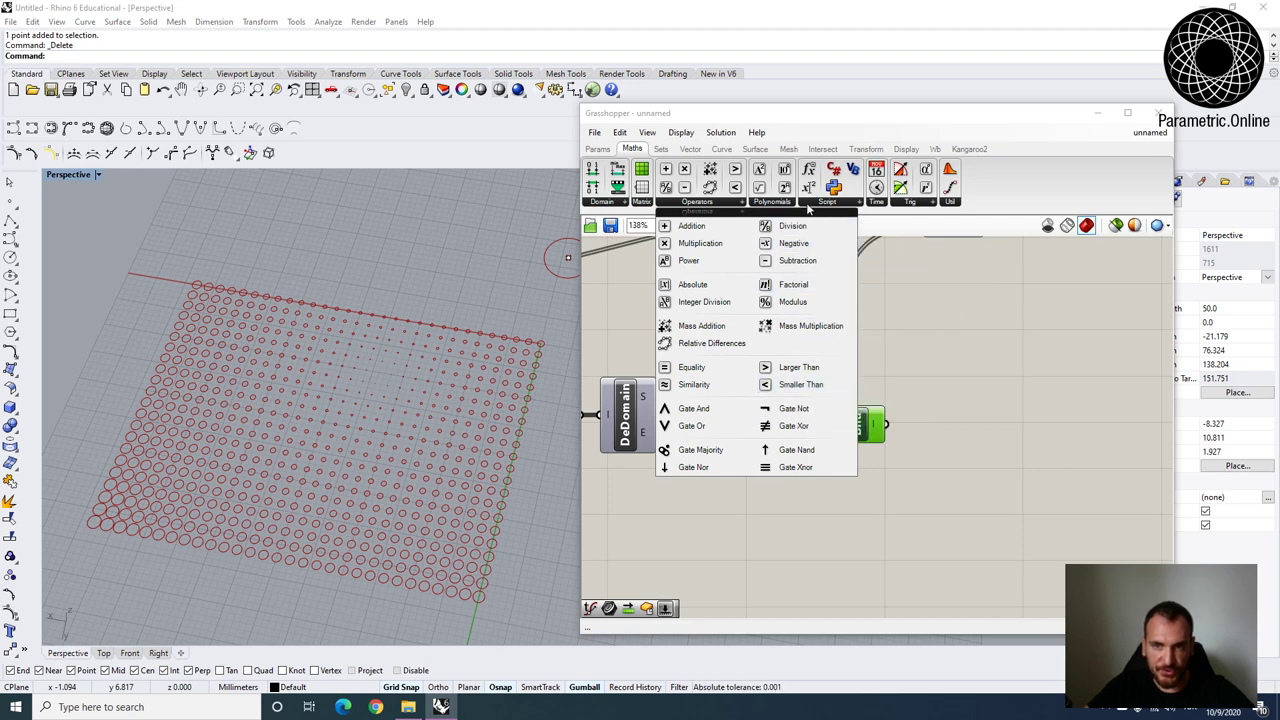
pyautogui.click(764, 203)
pyautogui.click(911, 203)
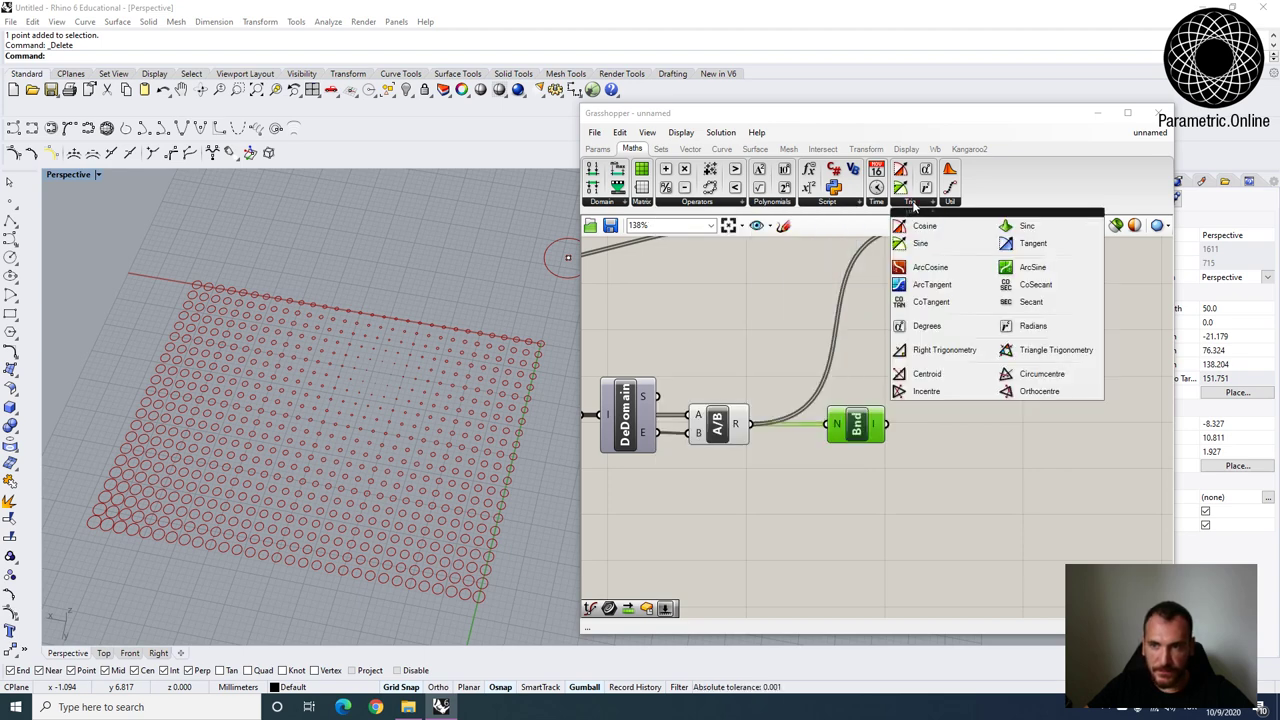
pyautogui.click(948, 203)
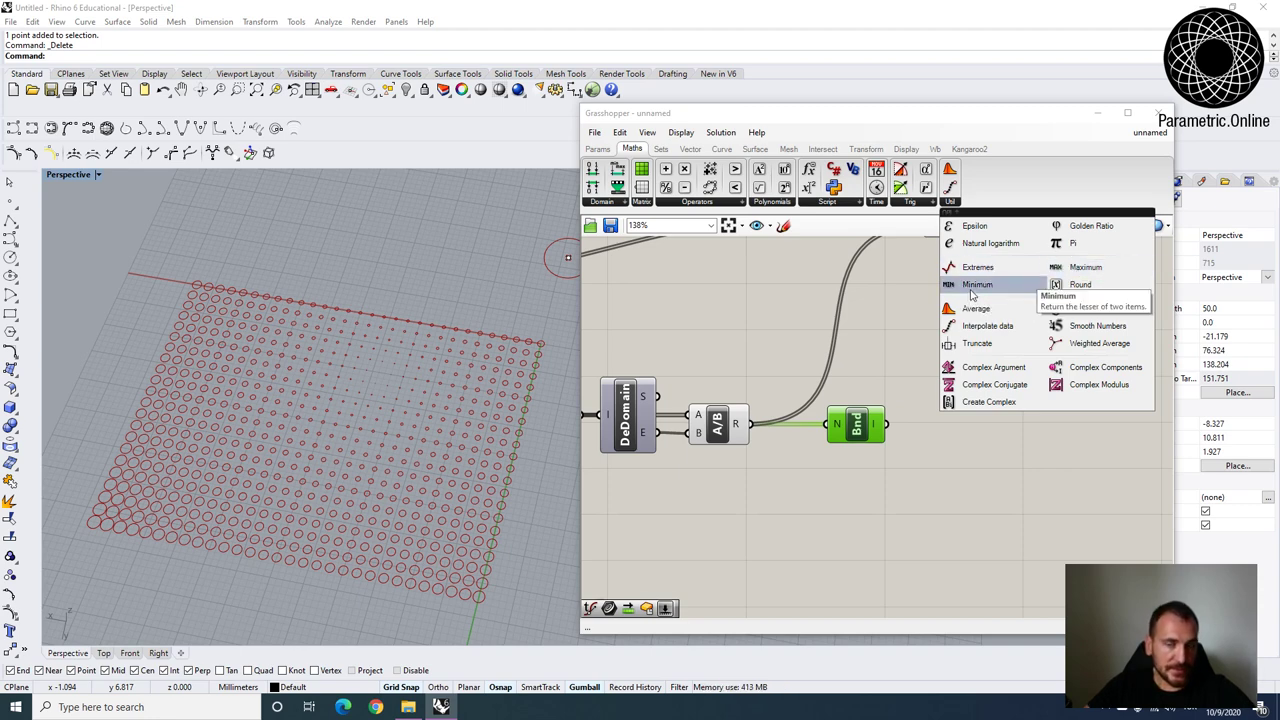
pyautogui.click(1085, 267)
pyautogui.click(860, 503)
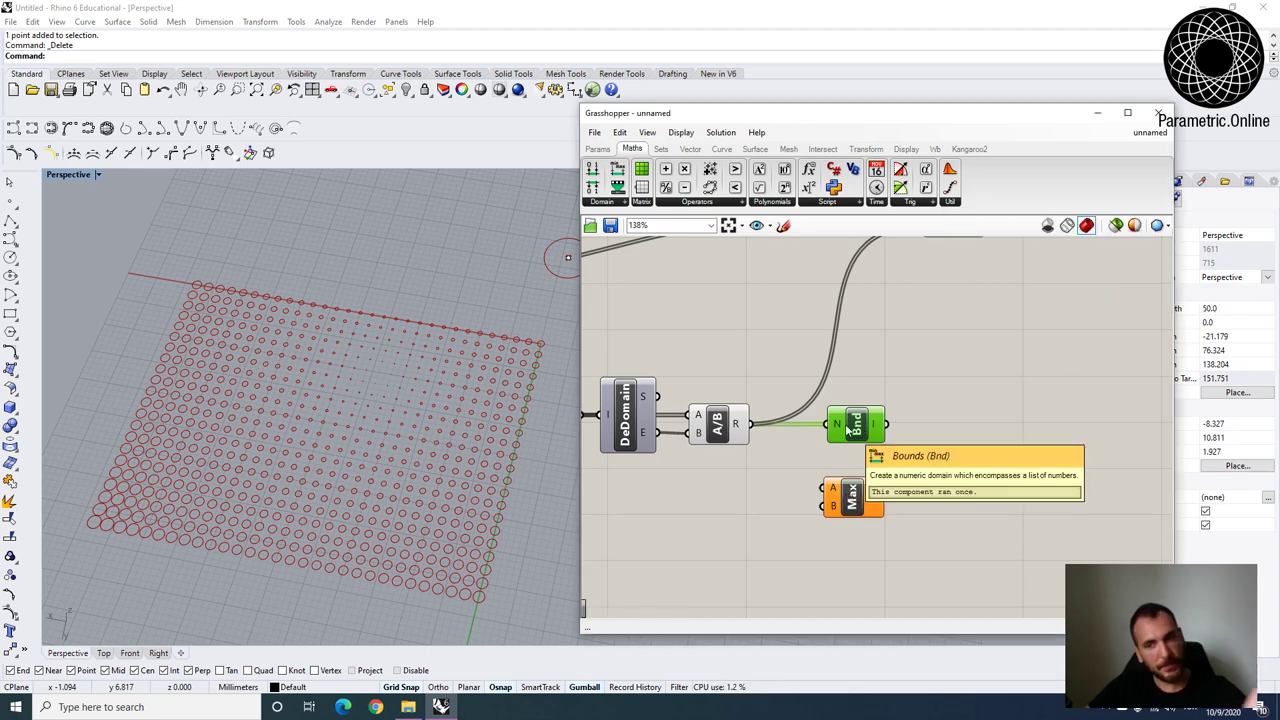
pyautogui.moveTo(754, 430); pyautogui.dragTo(823, 488)
# Add a number slider with the value 0.1 and place it before the Maximum component.
pyautogui.moveTo(748, 505); pyautogui.dragTo(785, 467, button='right')
pyautogui.doubleClick(764, 480)
pyautogui.write('0.1')
pyautogui.press('Return')
pyautogui.moveTo(815, 490); pyautogui.dragTo(758, 492)
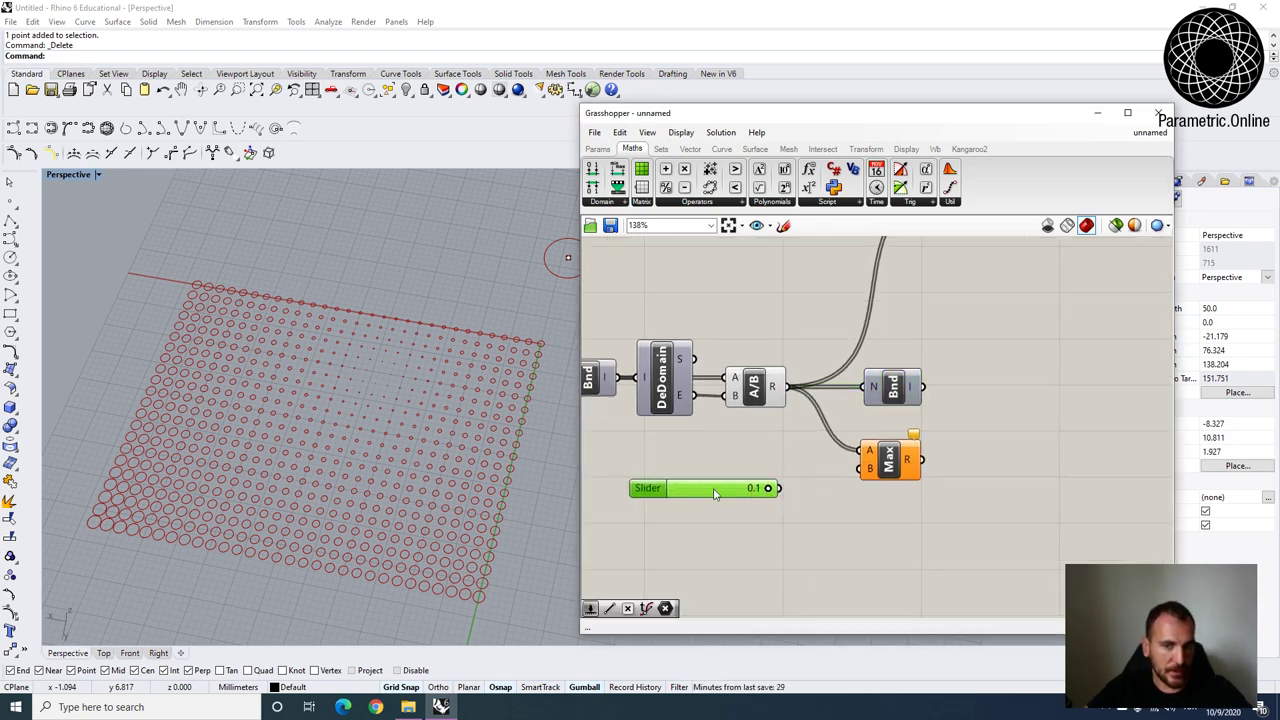
# Set the new slider's upper limit to 1 and connect it to the B input of Maximum.
pyautogui.doubleClick(648, 489)
pyautogui.click(687, 526)
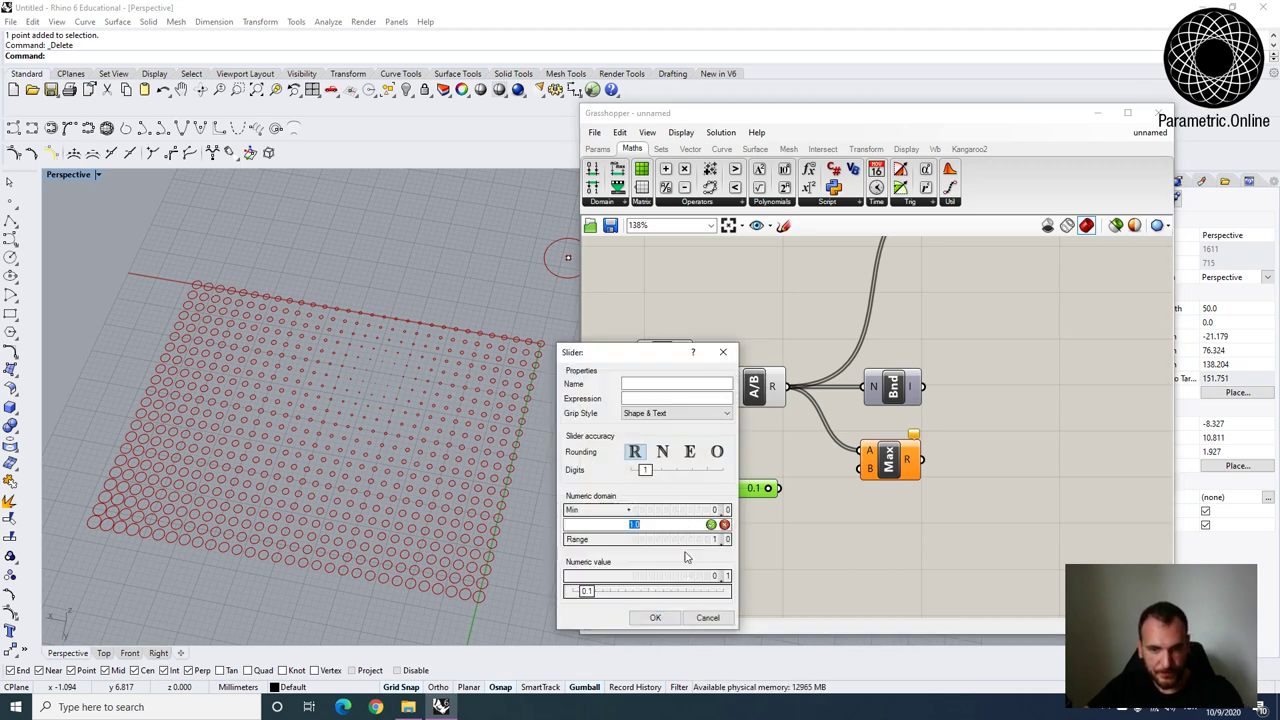
pyautogui.write('1')
pyautogui.click(654, 615)
pyautogui.click(650, 613)
pyautogui.moveTo(780, 488); pyautogui.dragTo(858, 469)
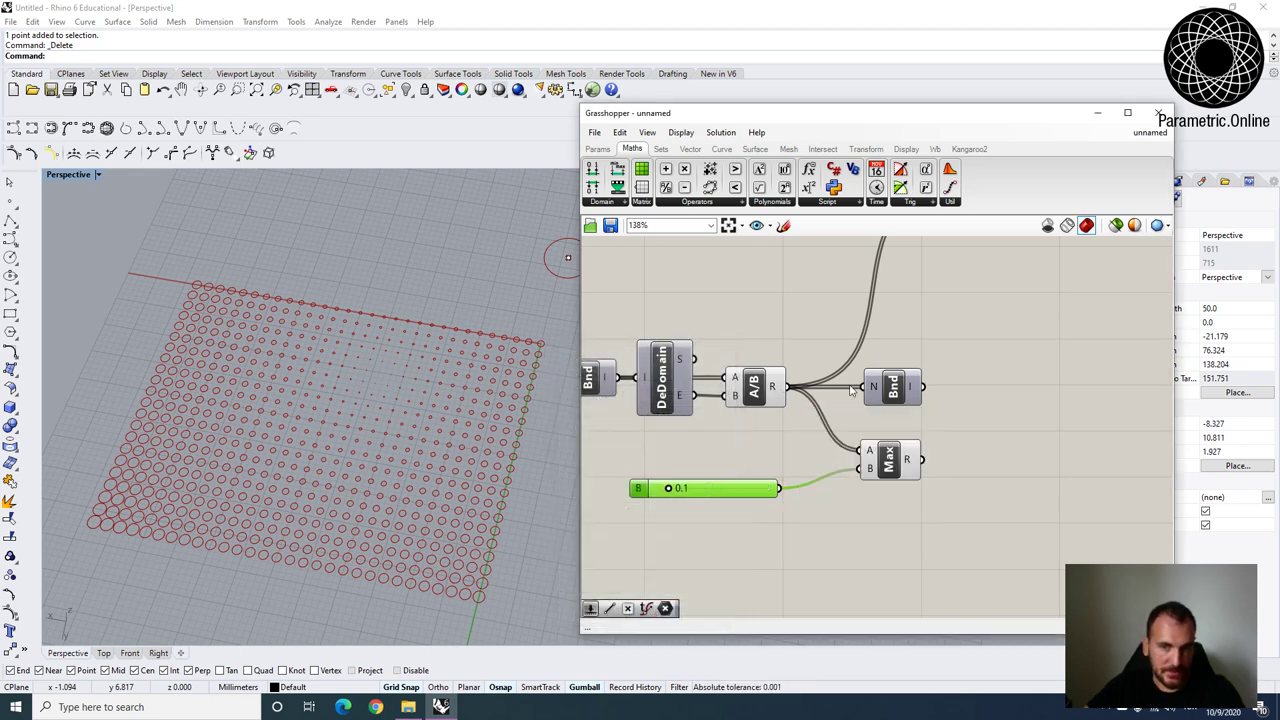
# Add a panel beside the Bounds component and connect the Bounds output to it.
pyautogui.moveTo(894, 387); pyautogui.dragTo(895, 362)
pyautogui.doubleClick(986, 345)
pyautogui.write('panel')
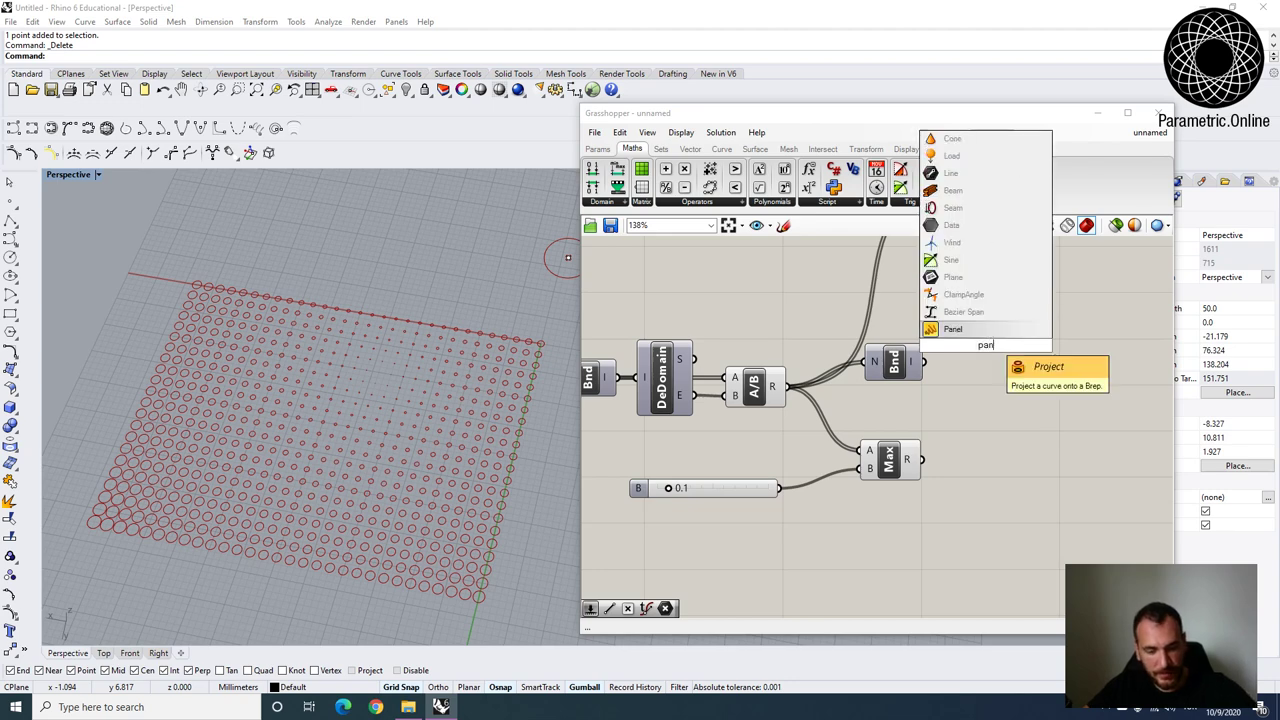
pyautogui.press('Return')
pyautogui.moveTo(987, 342); pyautogui.dragTo(1046, 308)
pyautogui.moveTo(924, 362); pyautogui.dragTo(904, 300)
pyautogui.moveTo(992, 302); pyautogui.dragTo(923, 291, button='right')
# Duplicate the panel and the Bounds component, and wire the Maximum result through the copied Bounds into the copied panel.
pyautogui.moveTo(923, 292); pyautogui.dragTo(948, 434)
pyautogui.moveTo(858, 453); pyautogui.dragTo(902, 418)
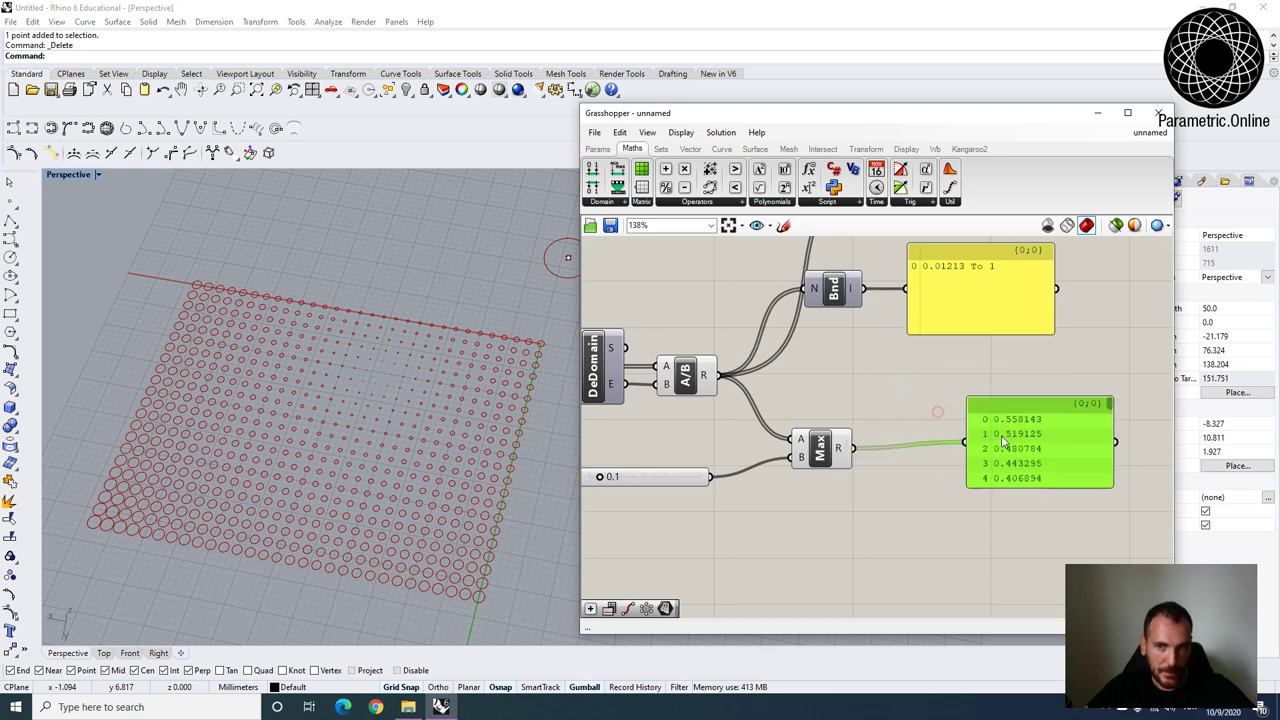
pyautogui.moveTo(938, 393); pyautogui.dragTo(871, 400, button='right')
pyautogui.click(773, 297)
pyautogui.keyDown('alt'); pyautogui.moveTo(775, 300); pyautogui.dragTo(833, 395); pyautogui.keyUp('alt')
pyautogui.moveTo(788, 457); pyautogui.dragTo(899, 449)
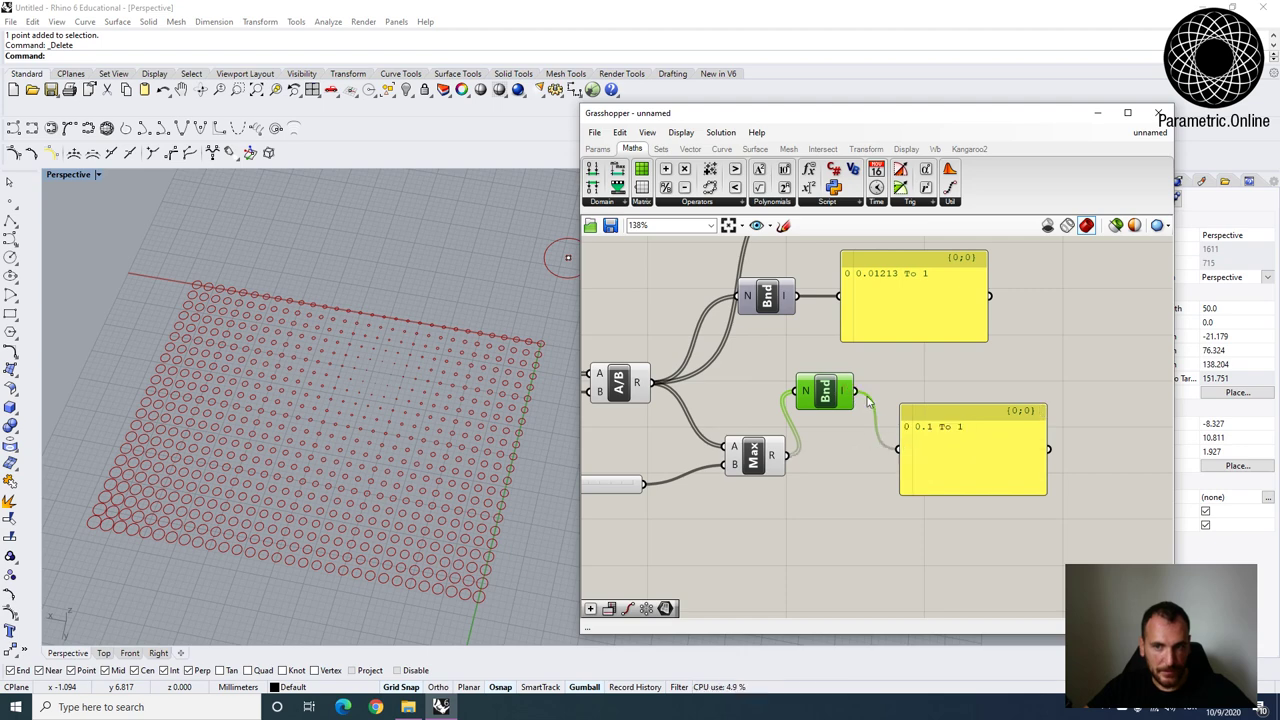
pyautogui.moveTo(840, 398); pyautogui.dragTo(858, 439)
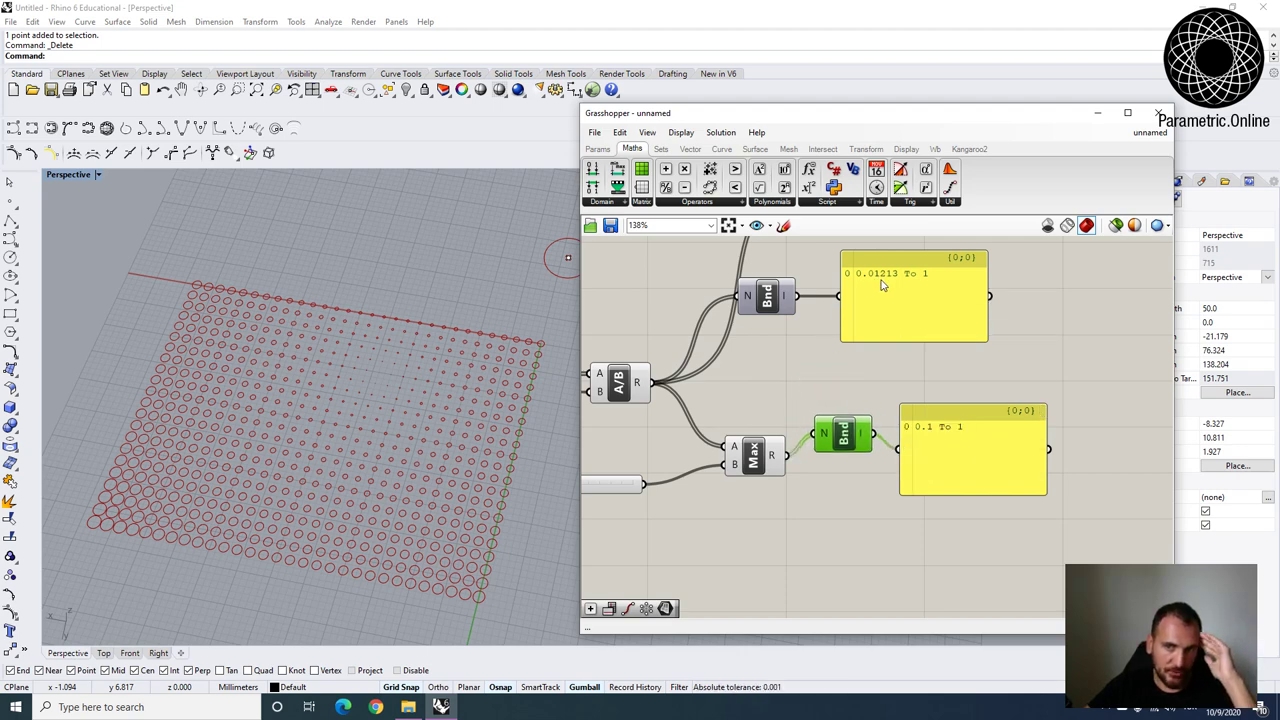
# Connect the Maximum result to the radius input of Circle in place of the Division result.
pyautogui.moveTo(845, 359); pyautogui.dragTo(907, 412, button='right')
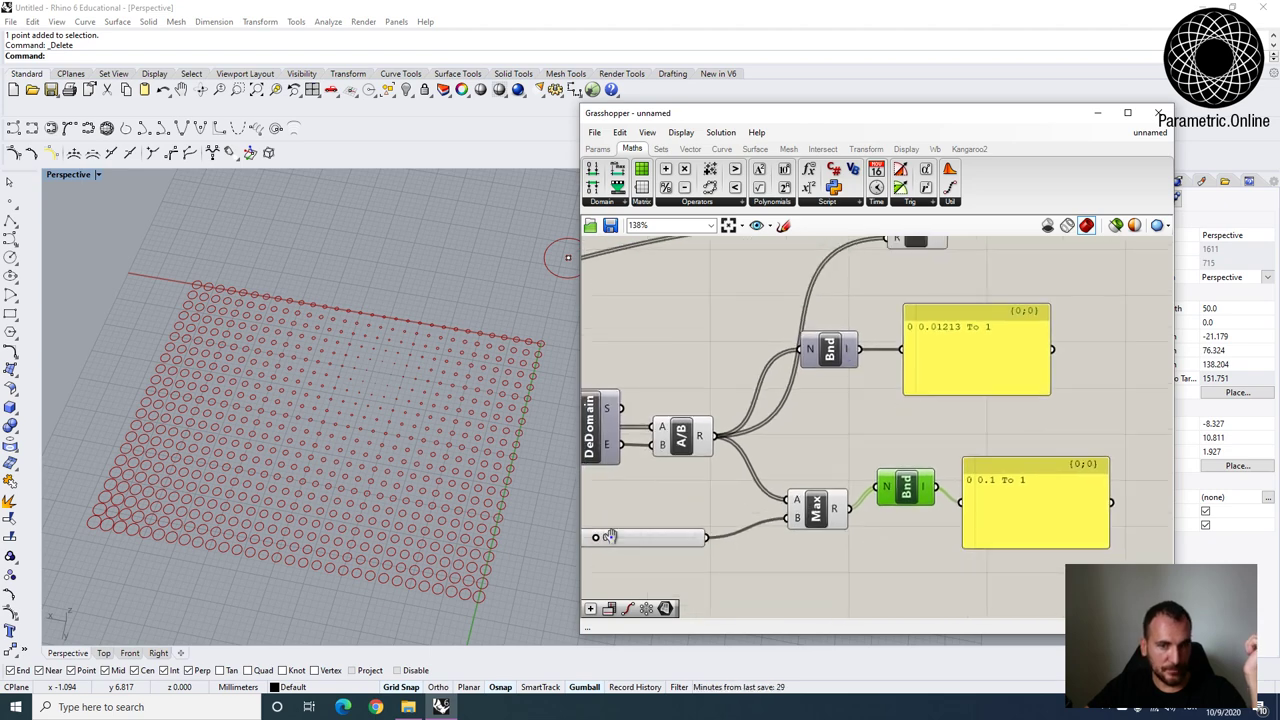
pyautogui.moveTo(604, 544); pyautogui.dragTo(662, 514, button='right')
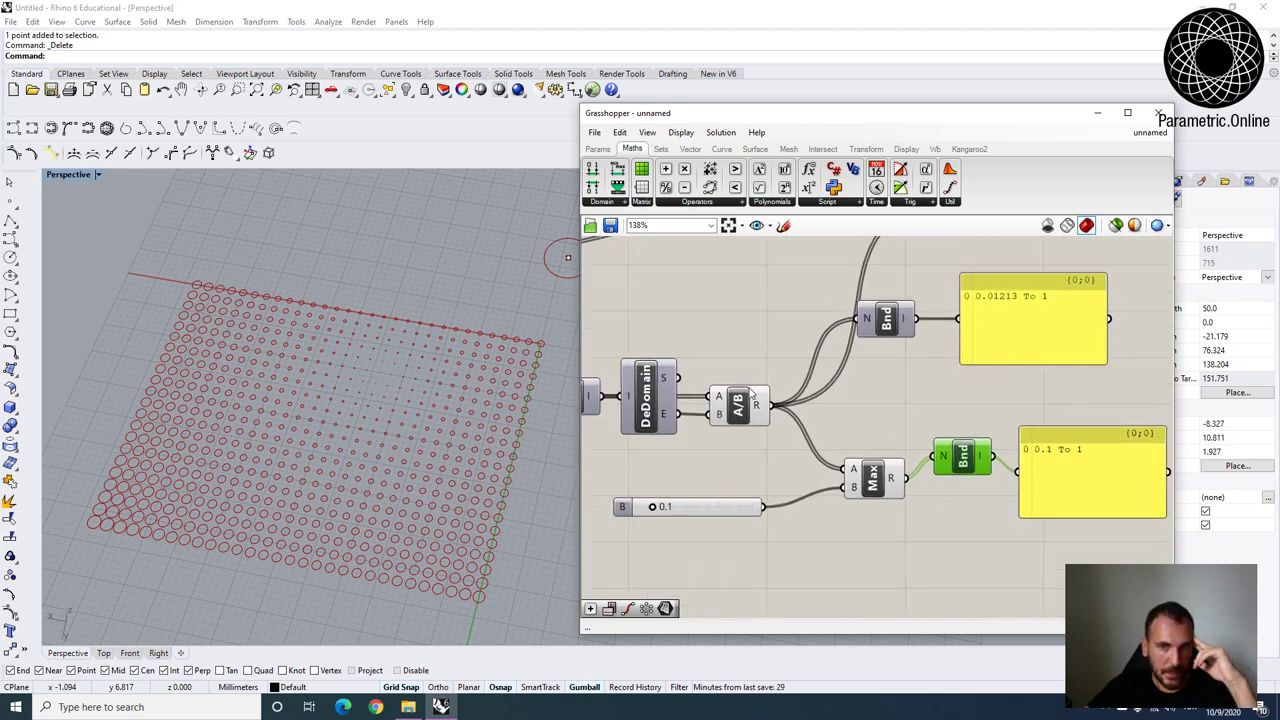
pyautogui.click(885, 486)
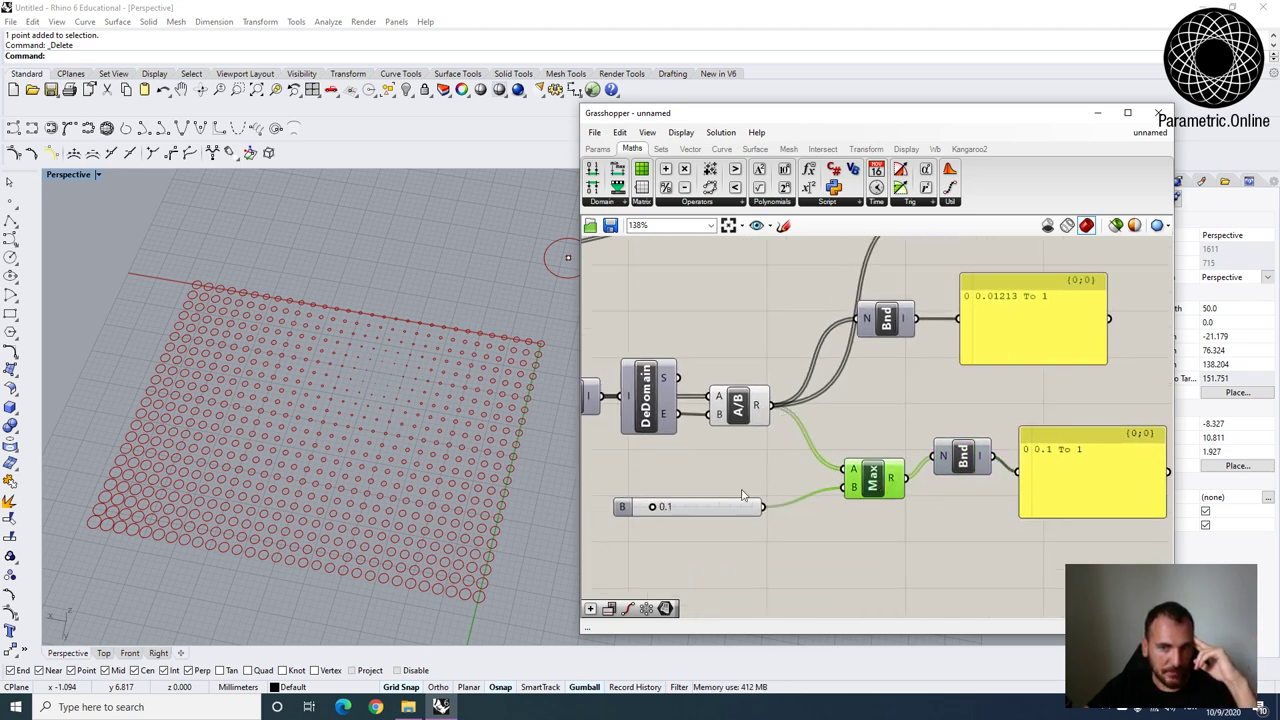
pyautogui.moveTo(764, 404)
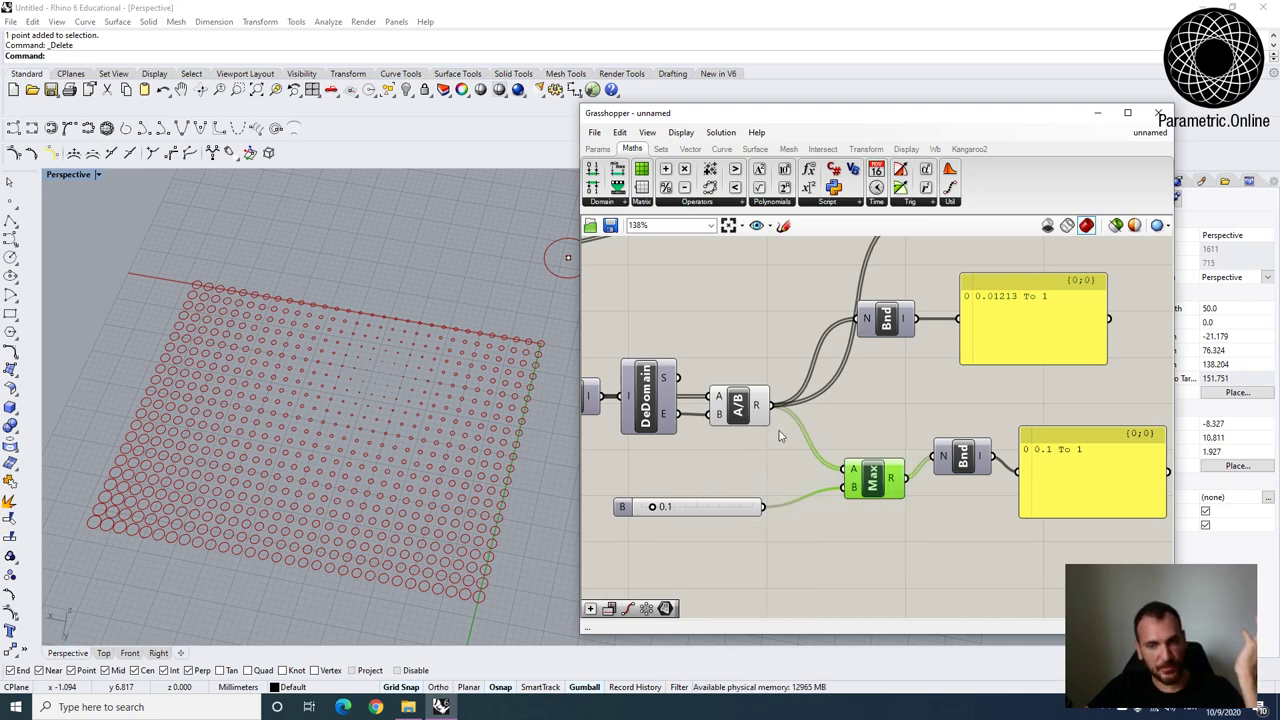
pyautogui.scroll(-1, 838, 505)
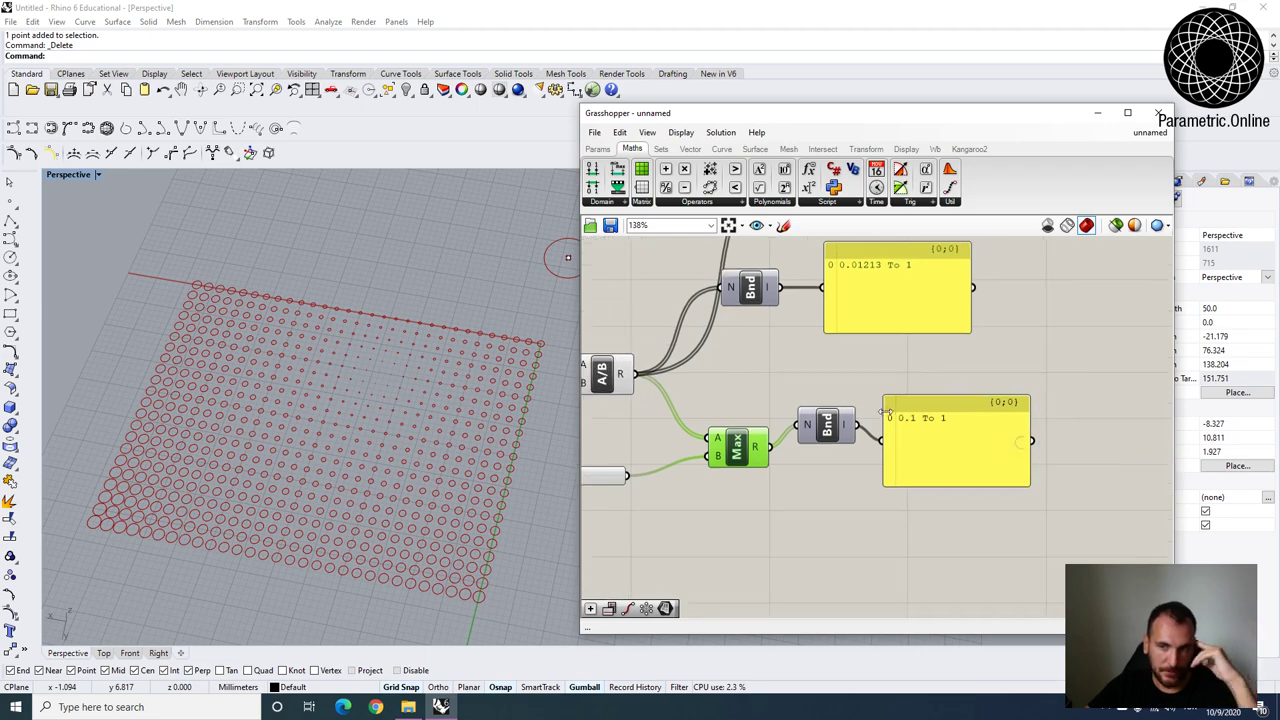
pyautogui.scroll(-1, 875, 440)
pyautogui.moveTo(843, 504); pyautogui.dragTo(866, 300)
# Set the slider feeding Maximum to 0.2 and check the smallest circles in the Rhino viewport.
pyautogui.scroll(5, 414, 330)
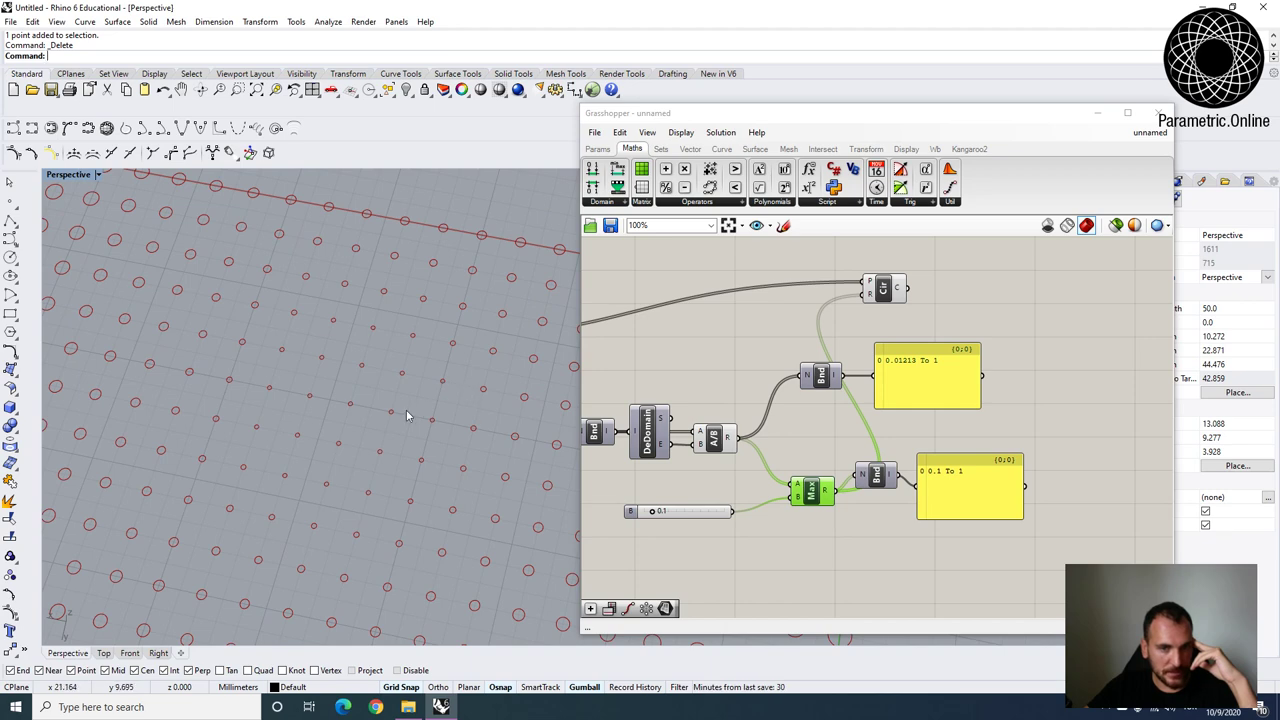
pyautogui.scroll(3, 655, 513)
pyautogui.moveTo(654, 510); pyautogui.dragTo(661, 516)
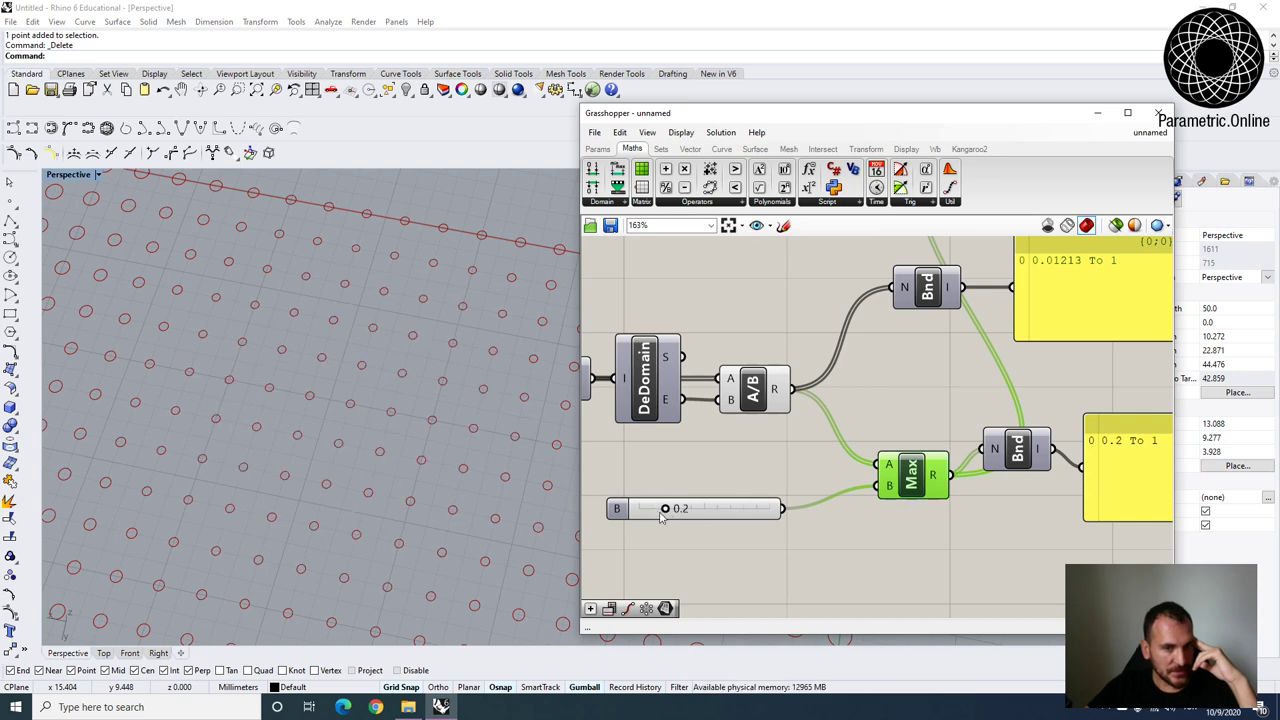
pyautogui.scroll(-5, 390, 400)
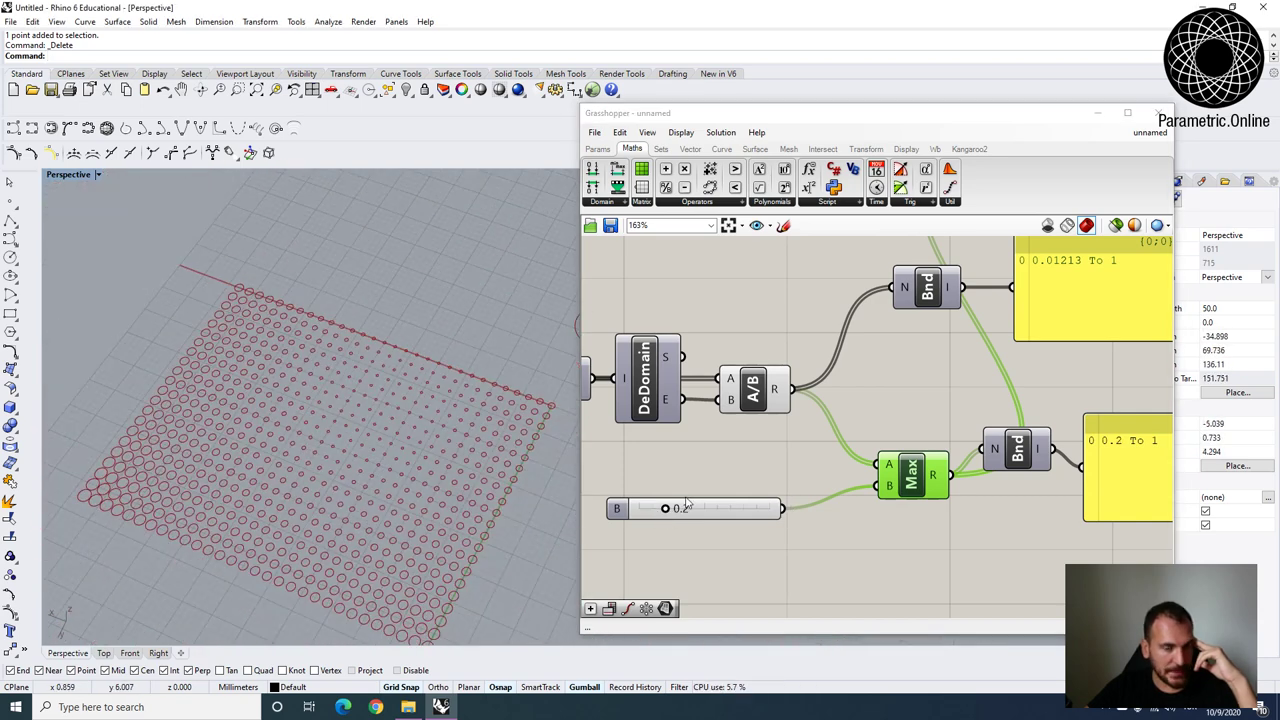
pyautogui.scroll(-2, 699, 509)
# Replace the Bounds component and panel after Maximum with a Minimum component whose A input takes the Maximum result.
pyautogui.moveTo(764, 454); pyautogui.dragTo(609, 400, button='right')
pyautogui.moveTo(919, 482); pyautogui.dragTo(806, 434)
pyautogui.doubleClick(810, 488)
pyautogui.write('min')
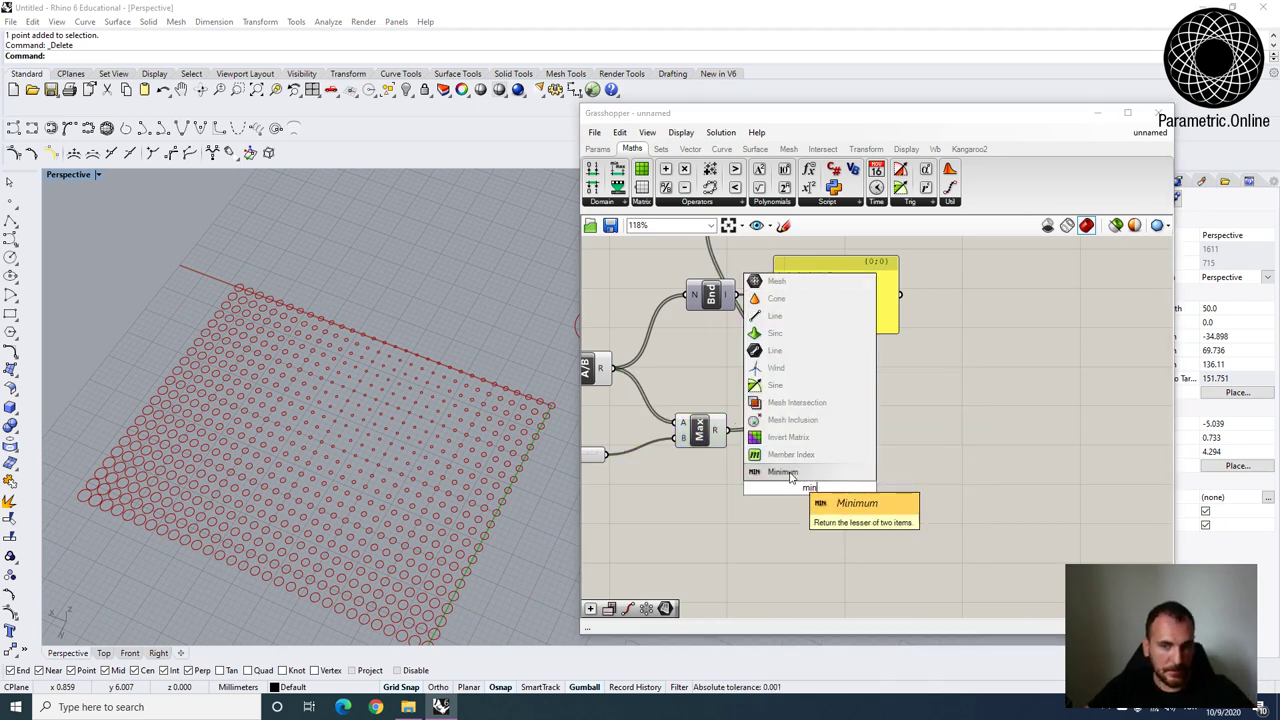
pyautogui.click(822, 505)
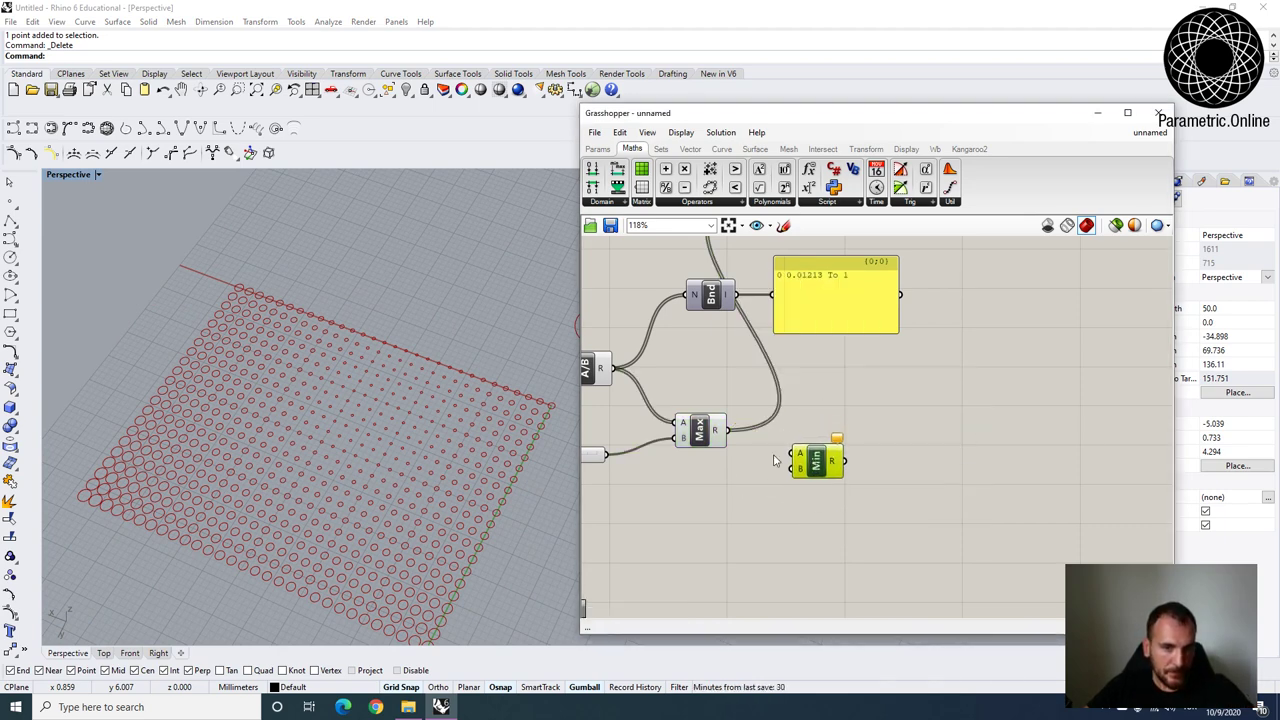
pyautogui.moveTo(733, 433); pyautogui.dragTo(797, 457)
# Move Division and Distance up to separate their wires, and shift the slider, Maximum and Minimum together further along the definition.
pyautogui.moveTo(737, 456); pyautogui.dragTo(927, 453, button='right')
pyautogui.scroll(-2, 927, 453)
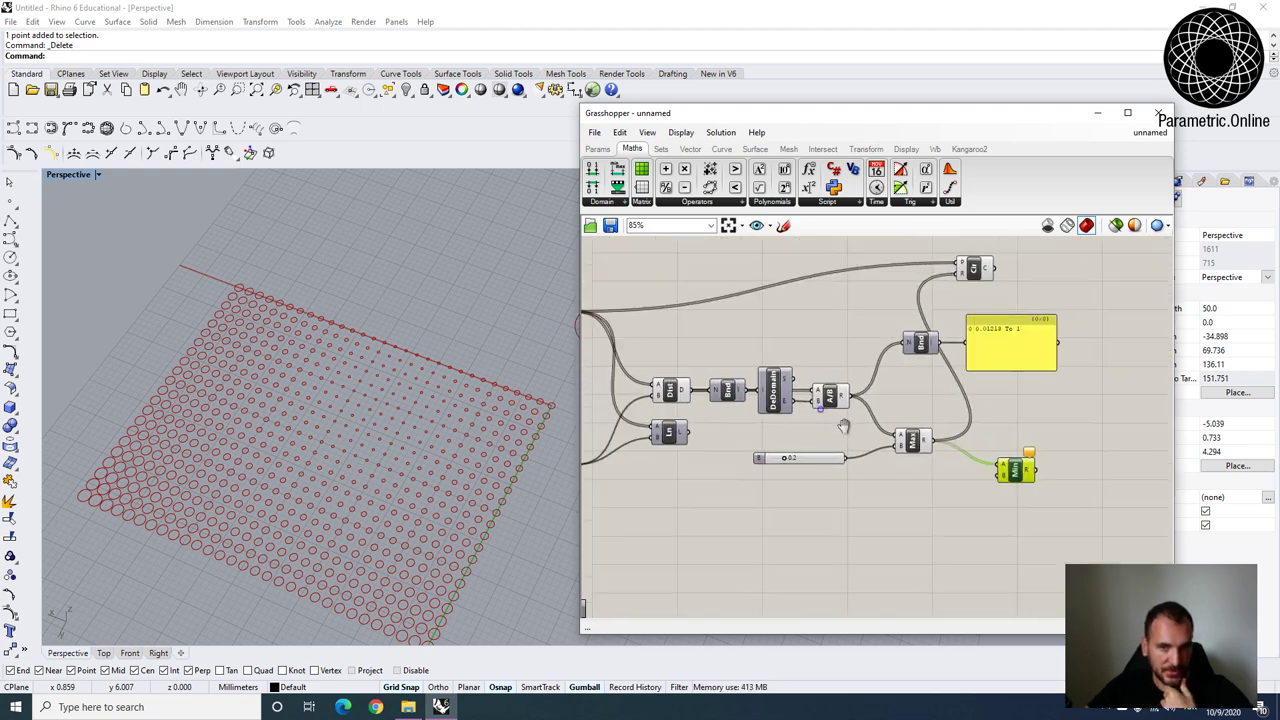
pyautogui.scroll(2, 746, 402)
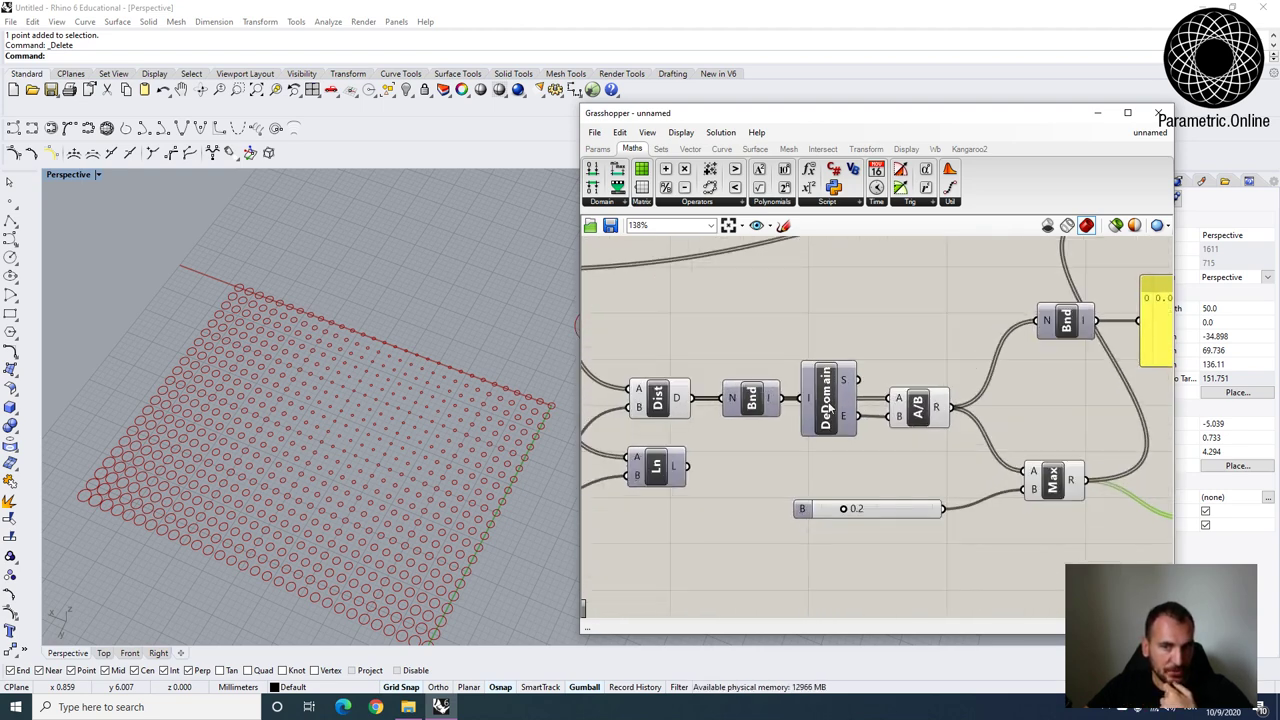
pyautogui.moveTo(884, 410); pyautogui.dragTo(1020, 400, button='right')
pyautogui.moveTo(1038, 400); pyautogui.dragTo(1042, 322)
pyautogui.moveTo(830, 384); pyautogui.dragTo(830, 357)
pyautogui.moveTo(965, 397); pyautogui.dragTo(822, 390, button='right')
pyautogui.scroll(-2, 826, 350)
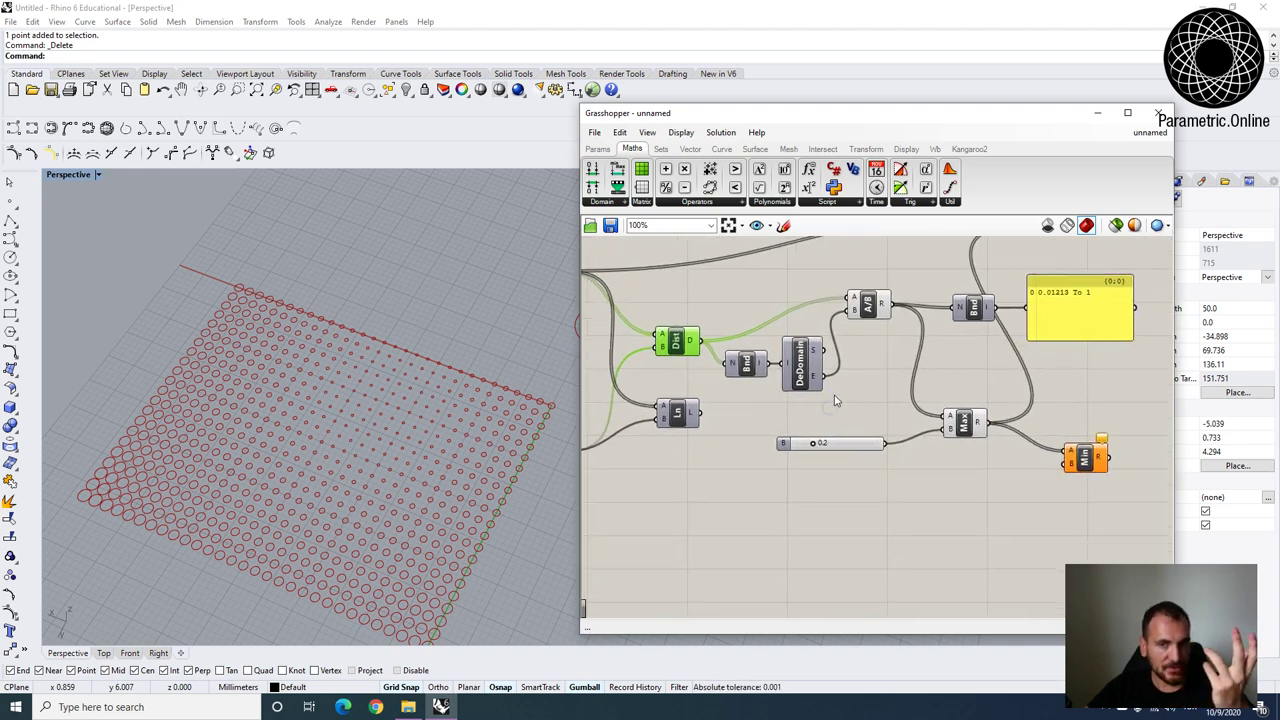
pyautogui.moveTo(1100, 498); pyautogui.dragTo(850, 400)
pyautogui.moveTo(962, 422); pyautogui.dragTo(992, 423)
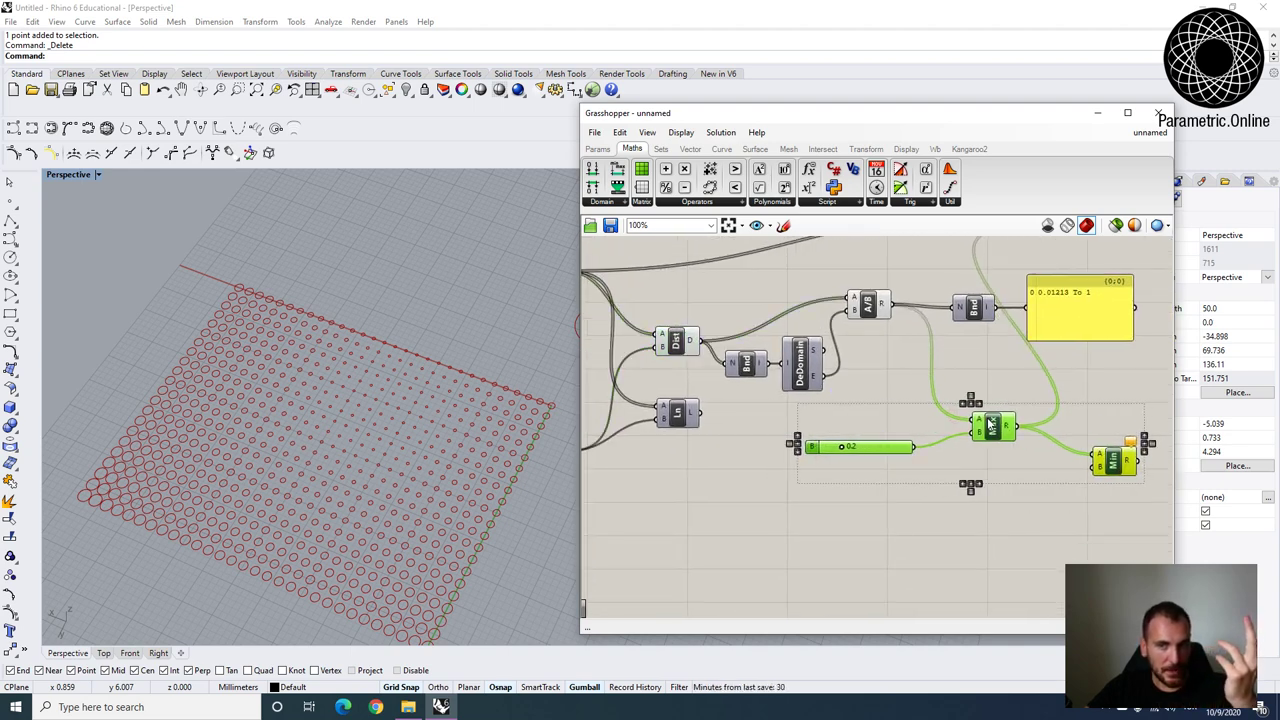
# Add a second Division component below the Maximum slider and connect the Distance result to its A input.
pyautogui.click(803, 378)
pyautogui.moveTo(695, 341)
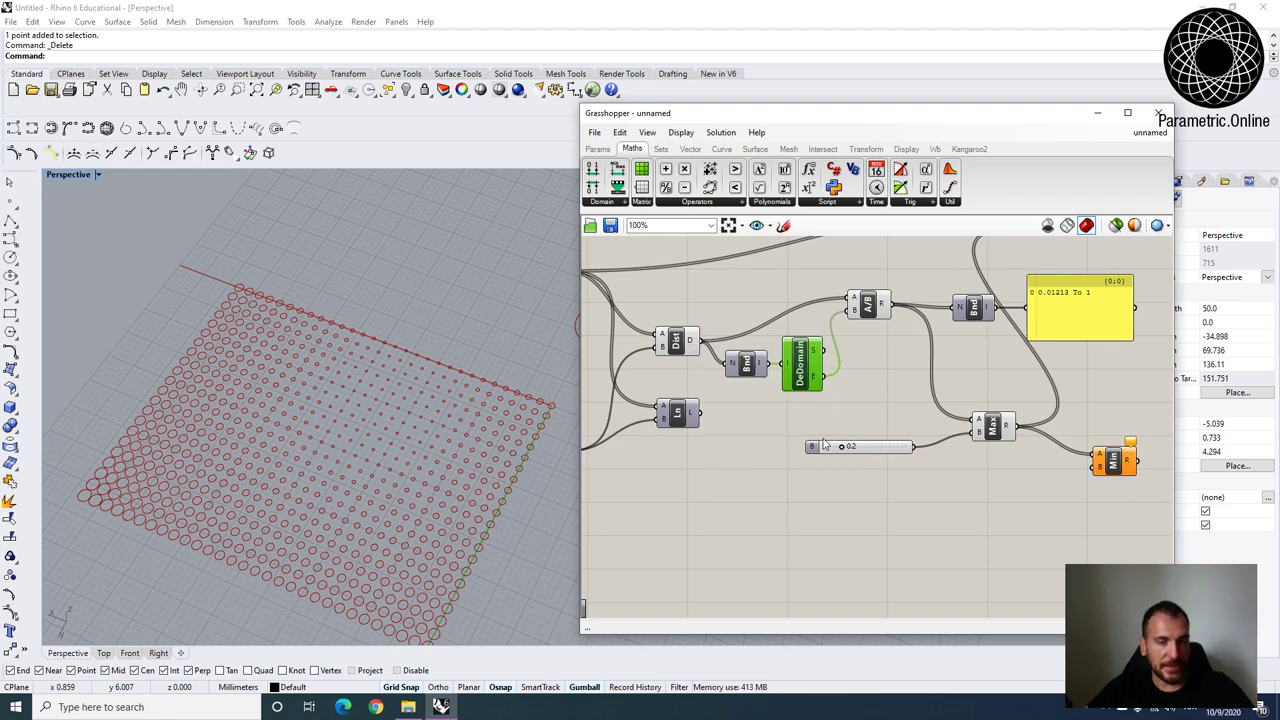
pyautogui.doubleClick(859, 488)
pyautogui.write('div')
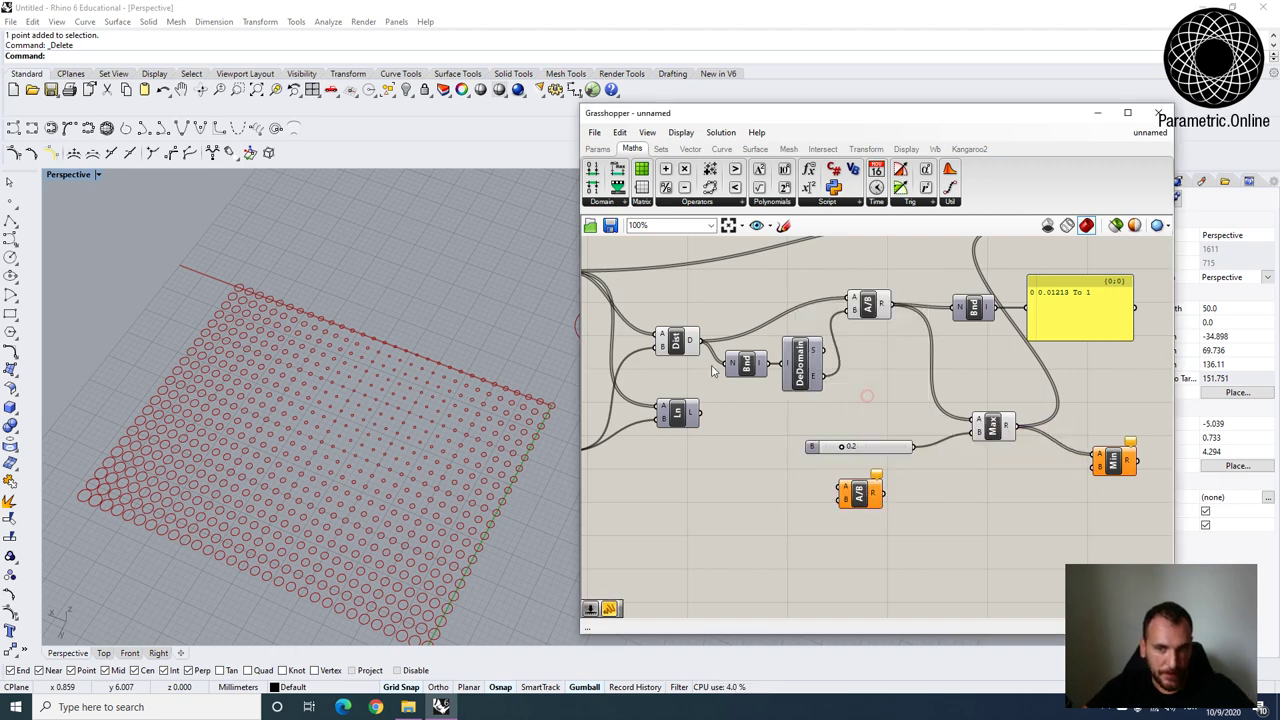
pyautogui.moveTo(702, 341); pyautogui.dragTo(884, 498)
# Create a number slider with the value 30 and connect it to the B input of the new Division.
pyautogui.doubleClick(715, 517)
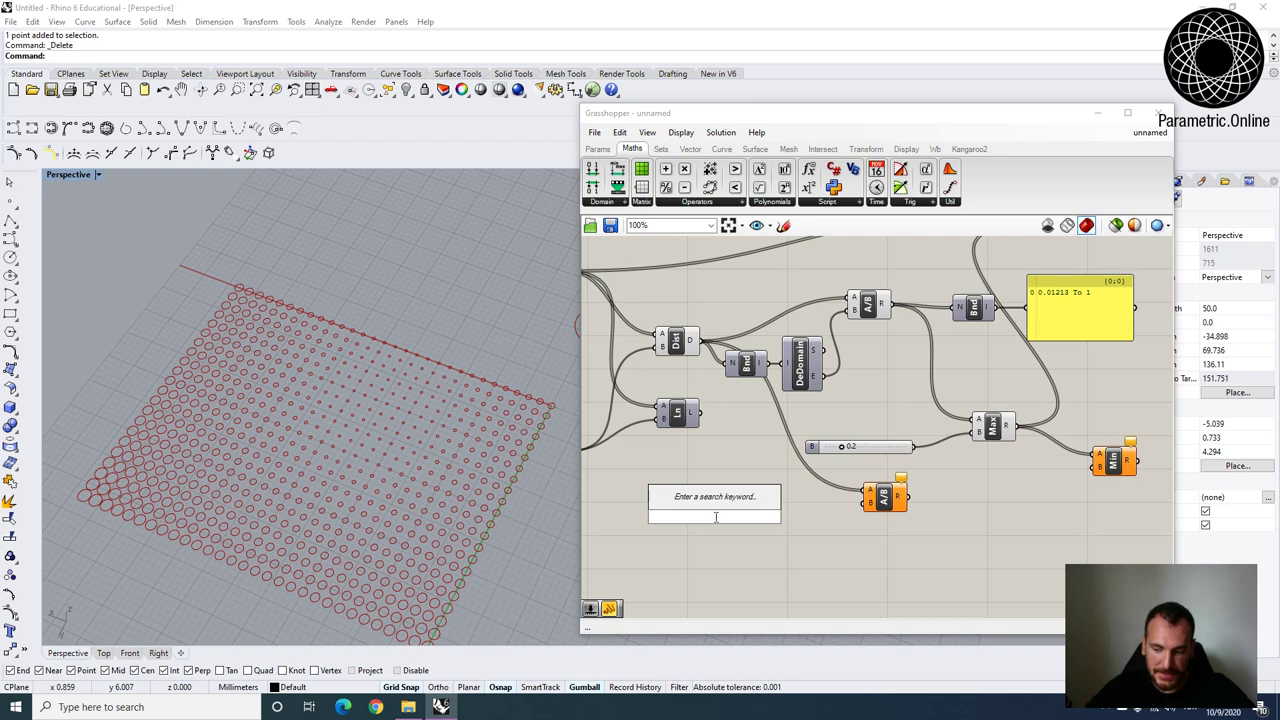
pyautogui.write('40')
pyautogui.press('BackSpace')
pyautogui.press('BackSpace')
pyautogui.write('30')
pyautogui.press('Return')
pyautogui.moveTo(780, 516); pyautogui.dragTo(866, 490)
# Feed the new Division result into the Bounds component and read the resulting range in the panel.
pyautogui.moveTo(894, 489); pyautogui.dragTo(760, 474, button='right')
pyautogui.moveTo(763, 484); pyautogui.dragTo(826, 311)
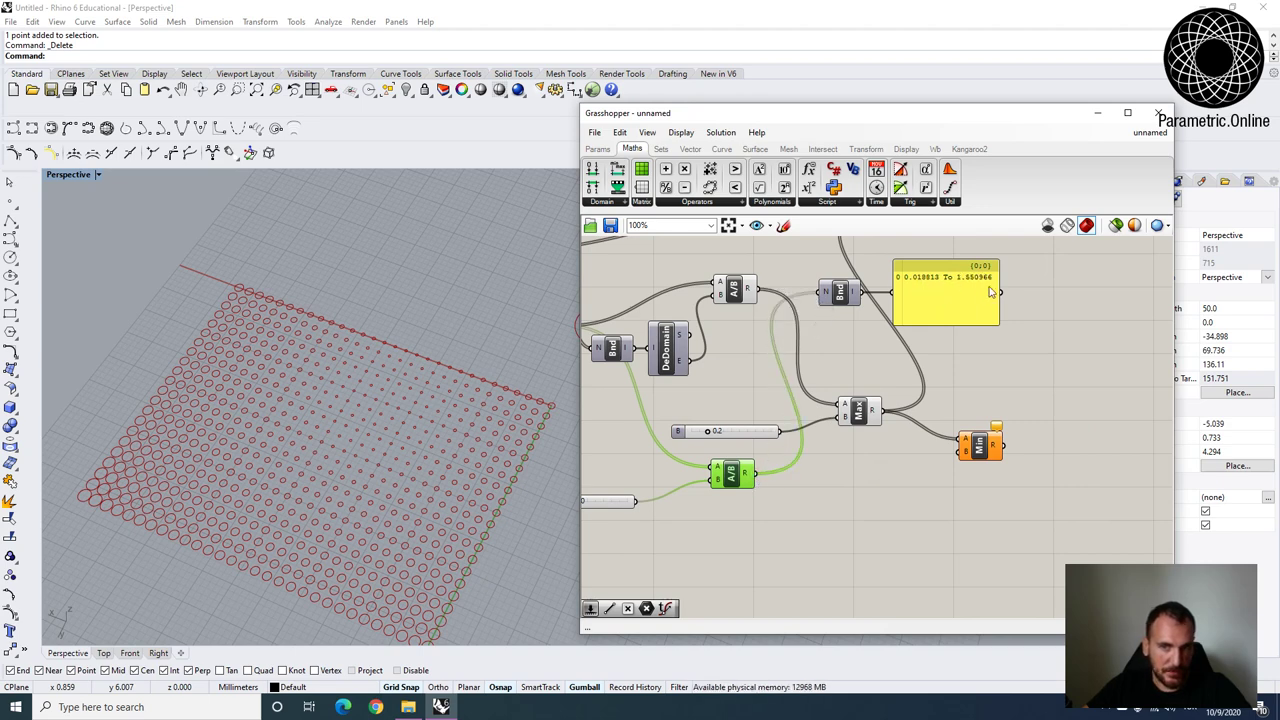
pyautogui.scroll(1, 952, 286)
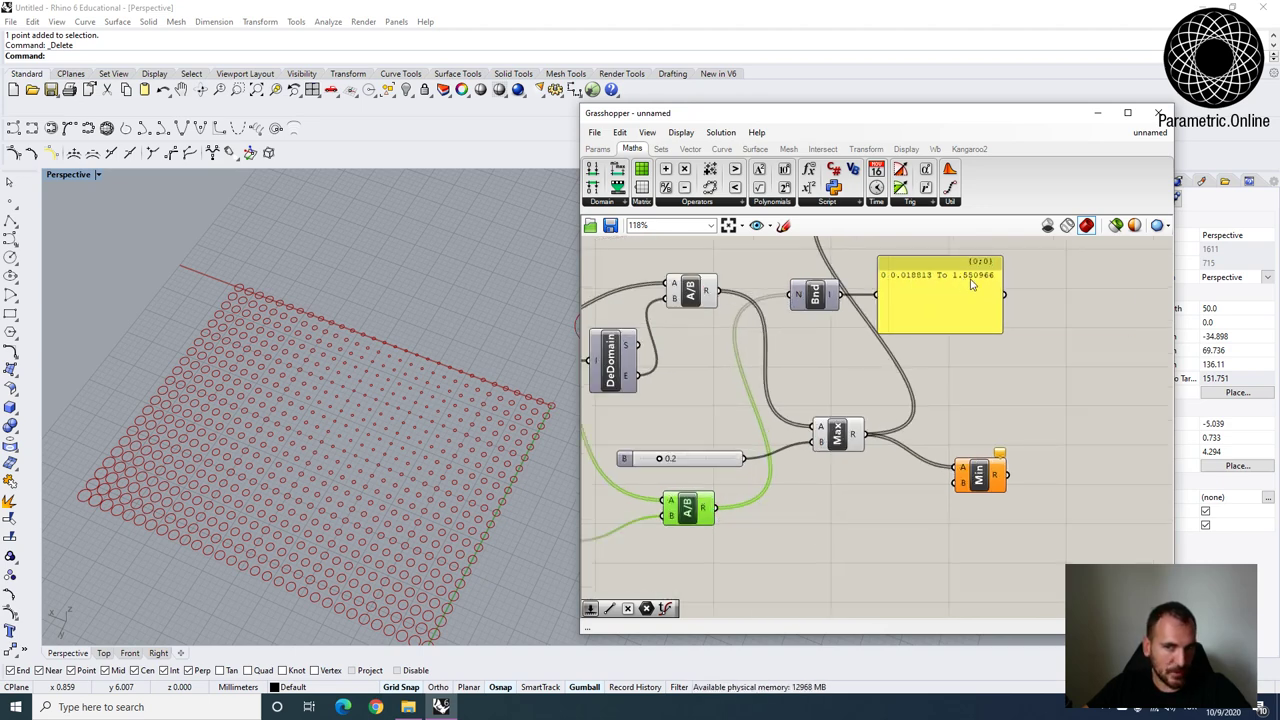
pyautogui.moveTo(672, 477); pyautogui.dragTo(806, 433, button='right')
pyautogui.moveTo(751, 331); pyautogui.dragTo(757, 378, button='right')
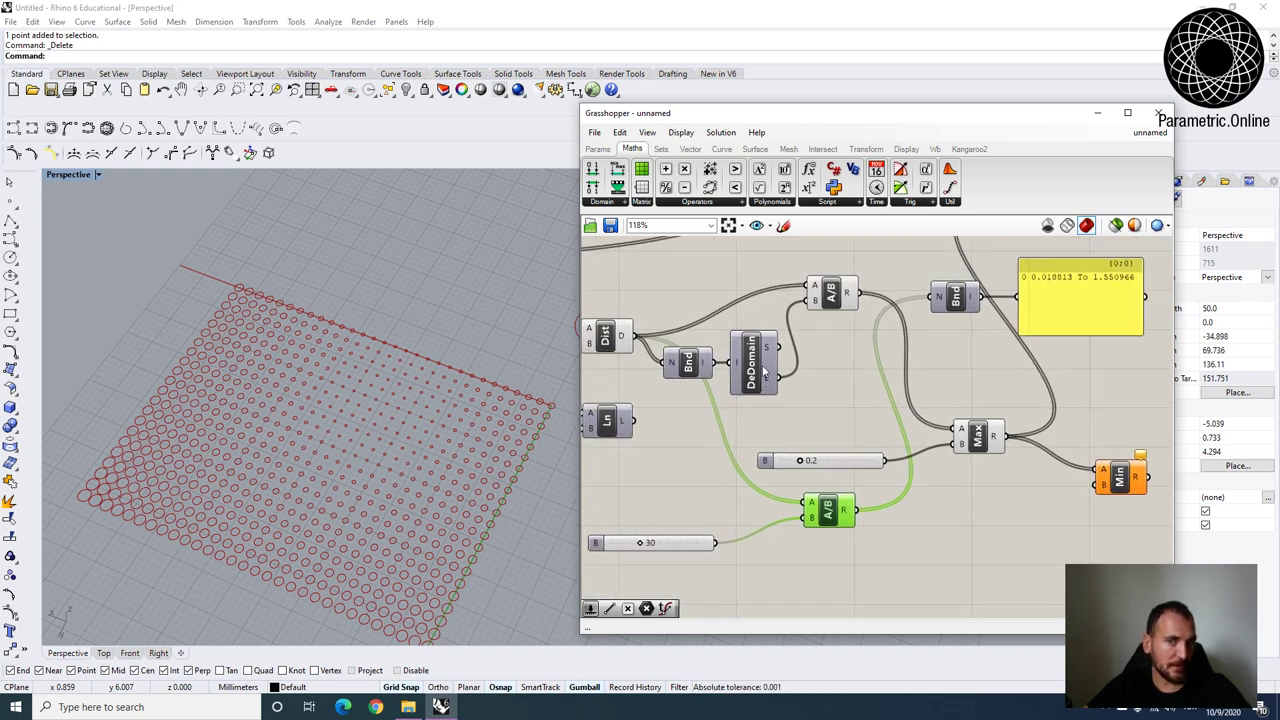
pyautogui.moveTo(870, 457); pyautogui.dragTo(828, 453, button='right')
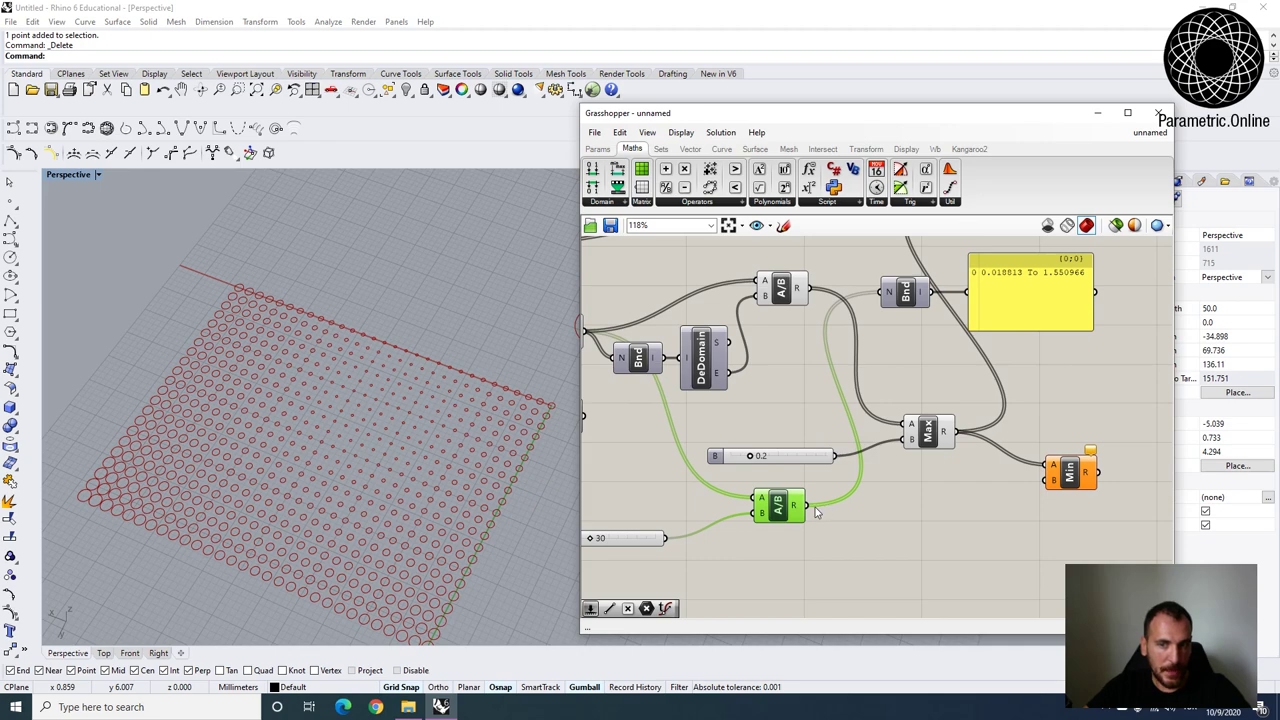
# Connect the new Division result to the A input of Maximum and inspect the overlapping circles in the Rhino viewport.
pyautogui.moveTo(812, 507); pyautogui.dragTo(911, 426)
pyautogui.moveTo(529, 526); pyautogui.dragTo(383, 624, button='right')
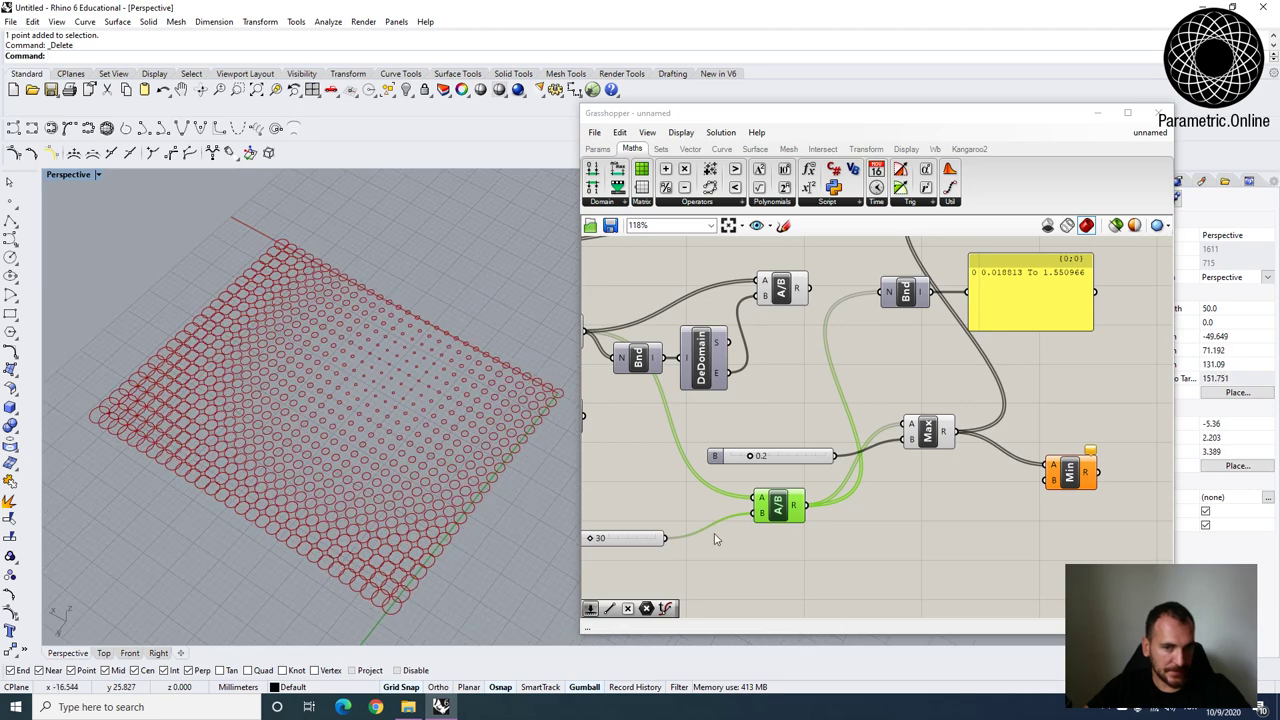
pyautogui.moveTo(468, 546); pyautogui.dragTo(390, 611, button='right')
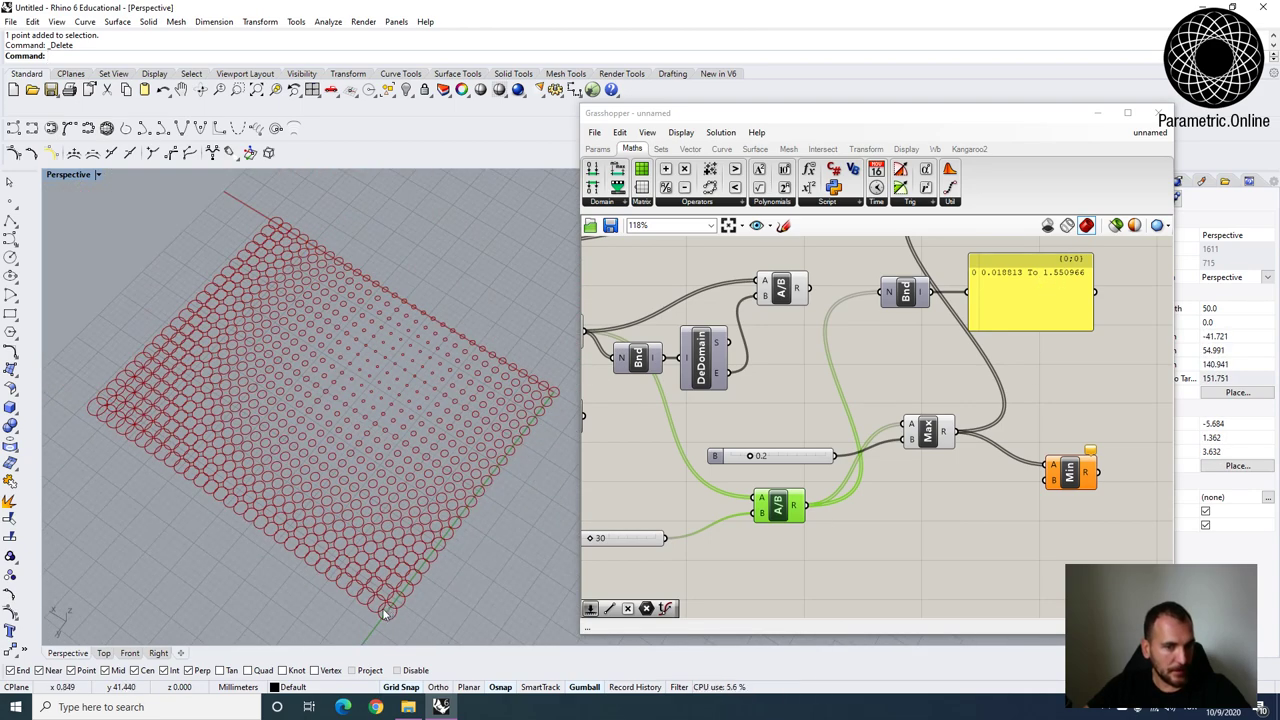
pyautogui.moveTo(910, 506); pyautogui.dragTo(905, 491, button='right')
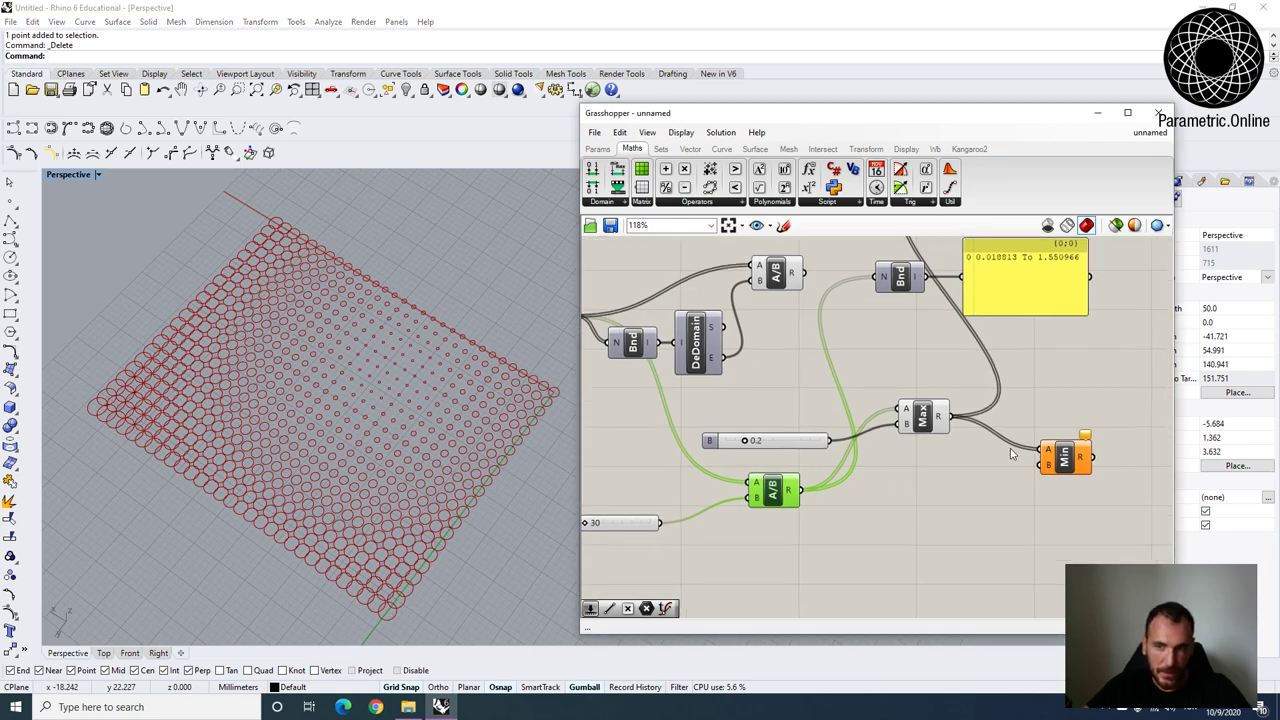
# Move Minimum further along and connect a new slider with the value 1 to its B input.
pyautogui.moveTo(1065, 456); pyautogui.dragTo(1091, 457)
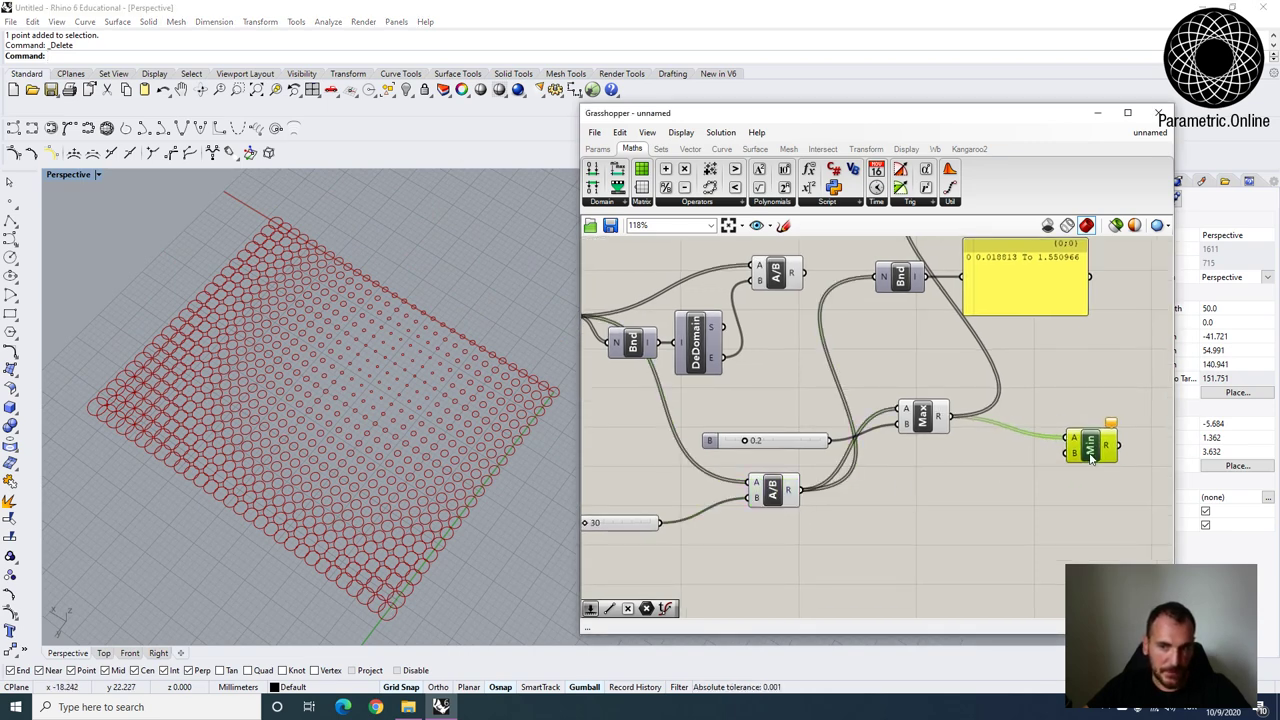
pyautogui.doubleClick(927, 491)
pyautogui.write('1')
pyautogui.press('Return')
pyautogui.moveTo(969, 508); pyautogui.dragTo(1027, 453)
pyautogui.moveTo(1031, 428); pyautogui.dragTo(1019, 446, button='right')
pyautogui.scroll(-1, 950, 455)
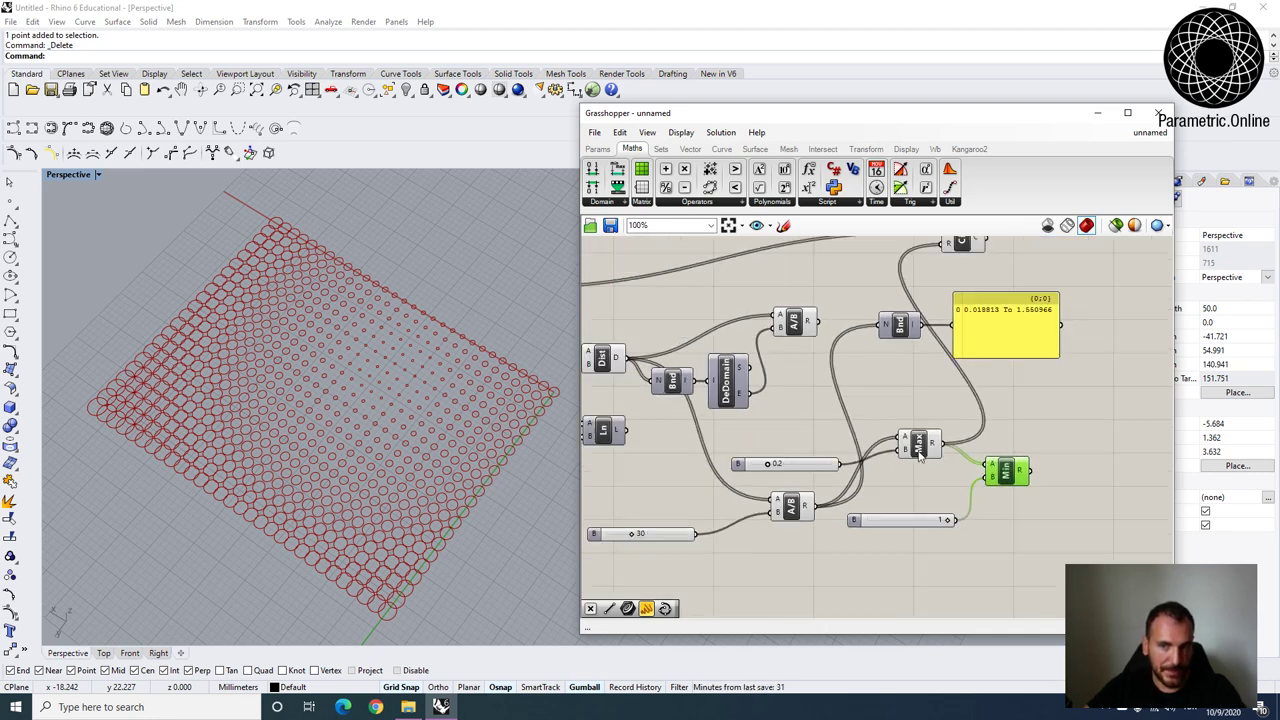
# Move Maximum and Minimum down slightly and connect the Minimum result to the radius input of Circle, replacing Maximum.
pyautogui.moveTo(922, 456); pyautogui.dragTo(910, 482)
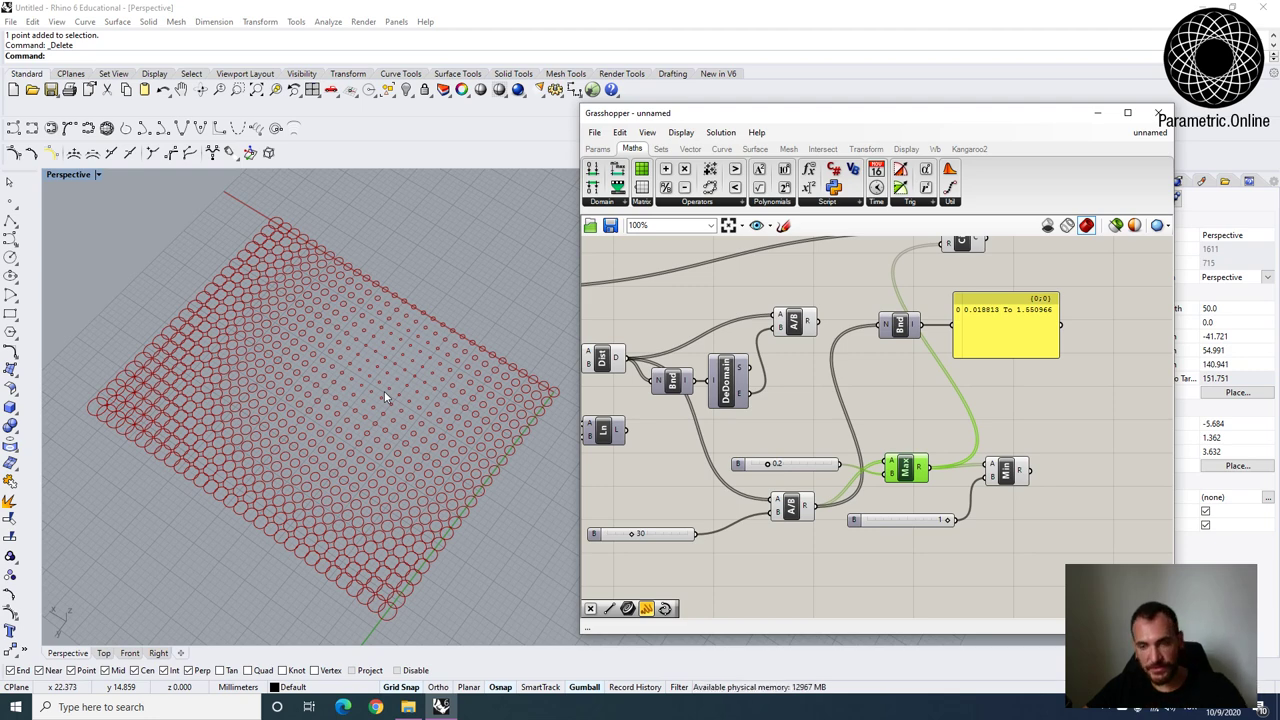
pyautogui.moveTo(1007, 483); pyautogui.dragTo(1007, 495)
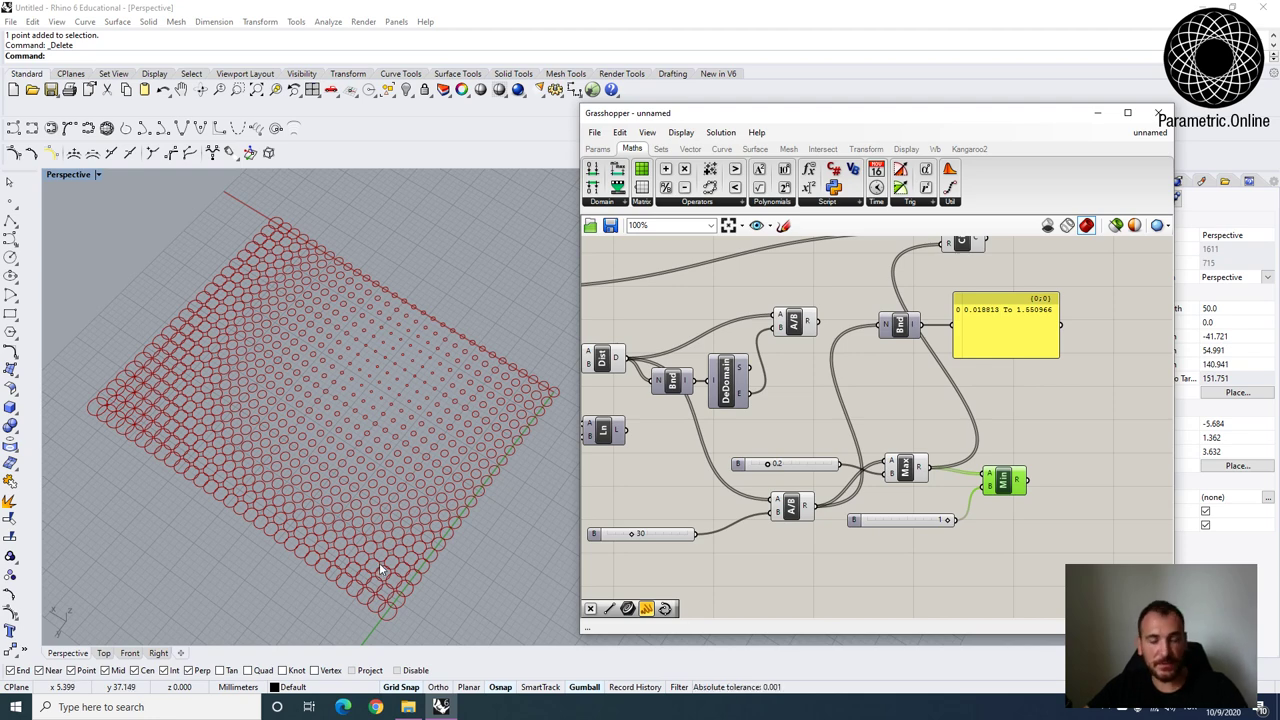
pyautogui.moveTo(1020, 450); pyautogui.dragTo(1003, 475, button='right')
pyautogui.moveTo(1014, 527); pyautogui.dragTo(933, 291)
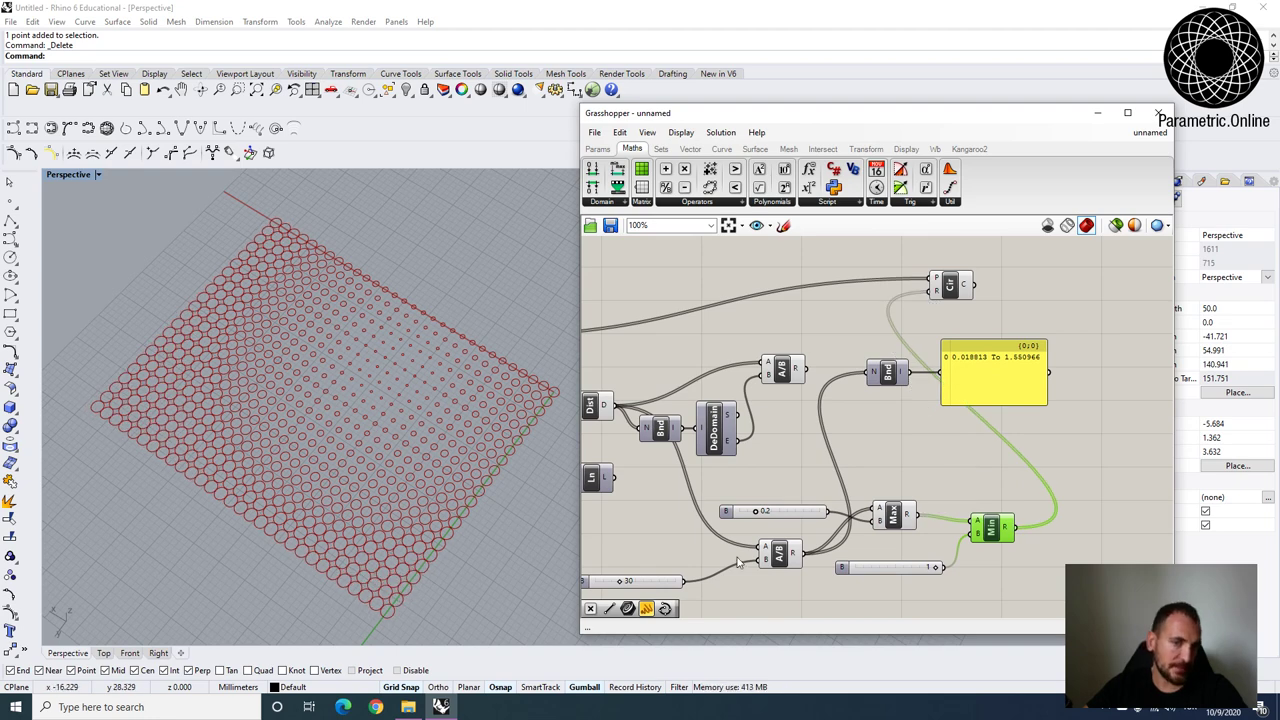
# Set the divisor slider of the new Division to 26.
pyautogui.scroll(3, 742, 494)
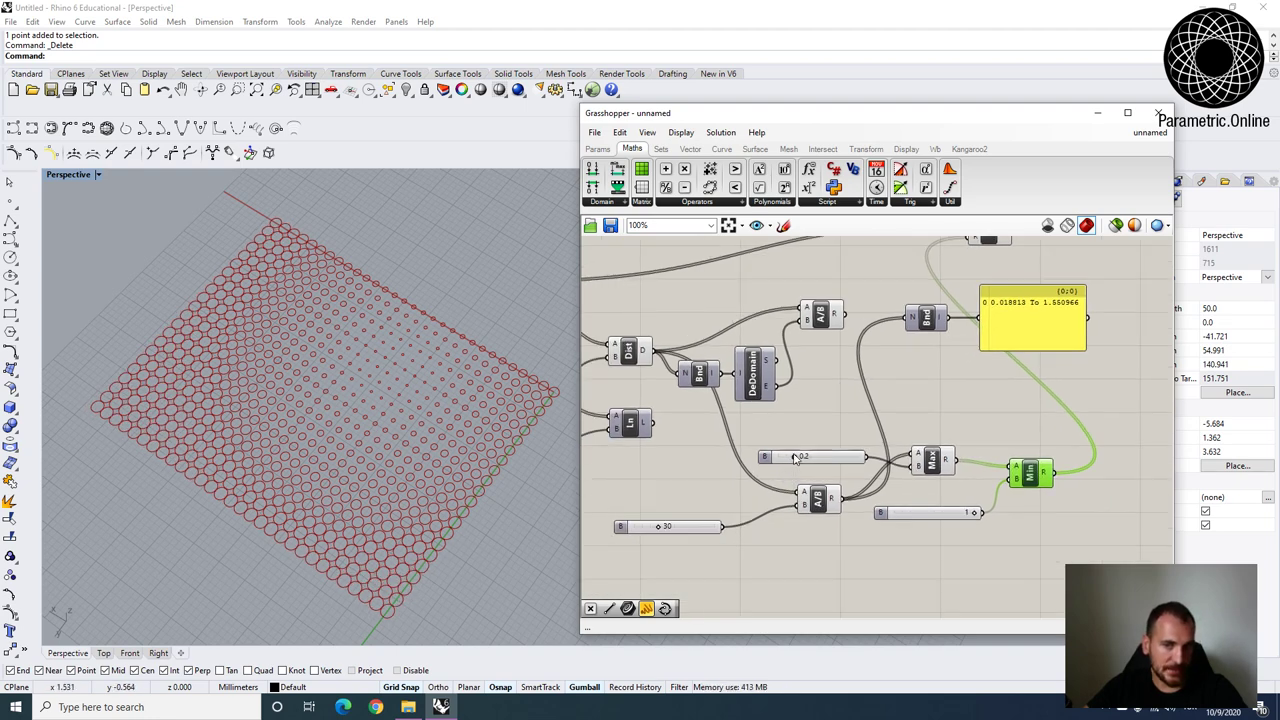
pyautogui.scroll(2, 696, 512)
pyautogui.moveTo(676, 519); pyautogui.dragTo(659, 519)
pyautogui.moveTo(660, 522)
pyautogui.mouseDown()
pyautogui.moveTo(677, 522)
pyautogui.moveTo(662, 522)
pyautogui.mouseUp()
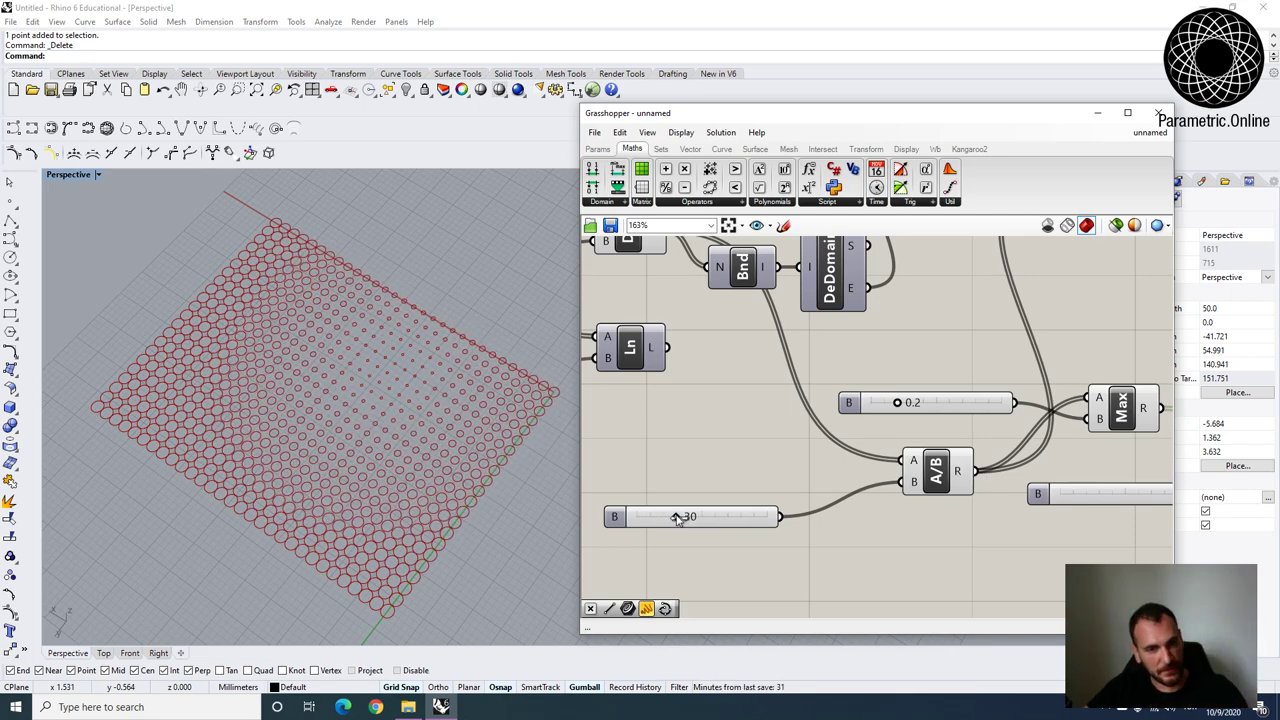
pyautogui.moveTo(681, 517)
pyautogui.mouseDown()
pyautogui.moveTo(706, 517)
pyautogui.moveTo(662, 517)
pyautogui.moveTo(737, 517)
pyautogui.moveTo(674, 516)
pyautogui.mouseUp()
pyautogui.scroll(-2, 778, 432)
# Set the Parameter slider of Evaluate Curve to 0.520 to slide the attractor point along the curve.
pyautogui.moveTo(778, 432); pyautogui.dragTo(902, 505, button='right')
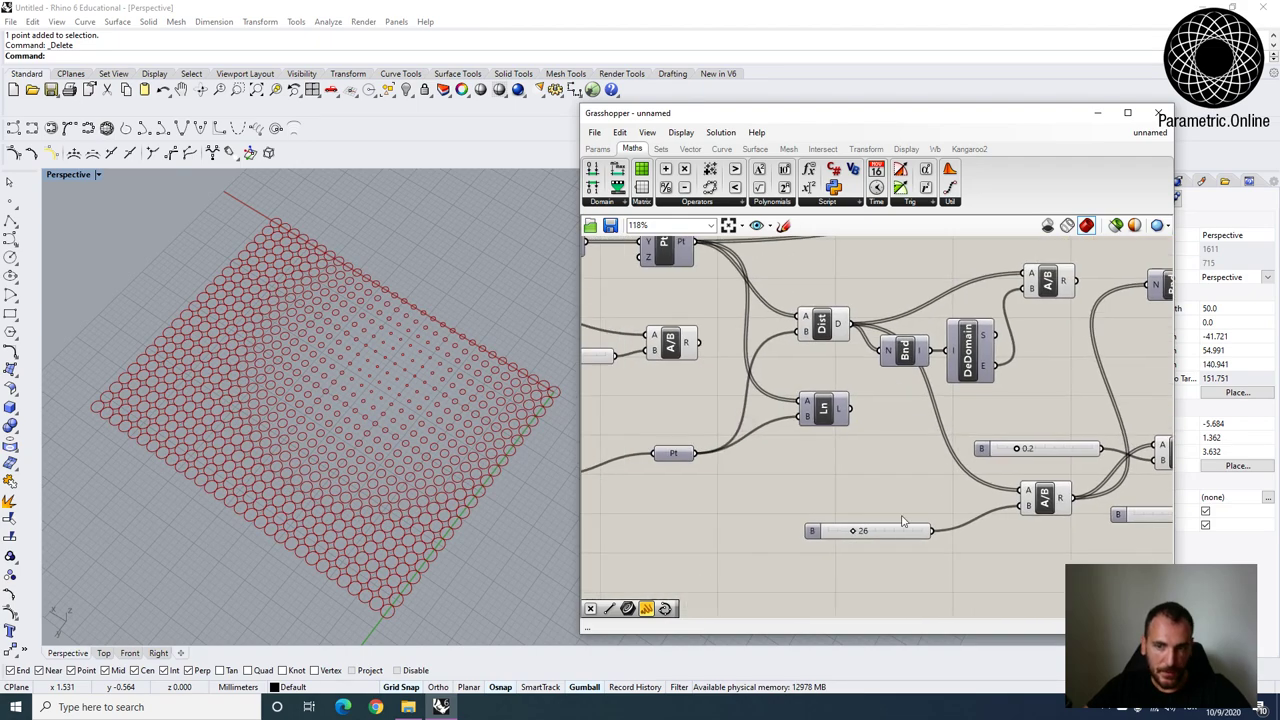
pyautogui.moveTo(773, 500); pyautogui.dragTo(900, 511, button='right')
pyautogui.moveTo(723, 418); pyautogui.dragTo(869, 412, button='right')
pyautogui.scroll(-1, 789, 403)
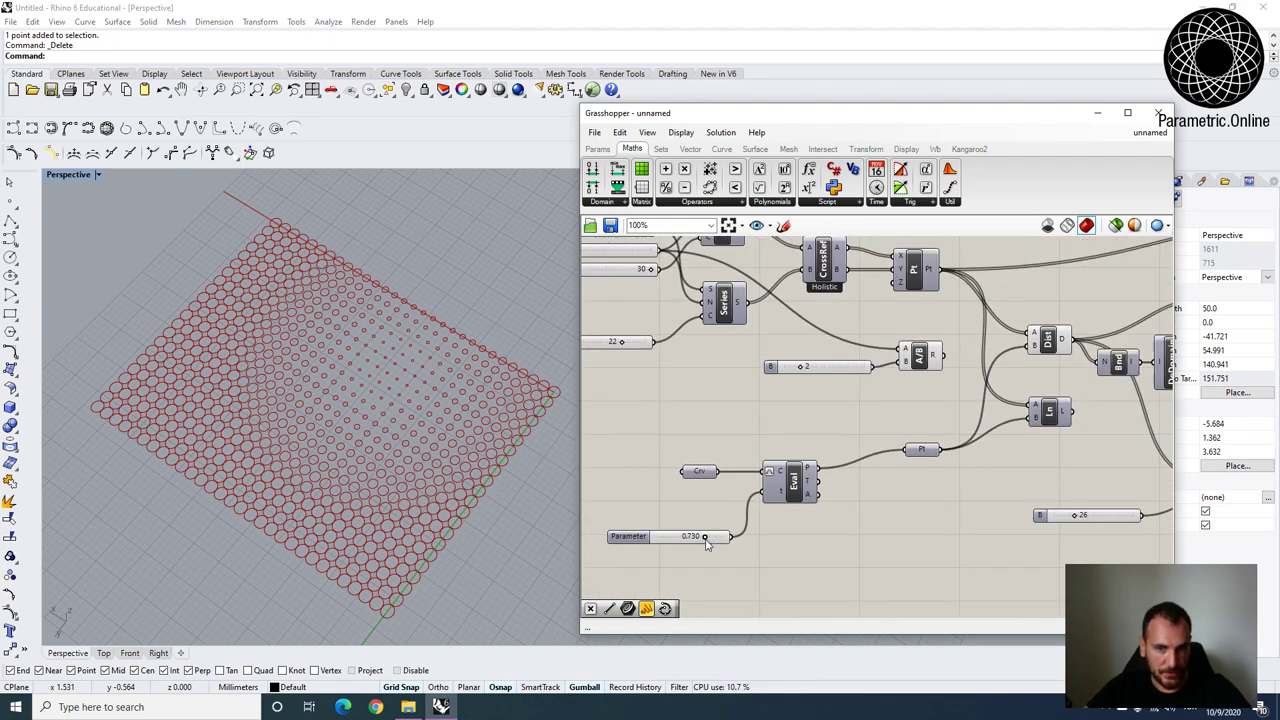
pyautogui.moveTo(705, 538)
pyautogui.mouseDown()
pyautogui.moveTo(652, 535)
pyautogui.moveTo(694, 545)
pyautogui.mouseUp()
# Move the divisor slider closer to its Division, nudge the Minimum slider, and check the circles in the Rhino viewport.
pyautogui.moveTo(854, 500); pyautogui.dragTo(642, 464, button='right')
pyautogui.scroll(-2, 642, 464)
pyautogui.scroll(2, 1000, 430)
pyautogui.moveTo(1006, 436); pyautogui.dragTo(918, 428, button='right')
pyautogui.moveTo(670, 487); pyautogui.dragTo(705, 470)
pyautogui.moveTo(880, 471); pyautogui.dragTo(883, 471)
pyautogui.scroll(-1, 834, 414)
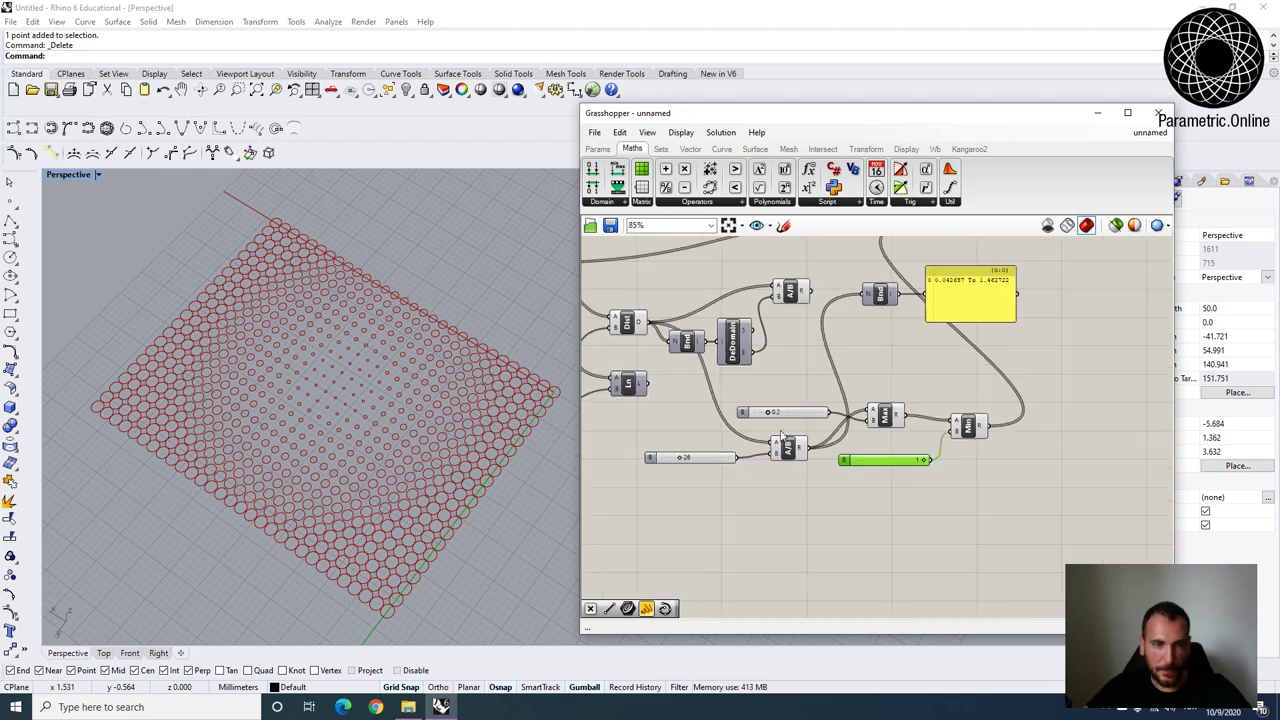
pyautogui.moveTo(423, 457); pyautogui.dragTo(458, 416, button='right')
pyautogui.click(780, 503)
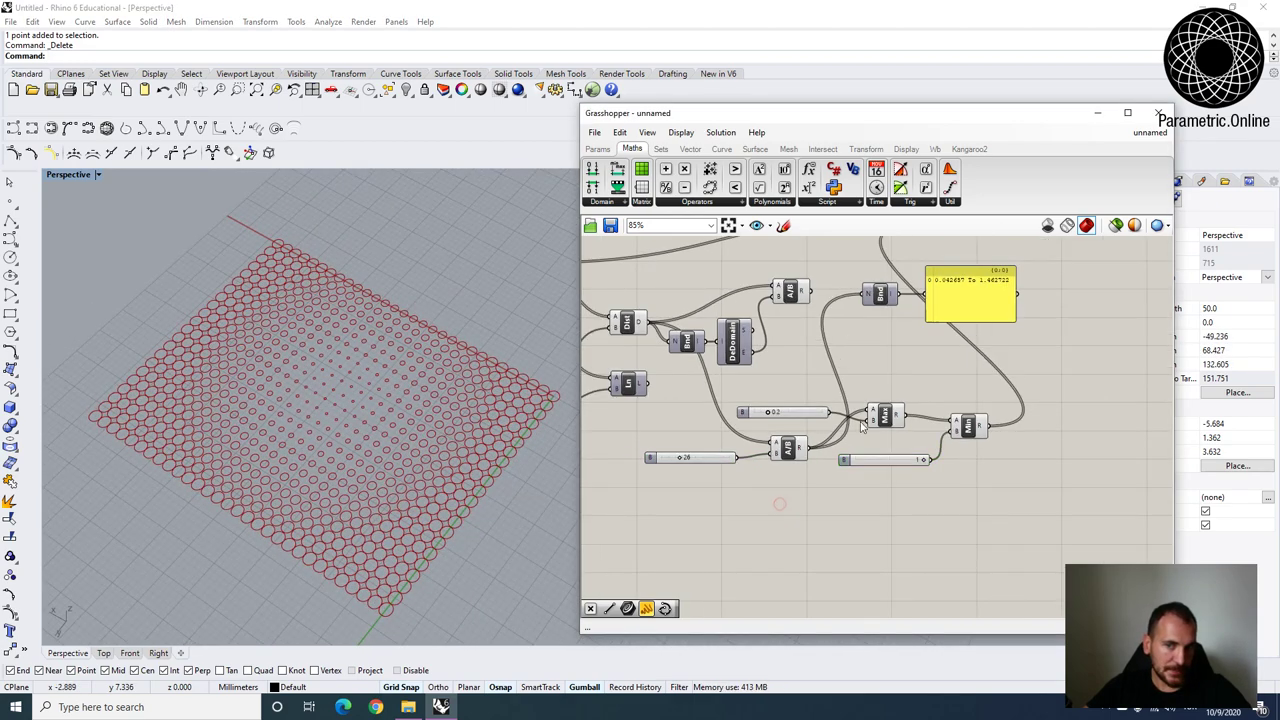
# Delete the panel and the Bounds component attached to the new Division result.
pyautogui.moveTo(980, 403); pyautogui.dragTo(886, 514, button='right')
pyautogui.click(862, 404)
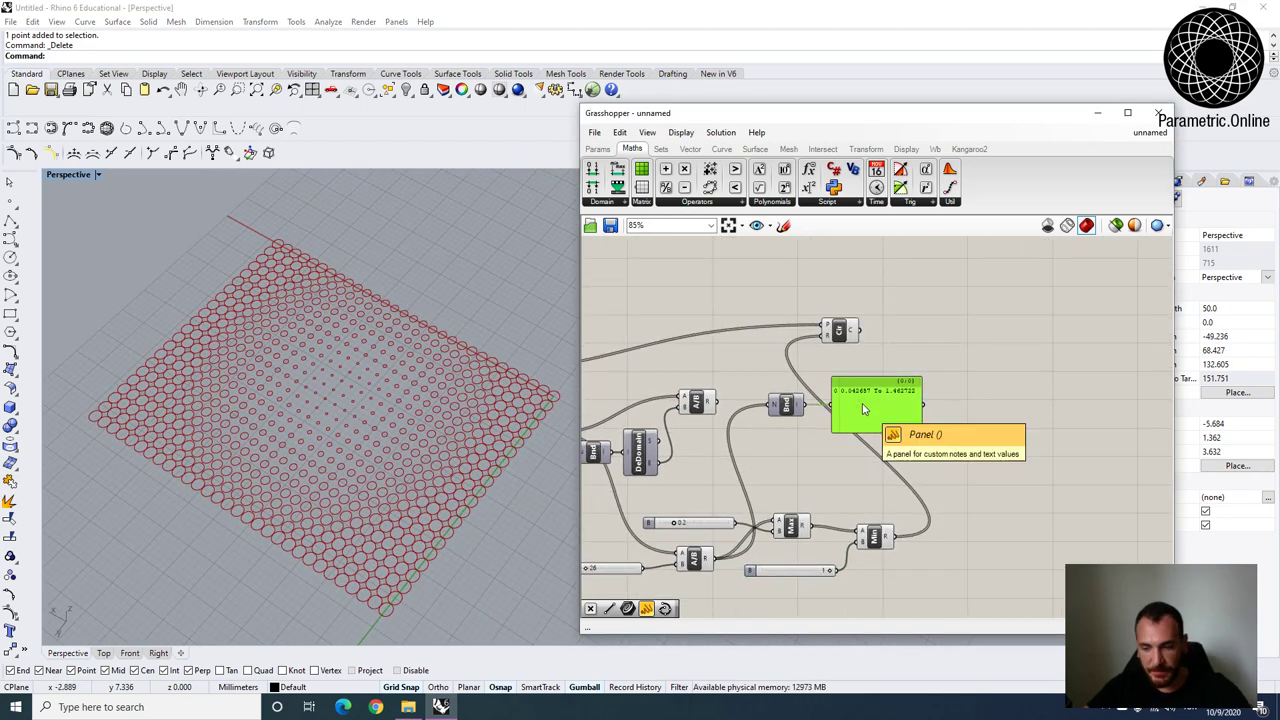
pyautogui.press('Delete')
pyautogui.click(780, 410)
pyautogui.press('Delete')
# Move the Circle component further along the definition, past Minimum.
pyautogui.moveTo(724, 442); pyautogui.dragTo(820, 385, button='right')
pyautogui.moveTo(803, 357); pyautogui.dragTo(819, 366)
pyautogui.moveTo(933, 276); pyautogui.dragTo(1083, 360)
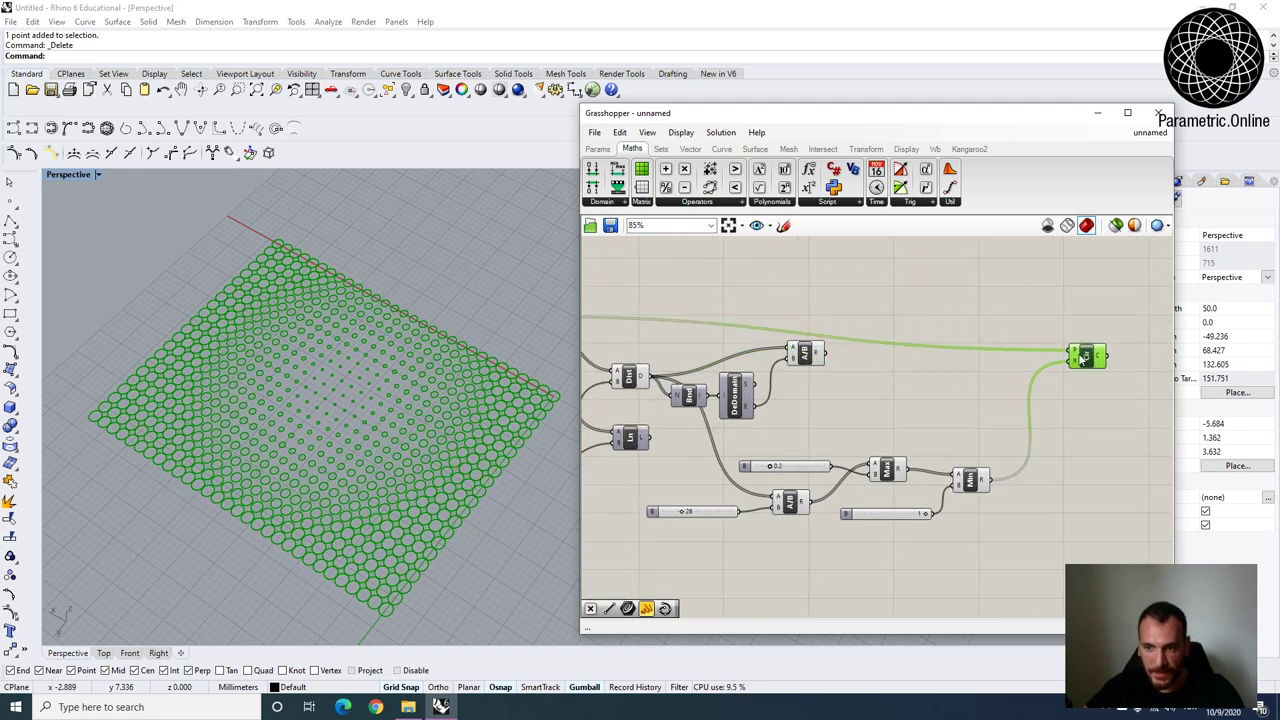
pyautogui.moveTo(813, 407); pyautogui.dragTo(847, 391, button='right')
pyautogui.click(815, 479)
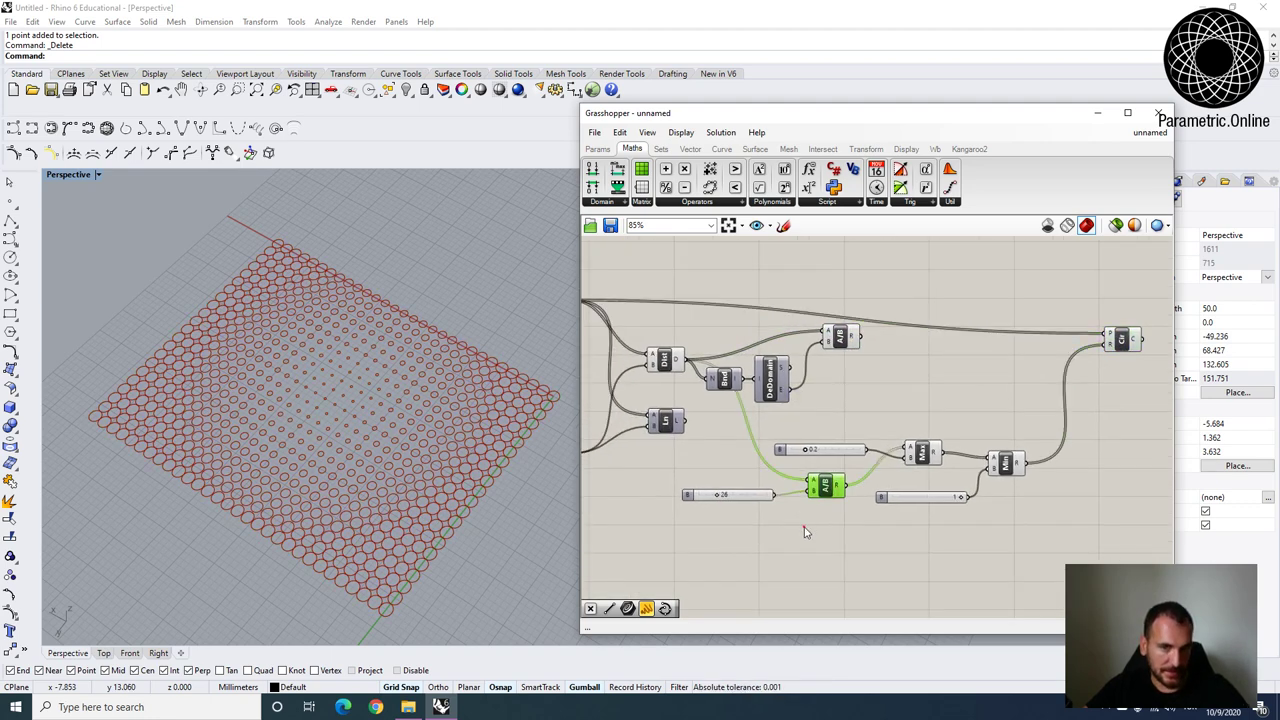
pyautogui.click(808, 528)
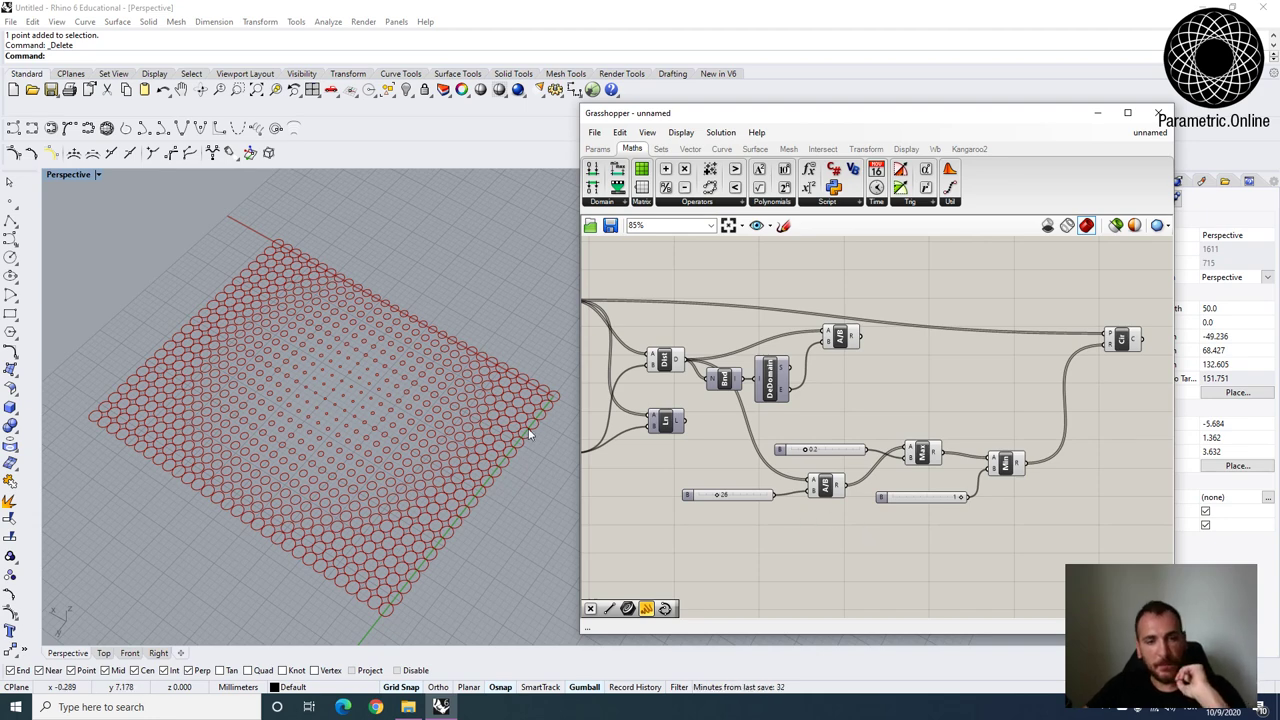
# Delete the Line component connecting the grid points with the attractor point.
pyautogui.moveTo(704, 440); pyautogui.dragTo(779, 412, button='right')
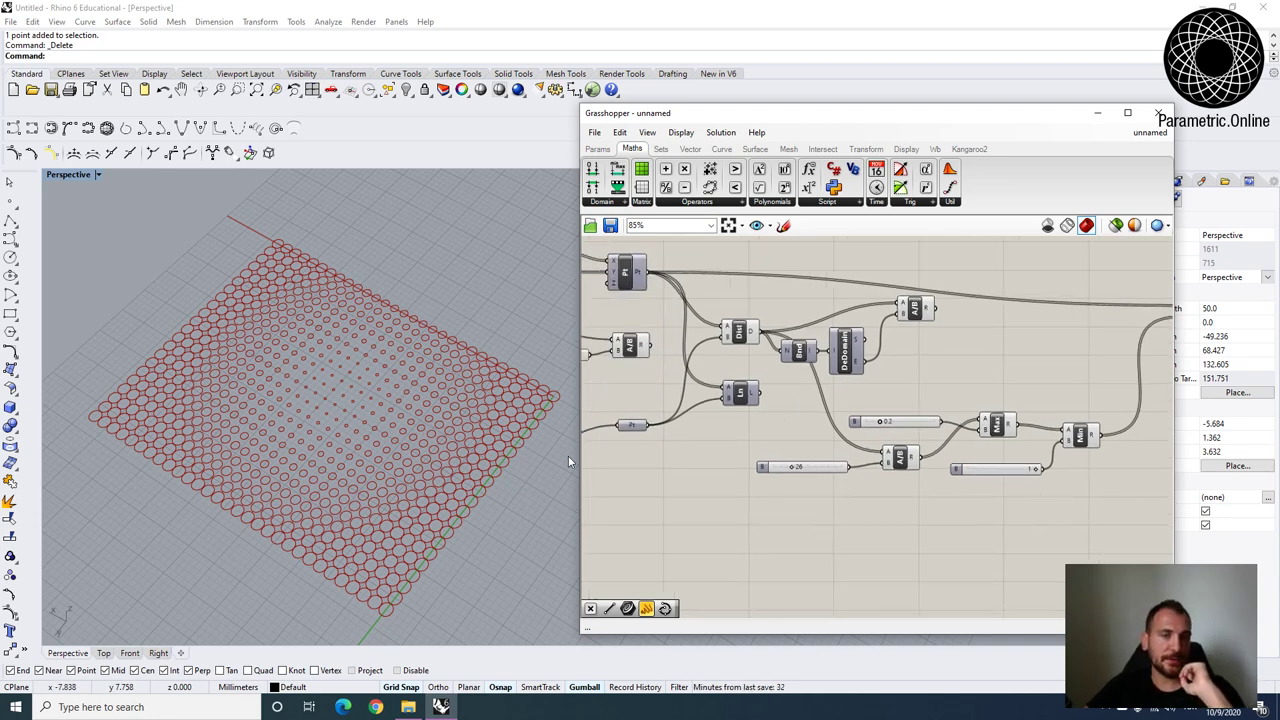
pyautogui.moveTo(677, 398); pyautogui.dragTo(790, 453, button='right')
pyautogui.click(808, 393)
pyautogui.press('Delete')
pyautogui.click(752, 429)
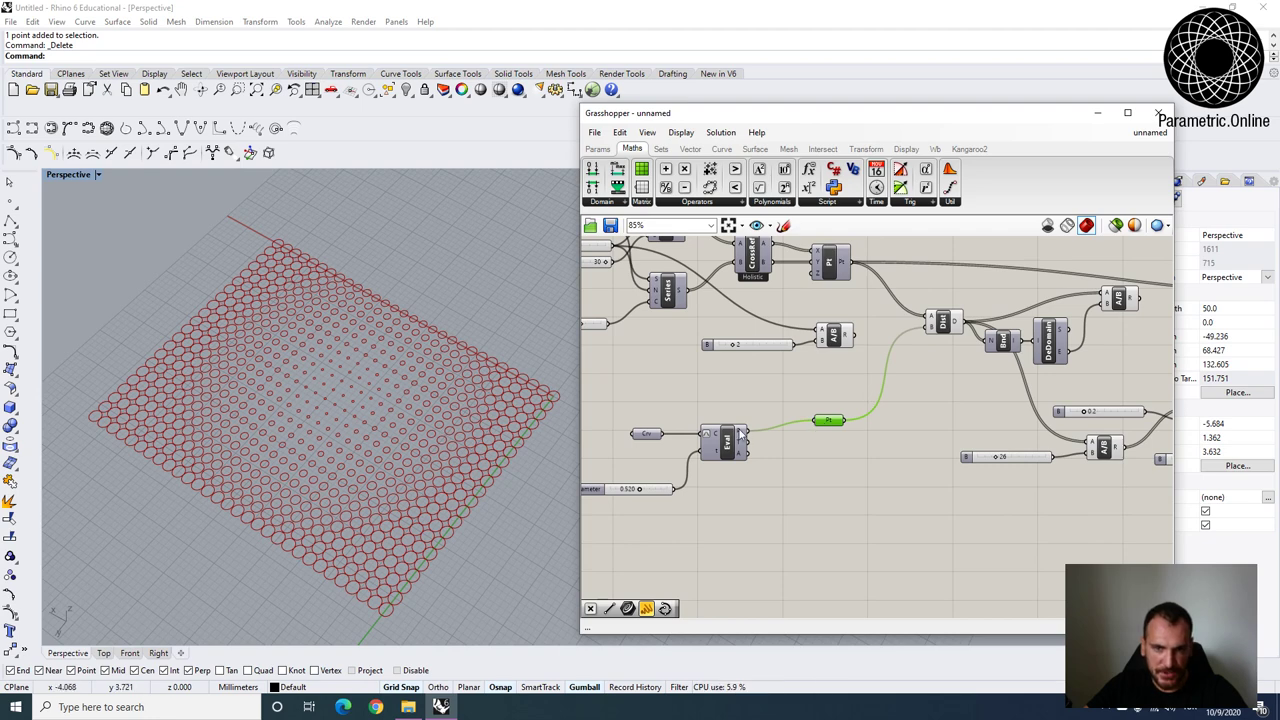
# Place three separate point objects within the circle grid in the Rhino viewport.
pyautogui.moveTo(370, 365); pyautogui.dragTo(335, 370, button='right')
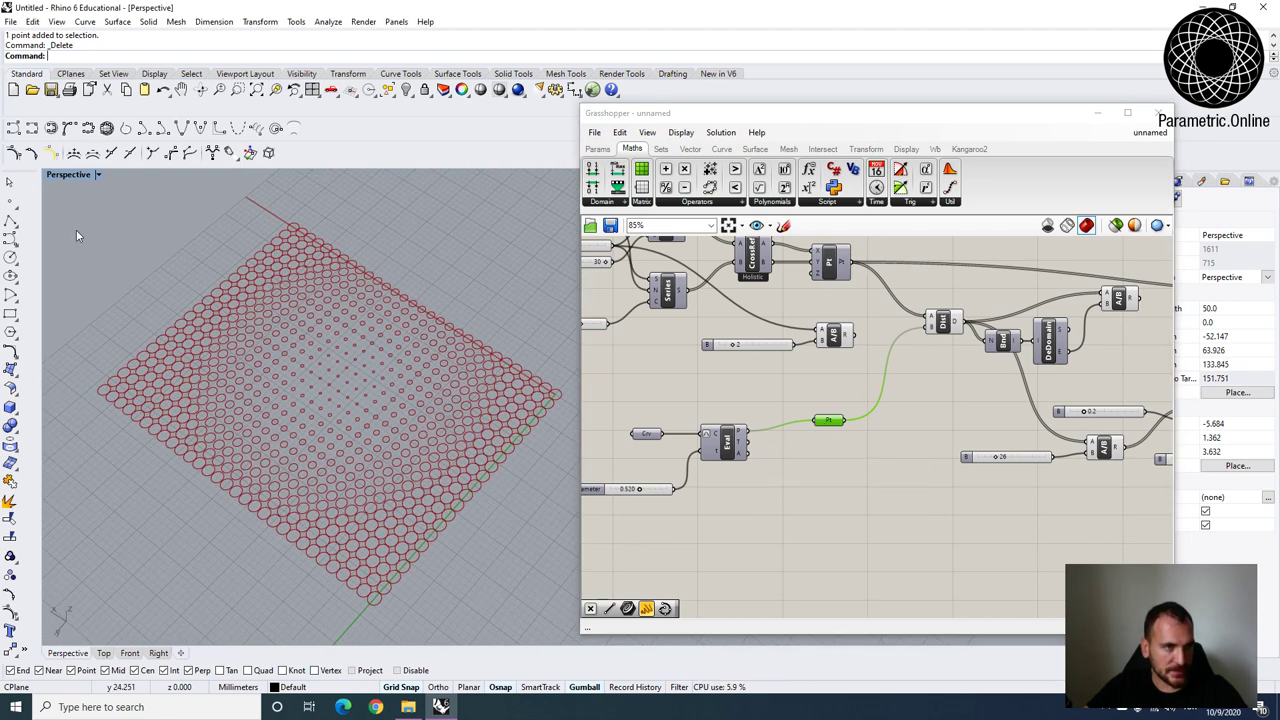
pyautogui.click(11, 203)
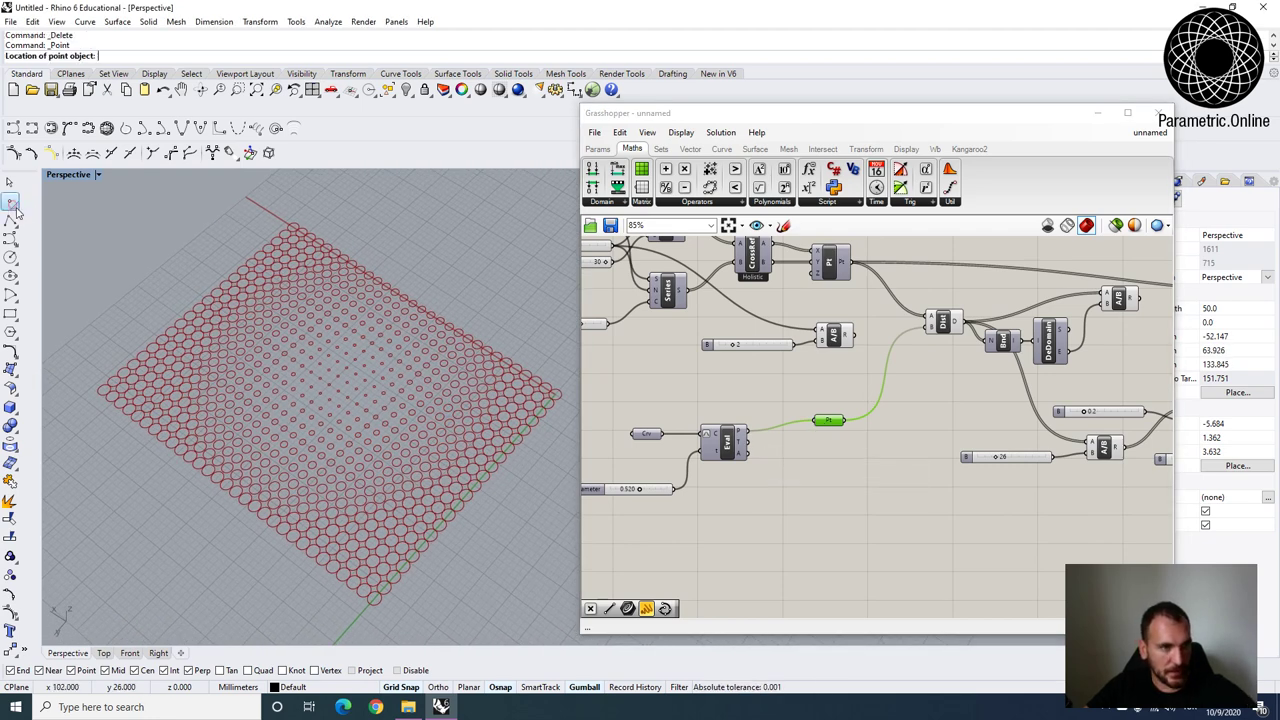
pyautogui.click(358, 313)
# Check the placed Rhino points by selecting them singly and all together, and clear the selection.
pyautogui.hotkey('ctrl', 'a')
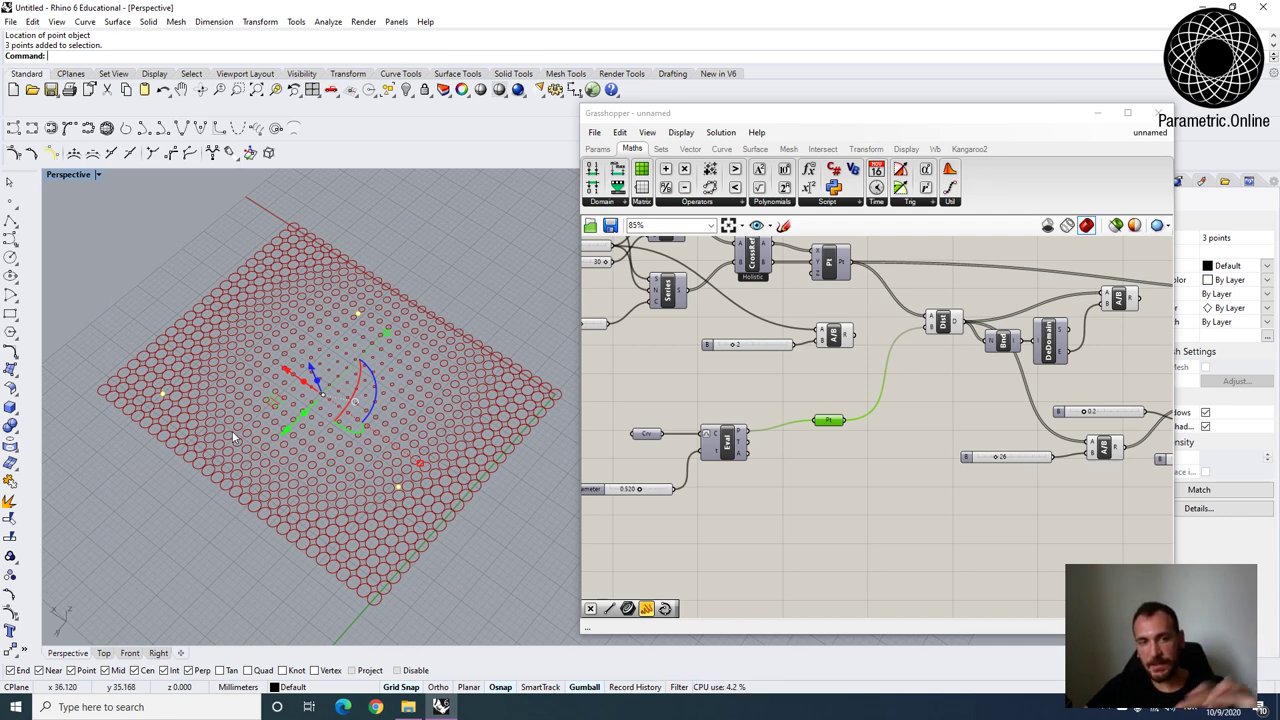
pyautogui.click(241, 458)
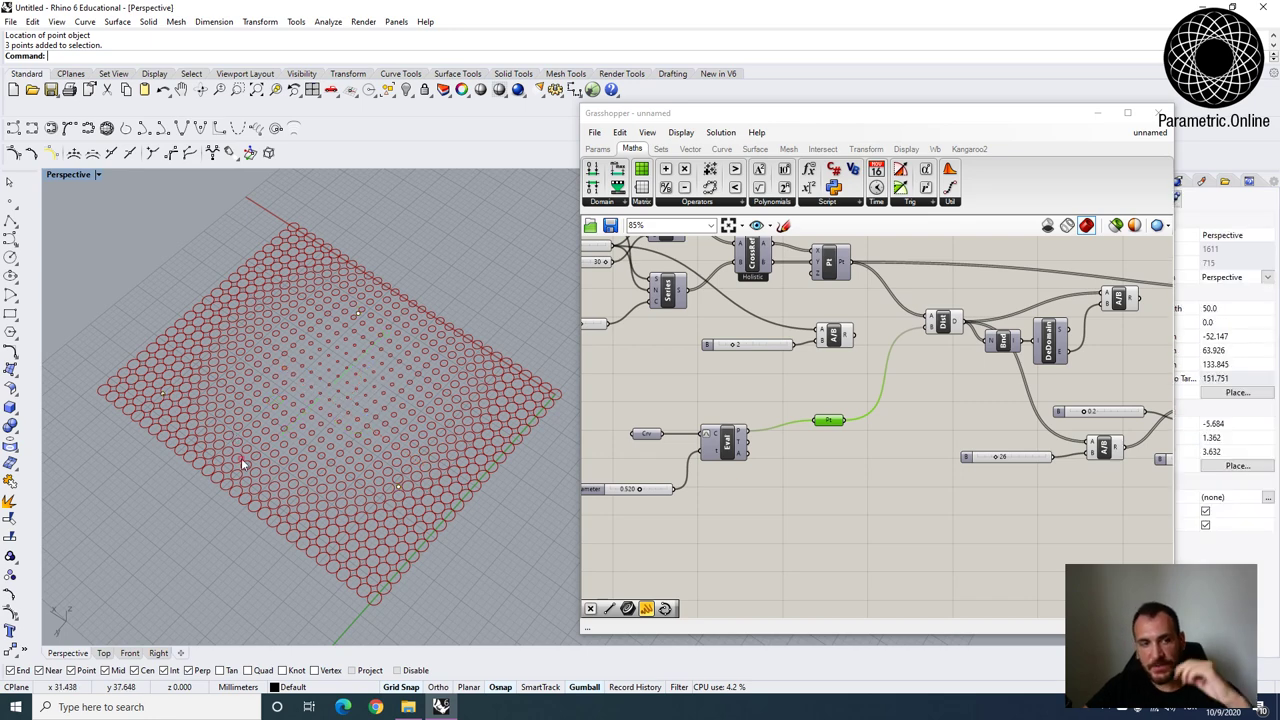
pyautogui.moveTo(148, 378); pyautogui.dragTo(202, 444)
pyautogui.click(215, 468)
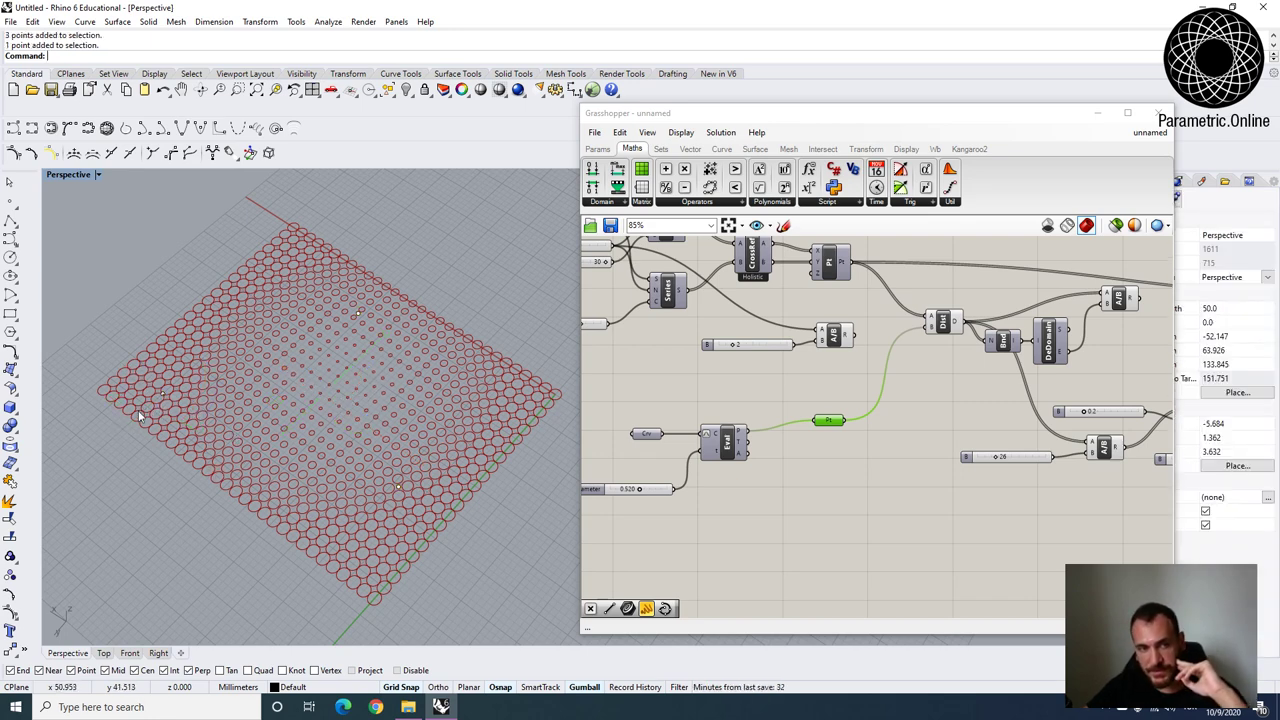
pyautogui.moveTo(130, 258); pyautogui.dragTo(420, 546)
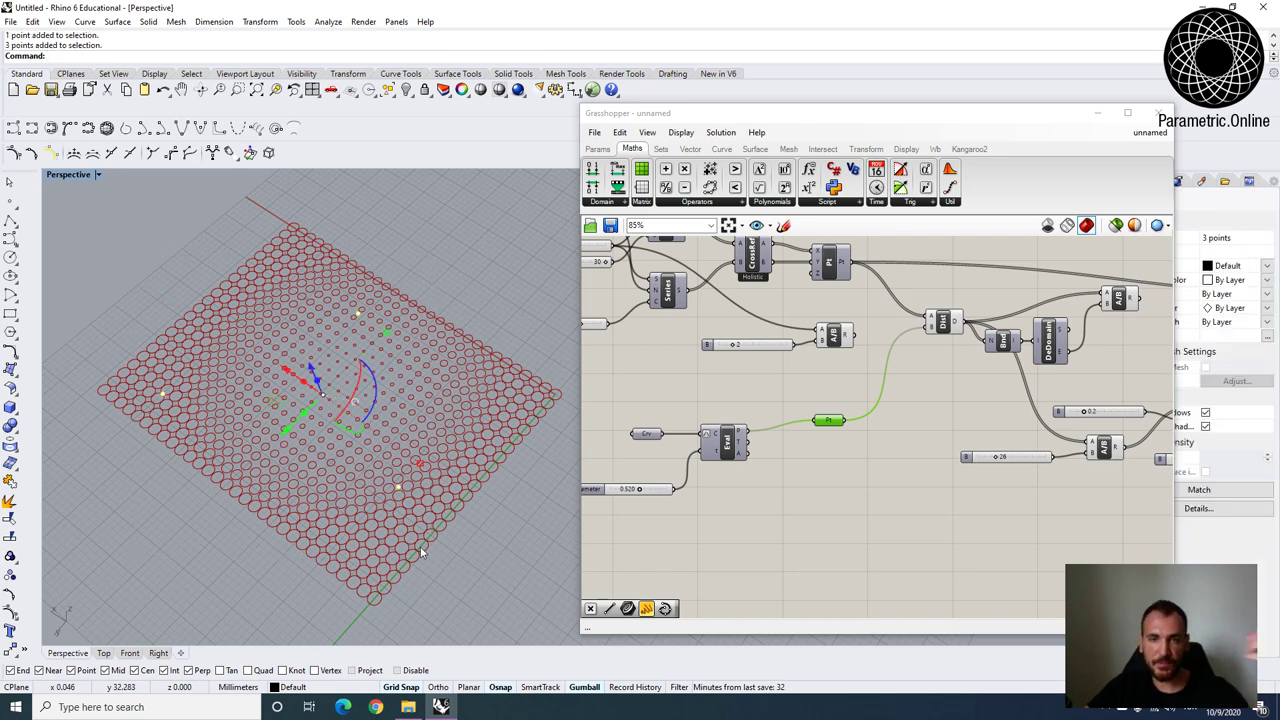
pyautogui.press('Escape')
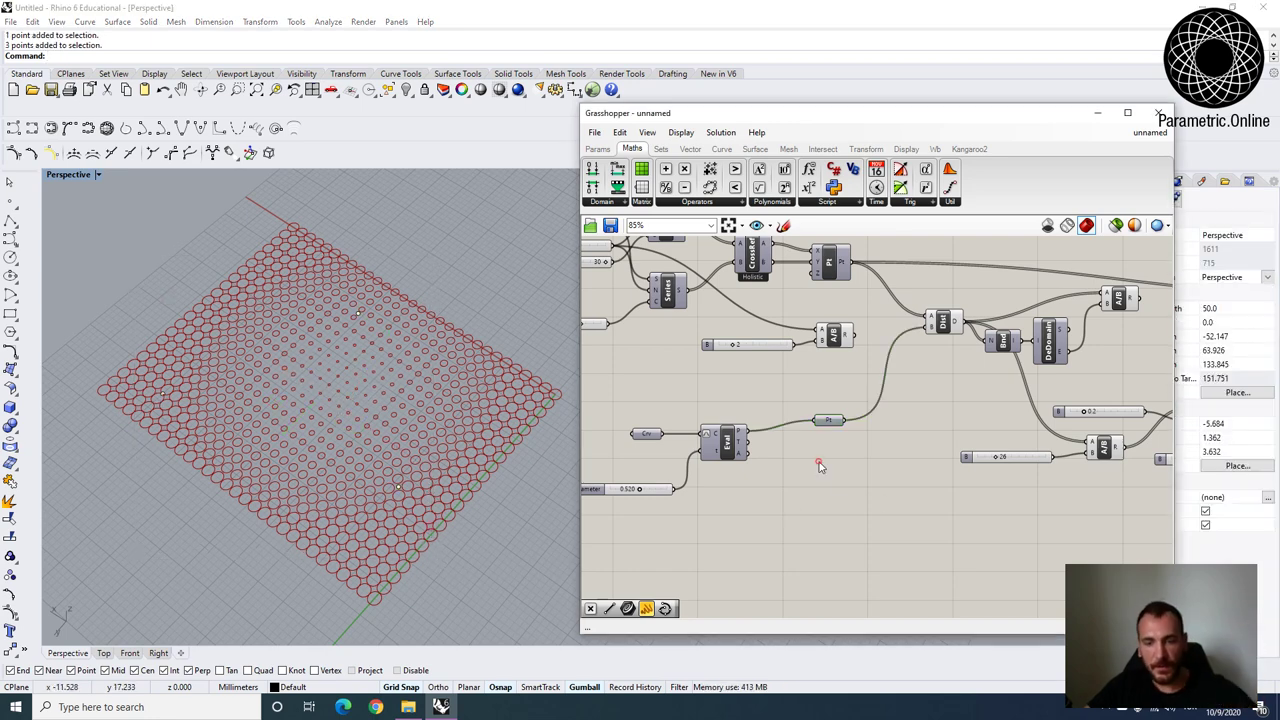
# Add an empty Point parameter below the existing one that feeds Distance.
pyautogui.doubleClick(818, 460)
pyautogui.write('poi')
pyautogui.click(785, 393)
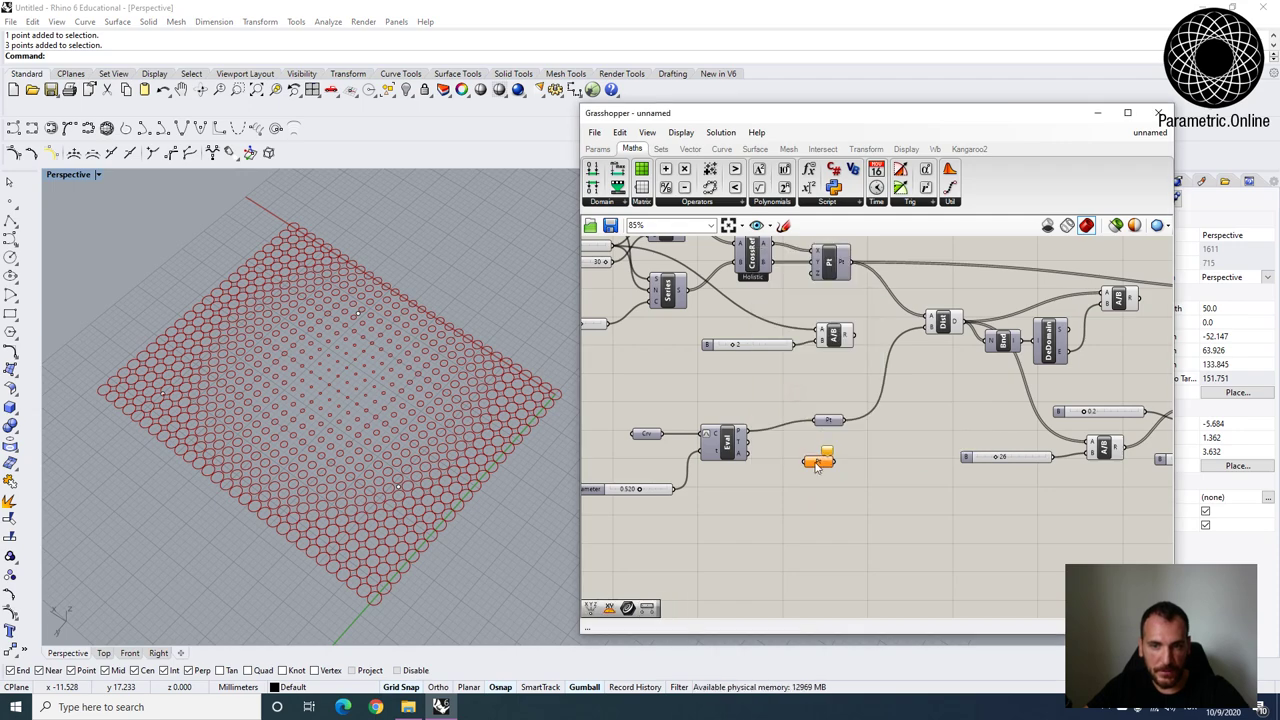
# Reference the three Rhino points inside the grid in the new Point parameter.
pyautogui.rightClick(814, 462)
pyautogui.click(873, 606)
pyautogui.moveTo(116, 267); pyautogui.dragTo(437, 580)
pyautogui.press('Return')
# Add a Closest Point component beside the new Point parameter.
pyautogui.moveTo(753, 459); pyautogui.dragTo(688, 505, button='right')
pyautogui.doubleClick(814, 503)
pyautogui.write('clos')
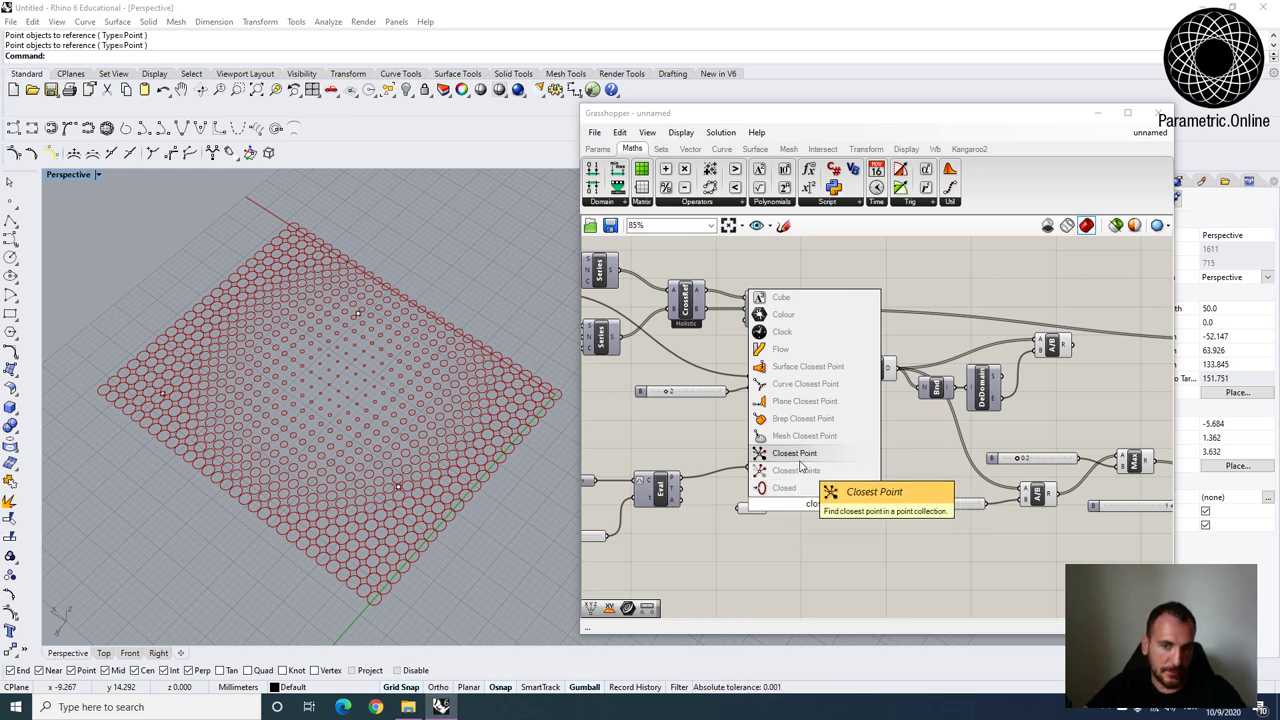
pyautogui.click(800, 455)
pyautogui.moveTo(757, 511); pyautogui.dragTo(817, 500)
# Wire the grid points into Closest Point's P input and the referenced attractor points into its C input.
pyautogui.click(762, 318)
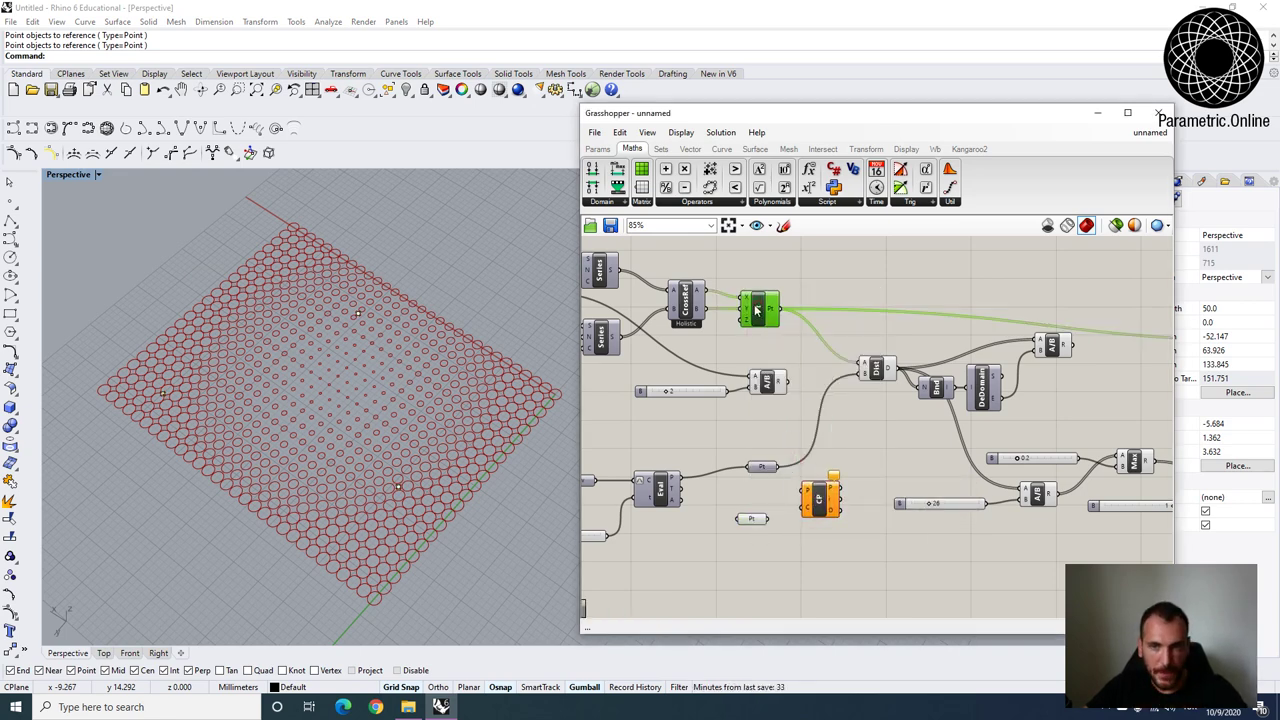
pyautogui.scroll(2, 780, 316)
pyautogui.moveTo(783, 315); pyautogui.dragTo(810, 564)
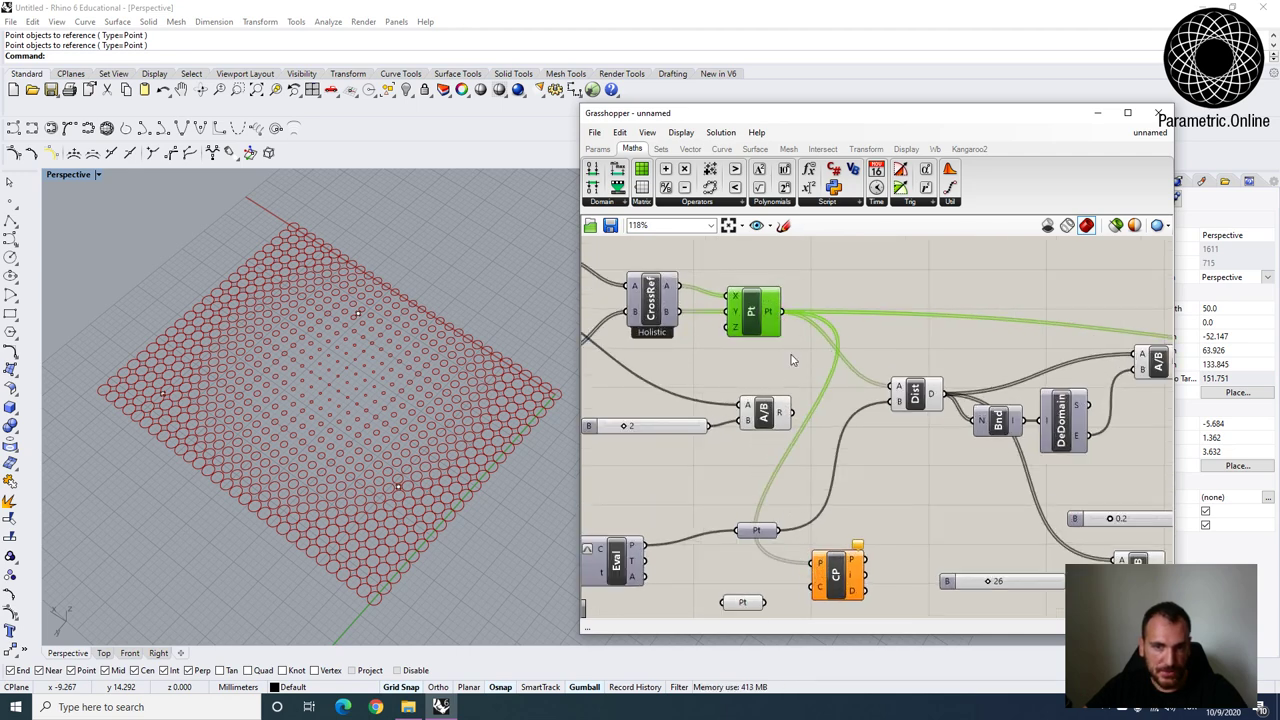
pyautogui.moveTo(810, 459); pyautogui.dragTo(803, 410, button='right')
pyautogui.moveTo(813, 541); pyautogui.dragTo(821, 543)
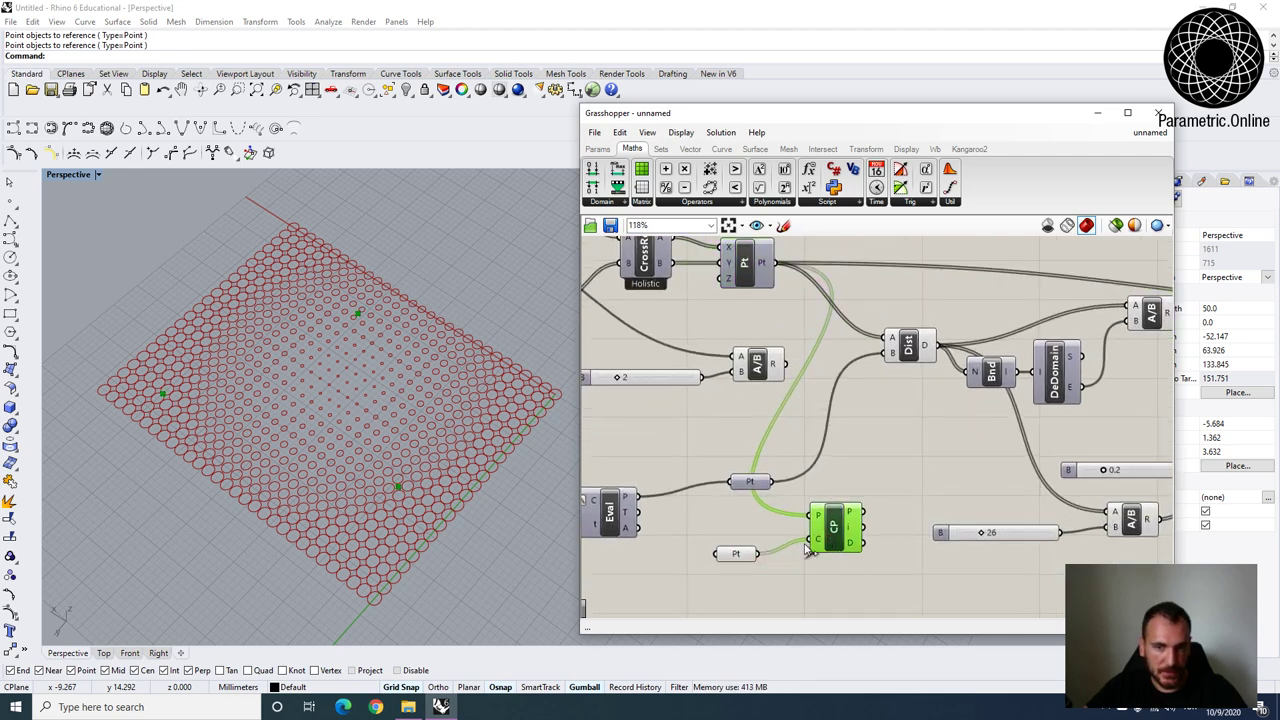
pyautogui.moveTo(813, 545); pyautogui.dragTo(781, 543, button='right')
# Add a Line component running from the grid points to the closest points and inspect the lines in the viewport.
pyautogui.doubleClick(886, 482)
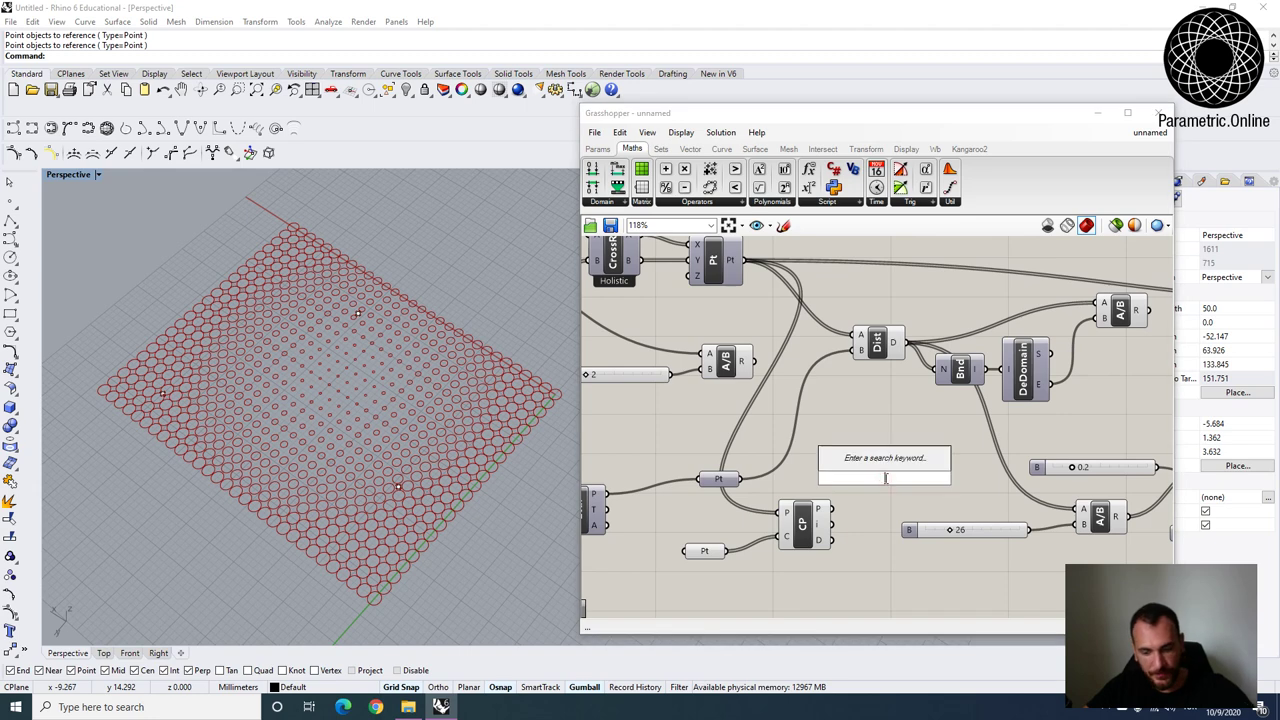
pyautogui.write('line')
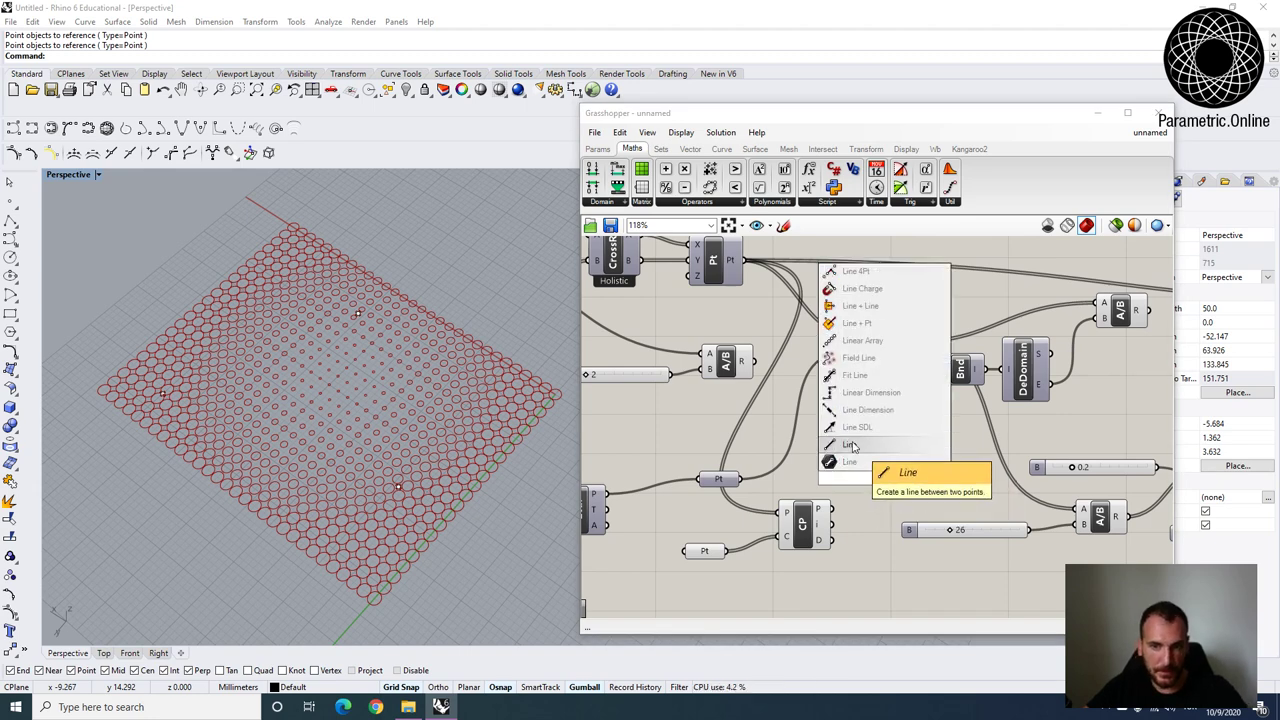
pyautogui.click(850, 445)
pyautogui.moveTo(881, 492); pyautogui.dragTo(881, 487)
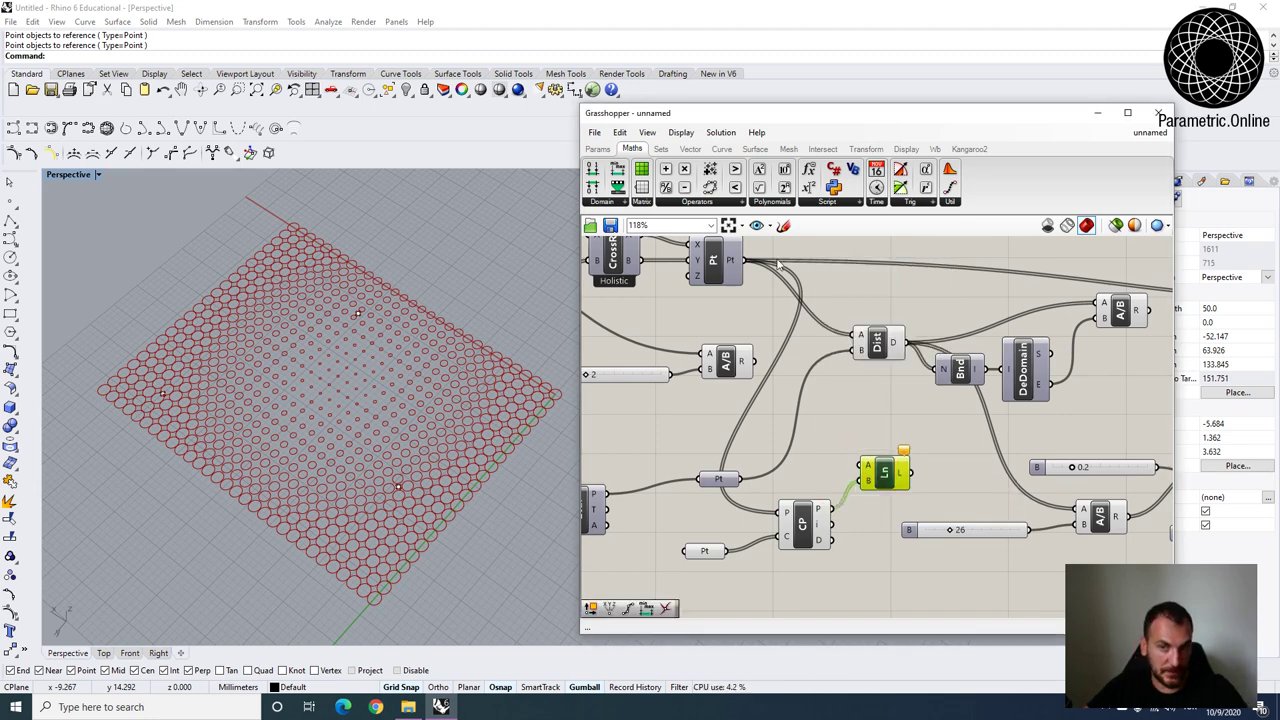
pyautogui.moveTo(748, 262); pyautogui.dragTo(866, 470)
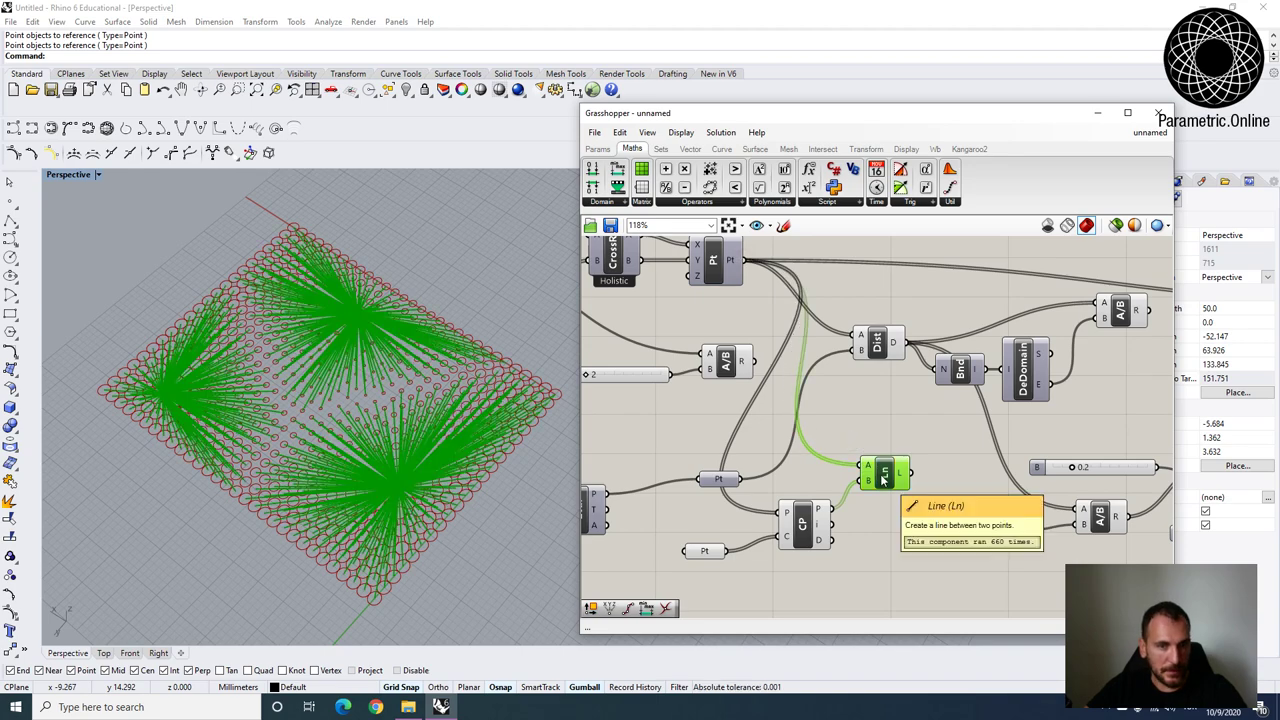
pyautogui.moveTo(376, 411); pyautogui.dragTo(426, 424, button='right')
pyautogui.scroll(-4, 430, 424)
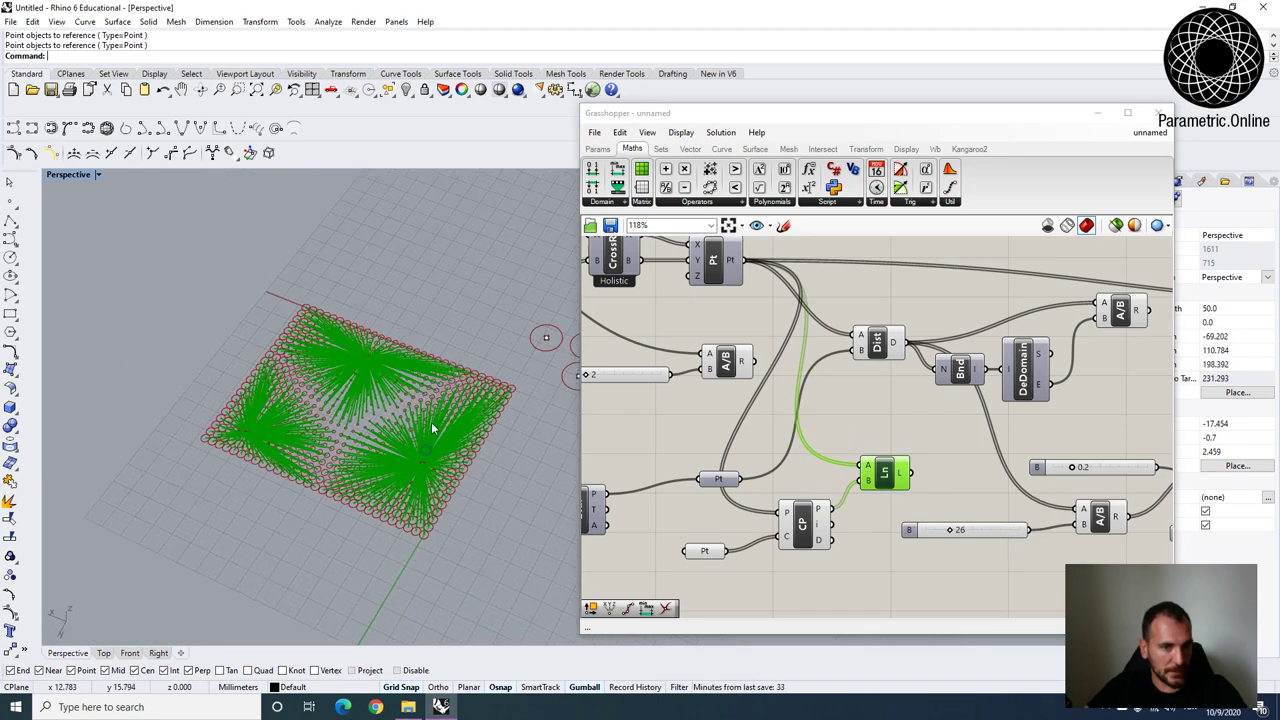
pyautogui.scroll(6, 406, 442)
pyautogui.scroll(3, 406, 441)
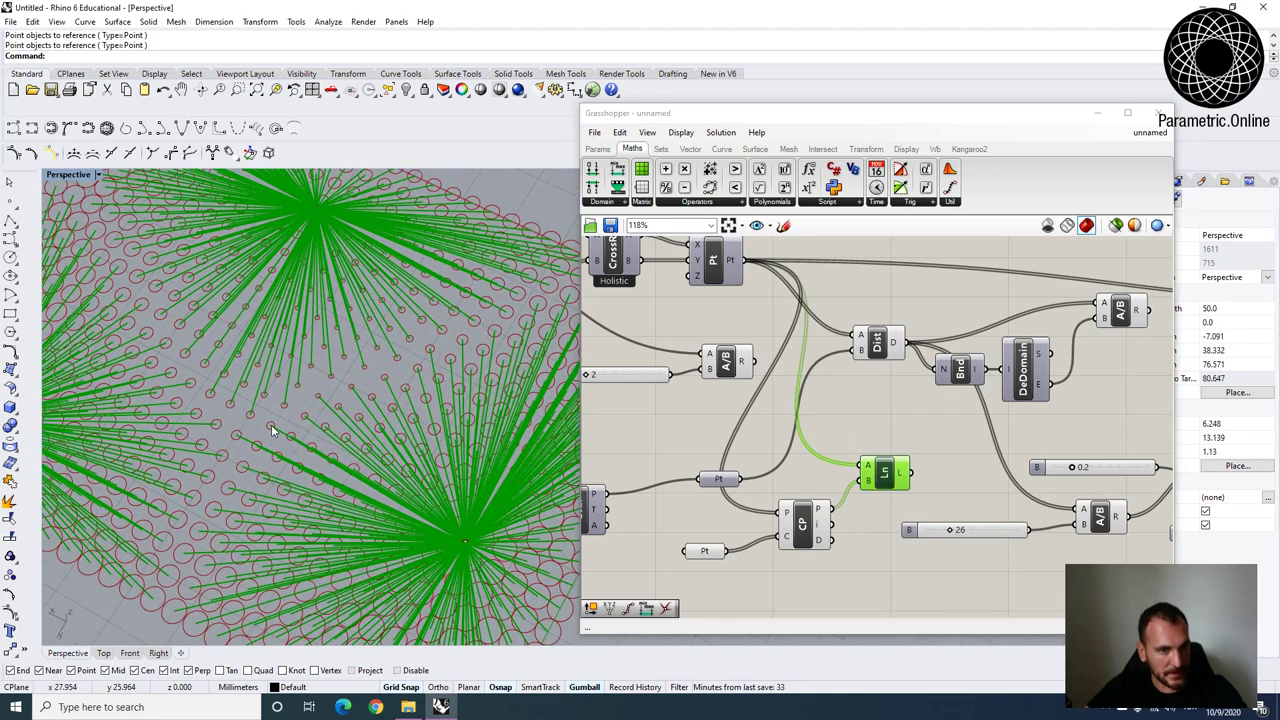
pyautogui.scroll(-4, 275, 431)
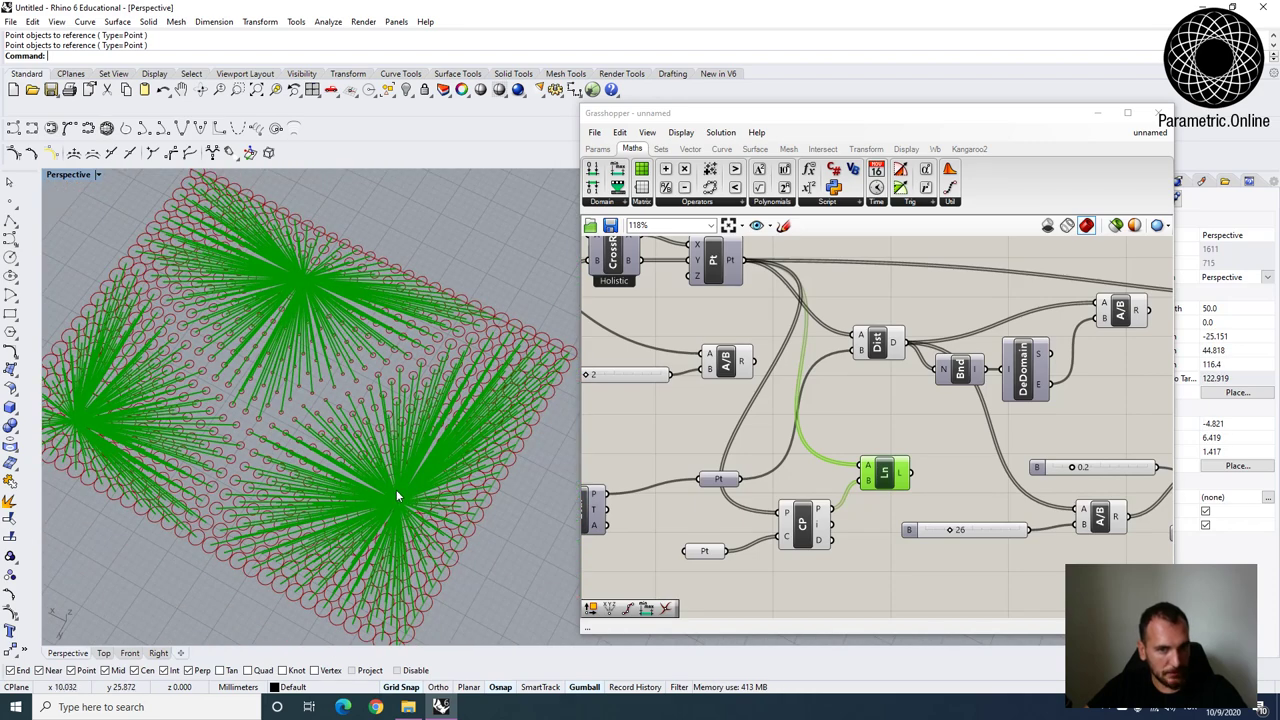
# Connect the closest points from Closest Point to the Distance component's B input in place of the single point.
pyautogui.moveTo(895, 436); pyautogui.dragTo(818, 401, button='right')
pyautogui.moveTo(807, 441); pyautogui.dragTo(809, 414)
pyautogui.moveTo(766, 428); pyautogui.dragTo(778, 482, button='right')
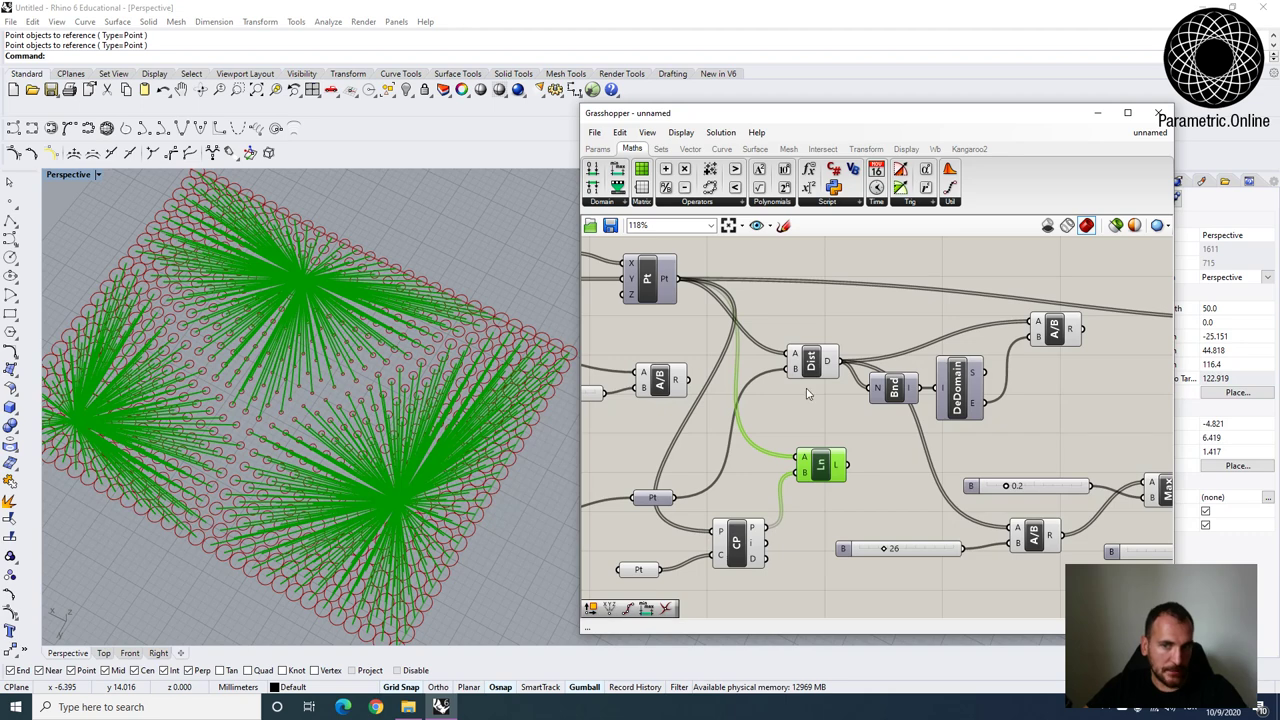
pyautogui.scroll(-2, 745, 435)
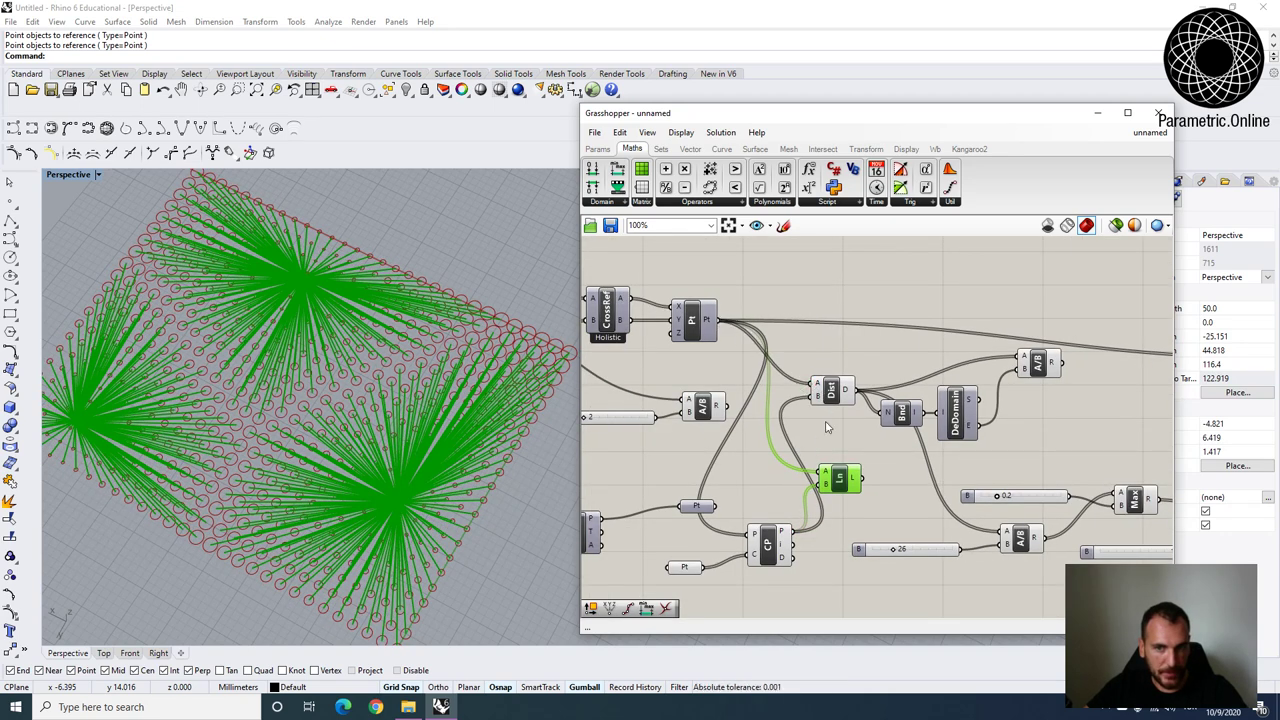
# Turn off the preview of the Line component and shift it slightly away from Distance.
pyautogui.rightClick(843, 482)
pyautogui.click(870, 498)
pyautogui.moveTo(837, 474); pyautogui.dragTo(857, 490)
pyautogui.click(765, 440)
pyautogui.moveTo(563, 334); pyautogui.dragTo(527, 312, button='right')
pyautogui.scroll(-5, 500, 345)
pyautogui.scroll(3, 452, 400)
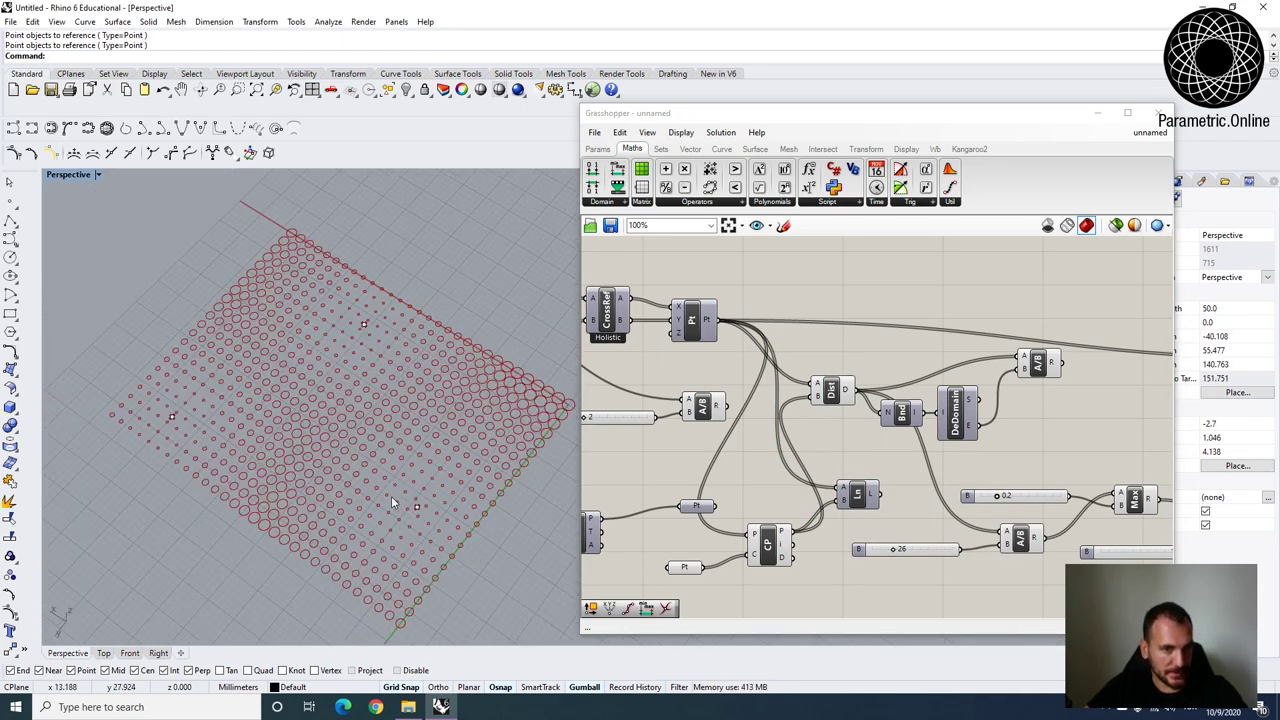
# Move the attractor point near the grid's lower corner to another position in the Rhino viewport and deselect it.
pyautogui.scroll(2, 392, 498)
pyautogui.click(423, 510)
pyautogui.moveTo(397, 554); pyautogui.dragTo(335, 513)
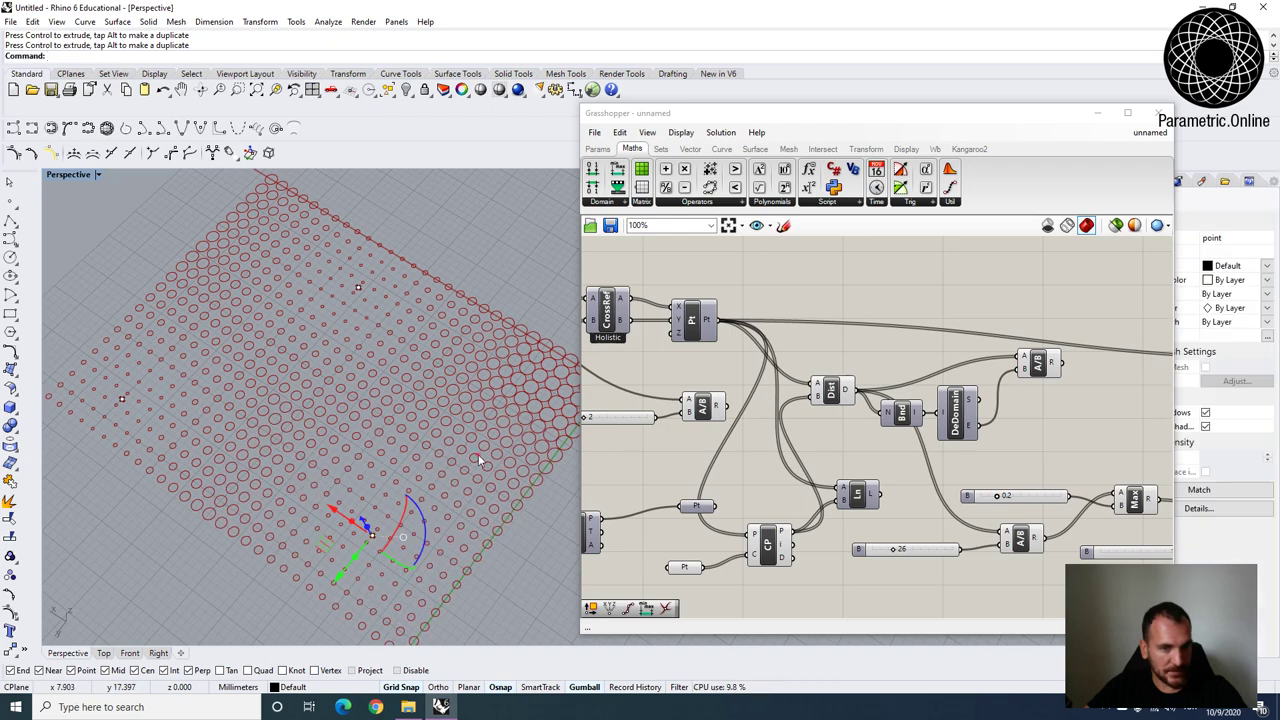
pyautogui.click(478, 454)
# Select all three attractor points in Rhino and hide them.
pyautogui.scroll(-4, 408, 456)
pyautogui.moveTo(169, 266); pyautogui.dragTo(436, 599)
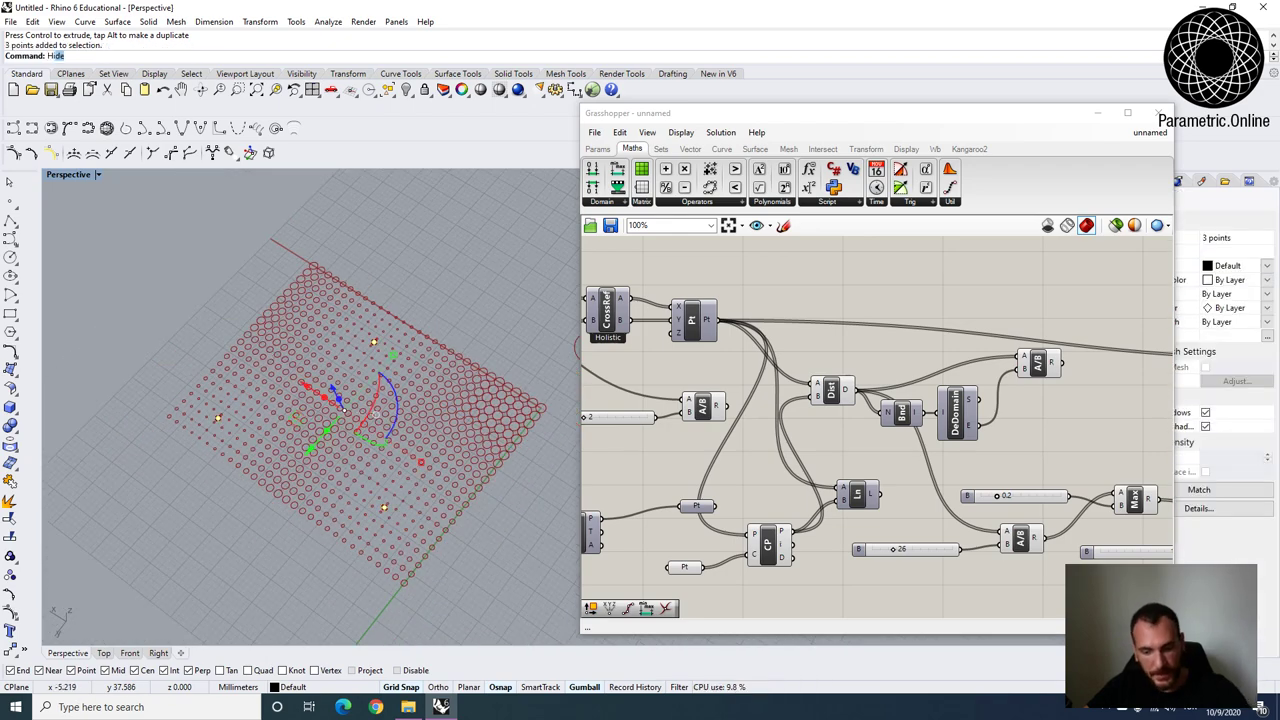
pyautogui.hotkey('ctrl', 'h')
# Turn off the preview of the Closest Point component and its attractor Point parameter.
pyautogui.moveTo(750, 575); pyautogui.dragTo(765, 447, button='right')
pyautogui.moveTo(765, 447); pyautogui.dragTo(690, 430)
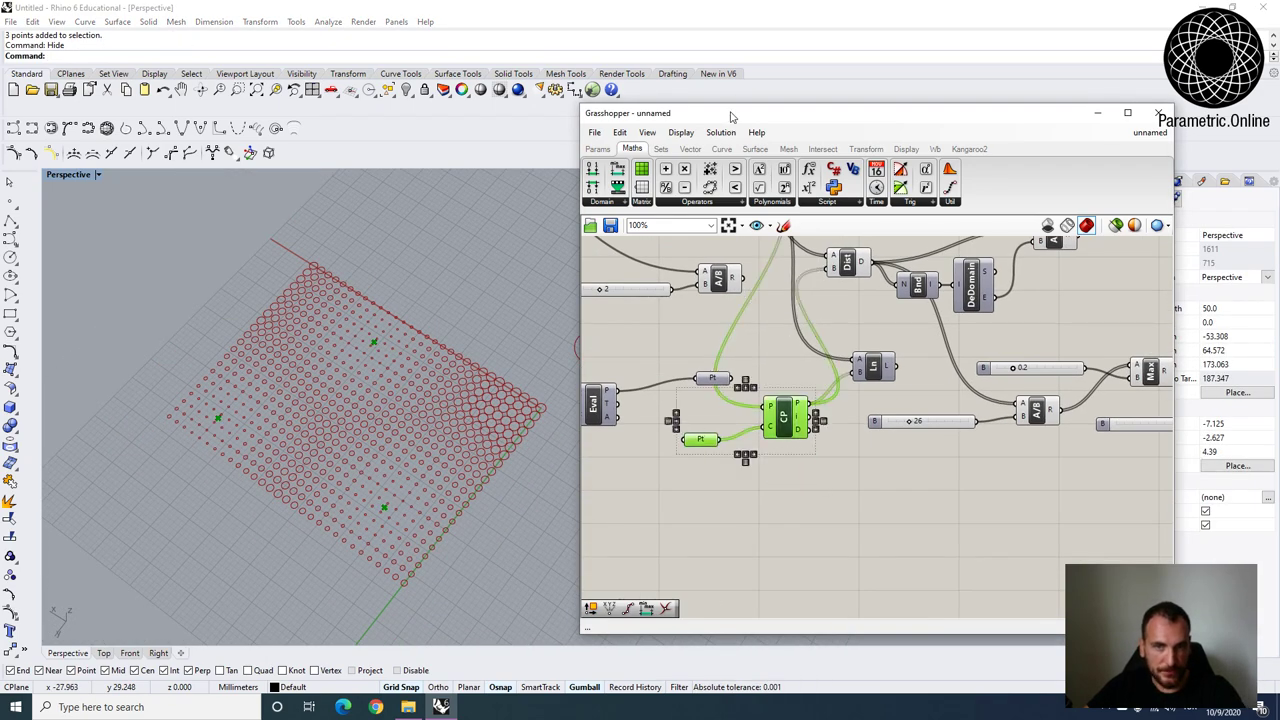
pyautogui.click(719, 132)
pyautogui.click(756, 335)
pyautogui.click(863, 526)
pyautogui.moveTo(515, 438); pyautogui.dragTo(530, 477, button='right')
# Set the slider that divides the distances to 20.
pyautogui.moveTo(909, 489); pyautogui.dragTo(793, 512, button='right')
pyautogui.scroll(2, 818, 432)
pyautogui.moveTo(797, 447)
pyautogui.mouseDown()
pyautogui.moveTo(820, 449)
pyautogui.moveTo(786, 449)
pyautogui.mouseUp()
pyautogui.moveTo(344, 438); pyautogui.dragTo(419, 414, button='right')
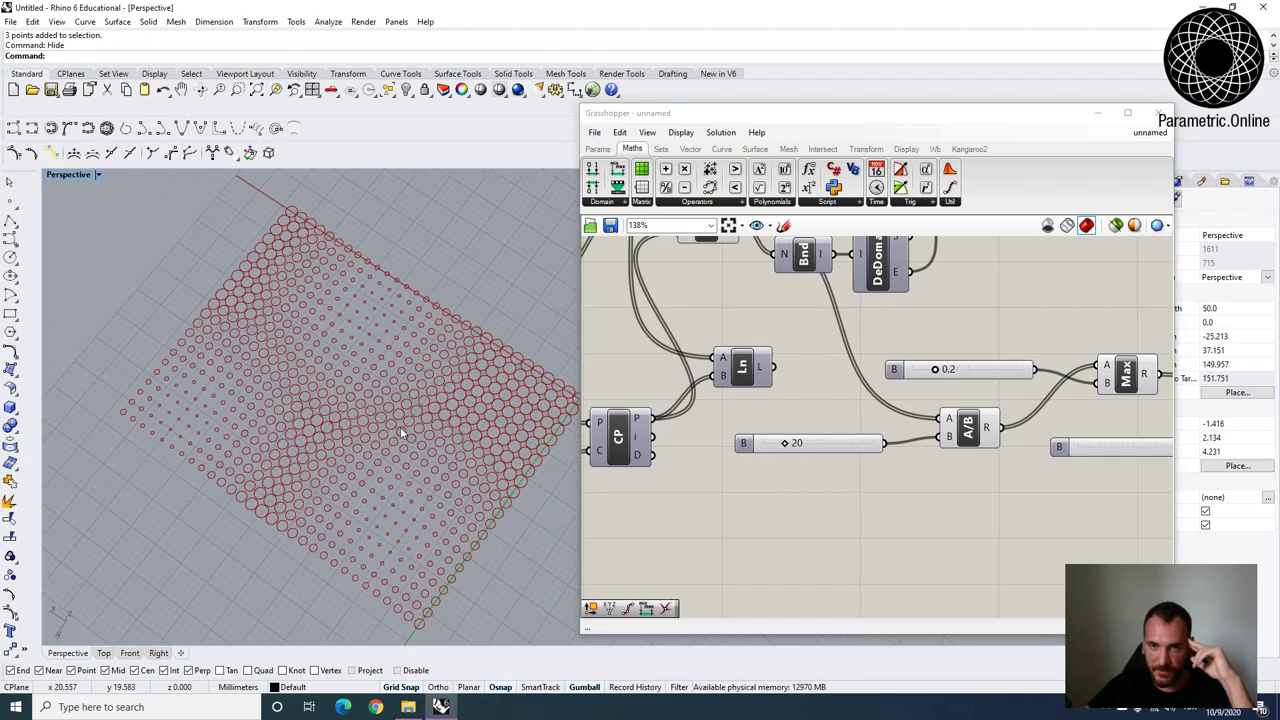
# Move the Distance, Bounds, Deconstruct Domain and upper Division components together, slightly away from the Line component.
pyautogui.scroll(-6, 828, 374)
pyautogui.moveTo(834, 386); pyautogui.dragTo(804, 464, button='right')
pyautogui.scroll(5, 1034, 388)
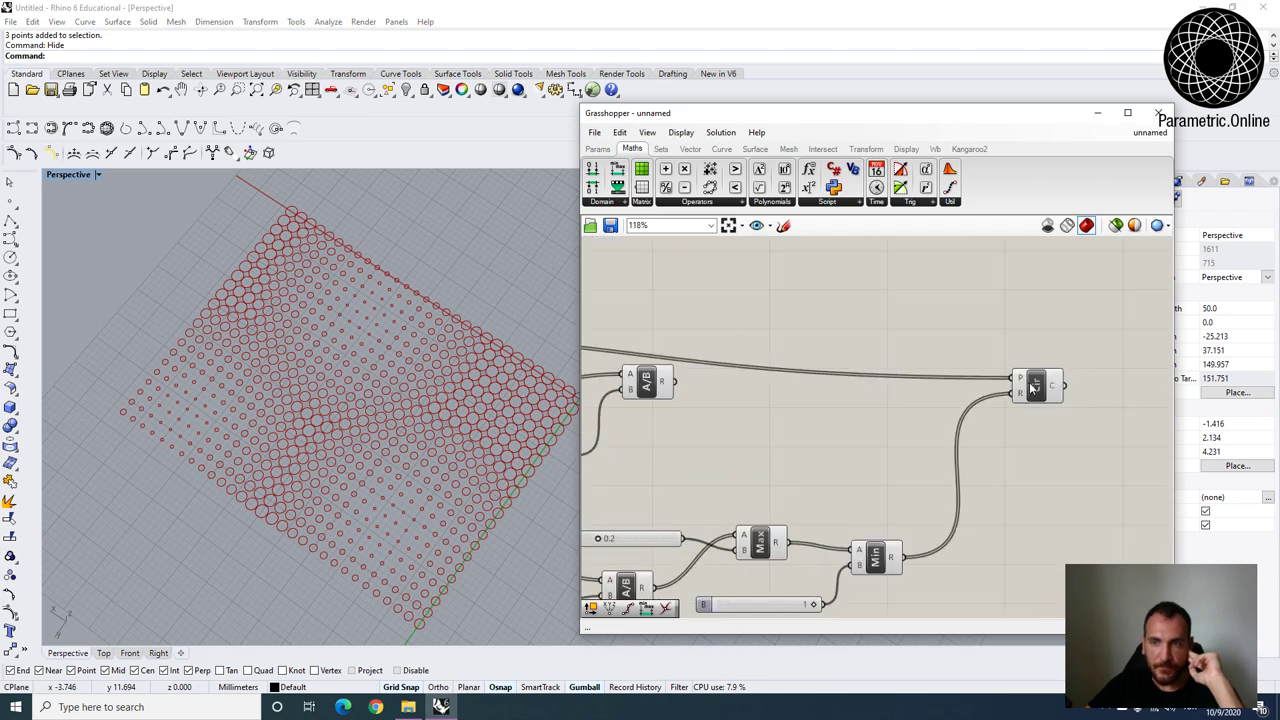
pyautogui.scroll(-4, 942, 341)
pyautogui.scroll(3, 1016, 407)
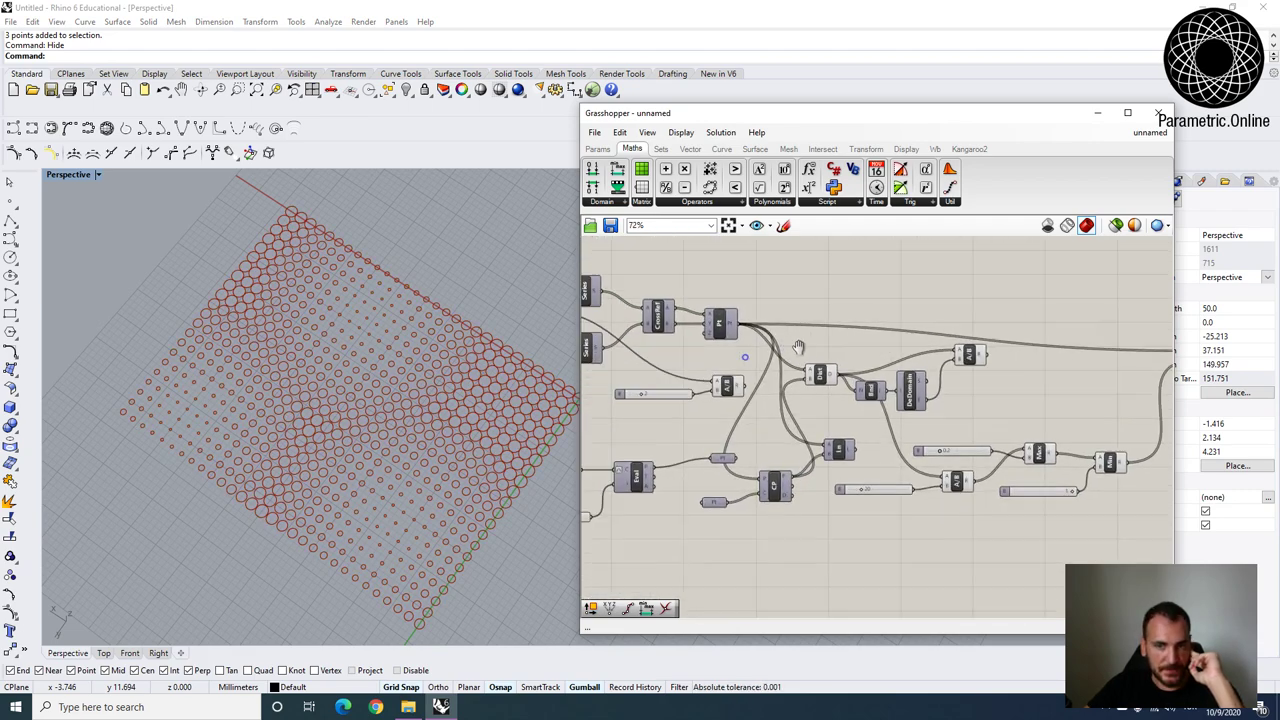
pyautogui.moveTo(1016, 407); pyautogui.dragTo(814, 311)
pyautogui.moveTo(836, 371); pyautogui.dragTo(876, 392)
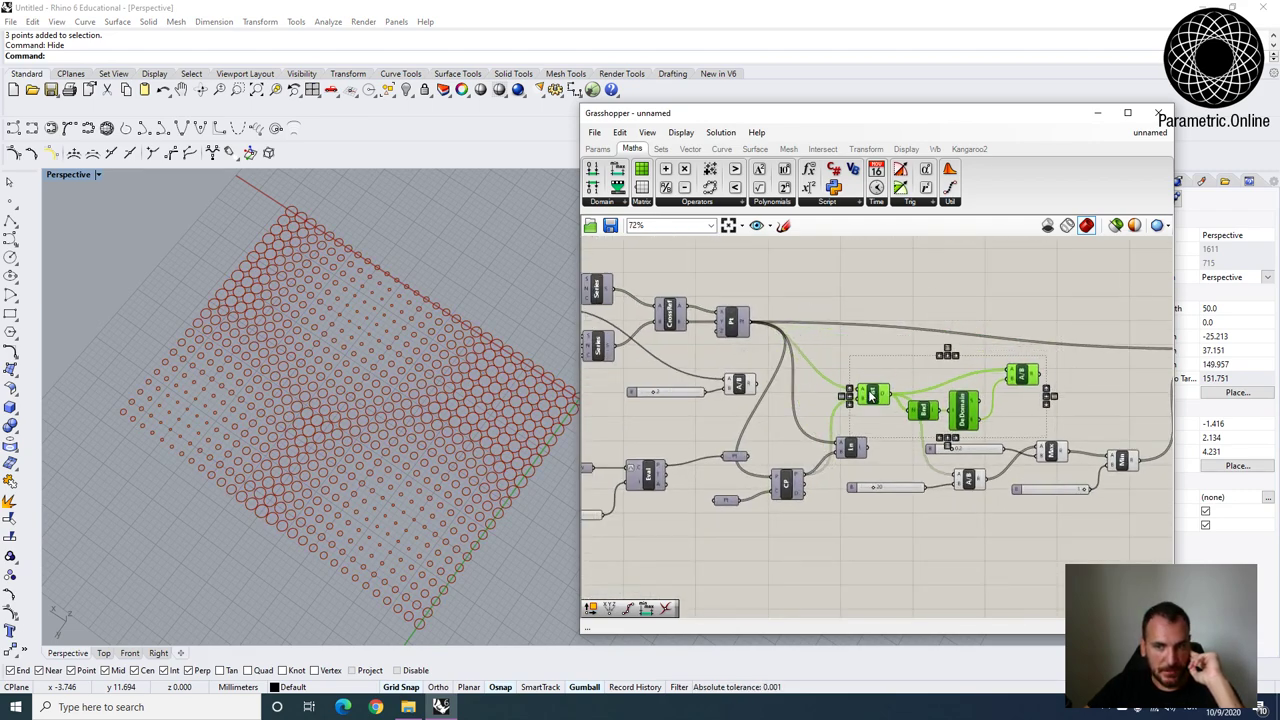
pyautogui.click(868, 326)
# Widen the Grasshopper window so that more of the definition fits beside the Rhino viewport.
pyautogui.scroll(-3, 868, 326)
pyautogui.moveTo(866, 335); pyautogui.dragTo(893, 351, button='right')
pyautogui.scroll(1, 919, 342)
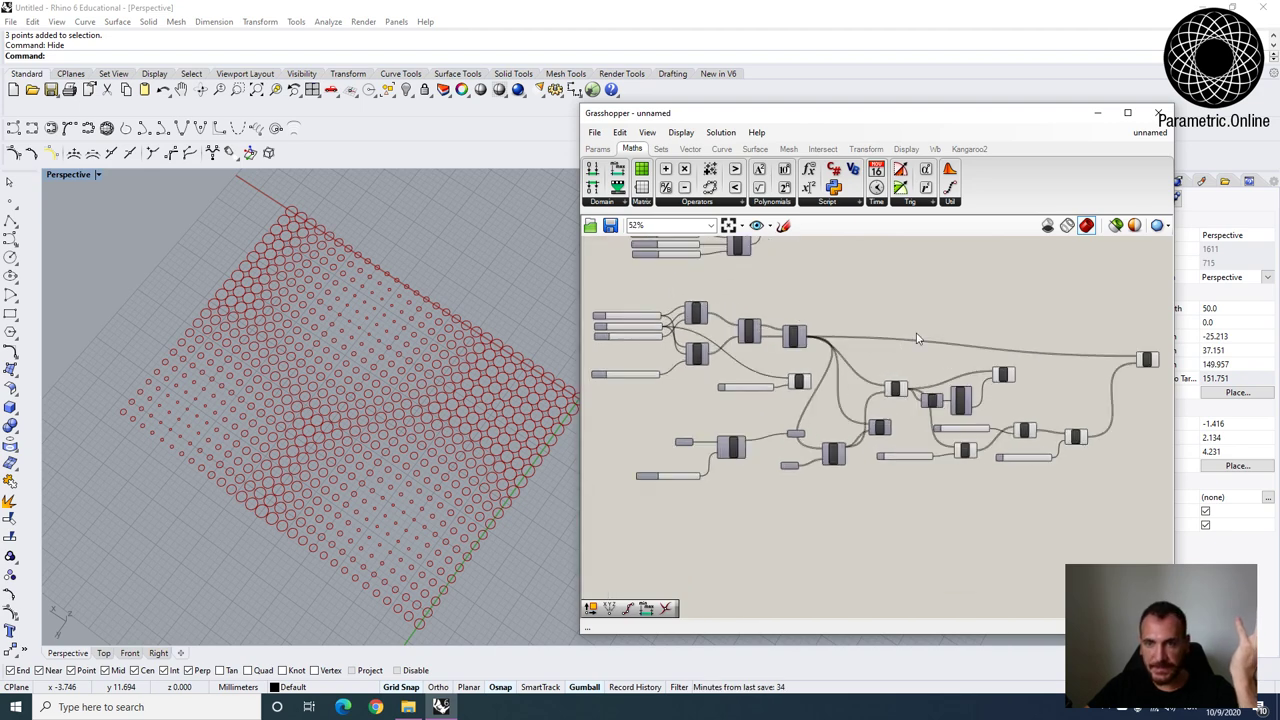
pyautogui.moveTo(975, 366); pyautogui.dragTo(950, 357, button='right')
pyautogui.moveTo(562, 400); pyautogui.dragTo(408, 400)
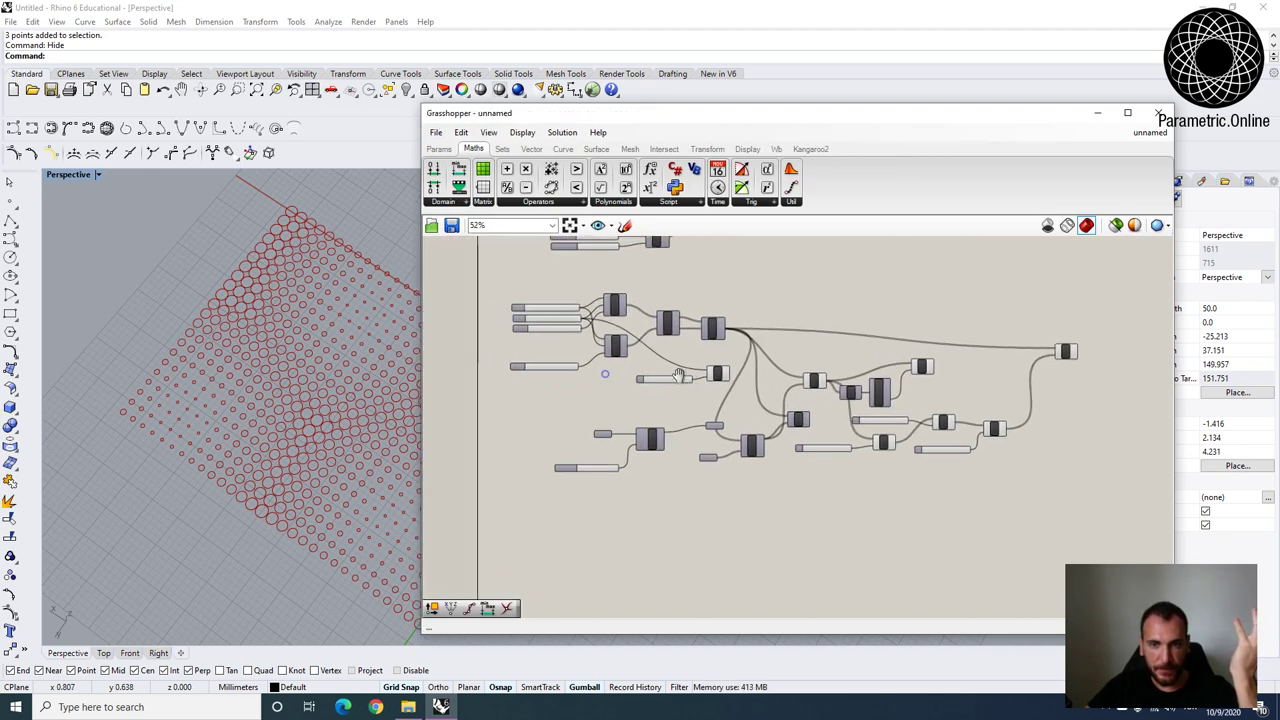
pyautogui.scroll(3, 828, 368)
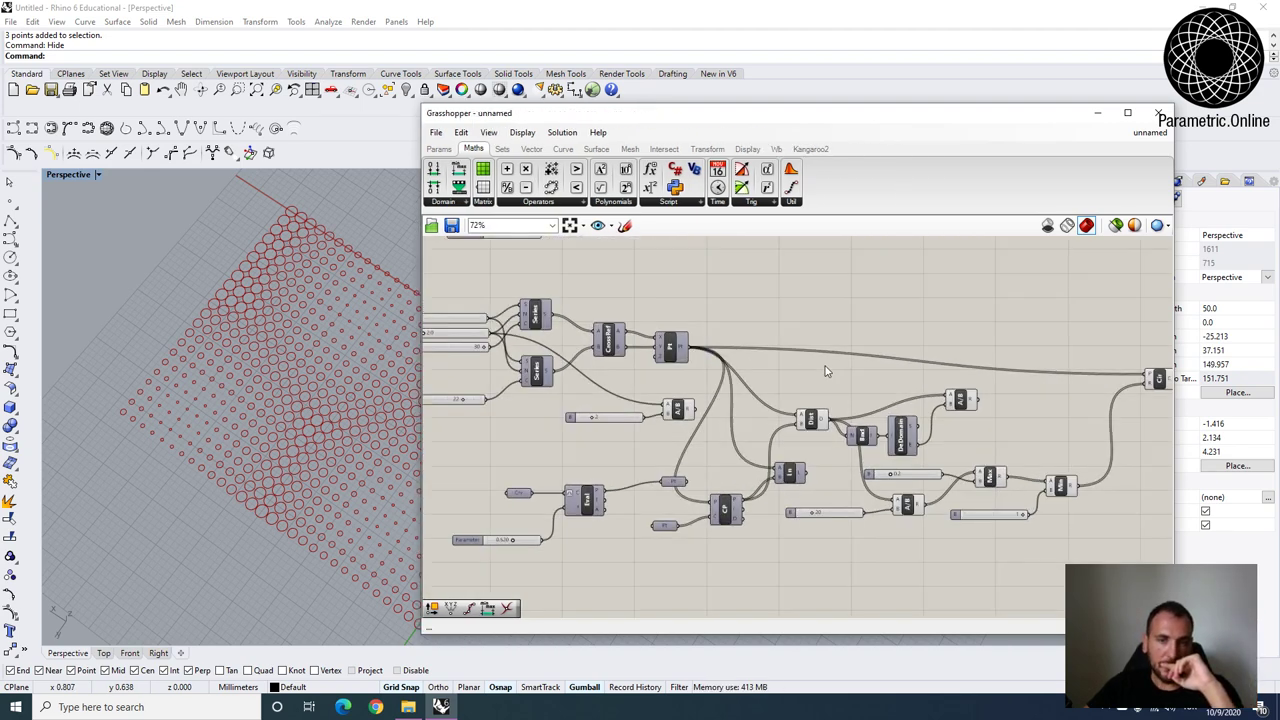
pyautogui.moveTo(160, 400); pyautogui.dragTo(350, 346, button='right')
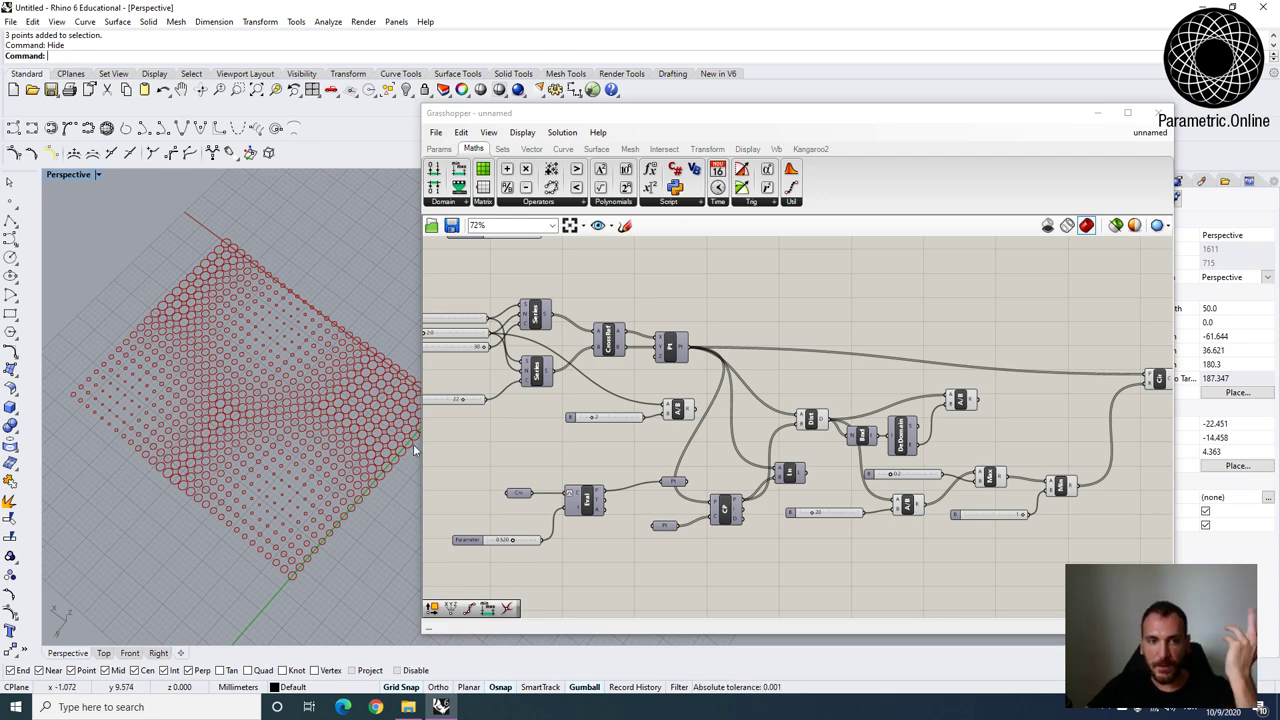
pyautogui.scroll(-3, 770, 347)
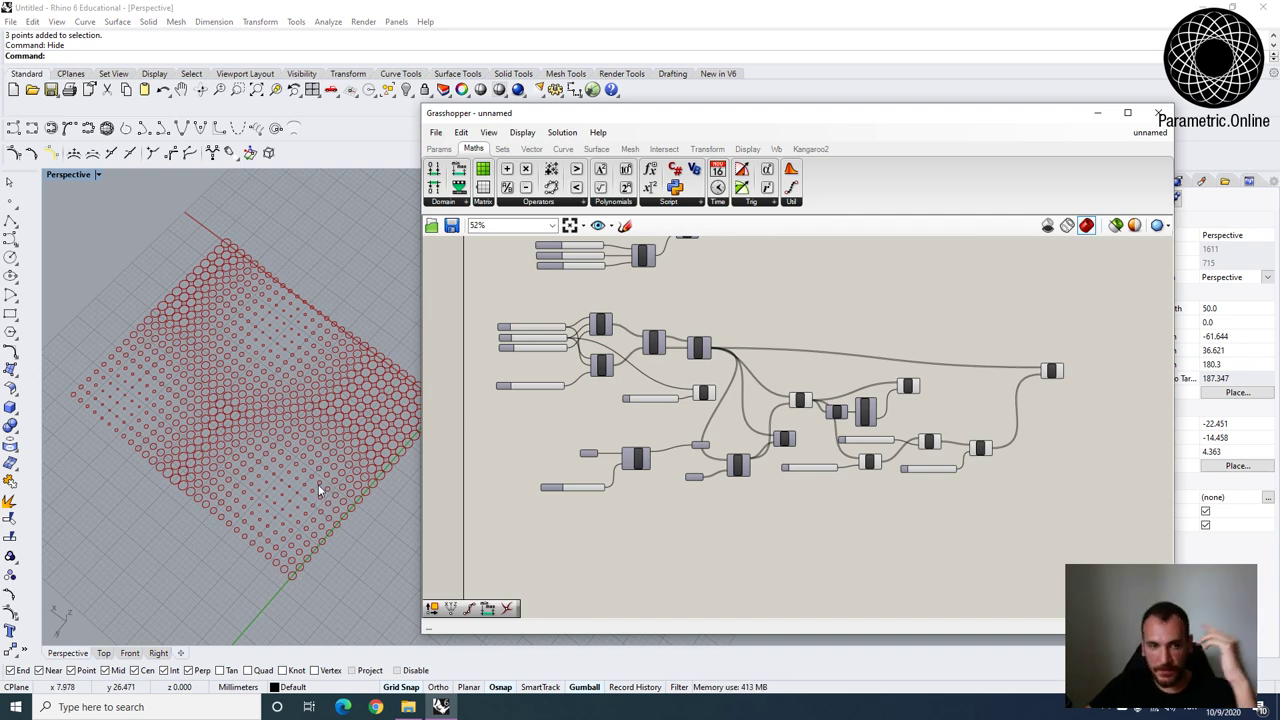
# Move the Circle component slightly upward on the canvas.
pyautogui.moveTo(980, 448); pyautogui.dragTo(912, 430, button='right')
pyautogui.scroll(3, 912, 430)
pyautogui.moveTo(1006, 297); pyautogui.dragTo(1011, 285)
pyautogui.scroll(1, 907, 460)
# Examine the Minimum component feeding the circle radius and the layout of the whole attractor definition.
pyautogui.click(893, 421)
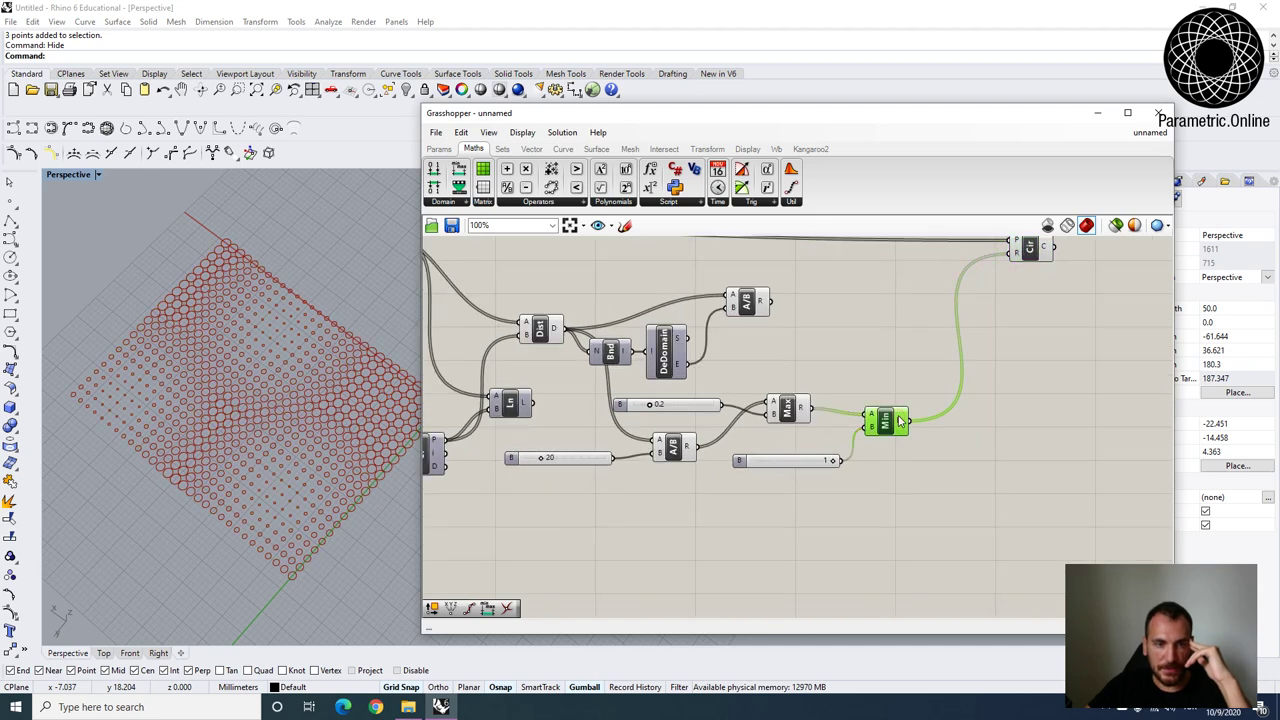
pyautogui.moveTo(898, 421)
pyautogui.scroll(-2, 900, 420)
pyautogui.moveTo(885, 369); pyautogui.dragTo(895, 411, button='right')
pyautogui.scroll(-4, 970, 348)
pyautogui.scroll(3, 1000, 344)
pyautogui.click(982, 341)
pyautogui.click(906, 323)
pyautogui.scroll(1, 906, 323)
pyautogui.moveTo(537, 371); pyautogui.dragTo(680, 379, button='right')
pyautogui.scroll(-2, 906, 453)
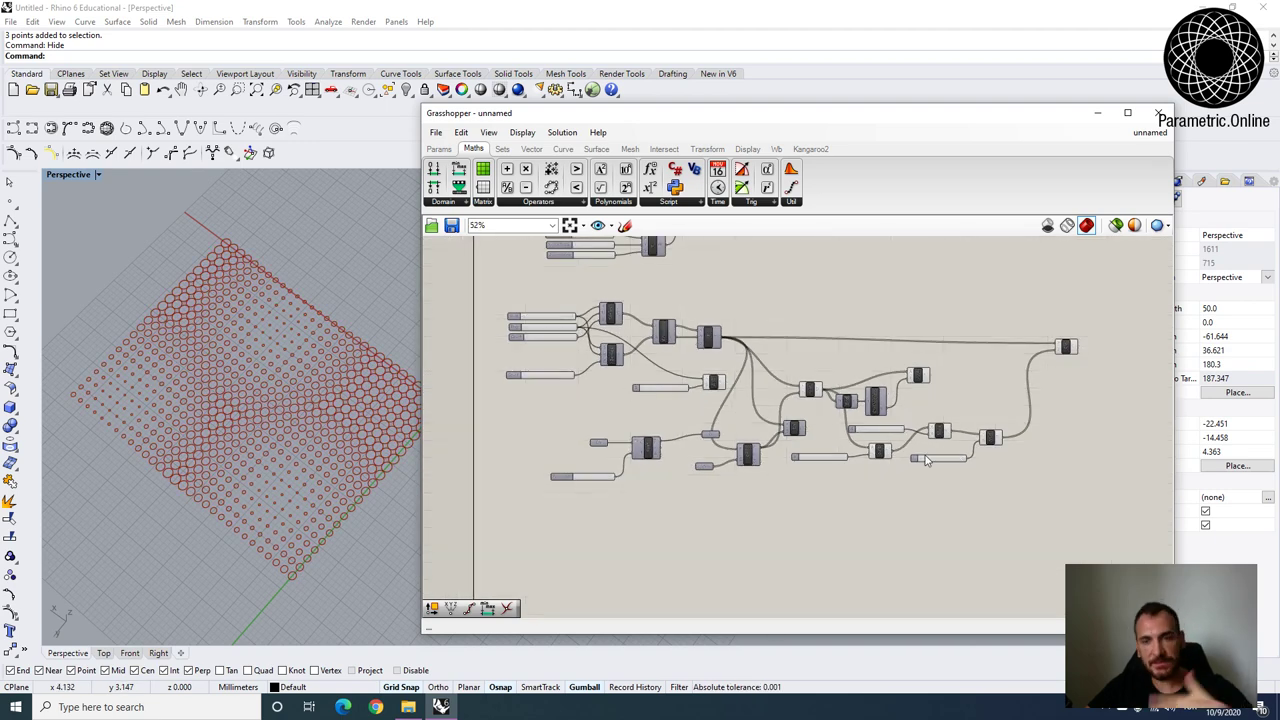
pyautogui.scroll(1, 953, 367)
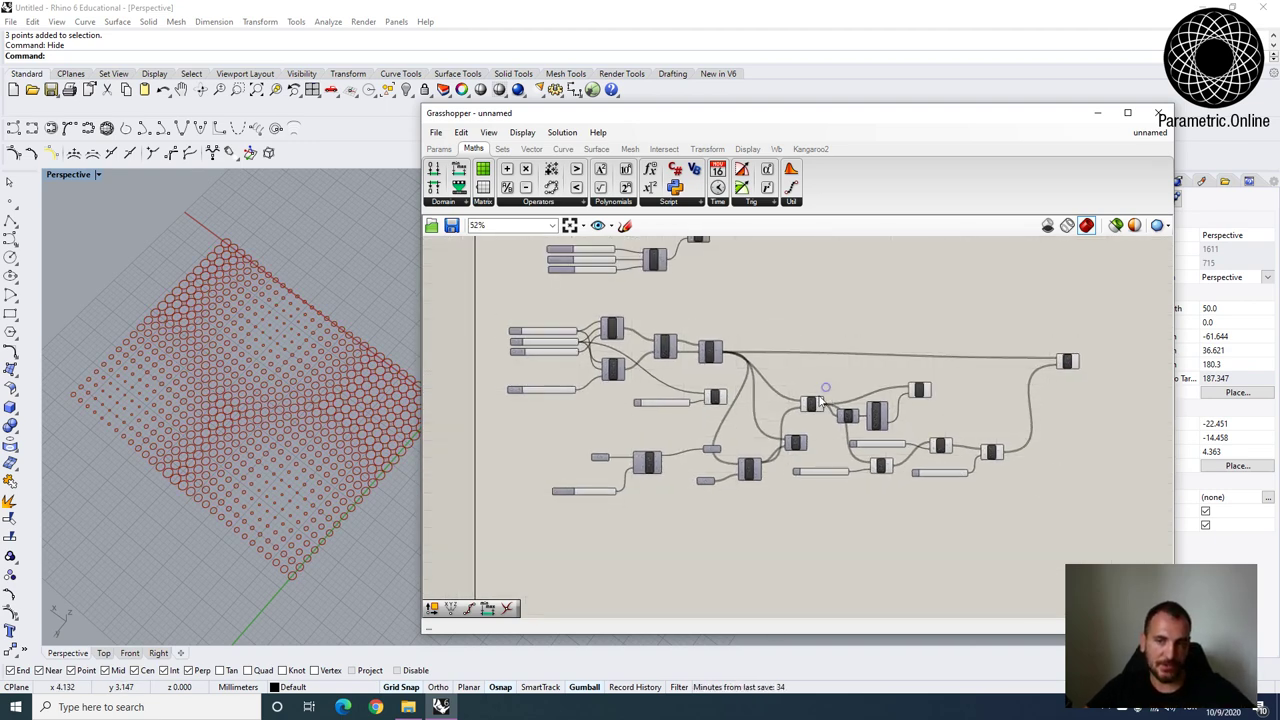
# Duplicate the whole circle grid attractor definition, leaving one version below the other.
pyautogui.scroll(-2, 860, 380)
pyautogui.moveTo(1058, 464); pyautogui.dragTo(563, 291)
pyautogui.keyDown('alt'); pyautogui.moveTo(648, 305); pyautogui.dragTo(644, 516); pyautogui.keyUp('alt')
pyautogui.click(651, 482)
# Disable the first Series component in the upper copy of the definition.
pyautogui.scroll(4, 648, 304)
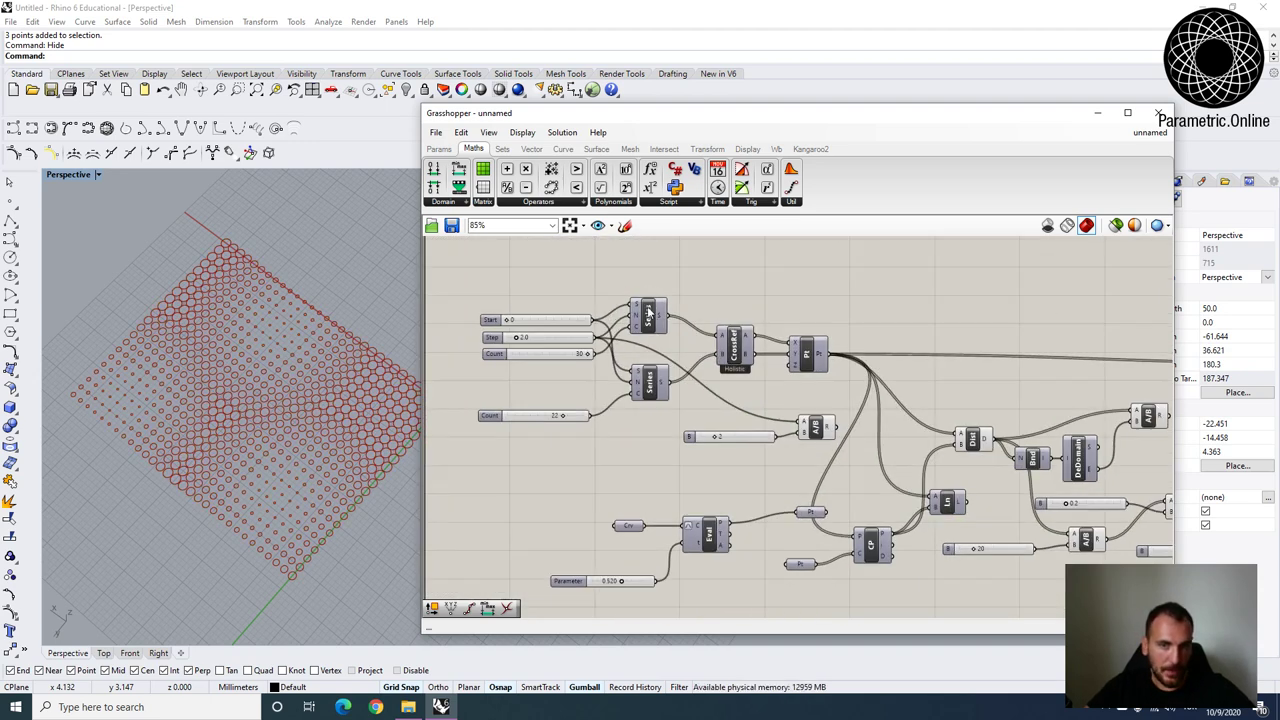
pyautogui.rightClick(648, 305)
pyautogui.click(688, 345)
pyautogui.scroll(-5, 733, 288)
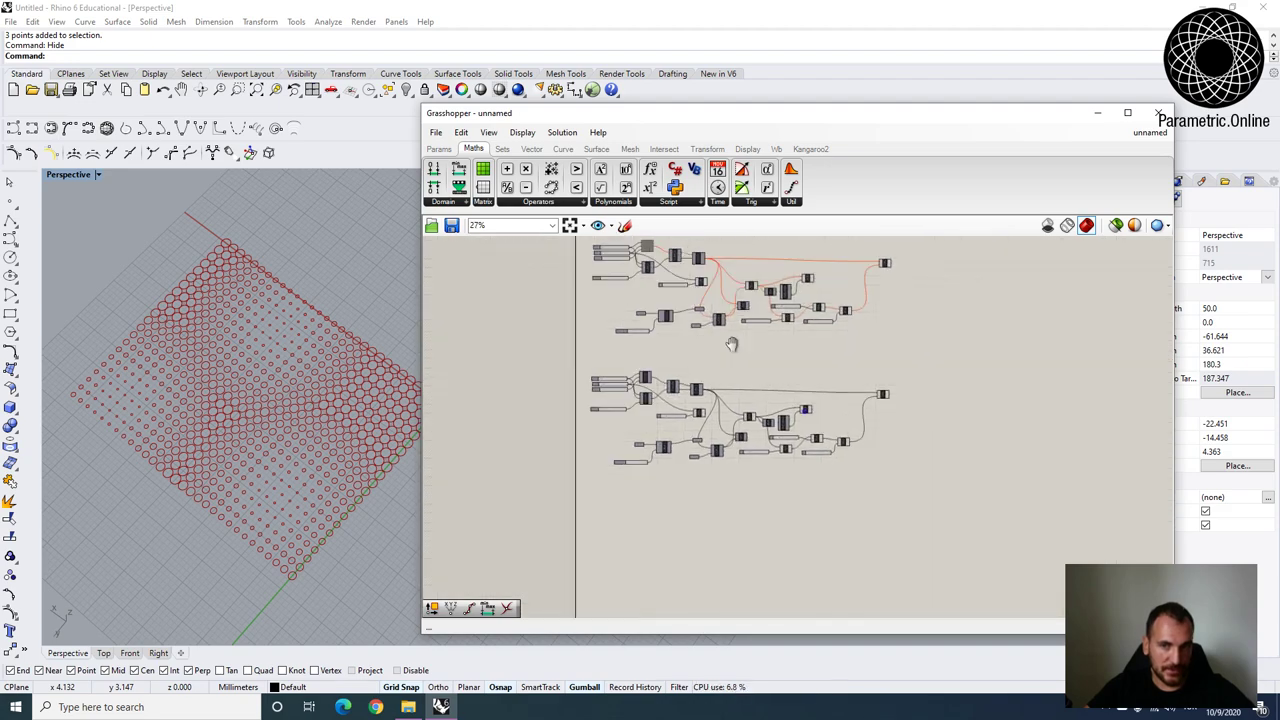
# Disconnect the Minimum result from the radius input of the Circle component in the lower copy.
pyautogui.moveTo(922, 441); pyautogui.dragTo(860, 357, button='right')
pyautogui.scroll(3, 860, 357)
pyautogui.click(860, 358)
pyautogui.scroll(2, 858, 358)
pyautogui.scroll(3, 862, 365)
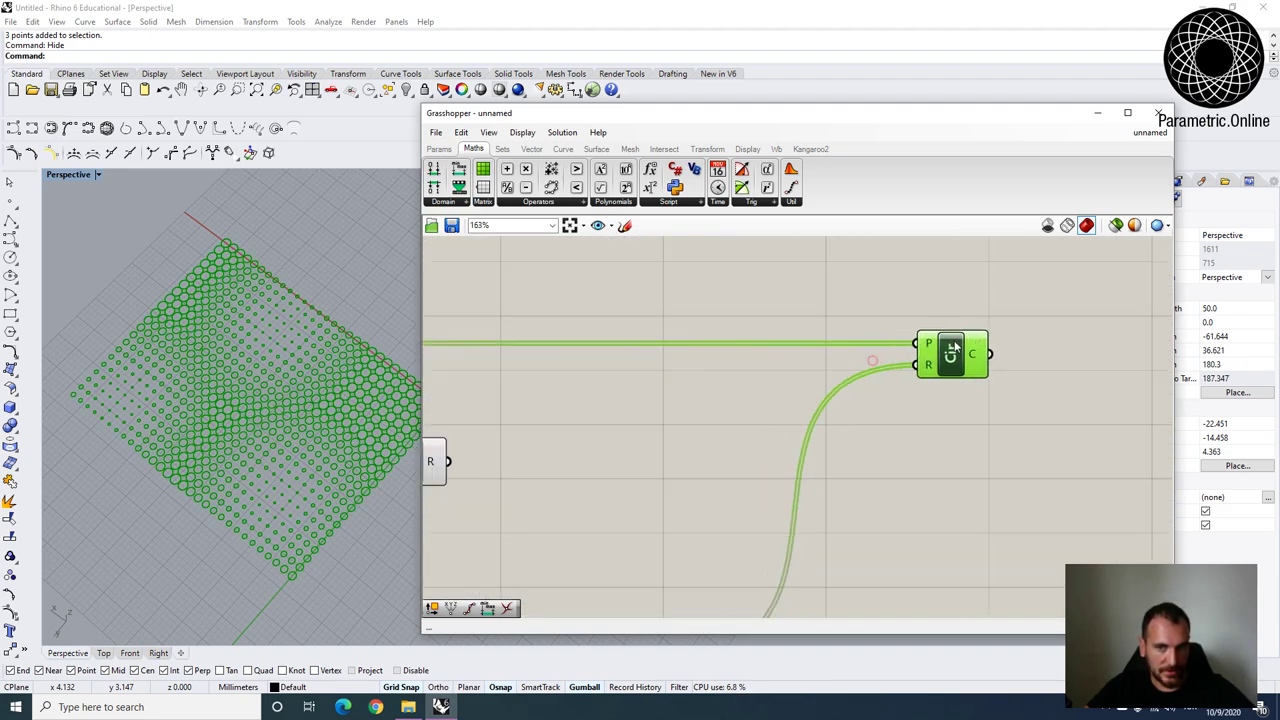
pyautogui.rightClick(921, 365)
pyautogui.click(908, 376)
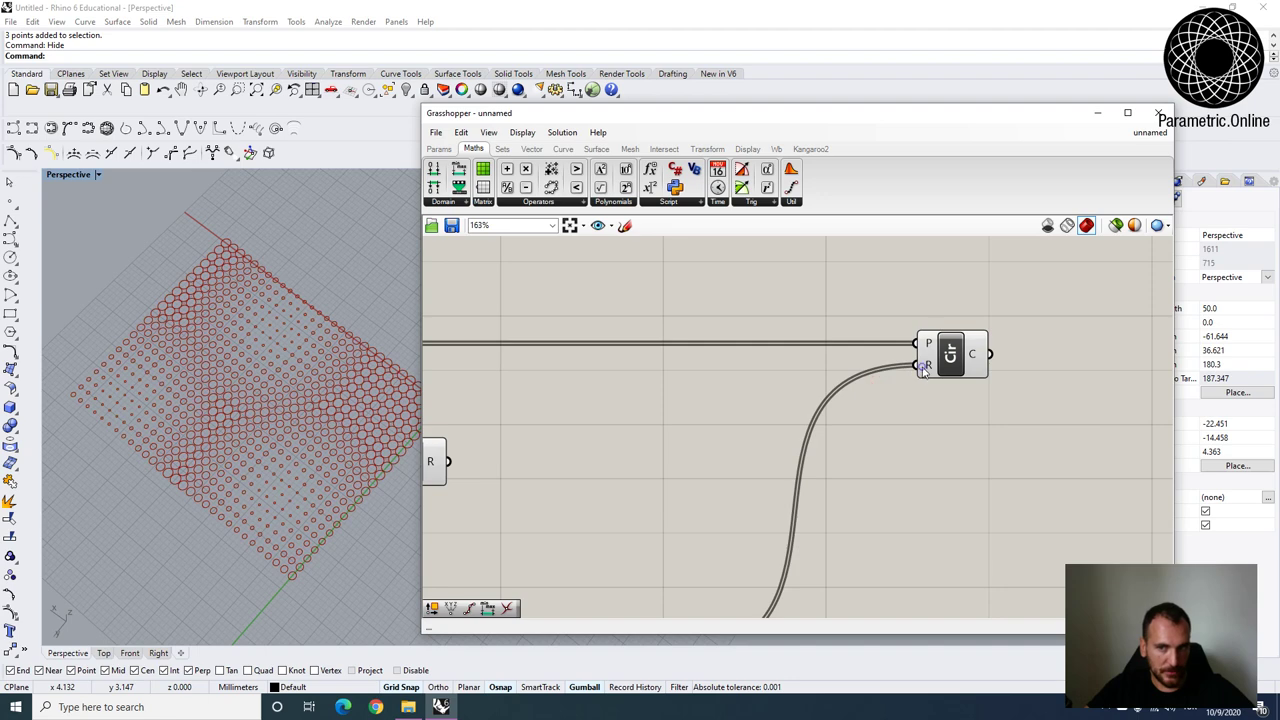
pyautogui.rightClick(924, 370)
pyautogui.click(1103, 409)
pyautogui.scroll(-5, 754, 394)
pyautogui.scroll(2, 740, 425)
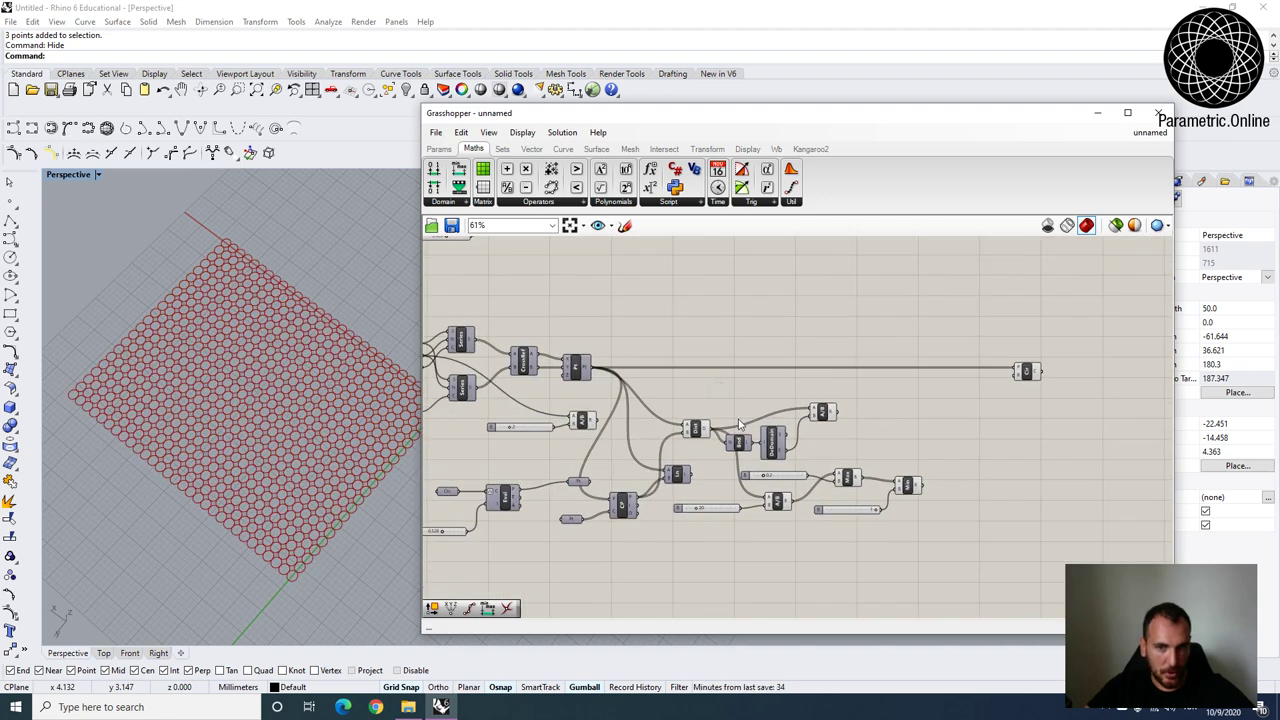
# Connect the Division that halves the grid step to the radius input of the lower copy's Circle component.
pyautogui.scroll(1, 740, 425)
pyautogui.scroll(-2, 506, 413)
pyautogui.scroll(2, 494, 410)
pyautogui.moveTo(489, 407); pyautogui.dragTo(601, 405, button='right')
pyautogui.scroll(-4, 506, 402)
pyautogui.scroll(4, 637, 406)
pyautogui.moveTo(608, 418); pyautogui.dragTo(1112, 344)
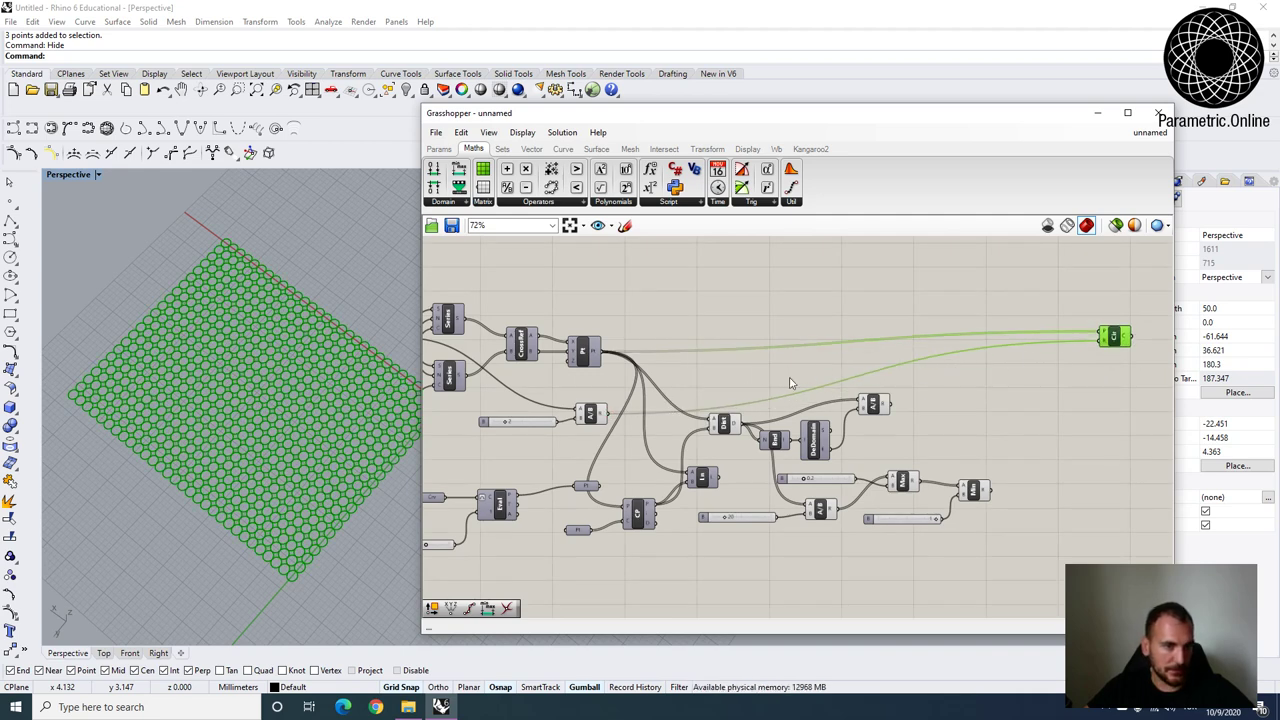
# Add an Extrude component after the lower copy's Circle component and feed the circles into its base input.
pyautogui.moveTo(1034, 383); pyautogui.dragTo(908, 384, button='right')
pyautogui.doubleClick(1018, 382)
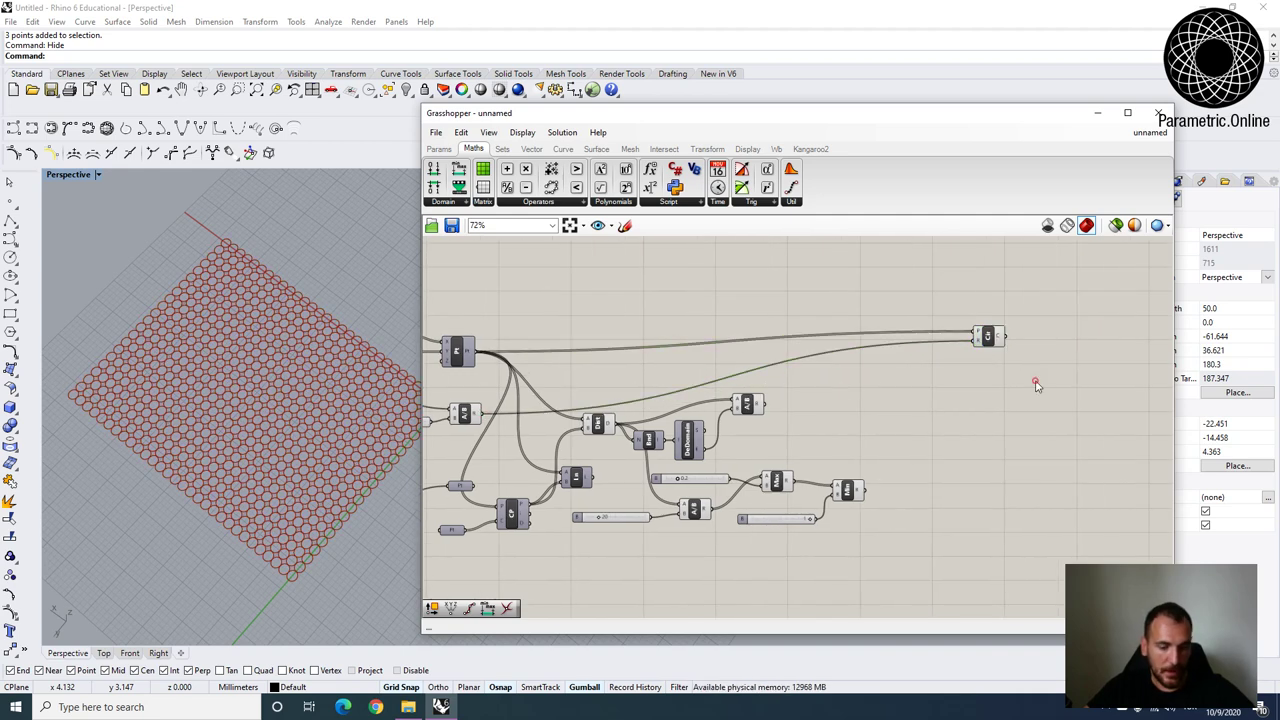
pyautogui.write('extru')
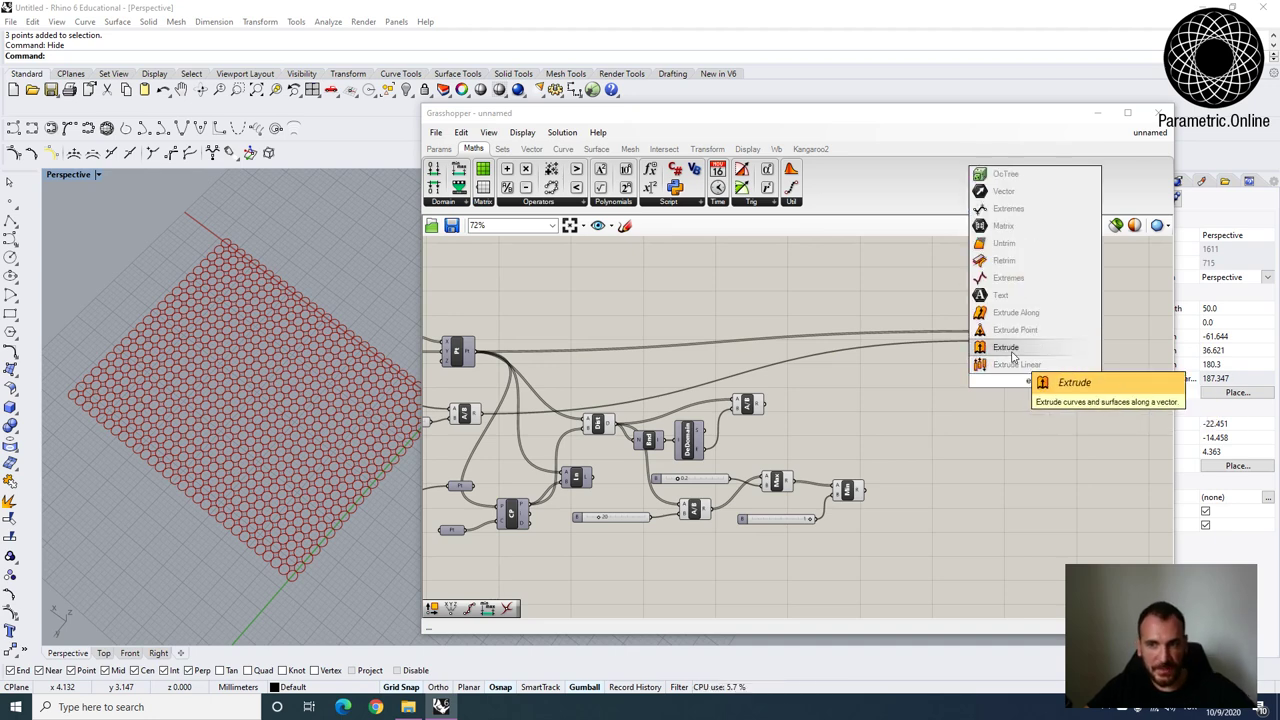
pyautogui.click(1006, 347)
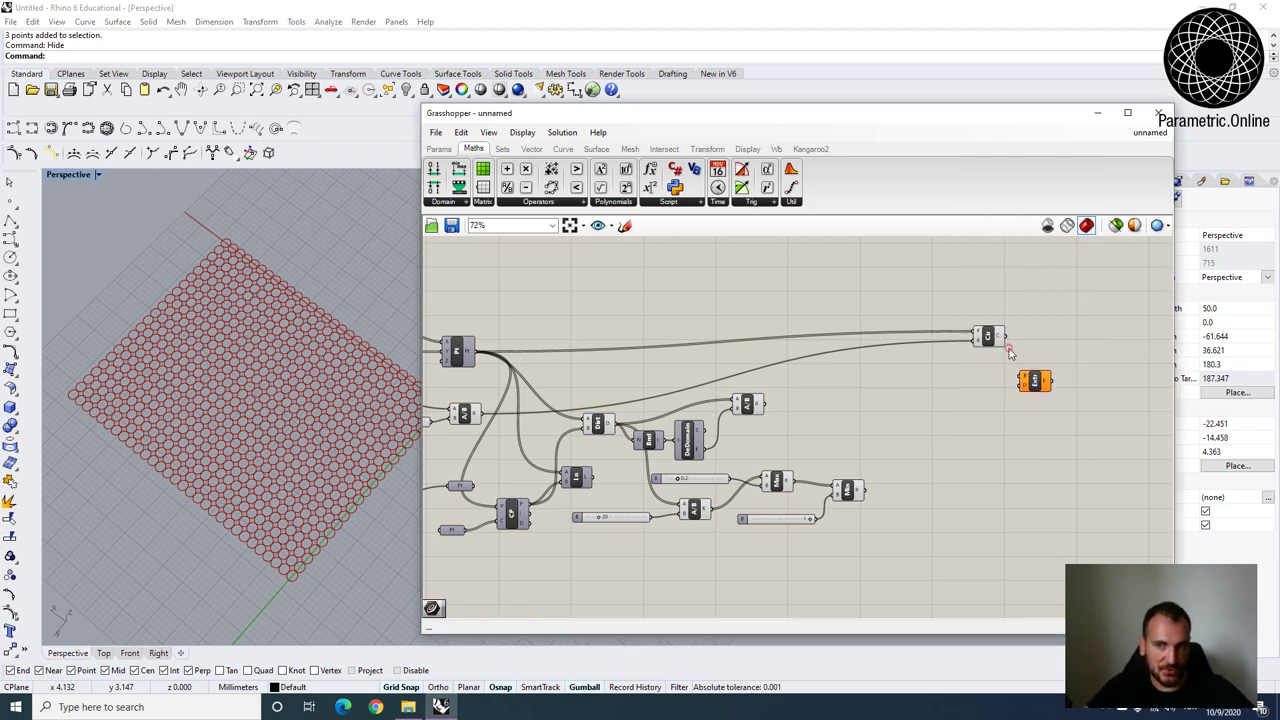
pyautogui.scroll(3, 995, 345)
pyautogui.moveTo(934, 358); pyautogui.dragTo(1065, 385)
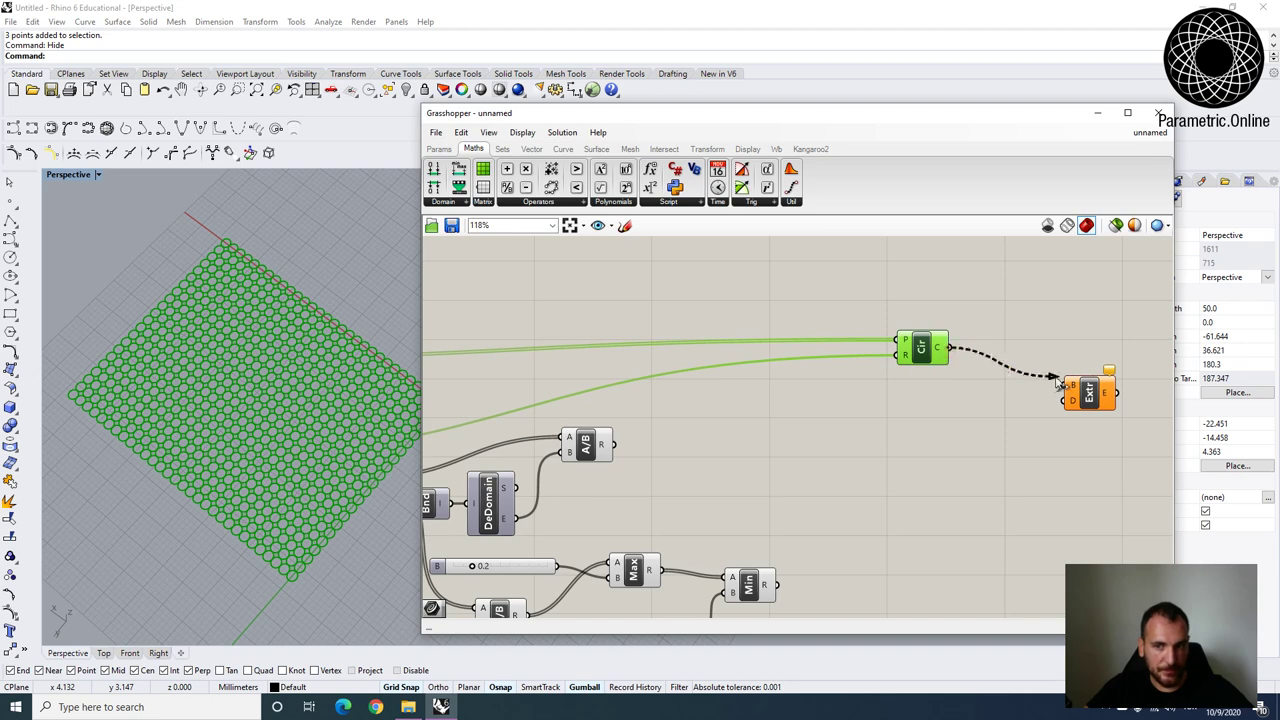
pyautogui.scroll(3, 990, 390)
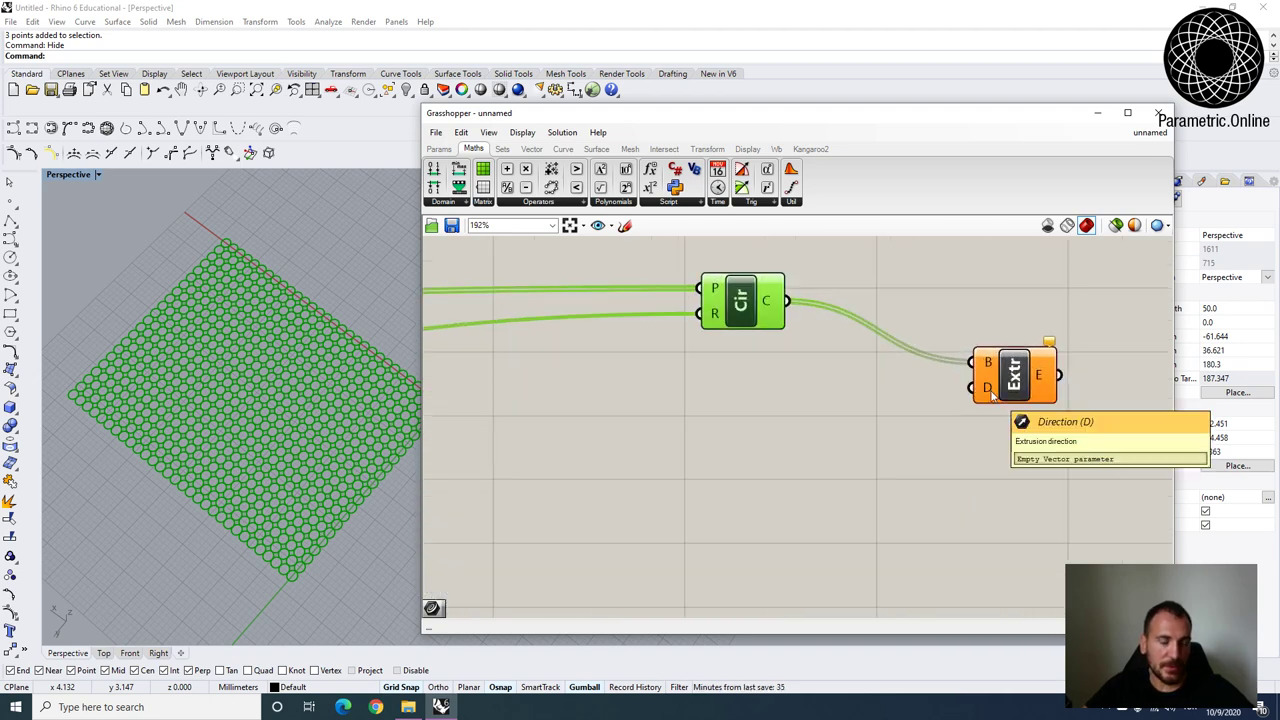
# Add a Unit Z vector component below the Circle component, close to the Extrude component.
pyautogui.moveTo(246, 522); pyautogui.dragTo(291, 470, button='right')
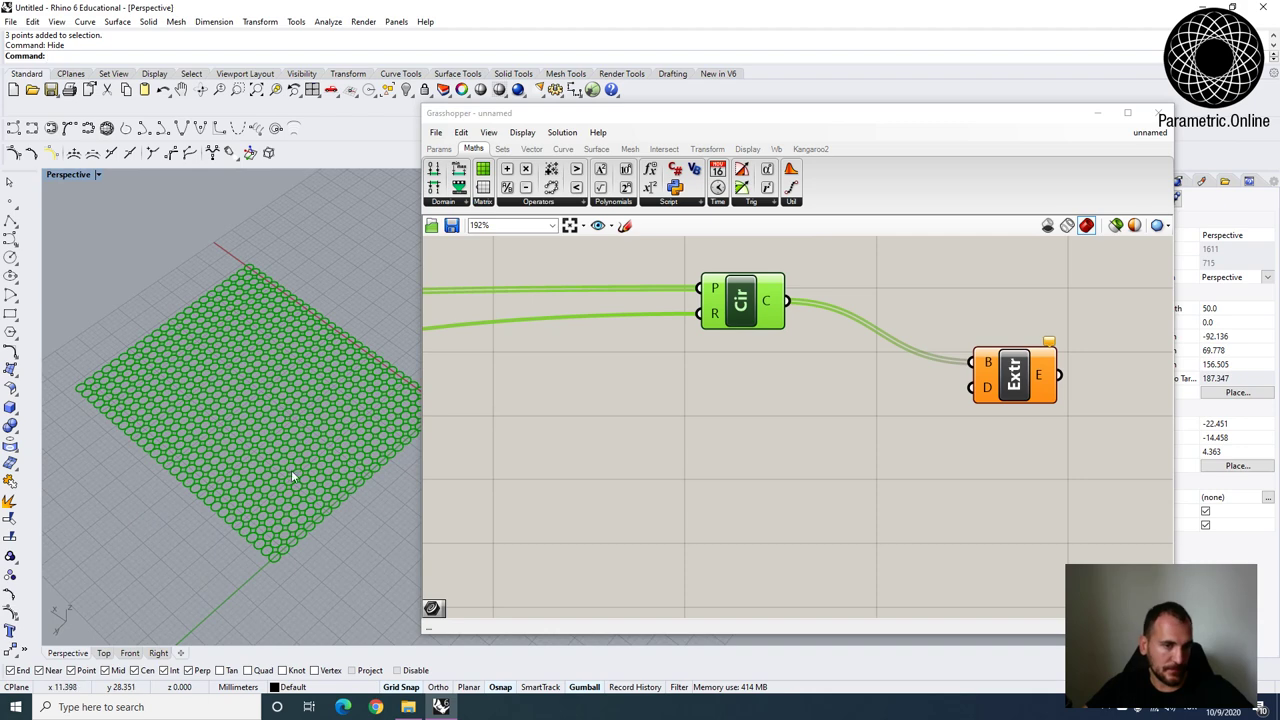
pyautogui.doubleClick(810, 443)
pyautogui.write('z')
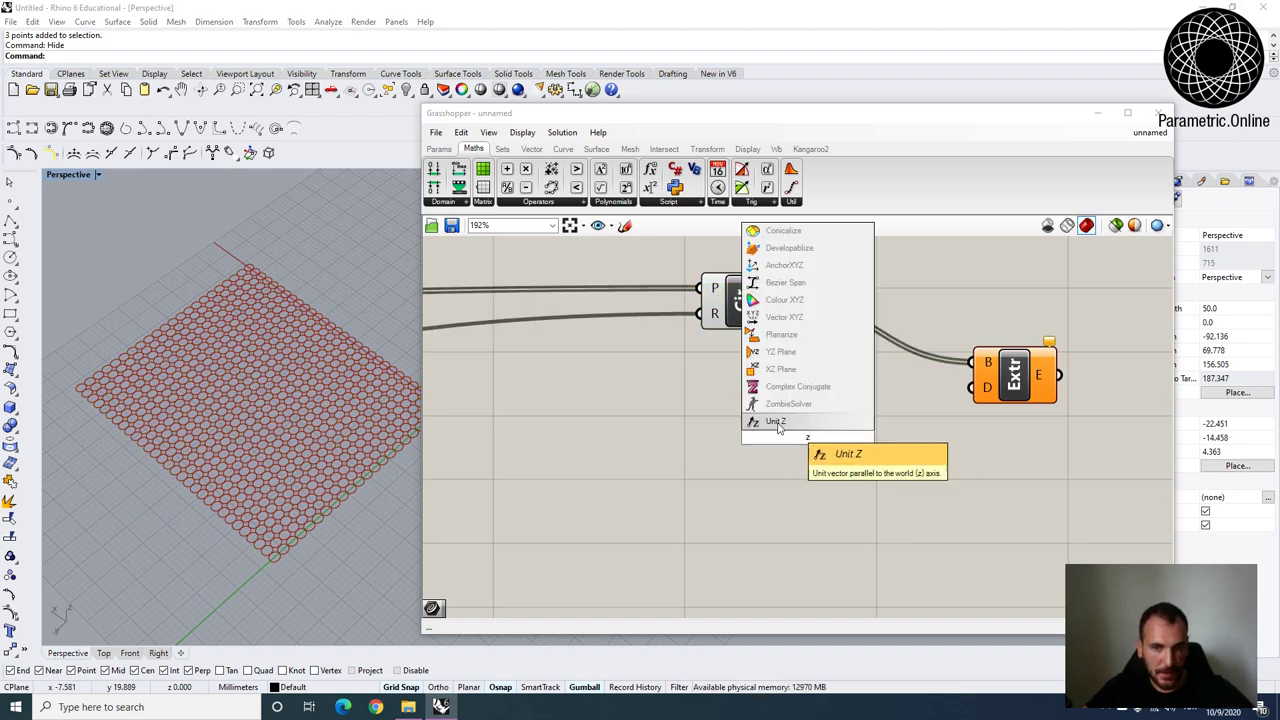
pyautogui.click(786, 424)
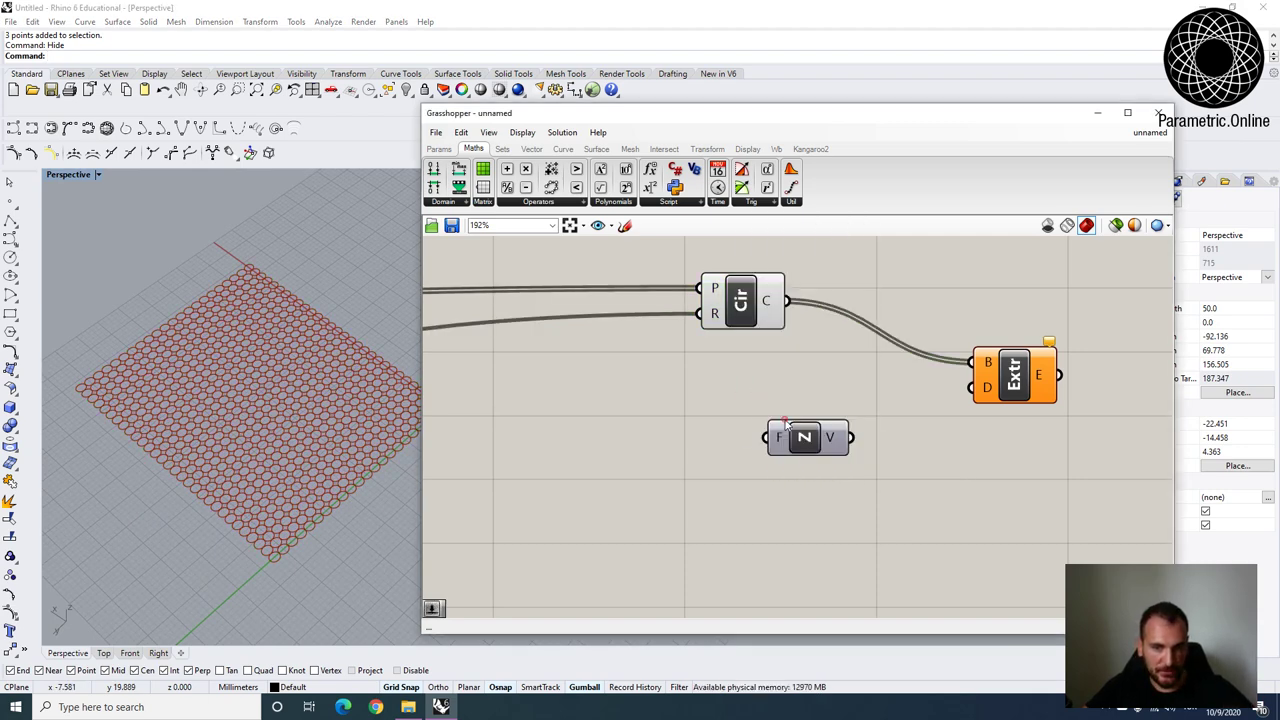
pyautogui.doubleClick(822, 463)
pyautogui.write('z')
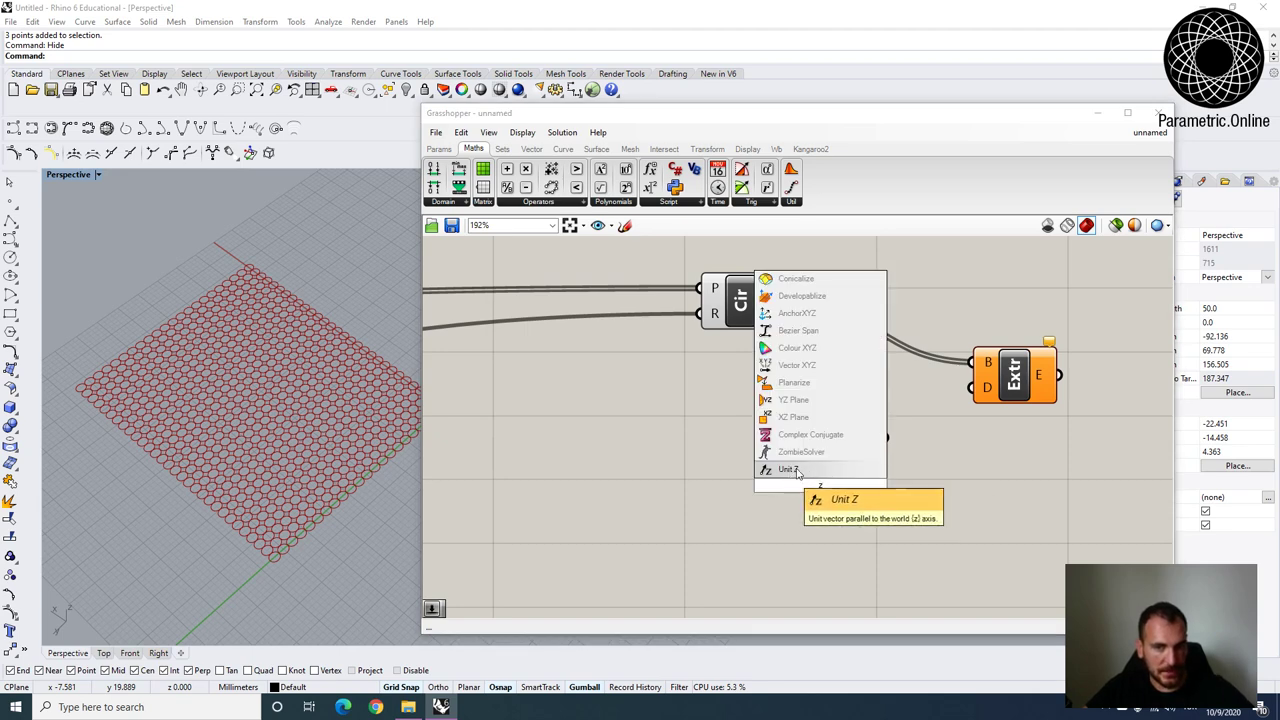
pyautogui.click(787, 470)
pyautogui.scroll(-4, 893, 440)
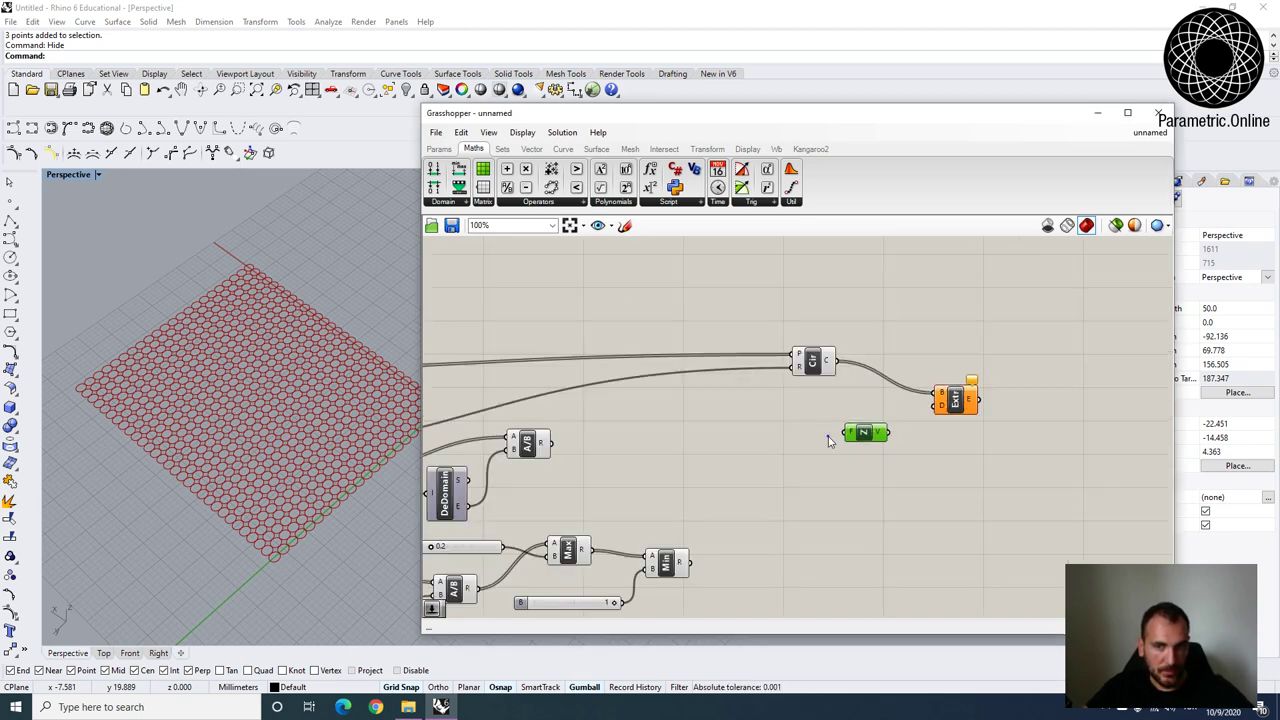
pyautogui.moveTo(827, 437); pyautogui.dragTo(893, 370, button='right')
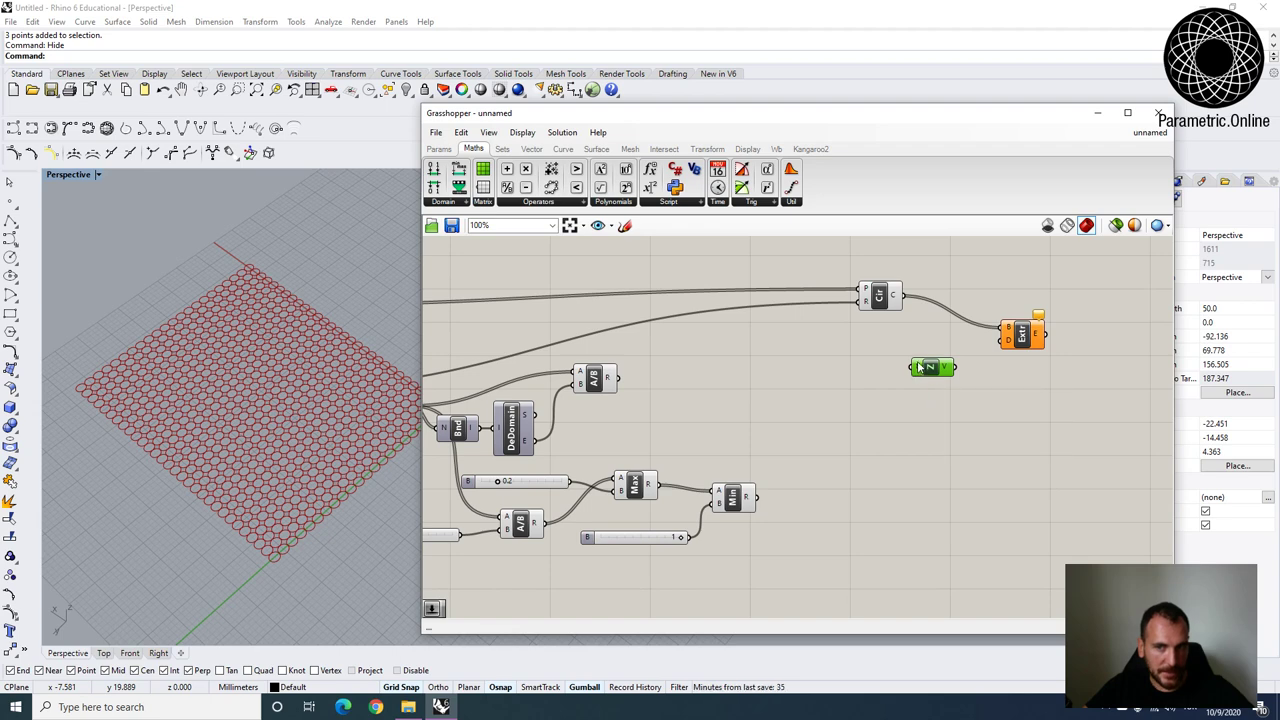
# Connect the Minimum result to the Unit Z factor and the Unit Z vector to the Extrude direction.
pyautogui.moveTo(750, 507)
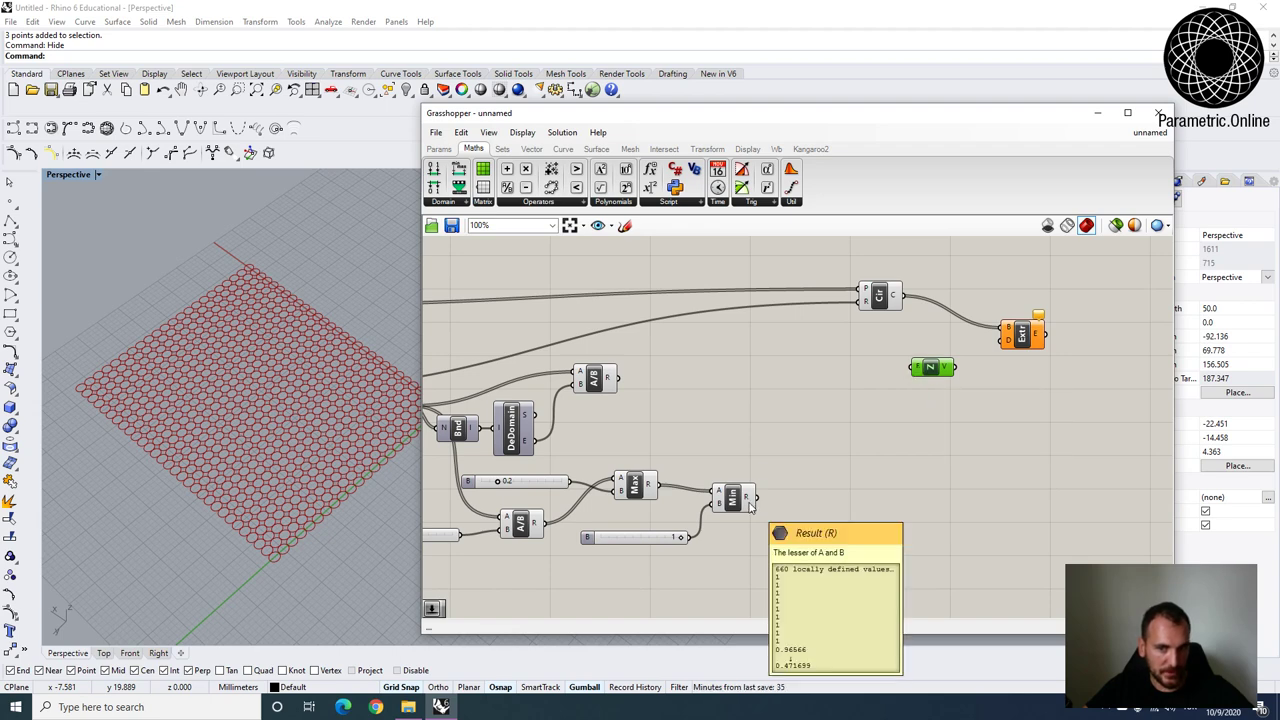
pyautogui.moveTo(750, 507); pyautogui.dragTo(771, 432, button='right')
pyautogui.moveTo(771, 442)
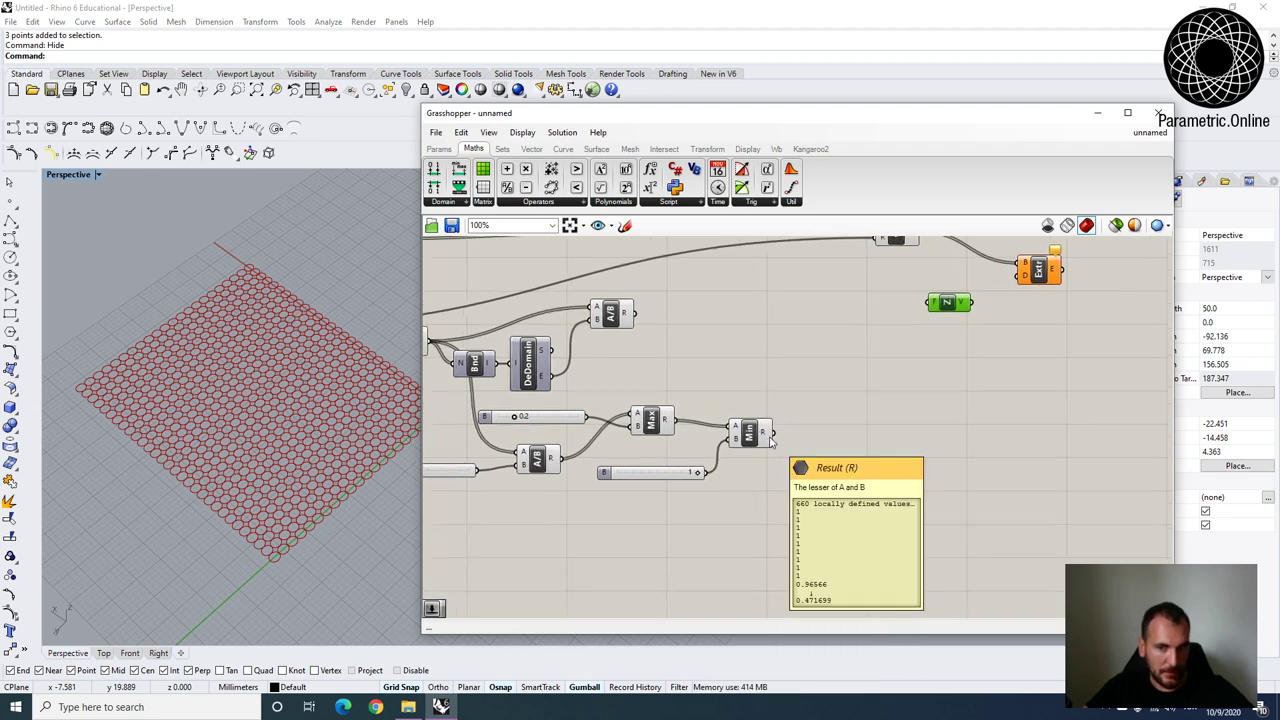
pyautogui.moveTo(771, 433); pyautogui.dragTo(1023, 275)
pyautogui.click(1039, 271)
pyautogui.moveTo(318, 530); pyautogui.dragTo(260, 450, button='right')
pyautogui.scroll(5, 258, 445)
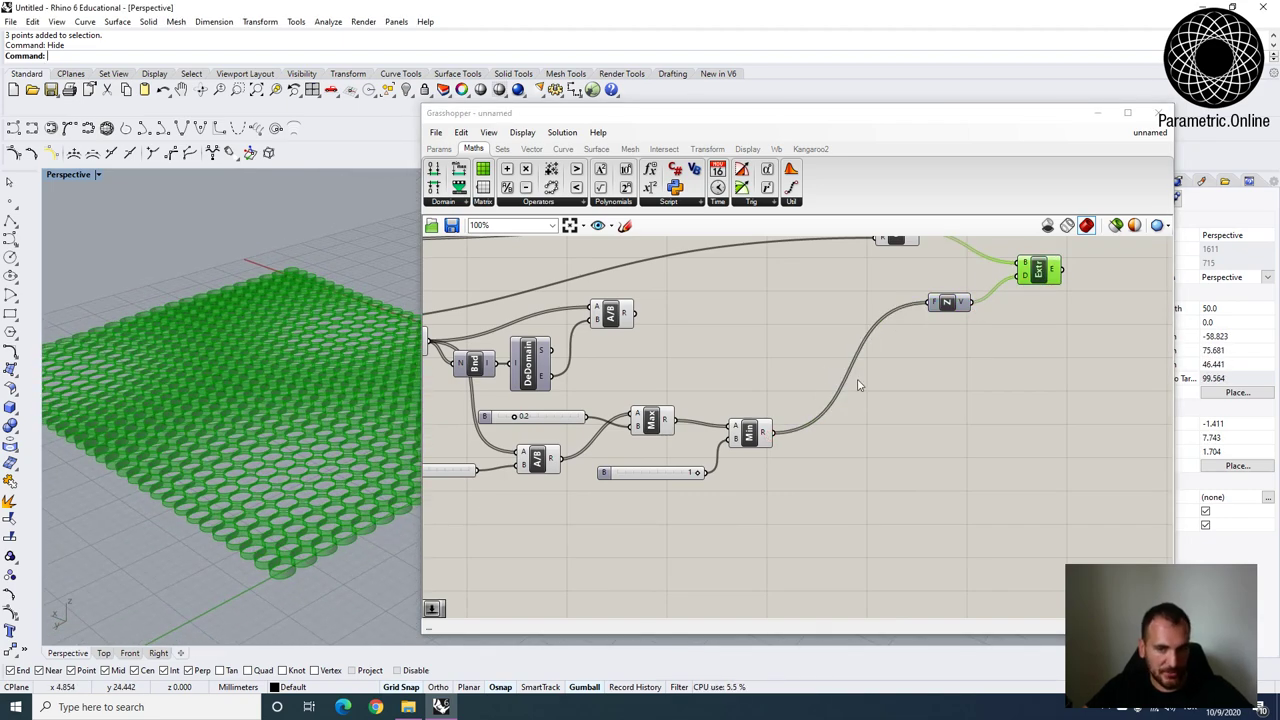
# Replace the Minimum result at the Unit Z factor with the result of the Division that scales the distances.
pyautogui.moveTo(746, 345); pyautogui.dragTo(828, 371, button='right')
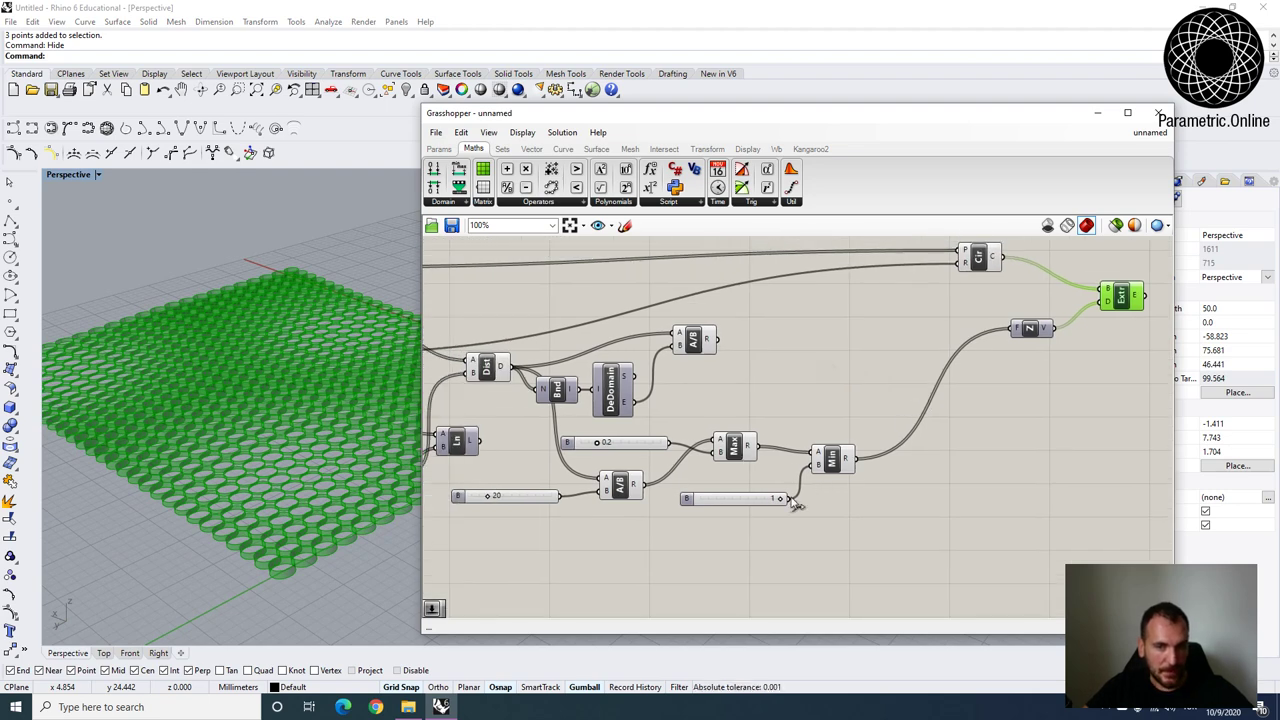
pyautogui.moveTo(782, 456); pyautogui.dragTo(785, 468, button='right')
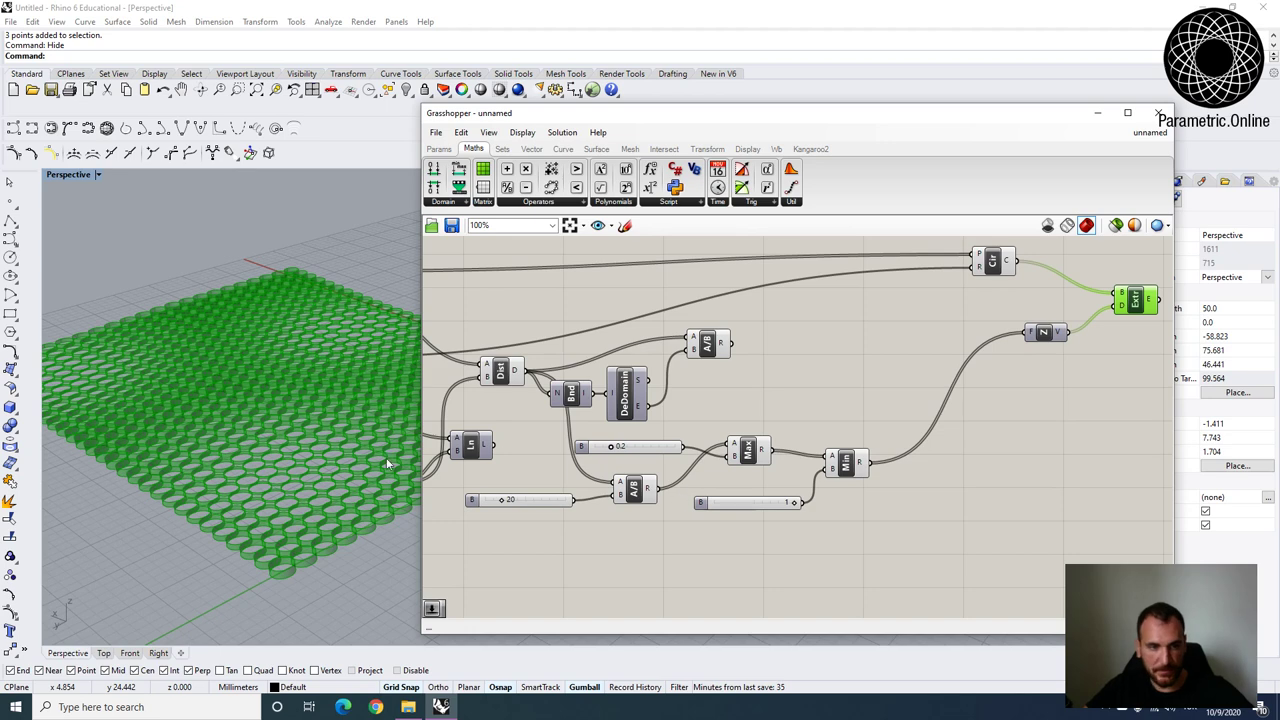
pyautogui.moveTo(345, 455); pyautogui.dragTo(330, 485, button='right')
pyautogui.moveTo(657, 487)
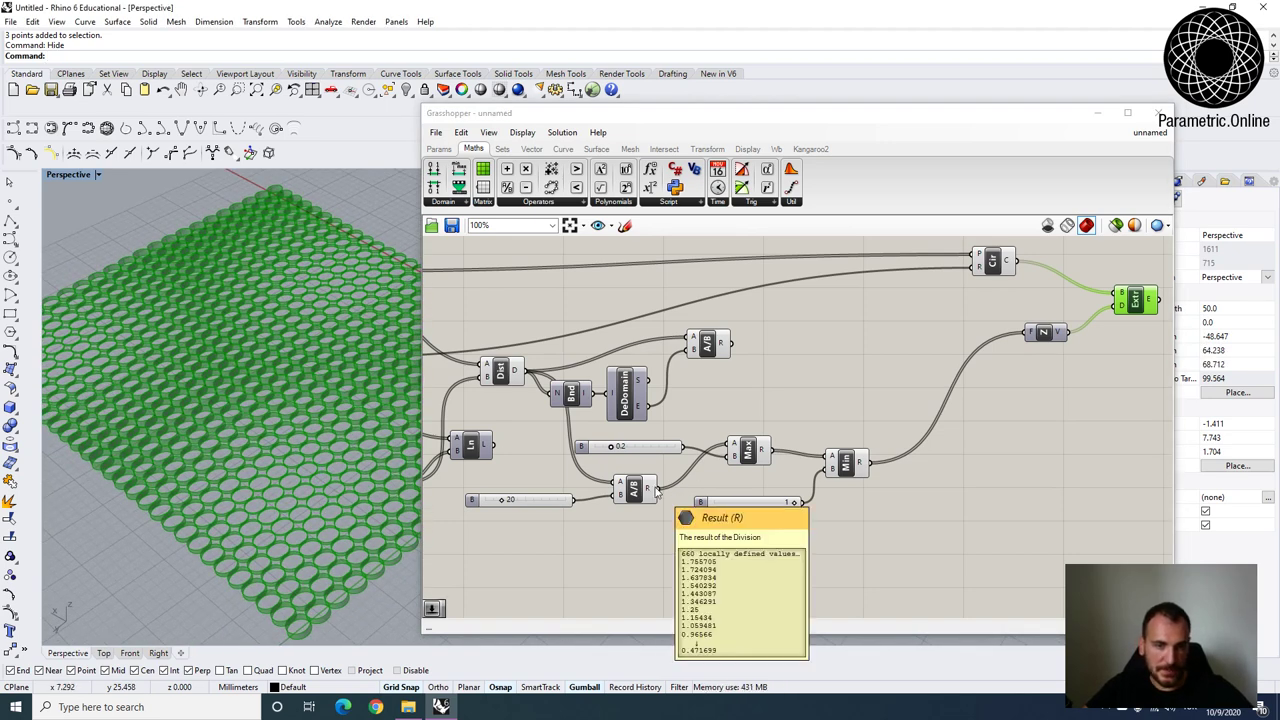
pyautogui.scroll(-2, 670, 490)
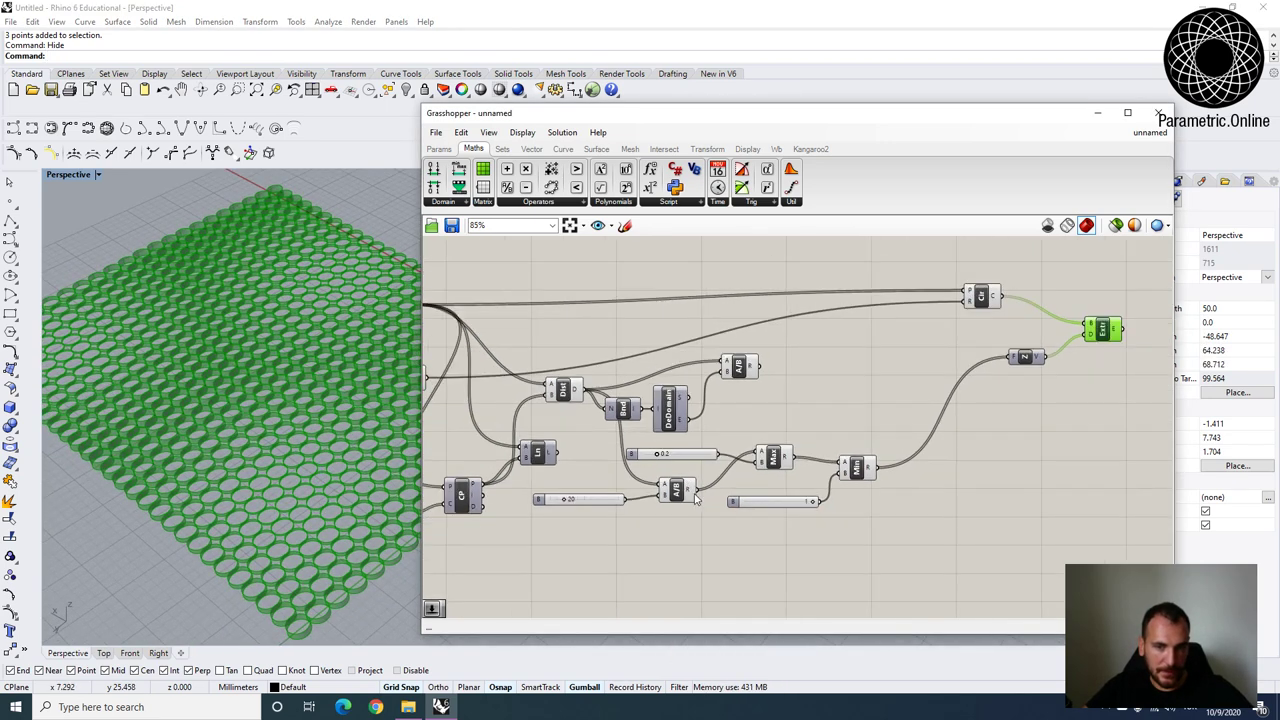
pyautogui.moveTo(703, 500); pyautogui.dragTo(1010, 358)
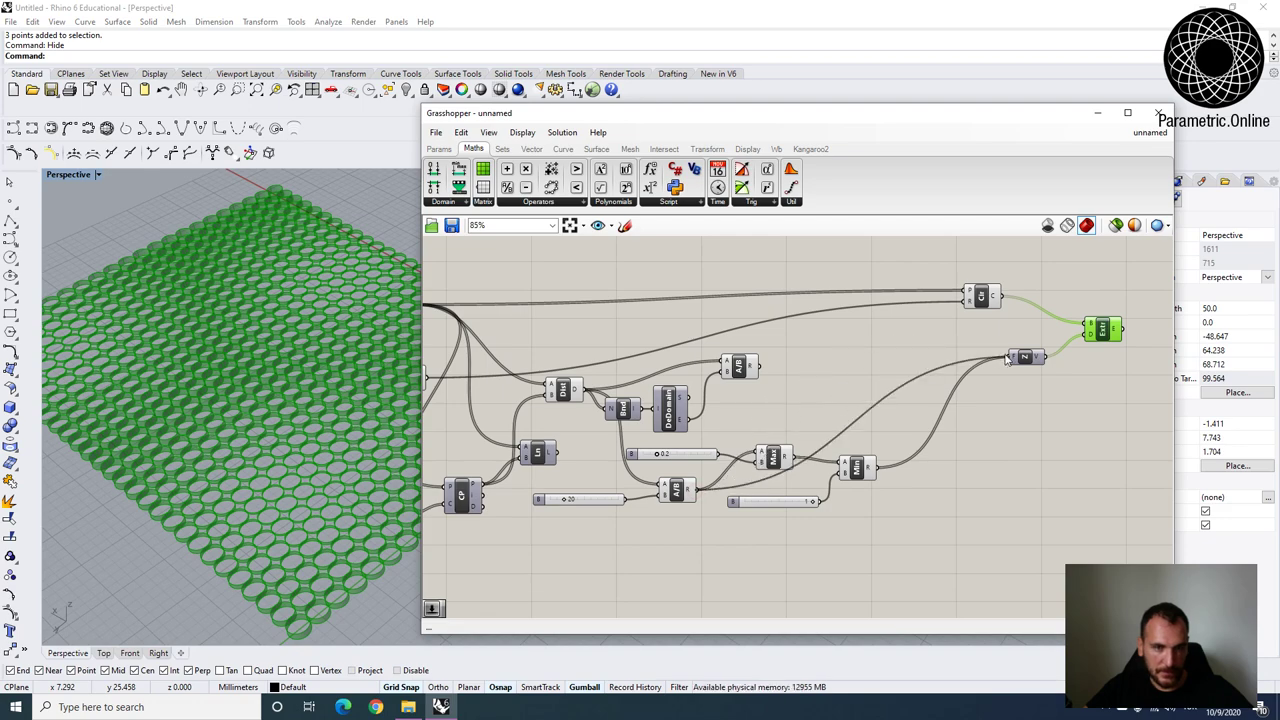
# Set the divisor slider of the distance Division to 1.
pyautogui.scroll(4, 590, 492)
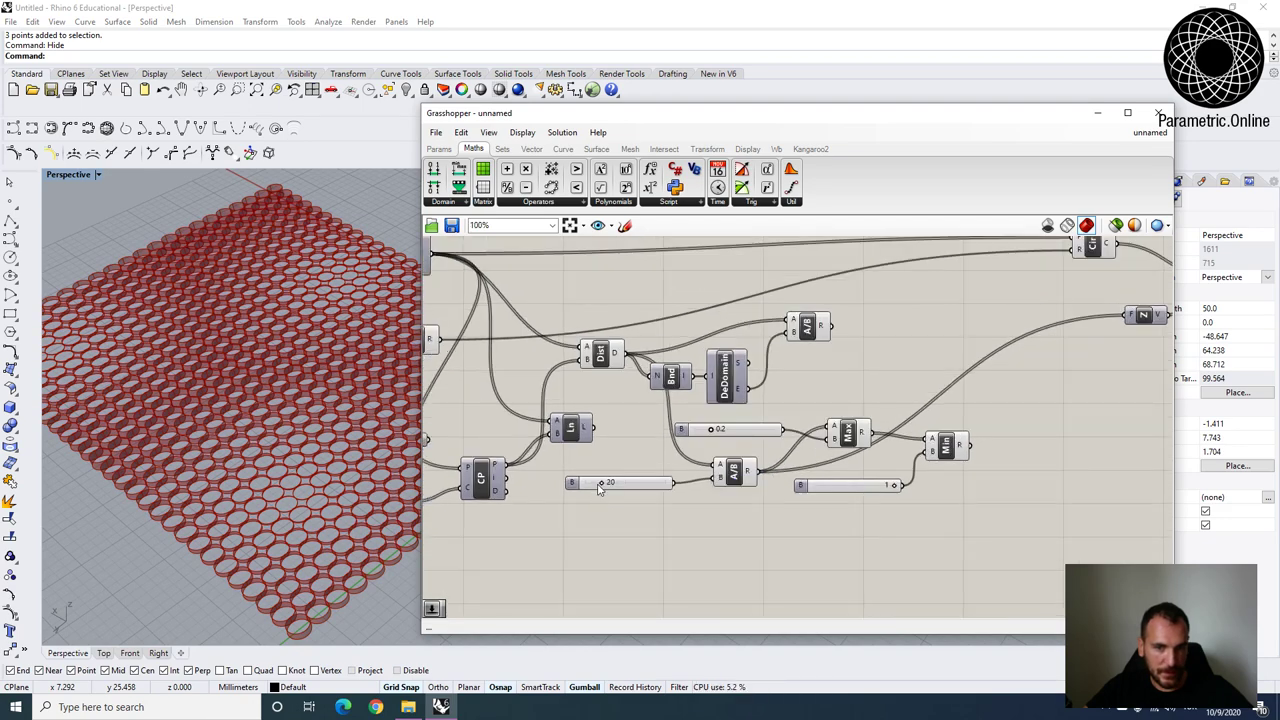
pyautogui.moveTo(597, 484); pyautogui.dragTo(575, 486)
pyautogui.scroll(-8, 327, 529)
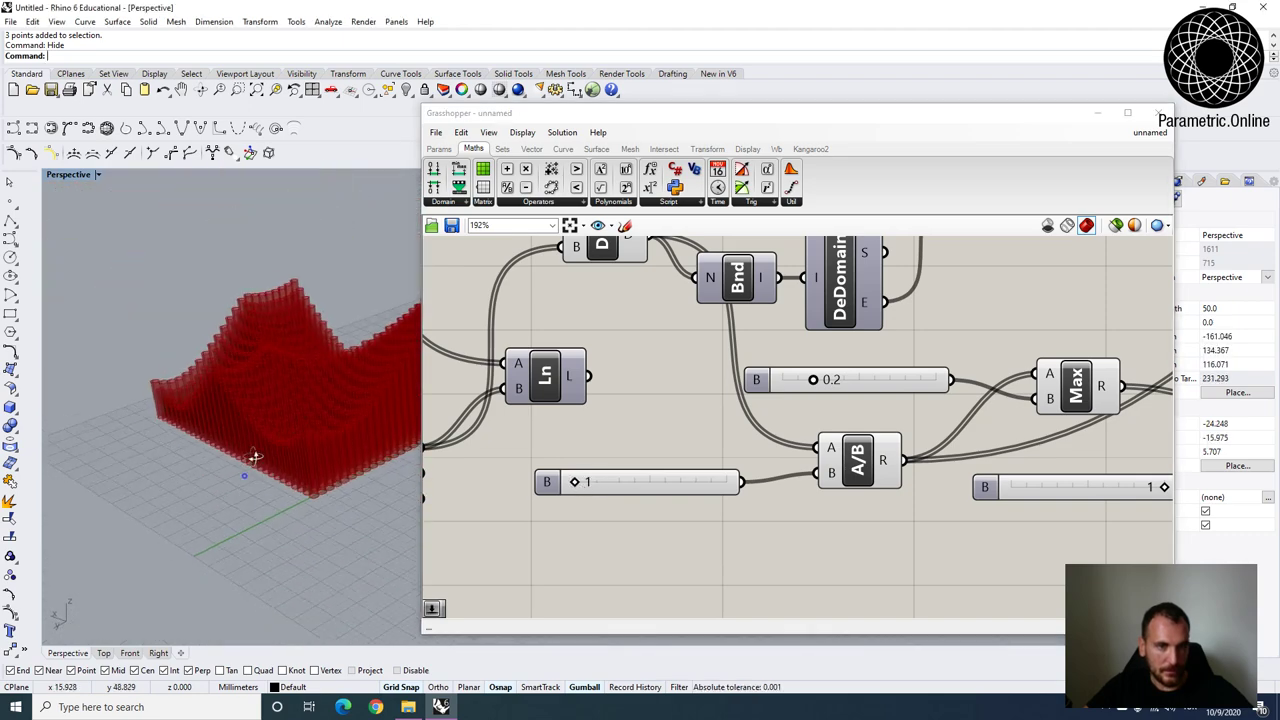
pyautogui.scroll(5, 325, 433)
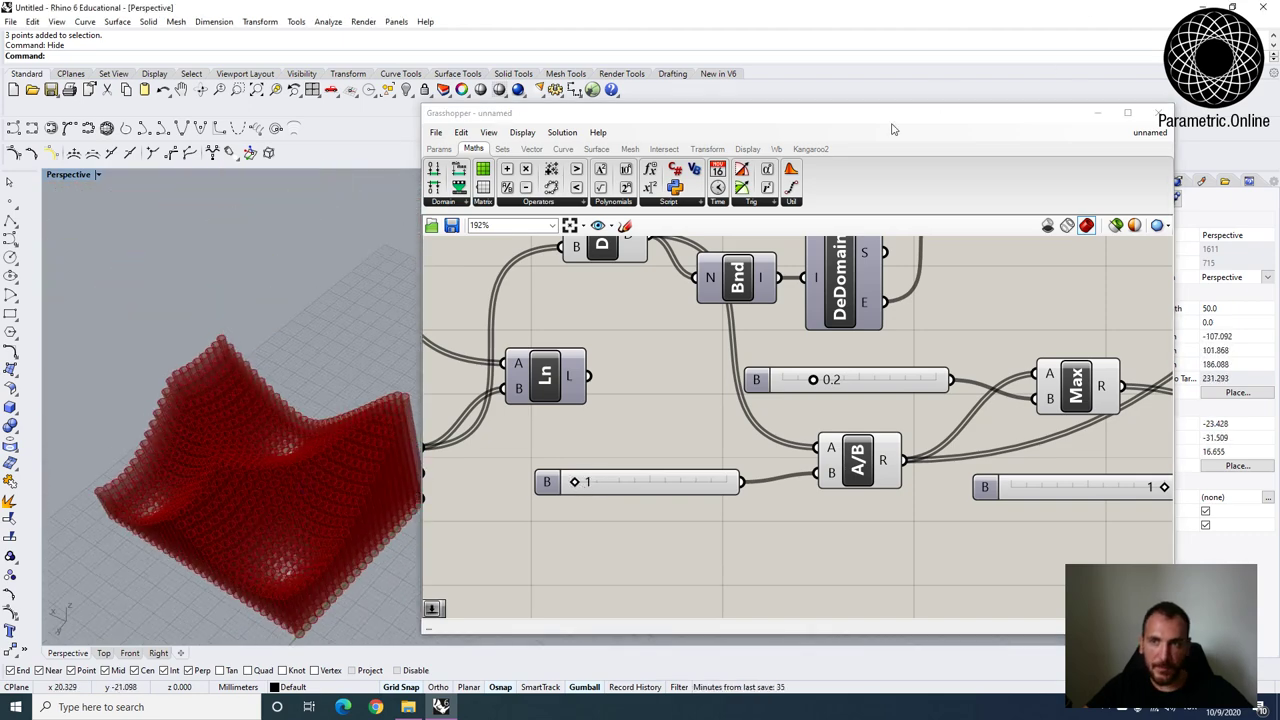
# Move the Grasshopper window clear of the Perspective viewport and inspect the extruded circles from several angles.
pyautogui.moveTo(890, 118); pyautogui.dragTo(1029, 79)
pyautogui.moveTo(350, 430); pyautogui.dragTo(366, 363, button='right')
pyautogui.scroll(-6, 383, 377)
pyautogui.scroll(6, 314, 406)
pyautogui.scroll(3, 407, 454)
pyautogui.moveTo(363, 457); pyautogui.dragTo(385, 377, button='right')
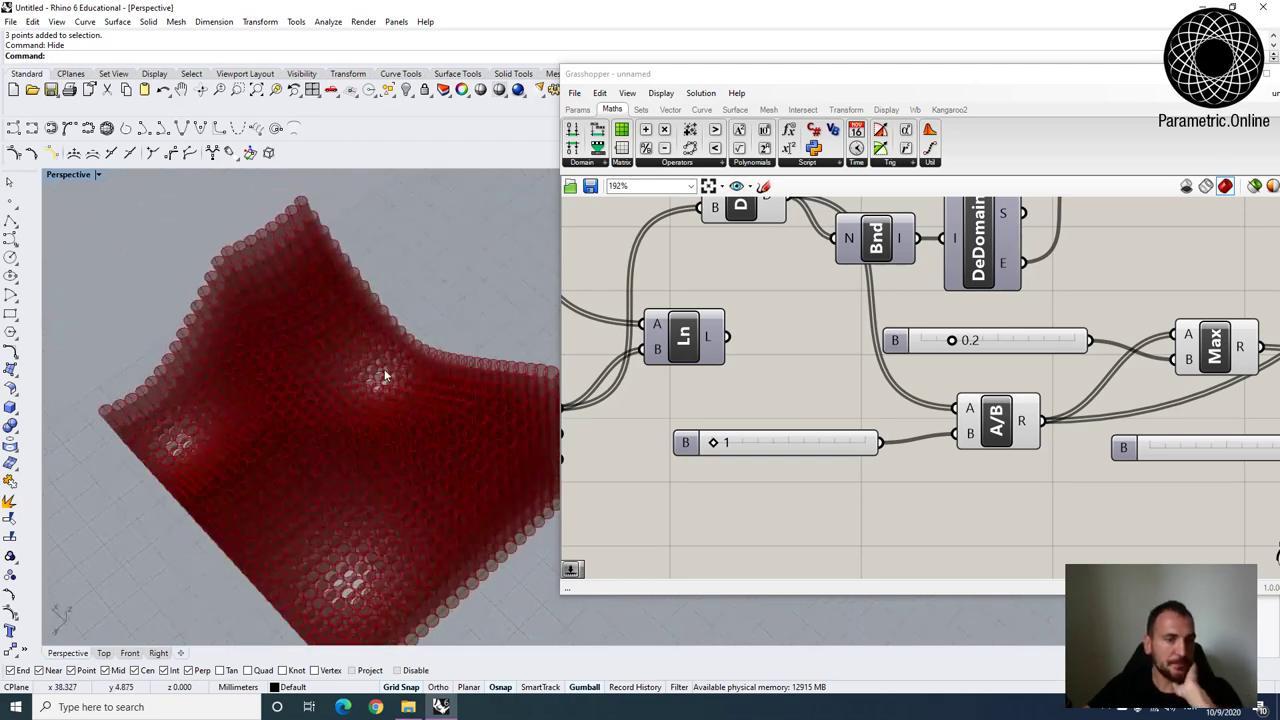
pyautogui.scroll(-5, 737, 357)
pyautogui.scroll(3, 1000, 325)
# Insert a Reverse vector component between Unit Z and the Extrude direction so the circles extrude downward.
pyautogui.click(913, 358)
pyautogui.moveTo(247, 519); pyautogui.dragTo(285, 395, button='right')
pyautogui.moveTo(669, 390); pyautogui.dragTo(914, 352, button='right')
pyautogui.scroll(-3, 914, 353)
pyautogui.scroll(3, 902, 357)
pyautogui.doubleClick(901, 413)
pyautogui.write('rever')
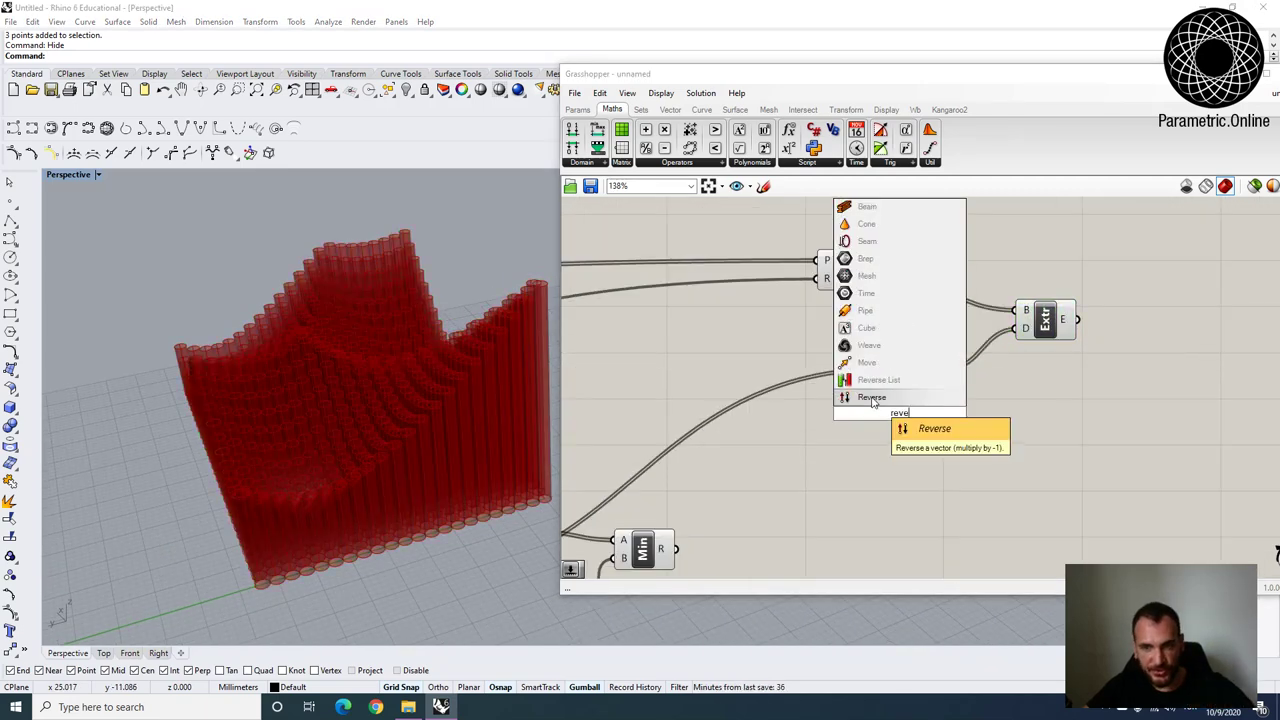
pyautogui.click(889, 398)
pyautogui.moveTo(922, 367); pyautogui.dragTo(1016, 329)
pyautogui.click(1047, 328)
pyautogui.moveTo(363, 487); pyautogui.dragTo(419, 375, button='right')
pyautogui.moveTo(349, 462); pyautogui.dragTo(520, 325, button='right')
pyautogui.scroll(-4, 779, 401)
# Set the divisor slider of the distance Division to 3.5.
pyautogui.scroll(5, 779, 401)
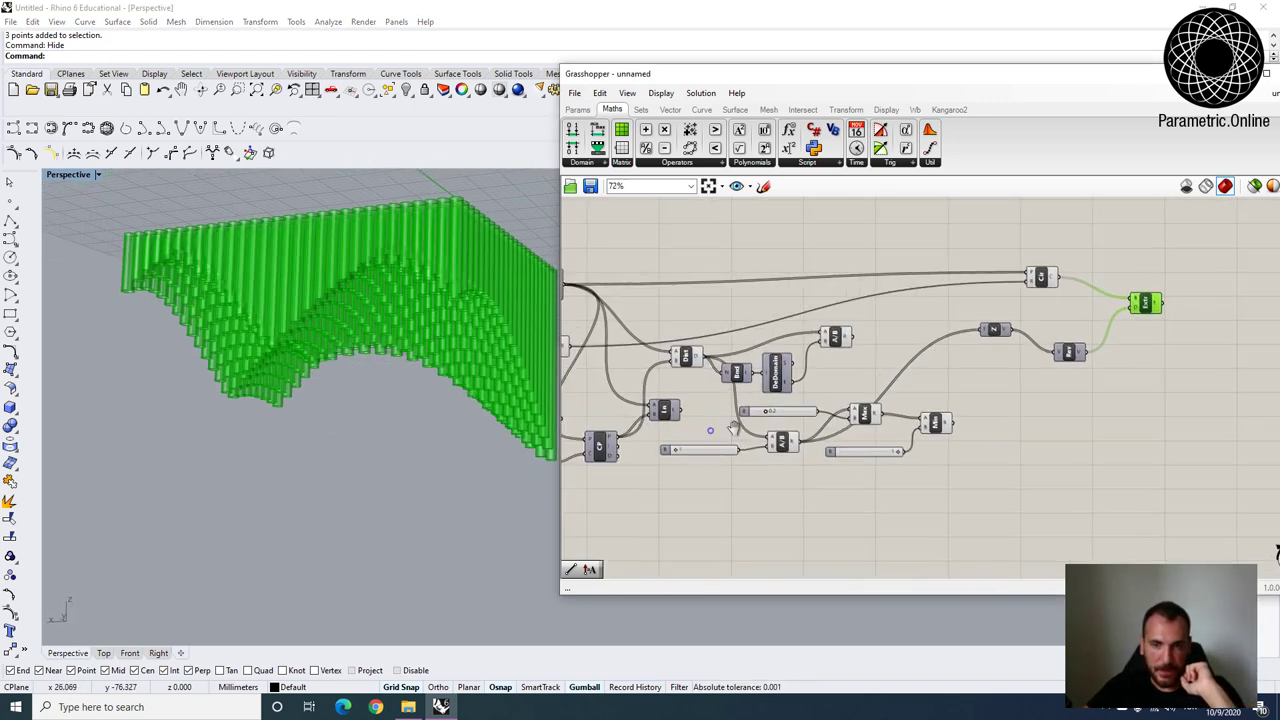
pyautogui.scroll(5, 764, 454)
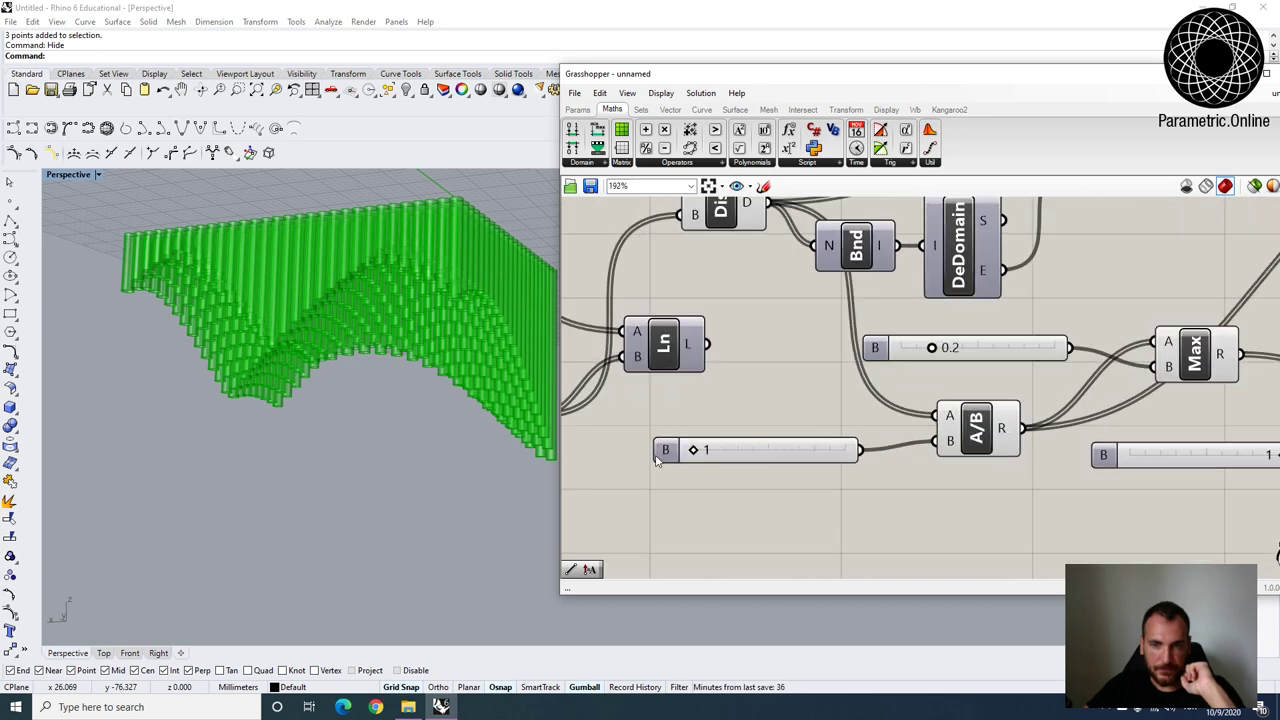
pyautogui.doubleClick(764, 454)
pyautogui.moveTo(695, 431)
pyautogui.mouseDown()
pyautogui.moveTo(666, 434)
pyautogui.moveTo(722, 448)
pyautogui.moveTo(710, 447)
pyautogui.mouseUp()
pyautogui.click(674, 579)
pyautogui.scroll(6, 680, 456)
pyautogui.moveTo(299, 397)
pyautogui.mouseDown(button='right')
pyautogui.moveTo(380, 440)
pyautogui.moveTo(397, 209)
pyautogui.moveTo(405, 434)
pyautogui.moveTo(422, 428)
pyautogui.moveTo(409, 409)
pyautogui.moveTo(371, 457)
pyautogui.moveTo(305, 375)
pyautogui.mouseUp(button='right')
pyautogui.click(755, 373)
# Examine the reversed extrusions in the viewport alongside the lower definition, highlighting the base circles.
pyautogui.scroll(-5, 755, 373)
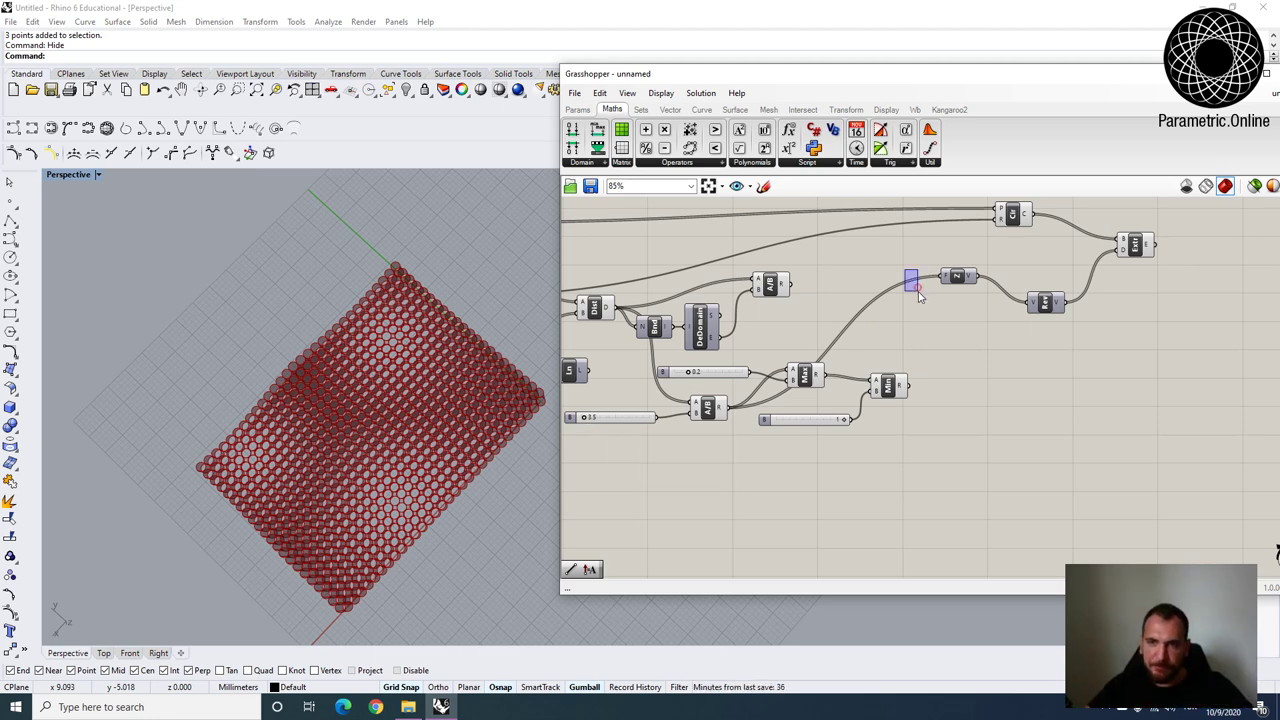
pyautogui.scroll(-4, 650, 410)
pyautogui.scroll(2, 717, 397)
pyautogui.moveTo(728, 402); pyautogui.dragTo(712, 376, button='right')
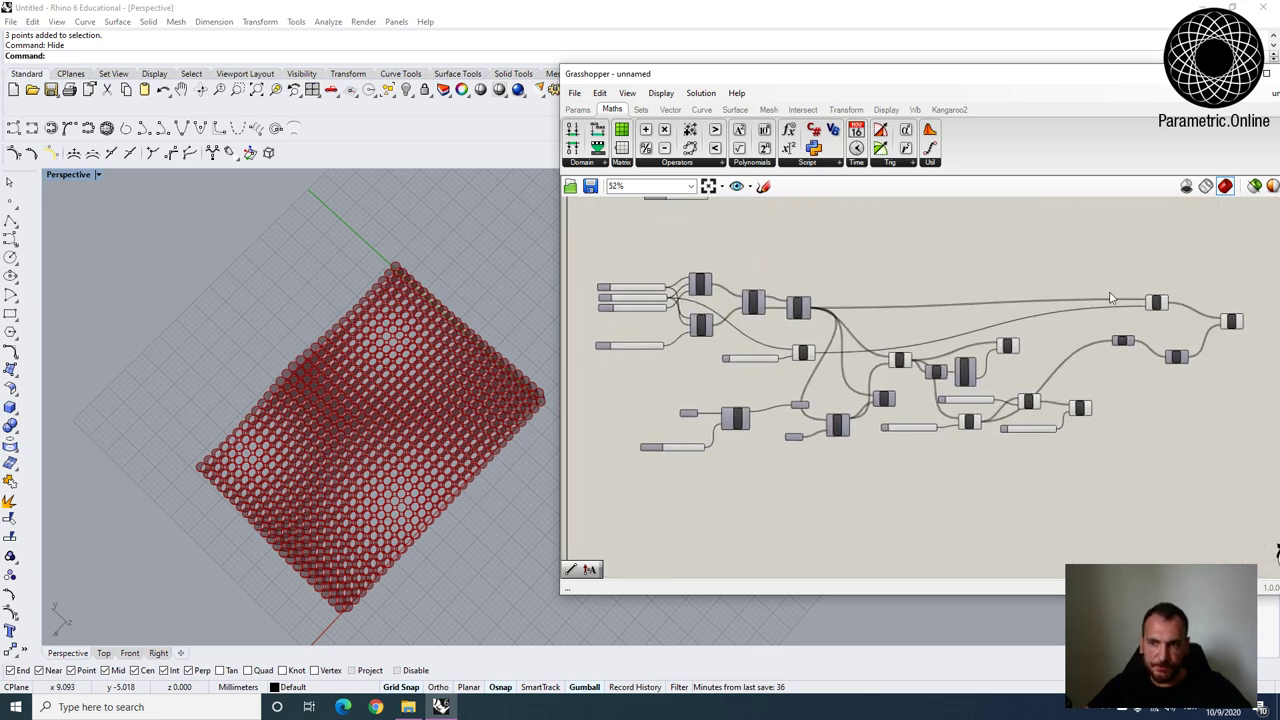
pyautogui.moveTo(1104, 292); pyautogui.dragTo(827, 288, button='right')
pyautogui.scroll(3, 827, 288)
pyautogui.moveTo(1074, 352)
pyautogui.mouseDown()
pyautogui.moveTo(1093, 333)
pyautogui.moveTo(1089, 343)
pyautogui.mouseUp()
pyautogui.moveTo(474, 462); pyautogui.dragTo(482, 386, button='right')
pyautogui.moveTo(920, 366); pyautogui.dragTo(935, 348, button='right')
pyautogui.scroll(-2, 1034, 366)
pyautogui.moveTo(1034, 366); pyautogui.dragTo(968, 366, button='right')
pyautogui.scroll(2, 968, 366)
pyautogui.click(874, 300)
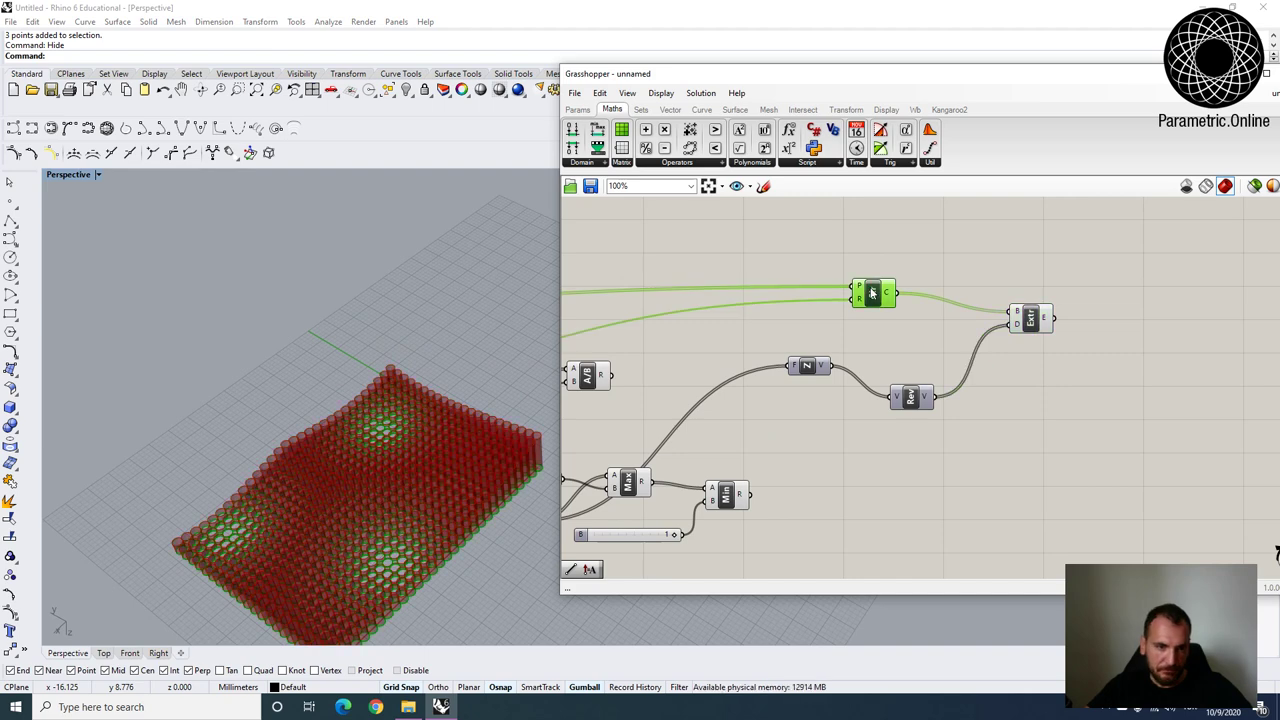
# Delete the lower copy's distance and scaling components, together with its Circle, Unit Z and Reverse components.
pyautogui.scroll(-3, 940, 350)
pyautogui.scroll(2, 940, 351)
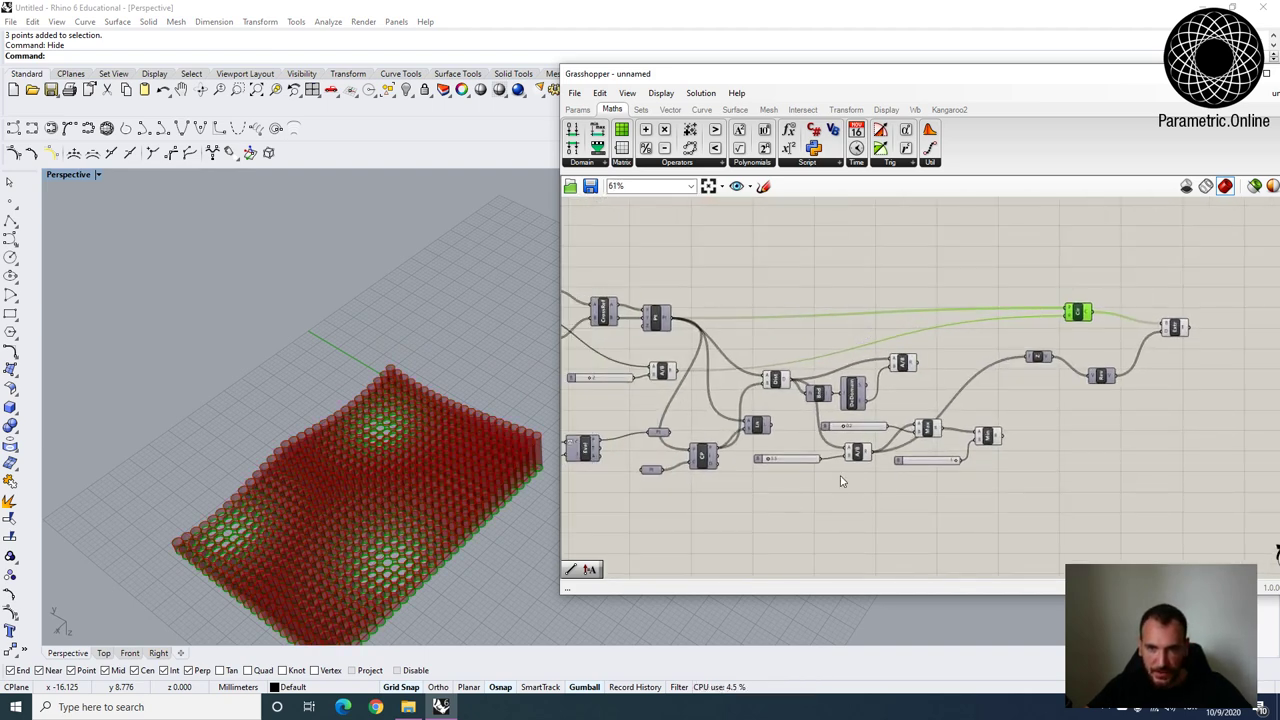
pyautogui.moveTo(1006, 480); pyautogui.dragTo(758, 366)
pyautogui.press('Delete')
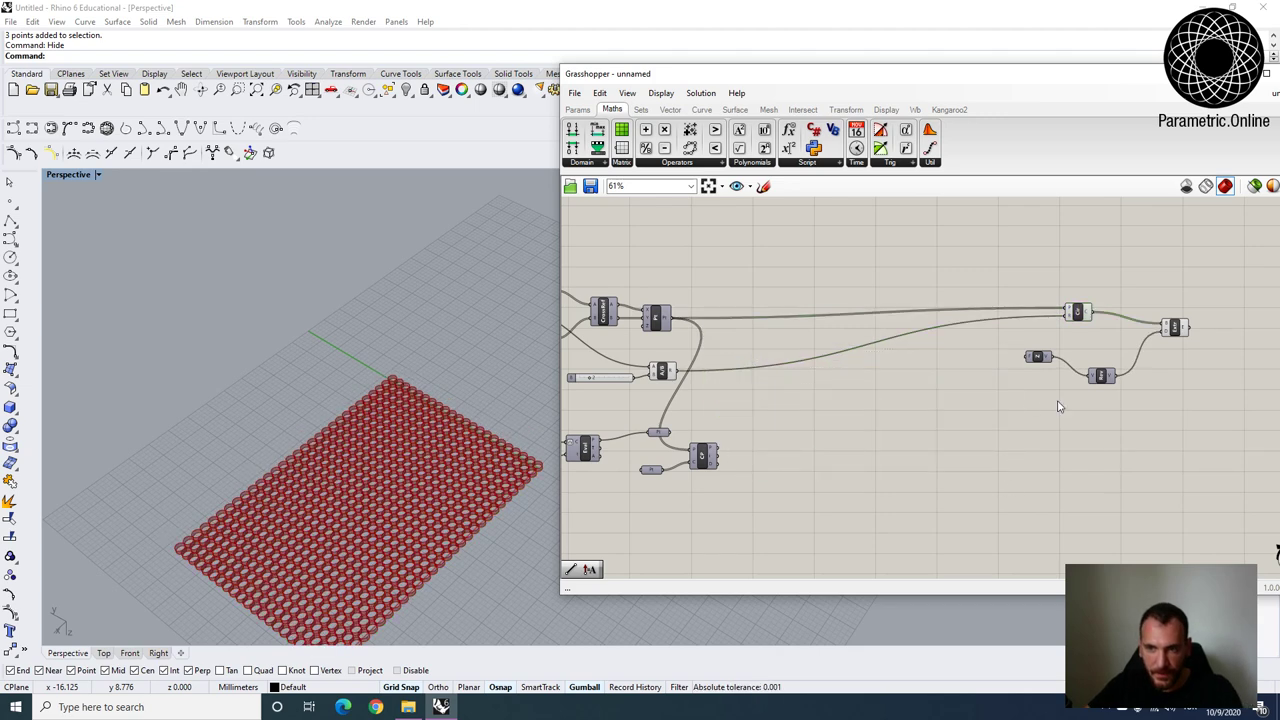
pyautogui.moveTo(1155, 418); pyautogui.dragTo(1046, 304)
pyautogui.press('Delete')
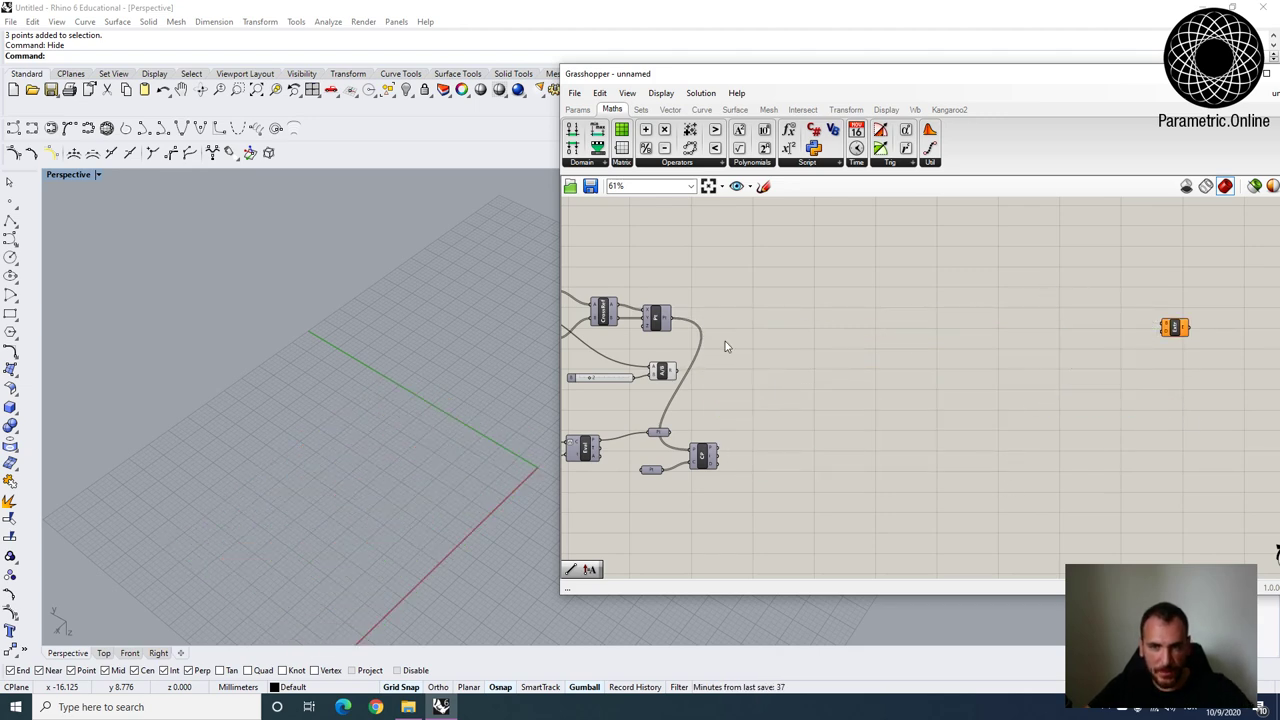
# Turn on the preview of the Construct Point component in the lower copy.
pyautogui.scroll(3, 726, 363)
pyautogui.click(757, 292)
pyautogui.rightClick(760, 293)
pyautogui.click(866, 335)
# Examine the previewed grid points in the viewport and the remaining components of the lower definition.
pyautogui.moveTo(480, 560); pyautogui.dragTo(408, 552, button='right')
pyautogui.scroll(3, 352, 553)
pyautogui.scroll(2, 345, 550)
pyautogui.scroll(3, 322, 535)
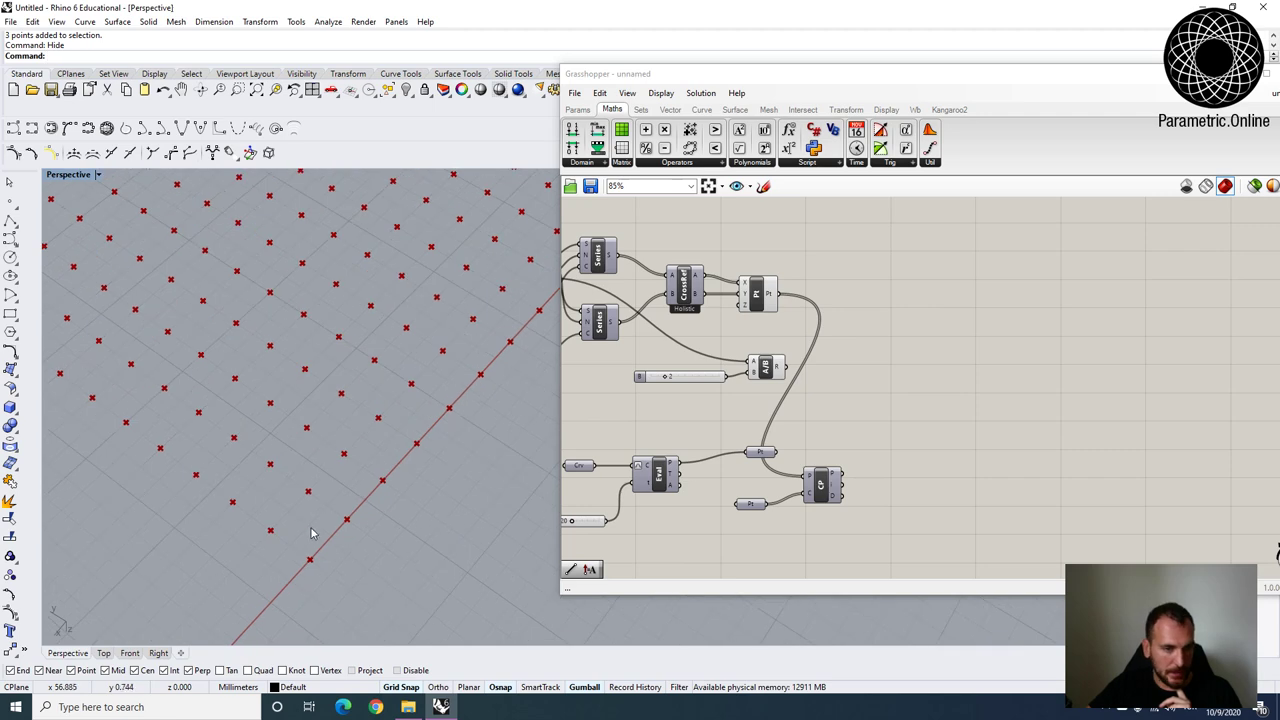
pyautogui.scroll(-5, 802, 348)
pyautogui.scroll(5, 760, 304)
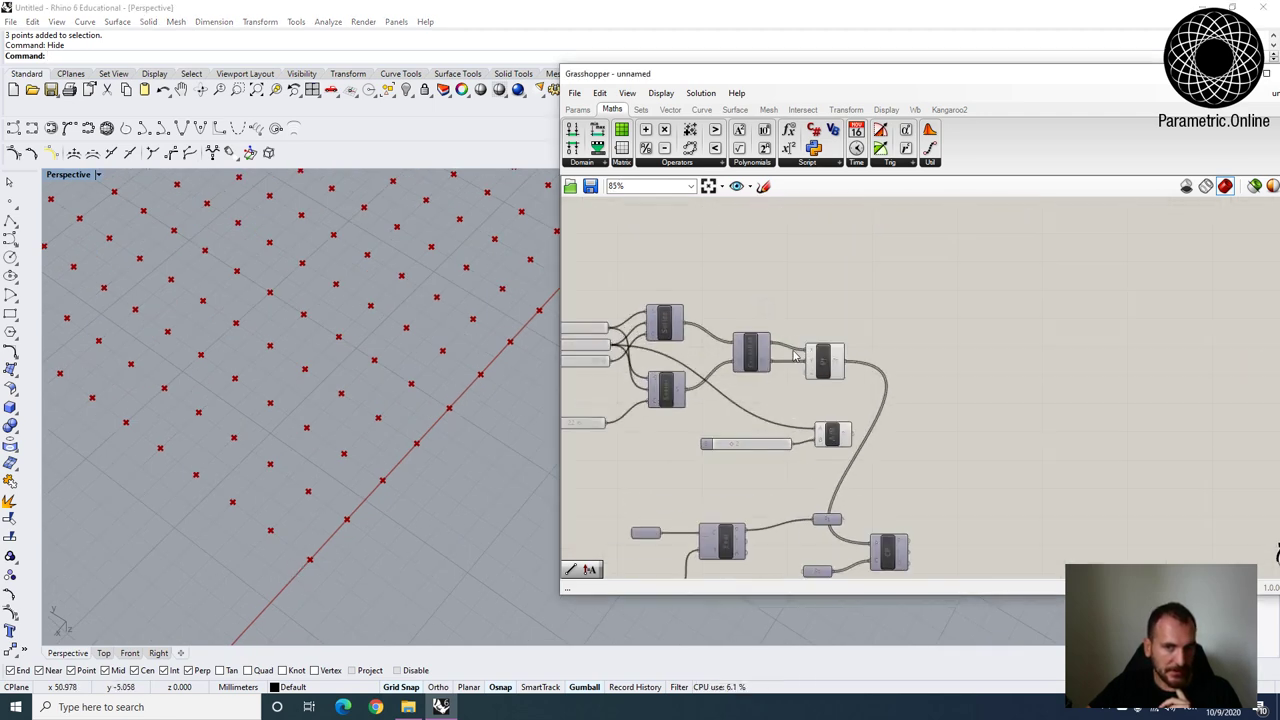
pyautogui.scroll(-2, 772, 303)
pyautogui.moveTo(402, 464); pyautogui.dragTo(380, 478, button='right')
pyautogui.scroll(-1, 380, 478)
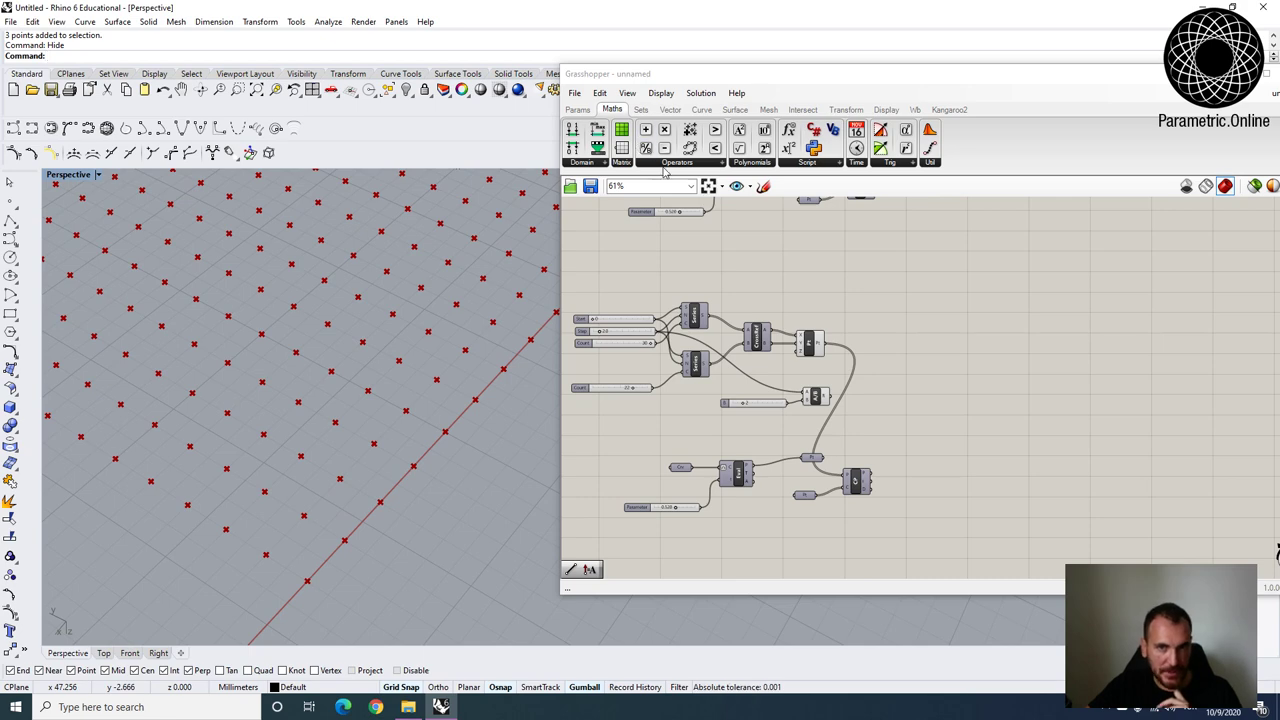
pyautogui.doubleClick(850, 307)
pyautogui.write('m')
pyautogui.press('Escape')
# Delete all remaining components of the lower copy, including its series, cross reference, construct point, evaluate and closest point parts.
pyautogui.scroll(-3, 792, 278)
pyautogui.scroll(2, 792, 396)
pyautogui.moveTo(872, 444); pyautogui.dragTo(613, 259)
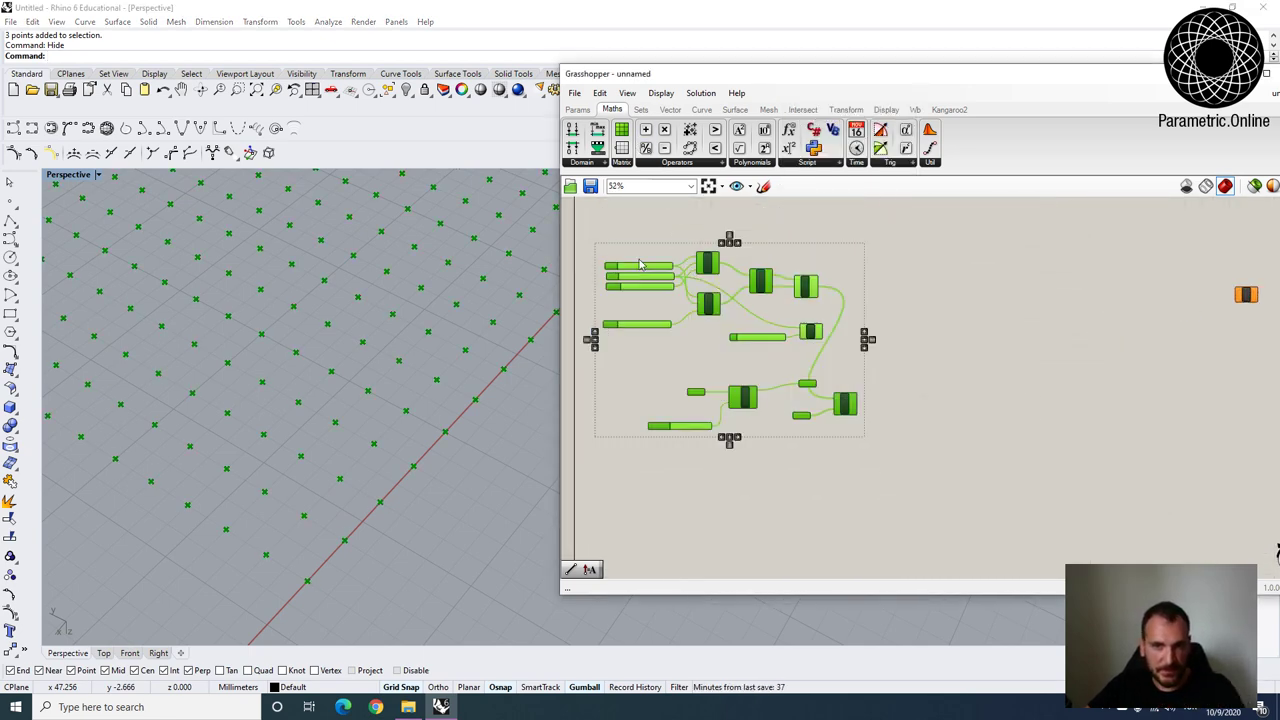
pyautogui.press('Delete')
# Place a Square grid component in the empty canvas area below the earlier definition.
pyautogui.moveTo(746, 268); pyautogui.dragTo(754, 334, button='right')
pyautogui.scroll(2, 754, 334)
pyautogui.click(641, 109)
pyautogui.click(670, 109)
pyautogui.click(632, 163)
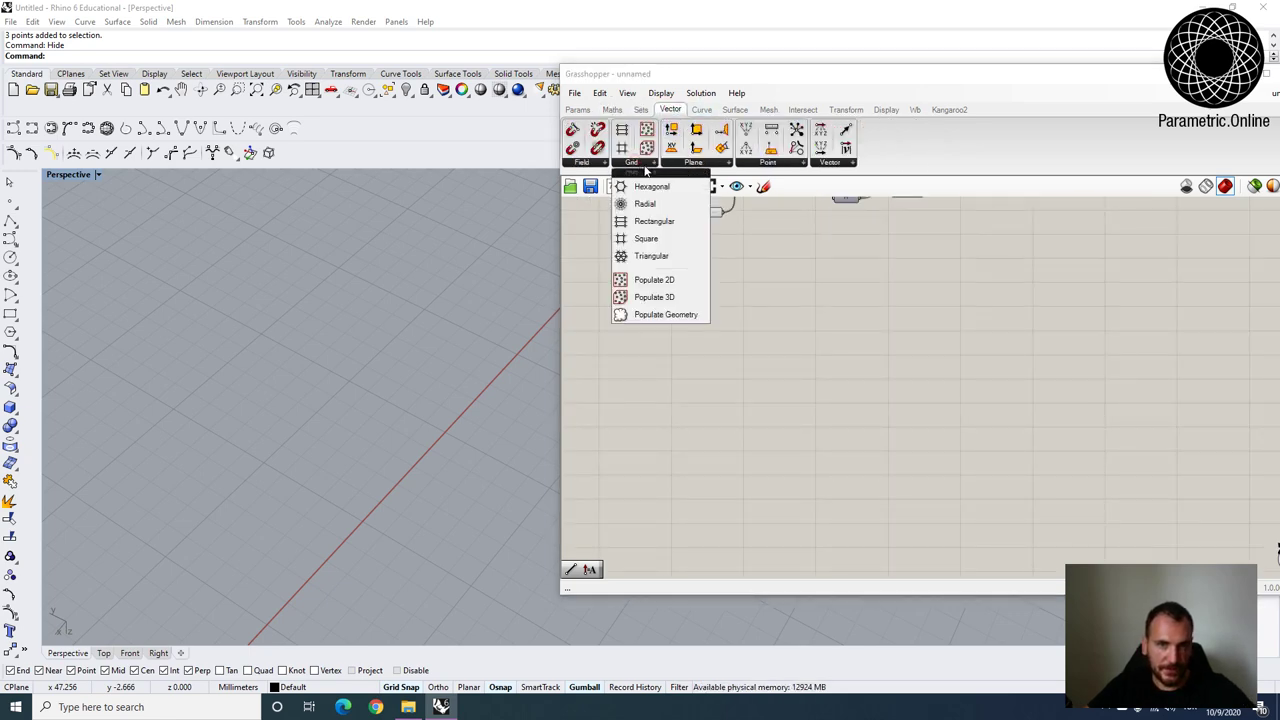
pyautogui.click(646, 239)
pyautogui.click(786, 377)
pyautogui.scroll(-2, 754, 323)
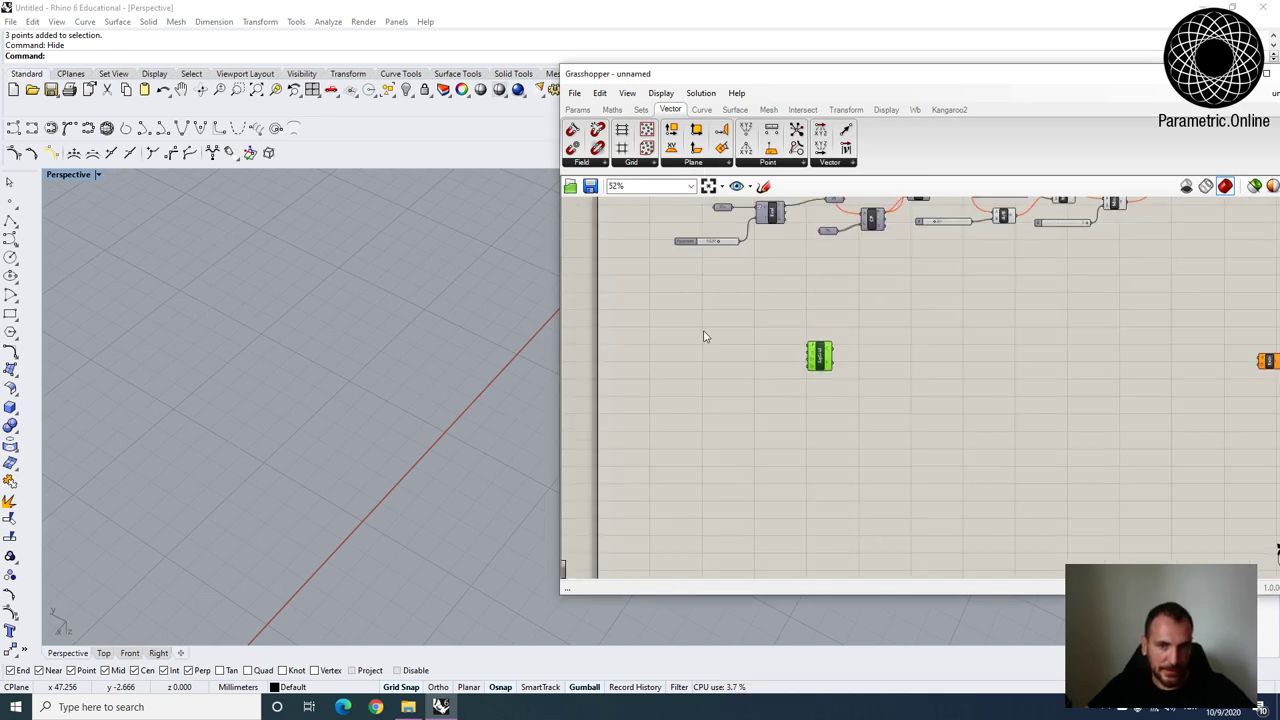
pyautogui.scroll(-3, 396, 371)
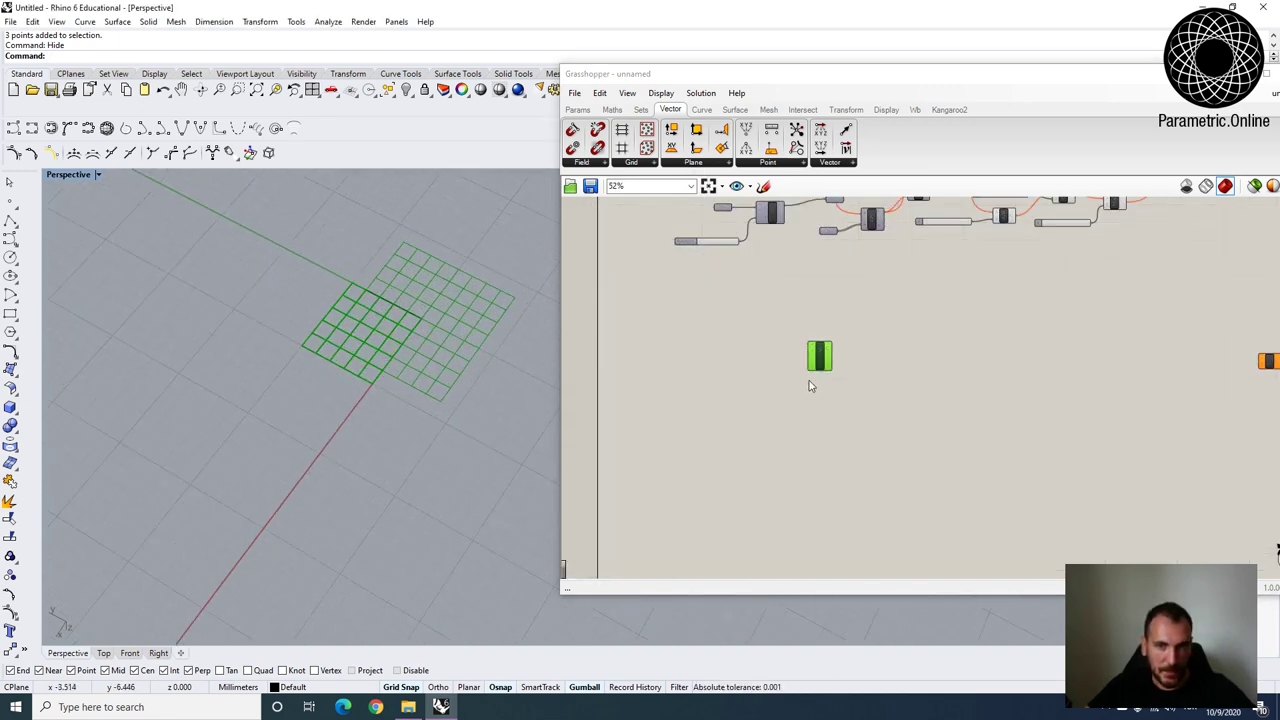
# Create a number slider set to 30 and connect it to the square grid's Extent X input.
pyautogui.scroll(4, 802, 358)
pyautogui.scroll(2, 802, 358)
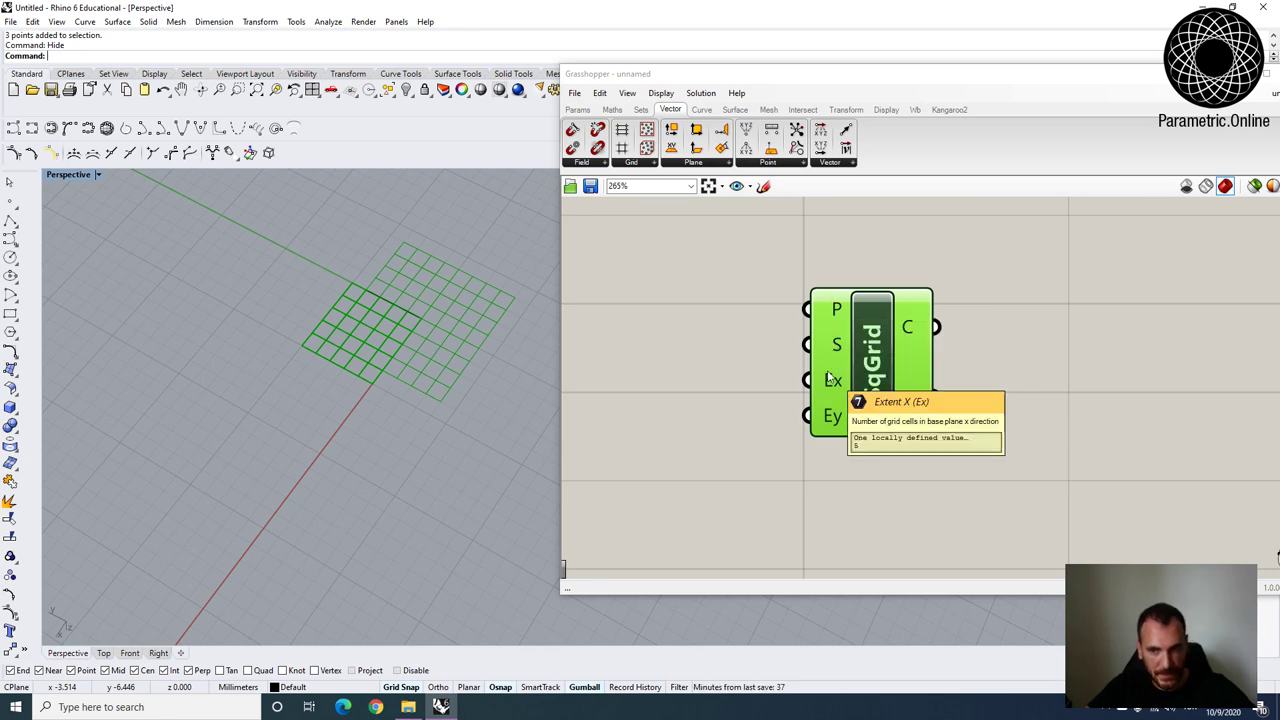
pyautogui.scroll(-2, 940, 410)
pyautogui.click(772, 418)
pyautogui.doubleClick(772, 418)
pyautogui.write('30')
pyautogui.press('Return')
pyautogui.moveTo(773, 413); pyautogui.dragTo(715, 390)
pyautogui.click(817, 394)
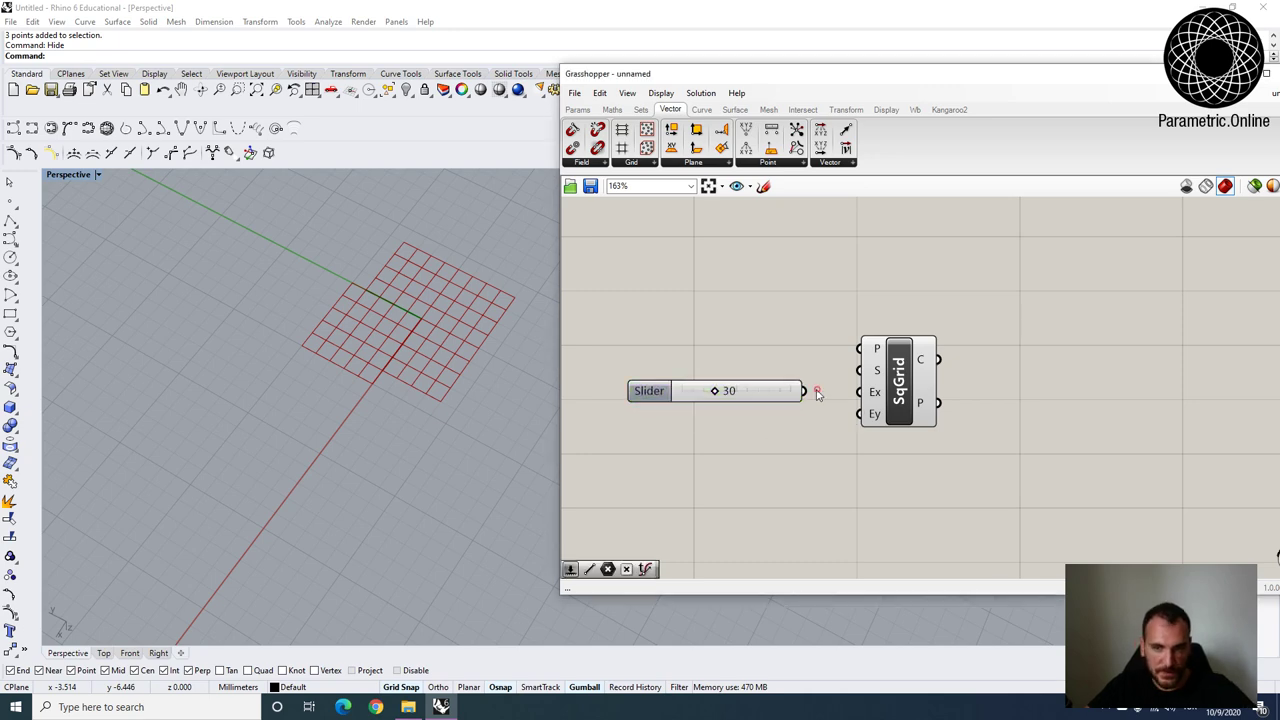
pyautogui.moveTo(883, 390); pyautogui.dragTo(880, 390)
# Duplicate the slider, connect the copy to the square grid's Extent Y input and set it to 20.
pyautogui.moveTo(760, 388); pyautogui.dragTo(754, 444)
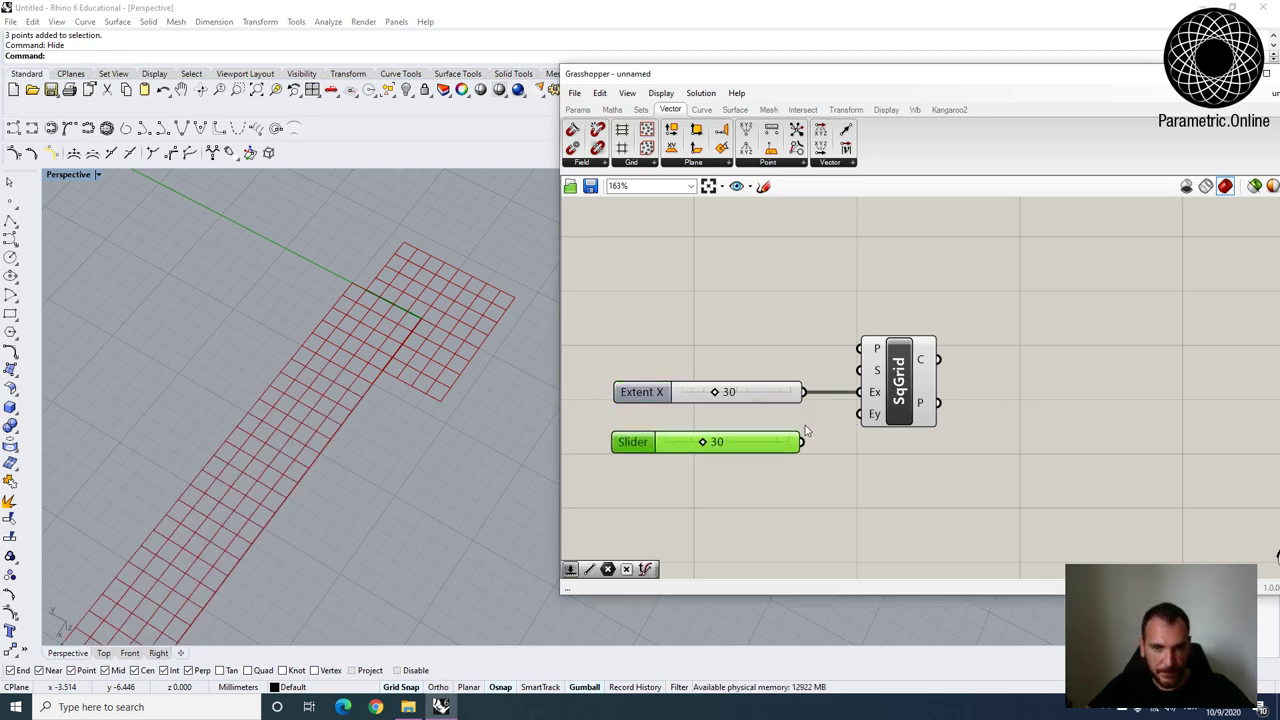
pyautogui.moveTo(856, 425); pyautogui.dragTo(858, 415)
pyautogui.moveTo(705, 444); pyautogui.dragTo(702, 445)
pyautogui.moveTo(425, 432)
pyautogui.mouseDown(button='right')
pyautogui.moveTo(408, 443)
pyautogui.moveTo(446, 425)
pyautogui.mouseUp(button='right')
pyautogui.moveTo(924, 386); pyautogui.dragTo(916, 391)
pyautogui.moveTo(334, 486); pyautogui.dragTo(362, 455, button='right')
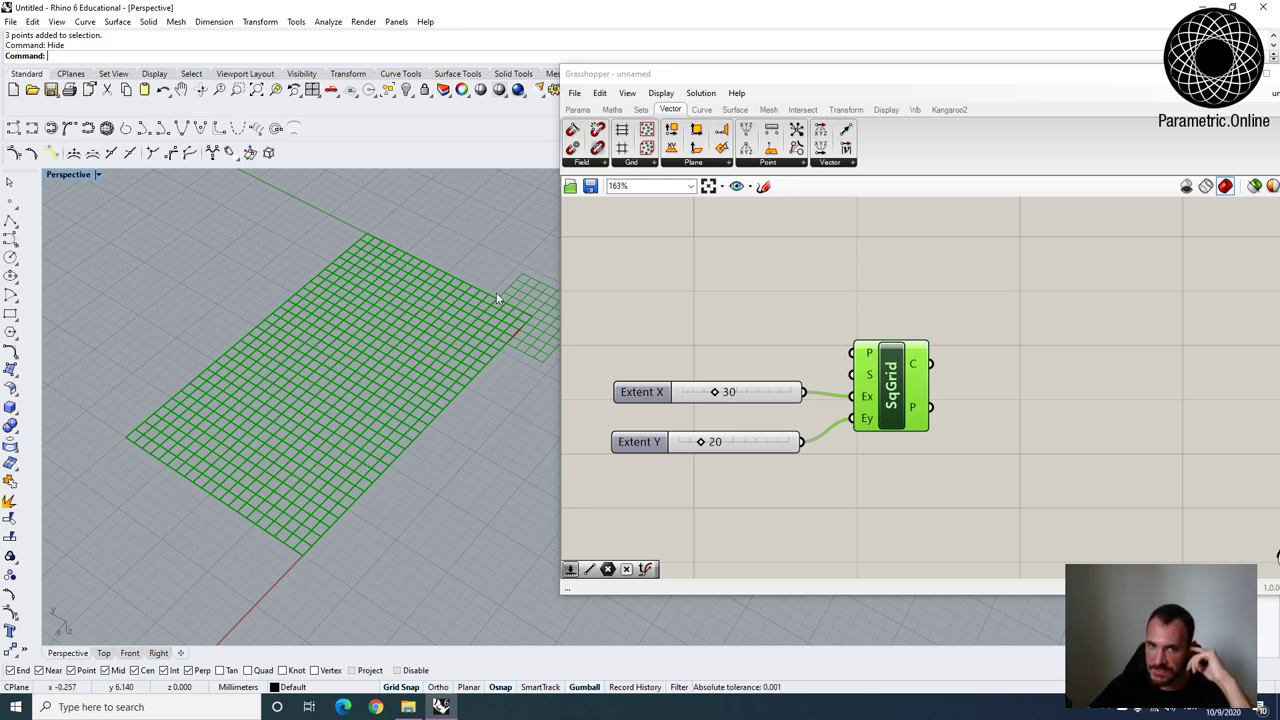
# Examine the square grid's plane, size and extent inputs together with its preview in the viewport.
pyautogui.scroll(-1, 868, 354)
pyautogui.moveTo(917, 424)
pyautogui.mouseDown(button='right')
pyautogui.moveTo(852, 349)
pyautogui.moveTo(908, 386)
pyautogui.moveTo(911, 403)
pyautogui.mouseUp(button='right')
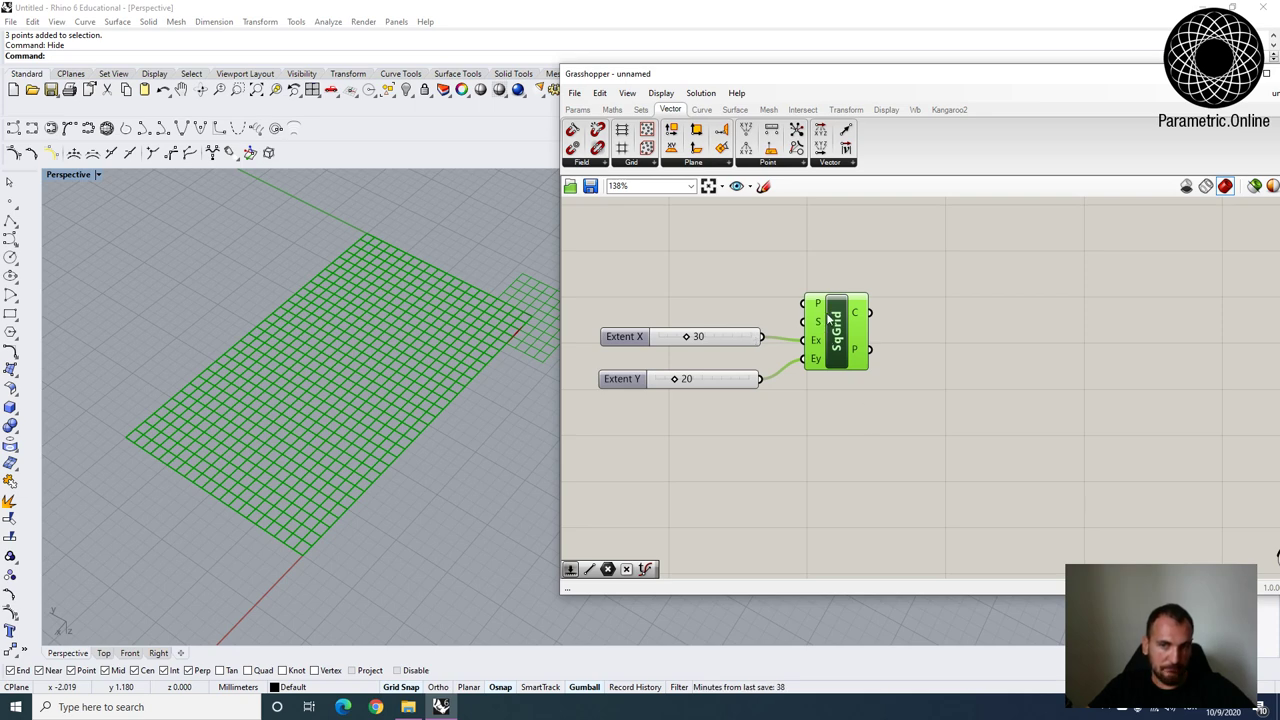
pyautogui.moveTo(813, 312)
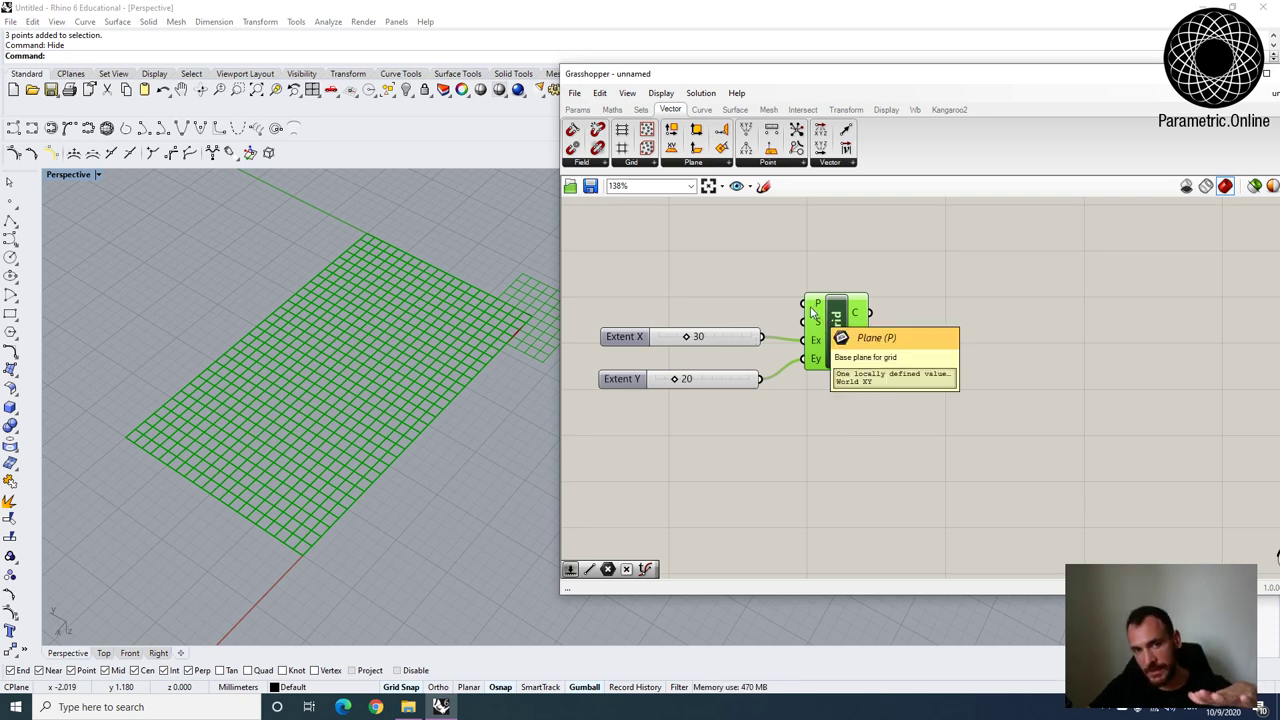
pyautogui.moveTo(814, 341)
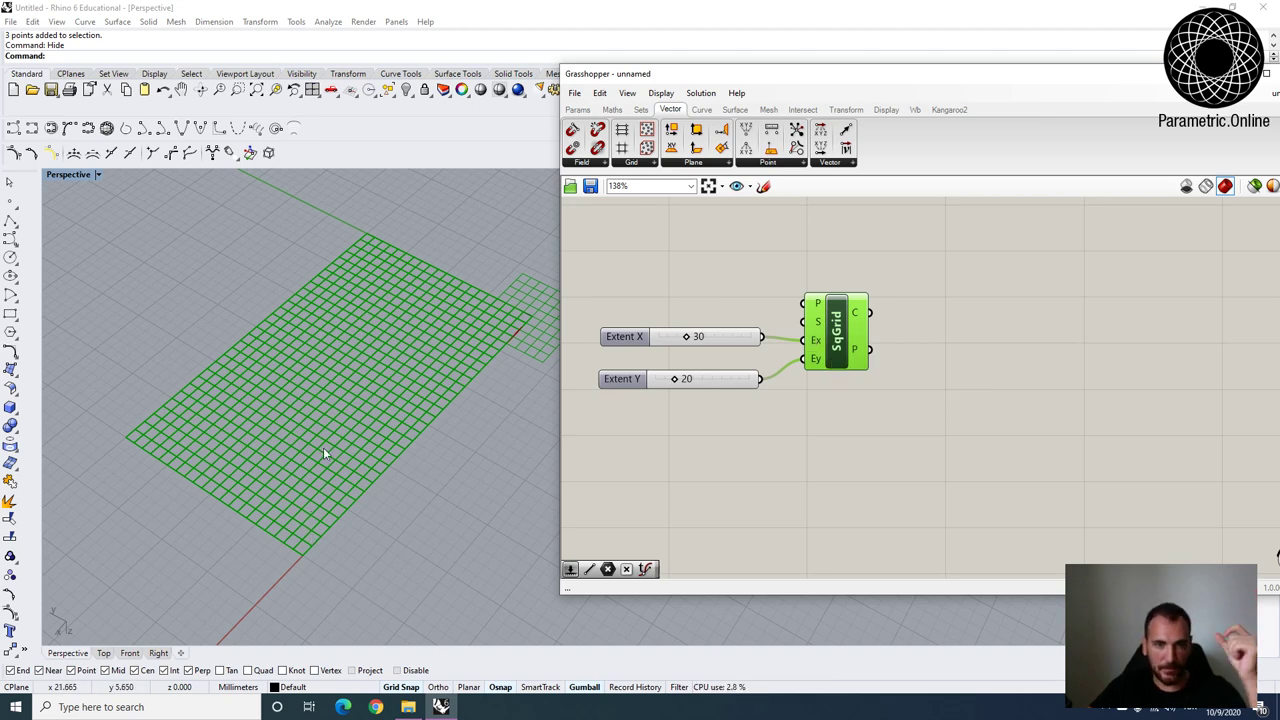
pyautogui.scroll(-5, 797, 391)
pyautogui.scroll(2, 801, 374)
pyautogui.scroll(2, 804, 395)
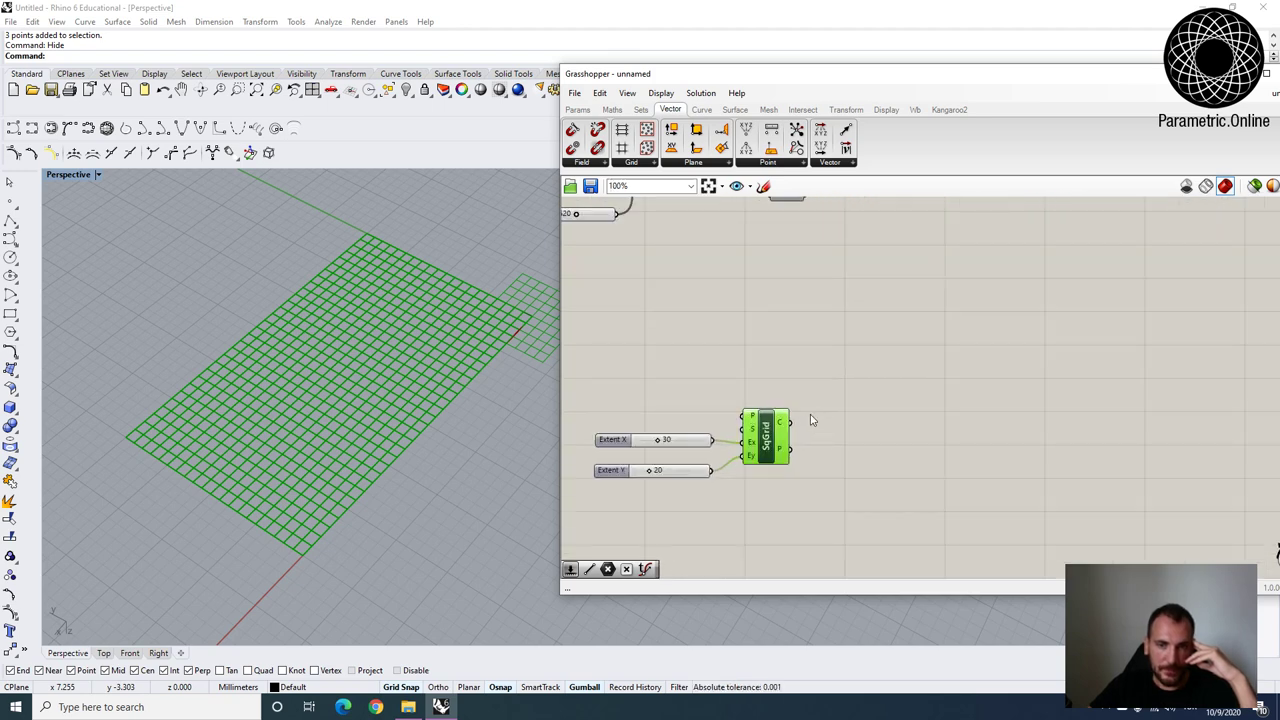
pyautogui.scroll(1, 793, 420)
pyautogui.moveTo(782, 422); pyautogui.dragTo(815, 318, button='right')
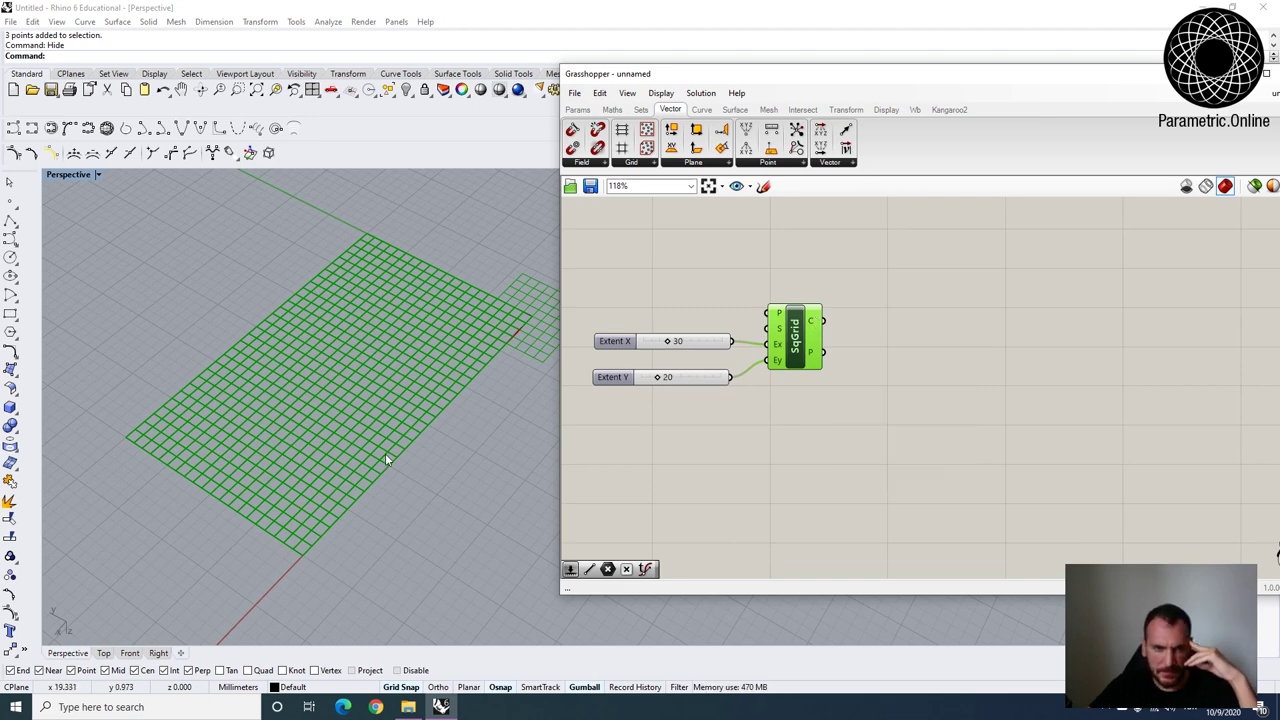
# Place a Move component beside the square grid.
pyautogui.doubleClick(892, 351)
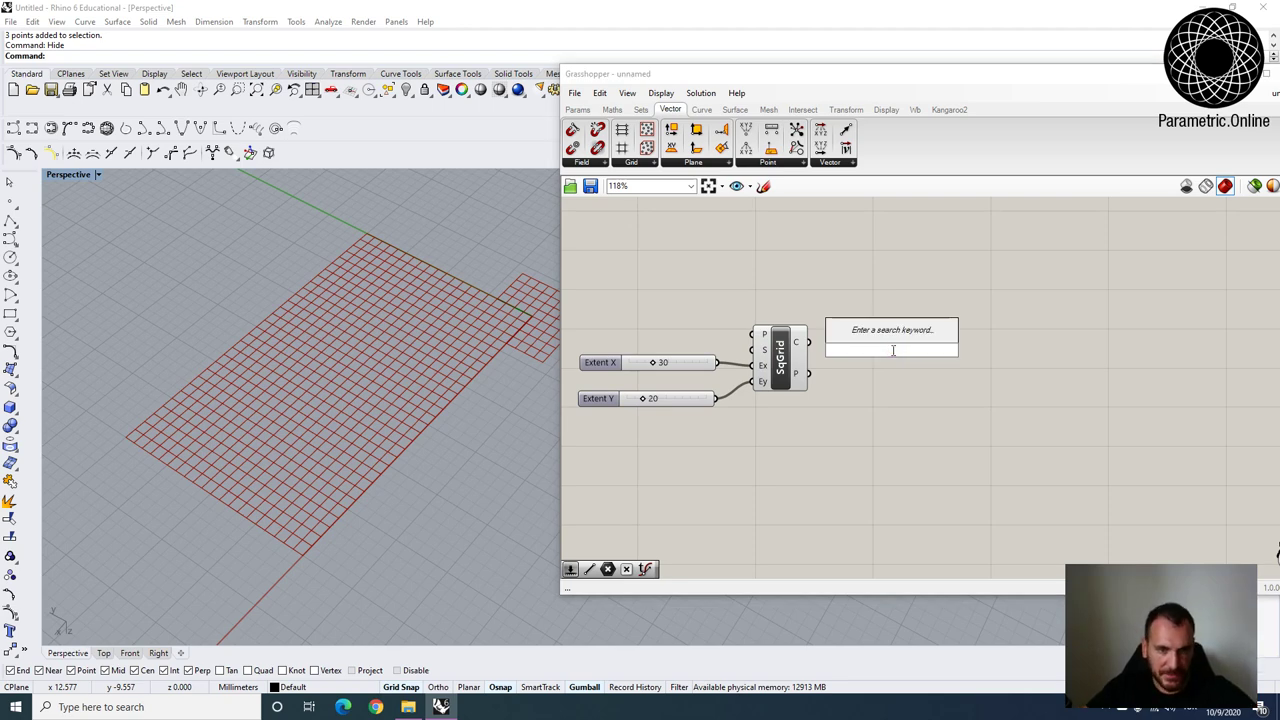
pyautogui.write('move')
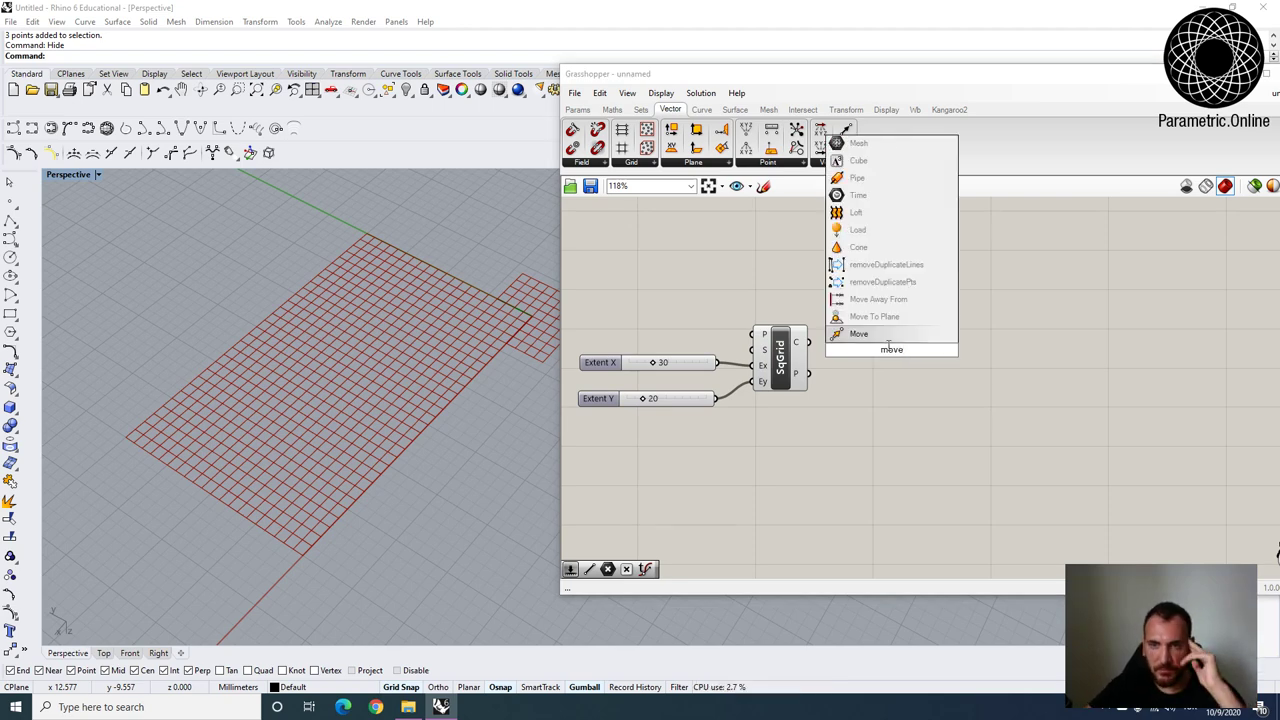
pyautogui.click(884, 334)
pyautogui.moveTo(882, 358); pyautogui.dragTo(970, 362)
pyautogui.click(794, 352)
pyautogui.click(882, 377)
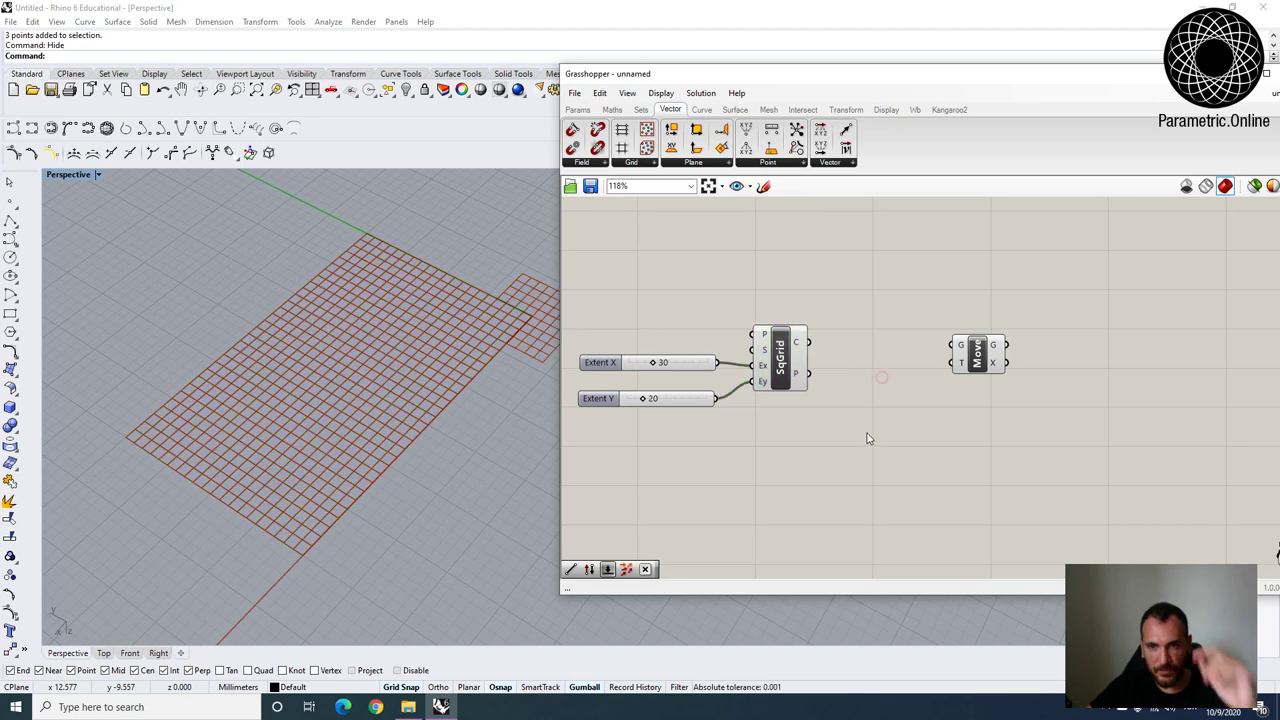
# Create a factor slider set to 5 feeding a Unit Z vector, and connect the vector to Move's translation input.
pyautogui.doubleClick(864, 431)
pyautogui.write('5')
pyautogui.press('Return')
pyautogui.moveTo(906, 434); pyautogui.dragTo(978, 388)
pyautogui.doubleClick(922, 433)
pyautogui.write('z')
pyautogui.click(903, 422)
pyautogui.moveTo(850, 436); pyautogui.dragTo(808, 438)
pyautogui.moveTo(851, 439); pyautogui.dragTo(1010, 386)
# Connect the square grid's cells to Move's geometry input and compare the original and moved grids in the viewport.
pyautogui.click(826, 350)
pyautogui.moveTo(810, 344); pyautogui.dragTo(988, 375)
pyautogui.click(1014, 387)
pyautogui.moveTo(312, 462); pyautogui.dragTo(343, 374, button='right')
pyautogui.moveTo(358, 448)
pyautogui.keyDown('shift'); pyautogui.mouseDown(button='right')
pyautogui.moveTo(367, 350)
pyautogui.moveTo(362, 449)
pyautogui.mouseUp(button='right'); pyautogui.keyUp('shift')
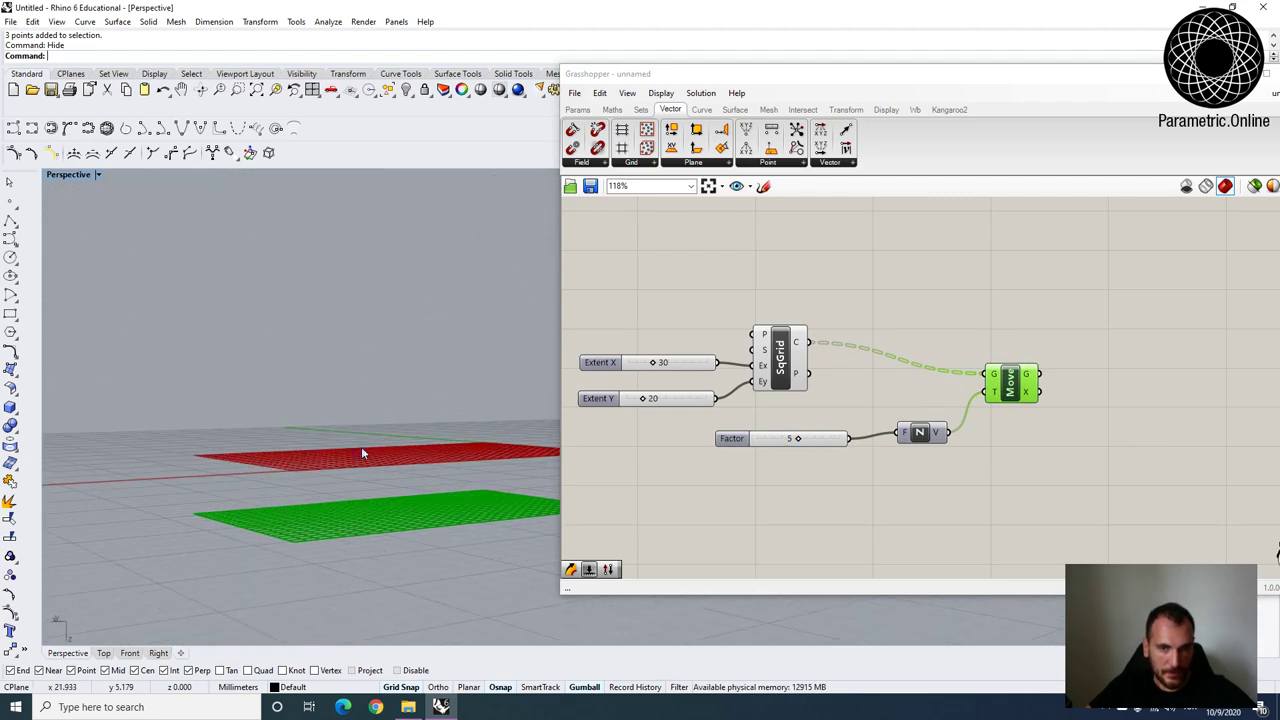
pyautogui.click(790, 353)
pyautogui.click(1006, 390)
# Set the Unit Z factor slider to 2.
pyautogui.moveTo(402, 572); pyautogui.dragTo(305, 375, button='right')
pyautogui.scroll(4, 838, 422)
pyautogui.moveTo(838, 422); pyautogui.dragTo(812, 420)
pyautogui.moveTo(337, 392); pyautogui.dragTo(330, 420, button='right')
pyautogui.click(957, 386)
pyautogui.scroll(-4, 917, 350)
pyautogui.scroll(4, 917, 350)
# Add an Area component, feed it Move's geometry output, and position it beside Move.
pyautogui.click(998, 348)
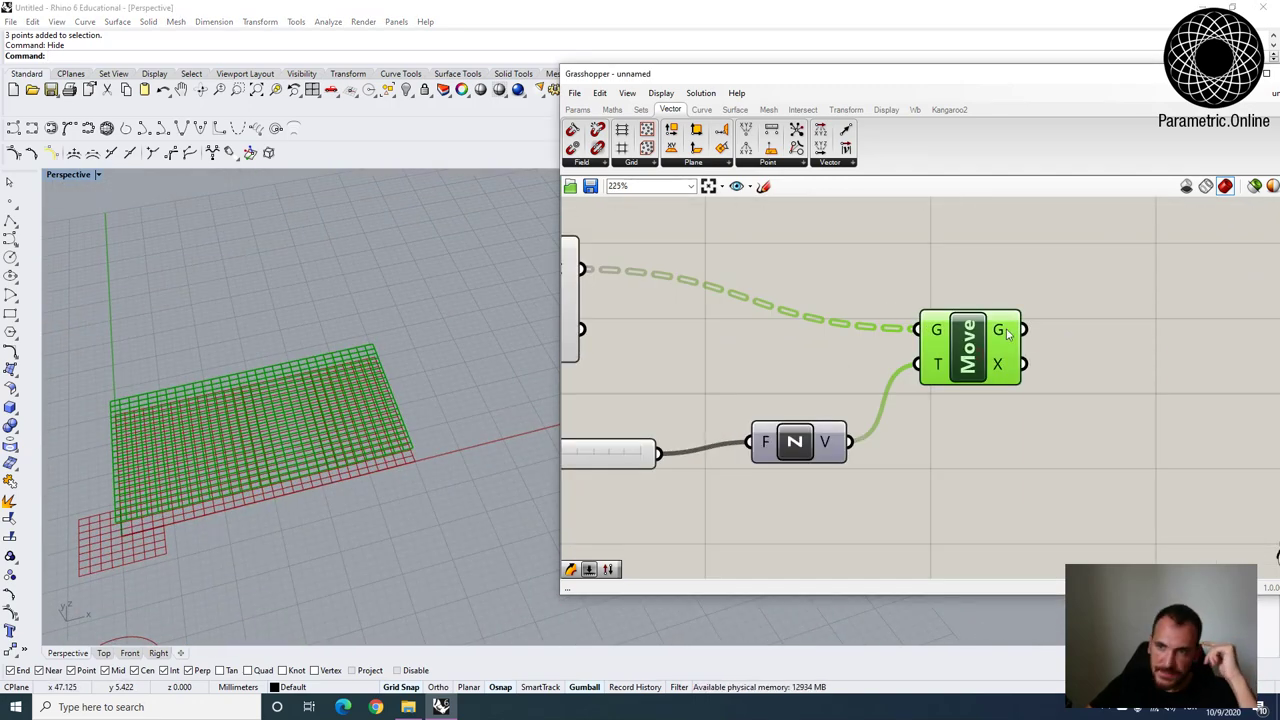
pyautogui.moveTo(1008, 334)
pyautogui.moveTo(154, 500); pyautogui.dragTo(247, 527, button='right')
pyautogui.doubleClick(1063, 372)
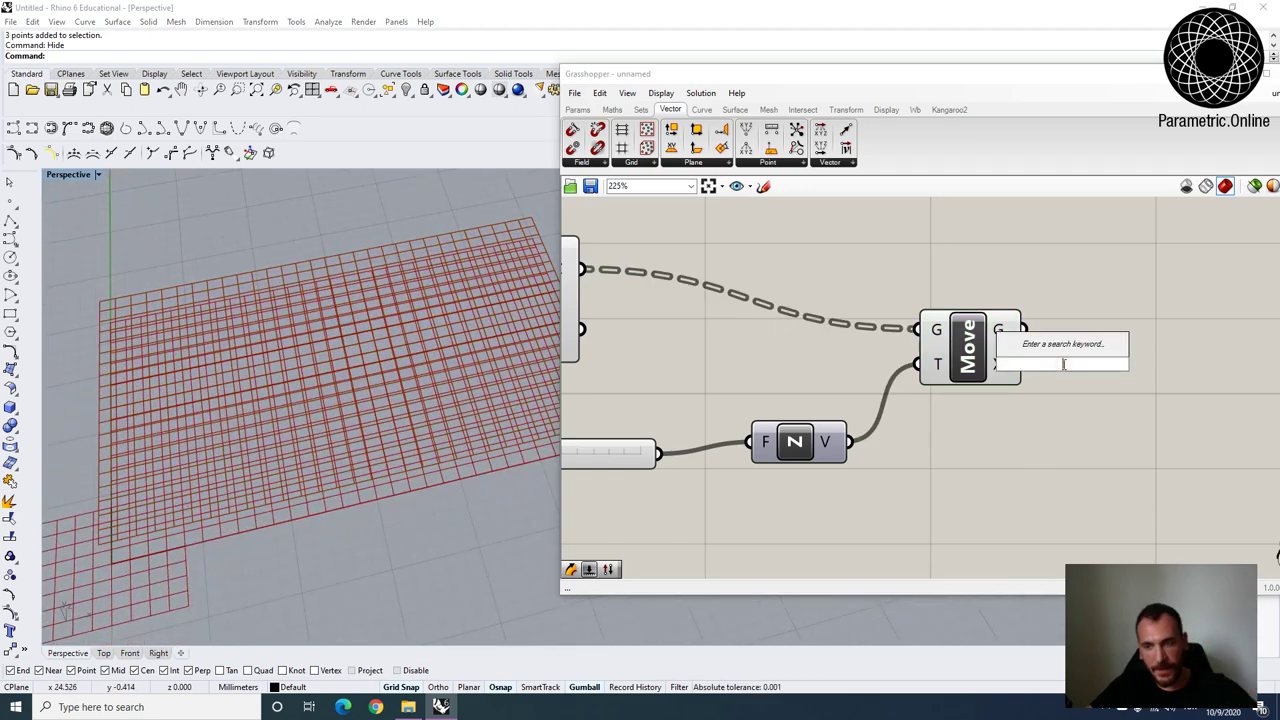
pyautogui.write('area')
pyautogui.press('Return')
pyautogui.moveTo(1083, 344); pyautogui.dragTo(1113, 318)
pyautogui.moveTo(1026, 330); pyautogui.dragTo(1070, 327)
pyautogui.moveTo(285, 385); pyautogui.dragTo(300, 410, button='right')
pyautogui.scroll(-10, 350, 396)
pyautogui.scroll(5, 348, 396)
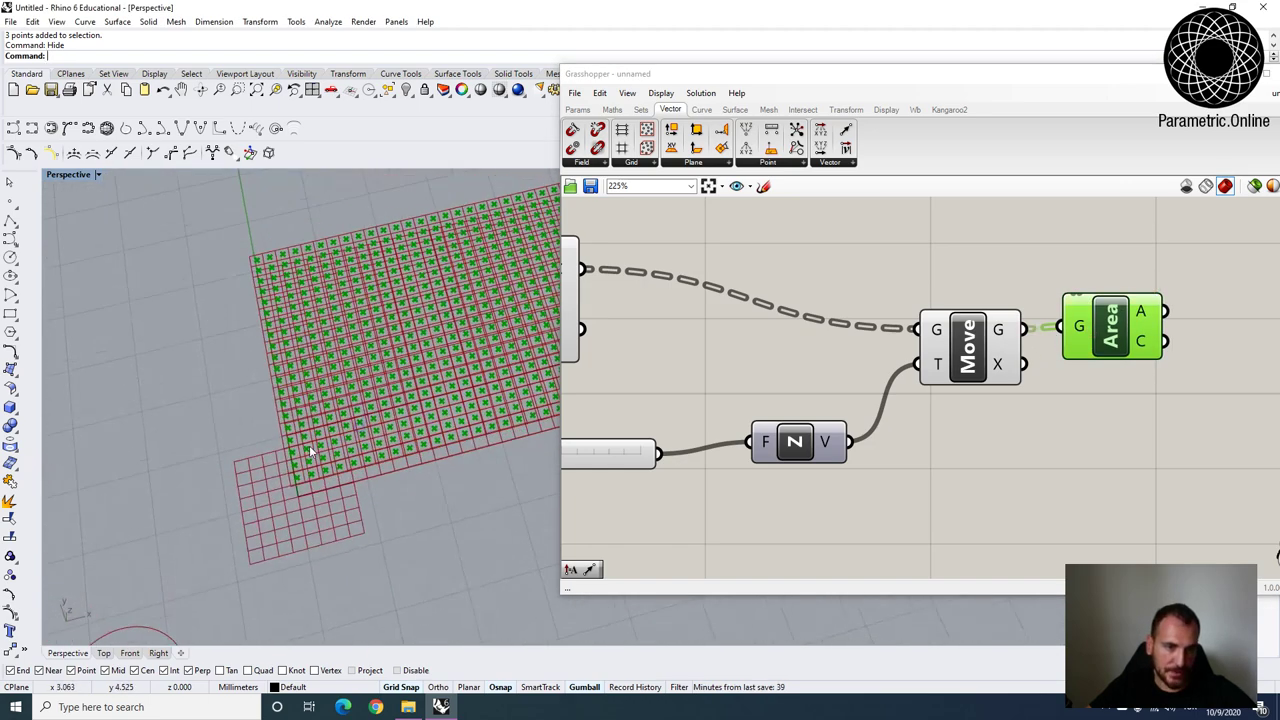
pyautogui.scroll(-3, 325, 485)
pyautogui.moveTo(964, 412); pyautogui.dragTo(813, 395, button='right')
pyautogui.moveTo(986, 308); pyautogui.dragTo(1002, 287)
pyautogui.moveTo(425, 500); pyautogui.dragTo(372, 442, button='right')
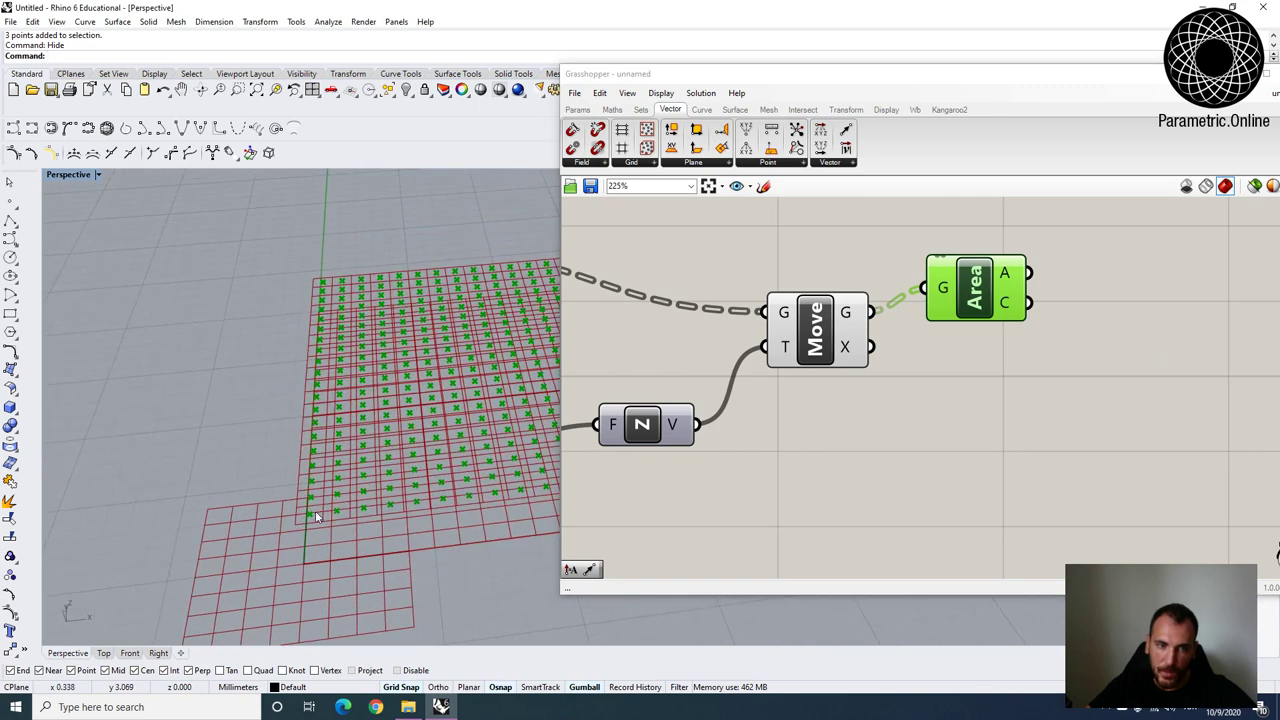
# Examine the earlier attractor definition's evaluate, closest point and distance components above the new grid definition.
pyautogui.scroll(-6, 316, 516)
pyautogui.click(977, 393)
pyautogui.scroll(-4, 920, 387)
pyautogui.moveTo(915, 223); pyautogui.dragTo(857, 384, button='right')
pyautogui.scroll(-1, 860, 360)
pyautogui.scroll(2, 782, 297)
pyautogui.moveTo(782, 297); pyautogui.dragTo(818, 324, button='right')
pyautogui.scroll(-3, 785, 368)
pyautogui.scroll(2, 785, 290)
pyautogui.scroll(-5, 774, 290)
pyautogui.scroll(5, 792, 362)
pyautogui.moveTo(905, 434); pyautogui.dragTo(937, 438, button='right')
pyautogui.scroll(2, 937, 438)
pyautogui.scroll(-2, 1003, 433)
pyautogui.moveTo(900, 319); pyautogui.dragTo(886, 458, button='right')
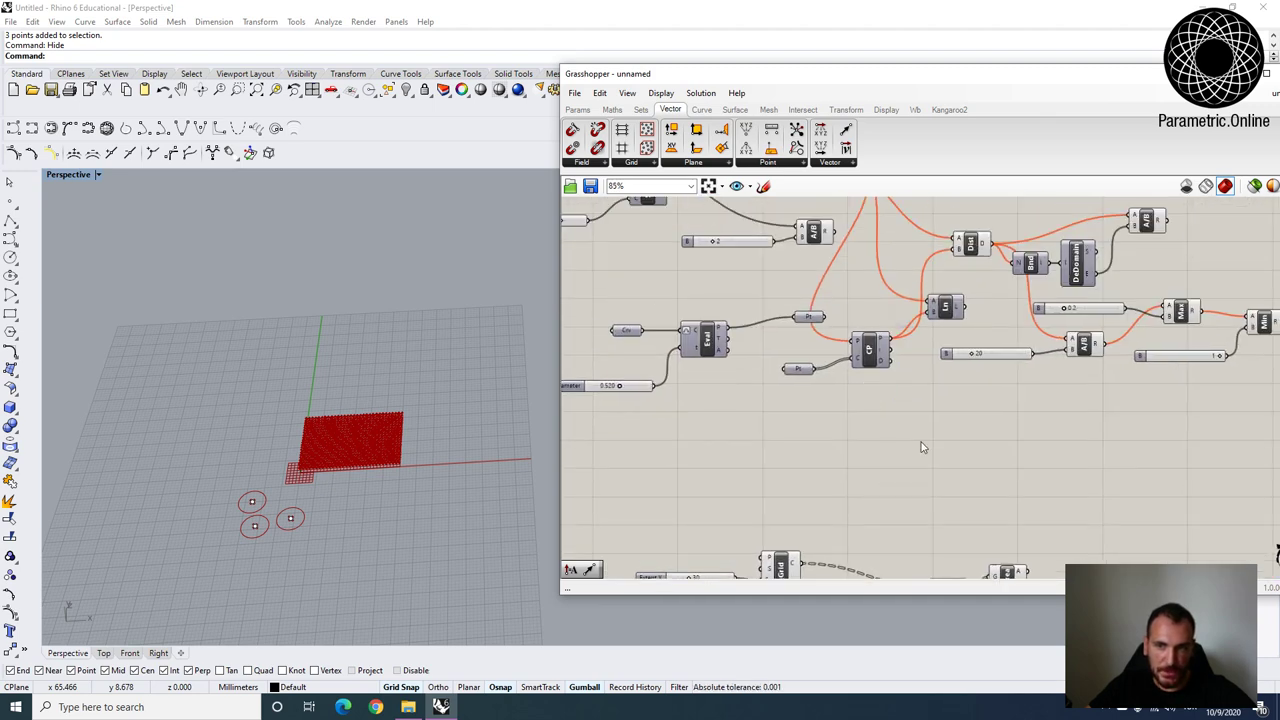
pyautogui.scroll(-2, 880, 395)
pyautogui.scroll(6, 810, 420)
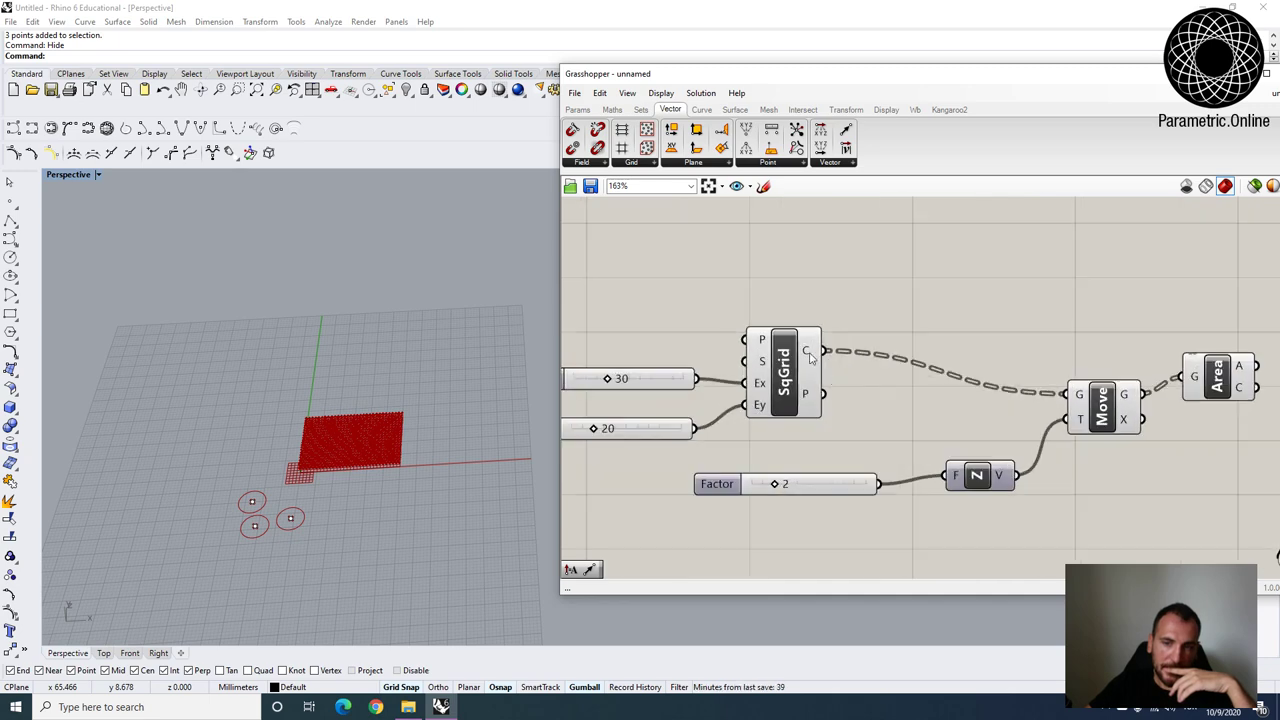
# Examine the cell centroids of the moved grid in the viewport and the square grid's connection to Move.
pyautogui.scroll(-1, 818, 335)
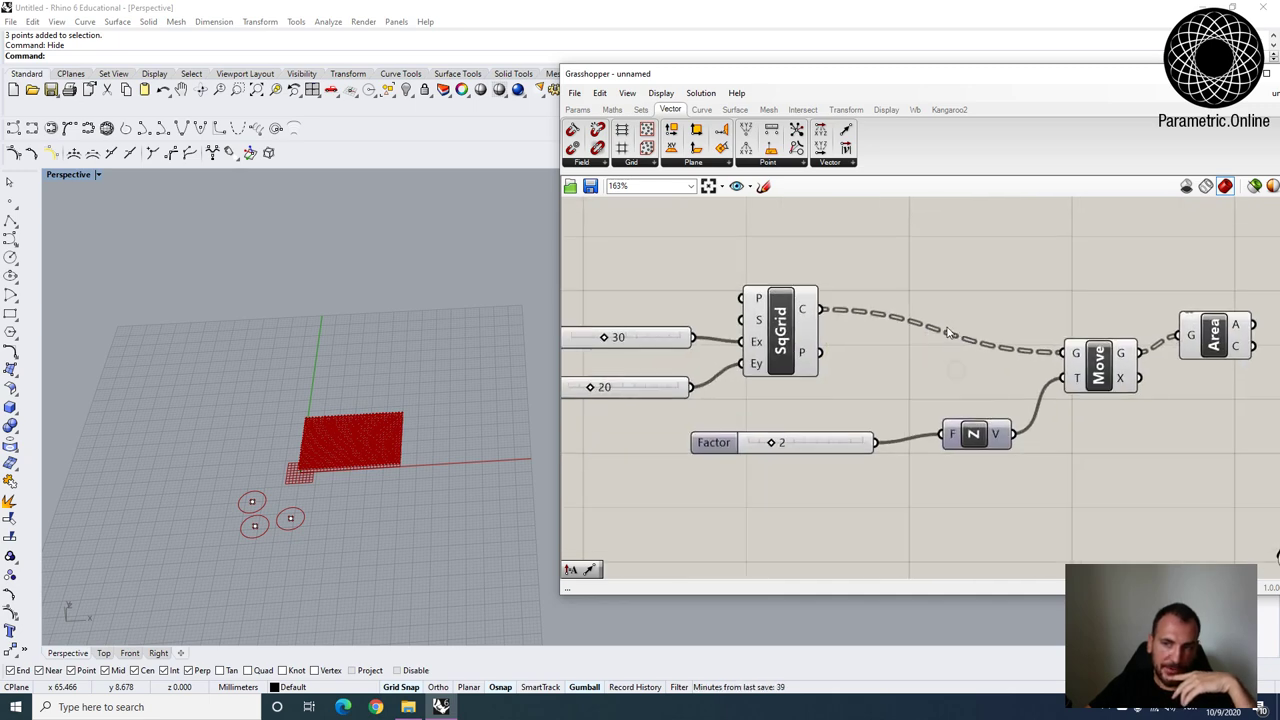
pyautogui.scroll(4, 405, 413)
pyautogui.moveTo(430, 337); pyautogui.dragTo(338, 432, button='right')
pyautogui.scroll(3, 340, 436)
pyautogui.moveTo(392, 480); pyautogui.dragTo(375, 518, button='right')
pyautogui.scroll(-6, 748, 368)
pyautogui.moveTo(779, 312); pyautogui.dragTo(818, 471, button='right')
pyautogui.scroll(3, 790, 300)
pyautogui.moveTo(790, 300); pyautogui.dragTo(784, 350, button='right')
pyautogui.scroll(-4, 790, 370)
pyautogui.moveTo(831, 547); pyautogui.dragTo(851, 425, button='right')
pyautogui.scroll(5, 849, 426)
pyautogui.moveTo(440, 525); pyautogui.dragTo(405, 543, button='right')
pyautogui.moveTo(942, 465); pyautogui.dragTo(879, 386, button='right')
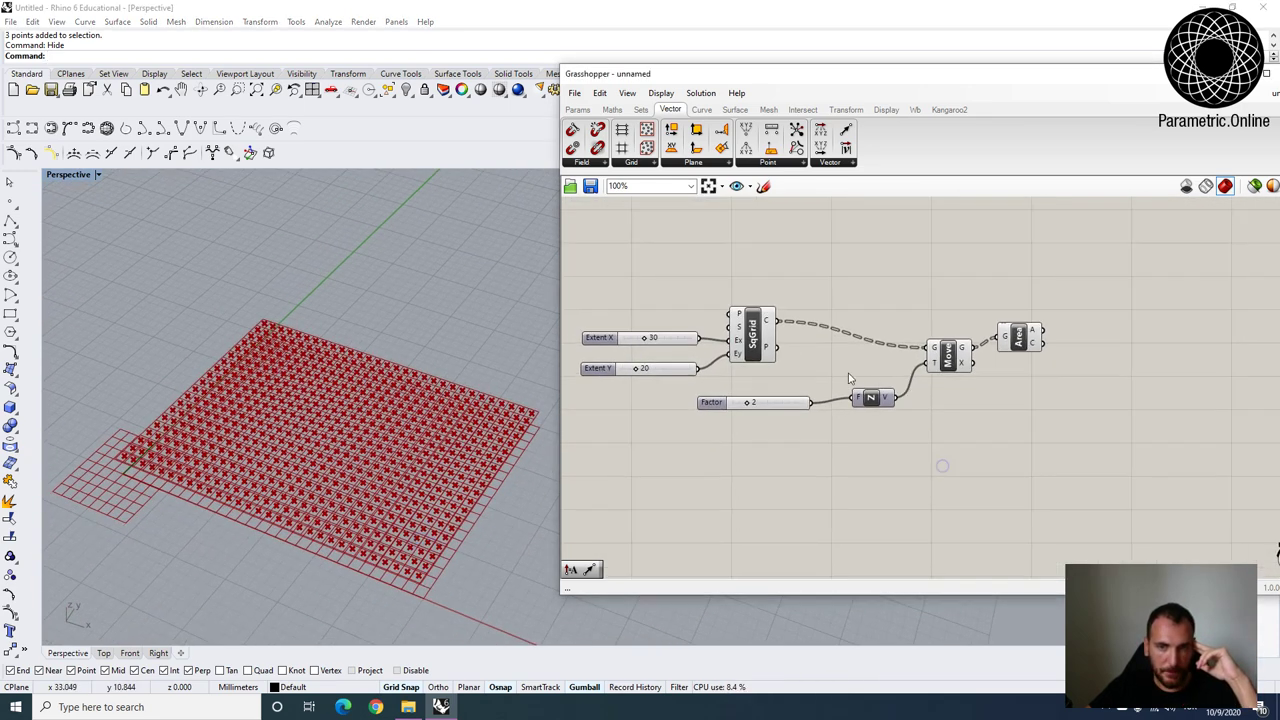
# Flatten the square grid's Cells output and check its data and the moved geometry.
pyautogui.scroll(2, 783, 361)
pyautogui.moveTo(763, 313)
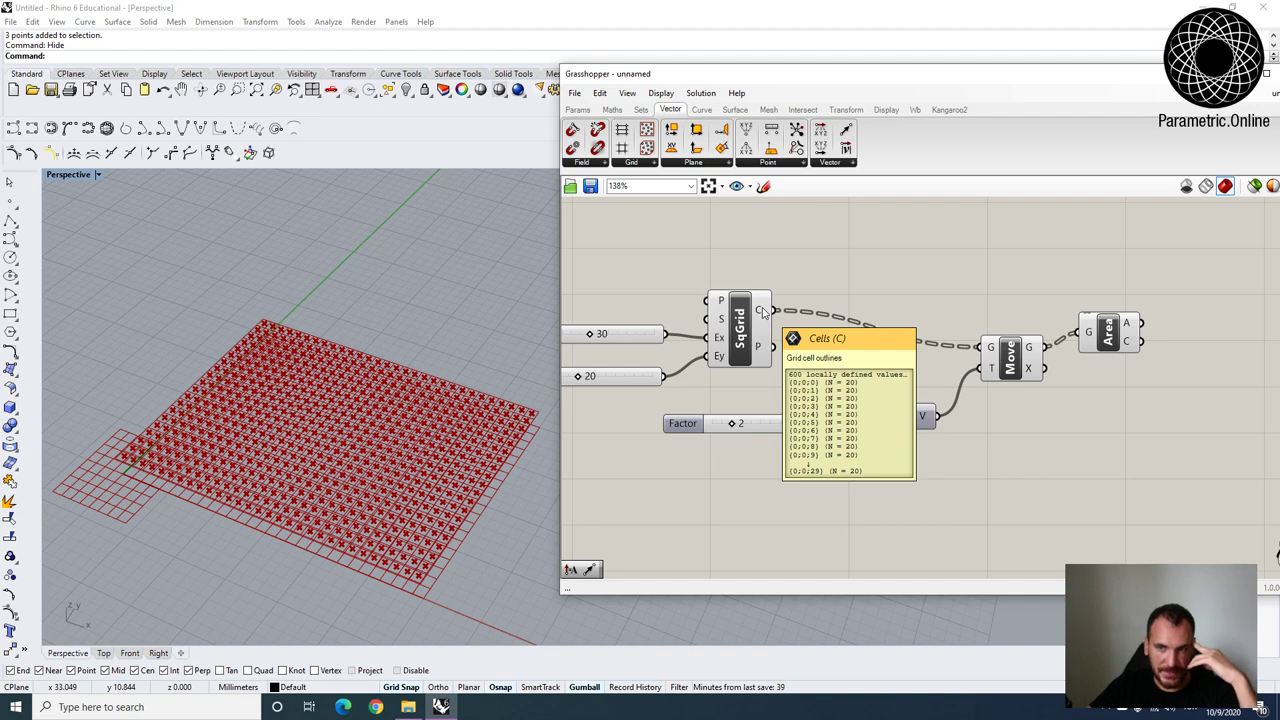
pyautogui.rightClick(763, 313)
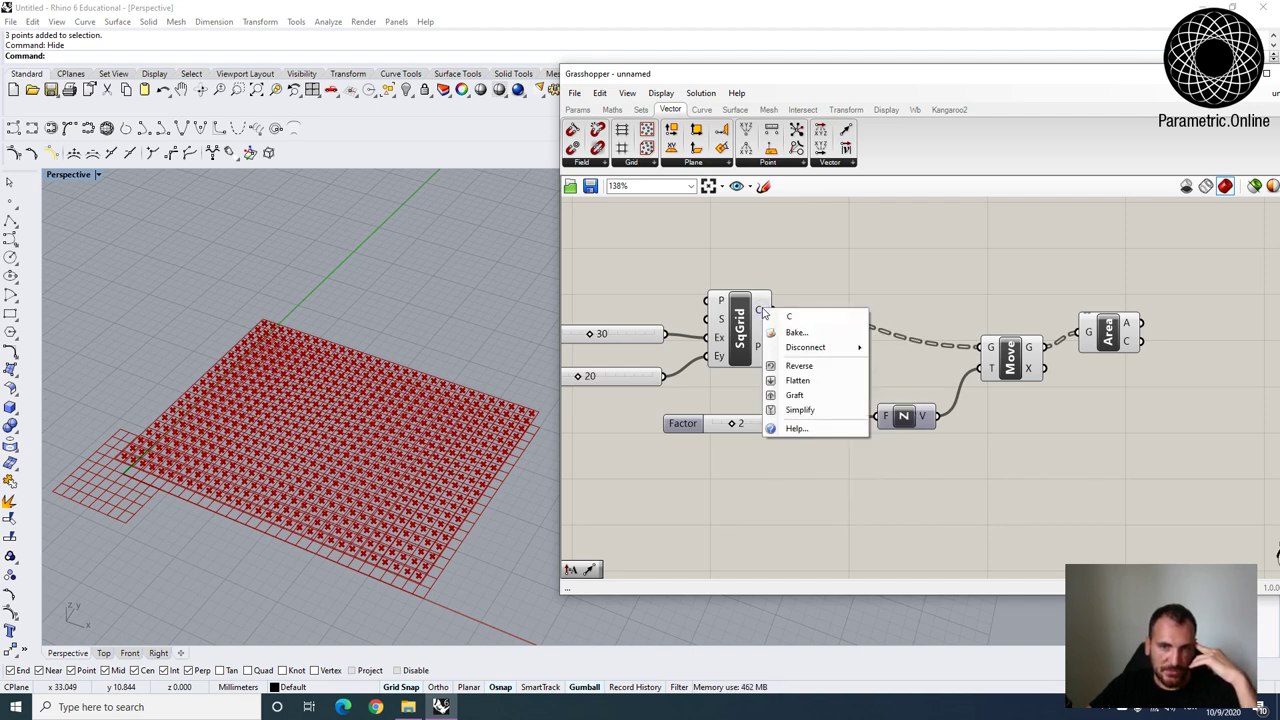
pyautogui.click(799, 381)
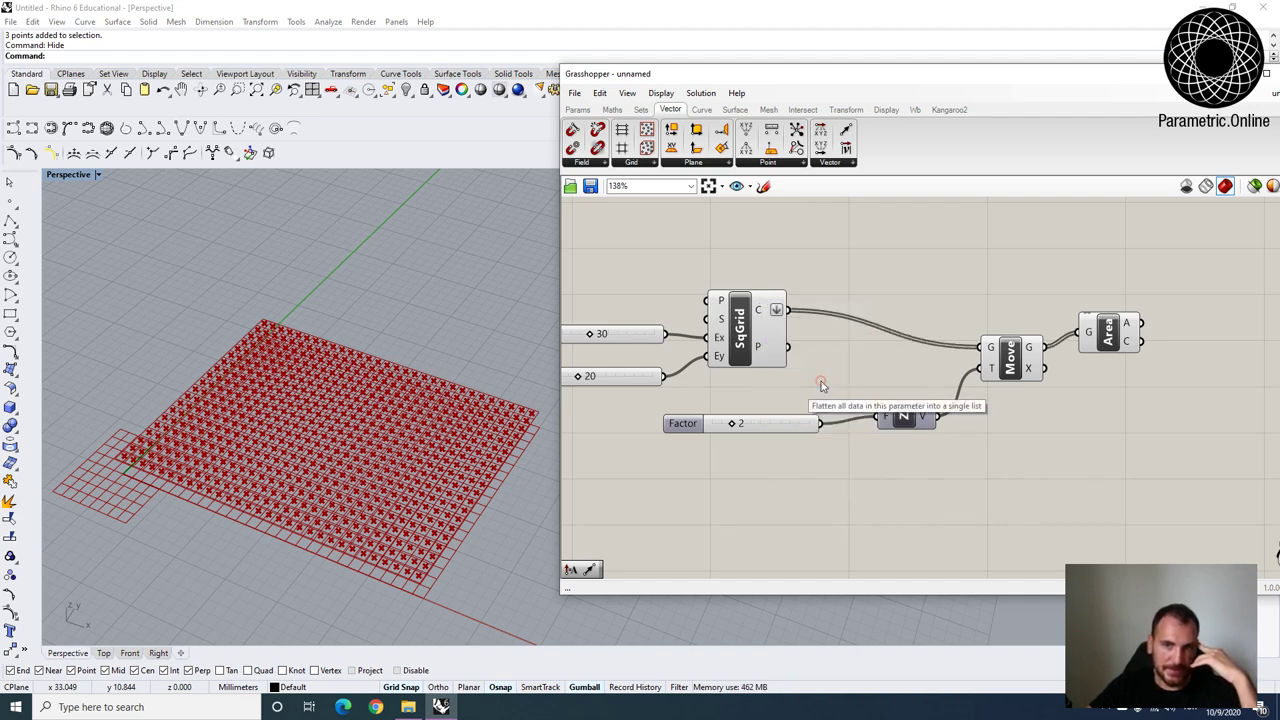
pyautogui.moveTo(762, 314)
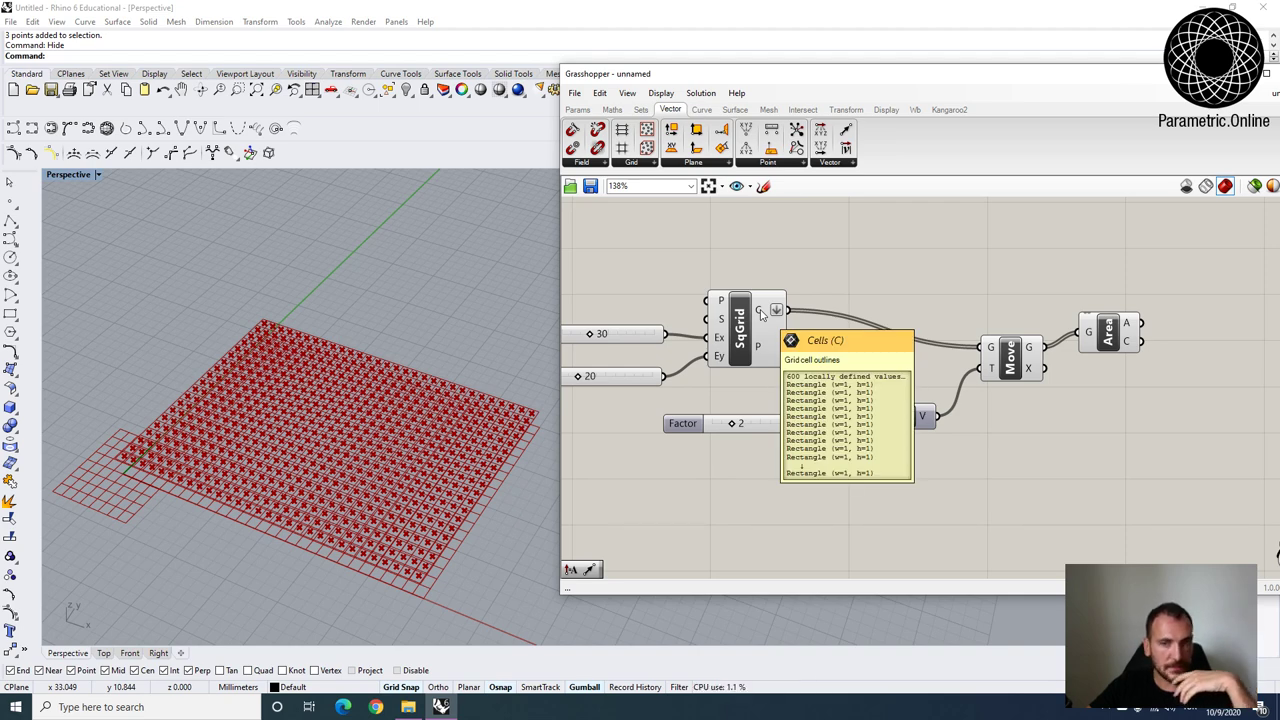
pyautogui.click(1018, 368)
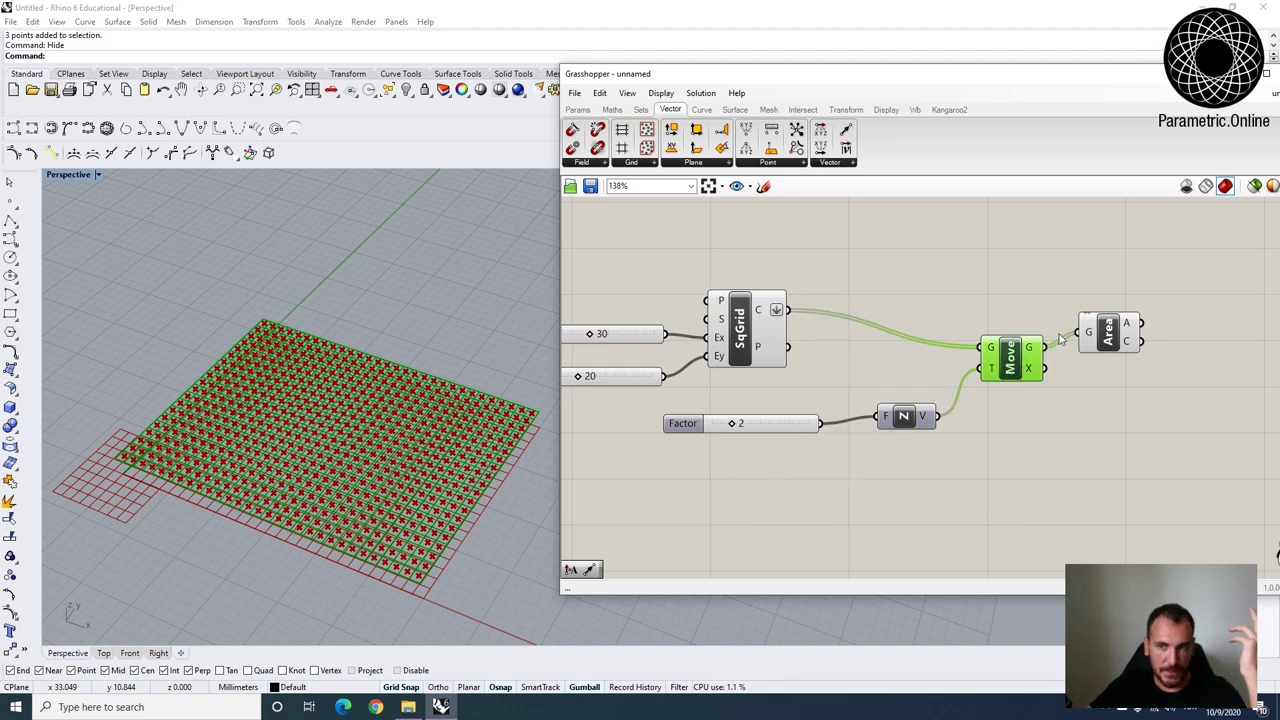
pyautogui.moveTo(1108, 333)
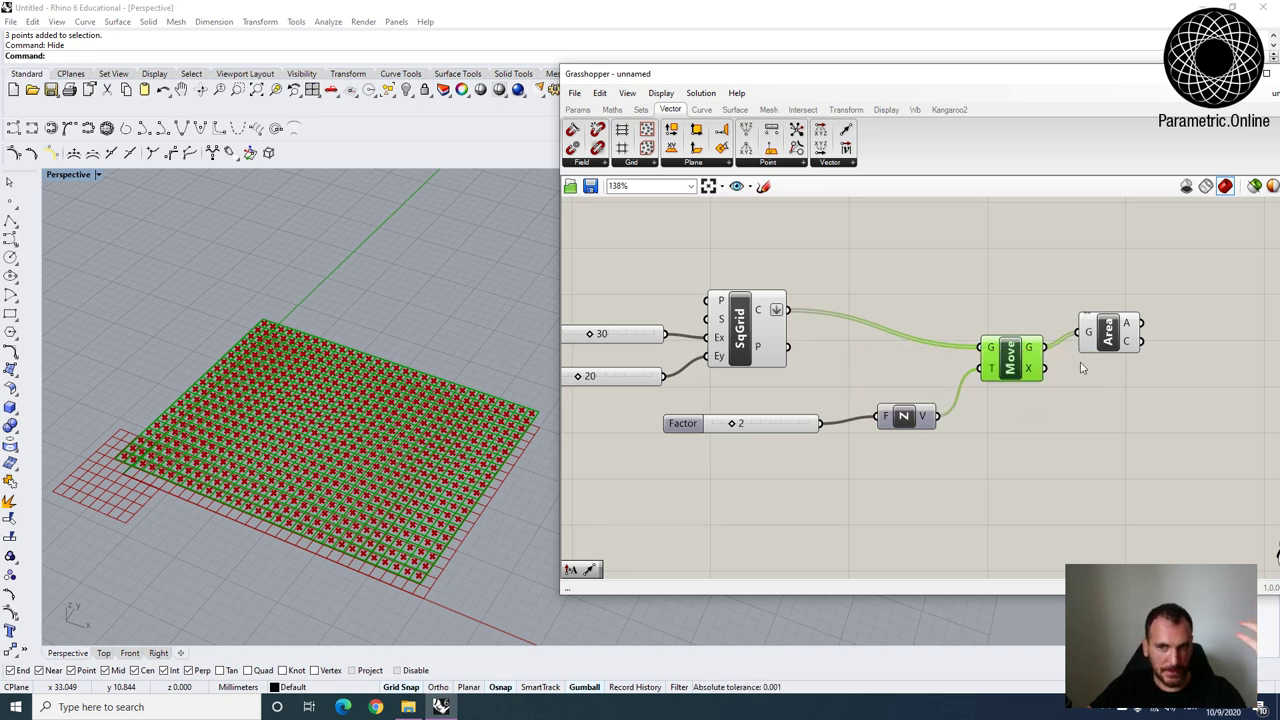
# Examine the data options of the square grid's Cells output and of the earlier Evaluate component's curve input.
pyautogui.rightClick(762, 313)
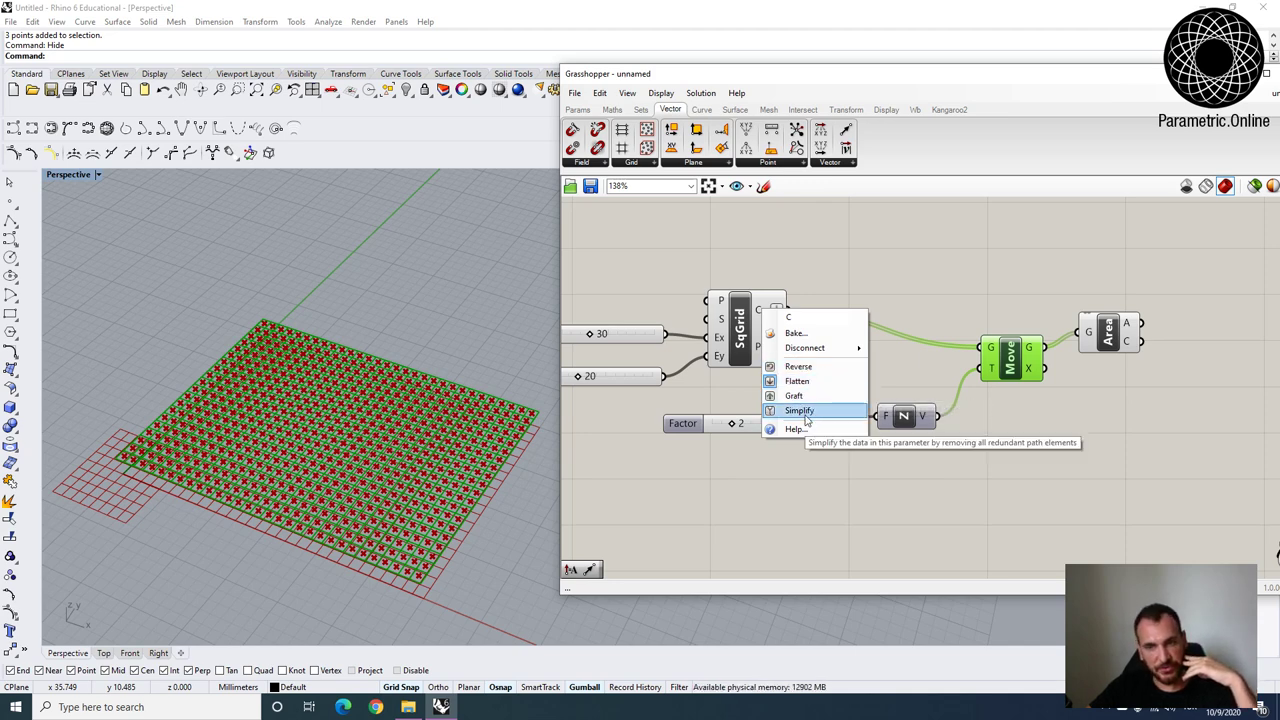
pyautogui.click(812, 410)
pyautogui.scroll(-2, 808, 318)
pyautogui.moveTo(796, 212); pyautogui.dragTo(760, 439, button='right')
pyautogui.moveTo(748, 323); pyautogui.dragTo(867, 328, button='right')
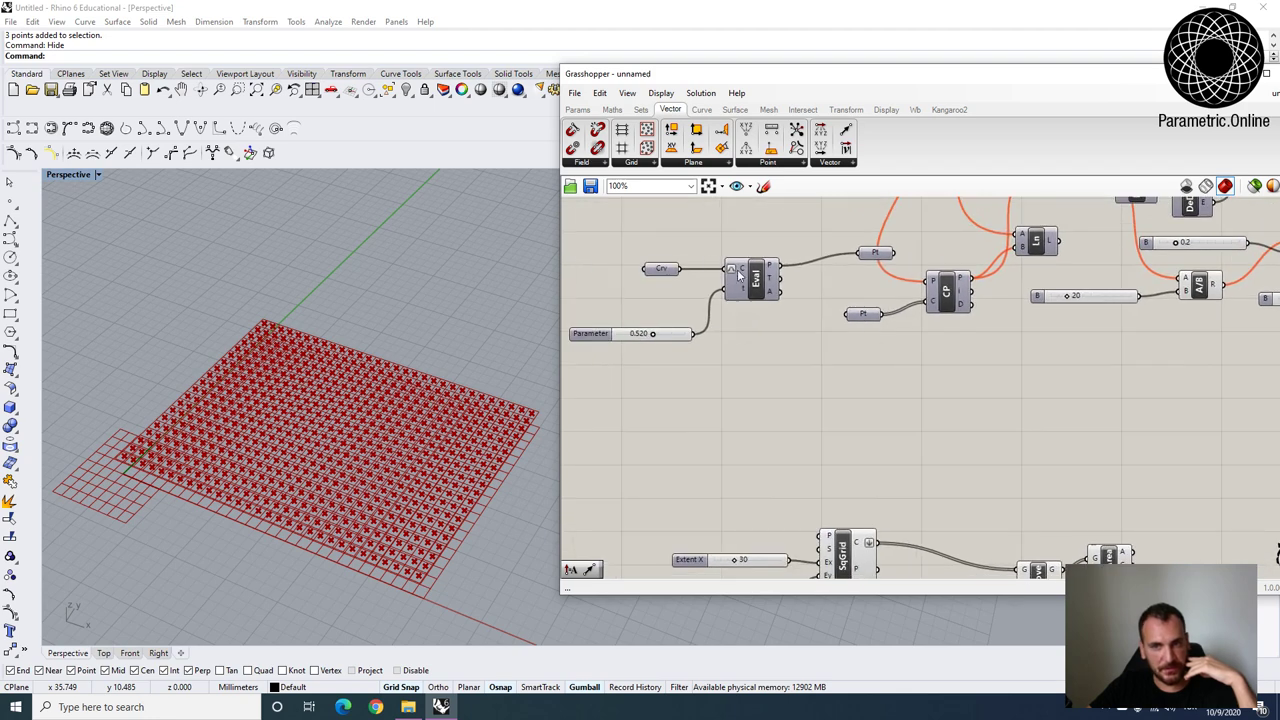
pyautogui.rightClick(738, 276)
pyautogui.click(706, 425)
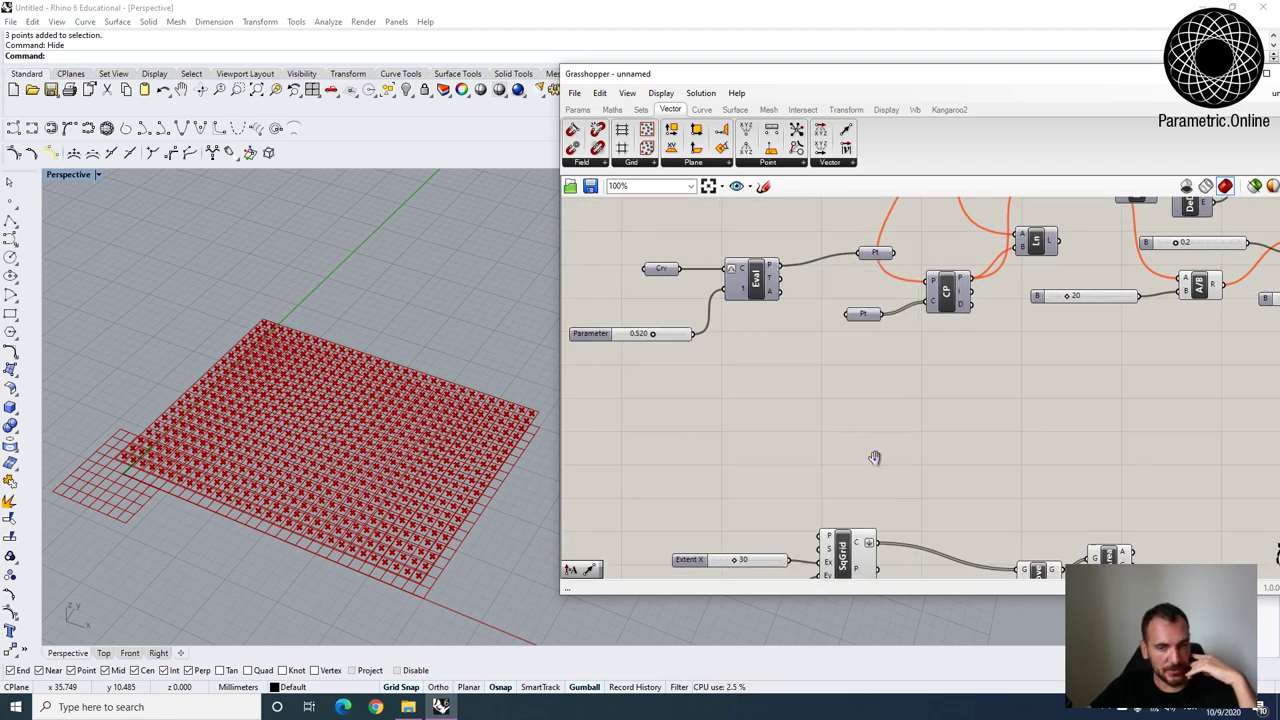
pyautogui.scroll(2, 876, 500)
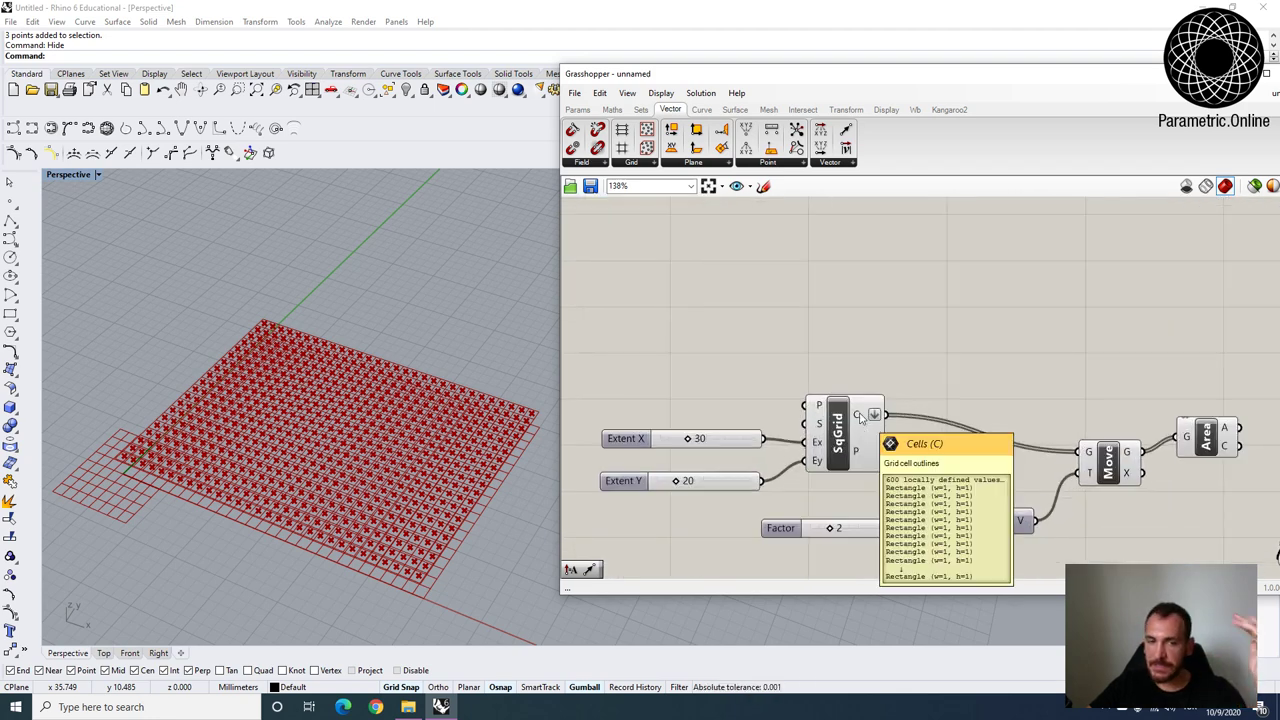
# Examine the centroids of the moved grid cells in the viewport and the Area component that produces them.
pyautogui.scroll(-5, 463, 483)
pyautogui.moveTo(463, 481); pyautogui.dragTo(436, 456, button='right')
pyautogui.moveTo(1049, 396); pyautogui.dragTo(942, 344, button='right')
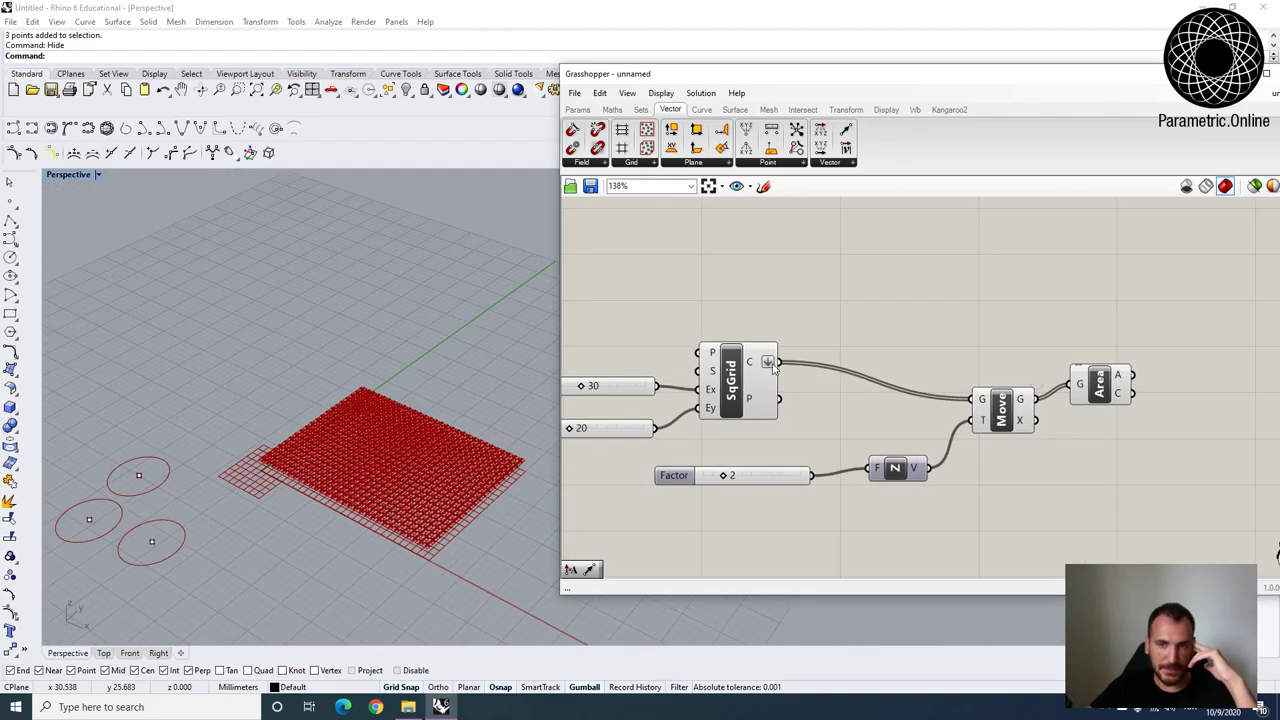
pyautogui.moveTo(1100, 385); pyautogui.dragTo(1115, 381)
pyautogui.scroll(5, 430, 490)
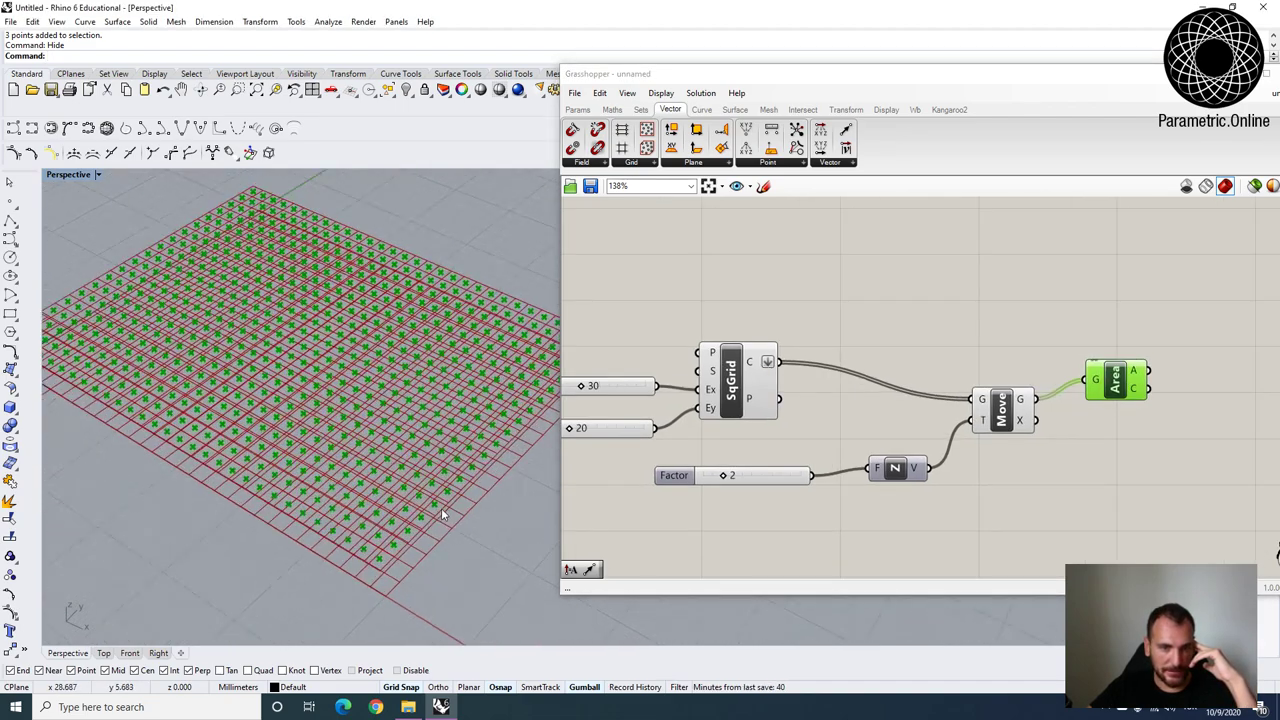
pyautogui.scroll(4, 397, 530)
pyautogui.scroll(-2, 403, 584)
pyautogui.moveTo(405, 588); pyautogui.dragTo(406, 530, button='right')
pyautogui.scroll(-8, 405, 440)
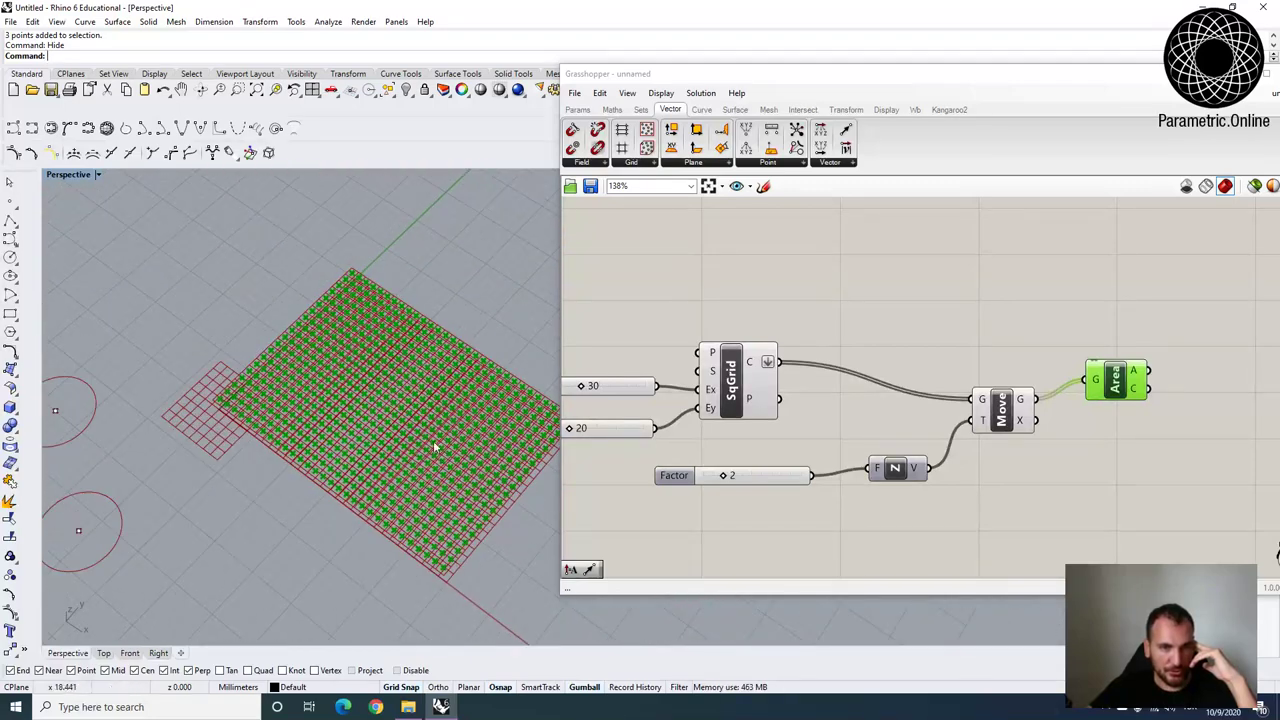
# Add a Scale component after the Area component and arrange the two with space between them.
pyautogui.moveTo(951, 382); pyautogui.dragTo(768, 316, button='right')
pyautogui.doubleClick(968, 345)
pyautogui.write('sca')
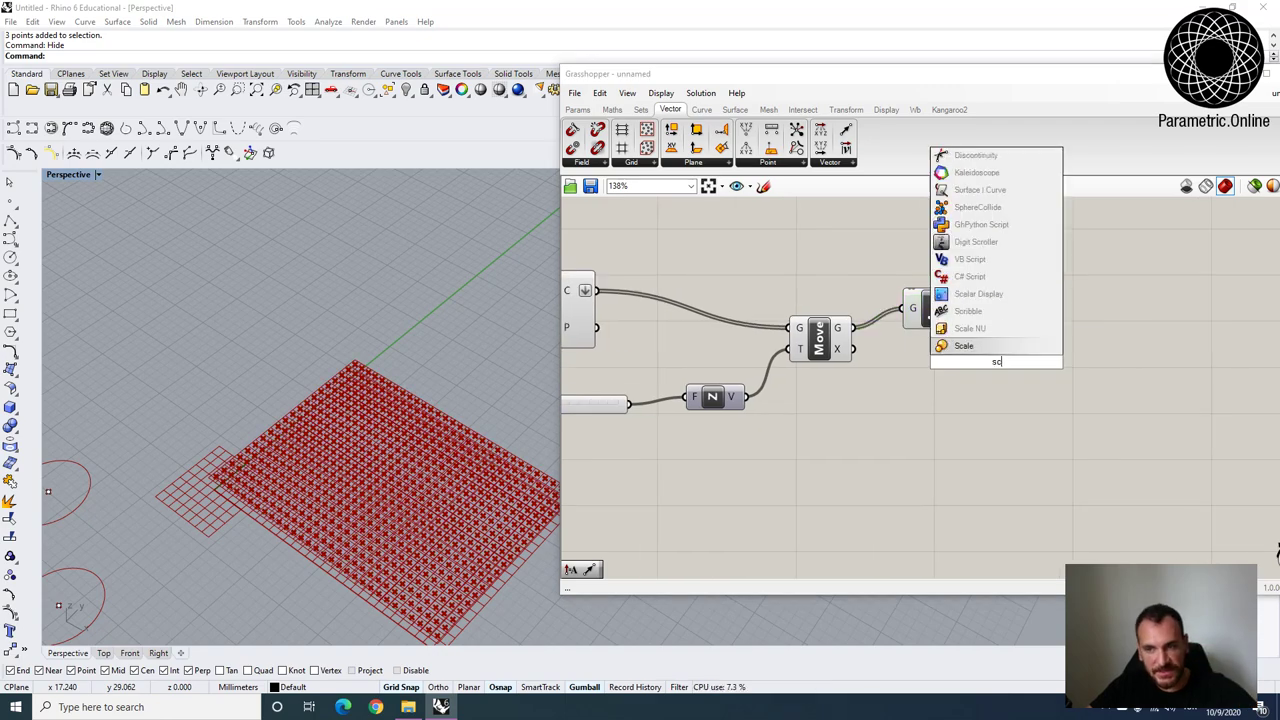
pyautogui.click(963, 346)
pyautogui.moveTo(992, 350); pyautogui.dragTo(1088, 345)
pyautogui.click(932, 297)
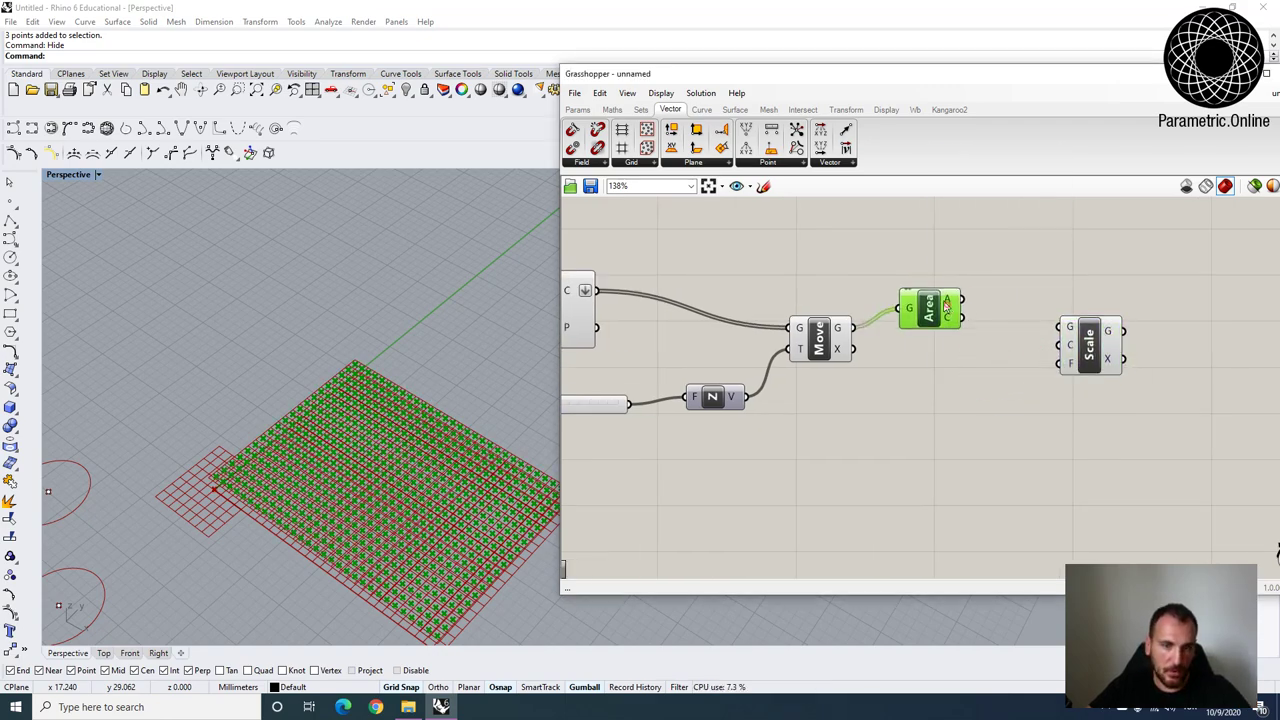
pyautogui.scroll(-3, 406, 557)
pyautogui.scroll(8, 352, 483)
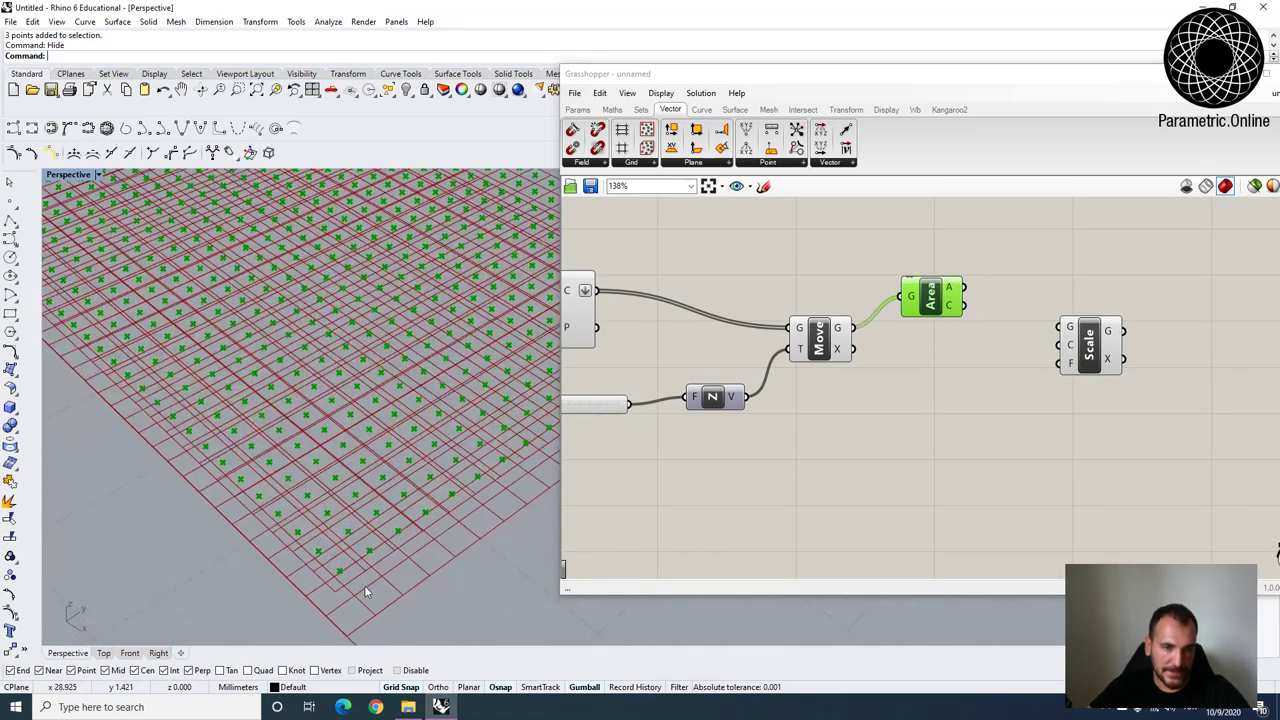
pyautogui.moveTo(1100, 345); pyautogui.dragTo(1093, 335)
pyautogui.moveTo(930, 298); pyautogui.dragTo(933, 293)
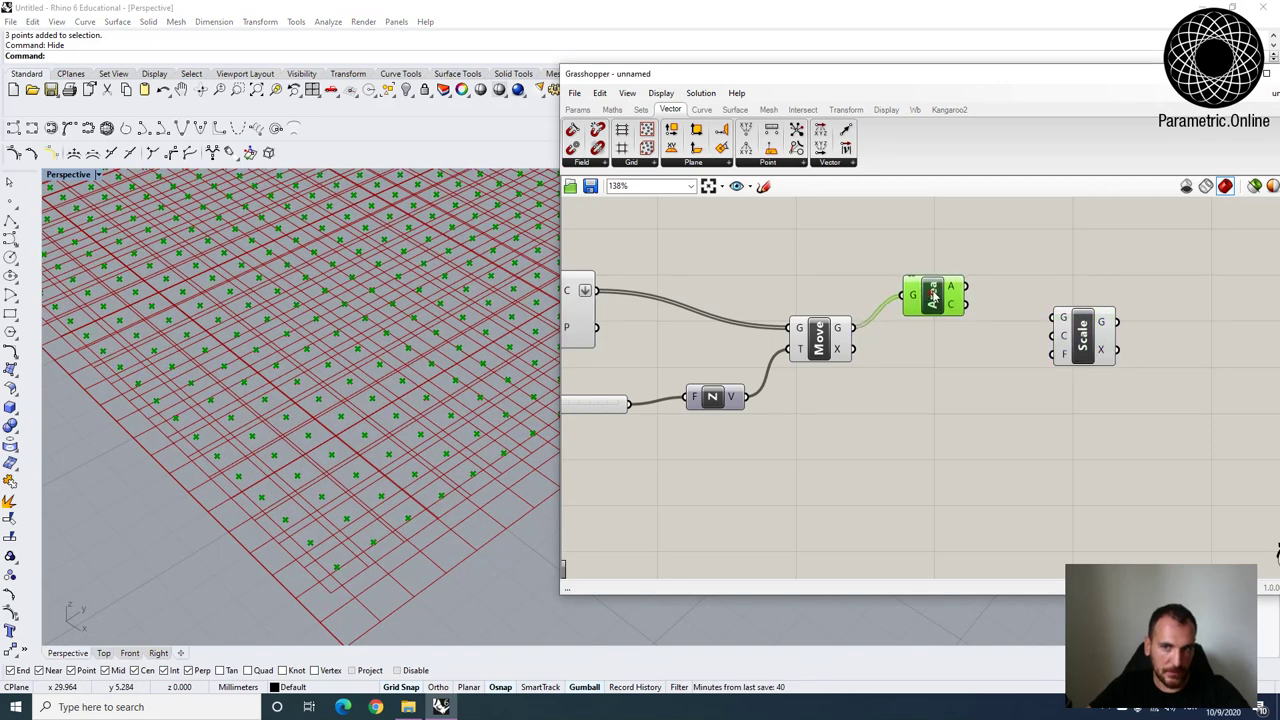
# Connect Move's geometry output to Scale's geometry input and Area's centroid output to Scale's center input.
pyautogui.click(818, 340)
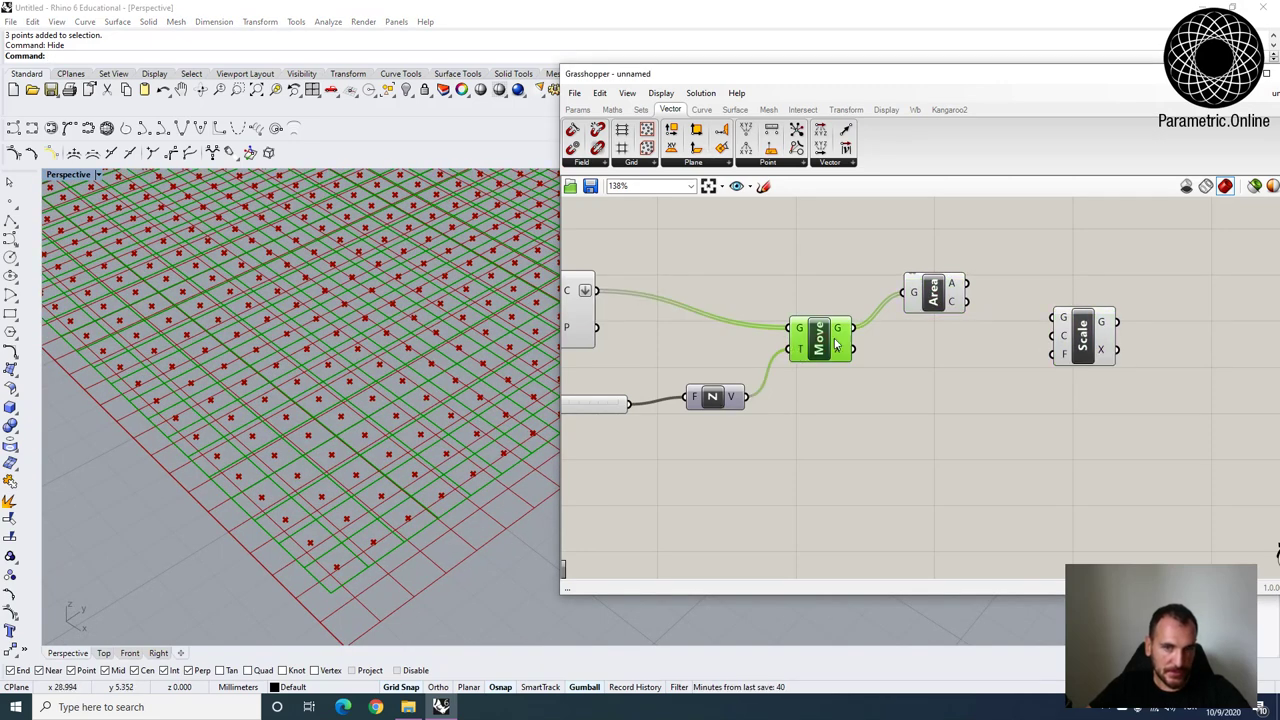
pyautogui.moveTo(898, 335); pyautogui.dragTo(1088, 362)
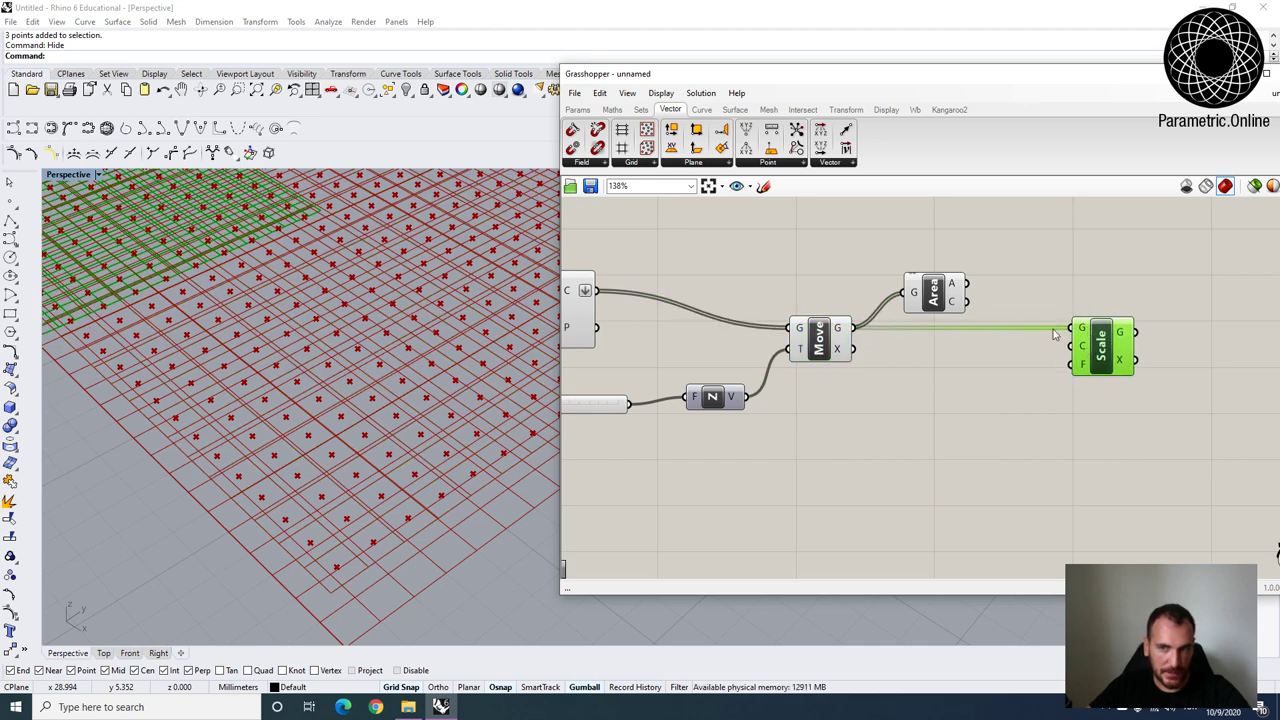
pyautogui.moveTo(960, 305); pyautogui.dragTo(1080, 345)
# Add a number slider, connect it to Scale's factor input and set it to 0.7.
pyautogui.doubleClick(965, 390)
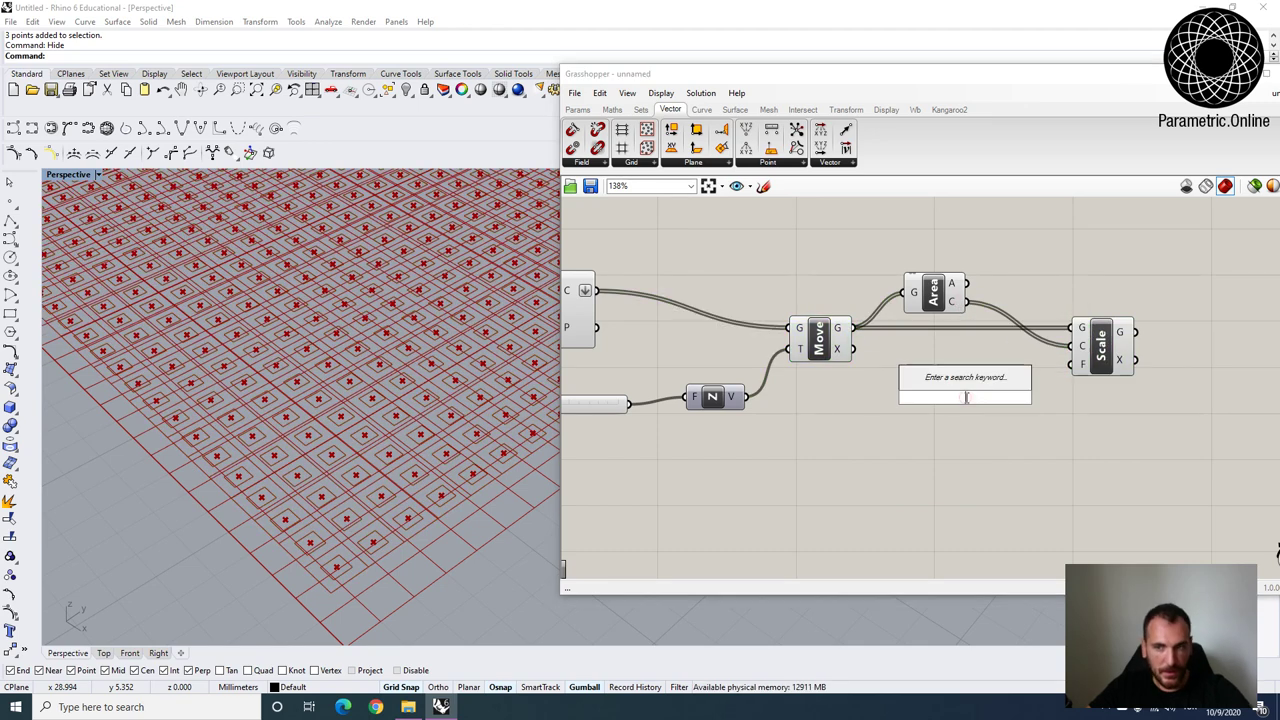
pyautogui.write('0.5')
pyautogui.press('Return')
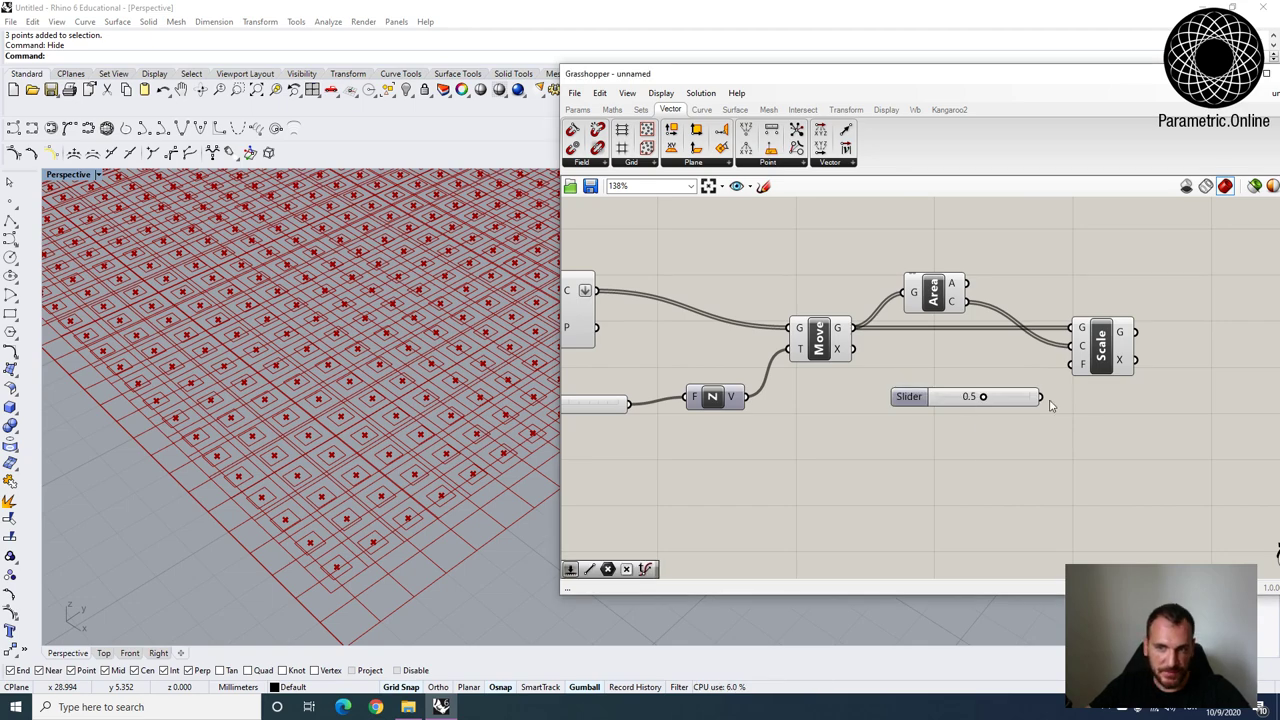
pyautogui.moveTo(1068, 375); pyautogui.dragTo(1071, 364)
pyautogui.moveTo(1071, 366); pyautogui.dragTo(1088, 372)
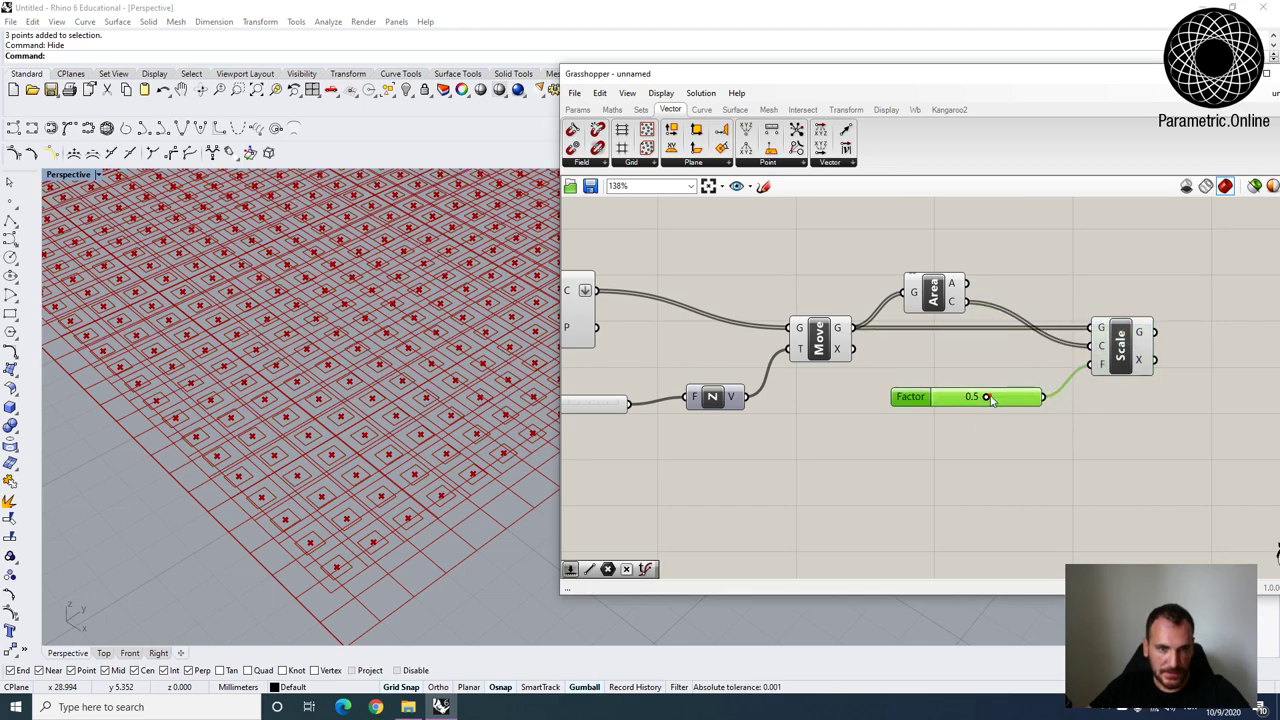
pyautogui.moveTo(988, 398)
pyautogui.mouseDown()
pyautogui.moveTo(962, 400)
pyautogui.moveTo(1018, 397)
pyautogui.moveTo(1004, 397)
pyautogui.mouseUp()
# Turn off the preview of the Move and Area components.
pyautogui.moveTo(862, 329); pyautogui.dragTo(882, 384, button='right')
pyautogui.click(839, 394)
pyautogui.rightClick(840, 398)
pyautogui.click(860, 420)
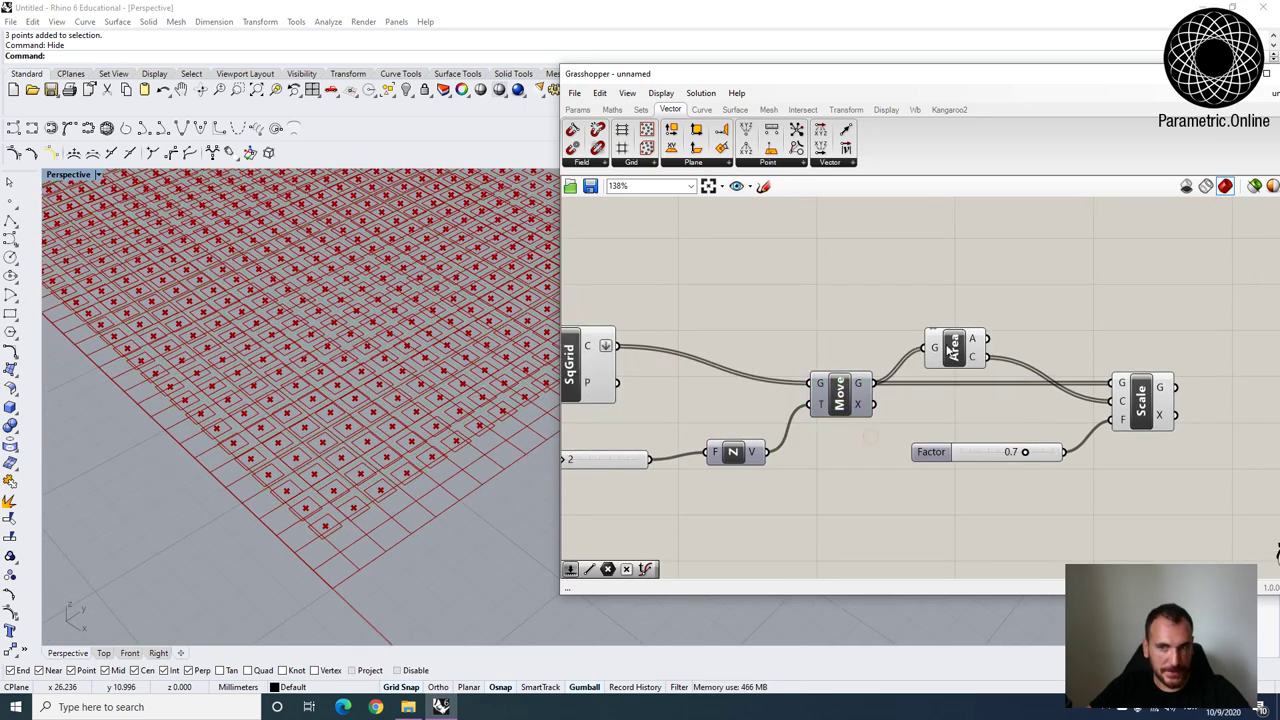
pyautogui.click(955, 346)
pyautogui.rightClick(958, 347)
pyautogui.click(994, 370)
# Examine the scaled cells above the base grid and the Scale component's connections.
pyautogui.moveTo(420, 400); pyautogui.dragTo(375, 515, button='right')
pyautogui.moveTo(1111, 404); pyautogui.dragTo(970, 401, button='right')
pyautogui.click(976, 404)
pyautogui.moveTo(1087, 396); pyautogui.dragTo(990, 400, button='right')
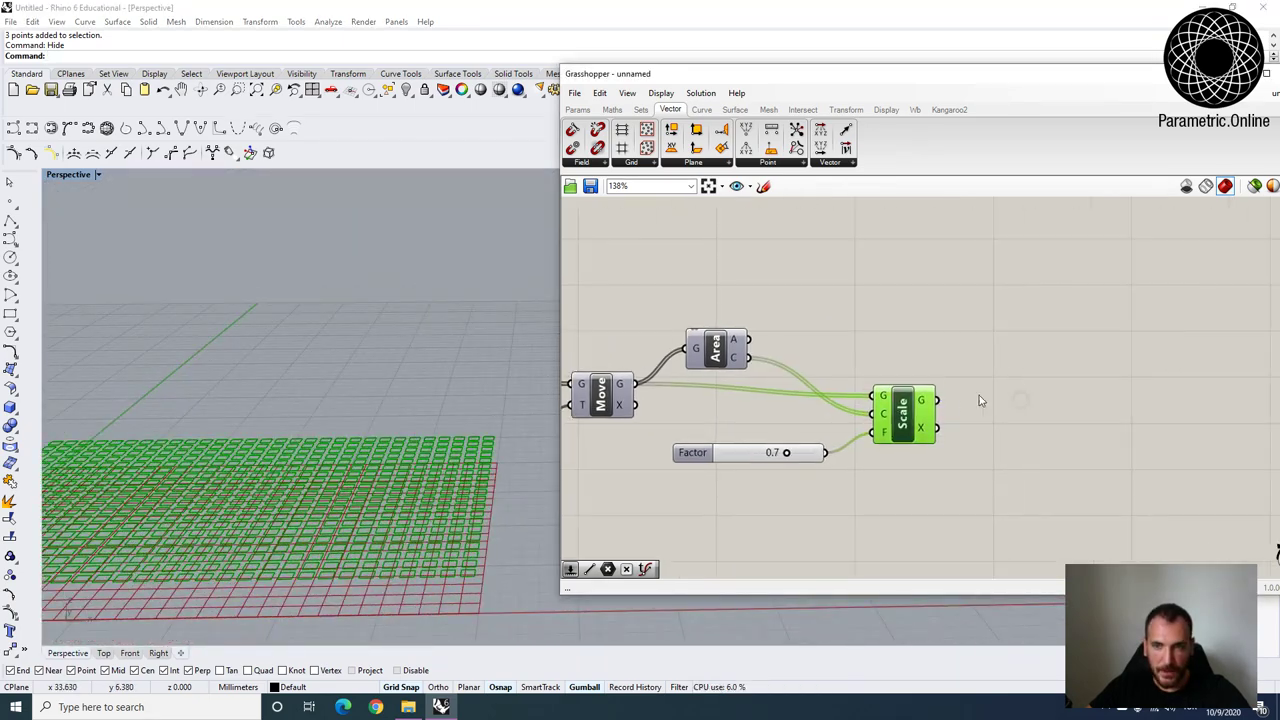
pyautogui.scroll(-1, 860, 357)
pyautogui.moveTo(834, 349); pyautogui.dragTo(998, 398, button='right')
pyautogui.moveTo(818, 373); pyautogui.dragTo(882, 373, button='right')
pyautogui.moveTo(1156, 403); pyautogui.dragTo(1032, 402, button='right')
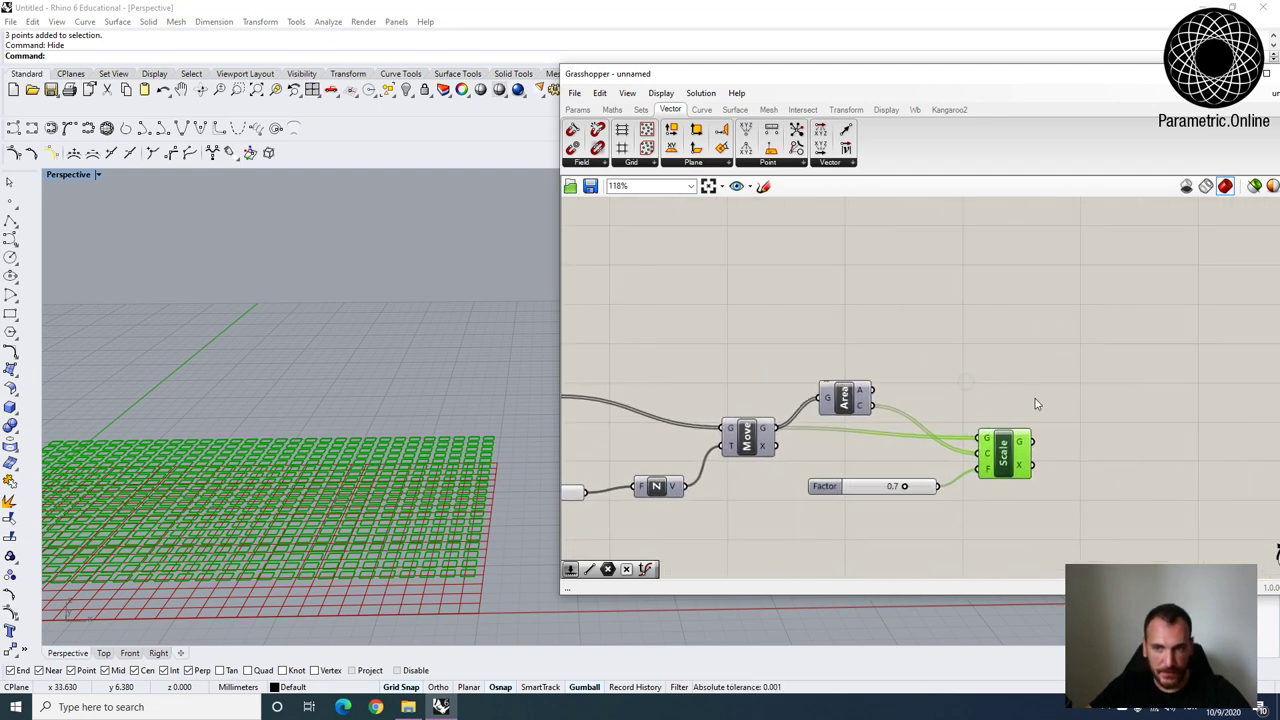
# Add a Loft component near the Scale component.
pyautogui.doubleClick(1035, 398)
pyautogui.write('loft')
pyautogui.press('Return')
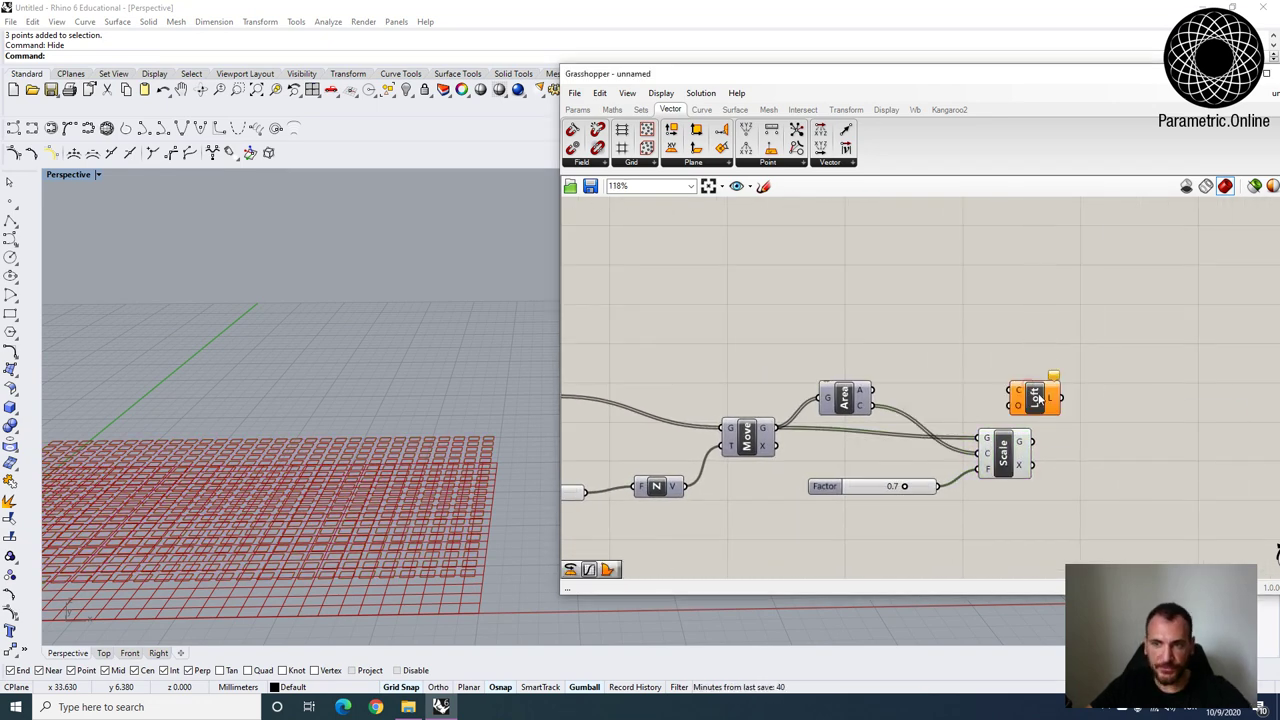
pyautogui.scroll(-1, 981, 377)
# Try to loft the square grid's cells with the scaled cells by connecting both to Loft's curves input.
pyautogui.moveTo(622, 393); pyautogui.dragTo(1077, 377)
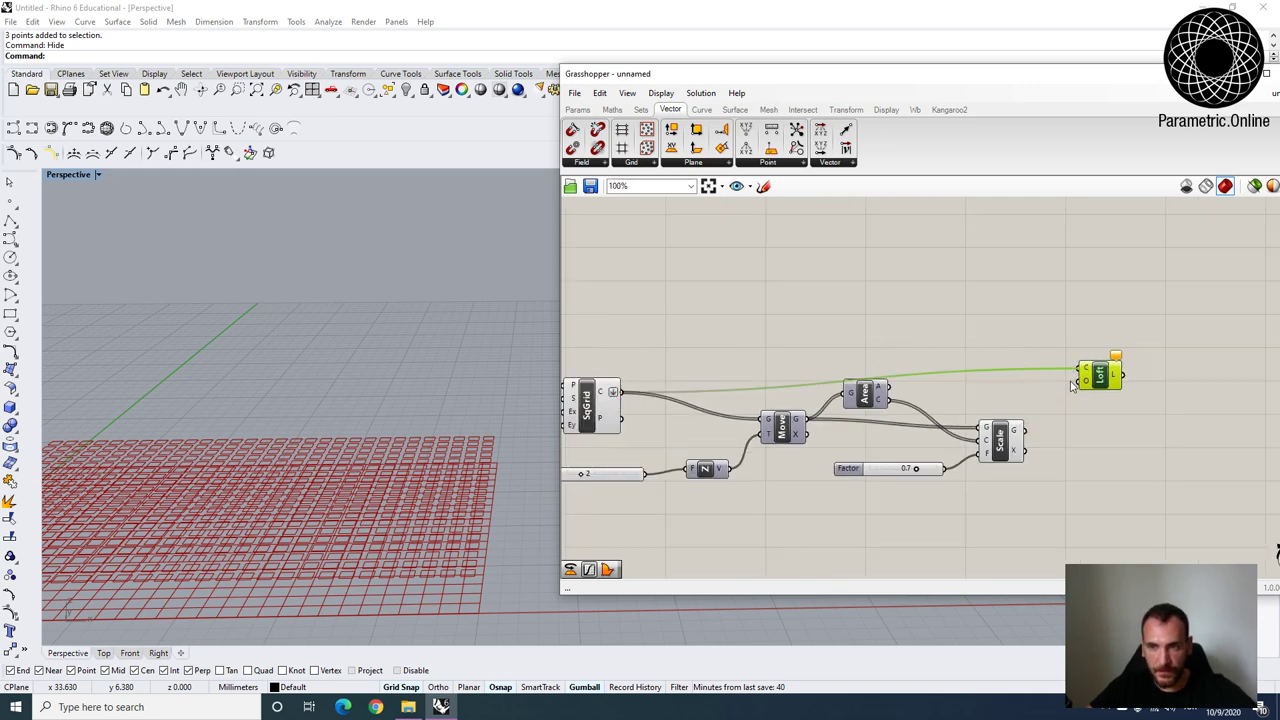
pyautogui.keyDown('shift'); pyautogui.moveTo(1022, 430); pyautogui.dragTo(1082, 378); pyautogui.keyUp('shift')
pyautogui.moveTo(378, 551); pyautogui.dragTo(589, 518, button='right')
pyautogui.scroll(8, 417, 555)
pyautogui.moveTo(800, 422); pyautogui.dragTo(828, 390, button='right')
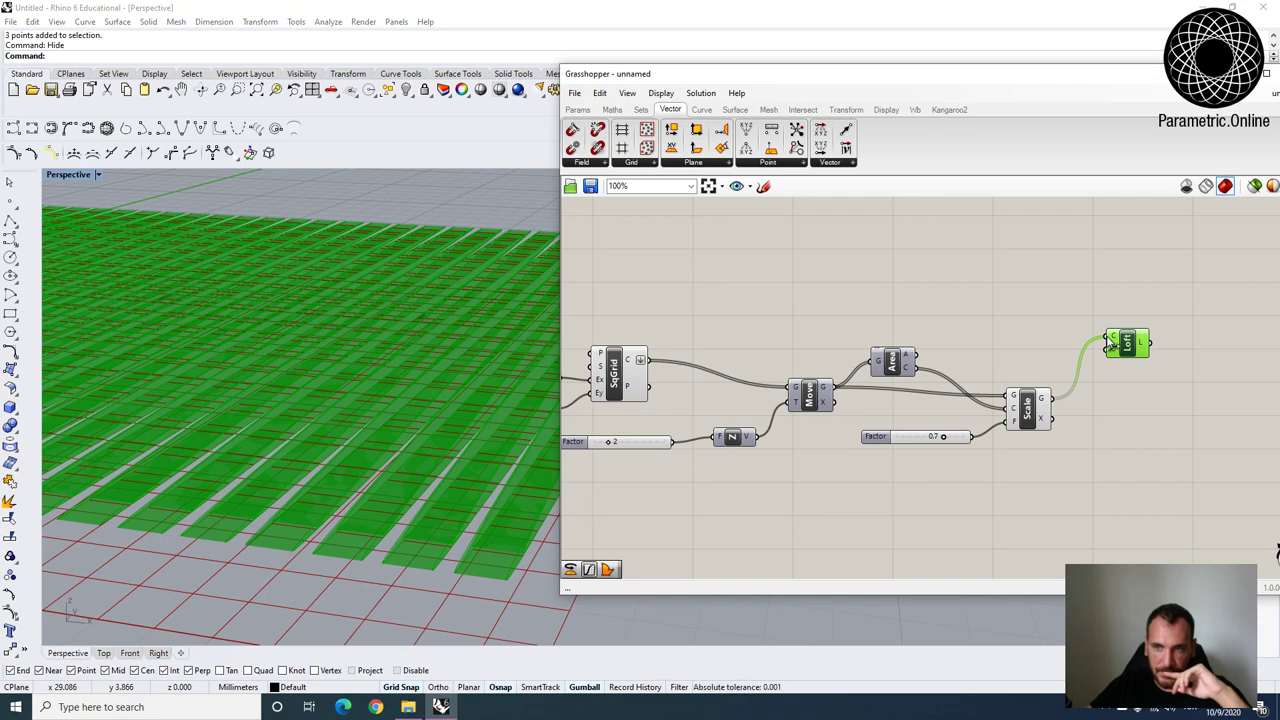
# Disconnect Loft's curves input and compare the scaled cells with the square grid's cells in the viewport.
pyautogui.rightClick(1112, 342)
pyautogui.moveTo(1125, 381)
pyautogui.click(1055, 390)
pyautogui.click(1040, 406)
pyautogui.click(615, 375)
pyautogui.moveTo(180, 385); pyautogui.dragTo(328, 390, button='right')
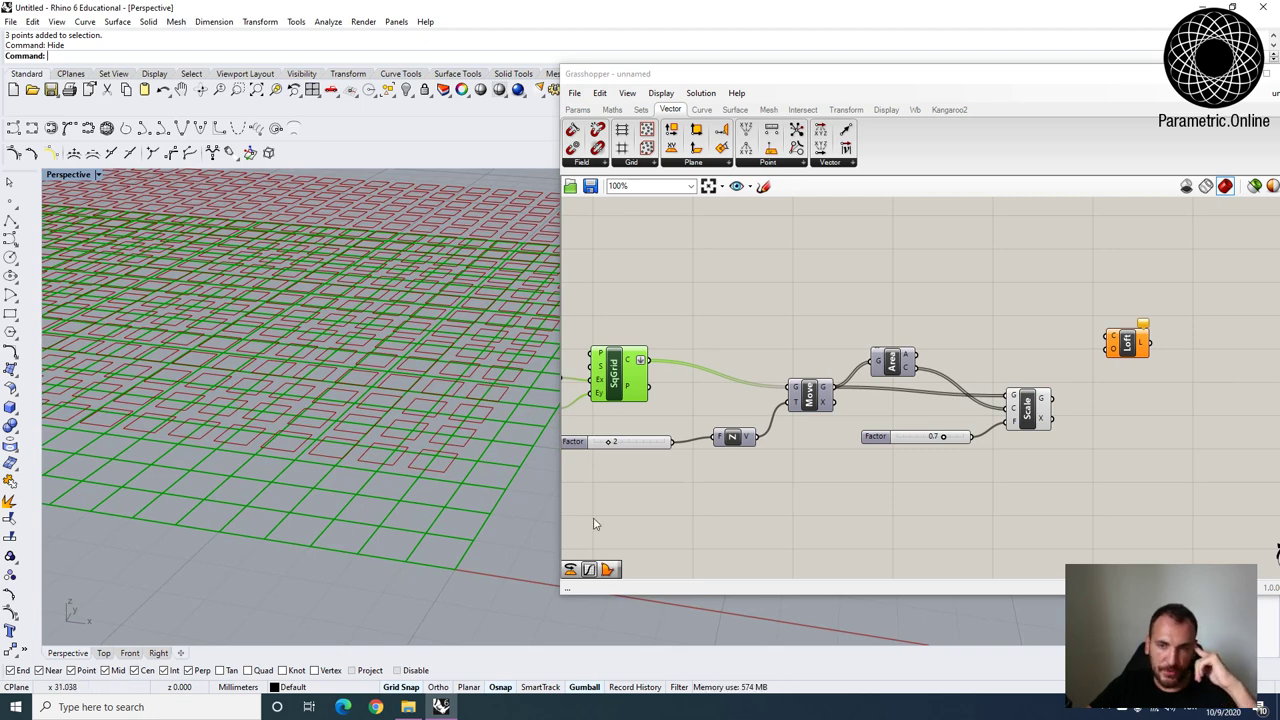
# Move Loft further from Scale and add a Weave component between them.
pyautogui.moveTo(1054, 344); pyautogui.dragTo(979, 358, button='right')
pyautogui.moveTo(1060, 358); pyautogui.dragTo(1104, 361)
pyautogui.moveTo(944, 363); pyautogui.dragTo(997, 358, button='right')
pyautogui.doubleClick(1046, 368)
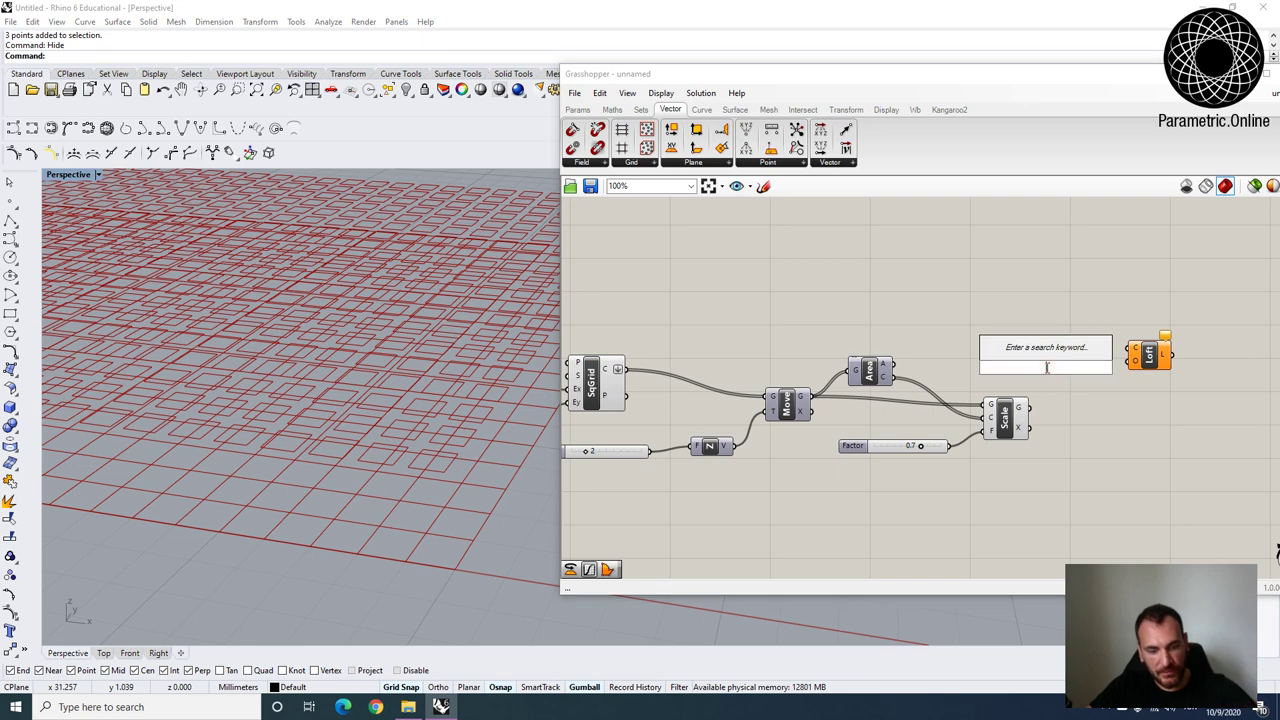
pyautogui.write('weave')
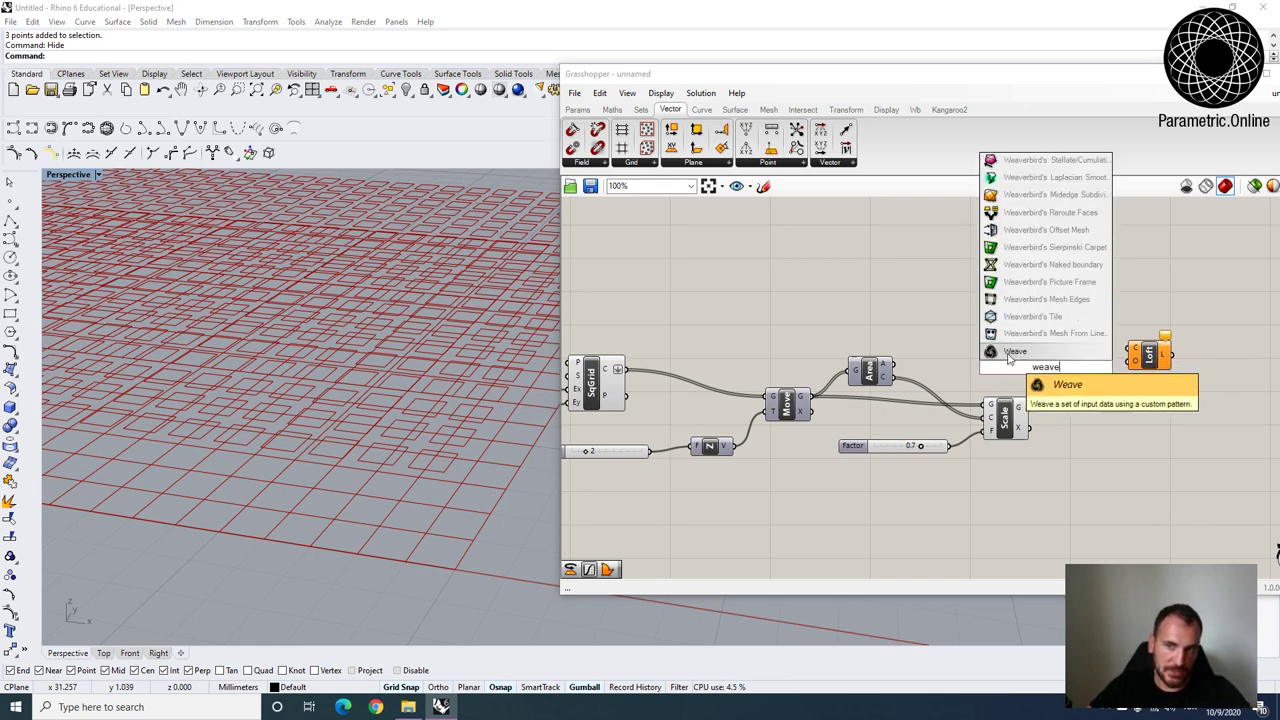
pyautogui.click(1012, 352)
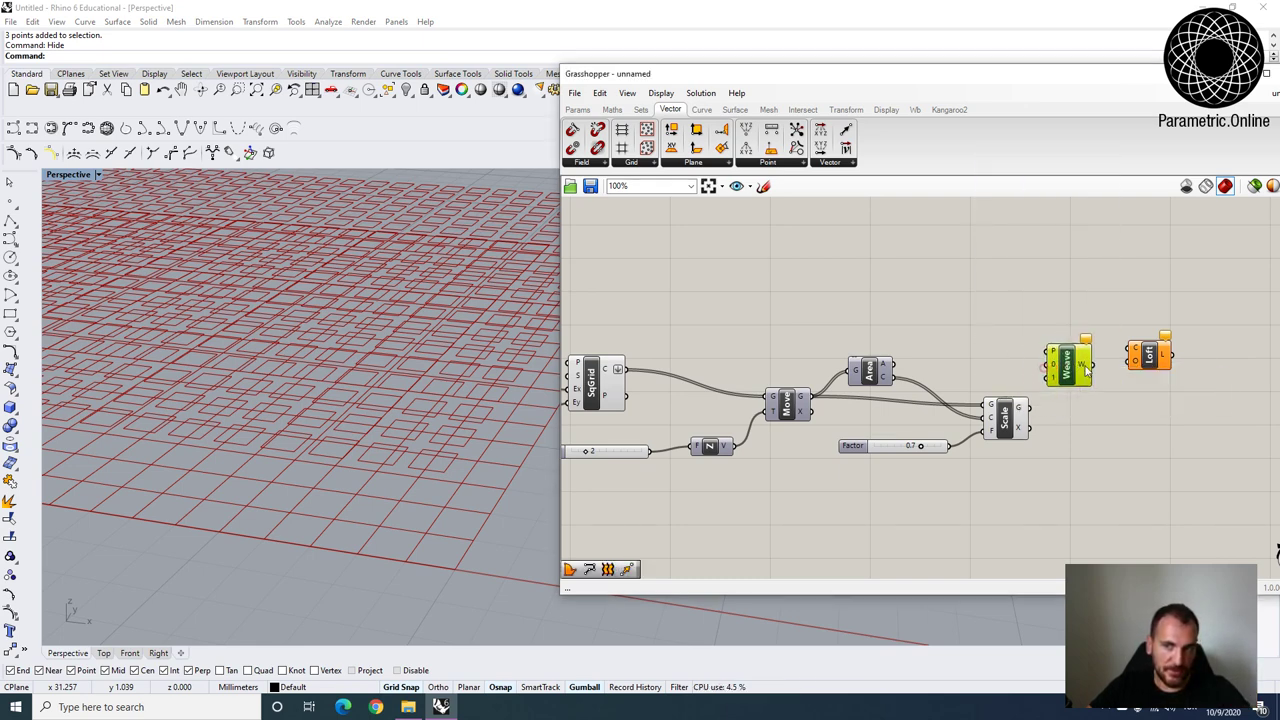
# Connect the square grid's Cells output to Weave's input 0 and Scale's geometry output to its input 1.
pyautogui.moveTo(757, 345); pyautogui.dragTo(862, 339, button='right')
pyautogui.click(695, 365)
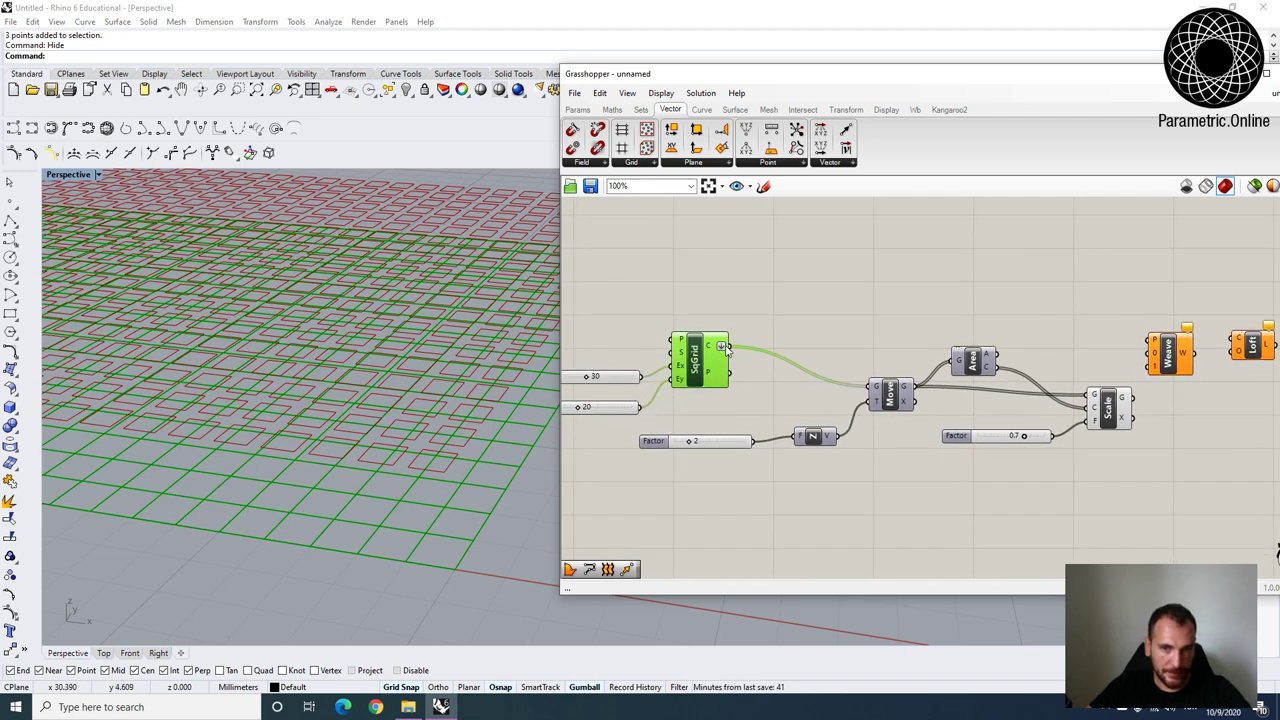
pyautogui.moveTo(828, 337); pyautogui.dragTo(1184, 353)
pyautogui.moveTo(1184, 353); pyautogui.dragTo(1020, 350, button='right')
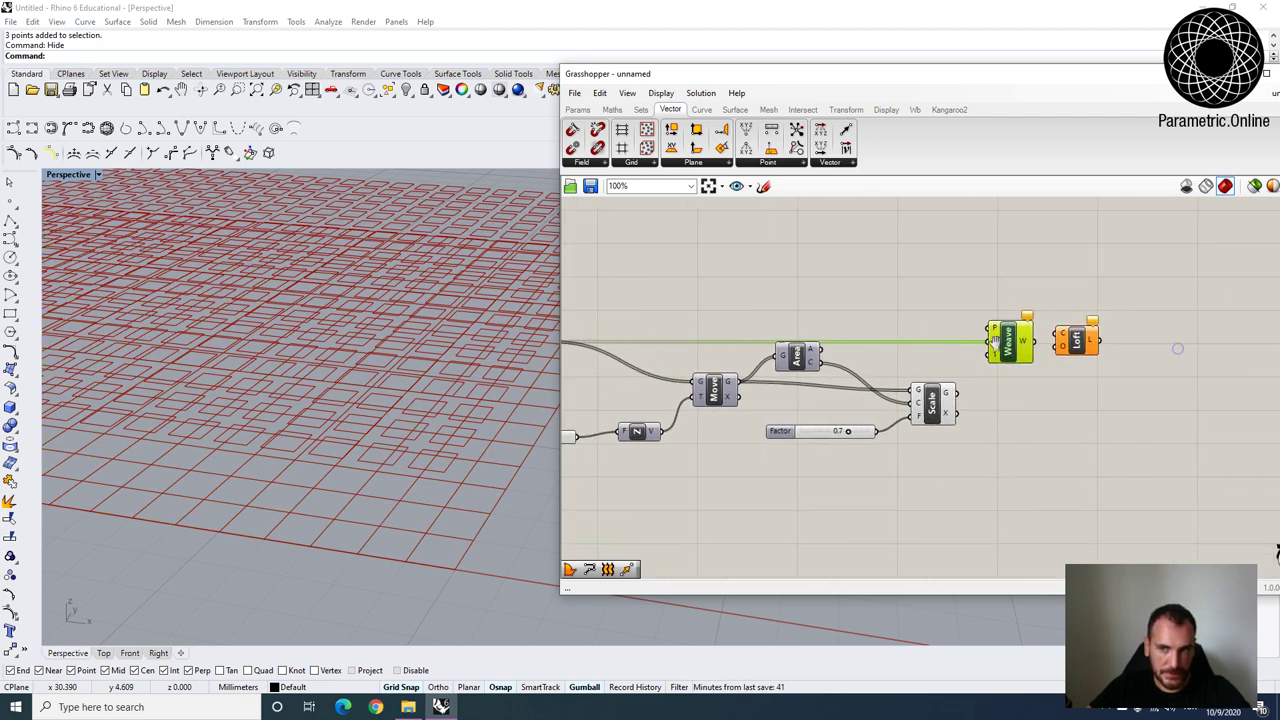
pyautogui.scroll(2, 1027, 368)
pyautogui.click(931, 416)
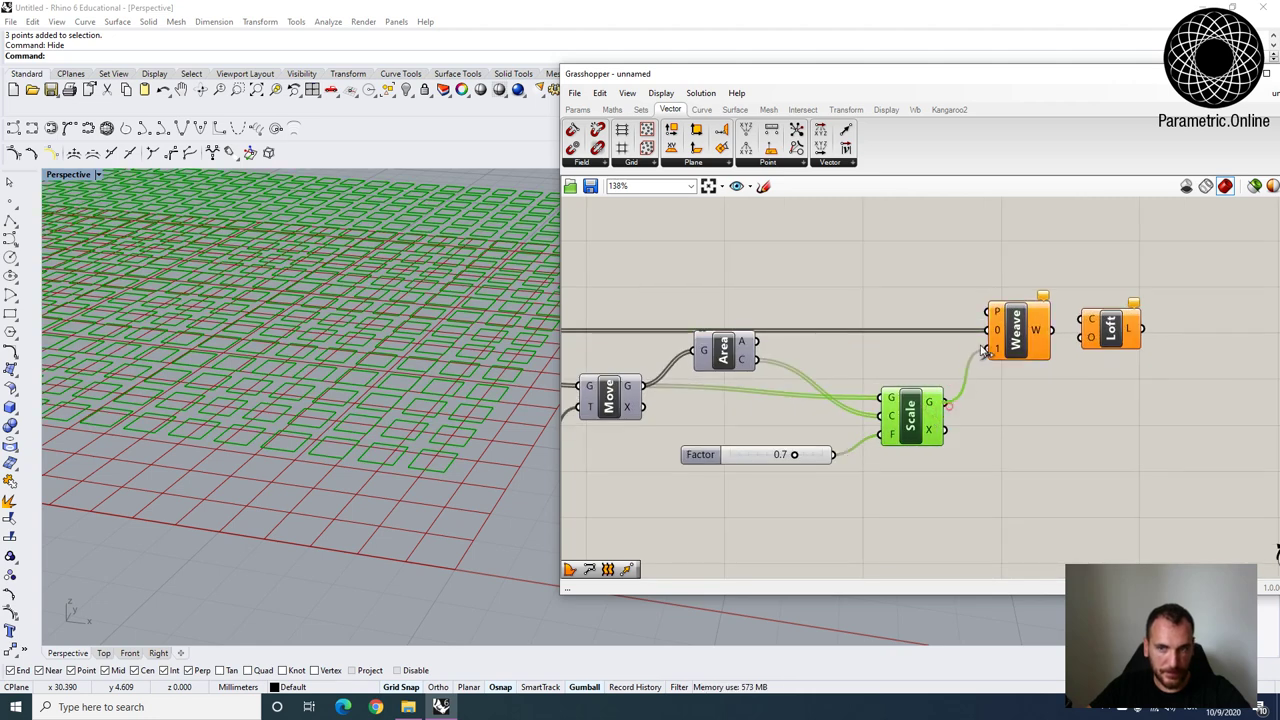
pyautogui.moveTo(998, 352); pyautogui.dragTo(1038, 348)
# Examine Weave's pattern input, its two connected streams and the data of the scaled cells and grid cells.
pyautogui.moveTo(1038, 348); pyautogui.dragTo(980, 343, button='right')
pyautogui.moveTo(983, 347)
pyautogui.scroll(2, 983, 345)
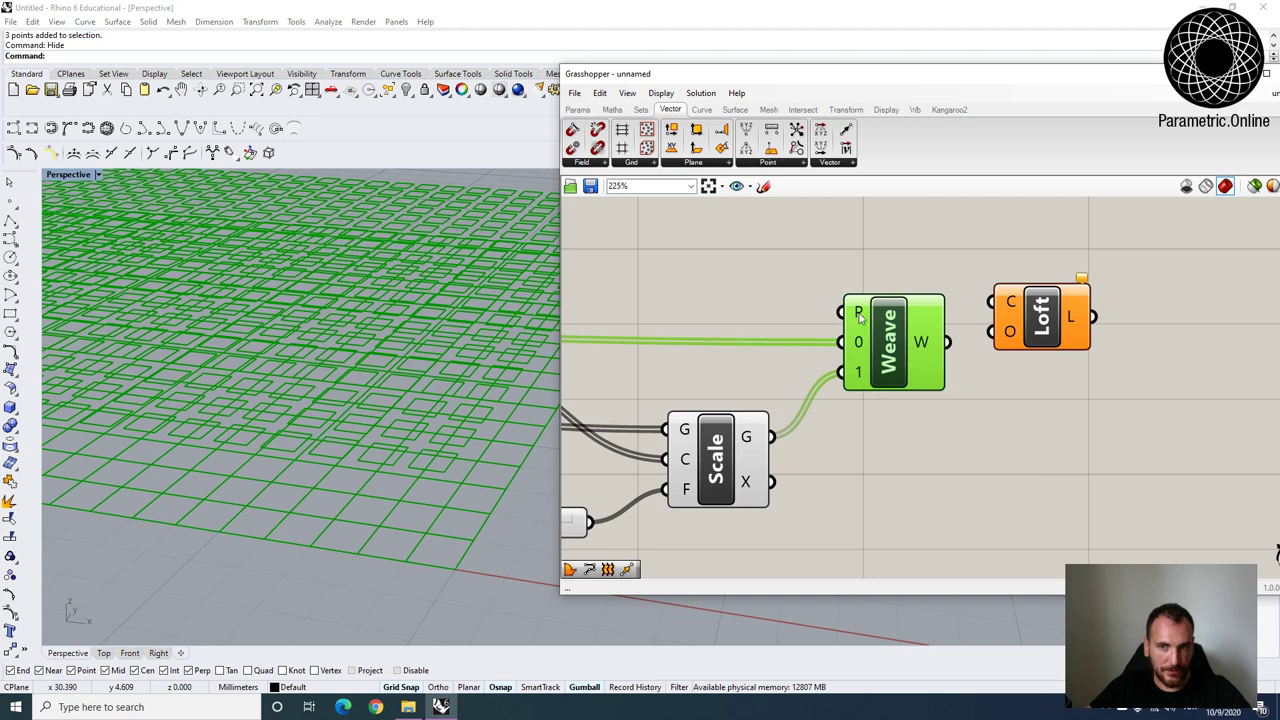
pyautogui.moveTo(859, 316)
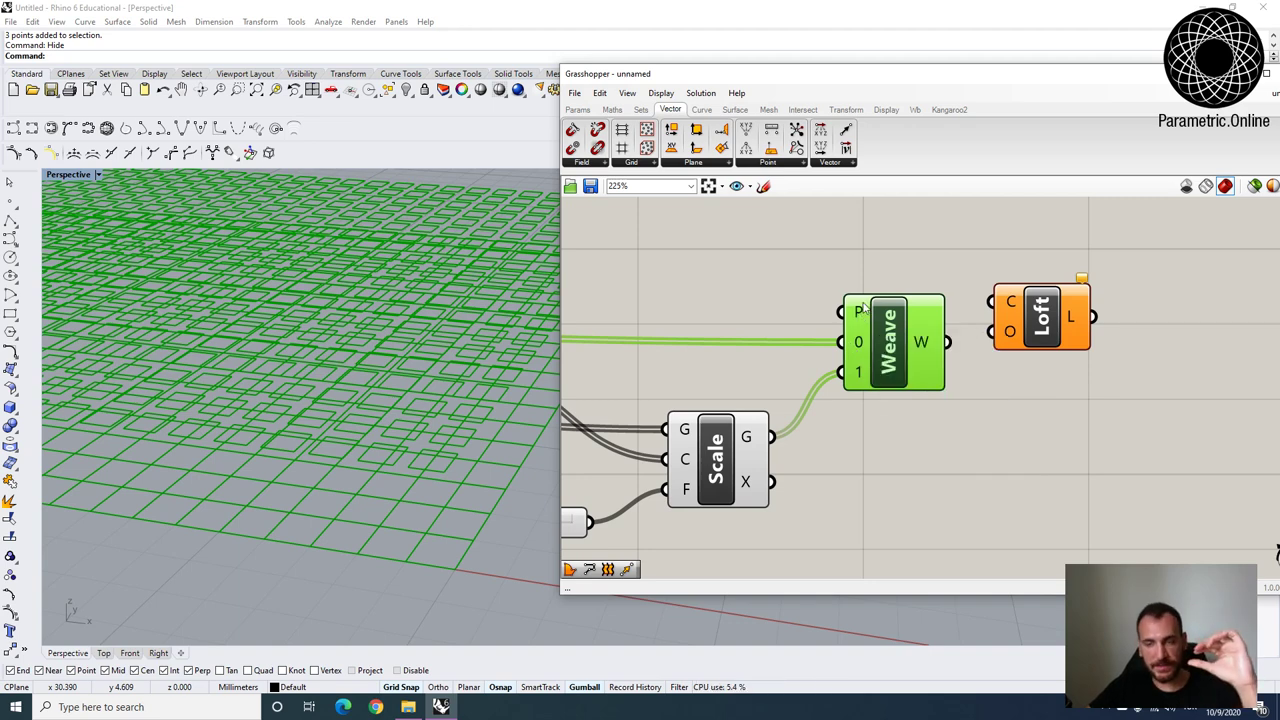
pyautogui.moveTo(900, 343); pyautogui.dragTo(897, 340)
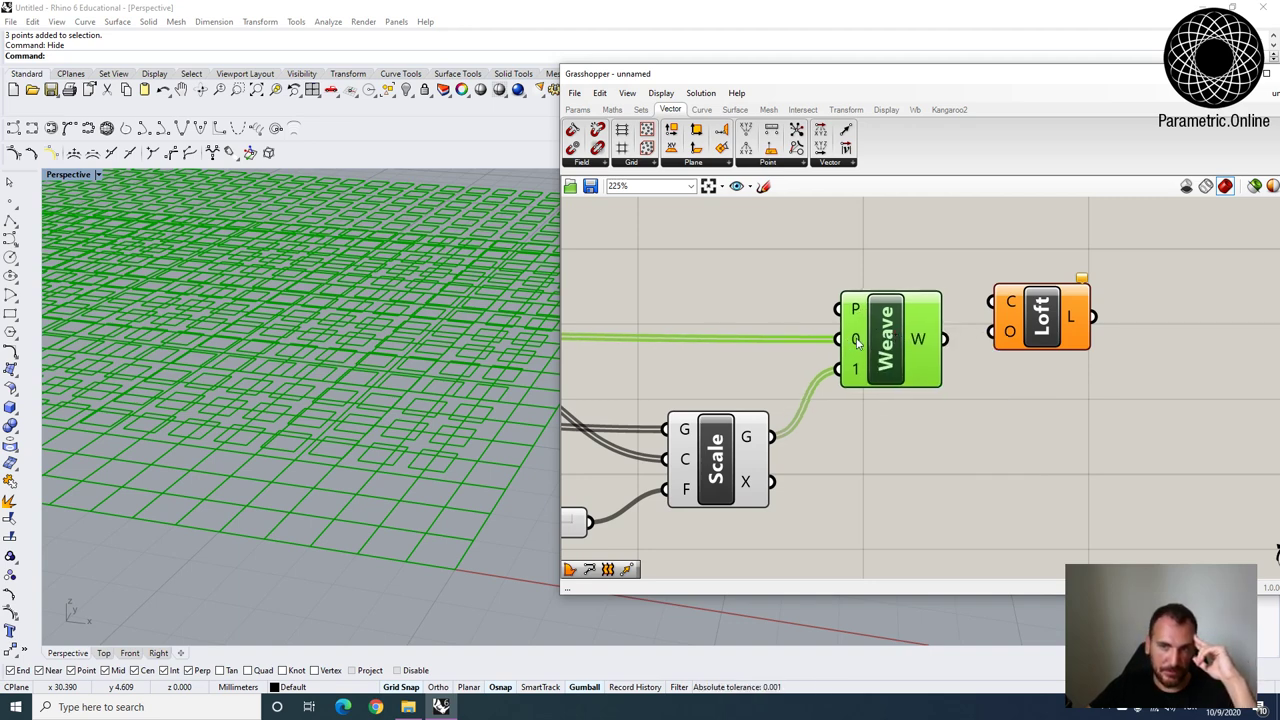
pyautogui.moveTo(747, 438)
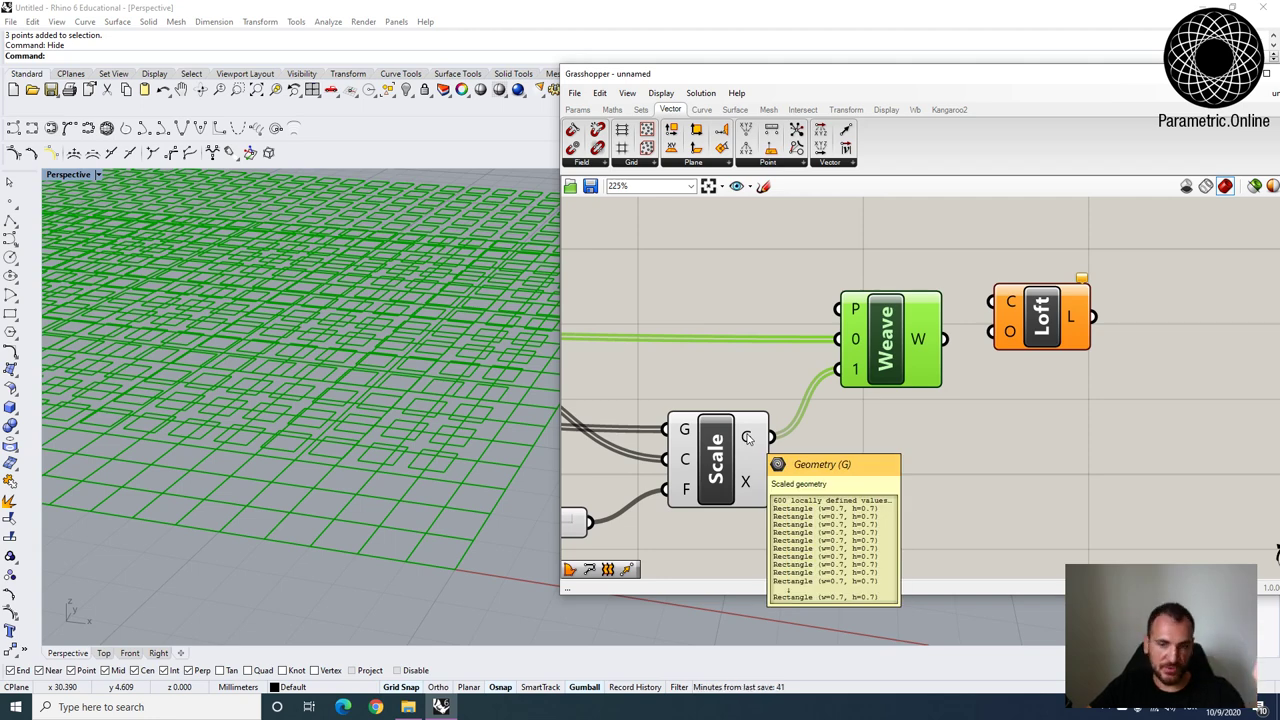
pyautogui.moveTo(855, 308)
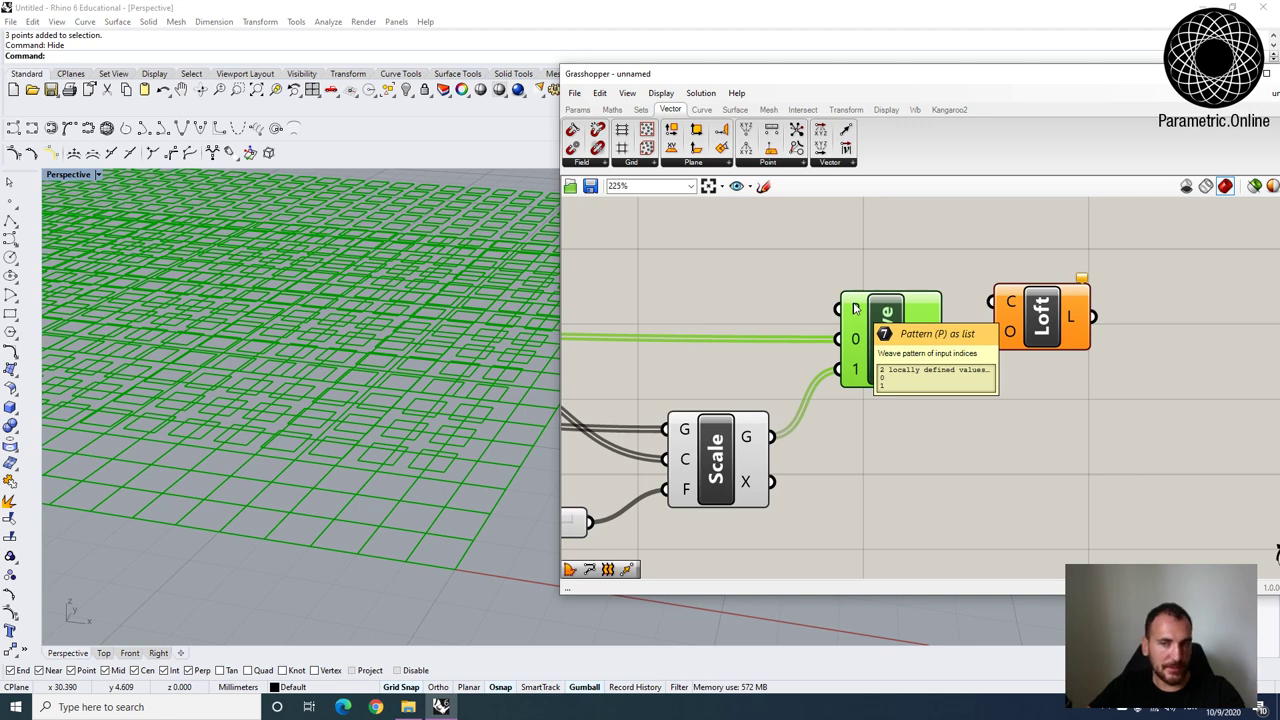
pyautogui.scroll(-5, 828, 329)
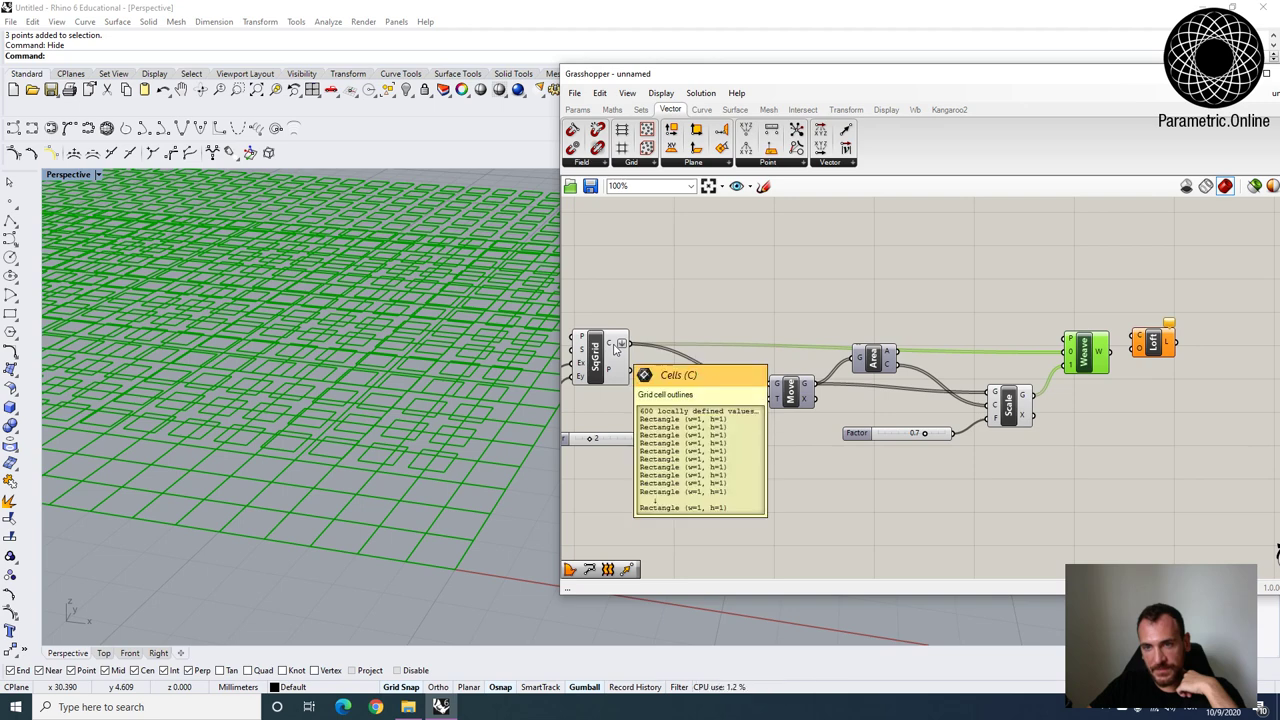
# Reposition the Weave and Loft components to leave a wider gap between them.
pyautogui.moveTo(1085, 354); pyautogui.dragTo(1073, 332, button='right')
pyautogui.moveTo(1083, 345); pyautogui.dragTo(1087, 326)
pyautogui.moveTo(1090, 330); pyautogui.dragTo(958, 330, button='right')
pyautogui.scroll(2, 1018, 333)
pyautogui.moveTo(1010, 326); pyautogui.dragTo(1054, 322)
pyautogui.moveTo(983, 314); pyautogui.dragTo(997, 330, button='right')
pyautogui.scroll(2, 907, 334)
pyautogui.moveTo(906, 336); pyautogui.dragTo(925, 333, button='right')
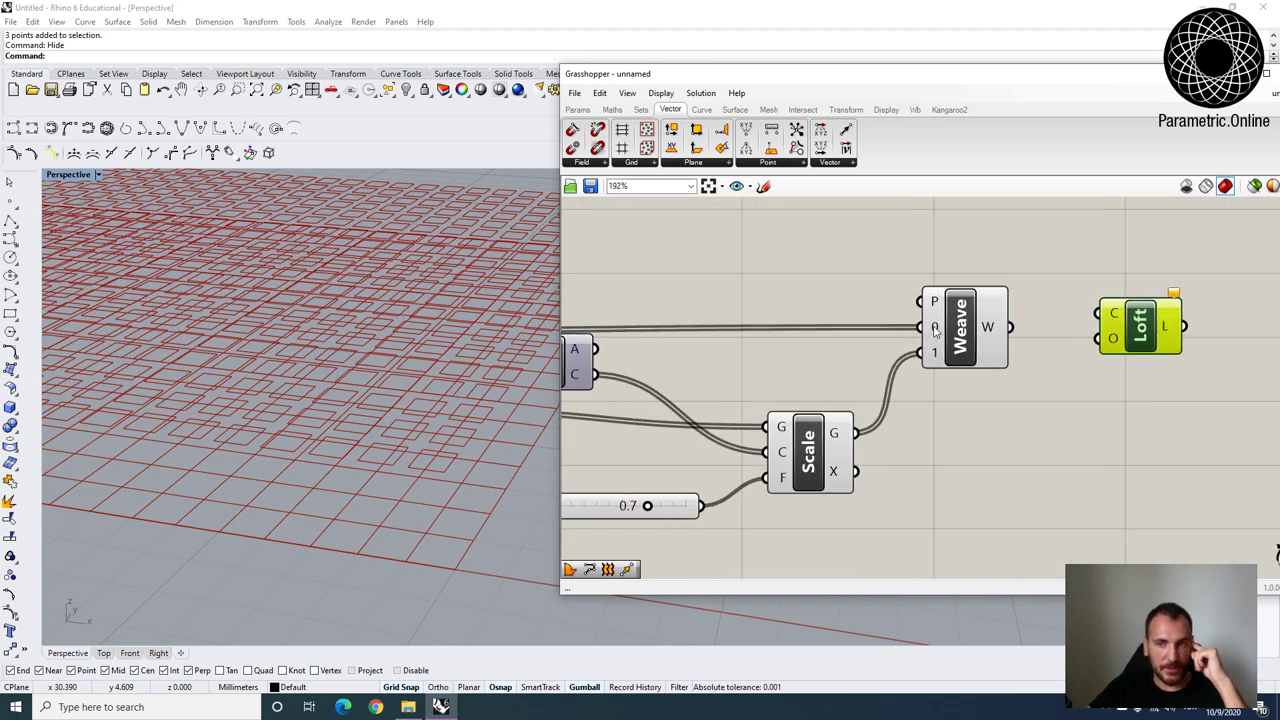
# Graft the Weave component's inputs 0 and 1.
pyautogui.moveTo(928, 331); pyautogui.dragTo(940, 337)
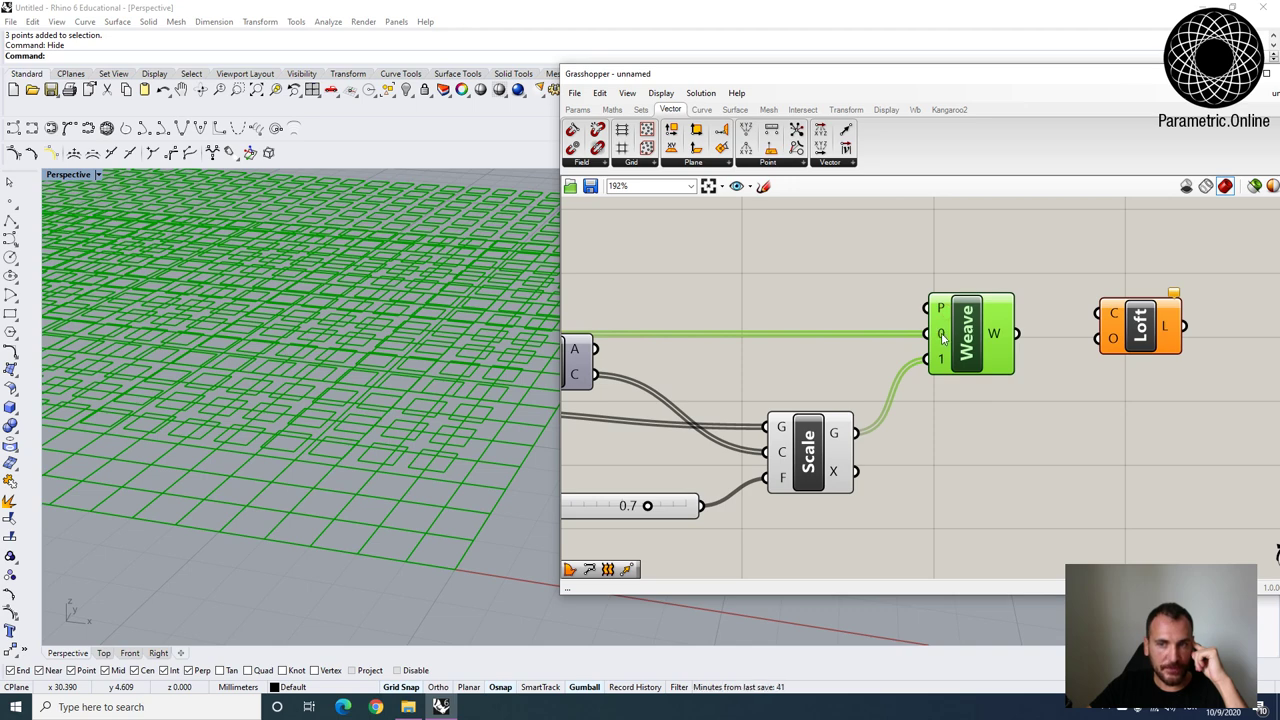
pyautogui.rightClick(942, 334)
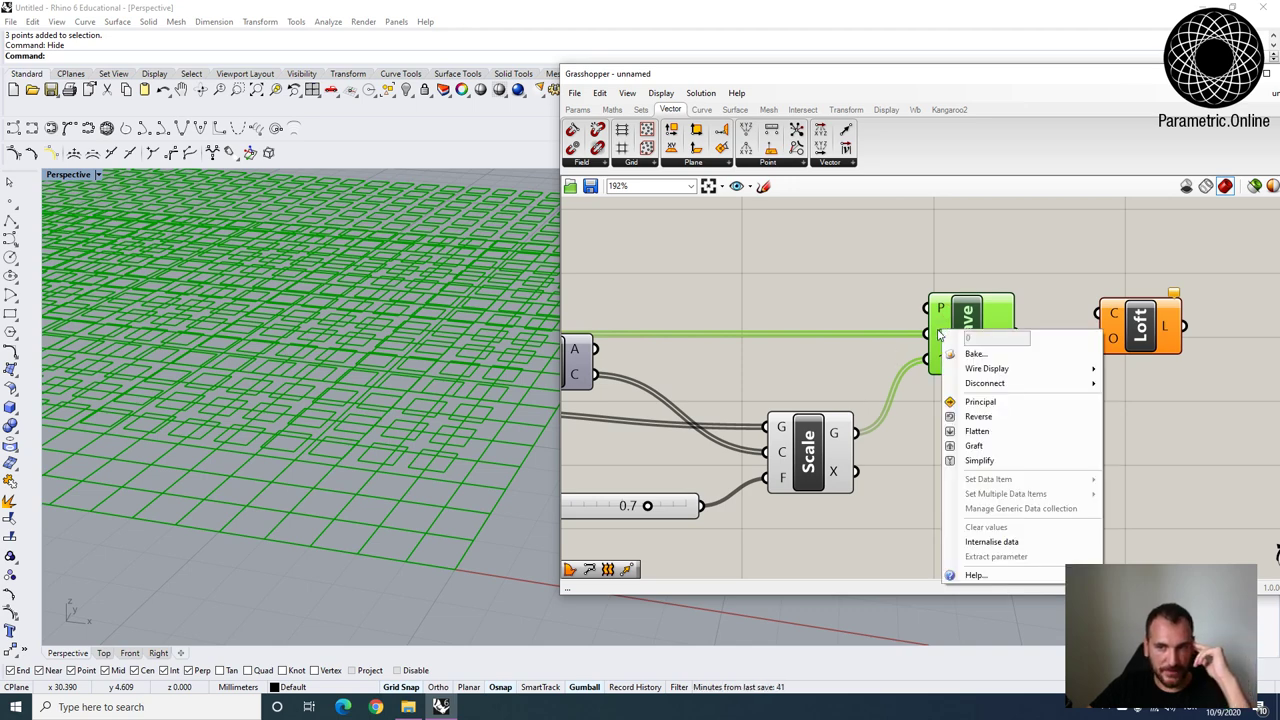
pyautogui.click(973, 445)
pyautogui.rightClick(940, 360)
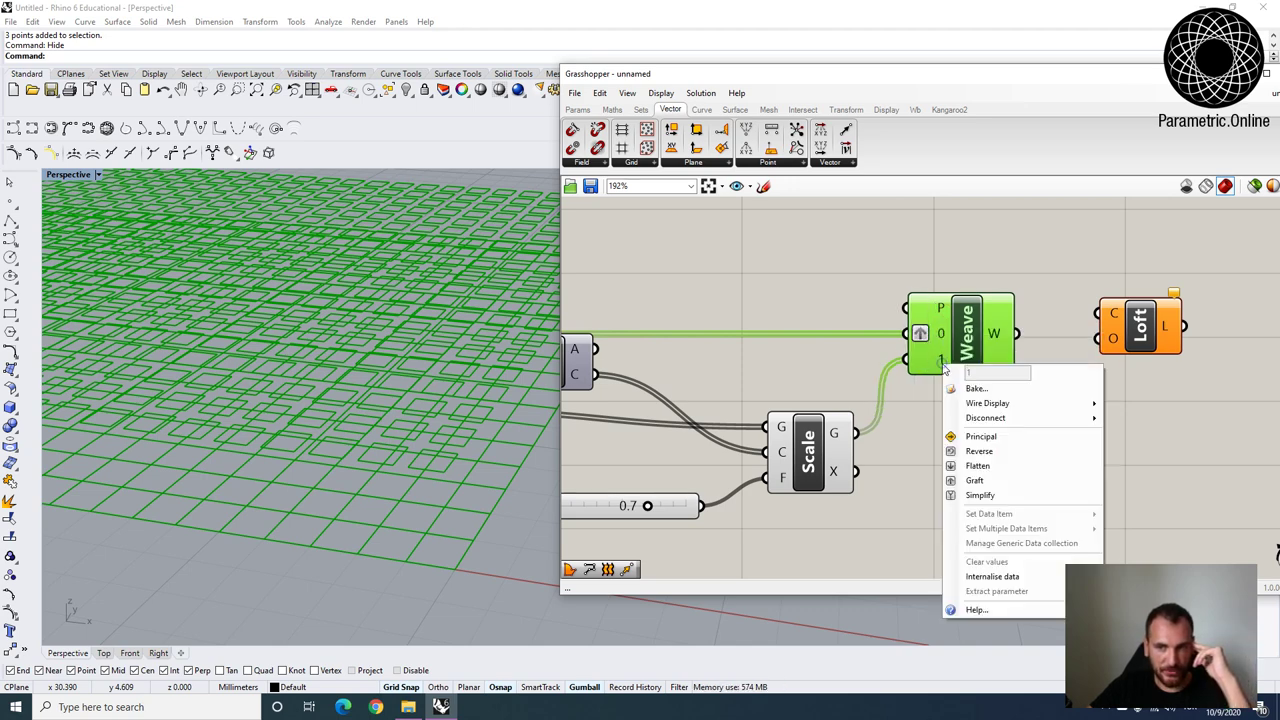
pyautogui.click(975, 481)
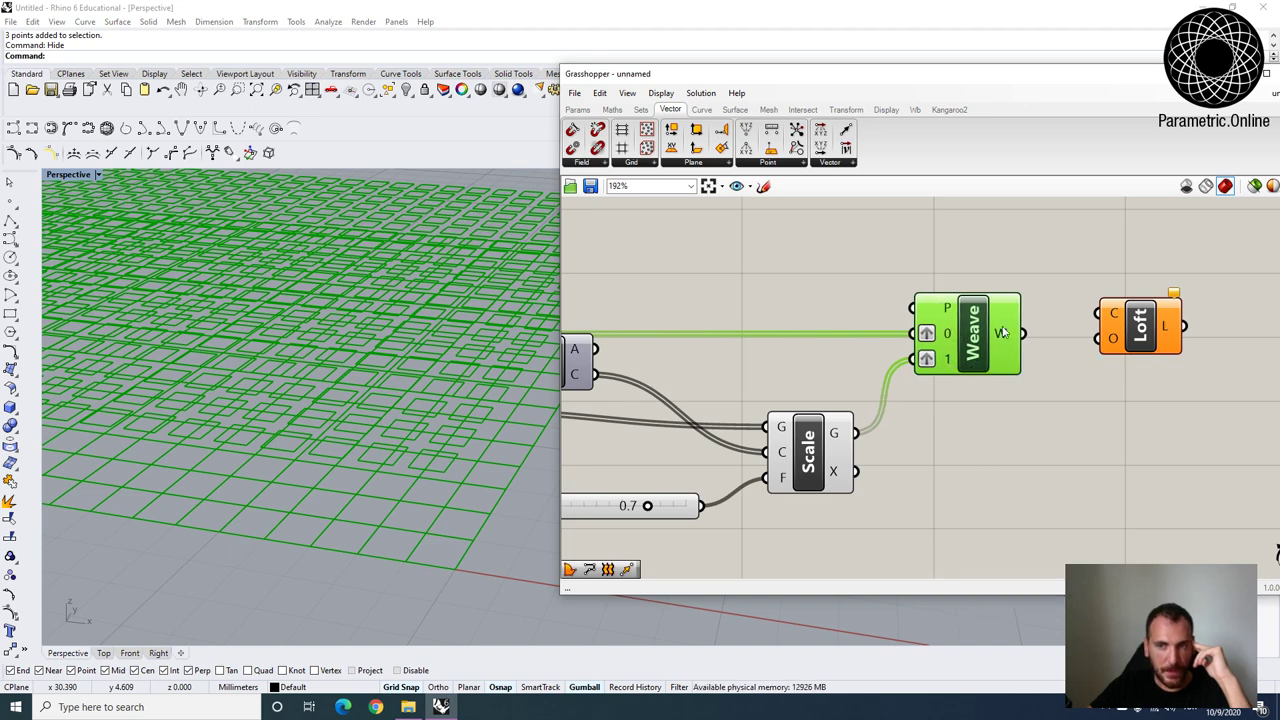
# Check the branch structure of Weave's result, connect it to Loft's curves input and align Loft with Weave.
pyautogui.moveTo(1002, 333)
pyautogui.scroll(-3, 903, 354)
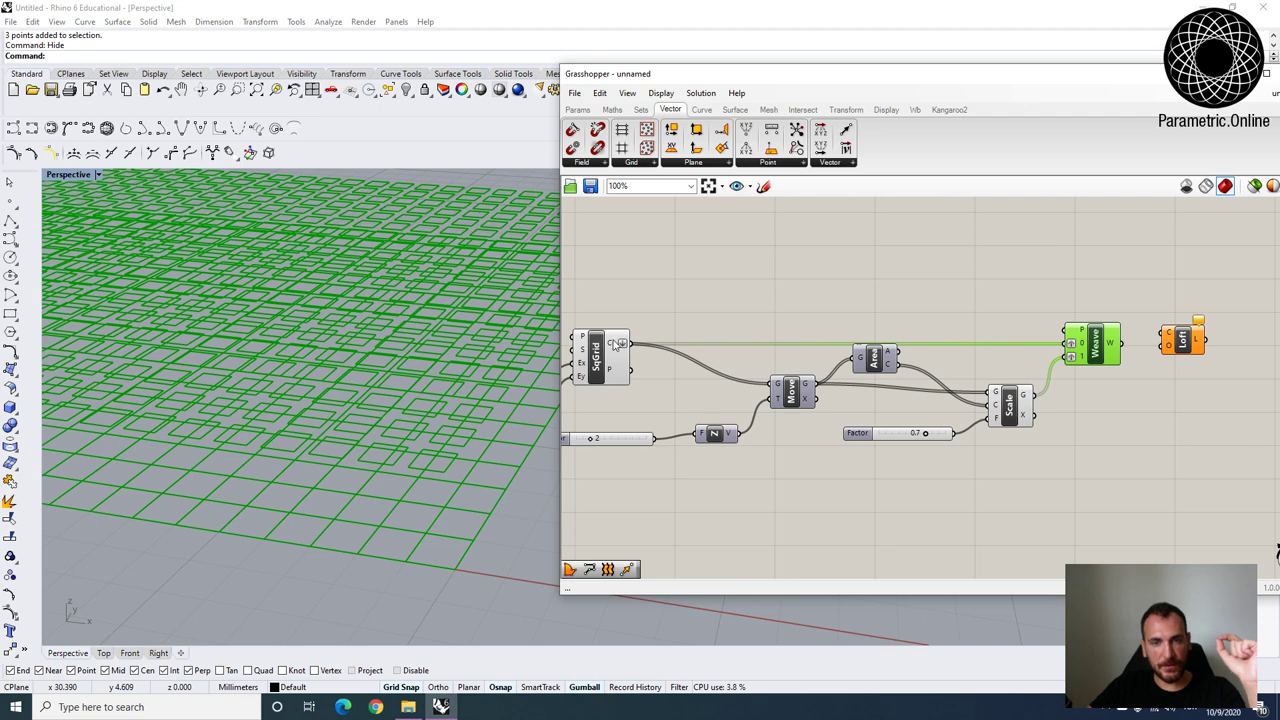
pyautogui.scroll(3, 1063, 362)
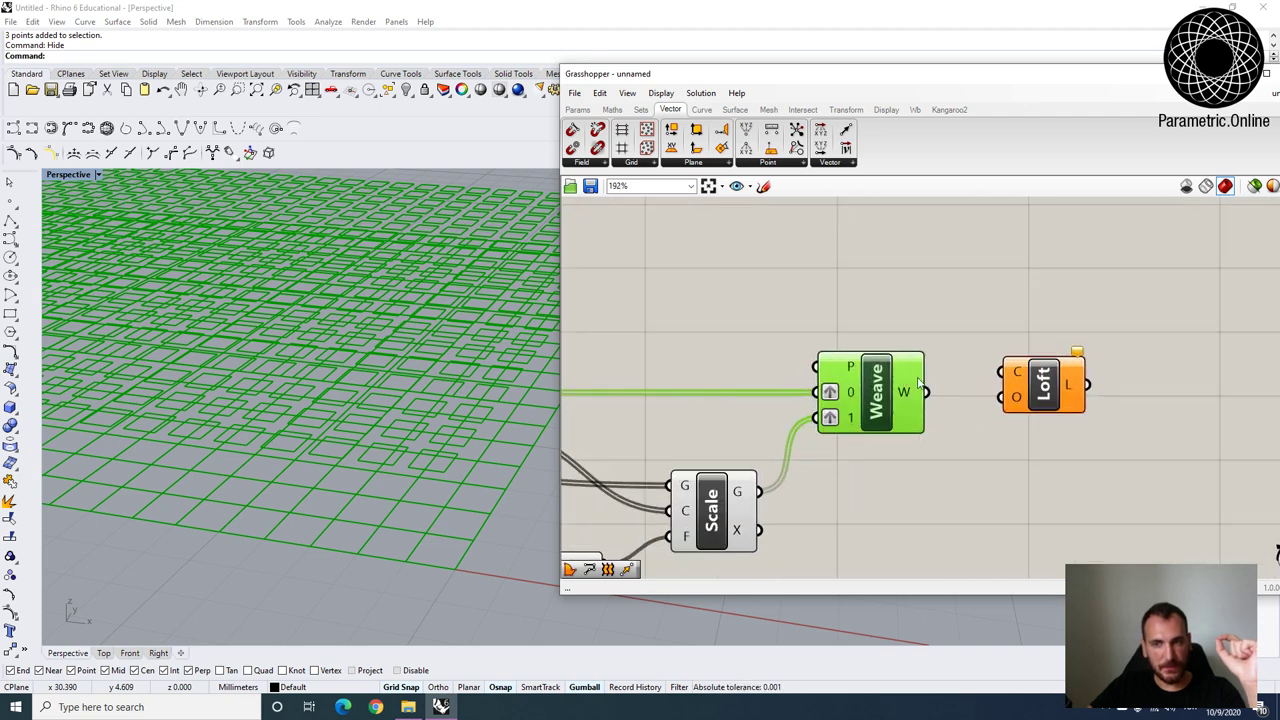
pyautogui.moveTo(915, 393)
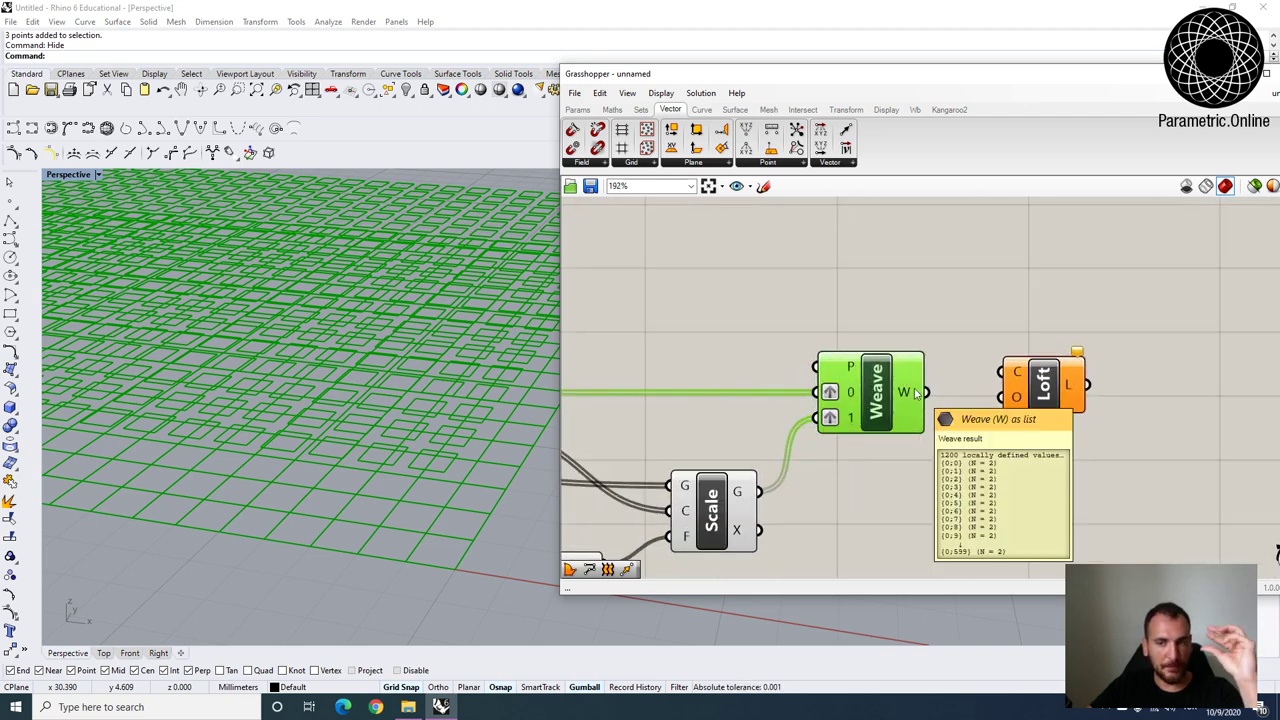
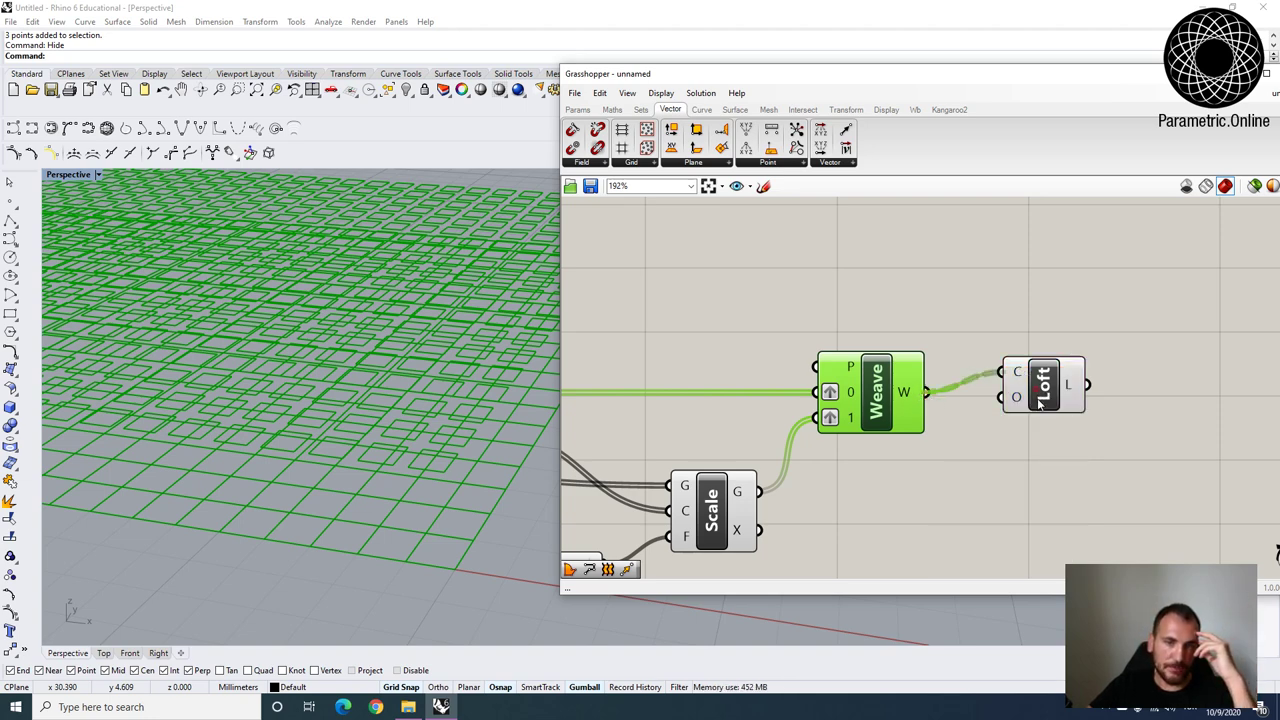
pyautogui.moveTo(1048, 397); pyautogui.dragTo(1075, 418)
# Make the Factor slider of the Z-direction move accept decimals and set it to 1.15.
pyautogui.scroll(-5, 462, 407)
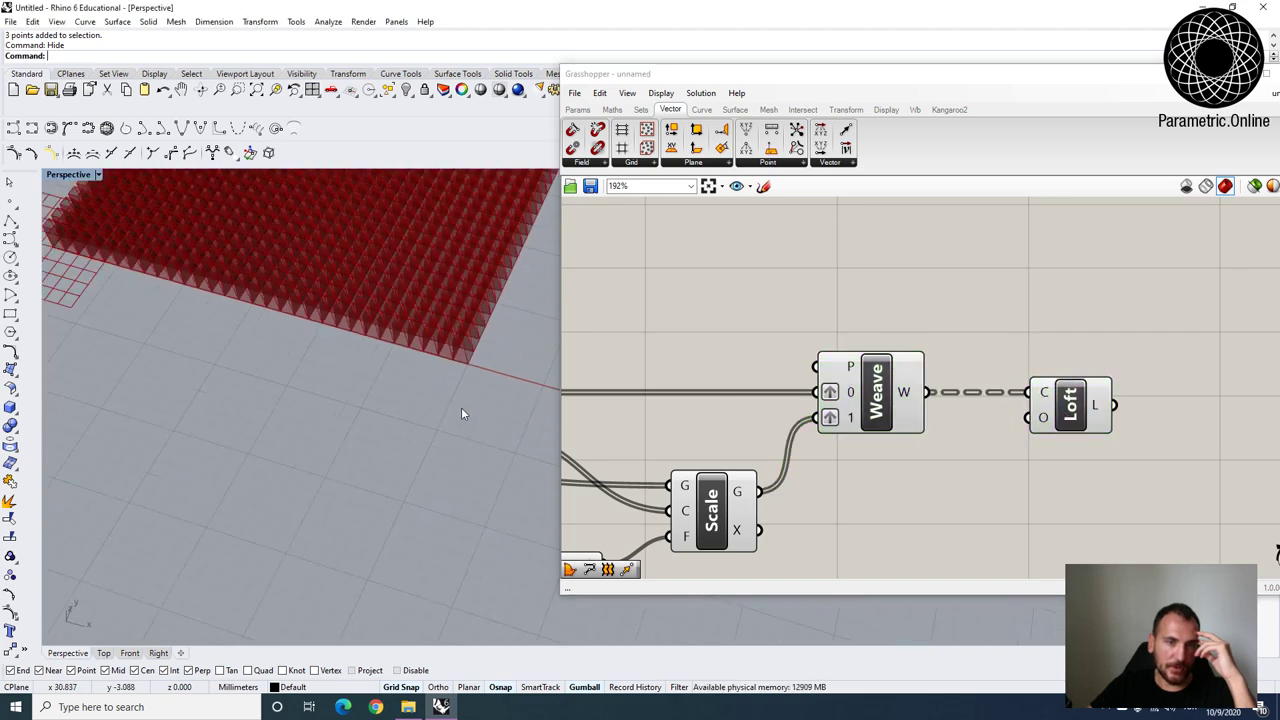
pyautogui.scroll(-1, 462, 407)
pyautogui.scroll(6, 440, 424)
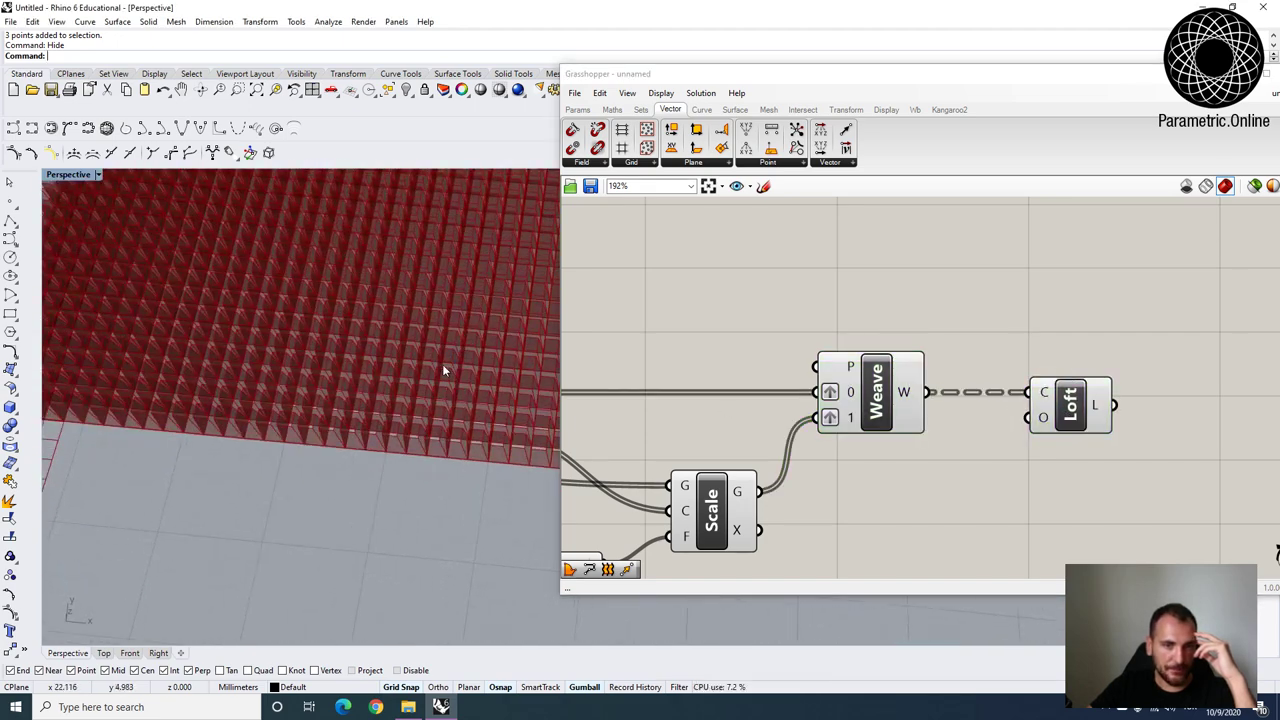
pyautogui.scroll(-2, 444, 362)
pyautogui.moveTo(488, 520); pyautogui.dragTo(478, 445, button='right')
pyautogui.scroll(4, 480, 491)
pyautogui.moveTo(803, 389); pyautogui.dragTo(963, 316, button='right')
pyautogui.scroll(-4, 965, 335)
pyautogui.moveTo(764, 345); pyautogui.dragTo(969, 366, button='right')
pyautogui.scroll(5, 691, 449)
pyautogui.doubleClick(656, 433)
pyautogui.click(641, 391)
pyautogui.click(660, 555)
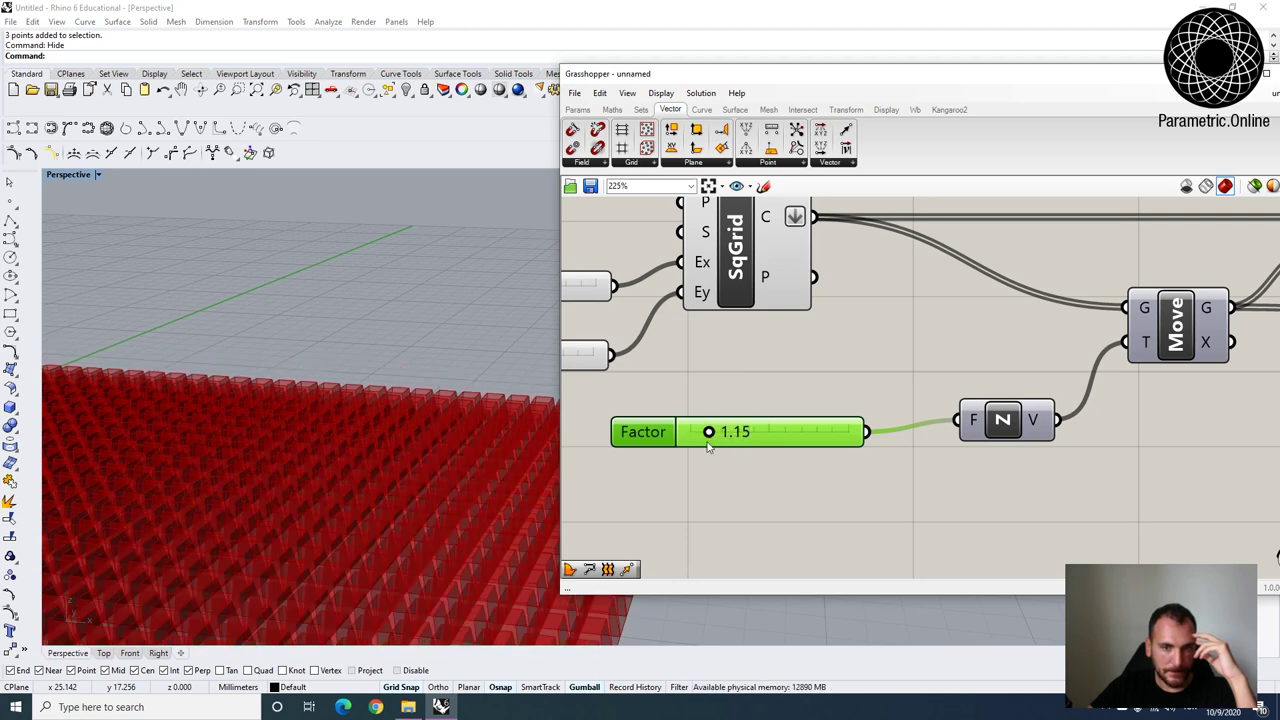
# Examine the lofted, tapered cells up close and across the whole grid from several viewing angles.
pyautogui.moveTo(428, 437); pyautogui.dragTo(471, 497, button='right')
pyautogui.scroll(2, 471, 497)
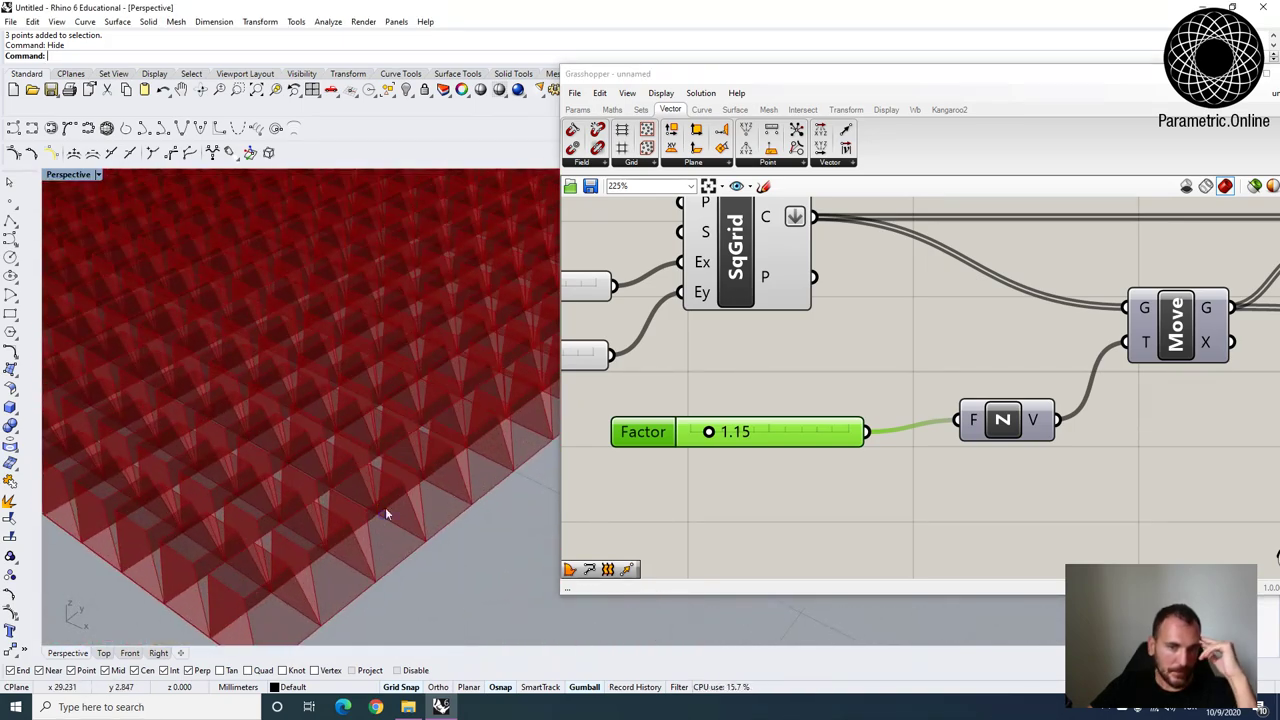
pyautogui.scroll(-3, 670, 313)
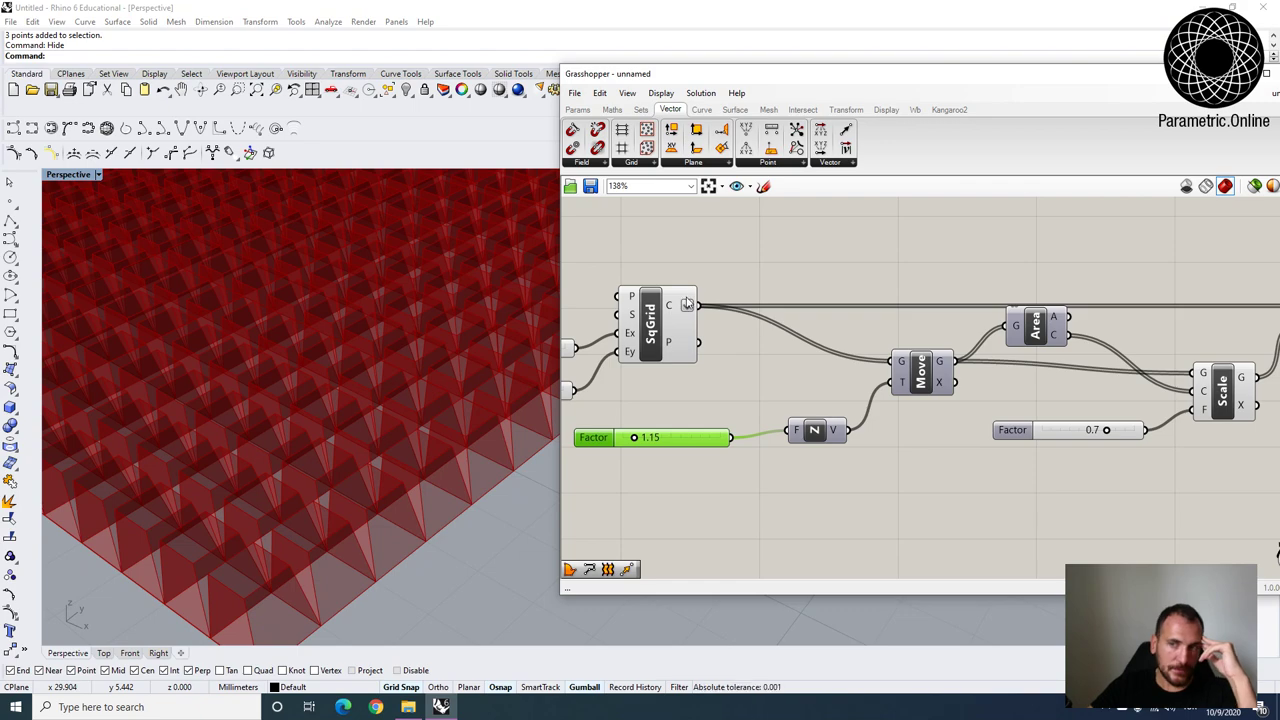
pyautogui.scroll(-4, 687, 304)
pyautogui.scroll(-5, 446, 352)
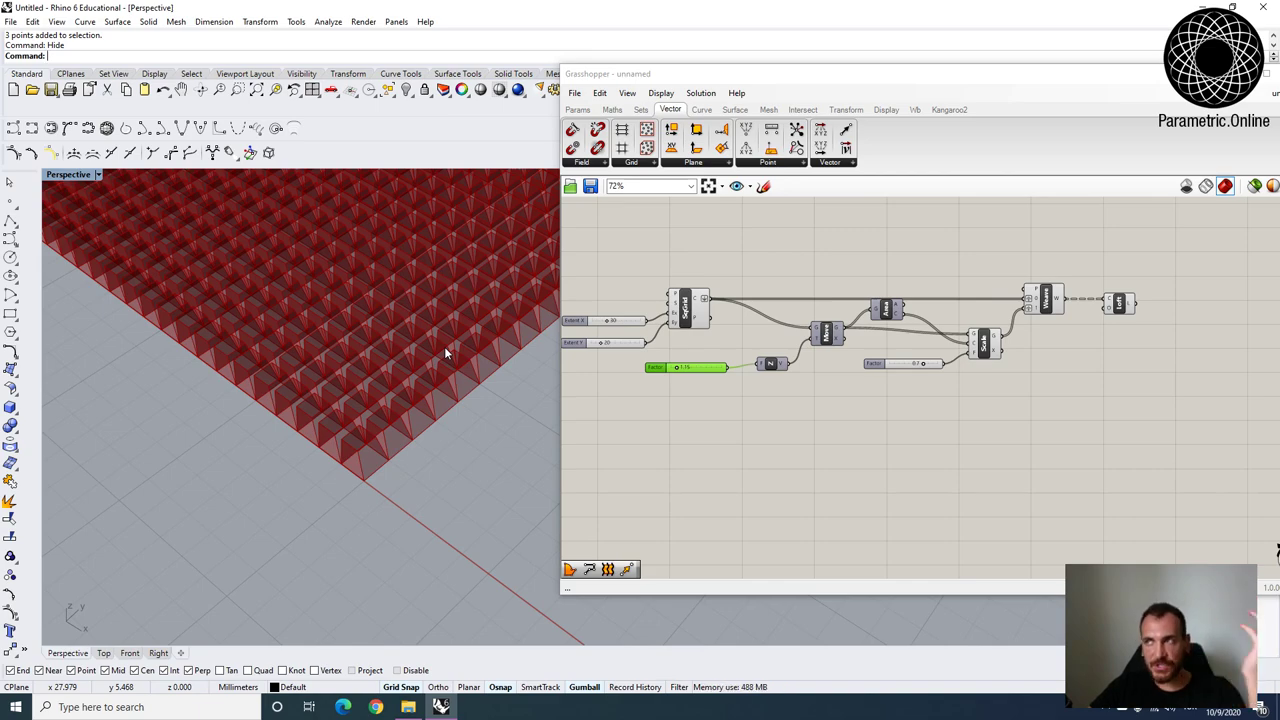
pyautogui.scroll(-6, 446, 352)
pyautogui.scroll(6, 442, 372)
pyautogui.moveTo(442, 372)
pyautogui.mouseDown(button='right')
pyautogui.moveTo(505, 518)
pyautogui.moveTo(447, 385)
pyautogui.mouseUp(button='right')
pyautogui.scroll(-5, 505, 518)
pyautogui.scroll(4, 505, 518)
pyautogui.scroll(-6, 450, 390)
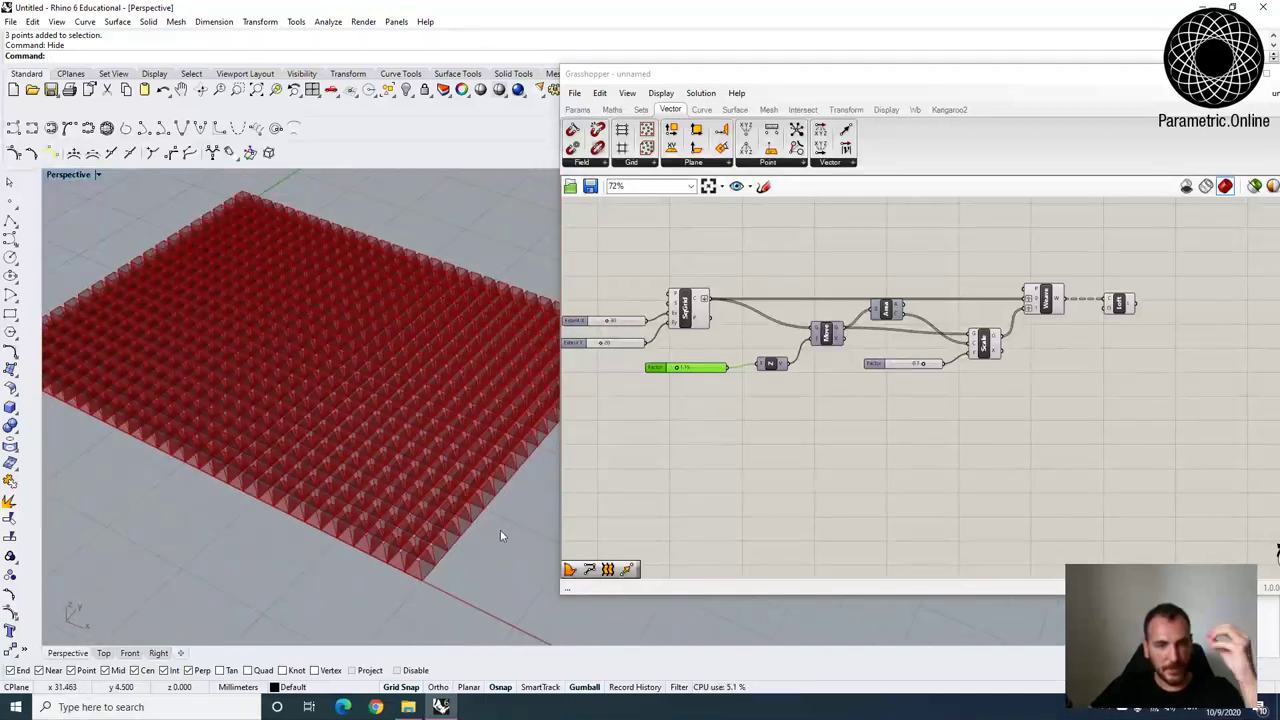
pyautogui.scroll(4, 503, 526)
pyautogui.moveTo(503, 526); pyautogui.dragTo(414, 531, button='right')
pyautogui.scroll(5, 347, 596)
pyautogui.scroll(-6, 348, 436)
pyautogui.scroll(4, 383, 484)
pyautogui.moveTo(383, 484); pyautogui.dragTo(342, 538, button='right')
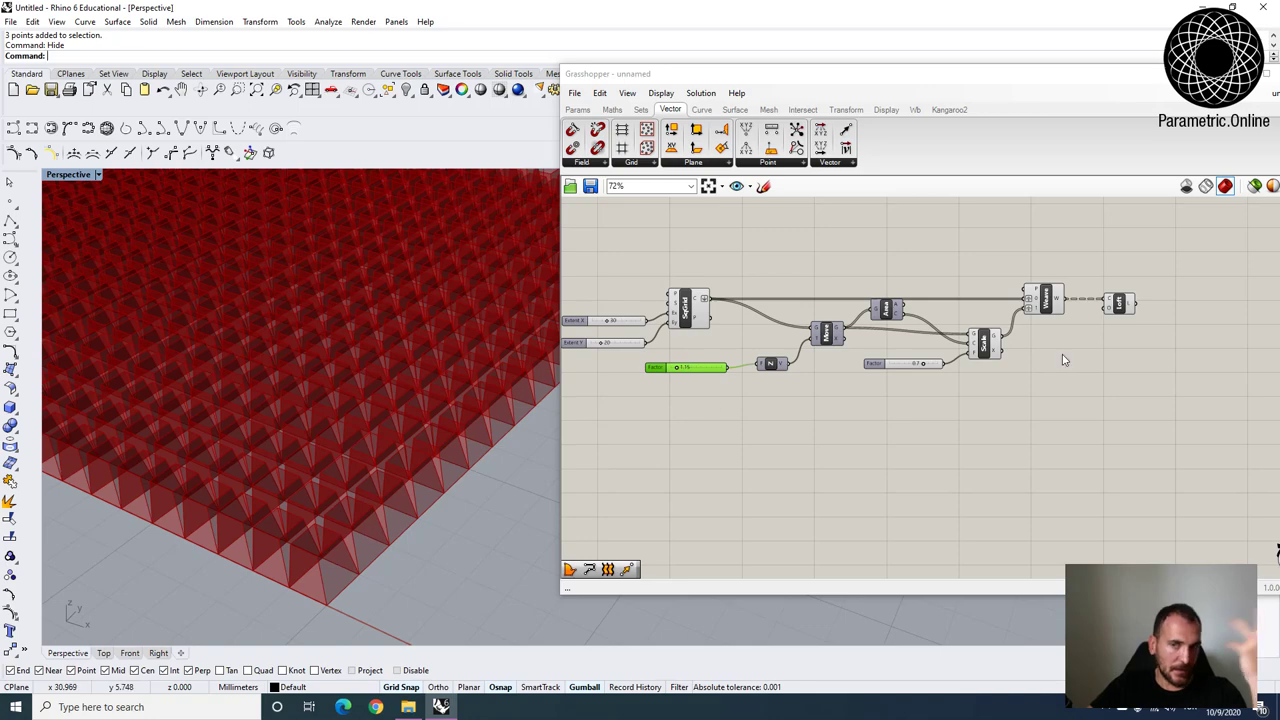
# Narrow the Grasshopper window to uncover the full lofted grid in the Perspective viewport.
pyautogui.moveTo(449, 474); pyautogui.dragTo(460, 474, button='right')
pyautogui.scroll(-6, 462, 440)
pyautogui.moveTo(428, 350); pyautogui.dragTo(556, 378, button='right')
pyautogui.scroll(3, 440, 370)
pyautogui.moveTo(559, 382); pyautogui.dragTo(713, 382)
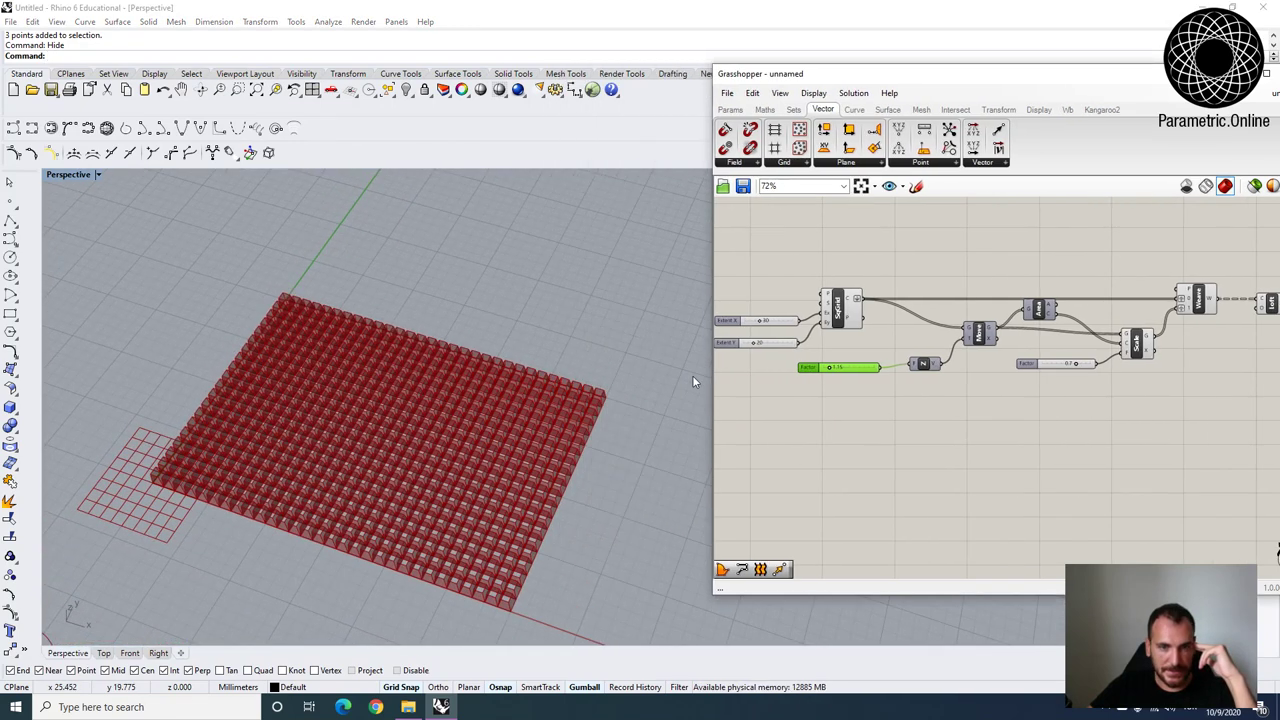
# Duplicate the Curve parameter, Parameter slider and Evaluate Curve from the earlier attractor definition beneath the new square grid definition.
pyautogui.moveTo(559, 355); pyautogui.dragTo(551, 391, button='right')
pyautogui.scroll(-2, 522, 386)
pyautogui.moveTo(940, 400); pyautogui.dragTo(899, 394, button='right')
pyautogui.moveTo(520, 506); pyautogui.dragTo(510, 490, button='right')
pyautogui.moveTo(832, 231); pyautogui.dragTo(920, 466, button='right')
pyautogui.scroll(-1, 912, 462)
pyautogui.moveTo(852, 385); pyautogui.dragTo(917, 343, button='right')
pyautogui.moveTo(894, 399); pyautogui.dragTo(790, 327)
pyautogui.moveTo(926, 290); pyautogui.dragTo(798, 424)
pyautogui.moveTo(820, 396); pyautogui.dragTo(820, 342, button='right')
pyautogui.keyDown('alt'); pyautogui.moveTo(884, 269); pyautogui.dragTo(980, 540); pyautogui.keyUp('alt')
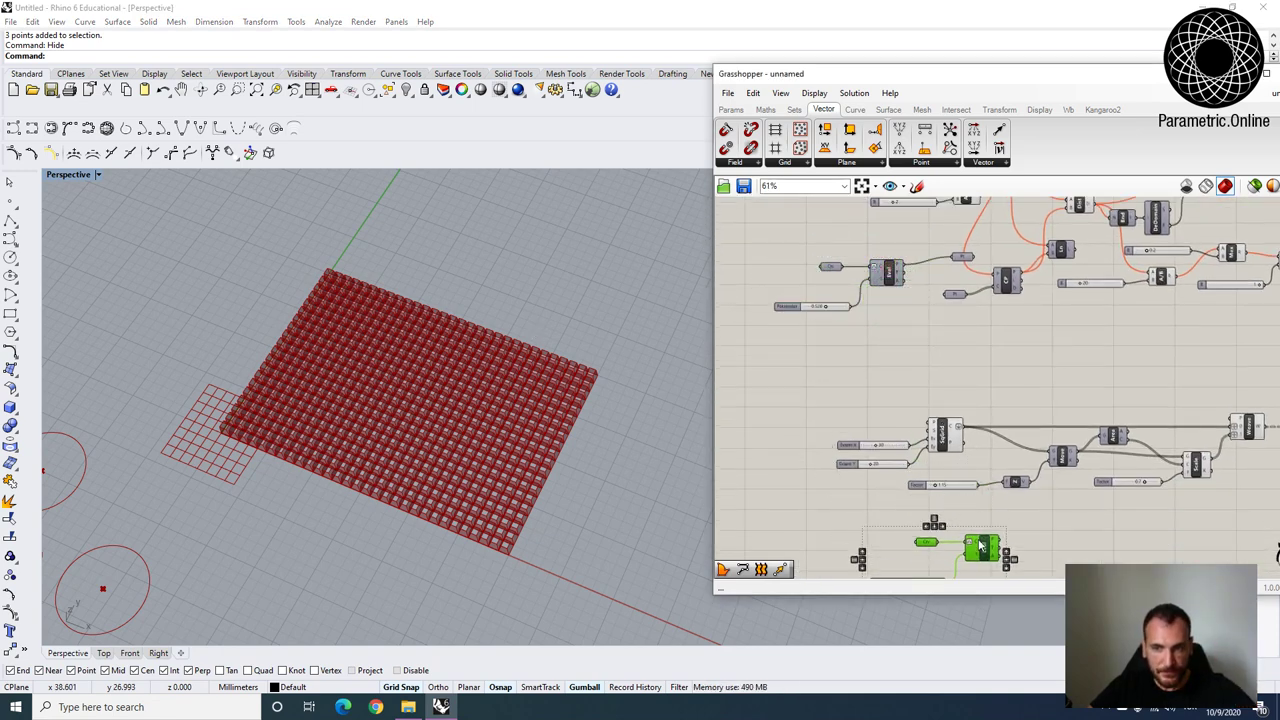
# Turn on the preview of the copied Evaluate Curve component and look for its point over the grid.
pyautogui.keyDown('shift'); pyautogui.moveTo(545, 505); pyautogui.dragTo(536, 431, button='right'); pyautogui.keyUp('shift')
pyautogui.moveTo(1096, 512); pyautogui.dragTo(1038, 425, button='right')
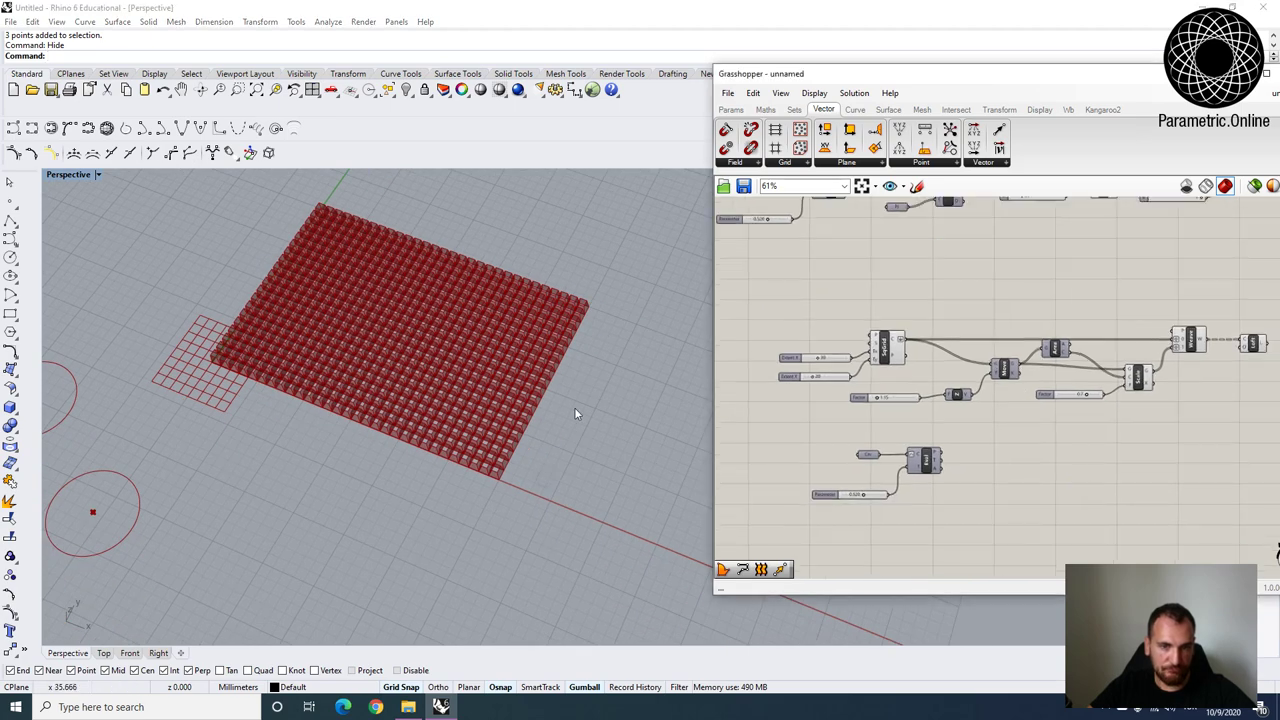
pyautogui.scroll(5, 431, 371)
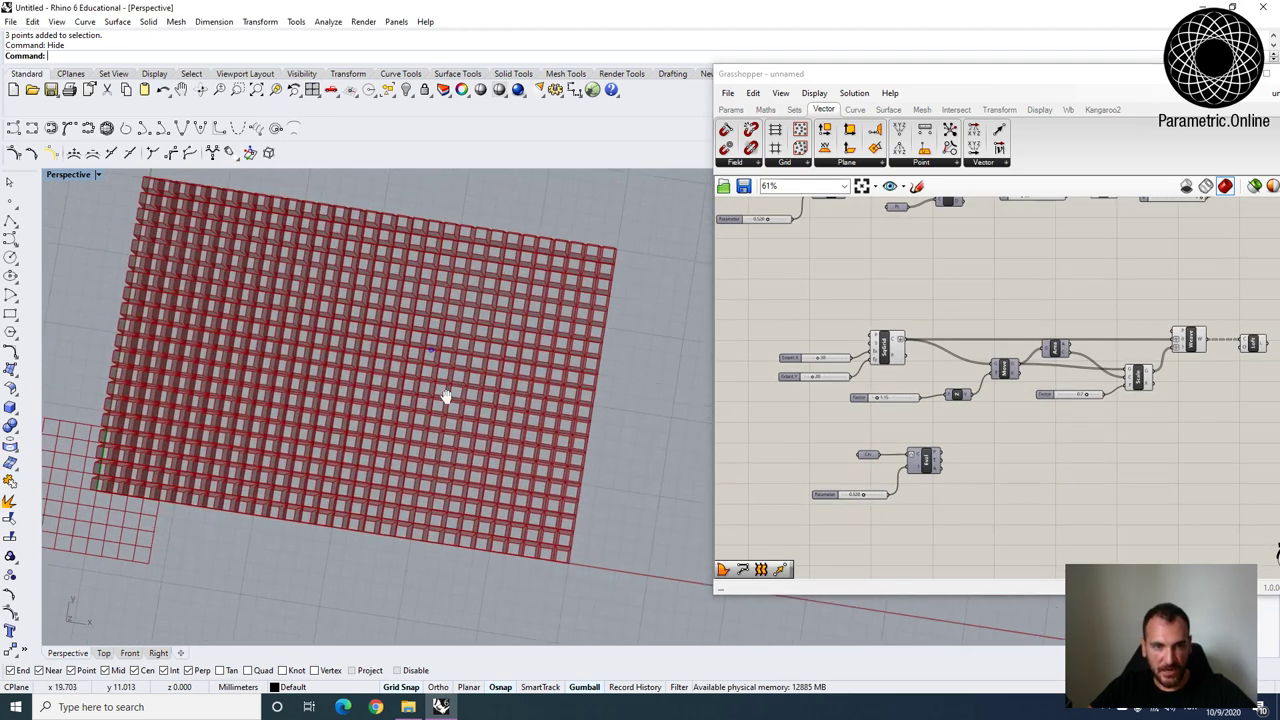
pyautogui.moveTo(457, 403); pyautogui.dragTo(448, 460, button='right')
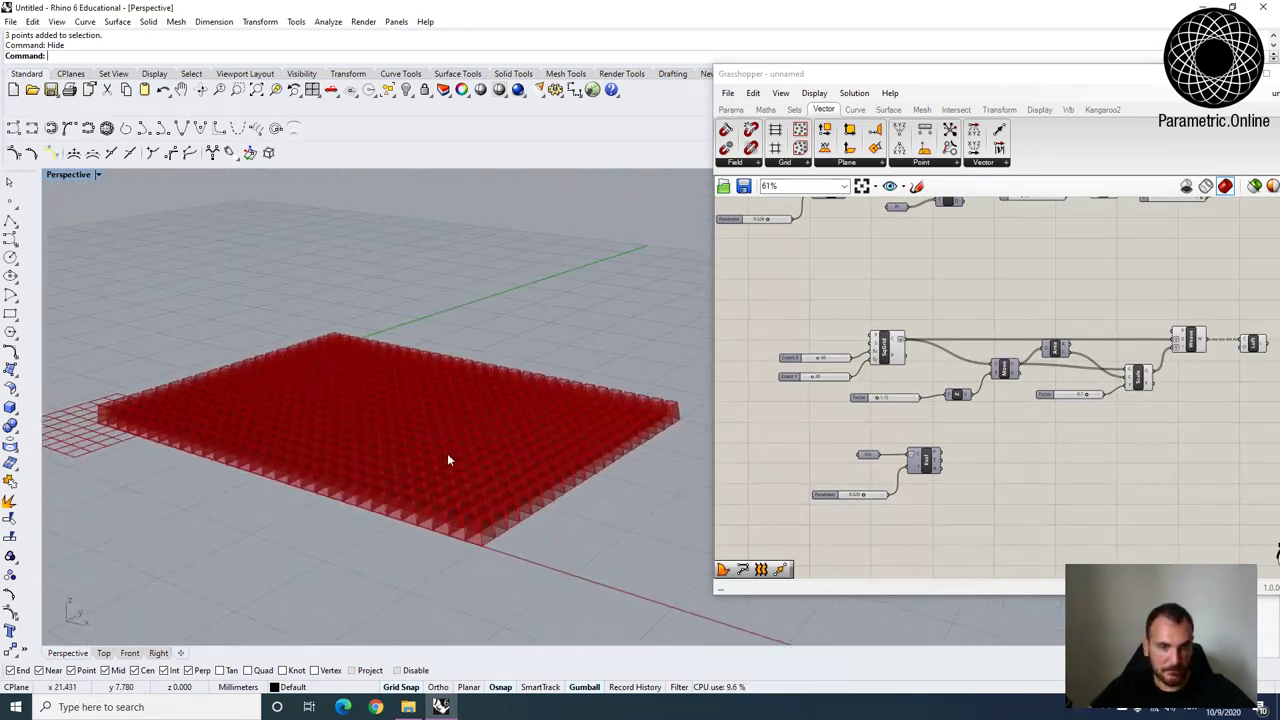
pyautogui.scroll(2, 1077, 457)
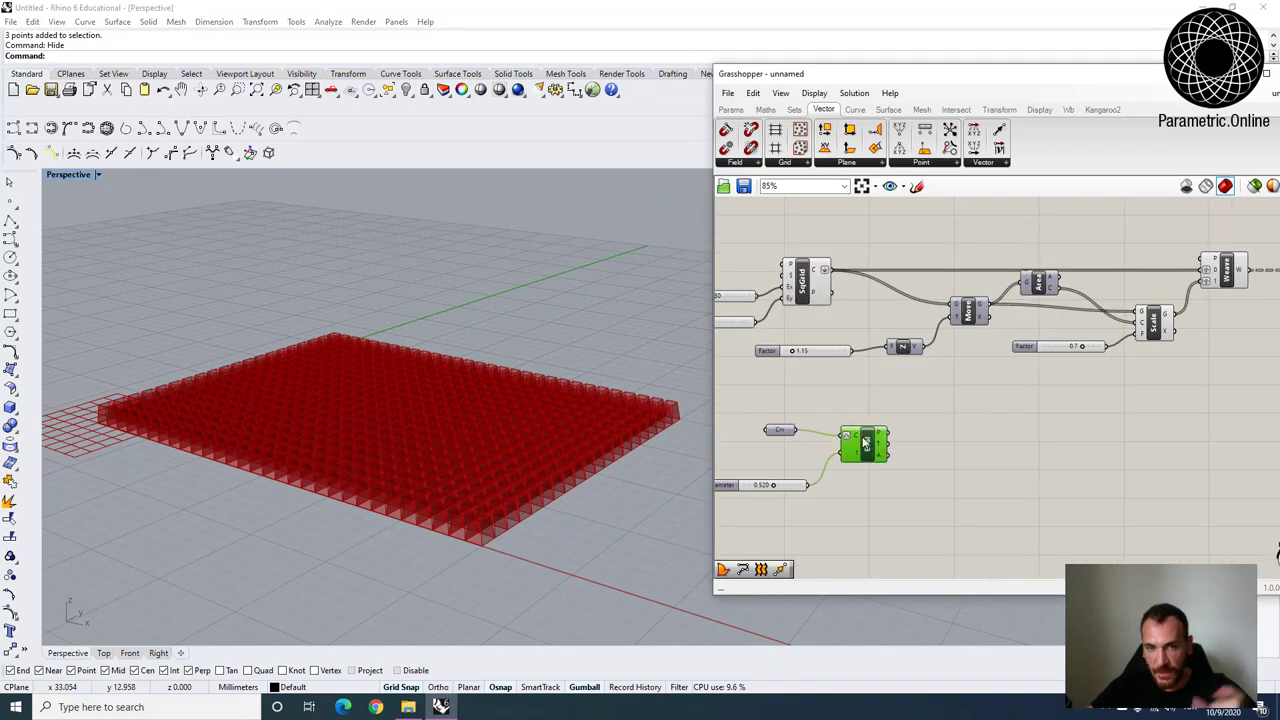
pyautogui.moveTo(877, 445); pyautogui.dragTo(917, 480, button='right')
pyautogui.scroll(2, 883, 462)
pyautogui.scroll(-4, 881, 463)
pyautogui.scroll(3, 932, 527)
pyautogui.rightClick(931, 522)
pyautogui.click(958, 551)
pyautogui.moveTo(500, 410); pyautogui.dragTo(553, 520, button='right')
pyautogui.scroll(-4, 498, 478)
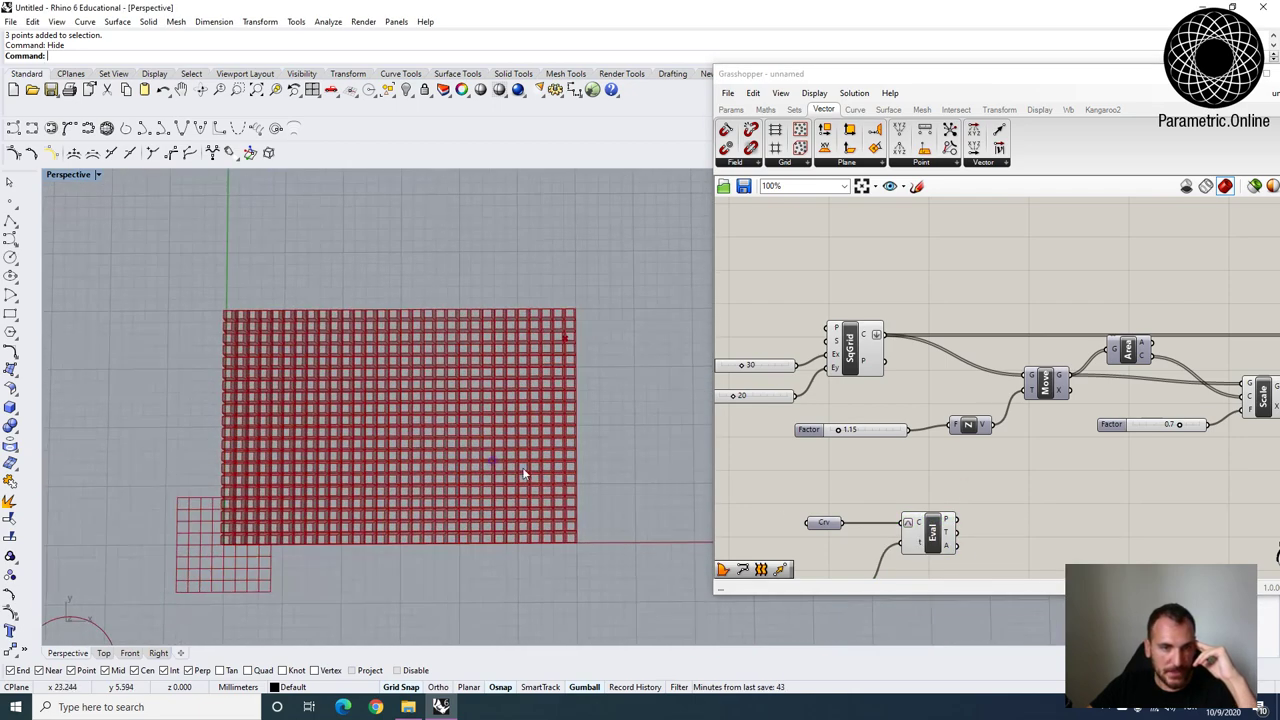
# Turn on the preview of the copied Curve parameter.
pyautogui.click(940, 542)
pyautogui.moveTo(495, 490); pyautogui.dragTo(432, 455, button='right')
pyautogui.click(899, 440)
pyautogui.scroll(-4, 920, 428)
pyautogui.scroll(5, 930, 430)
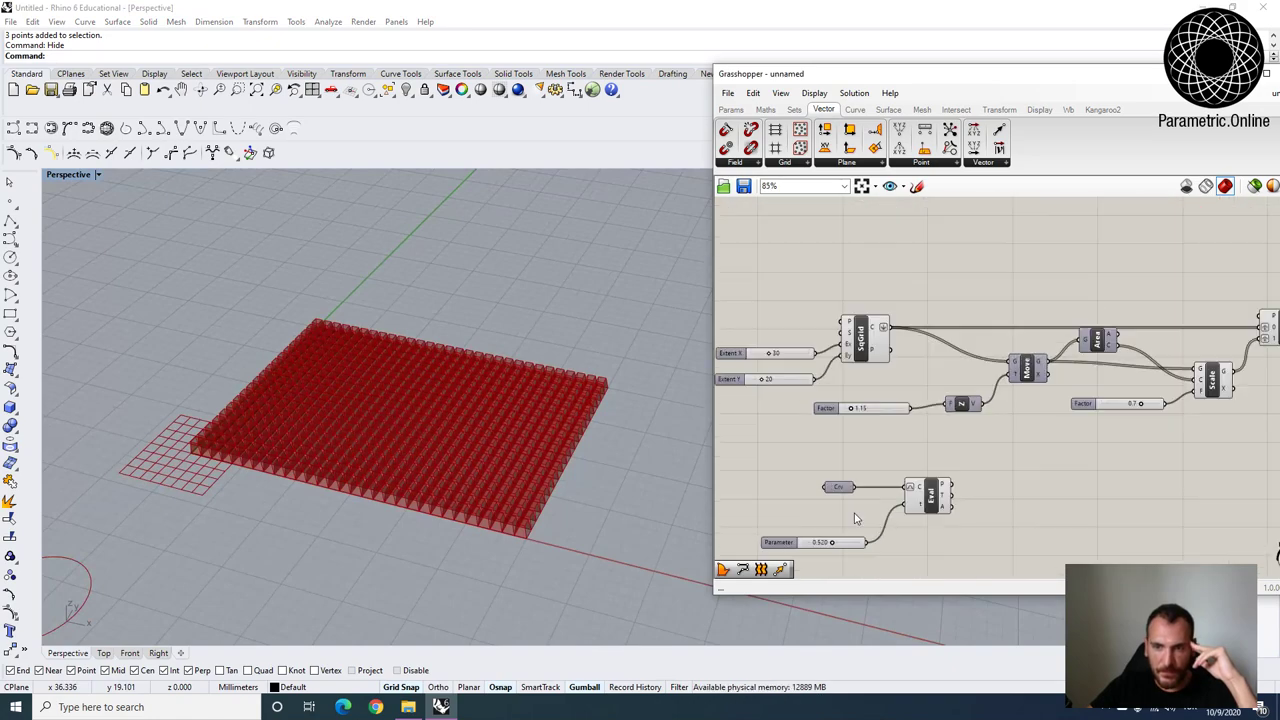
pyautogui.click(827, 468)
pyautogui.rightClick(824, 470)
pyautogui.click(860, 433)
# Show the hidden Rhino objects and move the attractor curve so that it crosses the lofted grid.
pyautogui.moveTo(639, 448); pyautogui.dragTo(556, 396, button='right')
pyautogui.write('Show')
pyautogui.press('Return')
pyautogui.click(578, 363)
pyautogui.moveTo(577, 363); pyautogui.dragTo(477, 405)
pyautogui.press('Escape')
pyautogui.scroll(6, 475, 408)
pyautogui.moveTo(475, 408); pyautogui.dragTo(440, 375, button='right')
pyautogui.click(978, 486)
pyautogui.moveTo(718, 482); pyautogui.dragTo(663, 382, button='right')
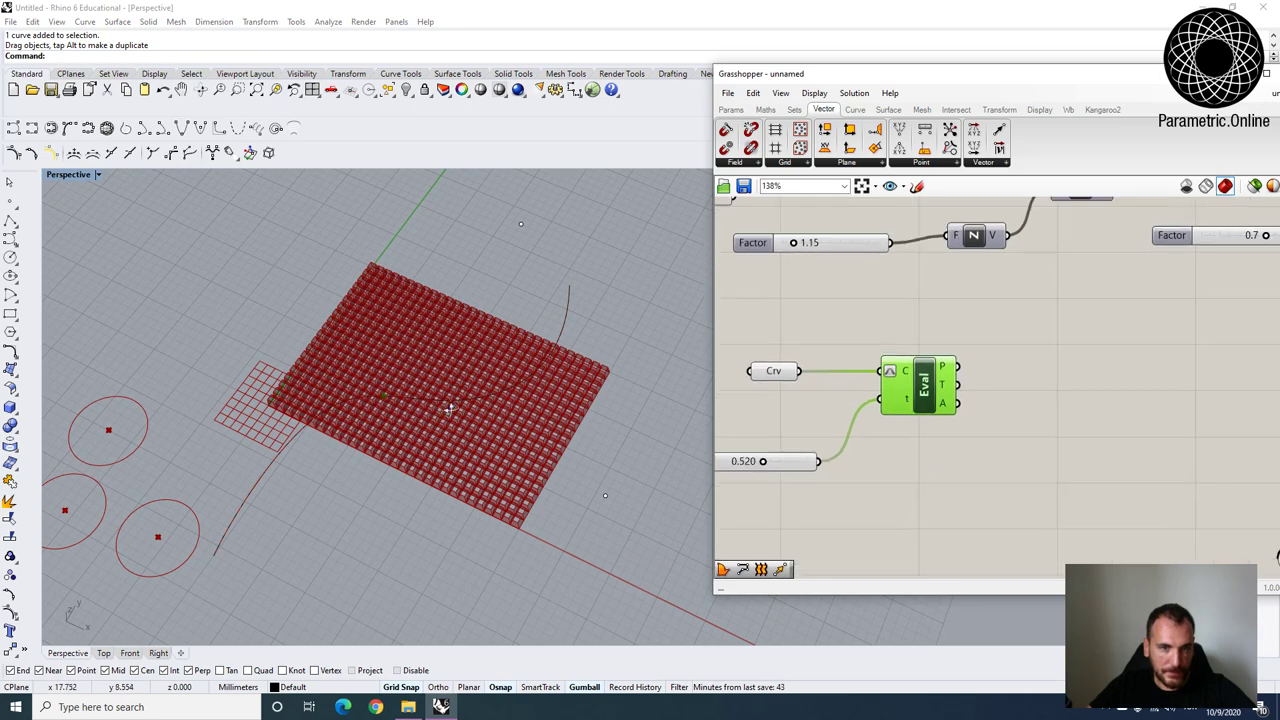
pyautogui.scroll(3, 396, 384)
pyautogui.scroll(-4, 803, 396)
pyautogui.moveTo(806, 400); pyautogui.dragTo(835, 447, button='right')
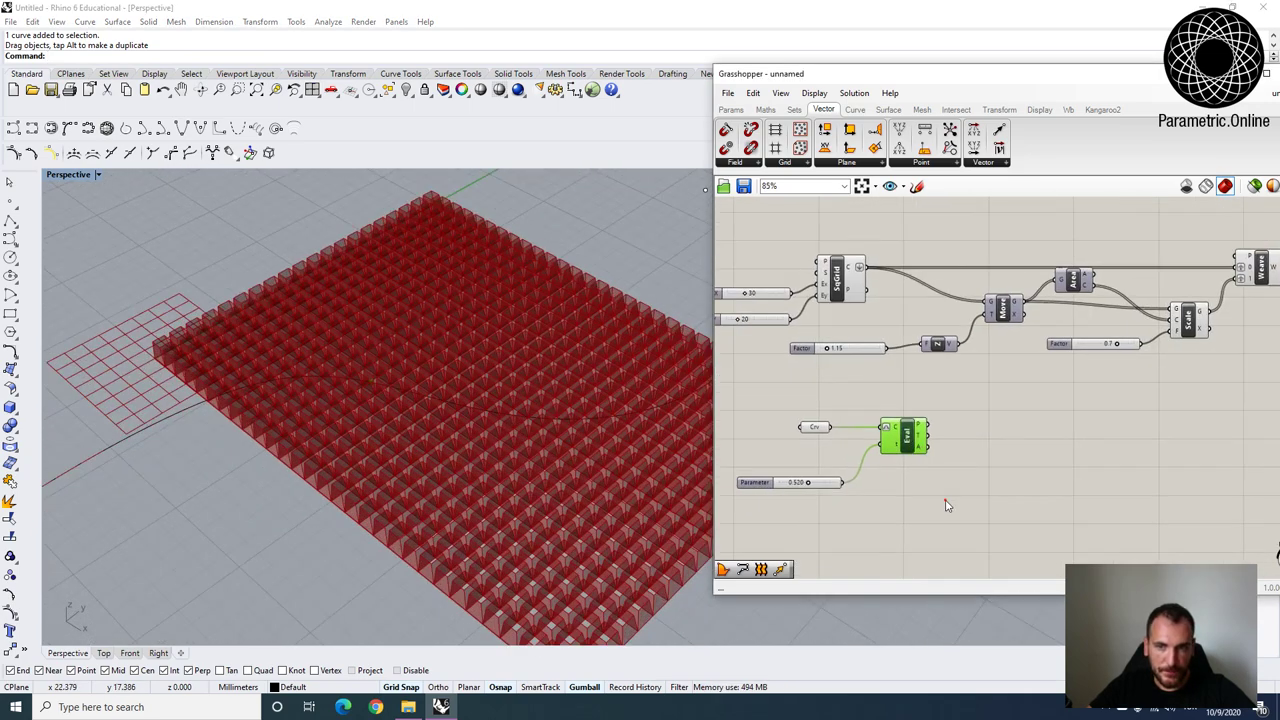
pyautogui.moveTo(947, 506); pyautogui.dragTo(774, 402)
pyautogui.click(848, 94)
pyautogui.click(848, 95)
# Turn off the previews of the Loft, Scale and Weave components.
pyautogui.scroll(-2, 1010, 331)
pyautogui.moveTo(1256, 288); pyautogui.dragTo(1098, 312, button='right')
pyautogui.scroll(2, 1098, 312)
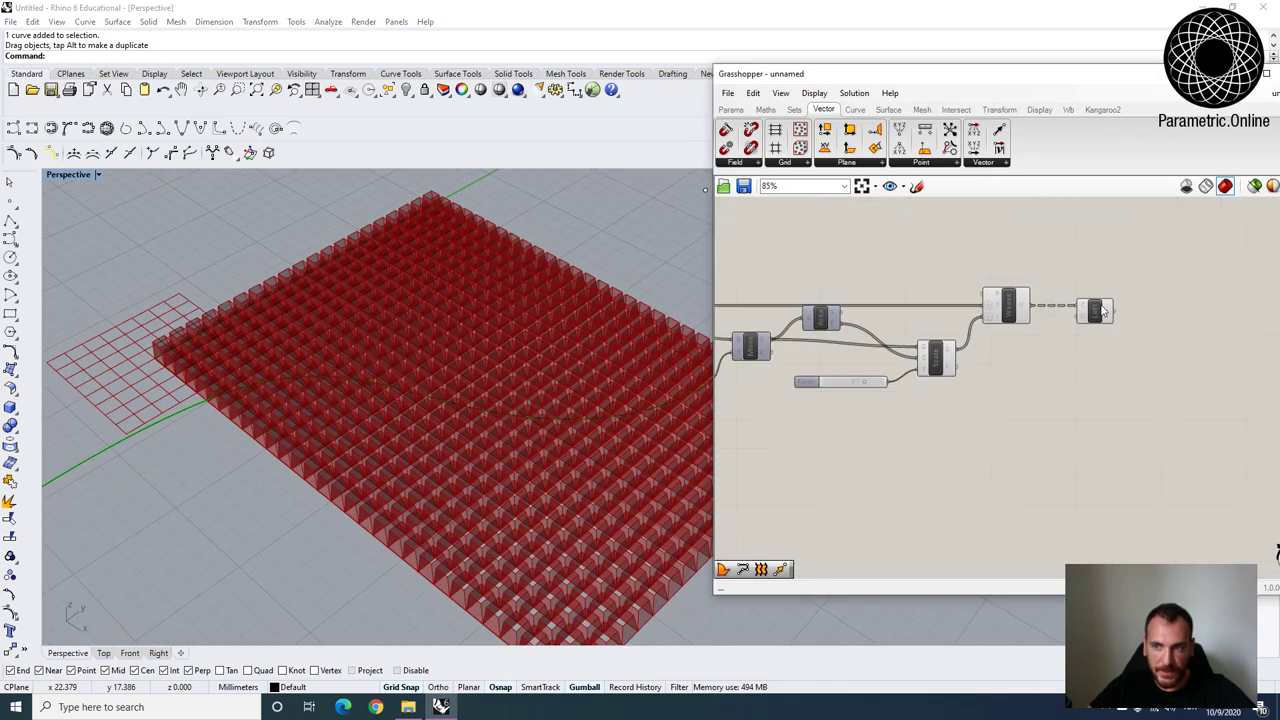
pyautogui.click(1098, 311)
pyautogui.rightClick(1099, 311)
pyautogui.click(1134, 336)
pyautogui.scroll(3, 622, 370)
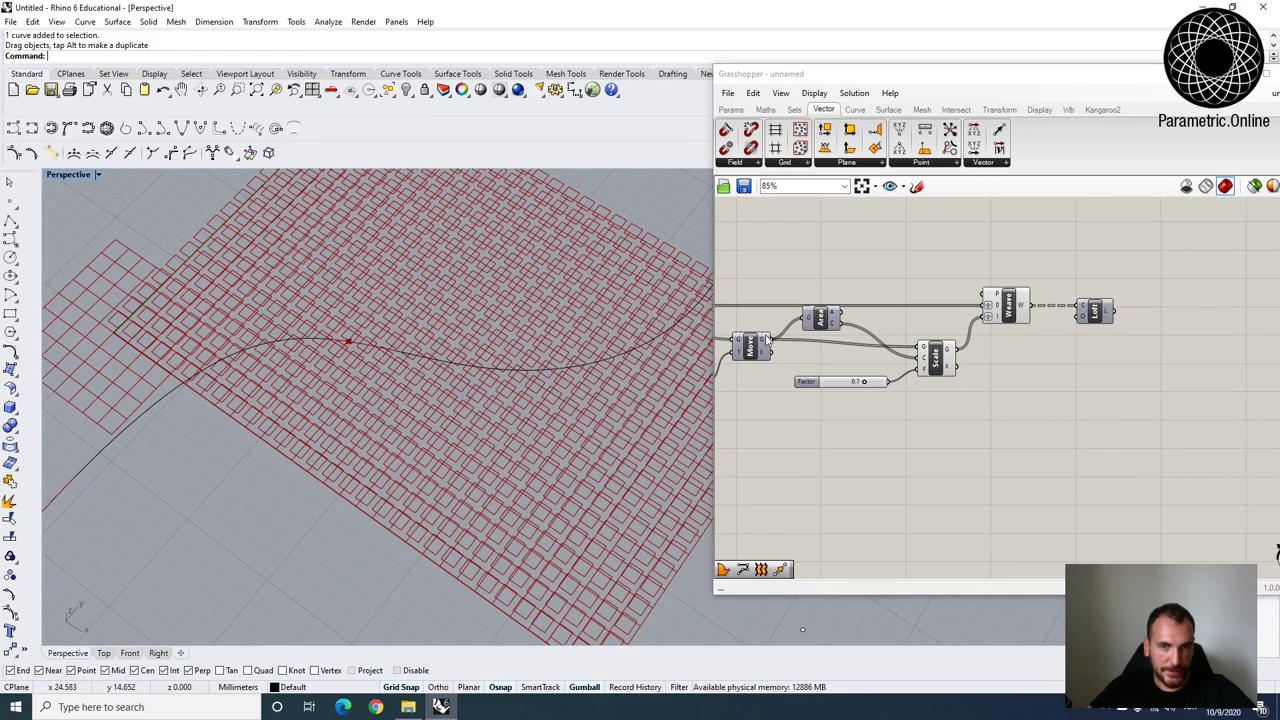
pyautogui.click(935, 357)
pyautogui.rightClick(933, 356)
pyautogui.click(975, 382)
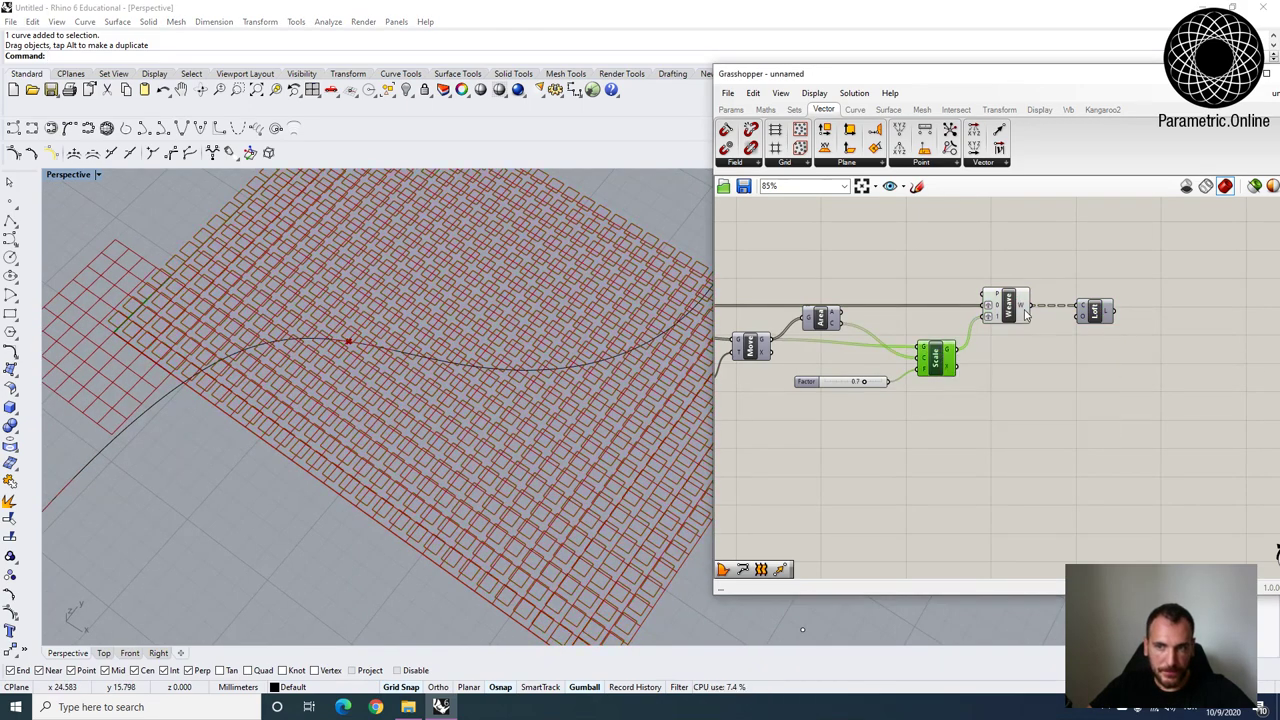
pyautogui.click(1011, 305)
pyautogui.rightClick(1011, 305)
pyautogui.click(1040, 324)
# Copy the Distance, Bounds, Deconstruct Domain and Division components from the upper attractor definition and place them beside the copied Evaluate Curve.
pyautogui.moveTo(398, 455); pyautogui.dragTo(458, 371, button='right')
pyautogui.moveTo(824, 493); pyautogui.dragTo(1025, 446, button='right')
pyautogui.scroll(-4, 1025, 446)
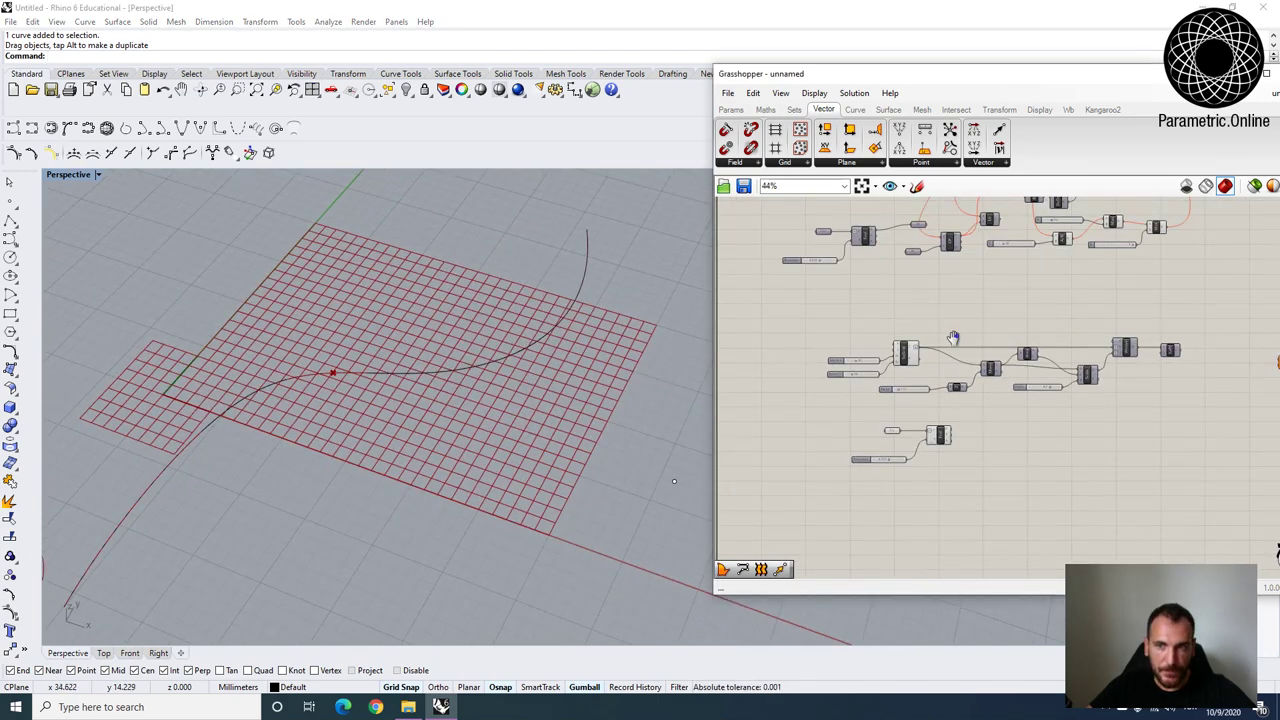
pyautogui.moveTo(963, 220); pyautogui.dragTo(930, 290, button='right')
pyautogui.scroll(4, 932, 282)
pyautogui.scroll(-1, 930, 289)
pyautogui.scroll(-2, 929, 290)
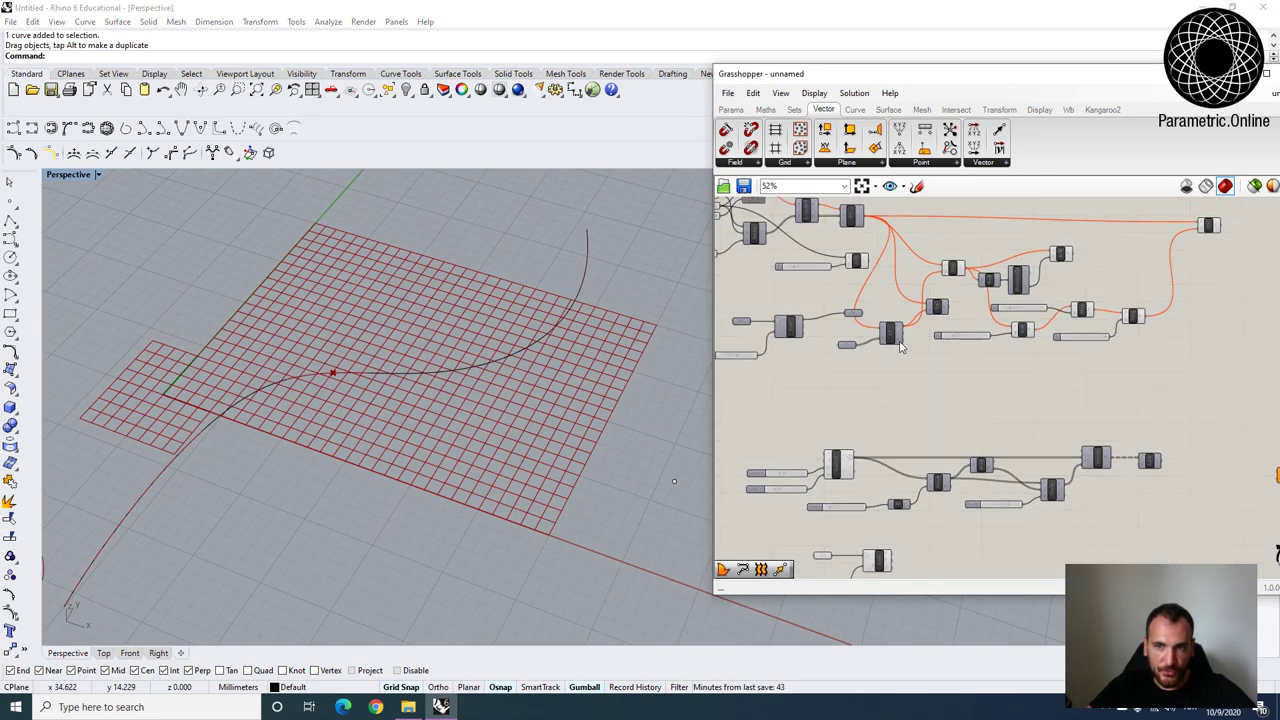
pyautogui.scroll(3, 935, 270)
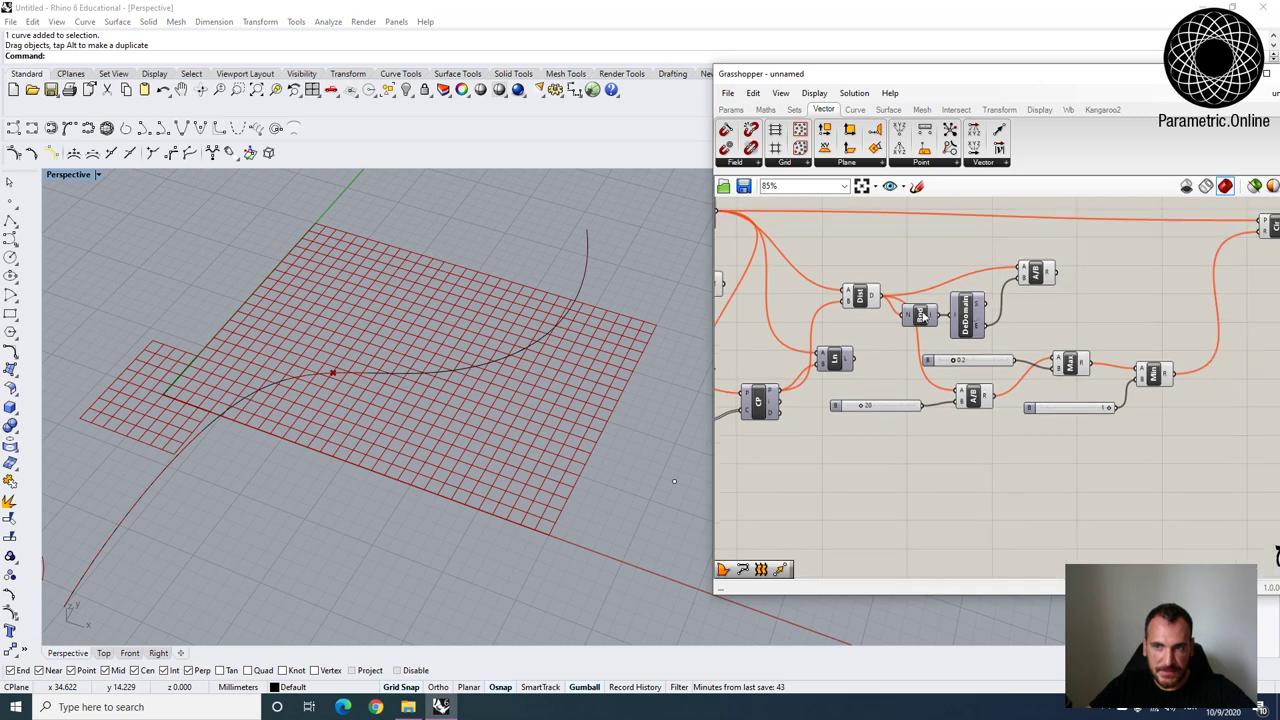
pyautogui.scroll(2, 908, 274)
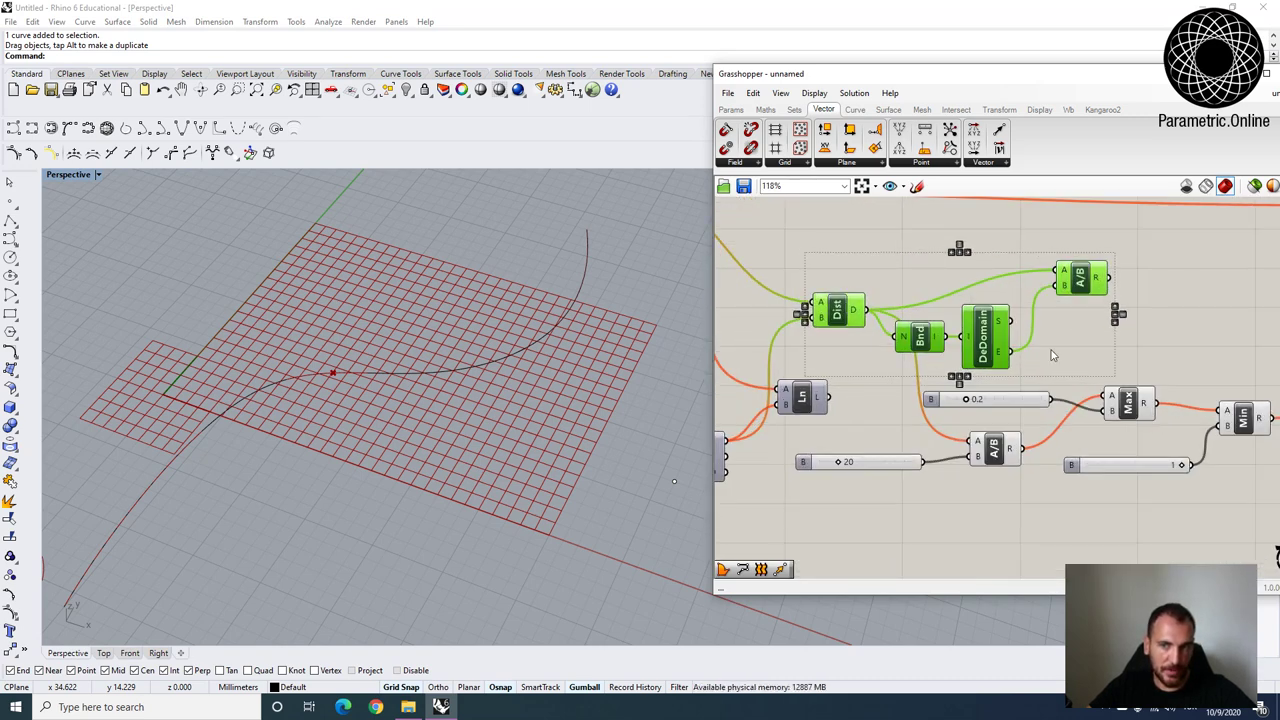
pyautogui.scroll(-5, 917, 345)
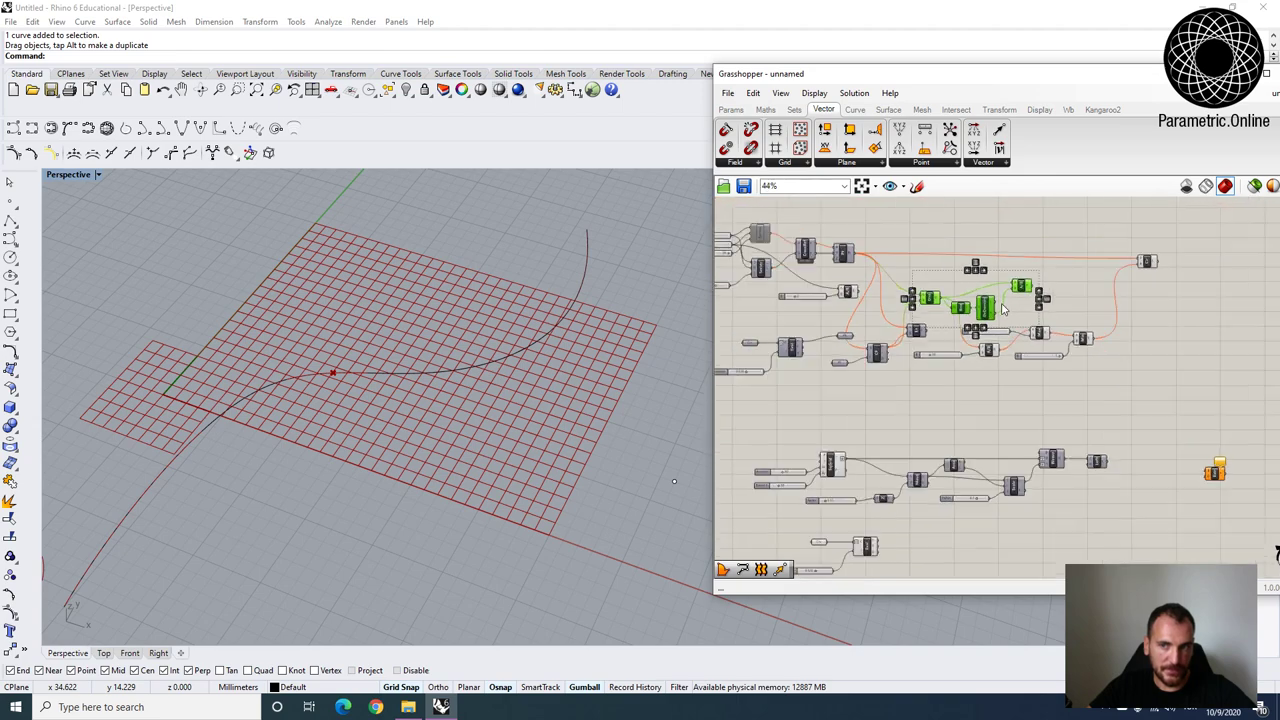
pyautogui.moveTo(995, 456); pyautogui.dragTo(972, 518)
pyautogui.moveTo(937, 534); pyautogui.dragTo(930, 481, button='right')
pyautogui.click(909, 503)
pyautogui.scroll(1, 960, 388)
pyautogui.moveTo(954, 397); pyautogui.dragTo(957, 326, button='right')
pyautogui.scroll(3, 955, 325)
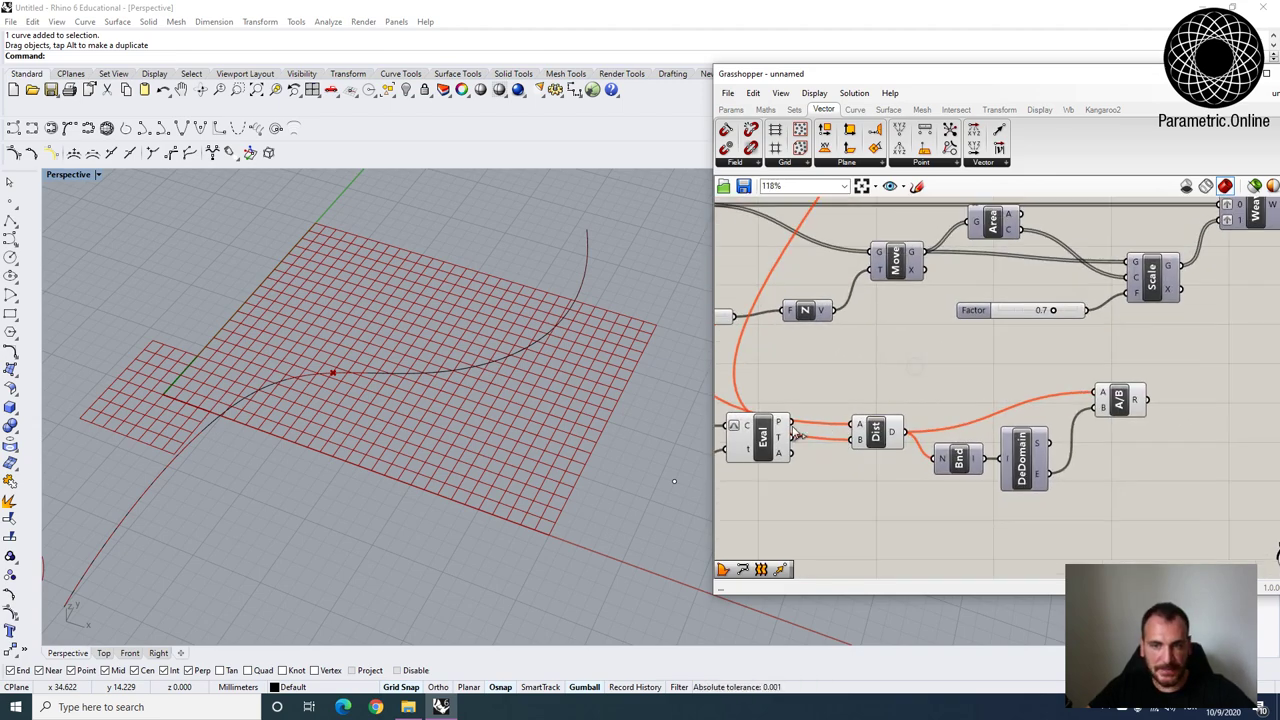
# Connect the copied Evaluate Curve's point output to Distance input B and move the copied distance and remapping components farther from Evaluate Curve.
pyautogui.moveTo(781, 402); pyautogui.dragTo(869, 436, button='right')
pyautogui.scroll(1, 900, 345)
pyautogui.moveTo(930, 393); pyautogui.dragTo(903, 385, button='right')
pyautogui.moveTo(1086, 475); pyautogui.dragTo(1046, 449, button='right')
pyautogui.moveTo(1171, 503); pyautogui.dragTo(877, 417)
pyautogui.moveTo(882, 452); pyautogui.dragTo(970, 449)
pyautogui.moveTo(804, 469); pyautogui.dragTo(869, 456, button='right')
# Add an Area component fed by the square grid's cells and connect its centroids to input A of the copied Distance component.
pyautogui.click(866, 455)
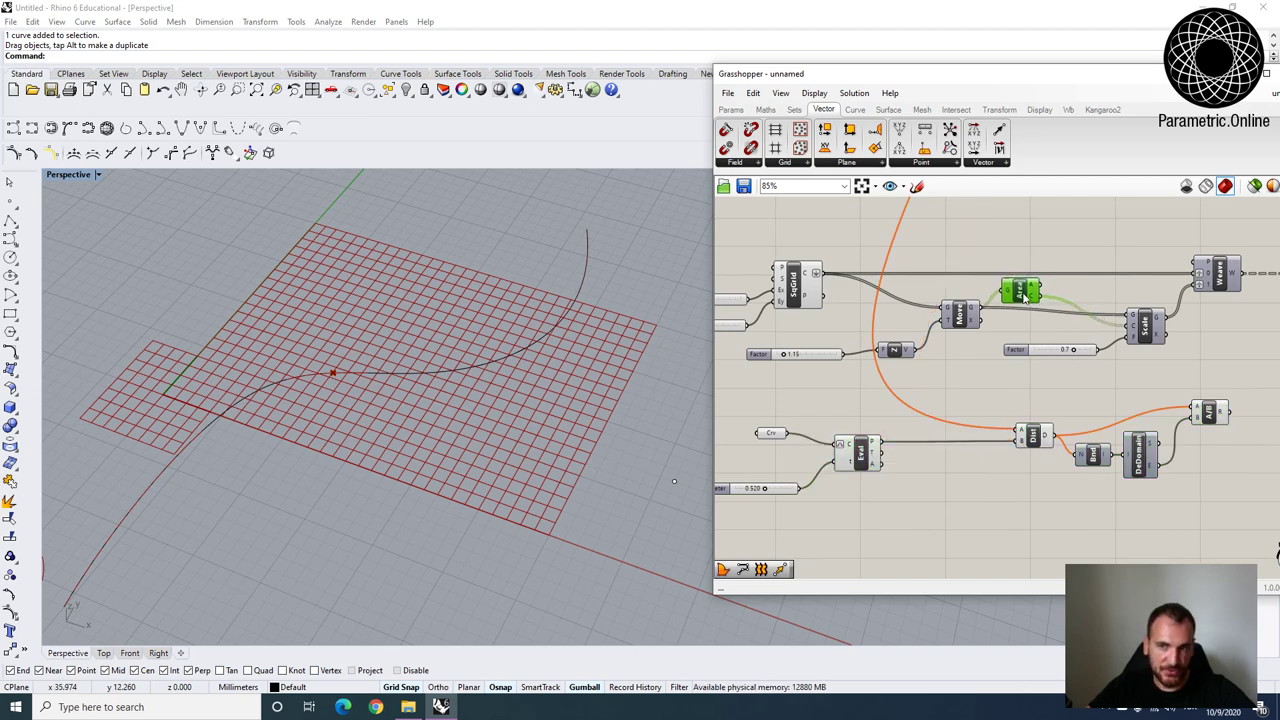
pyautogui.click(962, 318)
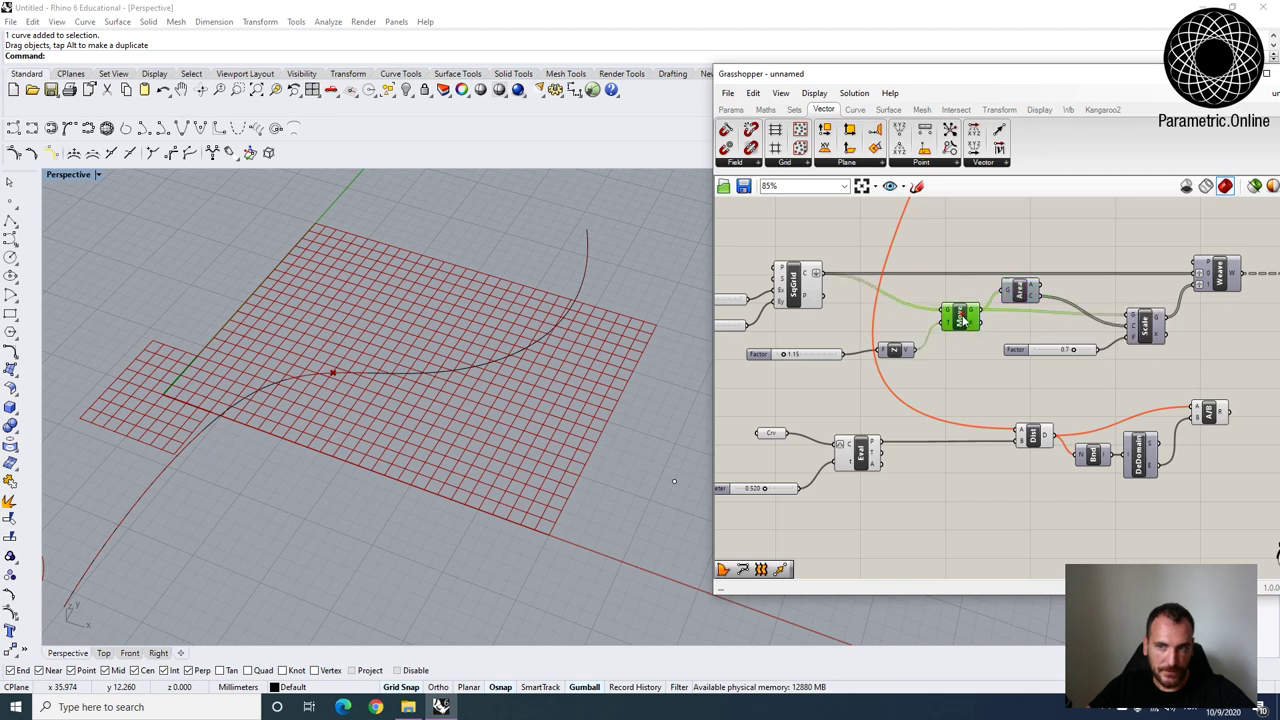
pyautogui.moveTo(845, 256); pyautogui.dragTo(843, 281, button='right')
pyautogui.doubleClick(810, 280)
pyautogui.write('area')
pyautogui.press('Return')
pyautogui.moveTo(822, 283); pyautogui.dragTo(895, 415)
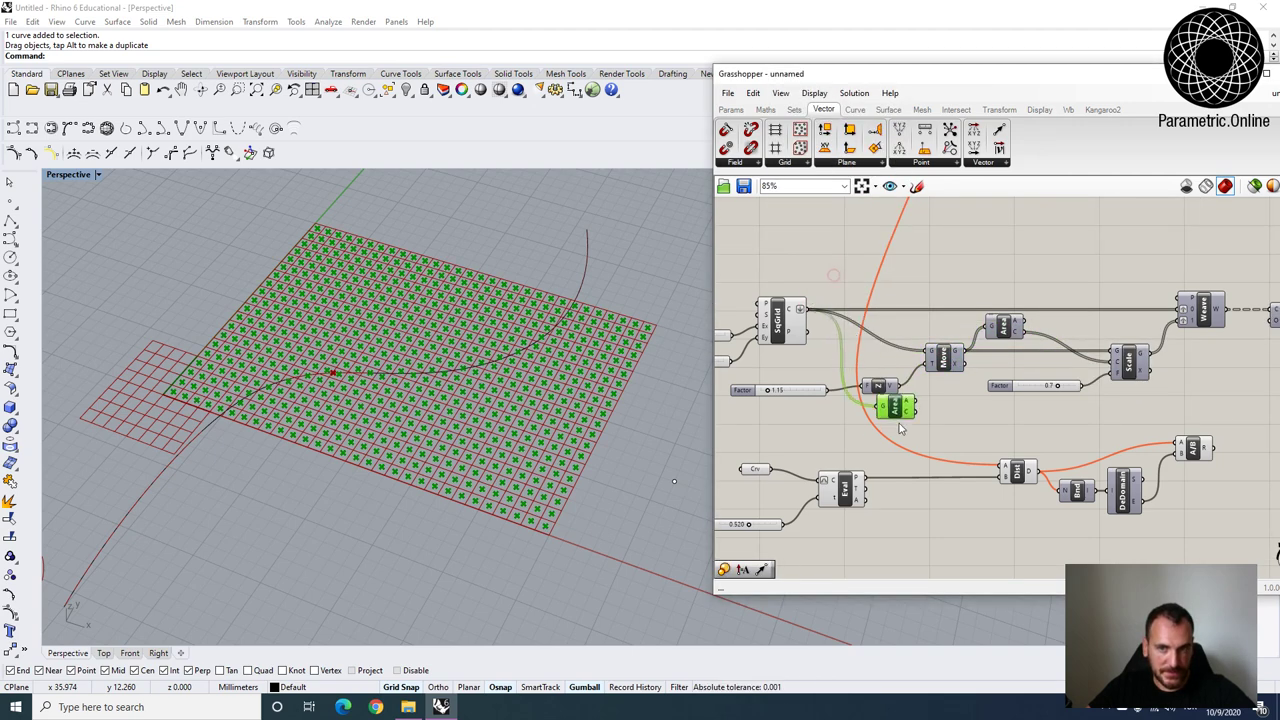
pyautogui.moveTo(1003, 465); pyautogui.dragTo(1003, 466)
pyautogui.click(1003, 445)
pyautogui.moveTo(944, 430); pyautogui.dragTo(944, 451)
# Drive the Scale component's factor with the Division result and turn on the Loft component's preview.
pyautogui.moveTo(1190, 442); pyautogui.dragTo(1004, 429, button='right')
pyautogui.click(991, 446)
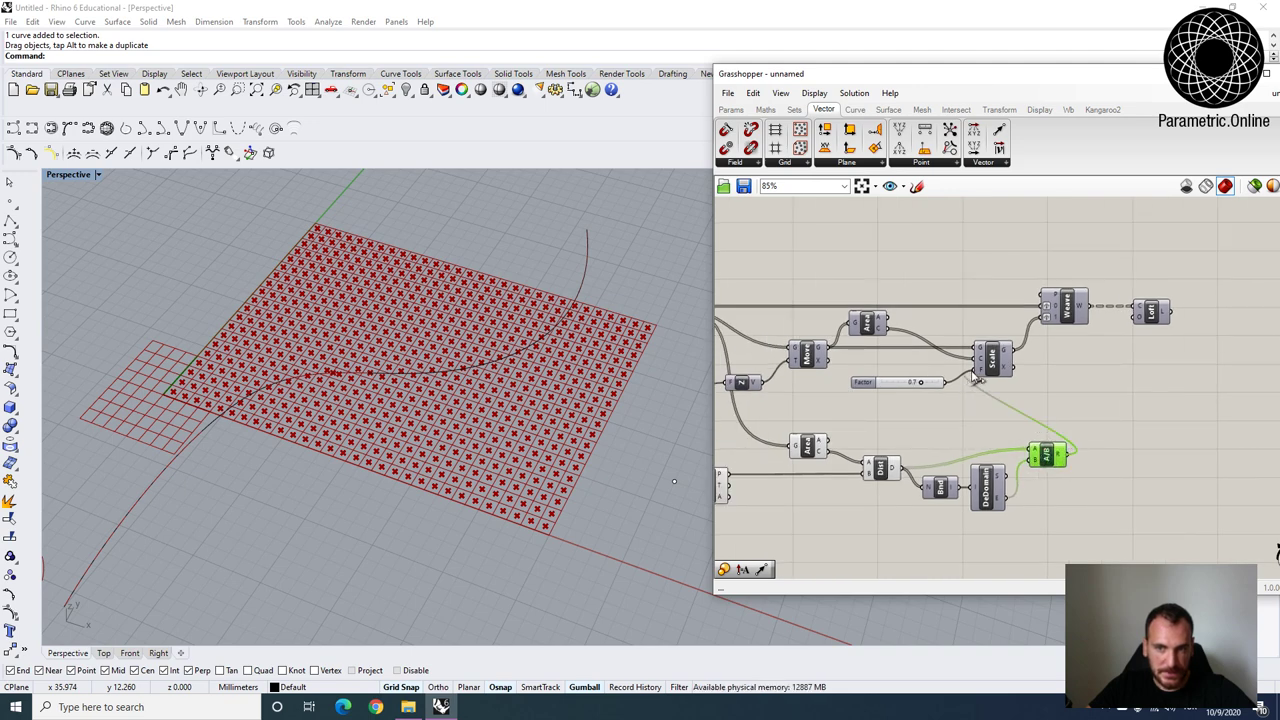
pyautogui.moveTo(1043, 399); pyautogui.dragTo(1081, 352, button='right')
pyautogui.rightClick(1163, 278)
pyautogui.click(1179, 310)
pyautogui.click(1145, 292)
# Examine how the openings of the lofted cells vary along the attractor curve and across the grid.
pyautogui.moveTo(476, 605); pyautogui.dragTo(423, 509, button='right')
pyautogui.scroll(5, 437, 472)
pyautogui.scroll(-5, 457, 432)
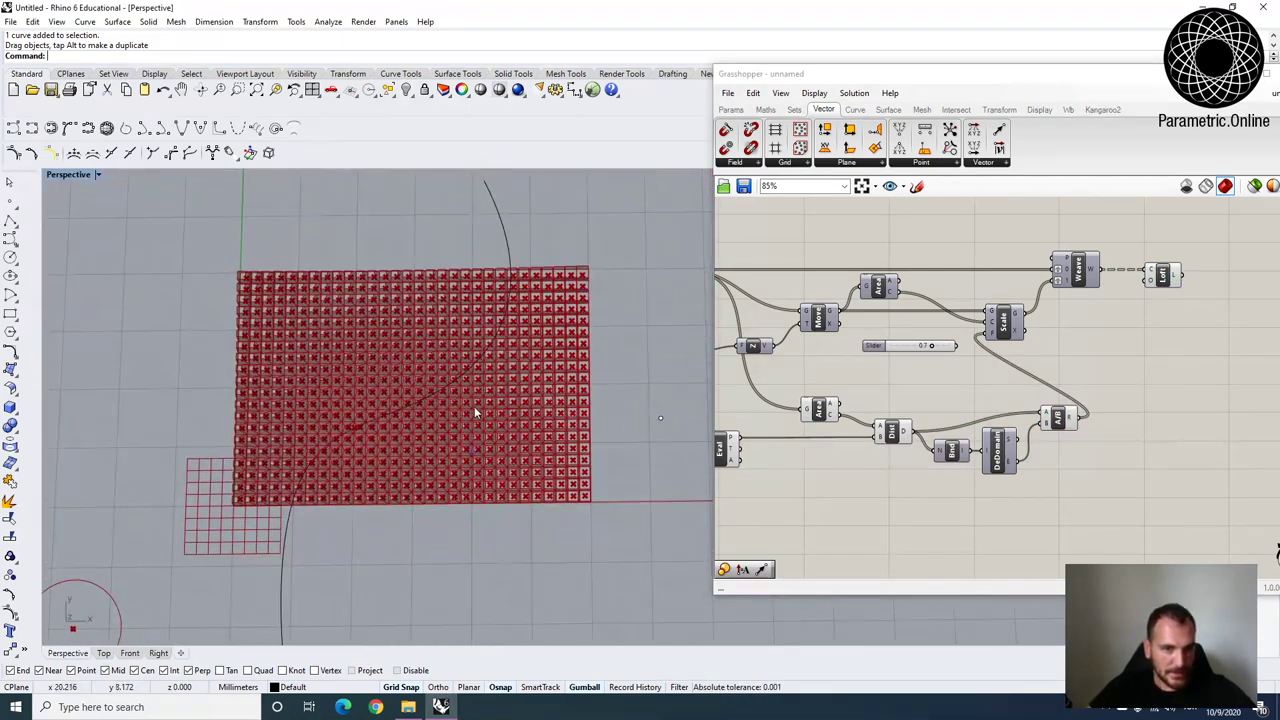
pyautogui.scroll(7, 474, 410)
pyautogui.scroll(6, 298, 445)
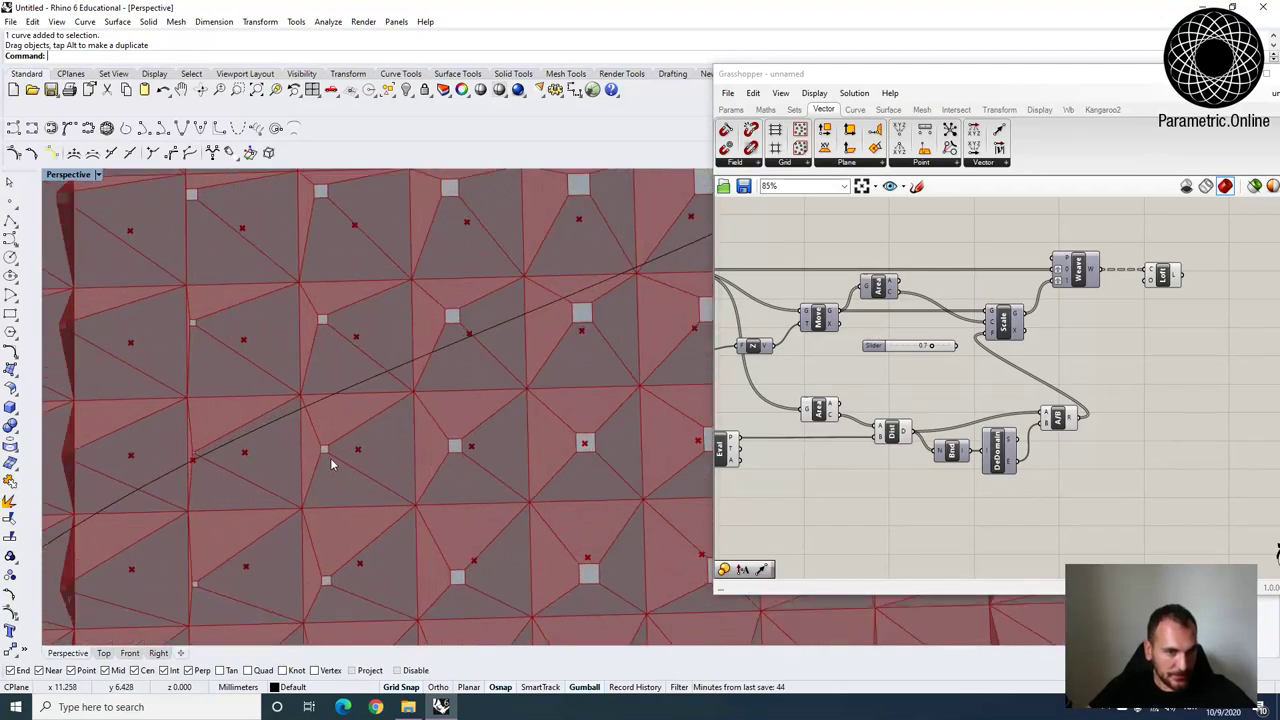
pyautogui.scroll(-3, 295, 427)
pyautogui.scroll(-8, 294, 428)
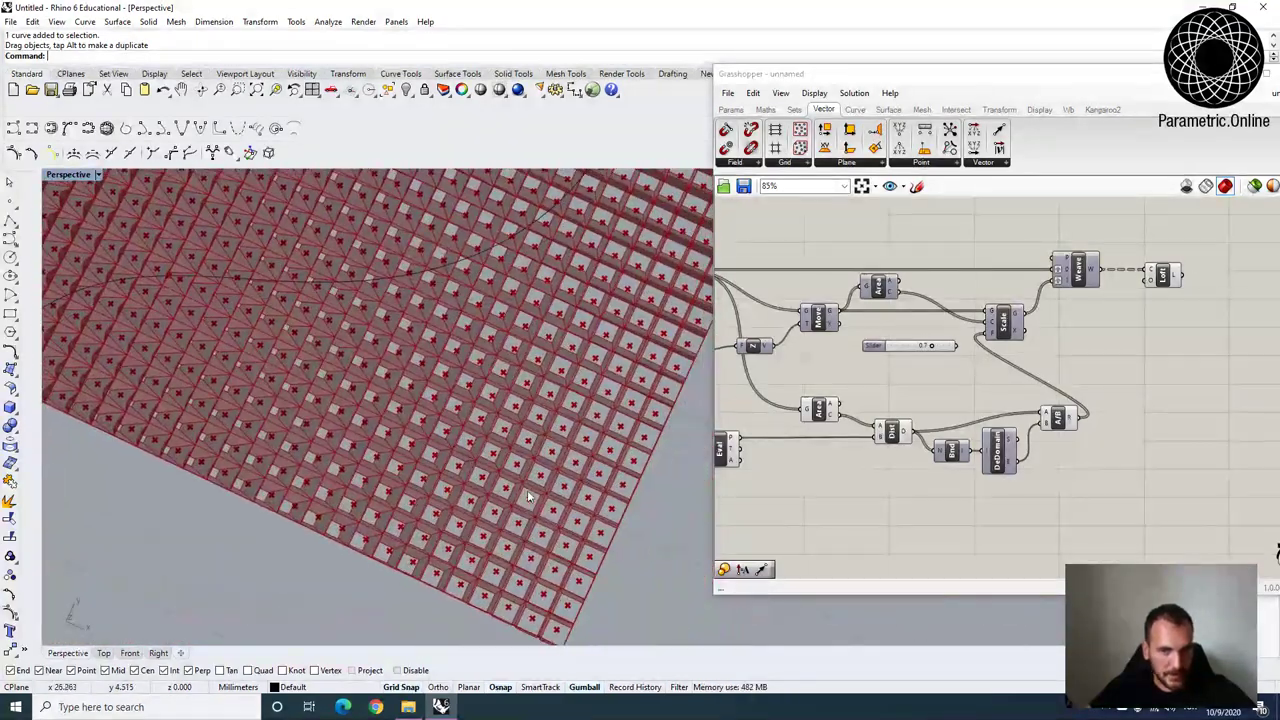
pyautogui.moveTo(567, 479); pyautogui.dragTo(537, 440, button='right')
pyautogui.scroll(-9, 537, 440)
# Hide the three points and the attractor curve in Rhino, and bake the lofted cells from the Loft component.
pyautogui.moveTo(643, 582); pyautogui.dragTo(277, 285)
pyautogui.hotkey('ctrl', 'h')
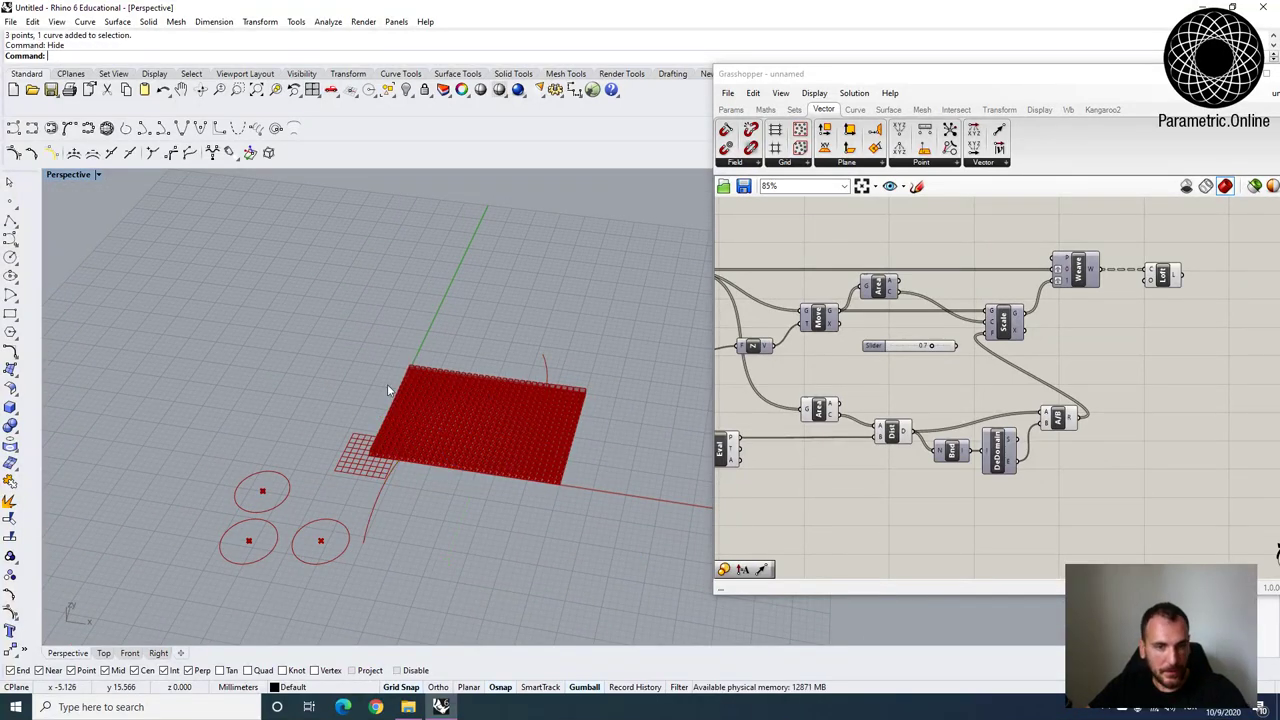
pyautogui.moveTo(1172, 278); pyautogui.dragTo(1050, 278, button='right')
pyautogui.click(1045, 276)
pyautogui.rightClick(1048, 276)
pyautogui.click(1062, 329)
pyautogui.click(1088, 455)
# Move the baked lofted cells away from the live preview and zoom to them.
pyautogui.moveTo(338, 328); pyautogui.dragTo(610, 524)
pyautogui.scroll(-4, 590, 446)
pyautogui.moveTo(562, 405); pyautogui.dragTo(583, 462, button='right')
pyautogui.moveTo(565, 431); pyautogui.dragTo(264, 412)
pyautogui.write('zs')
pyautogui.press('Return')
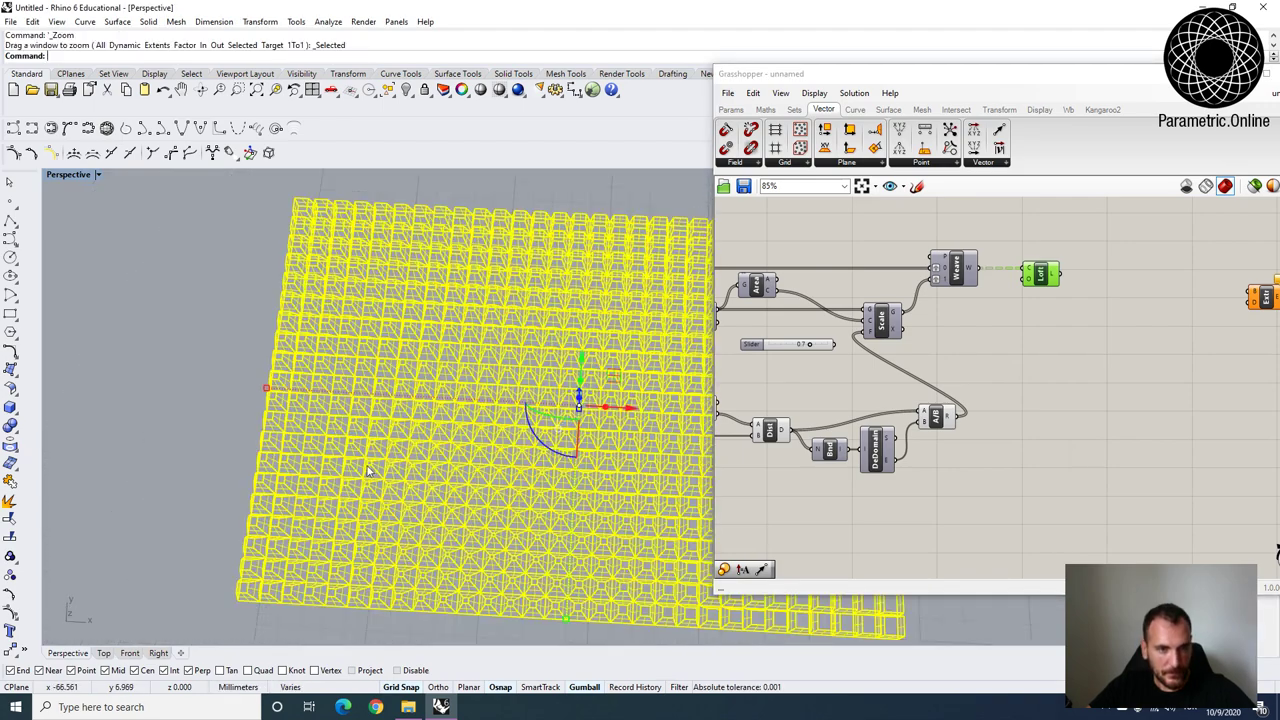
pyautogui.press('Escape')
# Set the Perspective viewport's display mode to Rendered.
pyautogui.scroll(2, 390, 448)
pyautogui.click(97, 174)
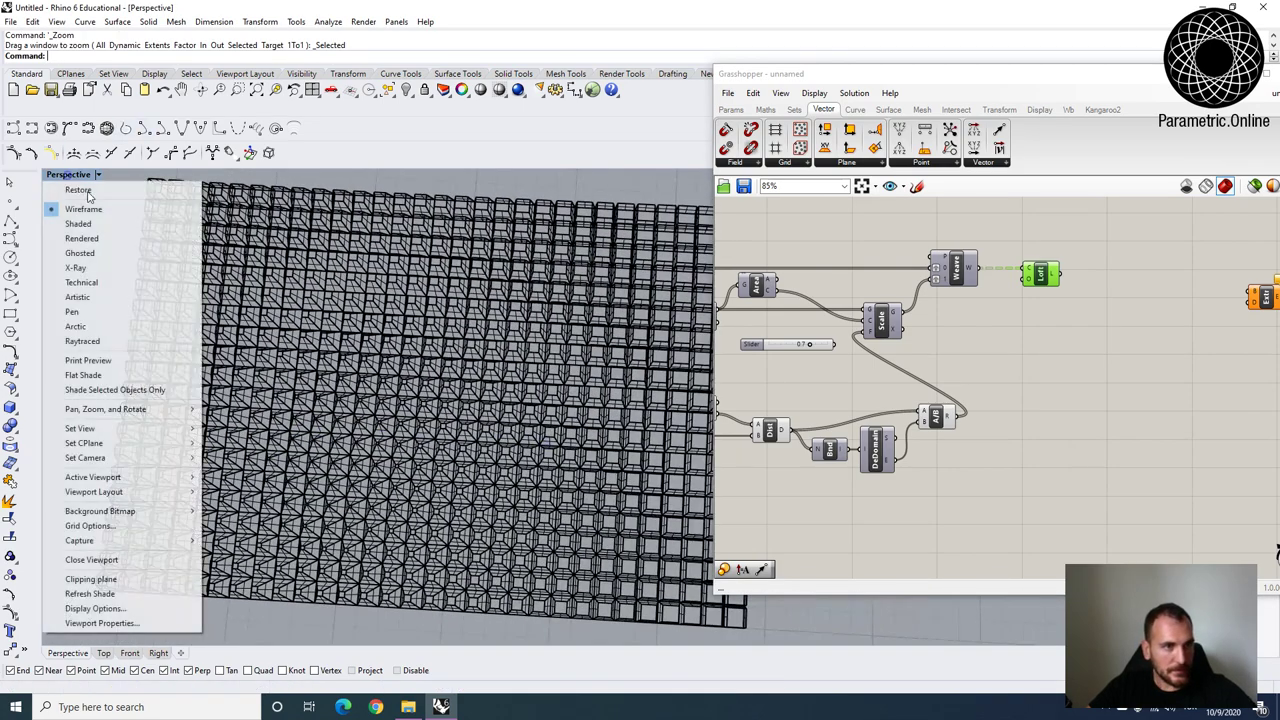
pyautogui.click(98, 238)
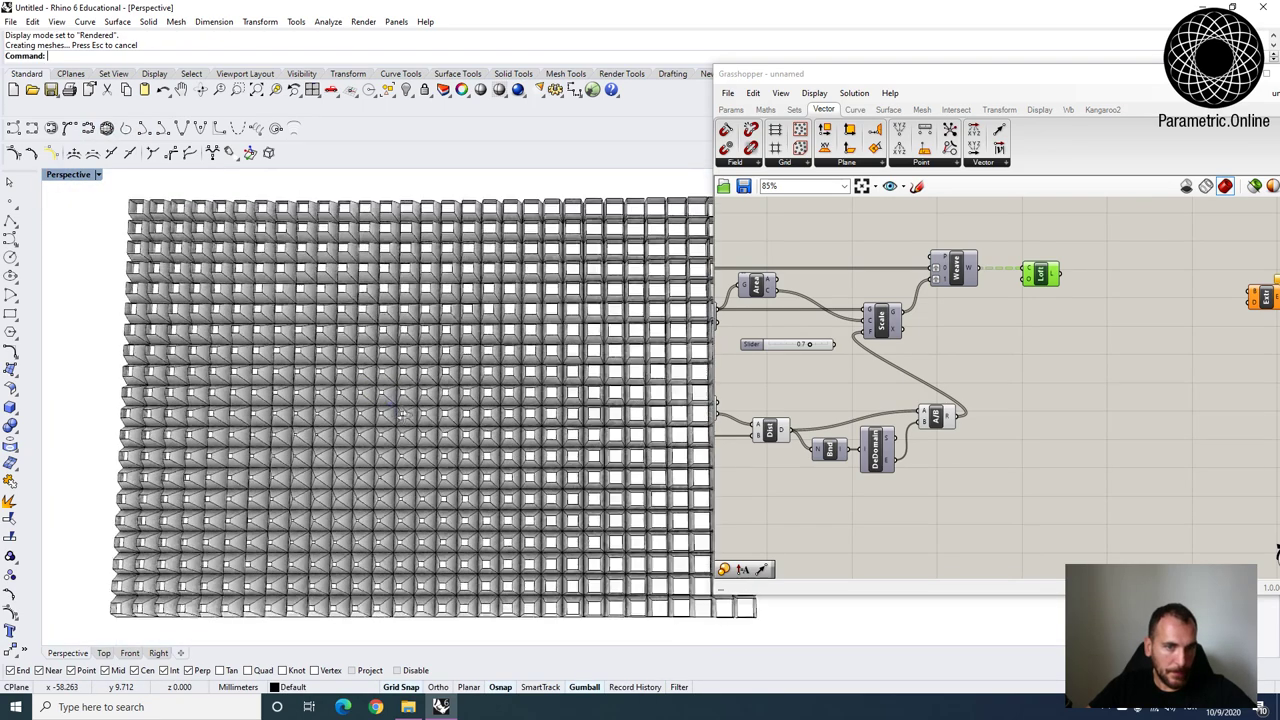
# Examine the baked cells in the rendered view from oblique angles and compare them with the live preview.
pyautogui.scroll(-2, 388, 403)
pyautogui.moveTo(562, 497); pyautogui.dragTo(480, 408, button='right')
pyautogui.scroll(3, 388, 443)
pyautogui.moveTo(388, 443); pyautogui.dragTo(446, 423, button='right')
pyautogui.scroll(3, 444, 423)
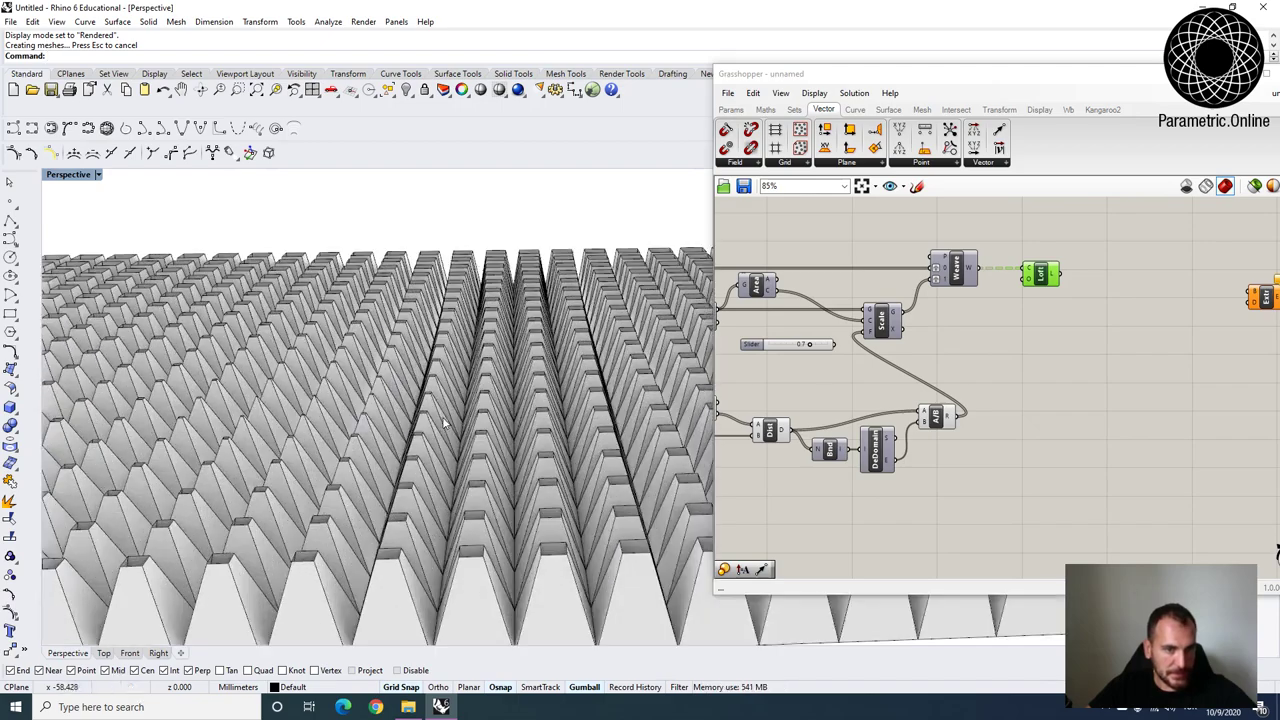
pyautogui.scroll(-3, 268, 392)
pyautogui.moveTo(525, 455); pyautogui.dragTo(449, 446, button='right')
pyautogui.scroll(-4, 449, 444)
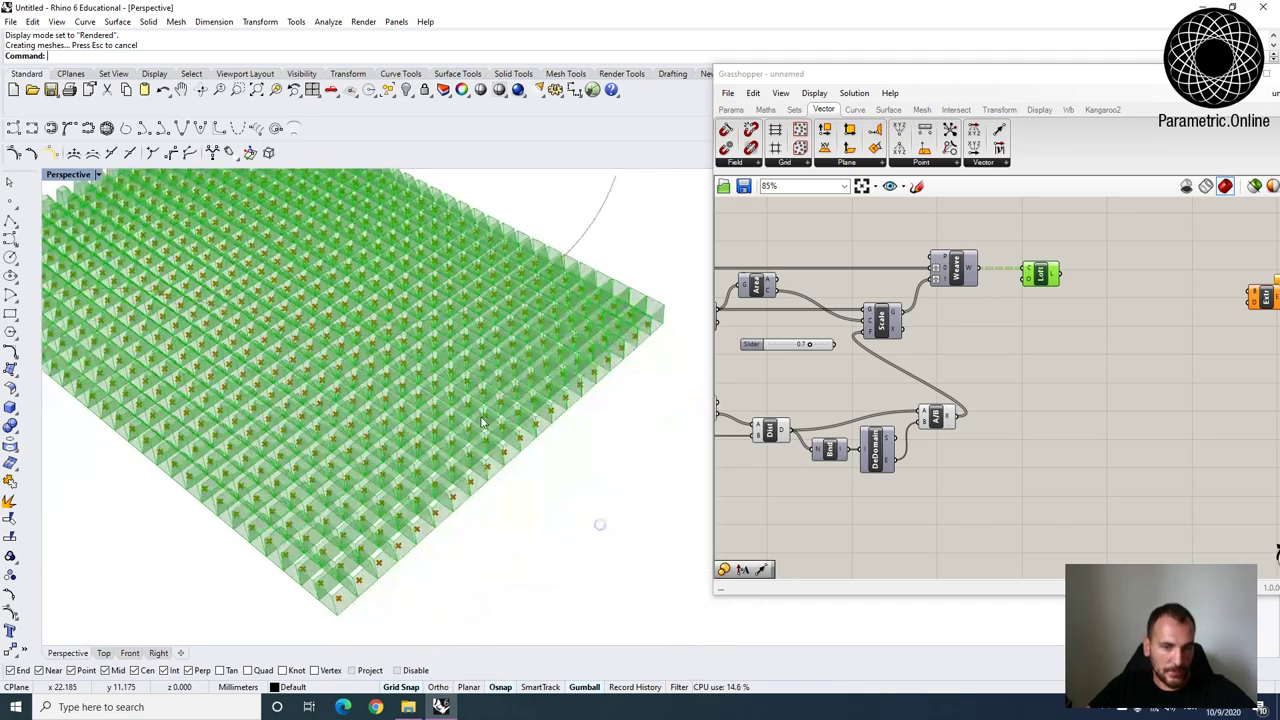
# Move the Scale, Weave and Loft components farther along the definition and delete the disconnected 0.7 slider.
pyautogui.click(1014, 367)
pyautogui.scroll(-2, 1014, 367)
pyautogui.moveTo(1085, 390); pyautogui.dragTo(914, 297)
pyautogui.moveTo(990, 326); pyautogui.dragTo(1105, 329)
pyautogui.click(955, 322)
pyautogui.moveTo(850, 400); pyautogui.dragTo(936, 412, button='right')
pyautogui.press('Delete')
pyautogui.scroll(-1, 918, 405)
pyautogui.scroll(2, 862, 438)
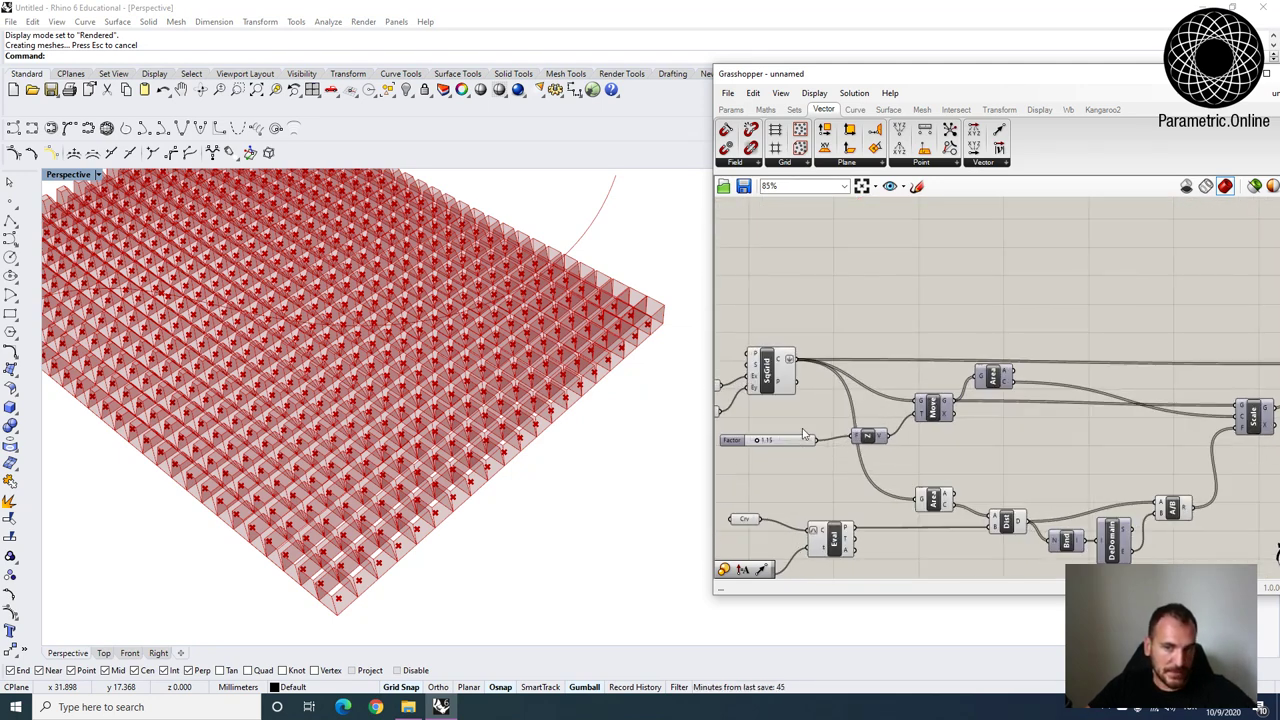
pyautogui.scroll(-2, 815, 428)
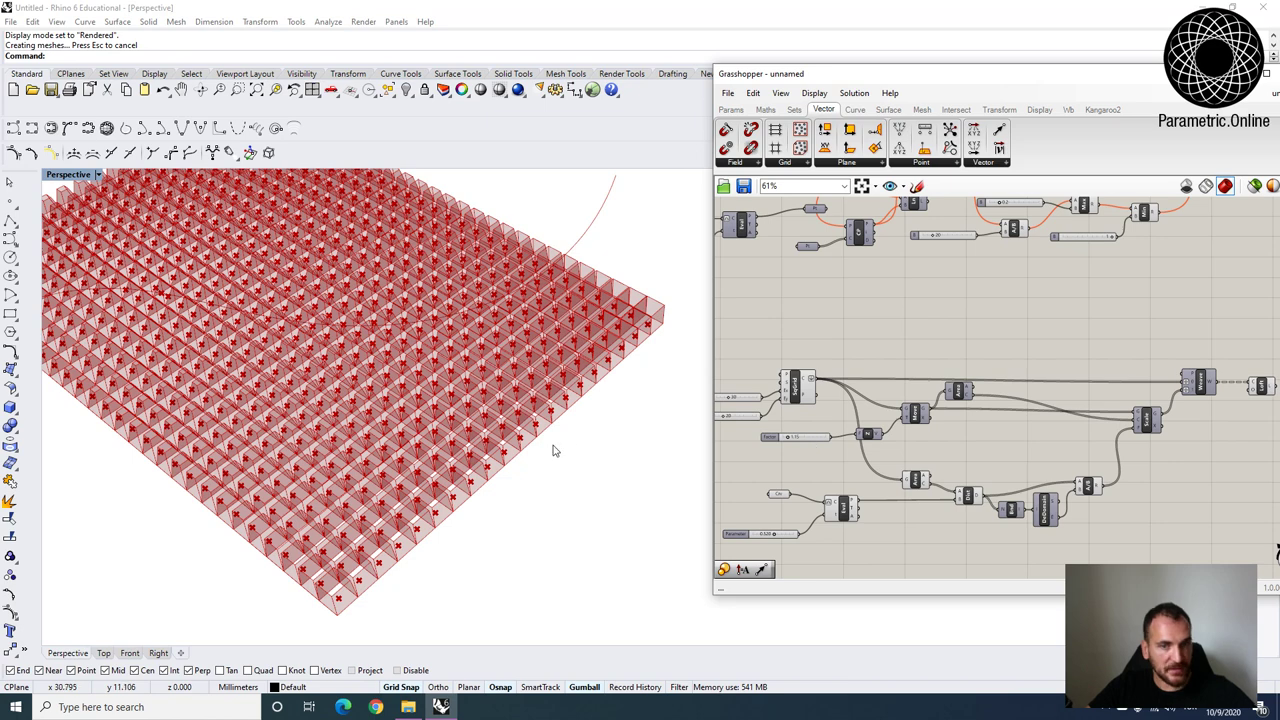
# Move the 1.15 factor slider and the Unit Z, Move and Area components farther from the square grid component.
pyautogui.moveTo(971, 447); pyautogui.dragTo(980, 427, button='right')
pyautogui.moveTo(986, 432); pyautogui.dragTo(826, 334)
pyautogui.moveTo(877, 415); pyautogui.dragTo(945, 420)
# Copy the Closest Point component and its Point parameter from the upper attractor definition and place them above the square grid component.
pyautogui.click(965, 338)
pyautogui.scroll(-2, 965, 337)
pyautogui.moveTo(926, 328)
pyautogui.mouseDown(button='right')
pyautogui.moveTo(940, 394)
pyautogui.moveTo(928, 308)
pyautogui.mouseUp(button='right')
pyautogui.scroll(4, 872, 330)
pyautogui.click(866, 342)
pyautogui.scroll(-1, 869, 343)
pyautogui.moveTo(937, 317); pyautogui.dragTo(925, 362)
pyautogui.scroll(-1, 879, 270)
pyautogui.click(944, 397)
# Reposition the Area component of the grid cells and connect its centroids to the point input of the copied Closest Point.
pyautogui.scroll(3, 940, 396)
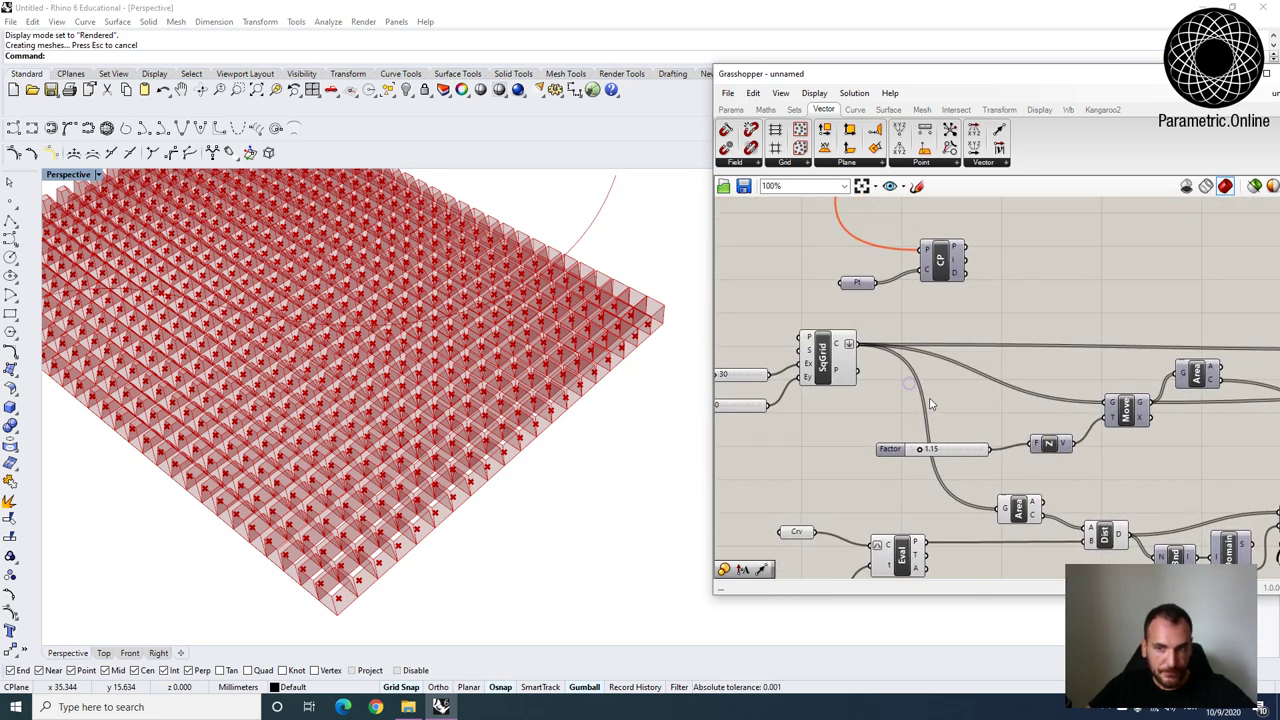
pyautogui.moveTo(1005, 508); pyautogui.dragTo(867, 490)
pyautogui.moveTo(925, 262); pyautogui.dragTo(940, 294)
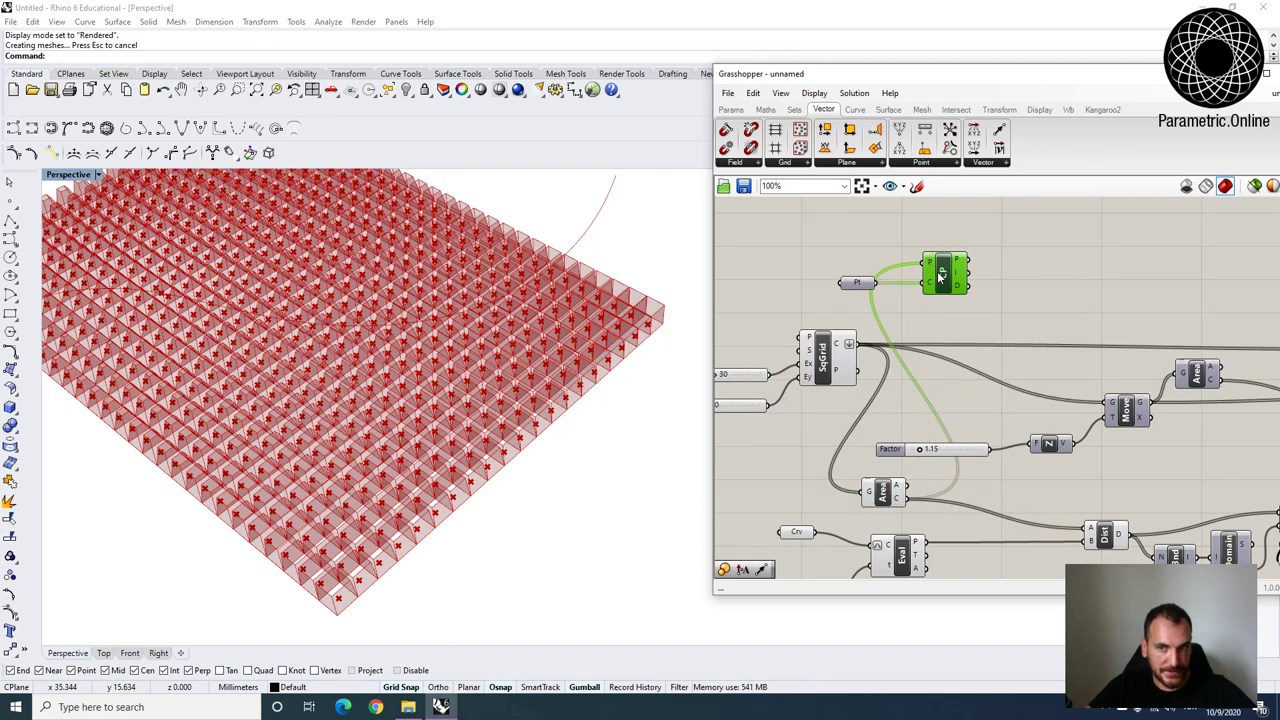
pyautogui.moveTo(970, 298); pyautogui.dragTo(928, 307, button='right')
pyautogui.scroll(-1, 956, 313)
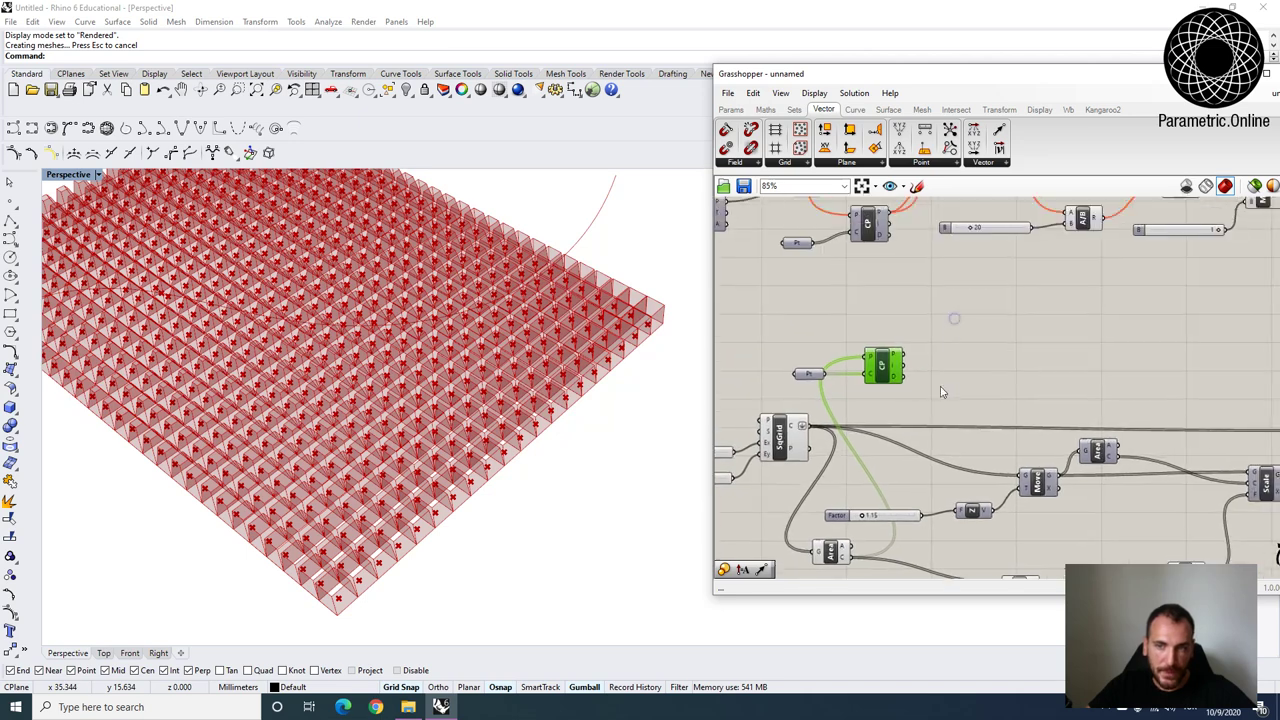
# Add a Distance component that measures between the closest points and the grid cell centroids.
pyautogui.doubleClick(940, 370)
pyautogui.write('dista')
pyautogui.click(946, 373)
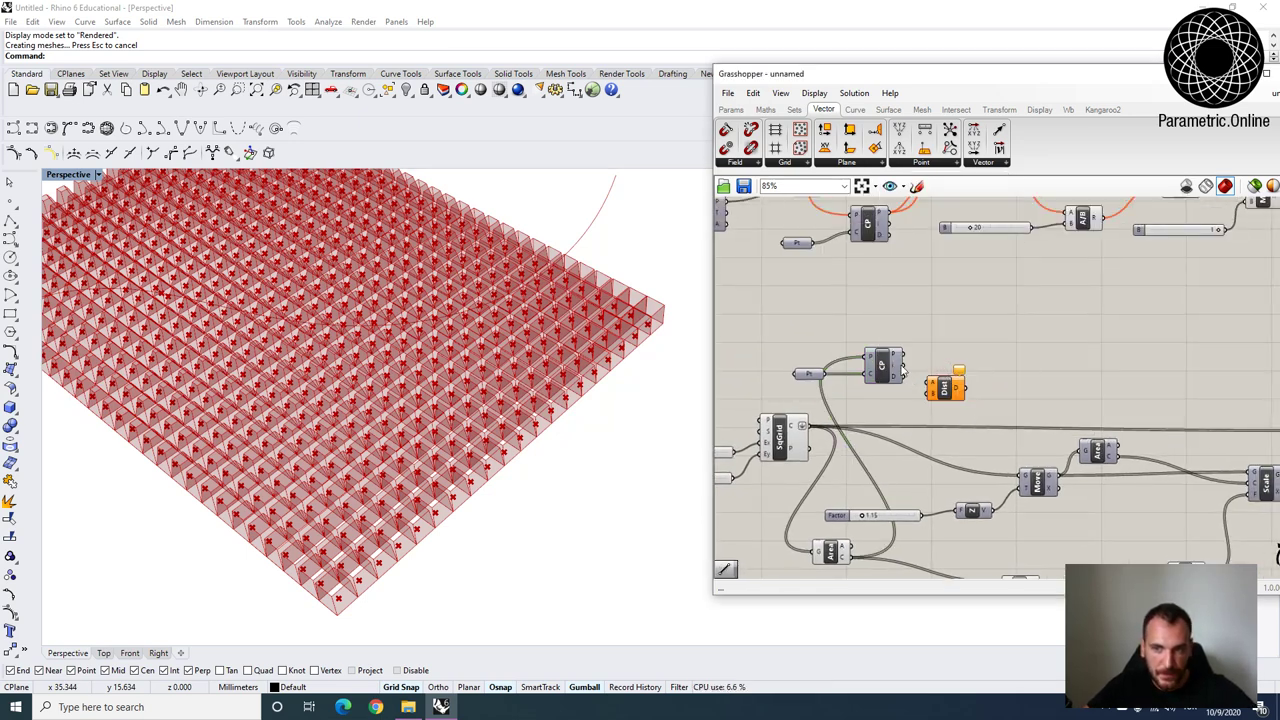
pyautogui.moveTo(902, 445); pyautogui.dragTo(900, 415, button='right')
pyautogui.moveTo(932, 378); pyautogui.dragTo(931, 370)
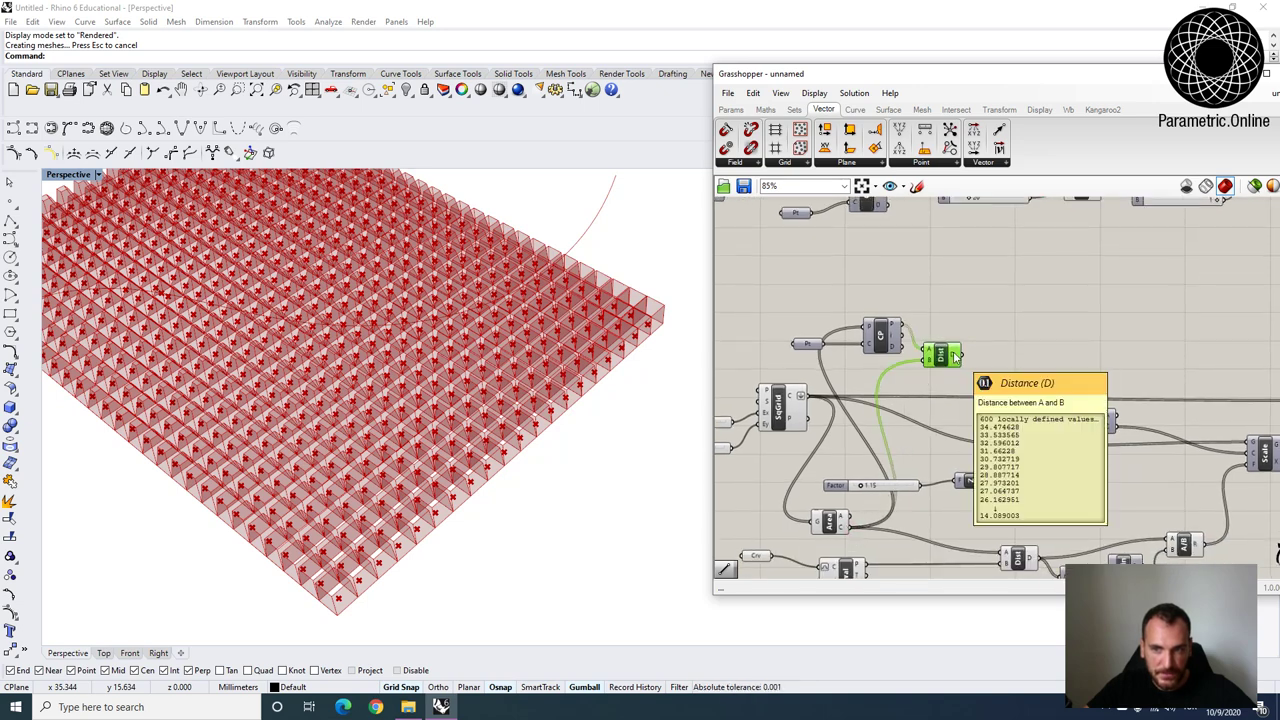
# Feed the new Distance output into the Unit Z factor and delete the disconnected 1.15 slider.
pyautogui.click(1002, 374)
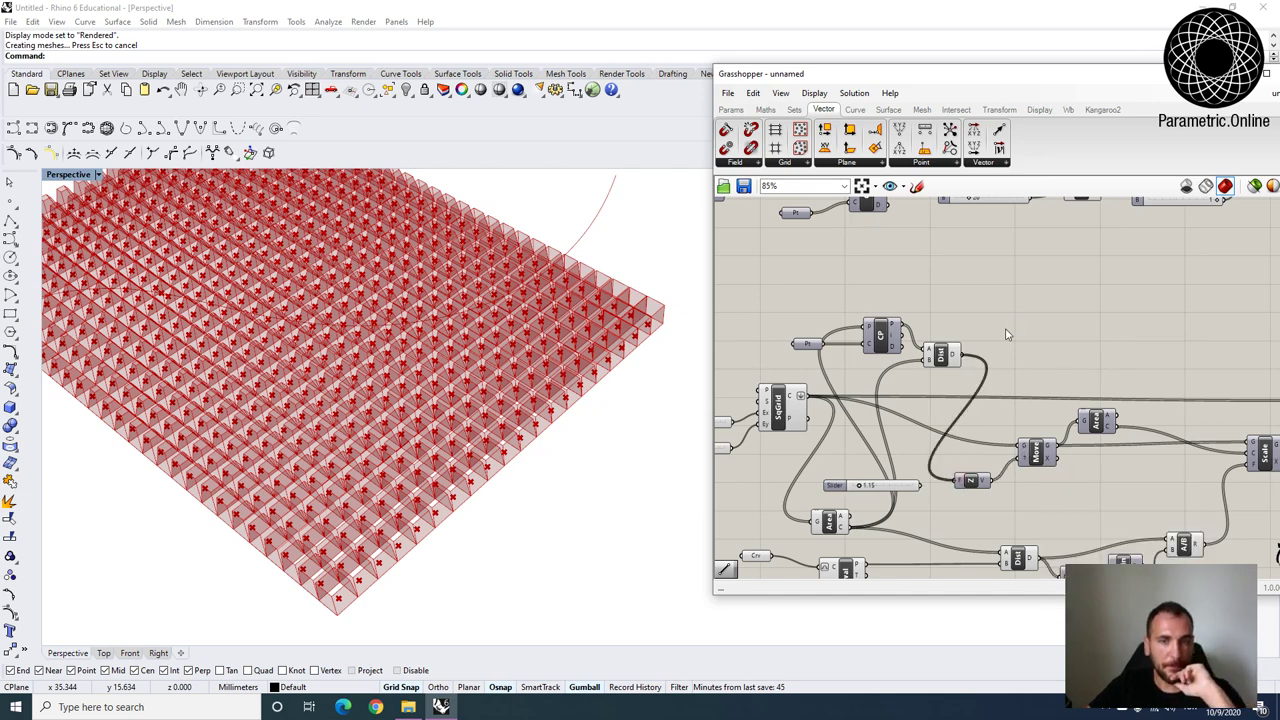
pyautogui.moveTo(468, 366); pyautogui.dragTo(440, 354, button='right')
pyautogui.scroll(-11, 528, 368)
pyautogui.scroll(6, 525, 368)
pyautogui.moveTo(927, 434); pyautogui.dragTo(952, 398, button='right')
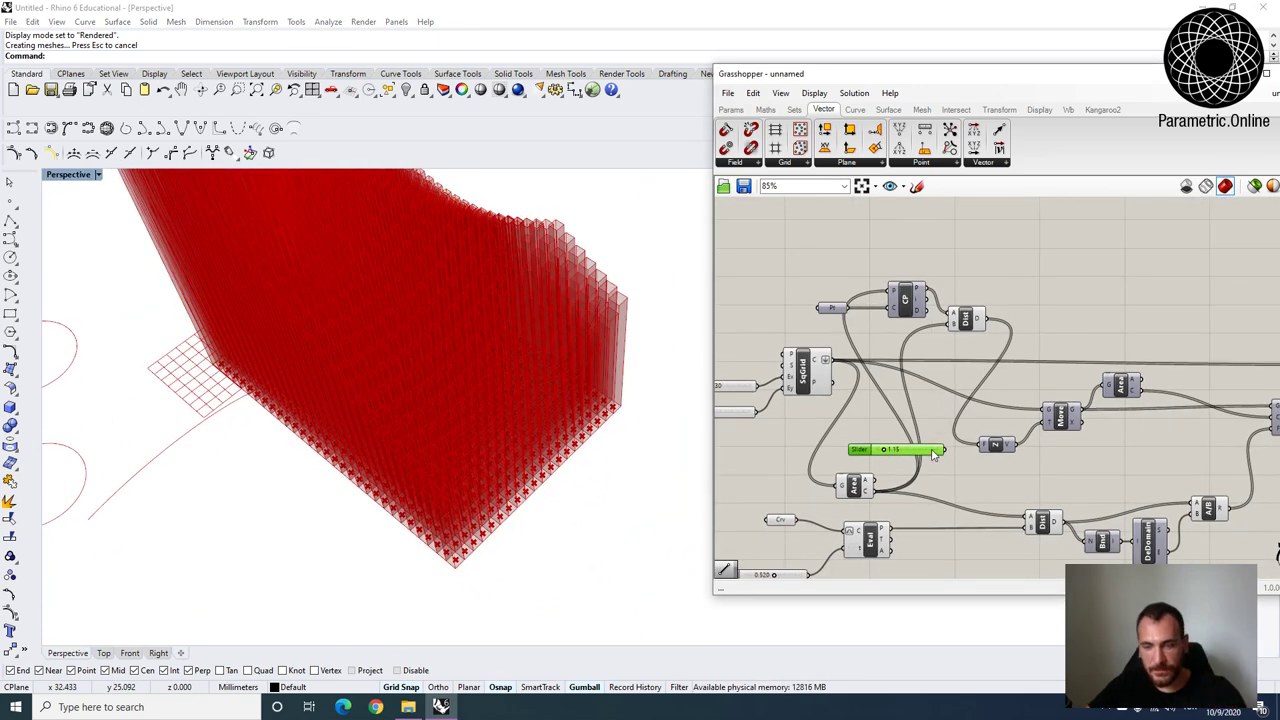
pyautogui.scroll(-3, 500, 410)
pyautogui.moveTo(1034, 337); pyautogui.dragTo(1017, 363, button='right')
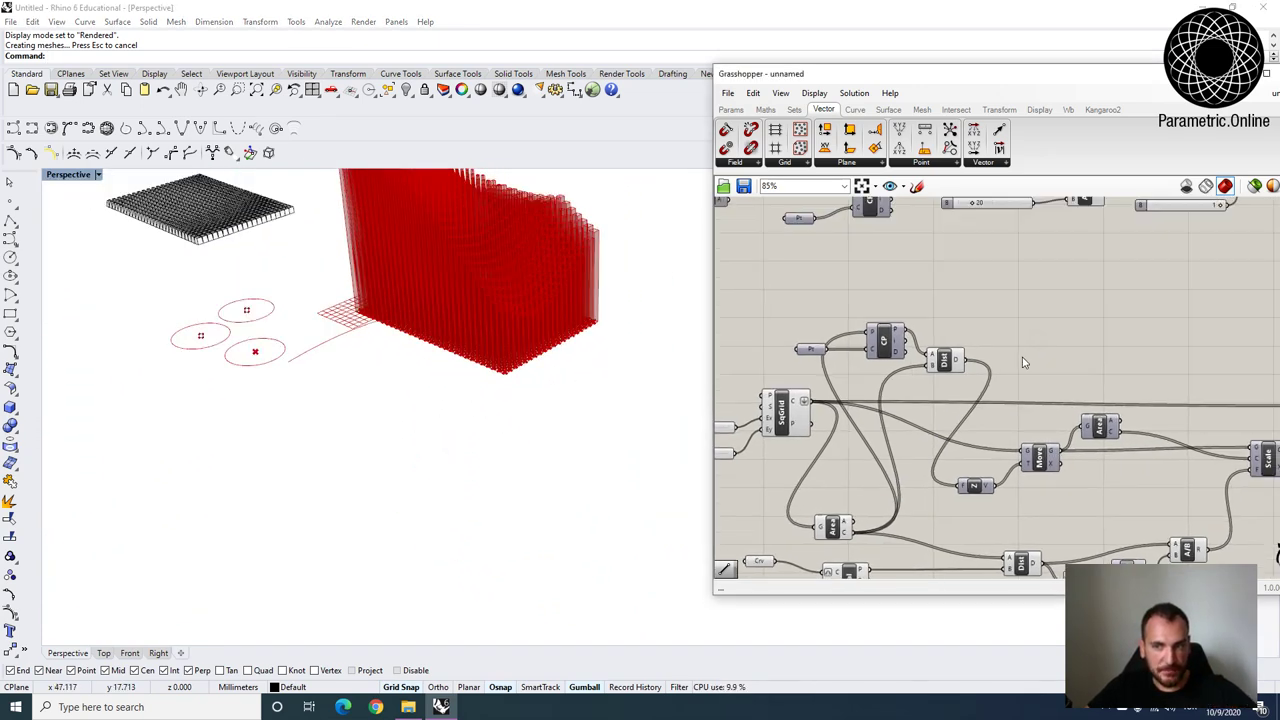
# Add a Division component that divides the new distances by a slider set to 5, and feed its result into Unit Z.
pyautogui.doubleClick(1024, 356)
pyautogui.write('divi')
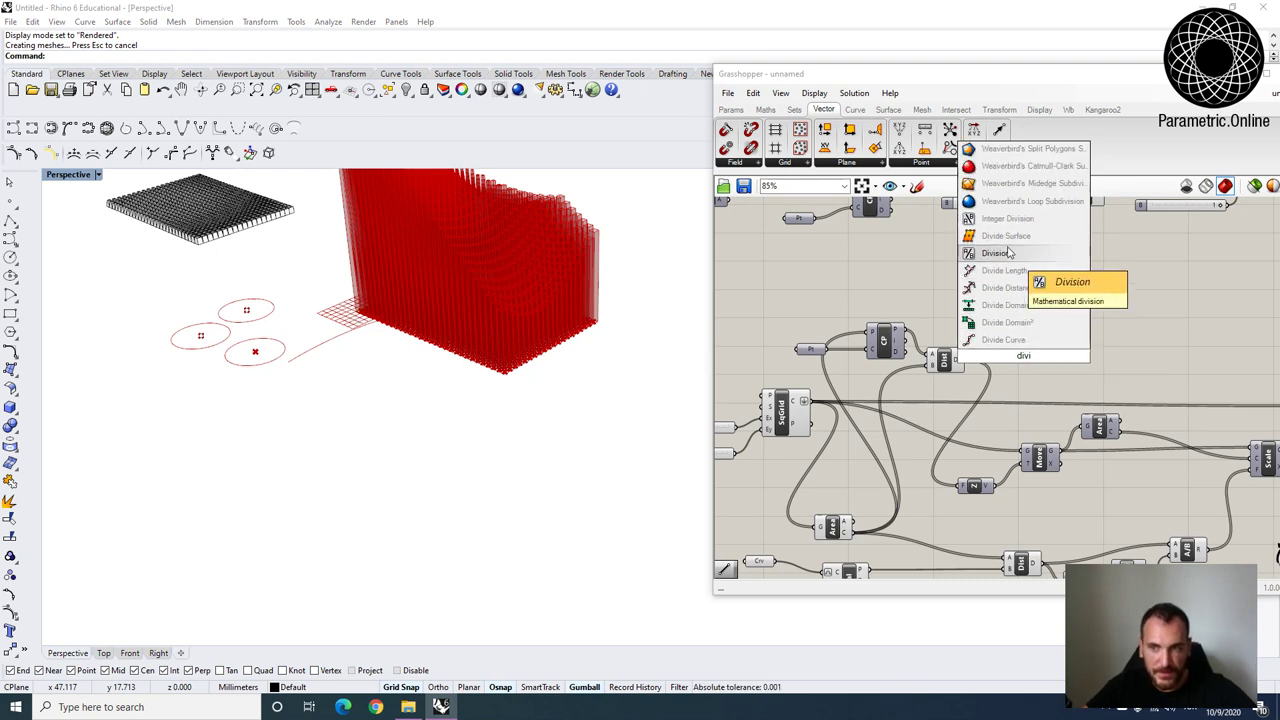
pyautogui.click(1006, 255)
pyautogui.doubleClick(937, 391)
pyautogui.write('5')
pyautogui.press('Return')
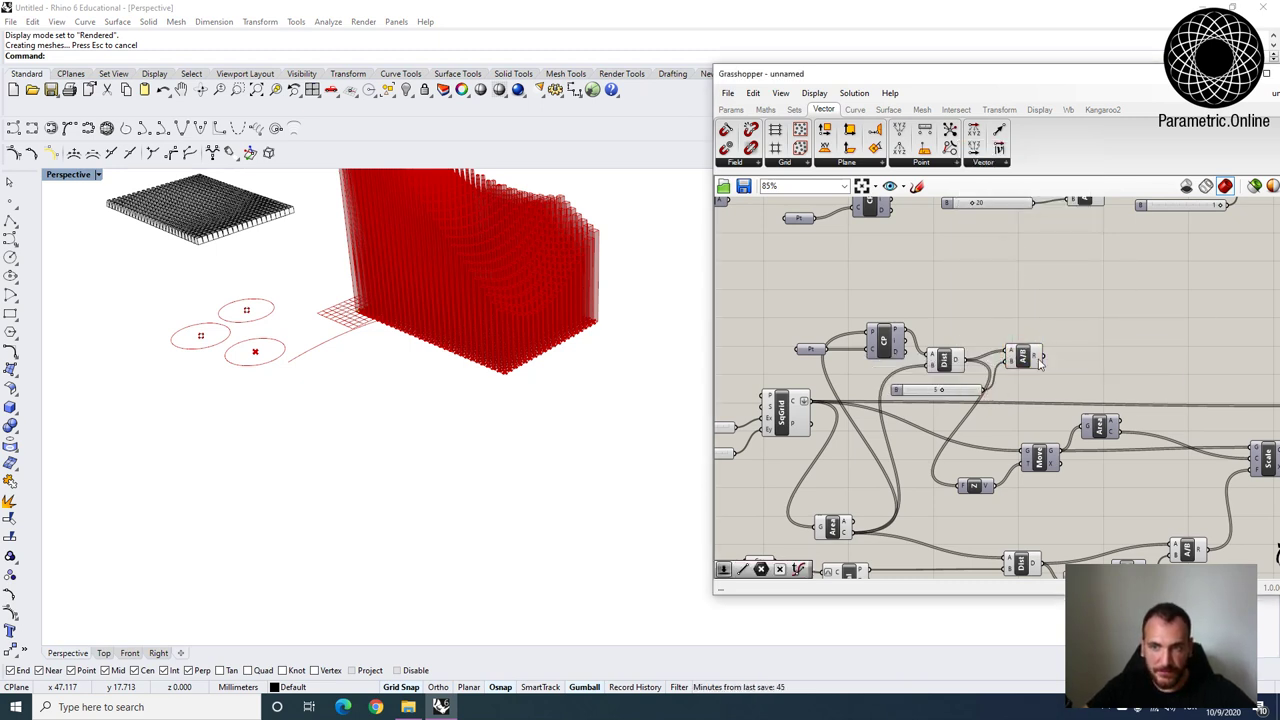
pyautogui.moveTo(980, 452); pyautogui.dragTo(955, 487)
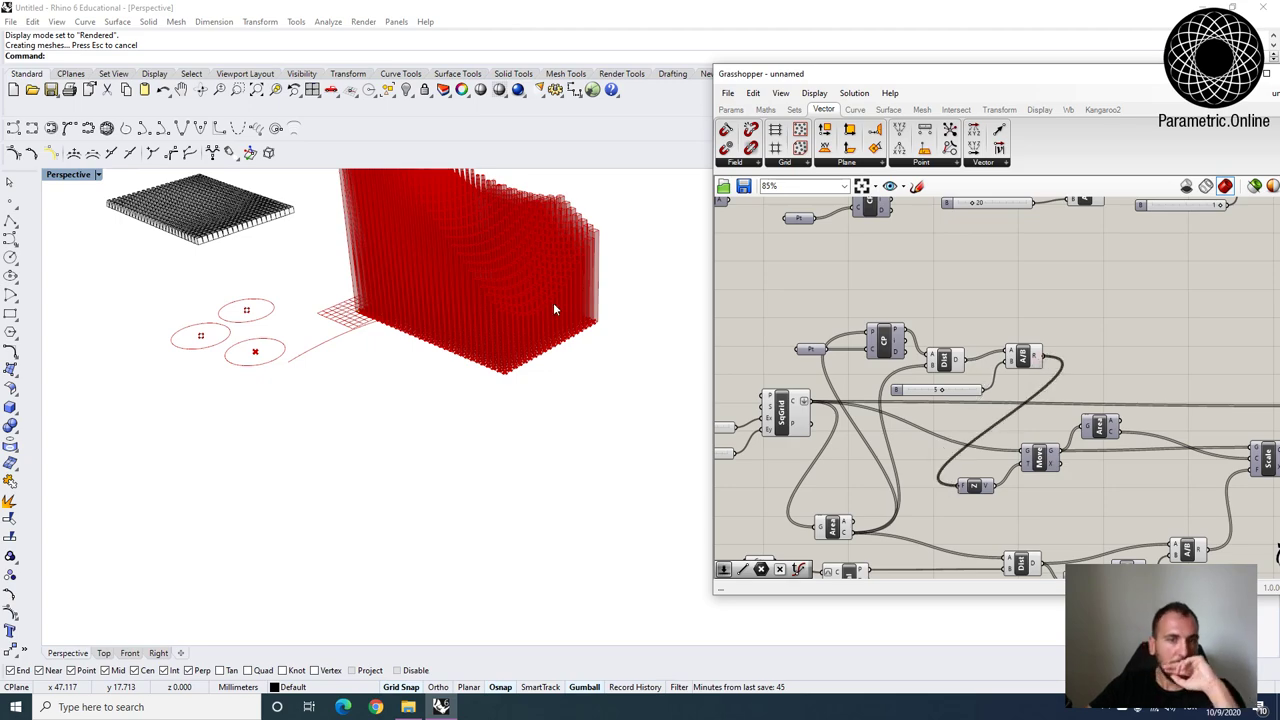
# Show the hidden Rhino objects and turn on the preview of the copied Point parameter.
pyautogui.moveTo(553, 302); pyautogui.dragTo(545, 410, button='right')
pyautogui.scroll(5, 560, 358)
pyautogui.scroll(6, 464, 312)
pyautogui.scroll(-6, 484, 322)
pyautogui.moveTo(484, 335); pyautogui.dragTo(481, 403, button='right')
pyautogui.scroll(-5, 481, 403)
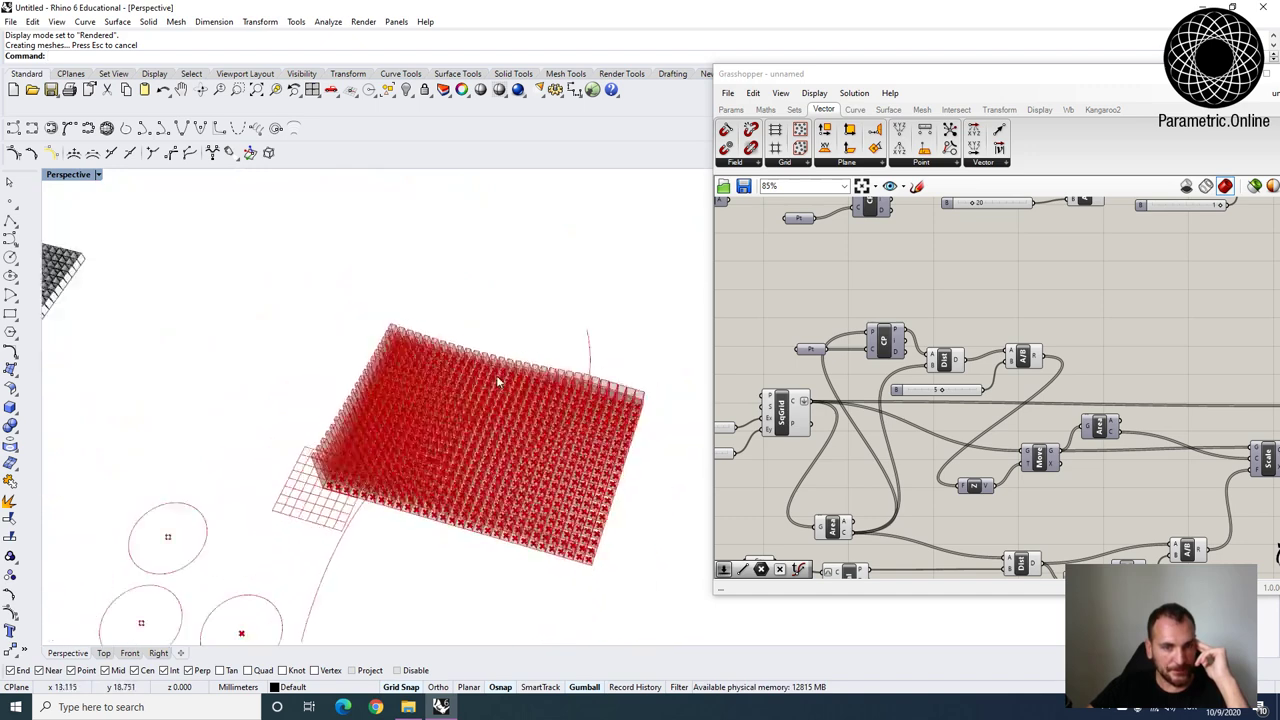
pyautogui.press('Return')
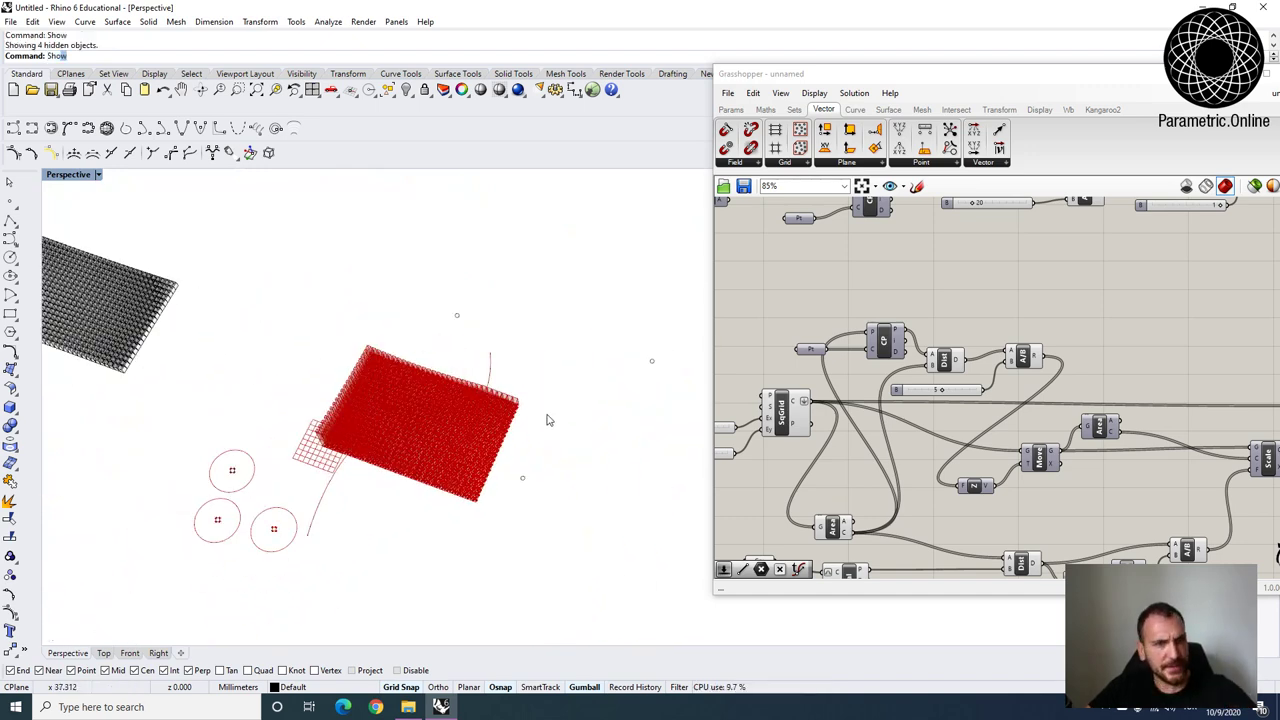
pyautogui.click(808, 349)
pyautogui.rightClick(802, 345)
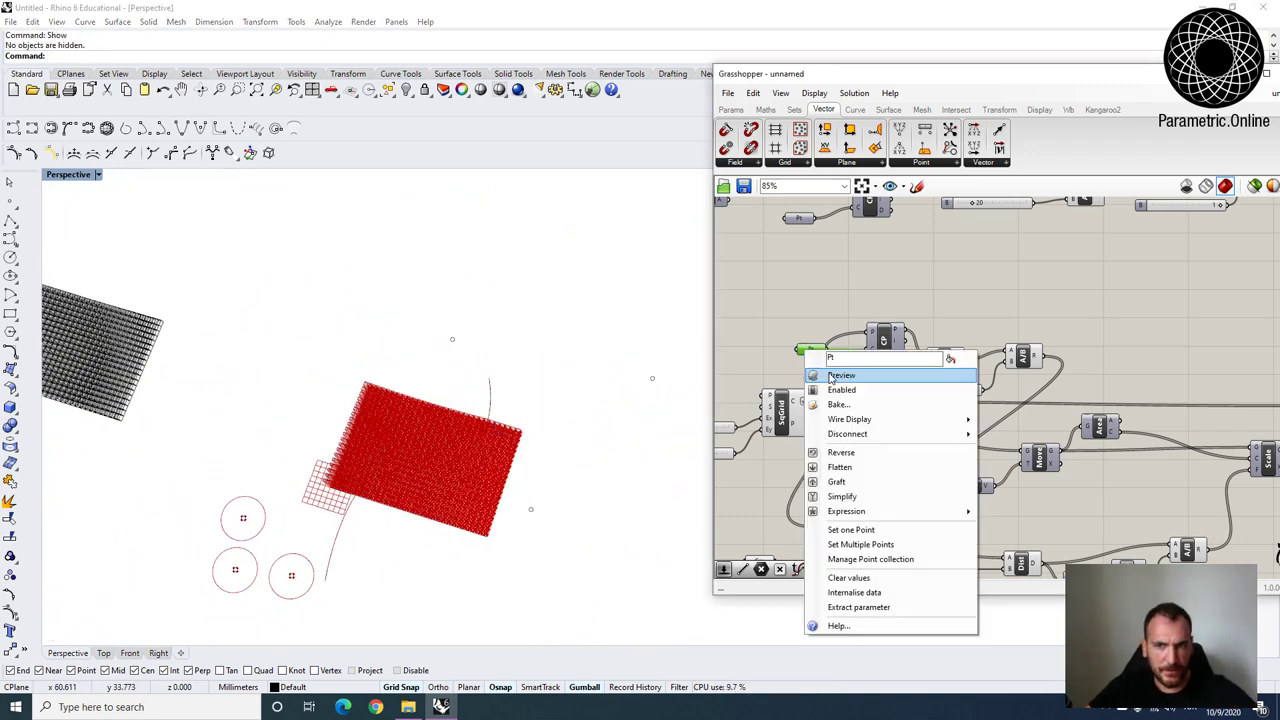
pyautogui.moveTo(679, 404); pyautogui.dragTo(503, 463, button='right')
# Switch to the Top view and move the first attractor point inside the grid near its upper-left corner.
pyautogui.click(437, 283)
pyautogui.moveTo(517, 355); pyautogui.dragTo(587, 363, button='right')
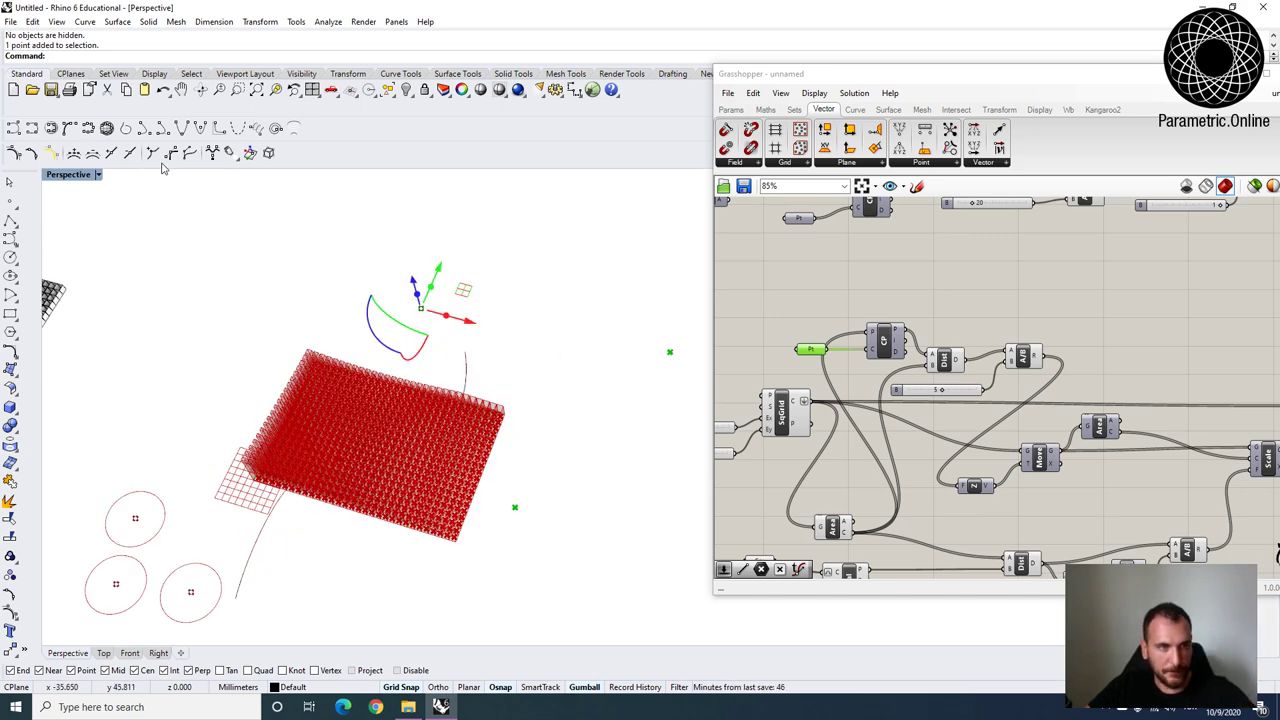
pyautogui.doubleClick(70, 178)
pyautogui.doubleClick(57, 176)
pyautogui.scroll(-6, 440, 310)
pyautogui.moveTo(506, 308); pyautogui.dragTo(471, 521, button='right')
pyautogui.scroll(6, 378, 356)
pyautogui.write('m')
pyautogui.press('Return')
pyautogui.scroll(-2, 343, 345)
pyautogui.click(374, 297)
pyautogui.click(305, 459)
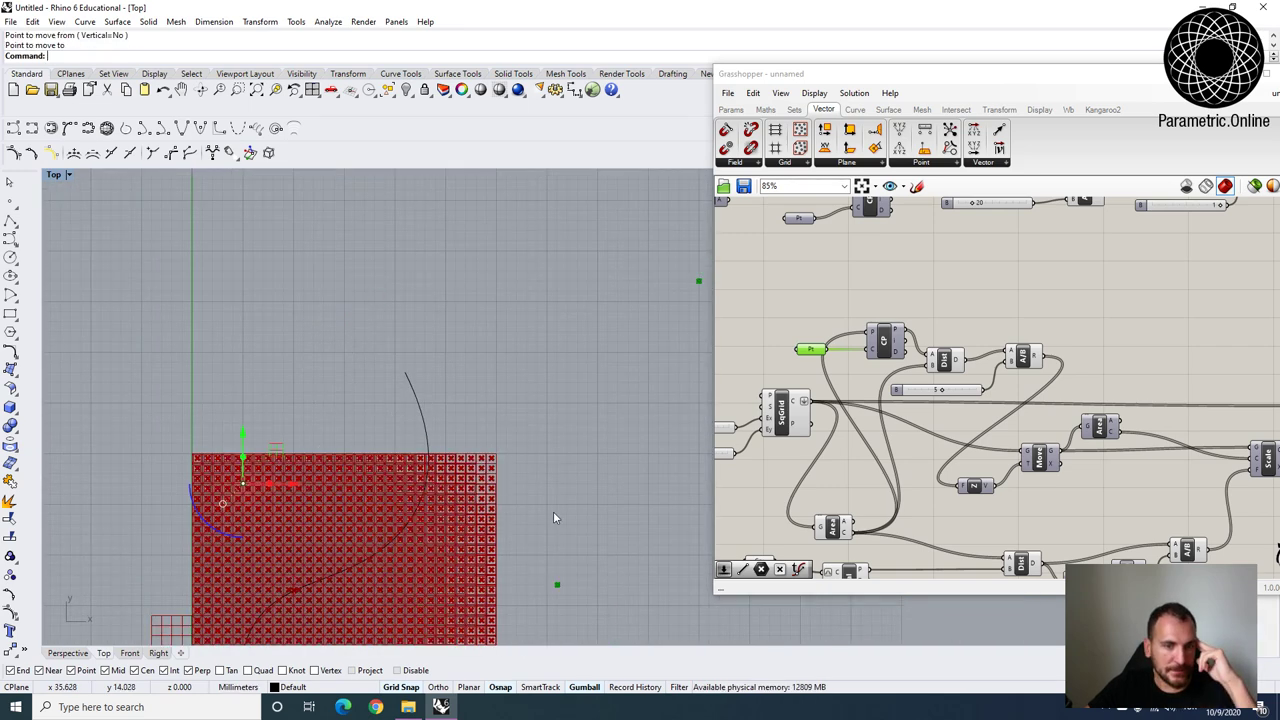
# Move the second attractor point to just below the grid's lower edge, right of its middle.
pyautogui.moveTo(553, 514); pyautogui.dragTo(535, 406, button='right')
pyautogui.moveTo(491, 529); pyautogui.dragTo(573, 475)
pyautogui.write('m')
pyautogui.press('Return')
pyautogui.click(591, 504)
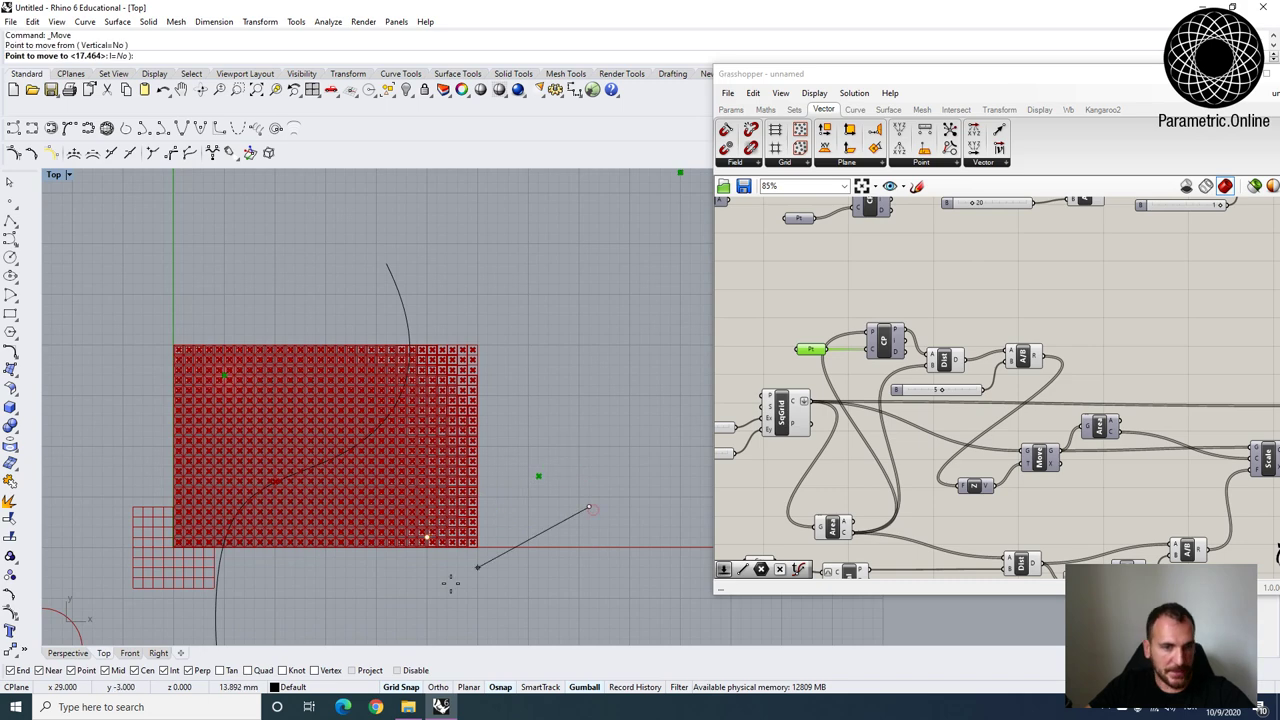
pyautogui.click(439, 584)
# Move the third attractor point inside the upper-right part of the grid.
pyautogui.scroll(-2, 534, 333)
pyautogui.moveTo(572, 296); pyautogui.dragTo(552, 327, button='right')
pyautogui.click(632, 234)
pyautogui.press('Return')
pyautogui.click(664, 275)
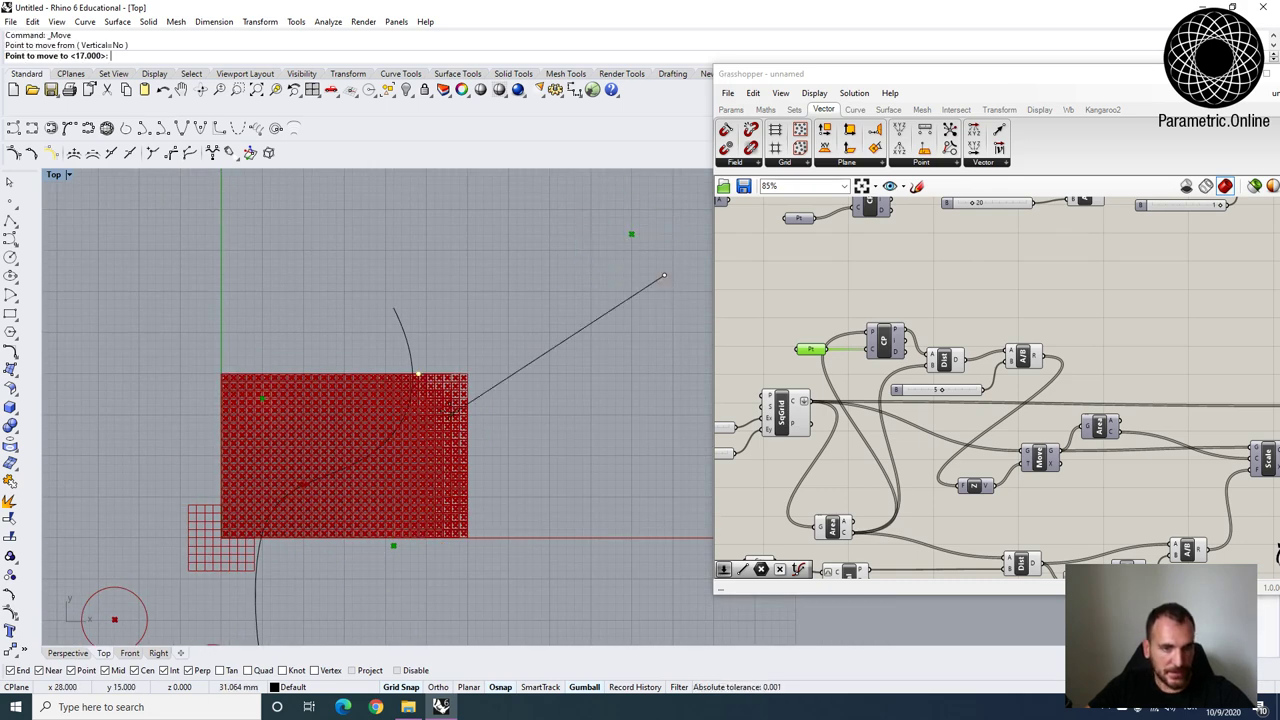
pyautogui.click(470, 458)
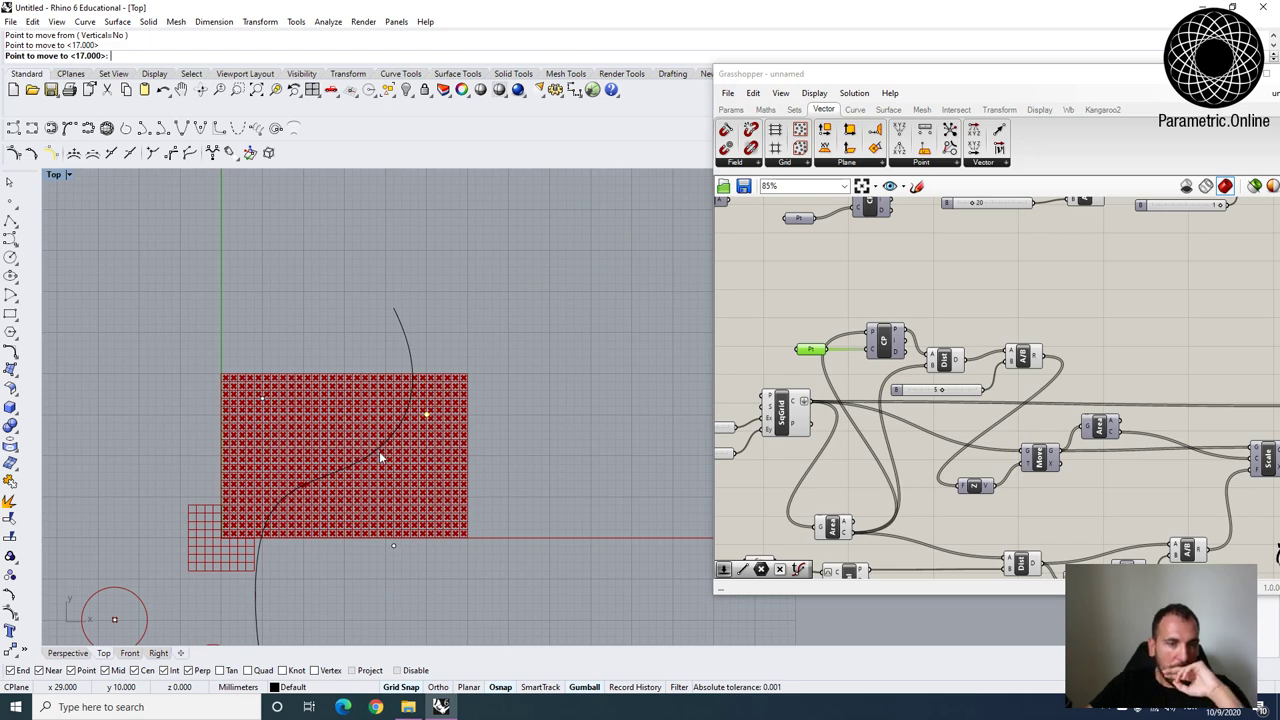
pyautogui.click(379, 451)
pyautogui.scroll(3, 457, 477)
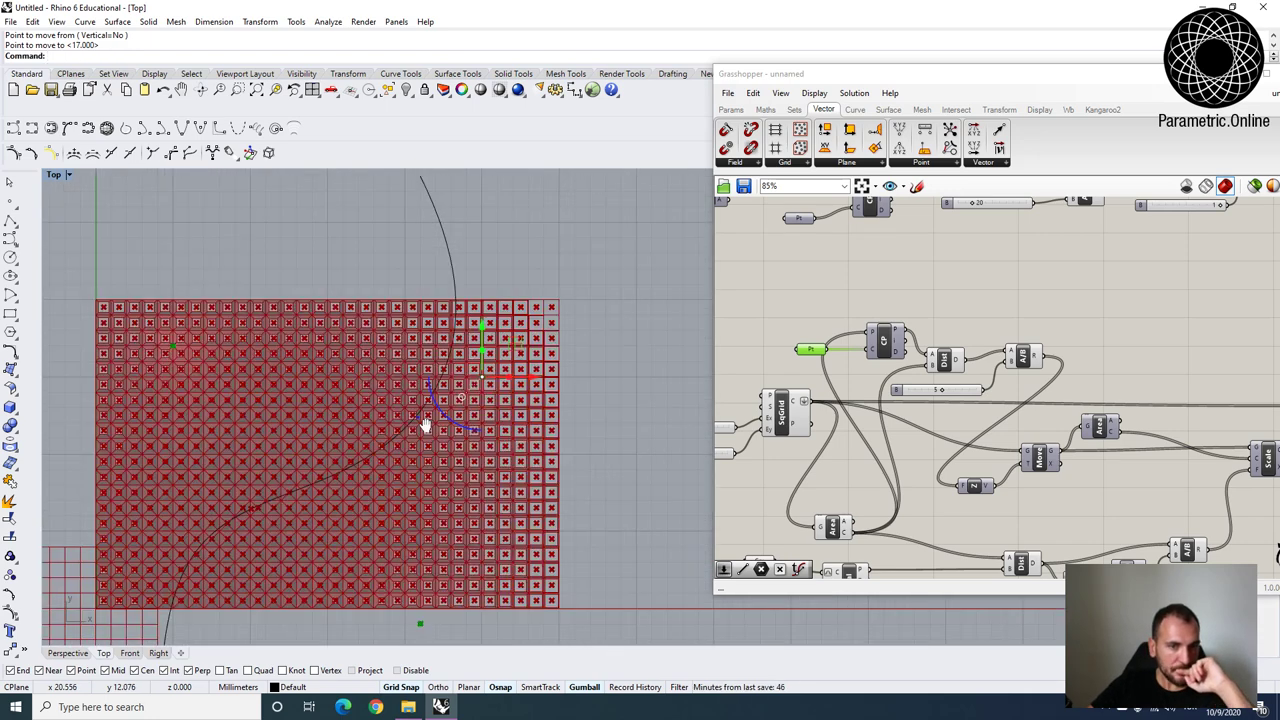
# Switch from the Top view to the maximized Perspective view and inspect the lofted grid preview with its repositioned attractor points.
pyautogui.doubleClick(57, 176)
pyautogui.doubleClick(592, 176)
pyautogui.moveTo(451, 234); pyautogui.dragTo(404, 420, button='right')
pyautogui.click(931, 312)
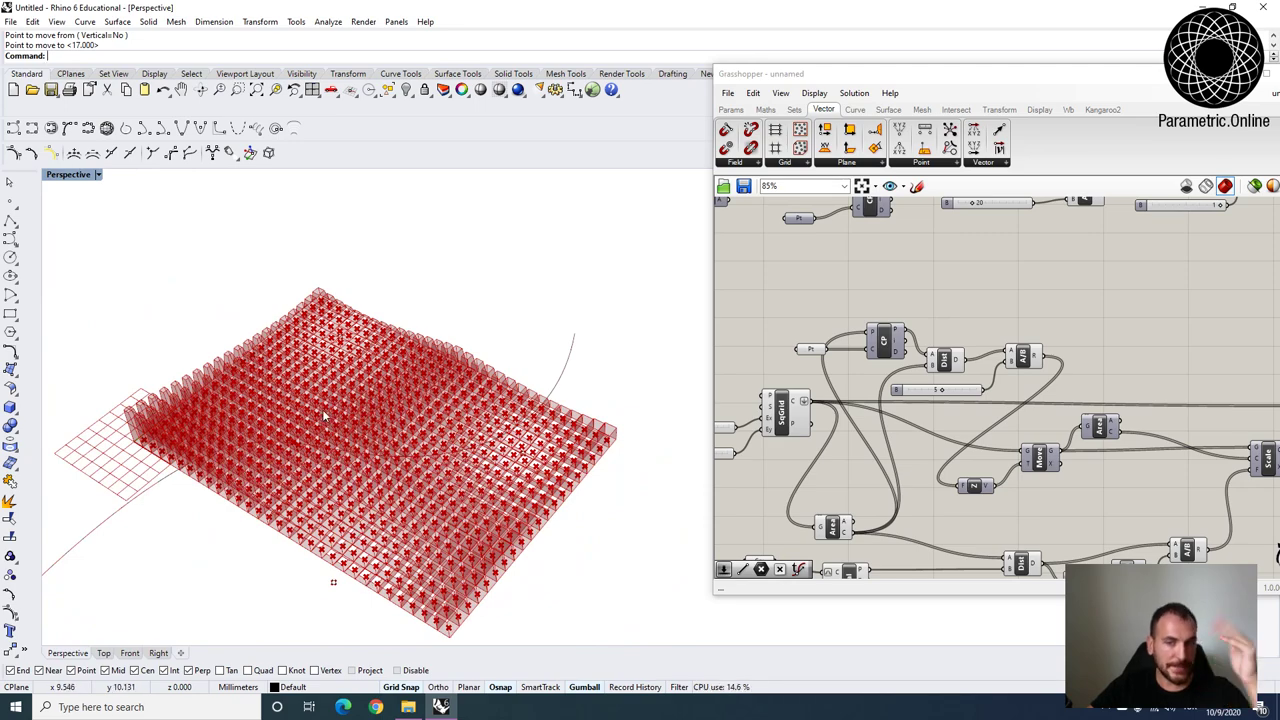
pyautogui.moveTo(908, 472); pyautogui.dragTo(905, 355, button='right')
pyautogui.moveTo(440, 410); pyautogui.dragTo(455, 445, button='right')
pyautogui.scroll(-7, 455, 457)
pyautogui.scroll(2, 453, 457)
pyautogui.moveTo(291, 343); pyautogui.dragTo(595, 628)
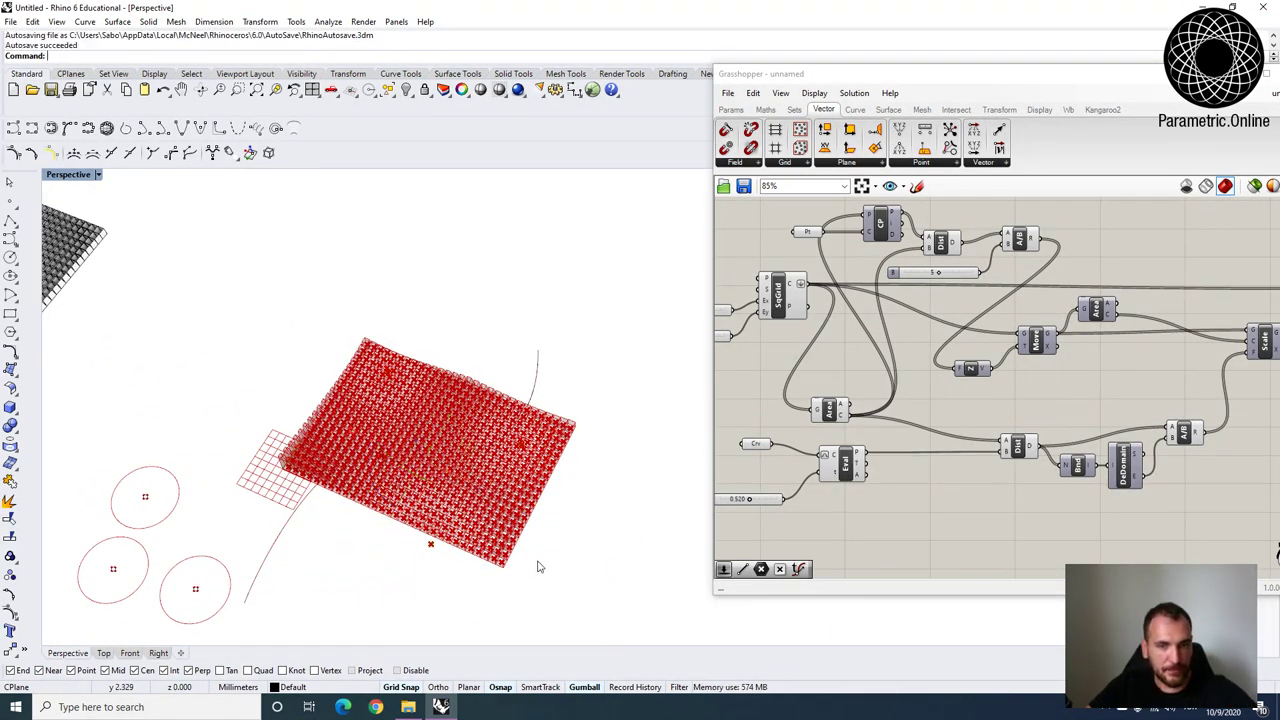
# Bake the Loft component's geometry into Rhino.
pyautogui.scroll(-3, 1036, 374)
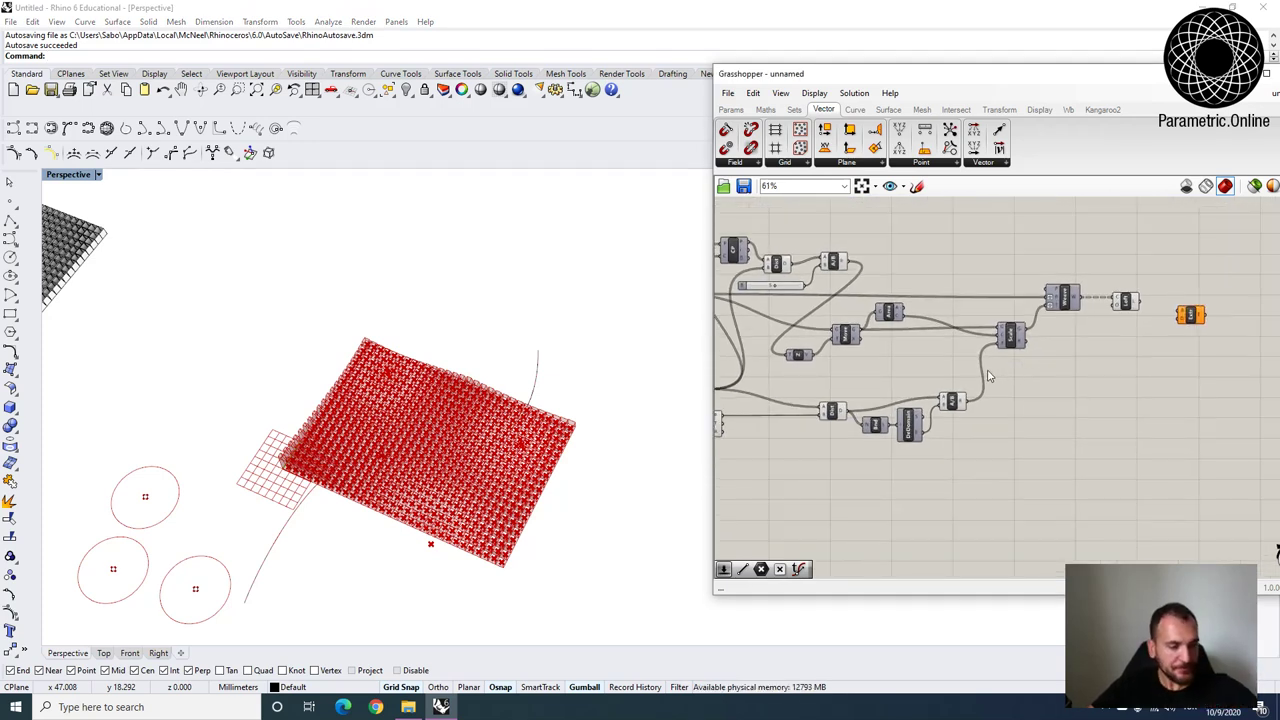
pyautogui.click(1124, 302)
pyautogui.rightClick(1124, 302)
pyautogui.click(1145, 351)
pyautogui.click(1159, 484)
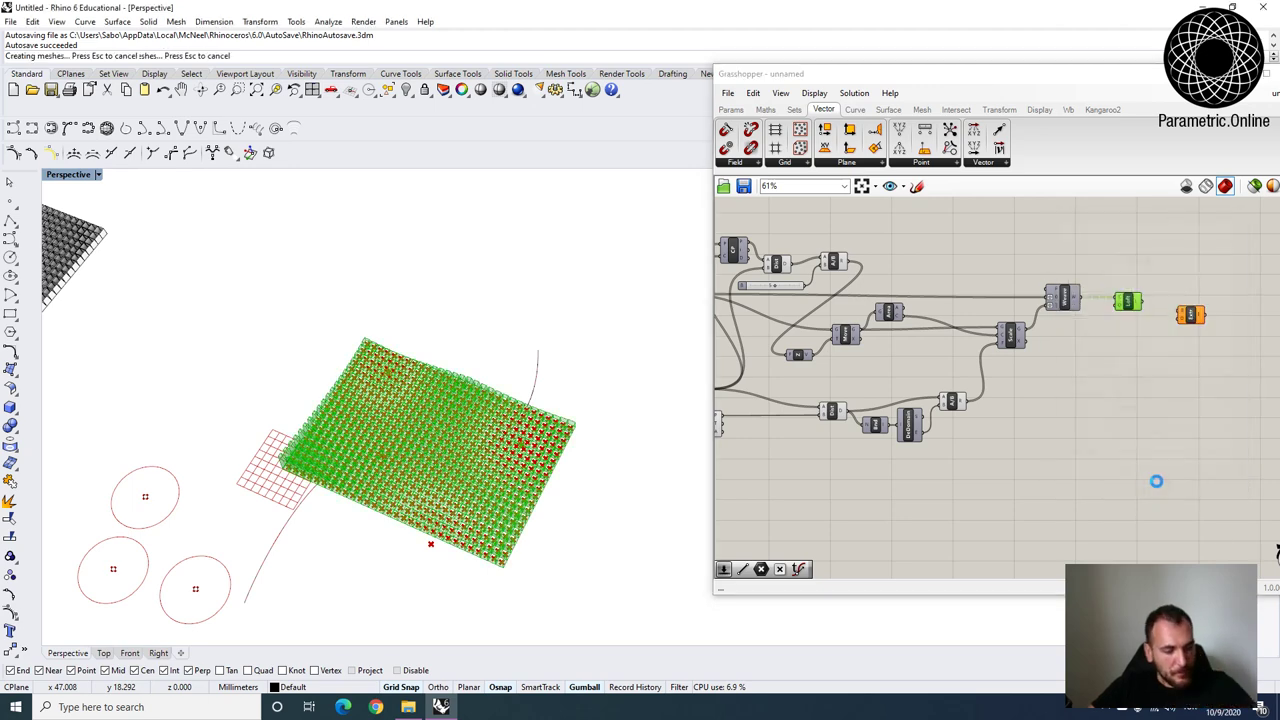
# Select the baked lofted cells and move them clear of the grid preview, beside the earlier baked variant.
pyautogui.moveTo(263, 314); pyautogui.dragTo(588, 630)
pyautogui.scroll(-5, 571, 514)
pyautogui.write('m')
pyautogui.press('space')
pyautogui.click(565, 551)
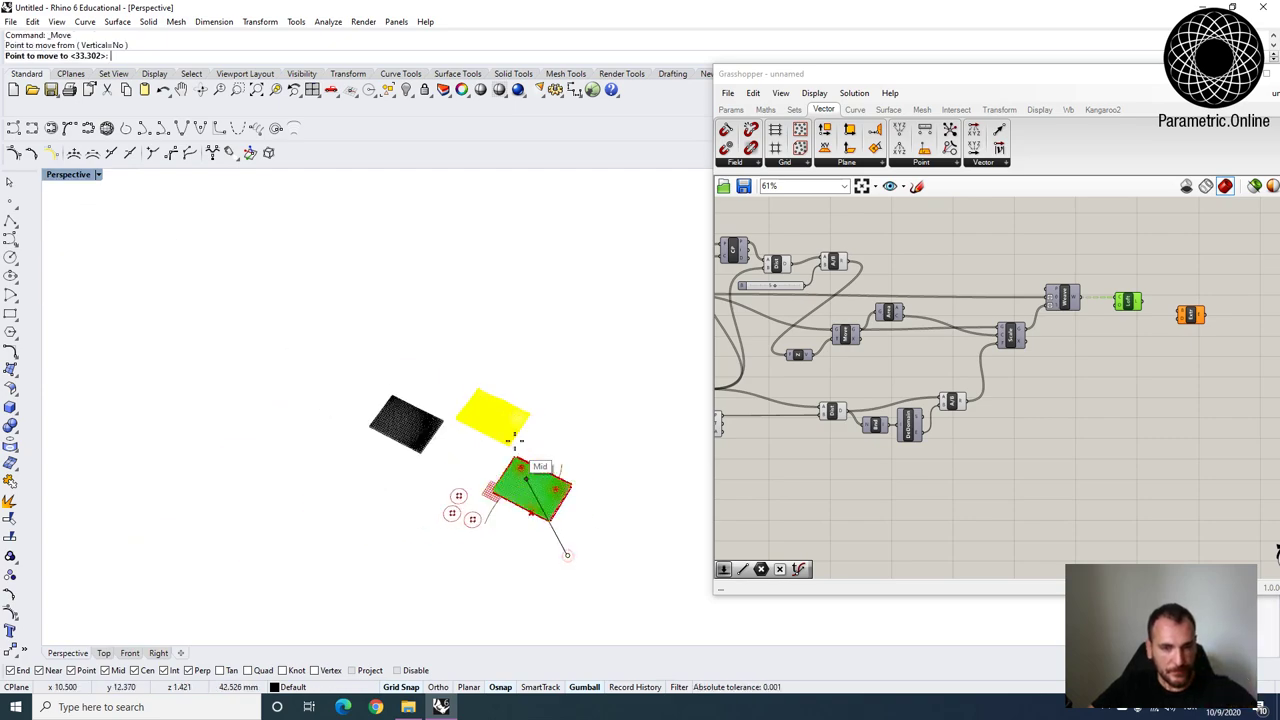
pyautogui.click(495, 390)
# Zoom to the moved baked cells, deselect them and examine the varying heights and openings from several angles.
pyautogui.write('zs')
pyautogui.press('space')
pyautogui.press('Escape')
pyautogui.scroll(-4, 420, 382)
pyautogui.moveTo(420, 382); pyautogui.dragTo(612, 500, button='right')
pyautogui.scroll(4, 636, 458)
pyautogui.moveTo(636, 458)
pyautogui.mouseDown(button='right')
pyautogui.moveTo(632, 431)
pyautogui.moveTo(468, 481)
pyautogui.moveTo(429, 363)
pyautogui.moveTo(372, 362)
pyautogui.moveTo(396, 409)
pyautogui.mouseUp(button='right')
pyautogui.moveTo(436, 518); pyautogui.dragTo(387, 365, button='right')
pyautogui.scroll(3, 407, 412)
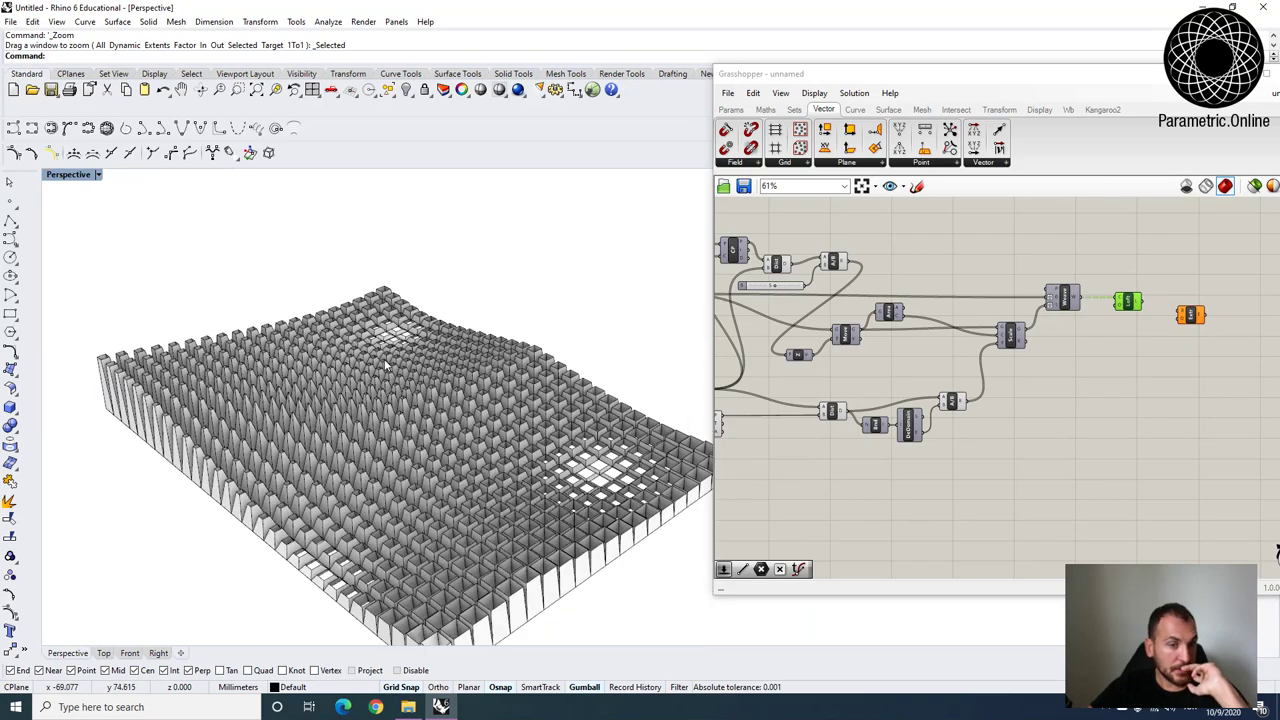
pyautogui.moveTo(295, 463); pyautogui.dragTo(304, 526, button='right')
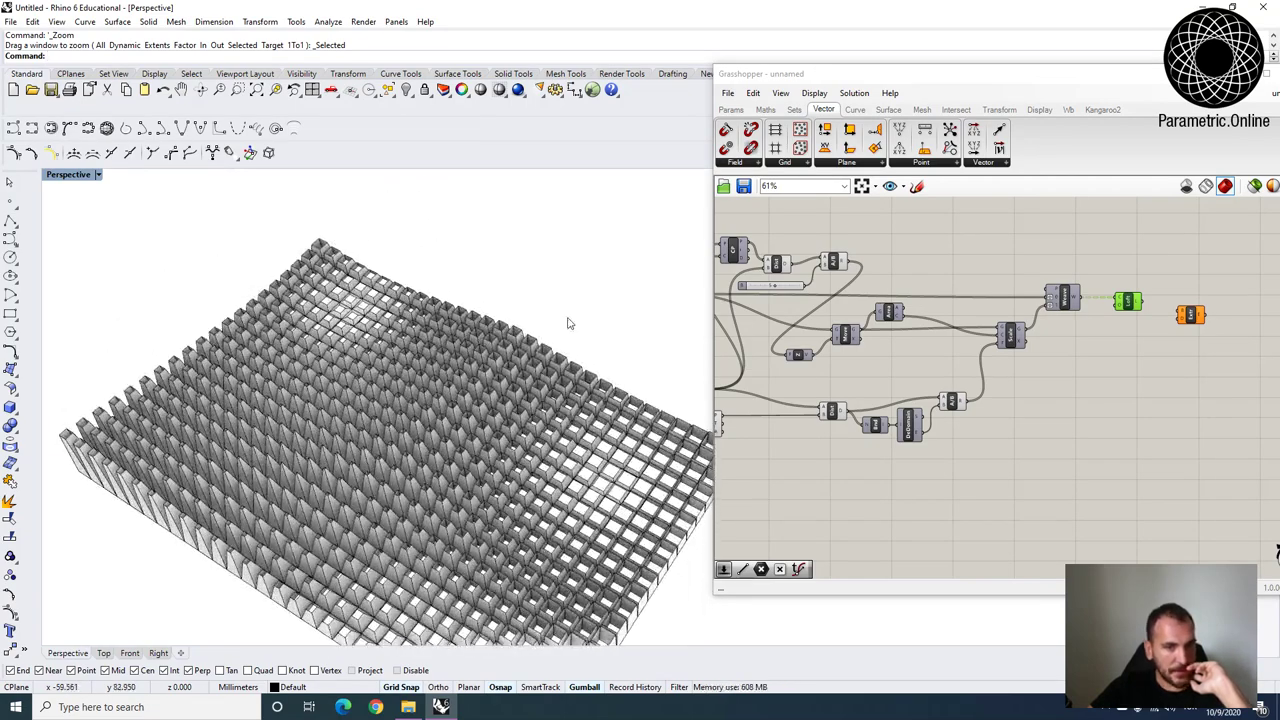
pyautogui.scroll(-3, 450, 370)
pyautogui.moveTo(450, 355)
pyautogui.mouseDown(button='right')
pyautogui.moveTo(447, 409)
pyautogui.moveTo(470, 305)
pyautogui.moveTo(482, 365)
pyautogui.mouseUp(button='right')
pyautogui.scroll(5, 481, 367)
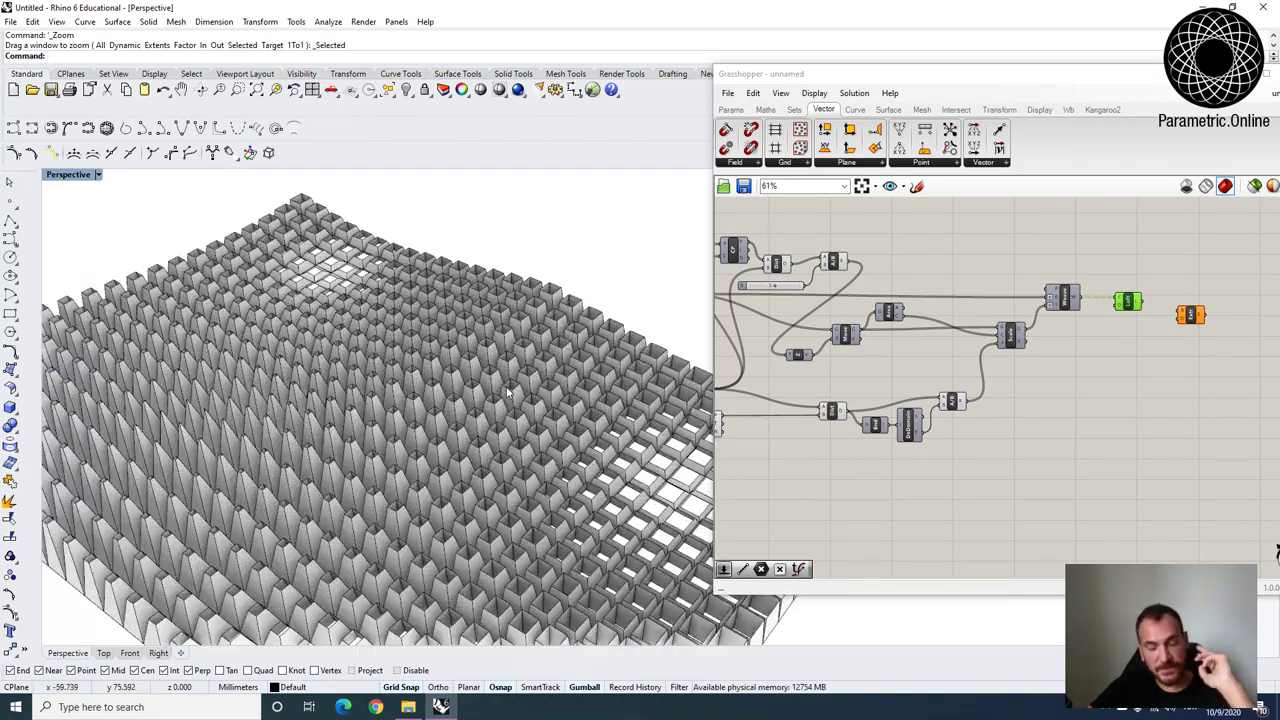
# Widen the Grasshopper window and tidy the lower definition, raising the closest-point and Move branch and placing Area beside SqGrid.
pyautogui.scroll(-2, 913, 374)
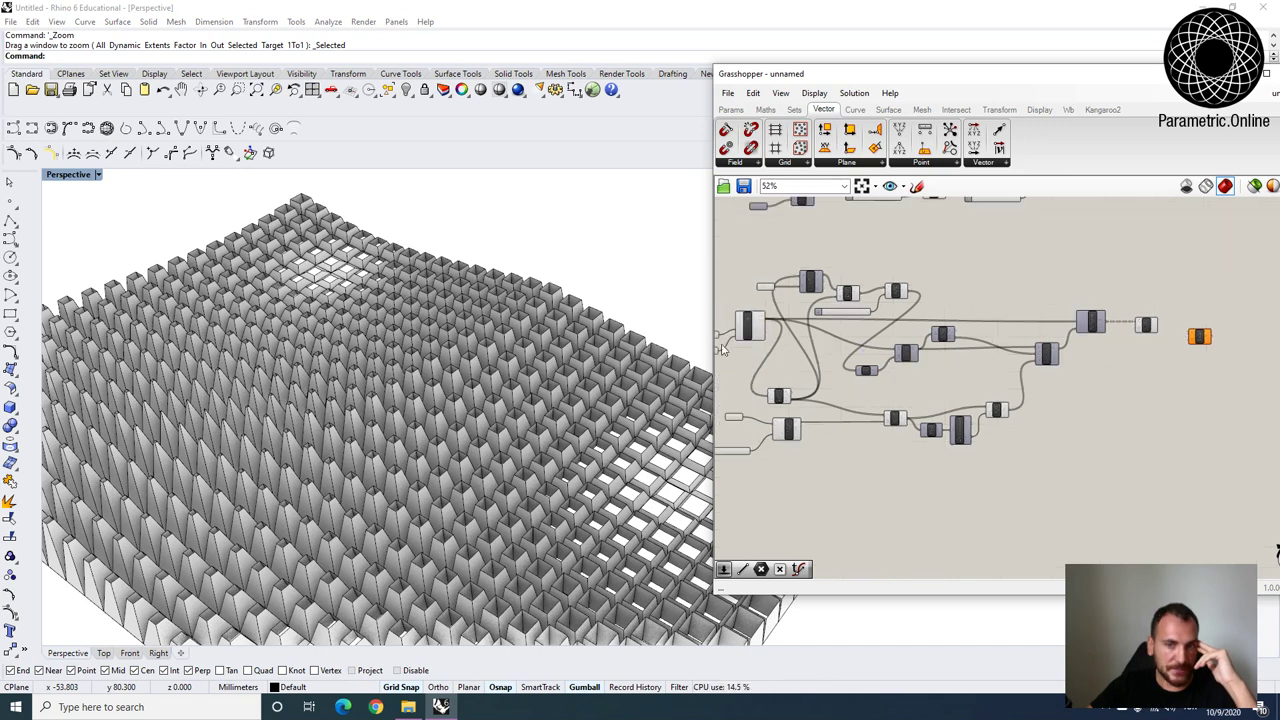
pyautogui.moveTo(708, 343); pyautogui.dragTo(508, 343)
pyautogui.scroll(2, 823, 370)
pyautogui.moveTo(883, 420); pyautogui.dragTo(660, 285)
pyautogui.moveTo(896, 456); pyautogui.dragTo(730, 359)
pyautogui.moveTo(836, 367); pyautogui.dragTo(923, 299)
pyautogui.click(907, 257)
pyautogui.moveTo(642, 441); pyautogui.dragTo(659, 365)
pyautogui.click(744, 371)
pyautogui.moveTo(741, 374); pyautogui.dragTo(768, 378, button='right')
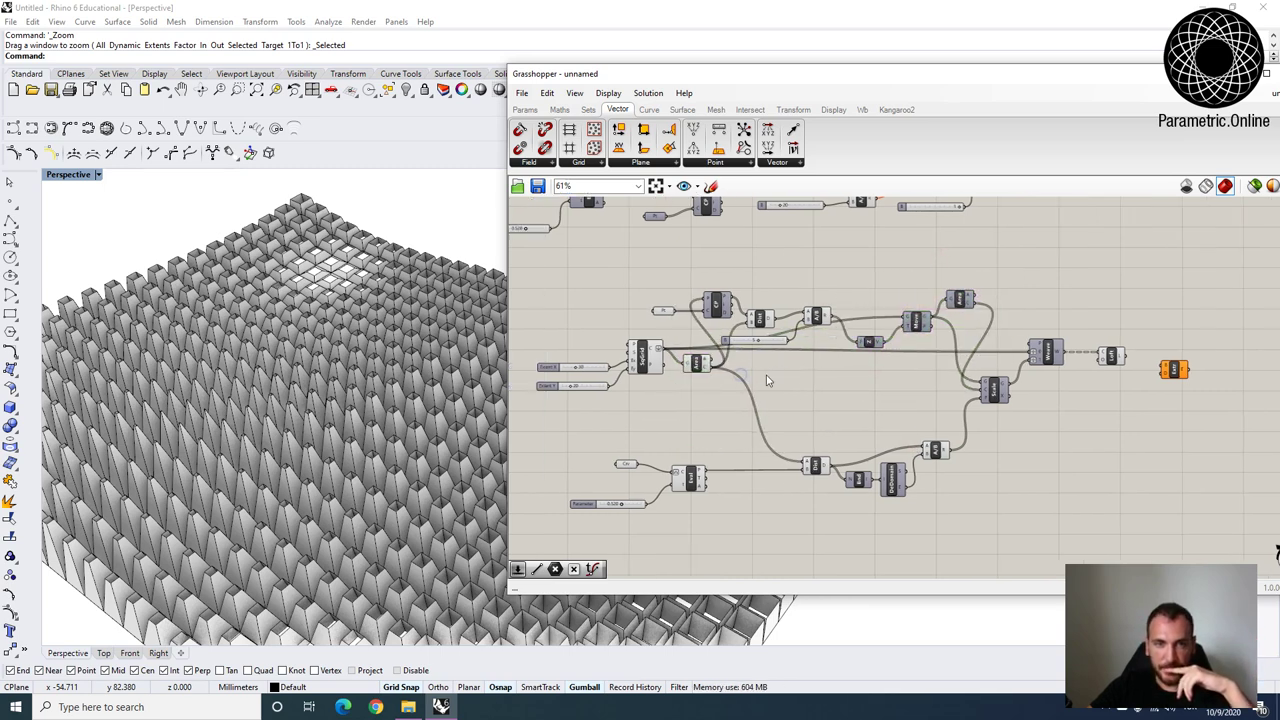
# Widen the Grasshopper window further and shift SqGrid, its extent sliders and the Area component farther left of the two attractor branches.
pyautogui.scroll(3, 830, 401)
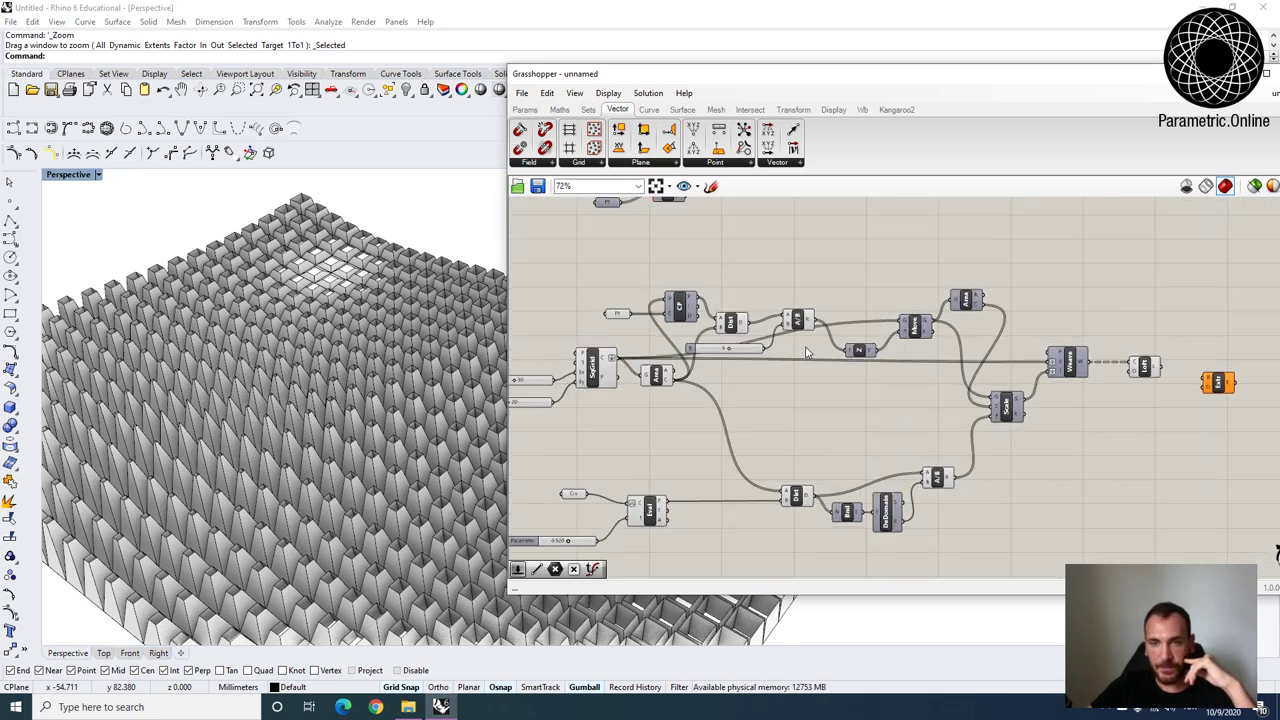
pyautogui.moveTo(1000, 276); pyautogui.dragTo(660, 368)
pyautogui.moveTo(729, 409); pyautogui.dragTo(795, 360, button='right')
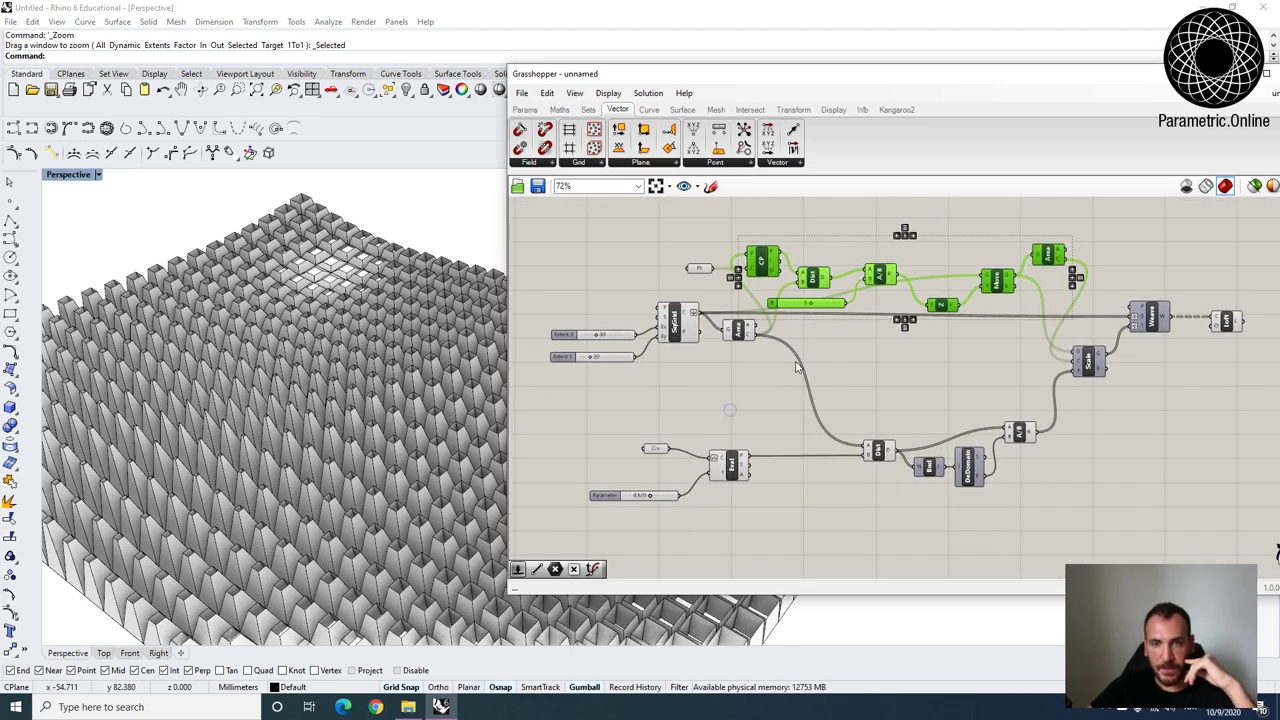
pyautogui.moveTo(507, 379); pyautogui.dragTo(373, 378)
pyautogui.moveTo(588, 374); pyautogui.dragTo(739, 358, button='right')
pyautogui.scroll(2, 570, 395)
pyautogui.scroll(-2, 574, 366)
pyautogui.moveTo(741, 387); pyautogui.dragTo(569, 336)
pyautogui.click(775, 379)
pyautogui.scroll(-2, 774, 367)
pyautogui.scroll(1, 851, 391)
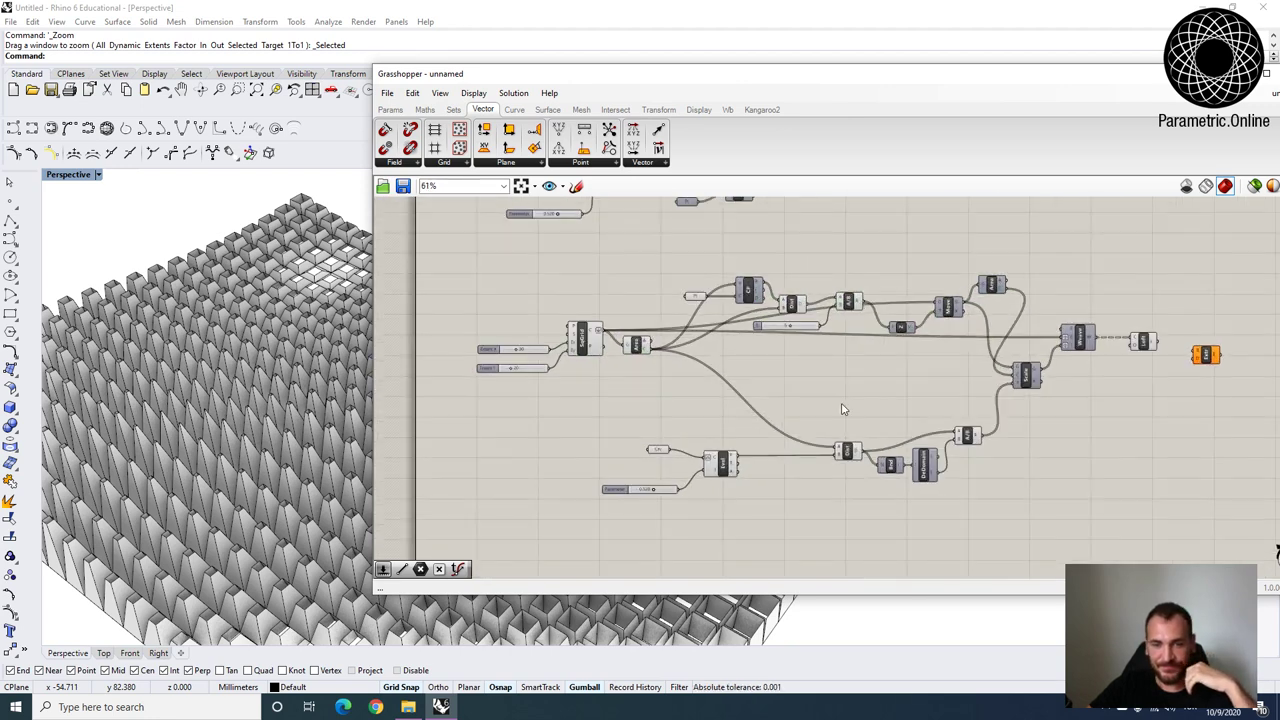